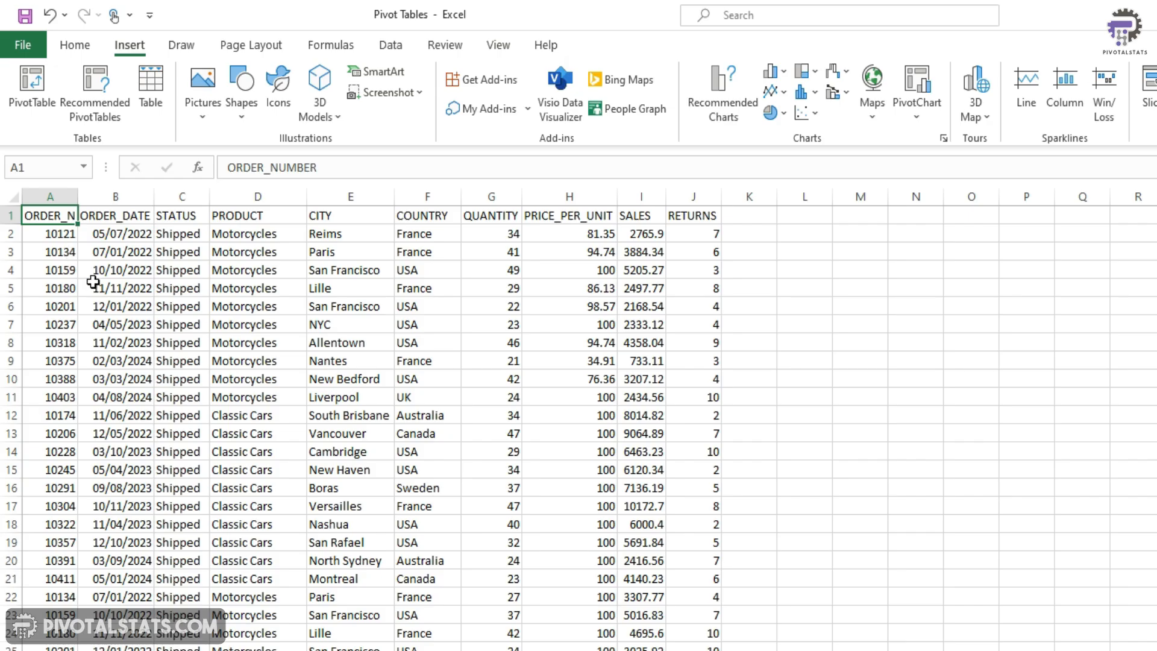
# - Start creating a PivotTable from the order data in Sheet1, range A1:J1306
pyautogui.click(135, 53)
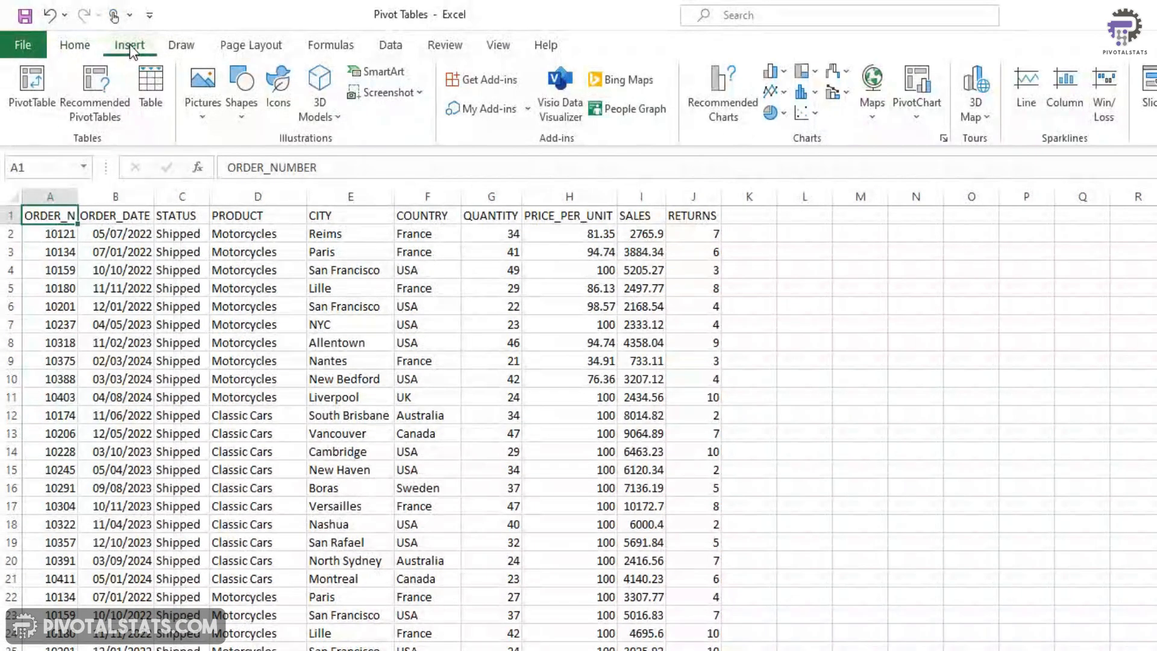
pyautogui.click(35, 91)
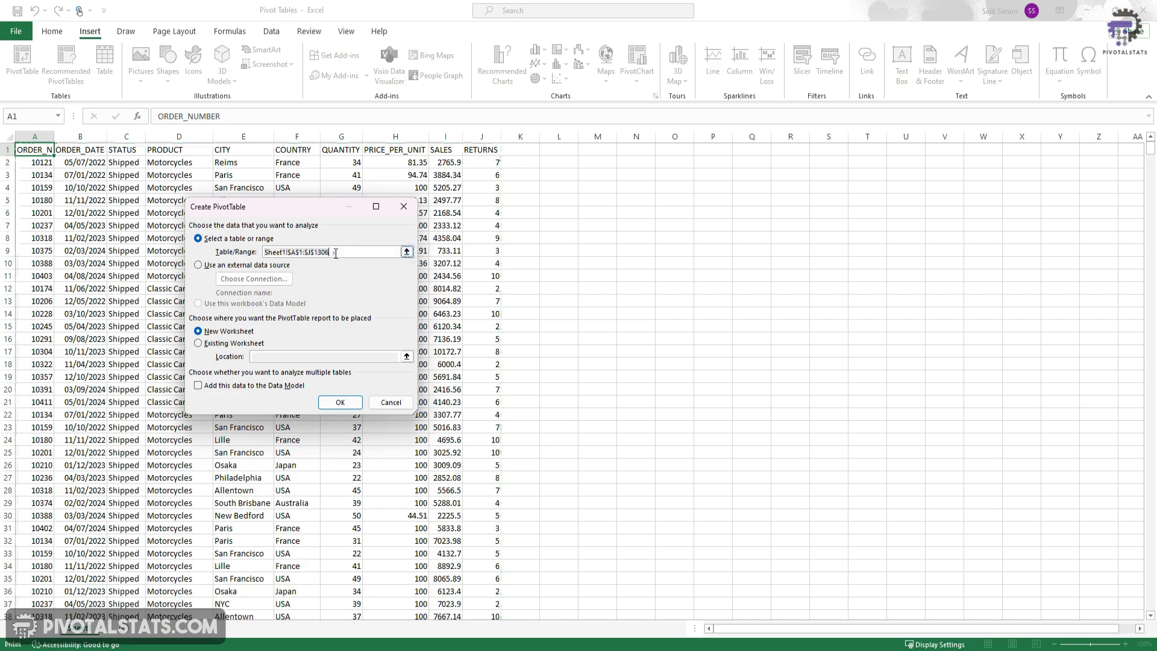
pyautogui.click(481, 363)
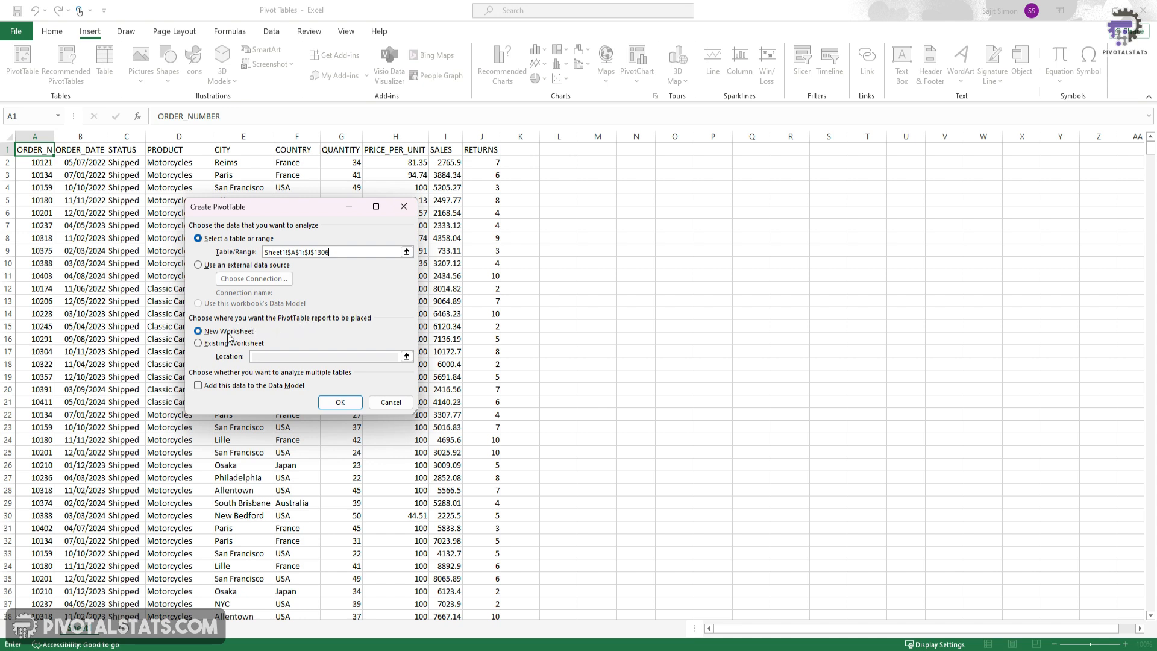
pyautogui.click(199, 343)
pyautogui.click(302, 358)
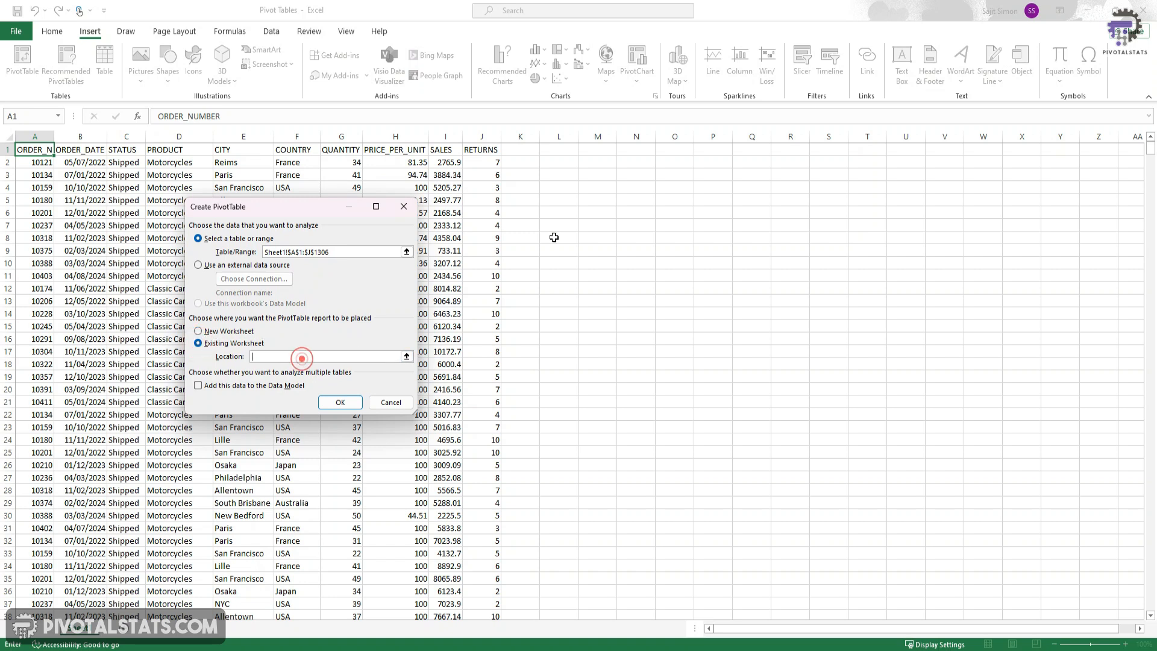
pyautogui.click(636, 163)
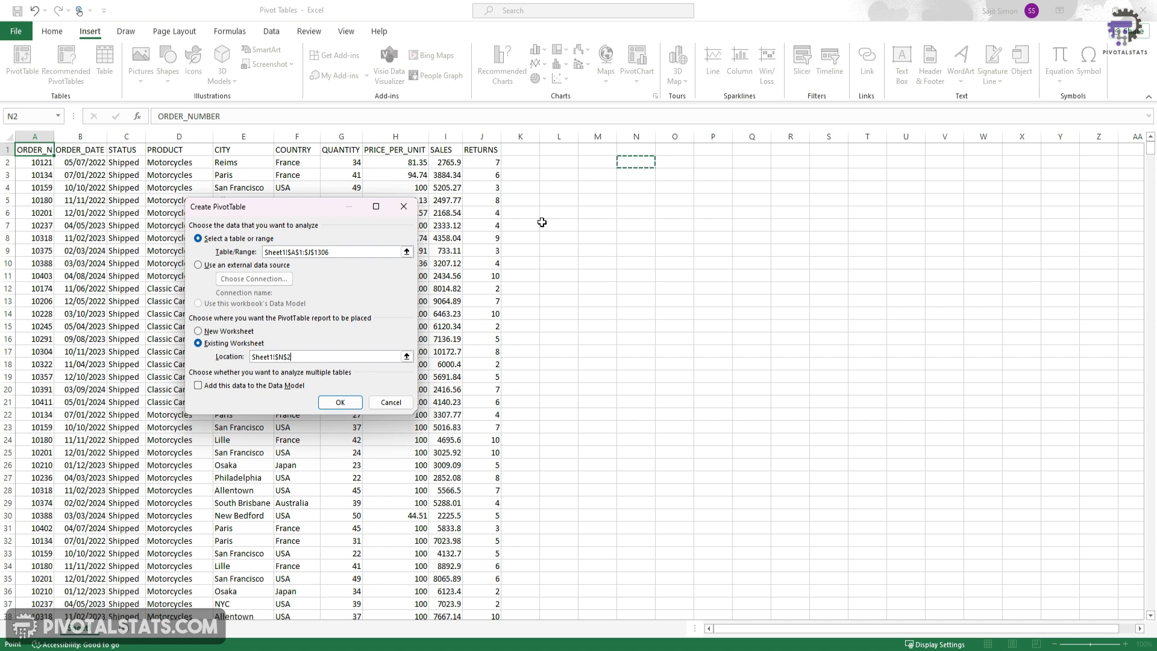
# - Choose a new worksheet as the PivotTable's location and create it
pyautogui.click(199, 331)
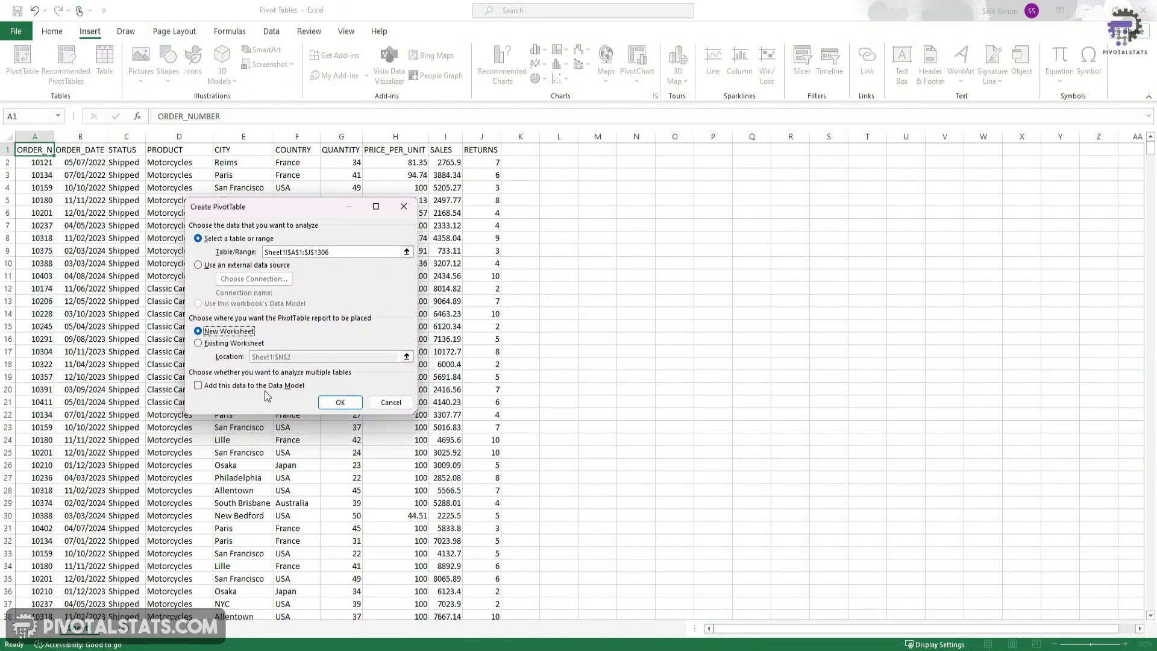
pyautogui.click(342, 403)
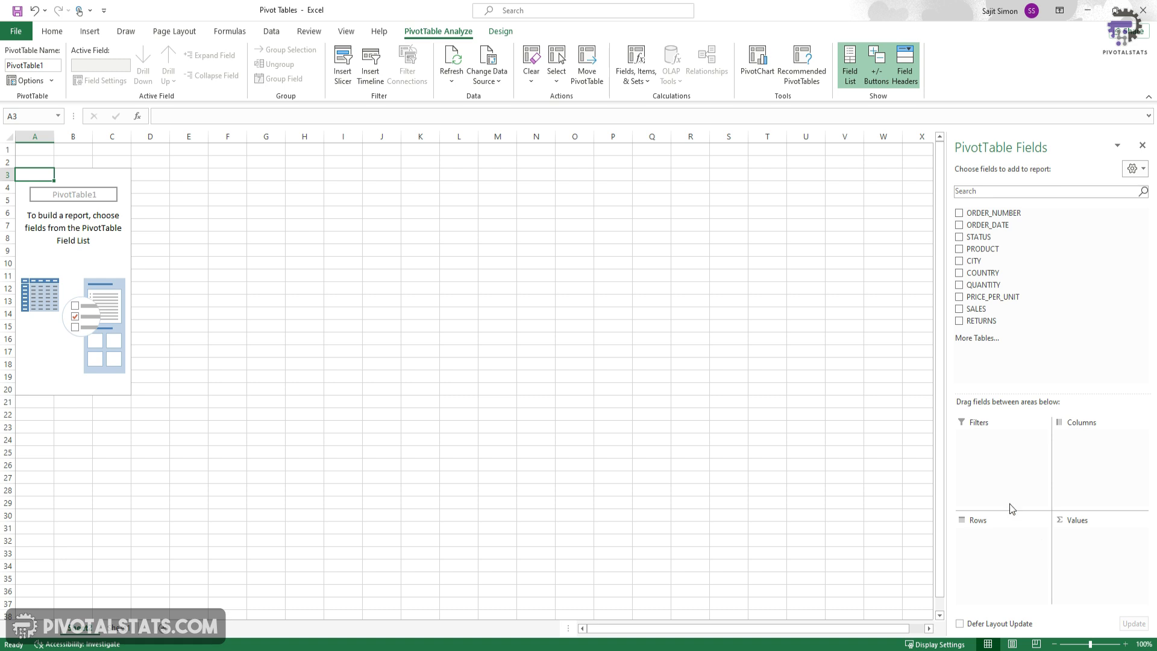
# - Check the column headers in the source data and add the COUNTRY field to the PivotTable's rows
pyautogui.click(118, 629)
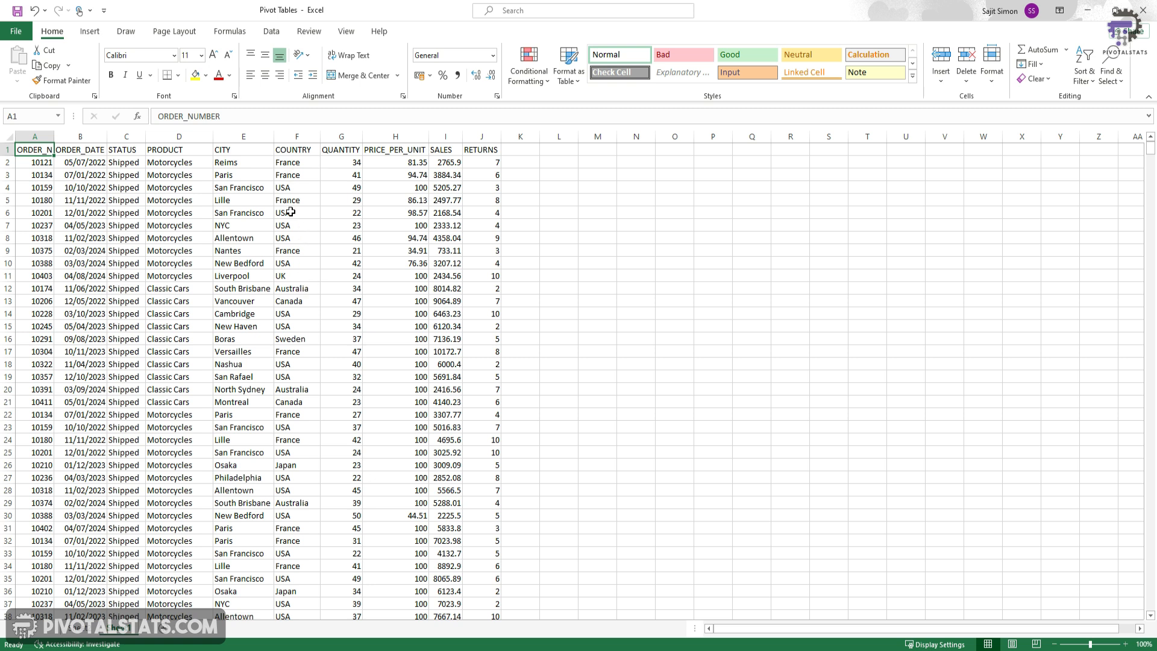
pyautogui.hotkey('ctrl', 'pageup')
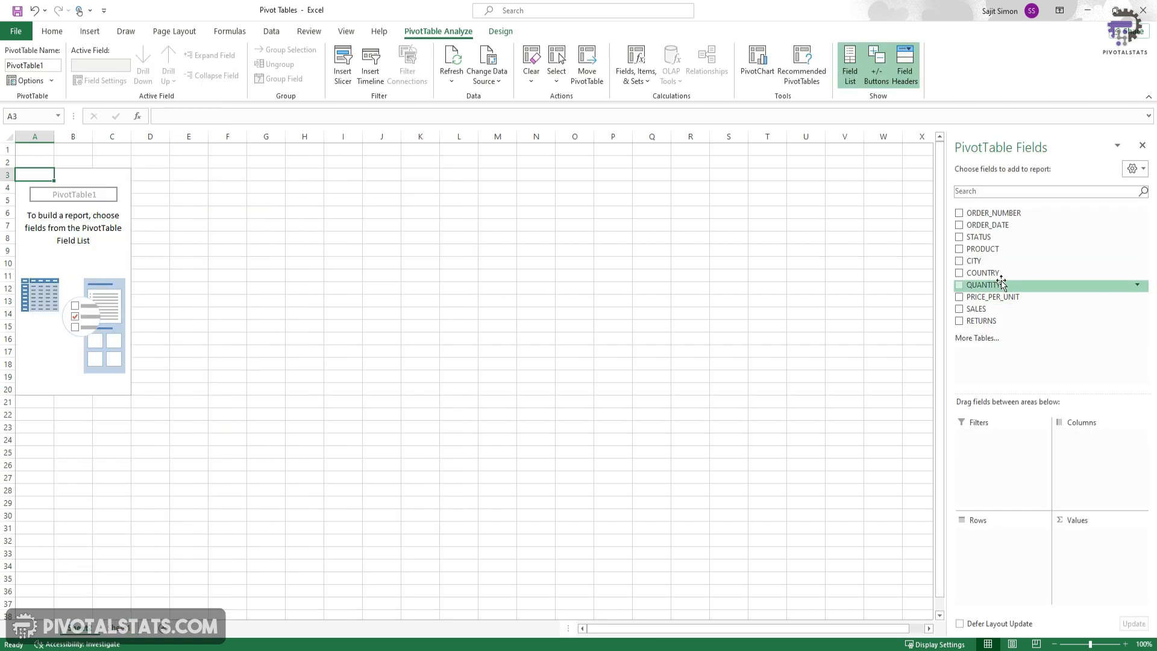
pyautogui.moveTo(999, 276); pyautogui.dragTo(1007, 580)
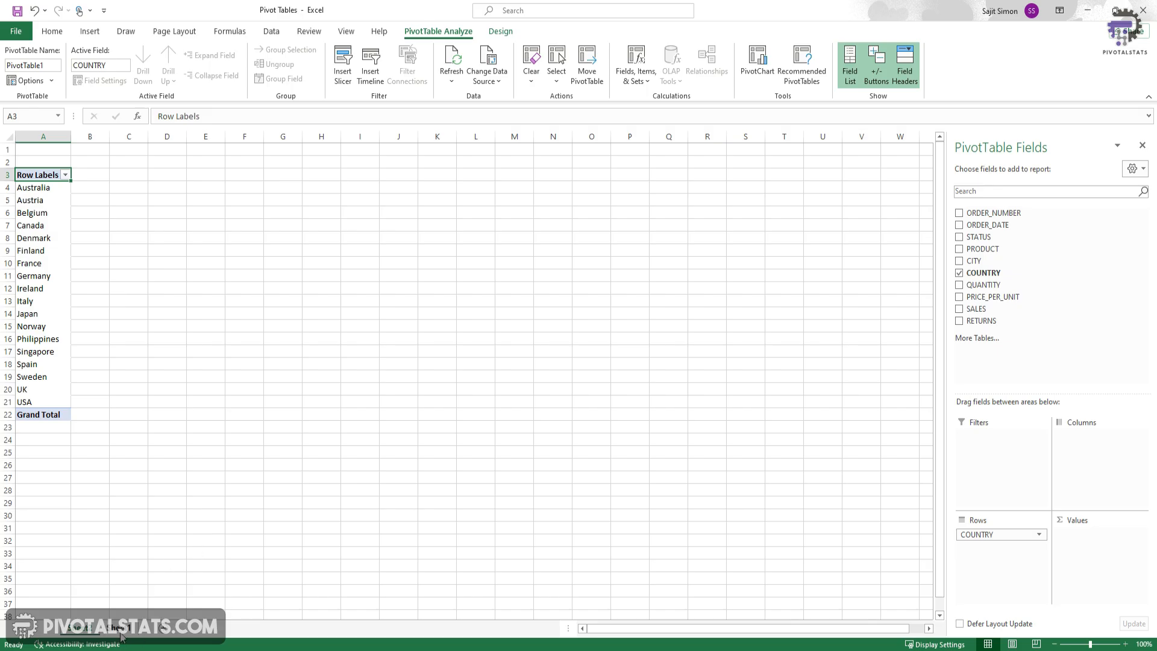
# - Check the COUNTRY column in the source data and add the SALES field to the PivotTable's values
pyautogui.click(121, 630)
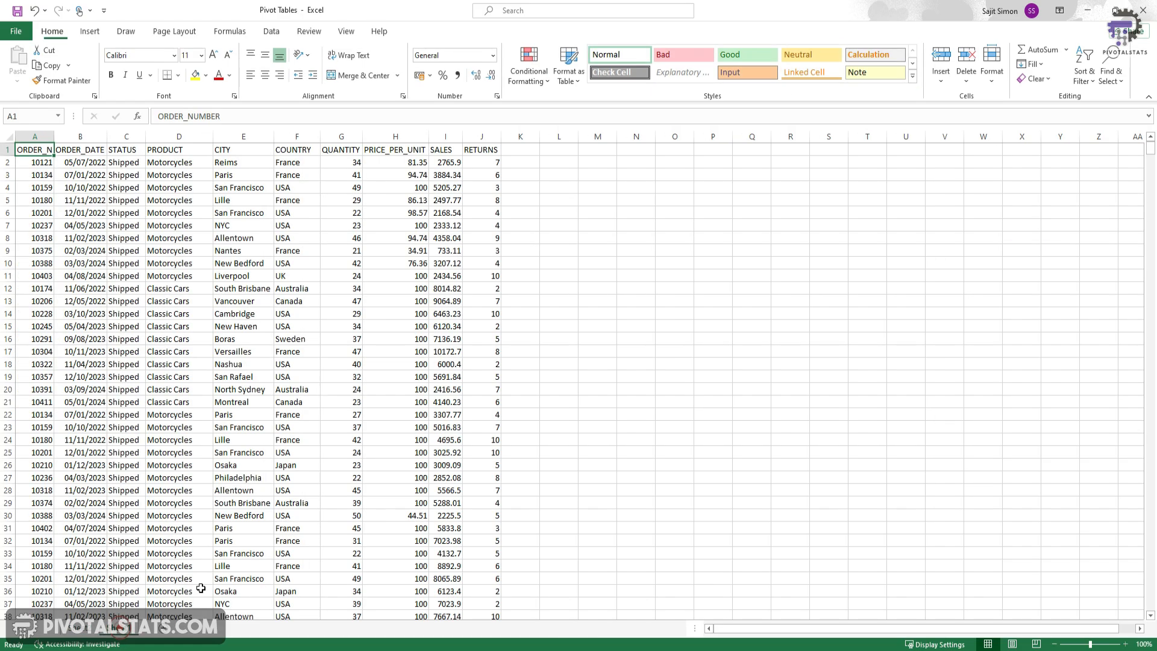
pyautogui.click(291, 164)
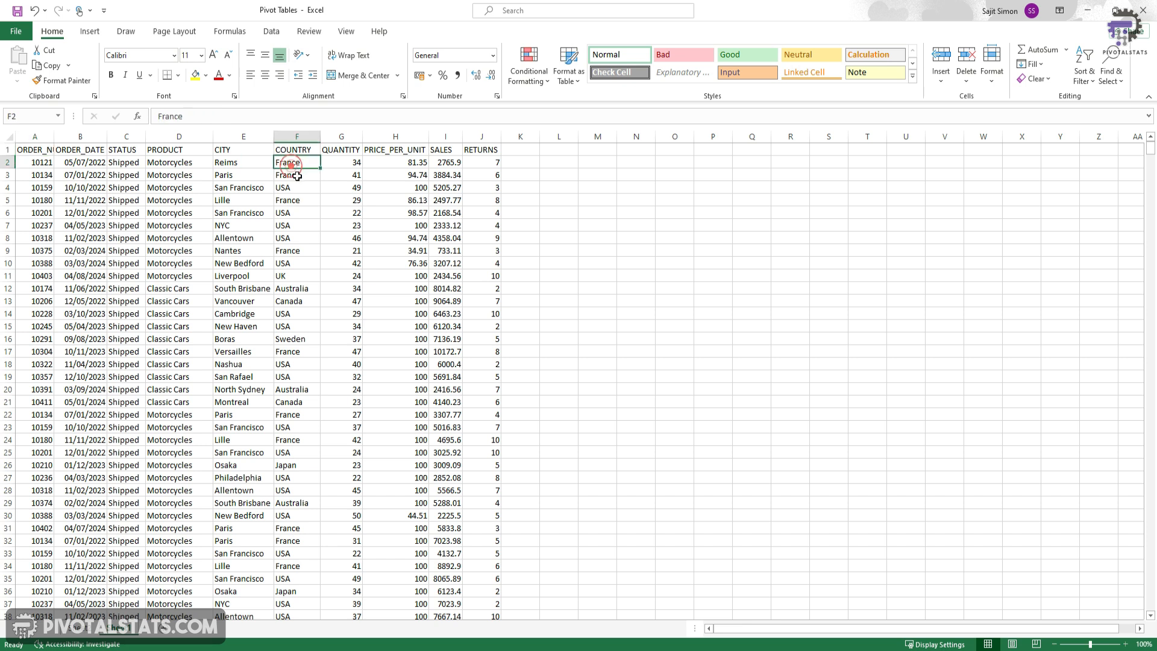
pyautogui.click(82, 628)
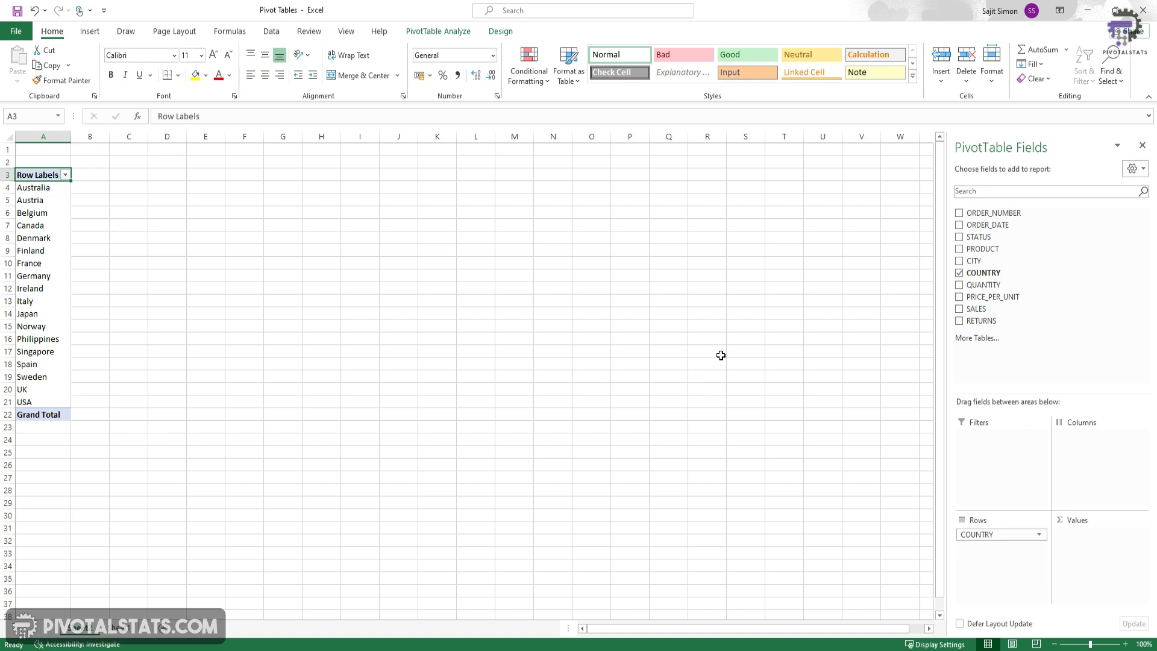
pyautogui.moveTo(976, 309); pyautogui.dragTo(1088, 573)
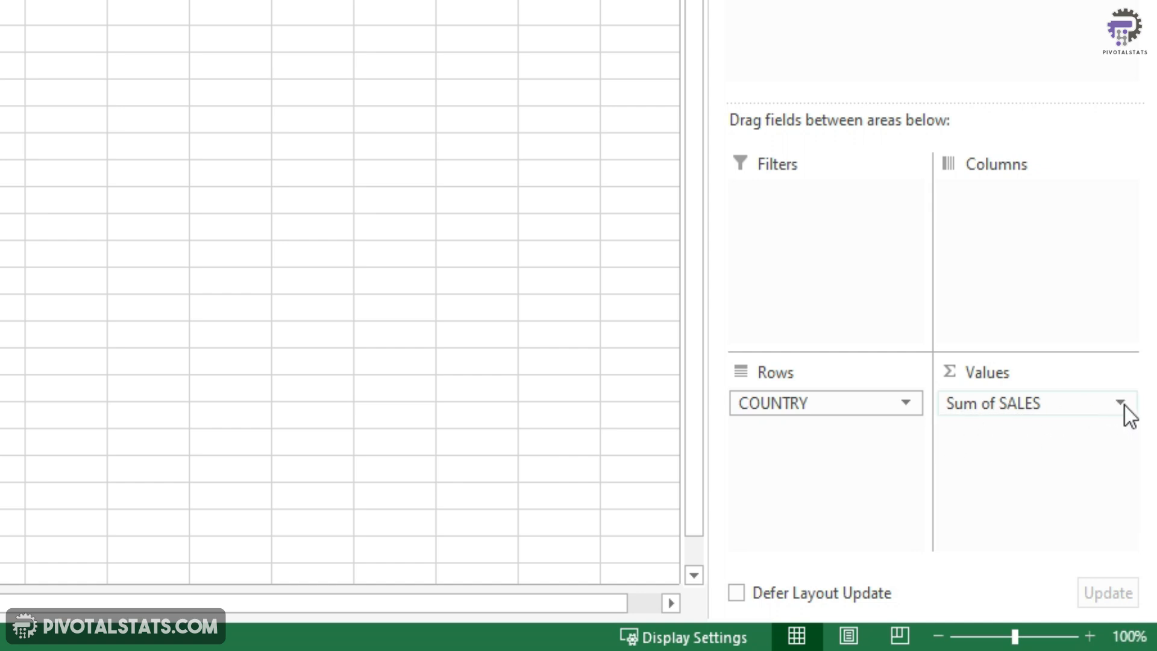
# - Look through the summary calculations for the SALES values, from Count to Product, and keep Sum
pyautogui.click(1122, 405)
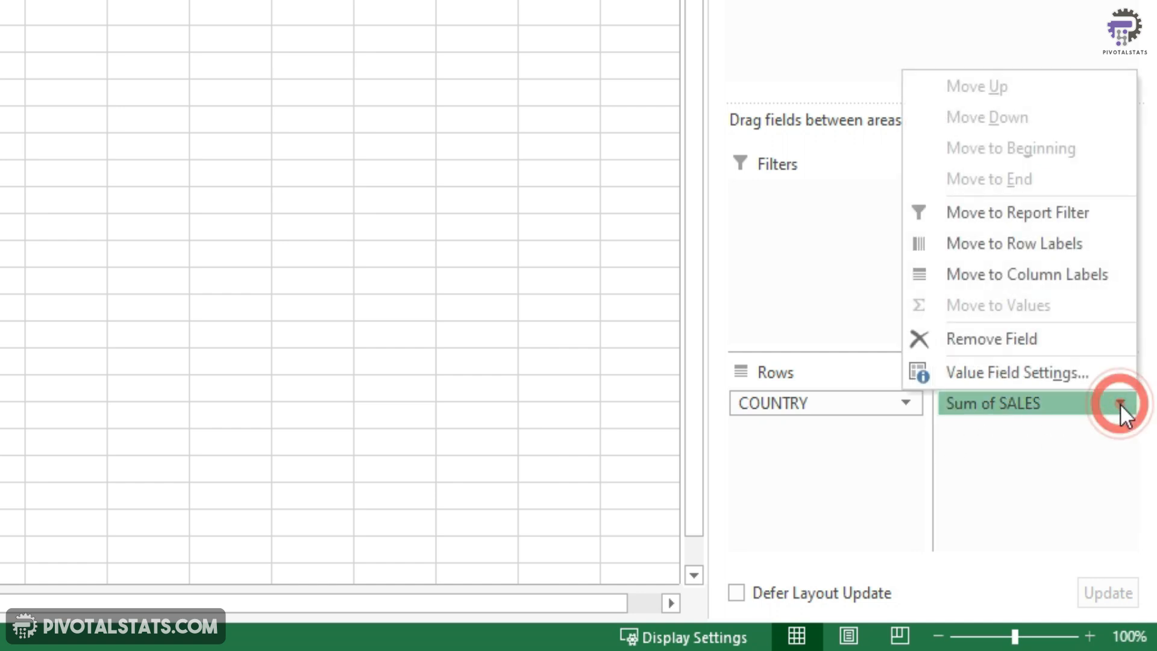
pyautogui.click(1058, 374)
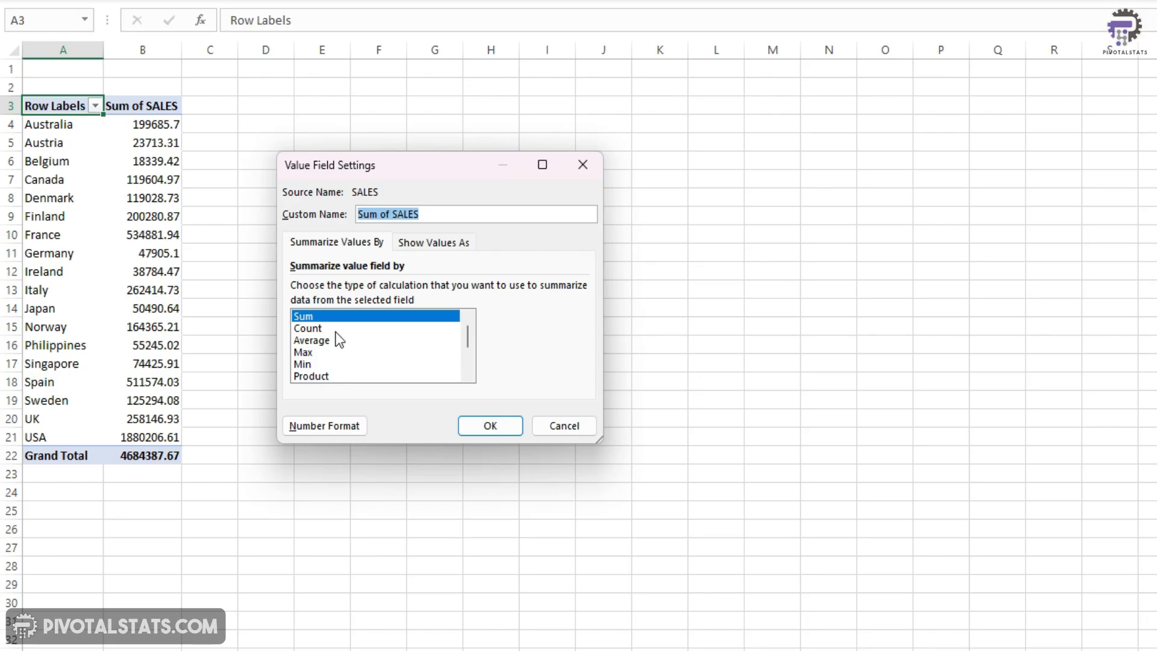
pyautogui.click(335, 329)
pyautogui.click(335, 340)
pyautogui.click(335, 352)
pyautogui.click(339, 363)
pyautogui.click(344, 376)
pyautogui.scroll(-2, 368, 364)
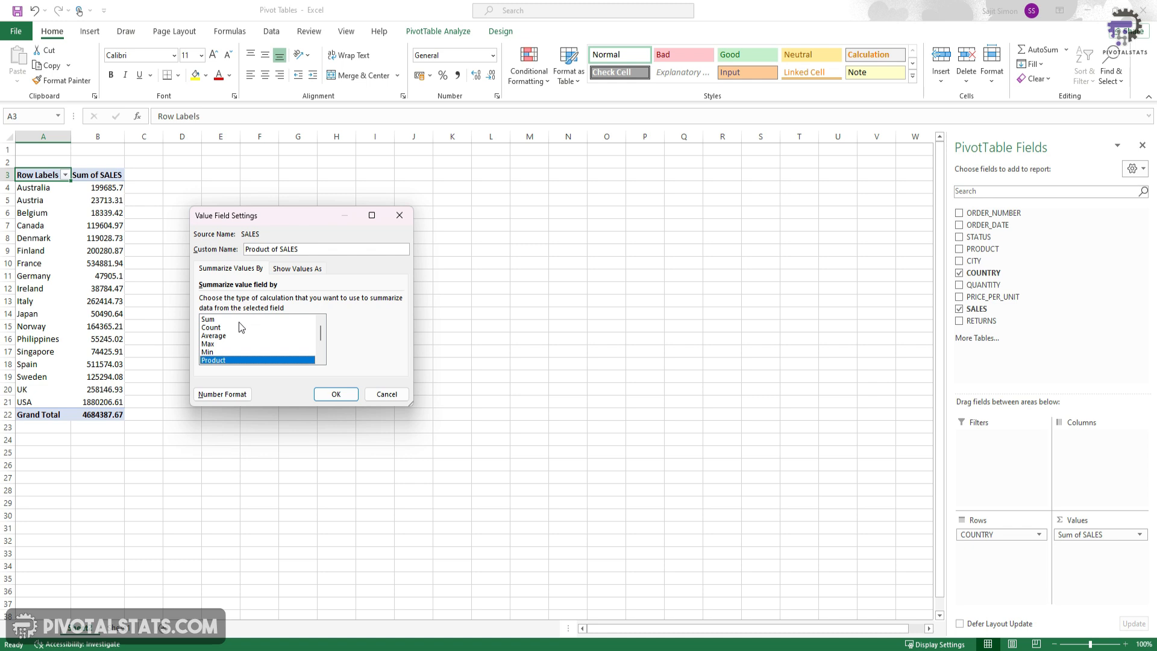
pyautogui.click(239, 319)
pyautogui.click(336, 394)
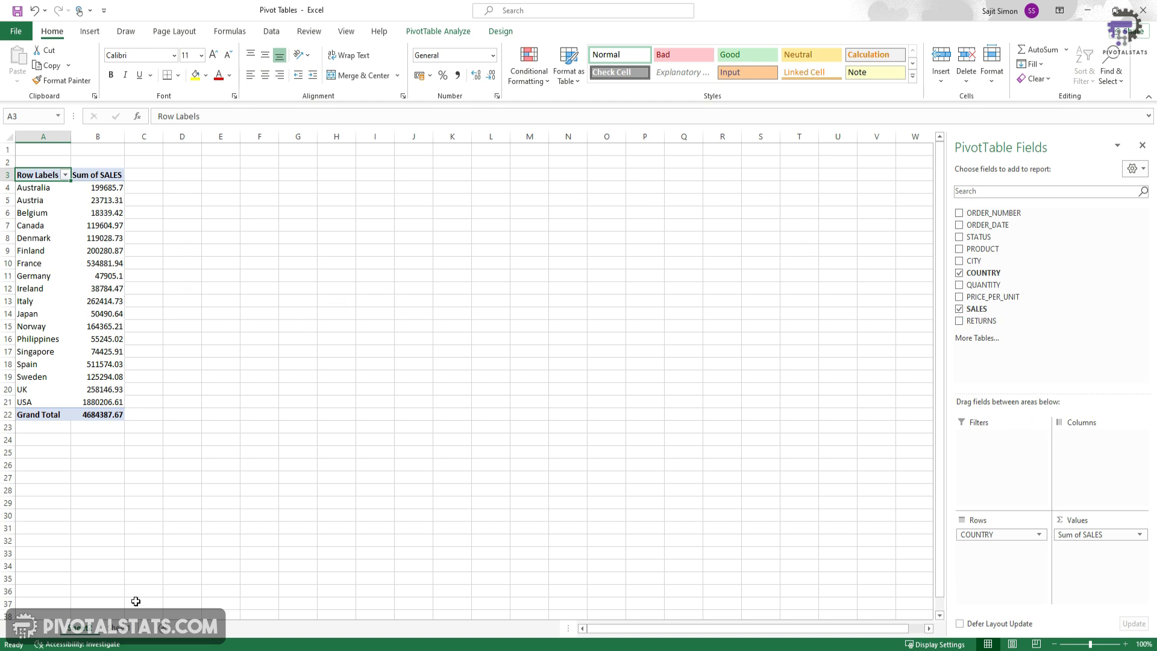
# - Glance at the source data and add the PRODUCT field as a report filter to the PivotTable
pyautogui.click(118, 627)
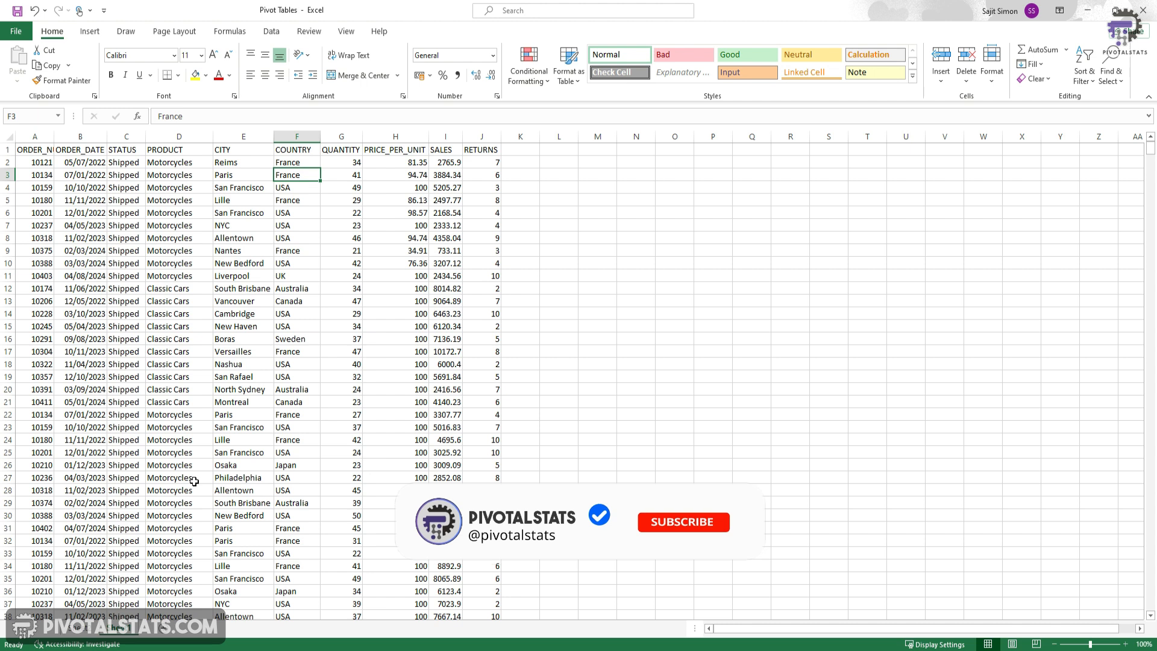
pyautogui.click(84, 629)
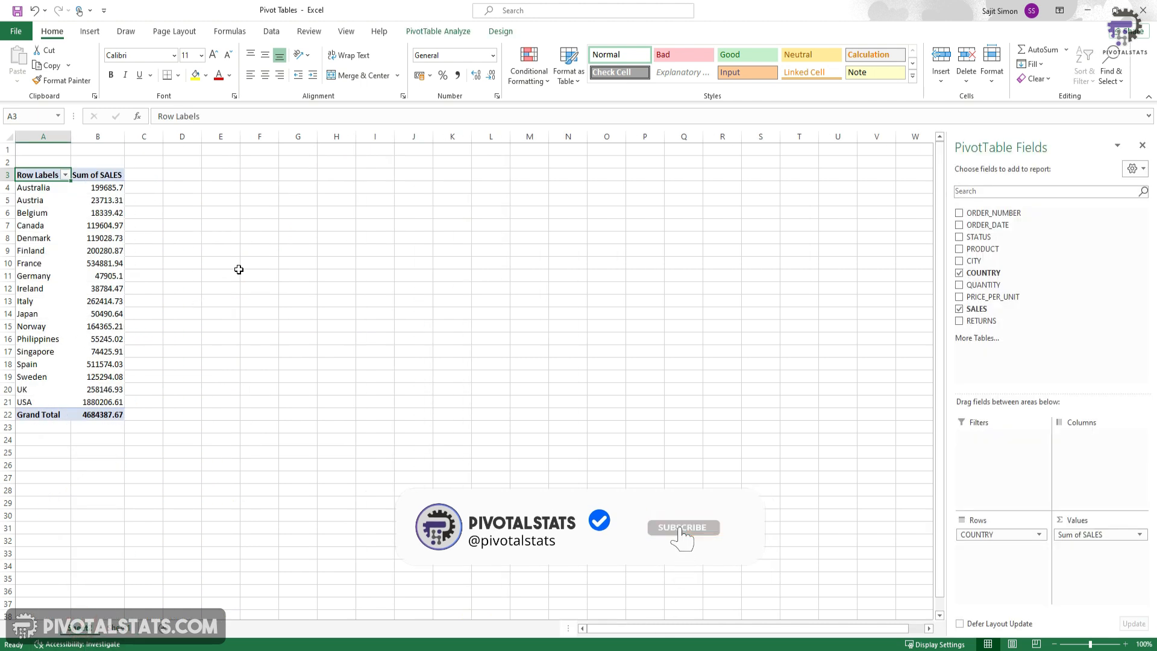
pyautogui.moveTo(995, 251); pyautogui.dragTo(998, 459)
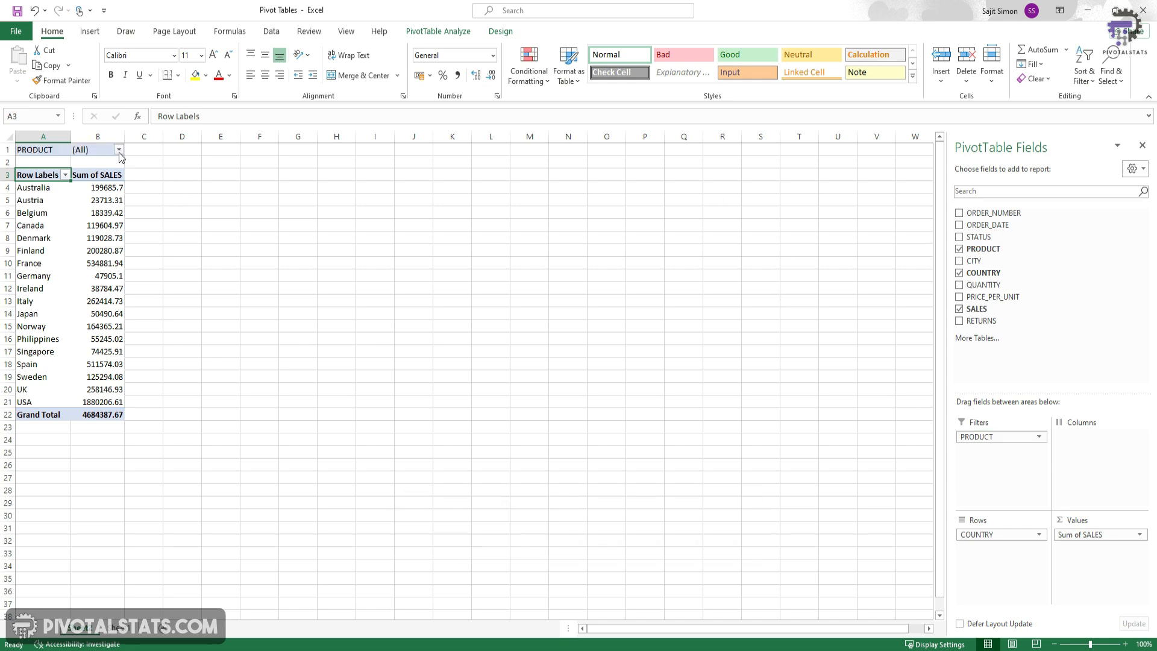
# - Allow multiple items in the PRODUCT report filter and restrict it to Motorcycles only
pyautogui.click(119, 151)
pyautogui.click(119, 151)
pyautogui.click(119, 151)
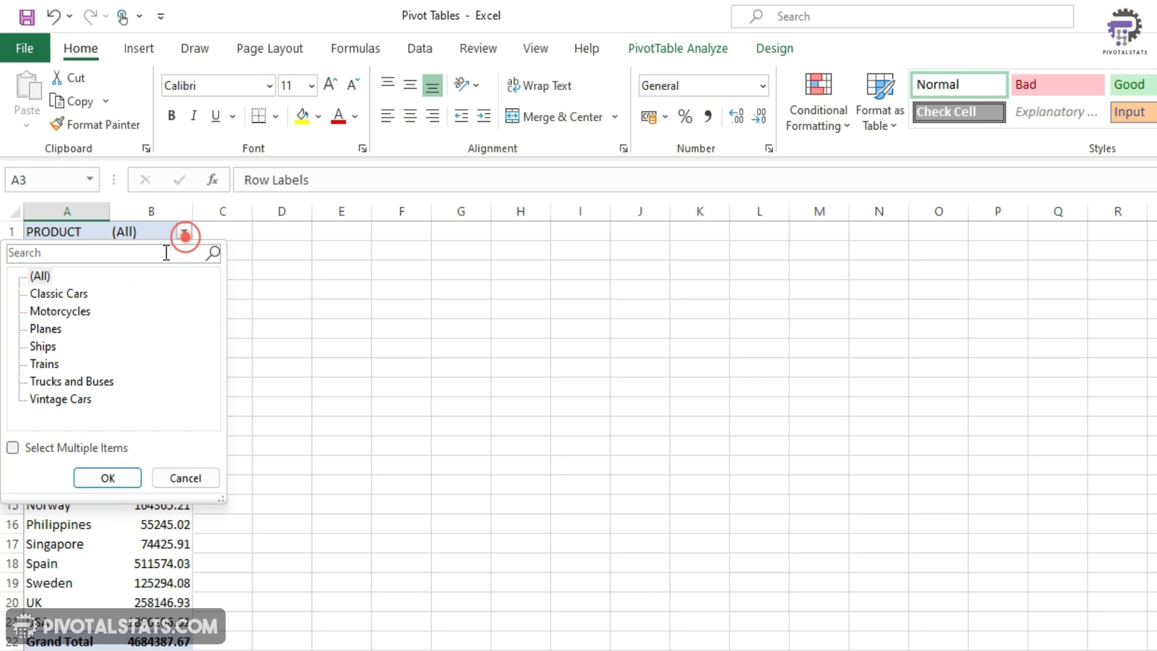
pyautogui.click(12, 448)
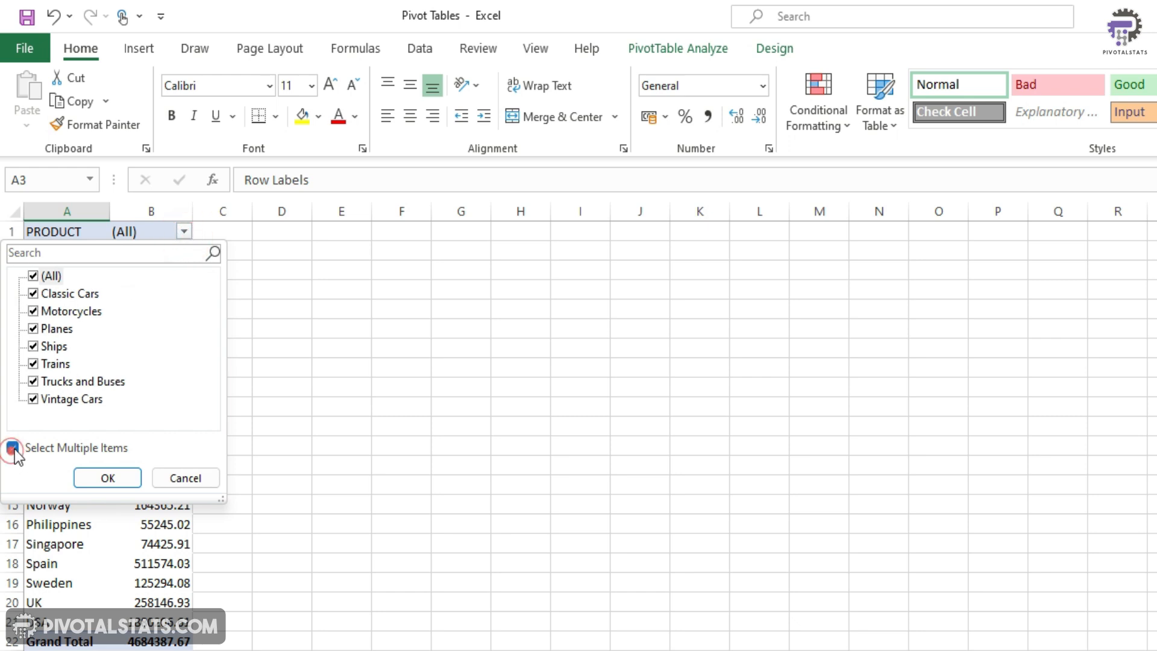
pyautogui.click(34, 277)
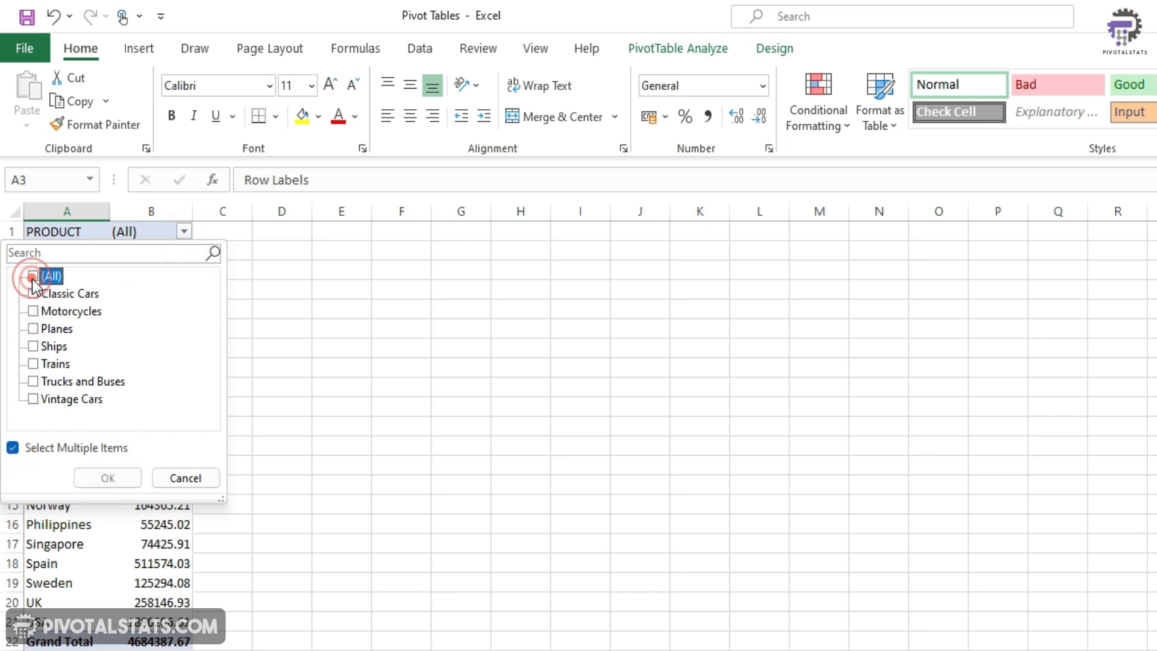
pyautogui.click(33, 311)
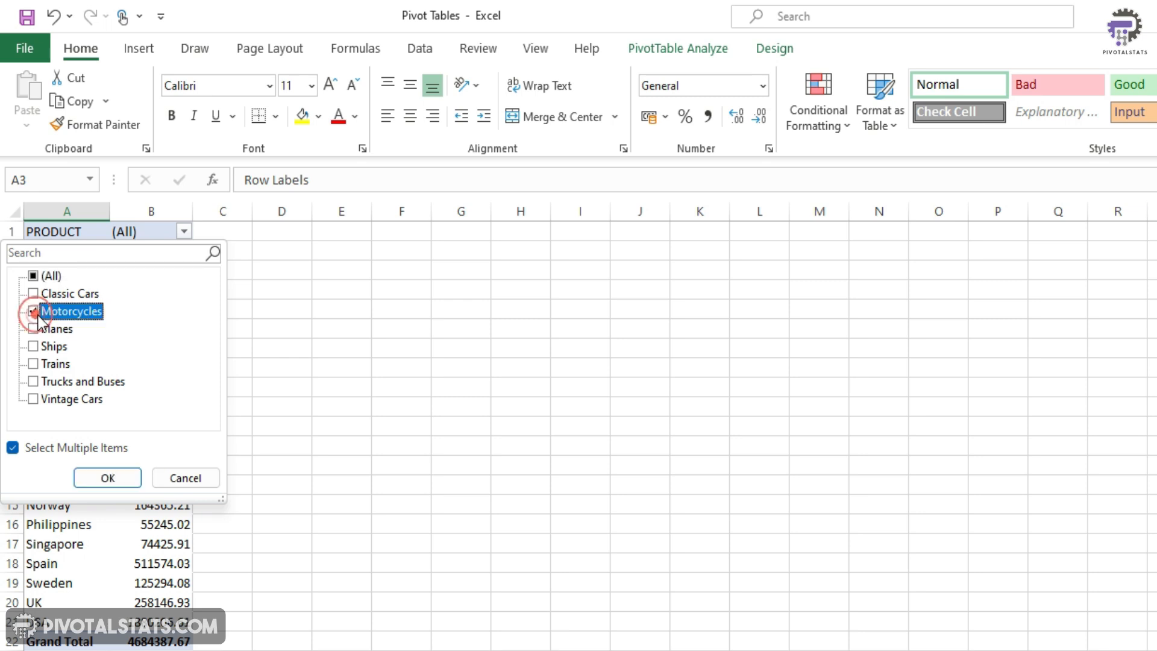
pyautogui.click(123, 479)
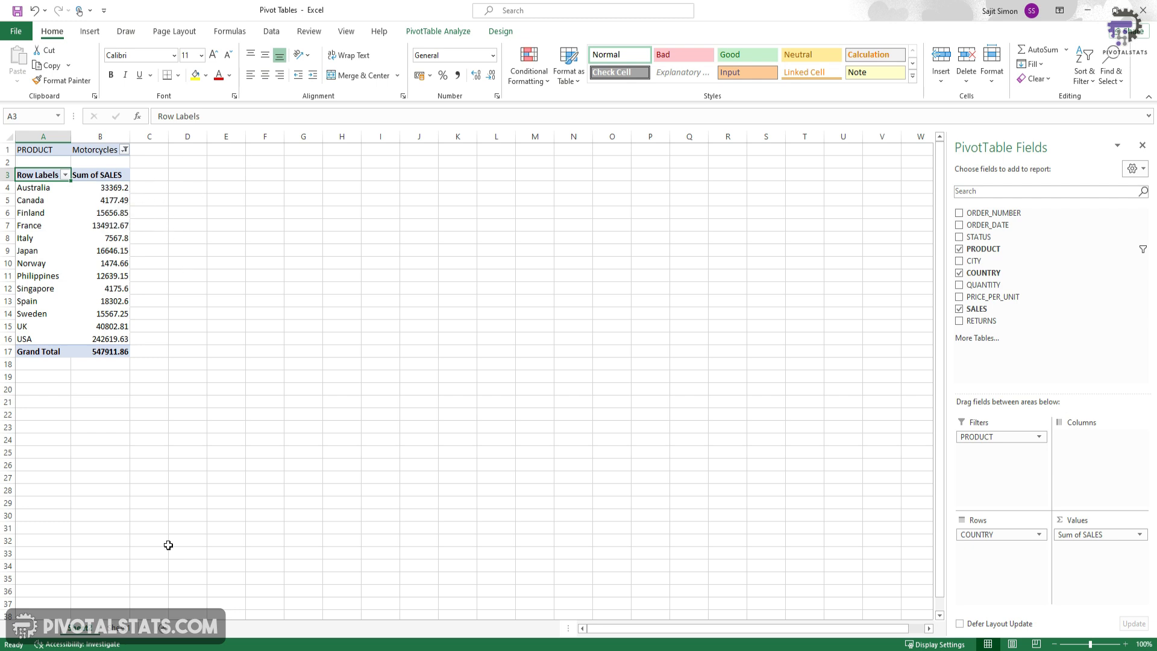
# - Examine the order statuses in the source data's STATUS column and add STATUS to the PivotTable's columns
pyautogui.click(116, 627)
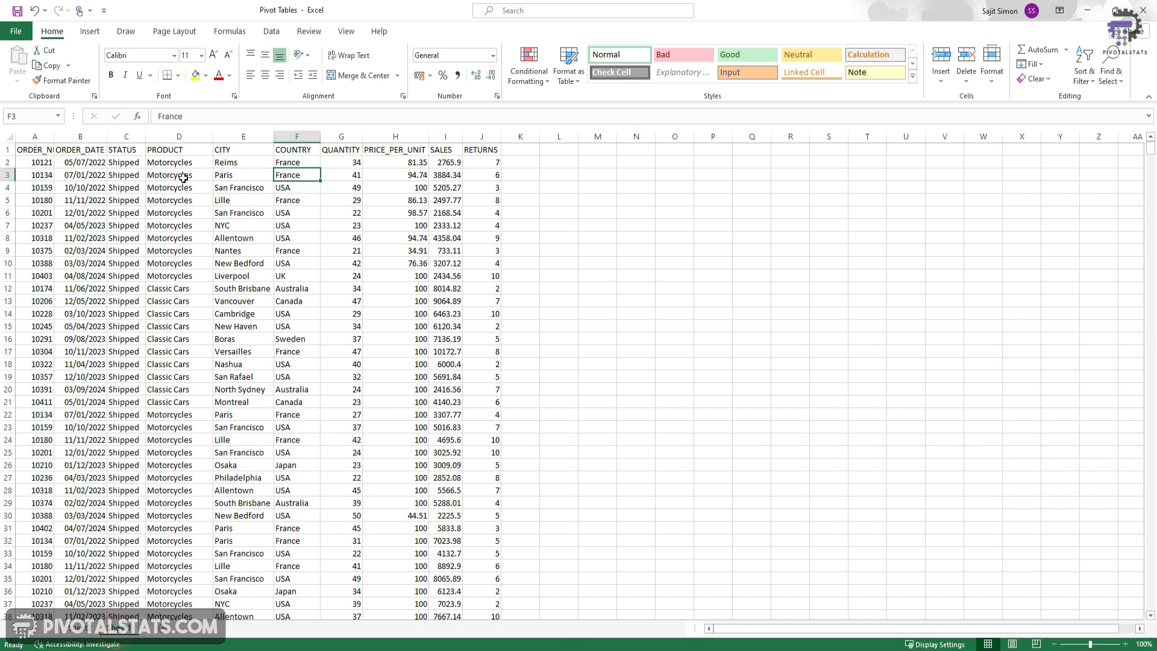
pyautogui.click(121, 149)
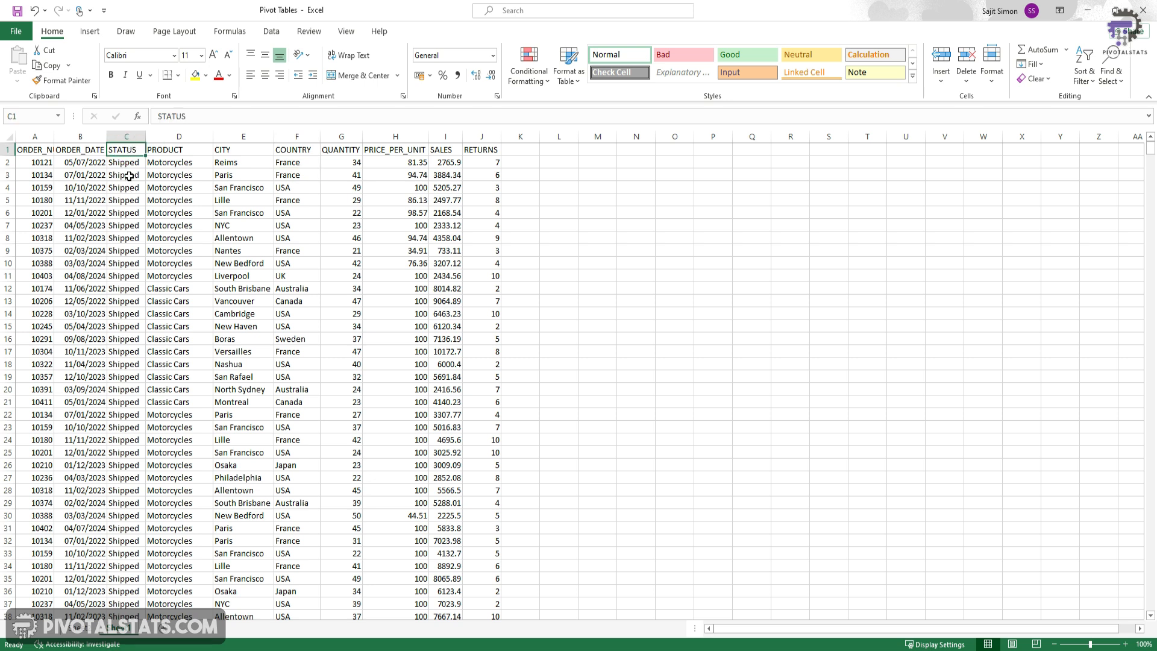
pyautogui.moveTo(129, 163); pyautogui.dragTo(128, 240)
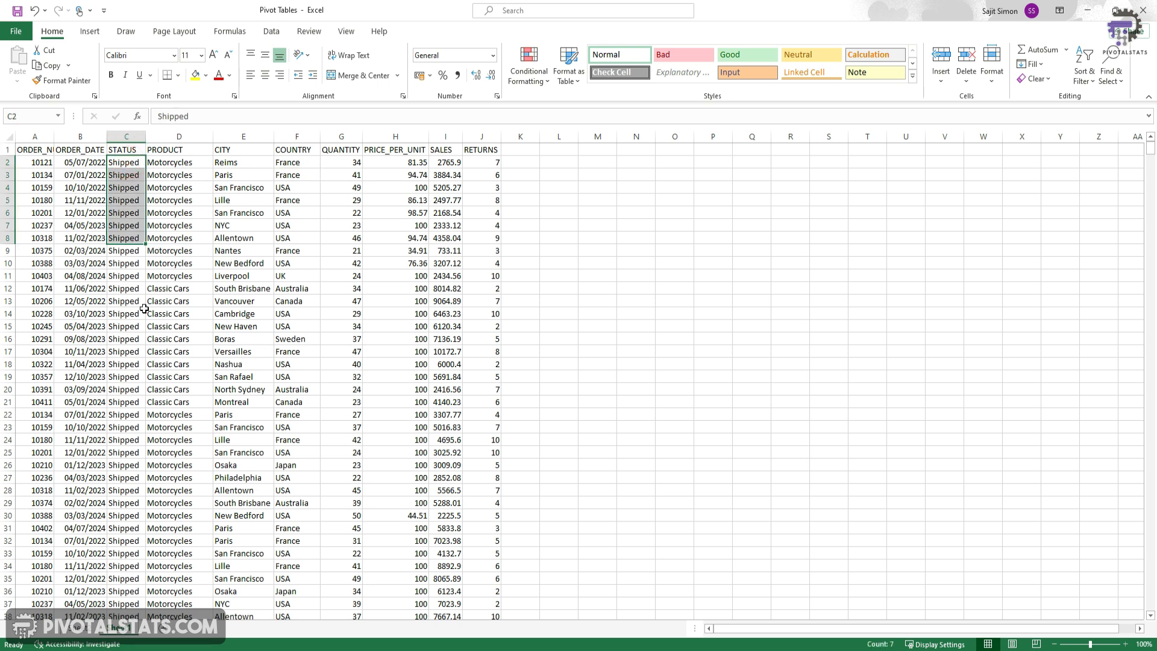
pyautogui.scroll(-15, 126, 253)
pyautogui.click(128, 267)
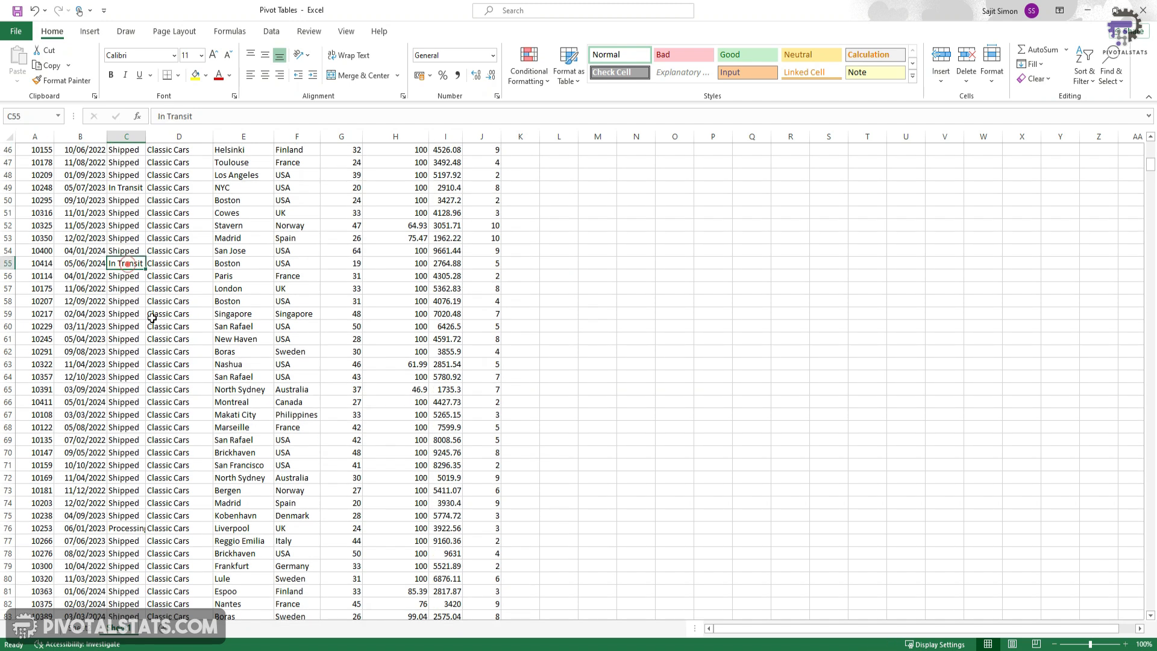
pyautogui.click(126, 530)
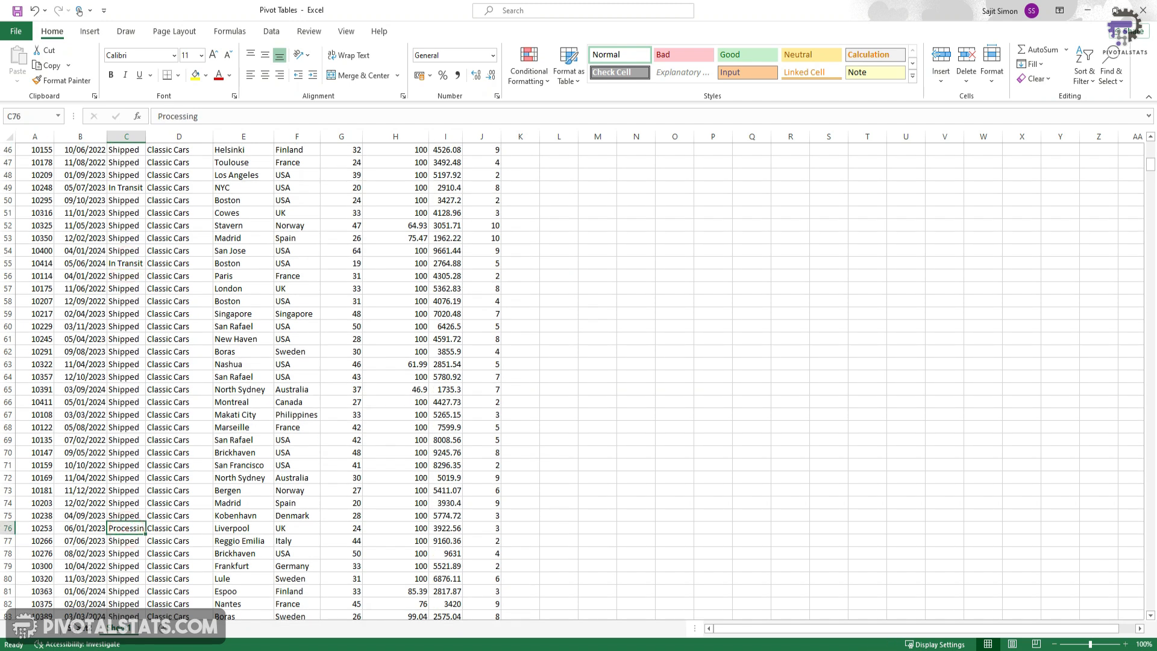
pyautogui.click(76, 627)
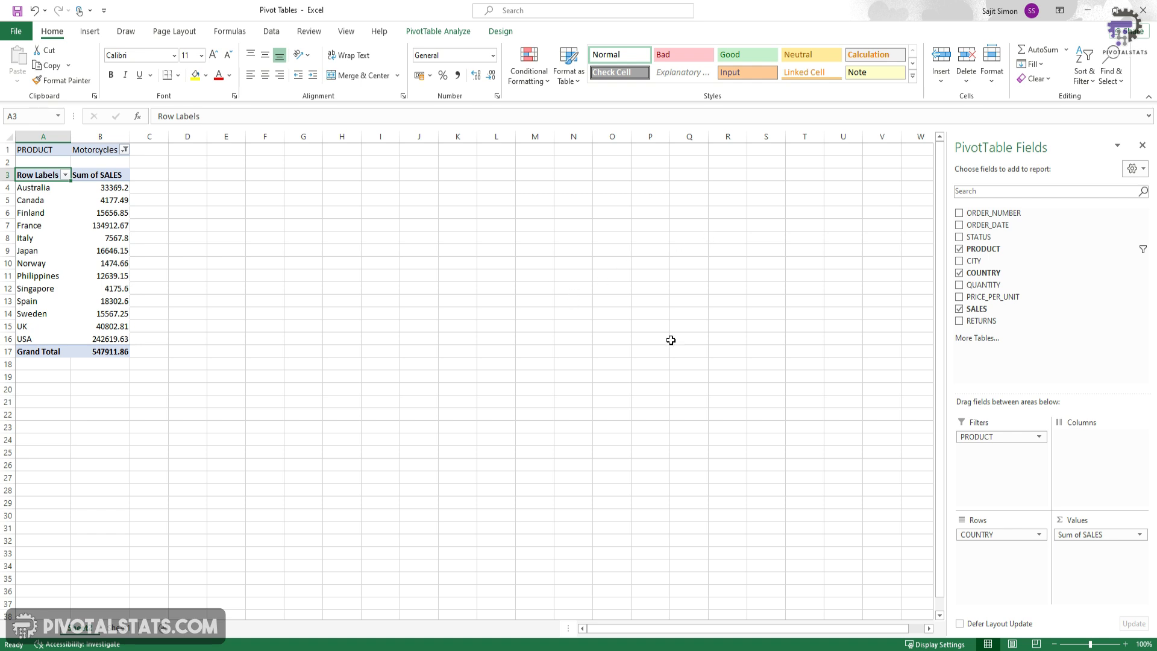
pyautogui.moveTo(978, 237); pyautogui.dragTo(1090, 459)
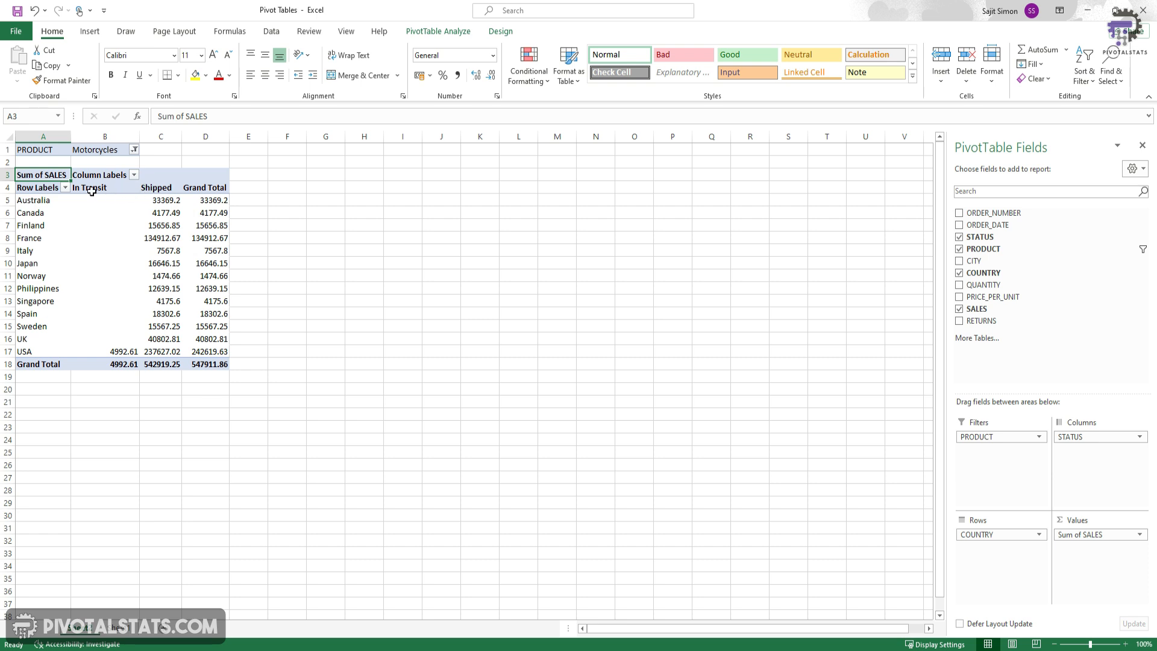
# - Reset the PRODUCT report filter to include all products
pyautogui.click(134, 150)
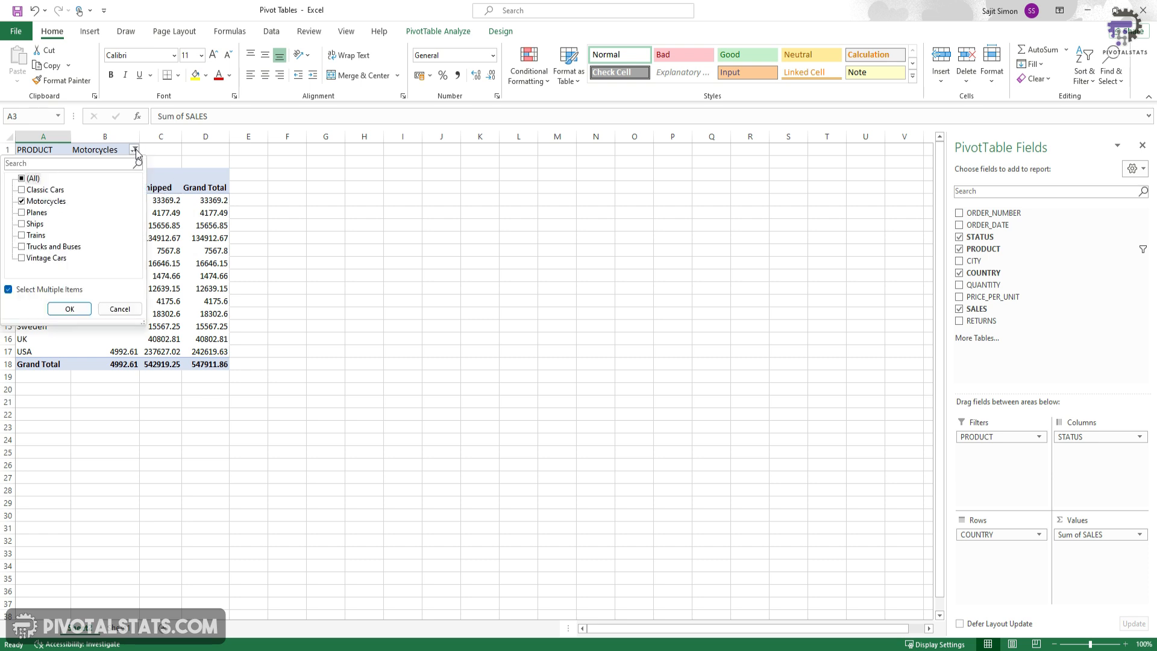
pyautogui.click(23, 178)
pyautogui.click(70, 309)
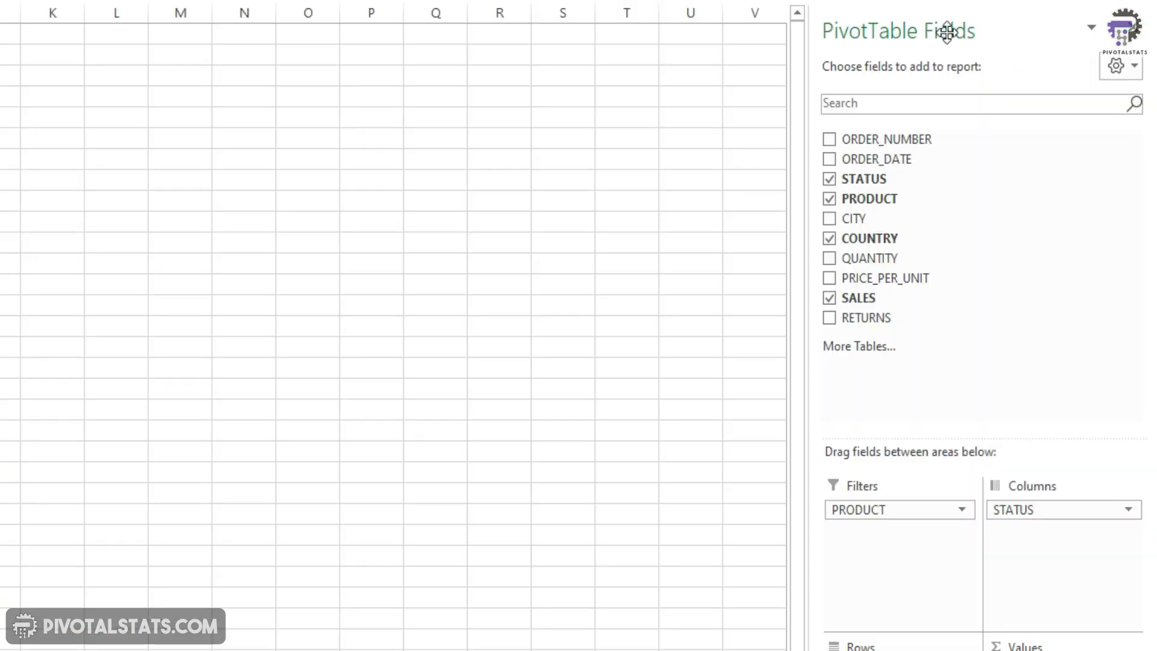
# - Try the side-by-side, fields-only and 2 by 2 areas-only layouts of the field list and return to the stacked layout
pyautogui.click(1135, 70)
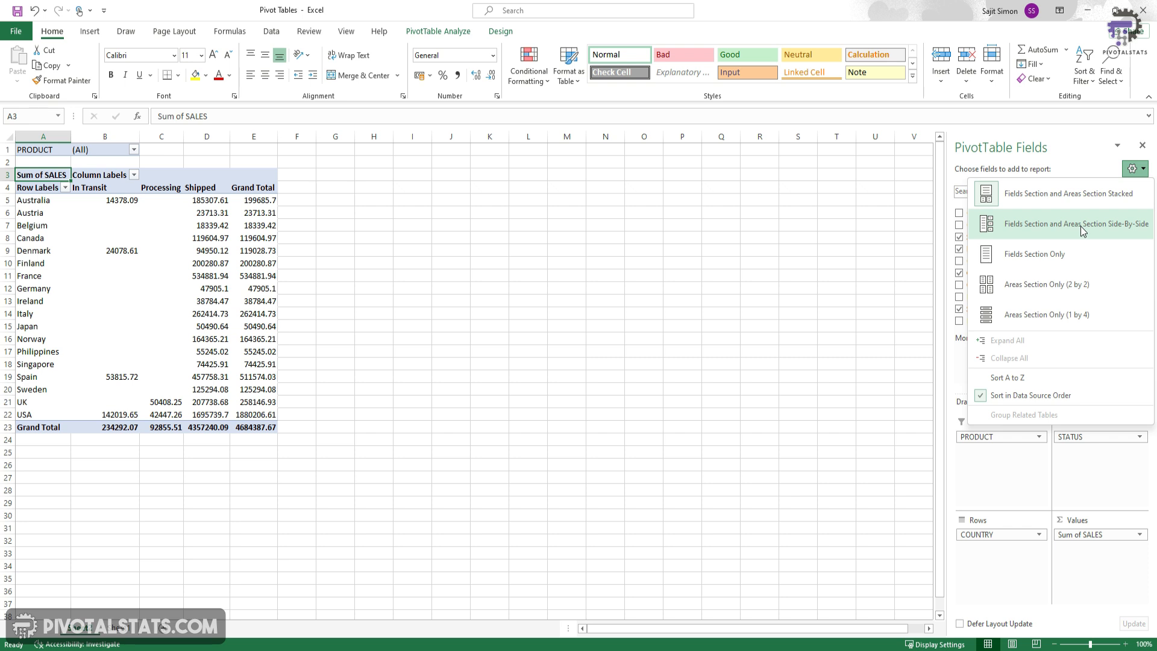
pyautogui.click(1080, 227)
pyautogui.click(1038, 169)
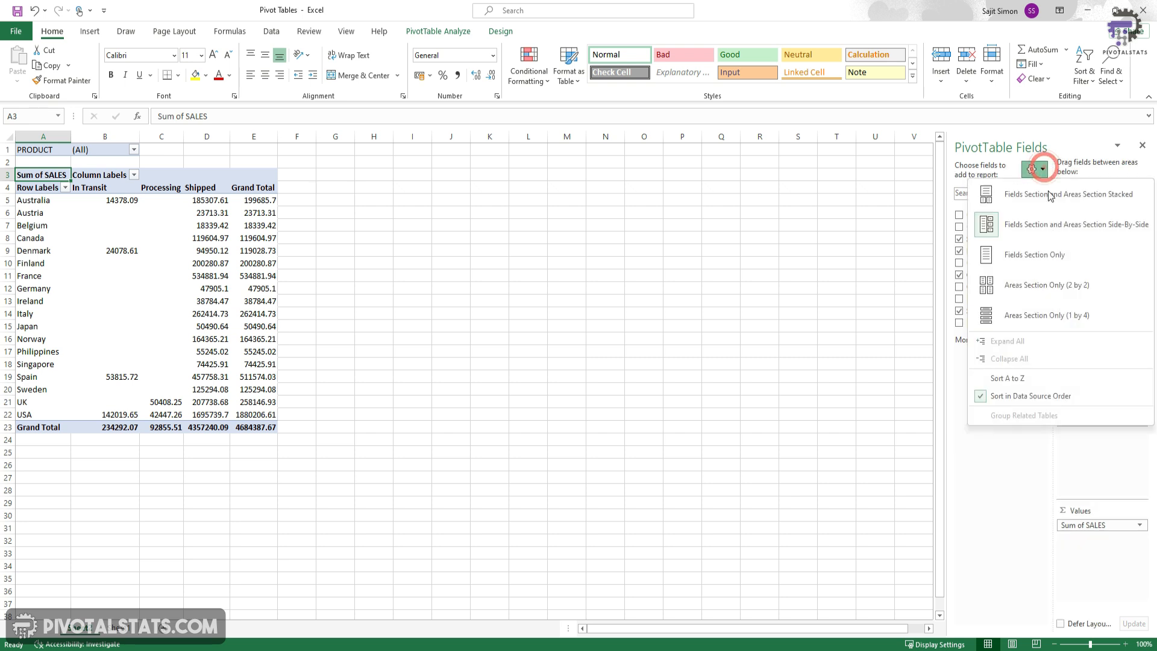
pyautogui.click(1066, 257)
pyautogui.click(1133, 170)
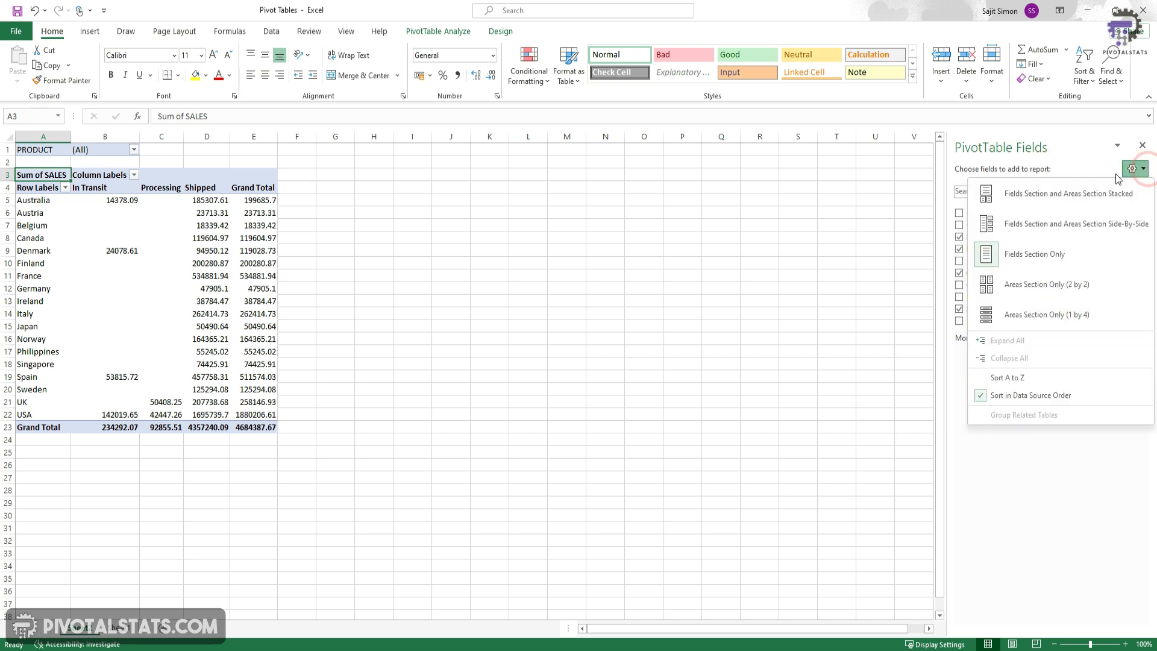
pyautogui.click(1069, 292)
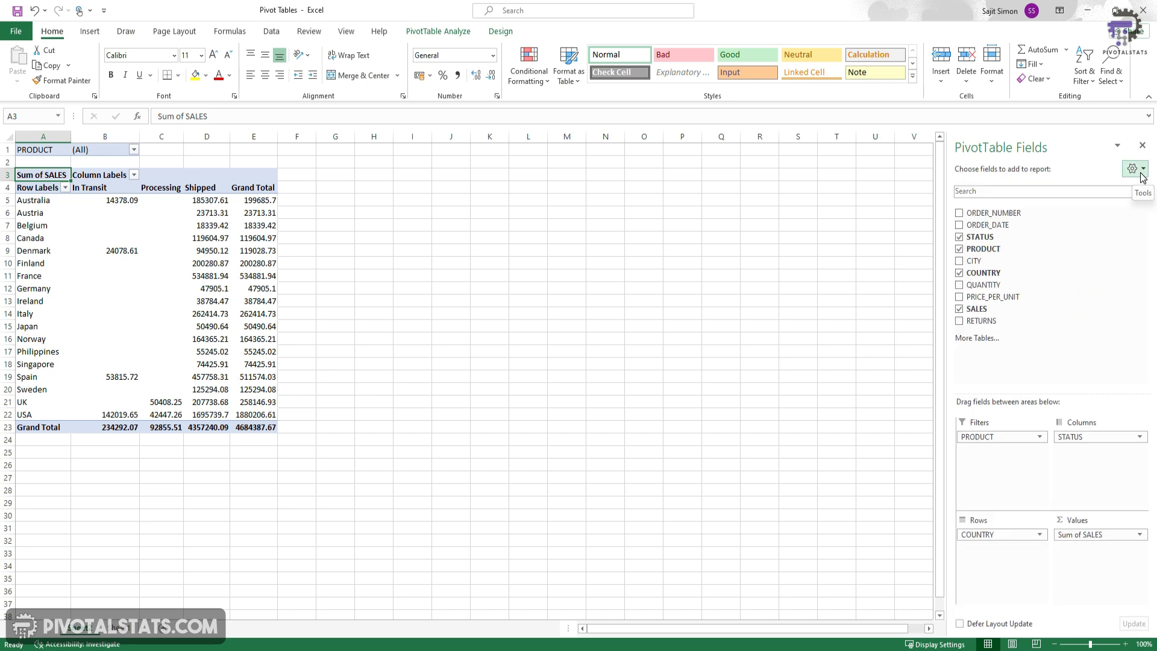
pyautogui.click(1141, 176)
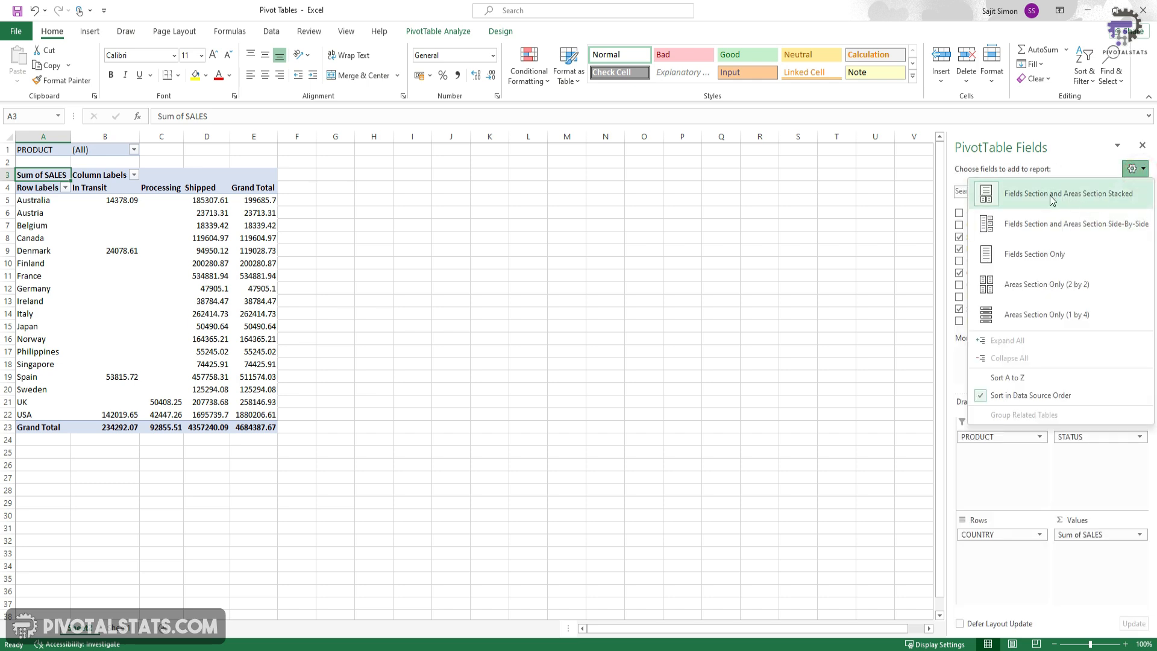
pyautogui.click(1062, 197)
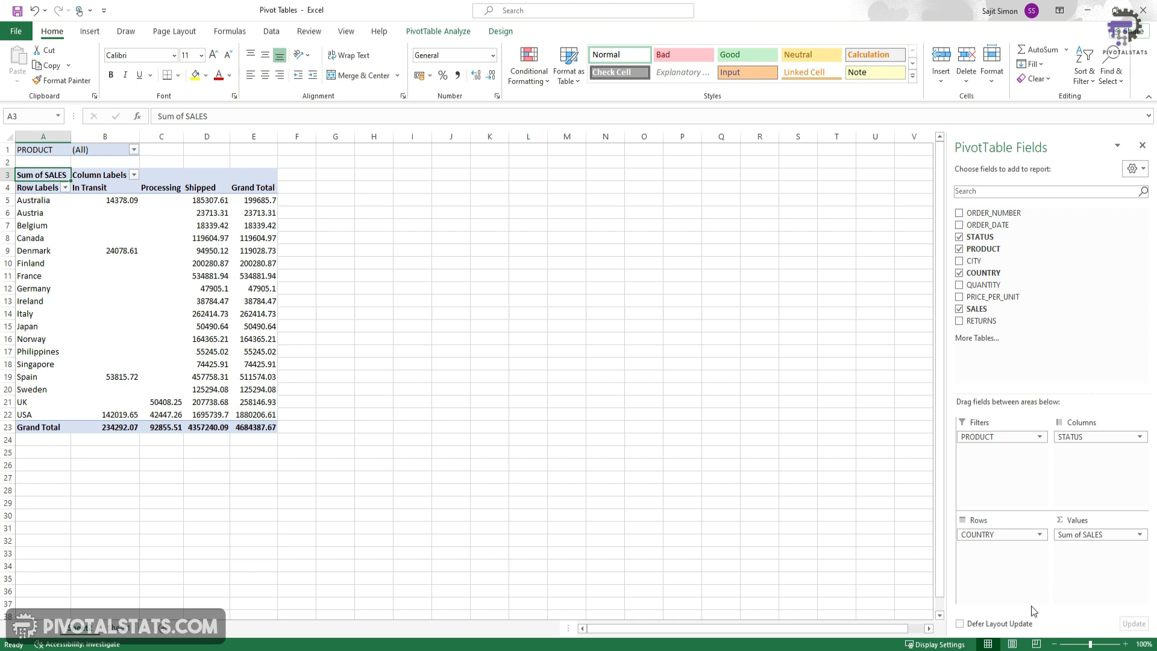
# - Defer layout updates, add QUANTITY to the PivotTable's values, and apply the pending update
pyautogui.click(959, 623)
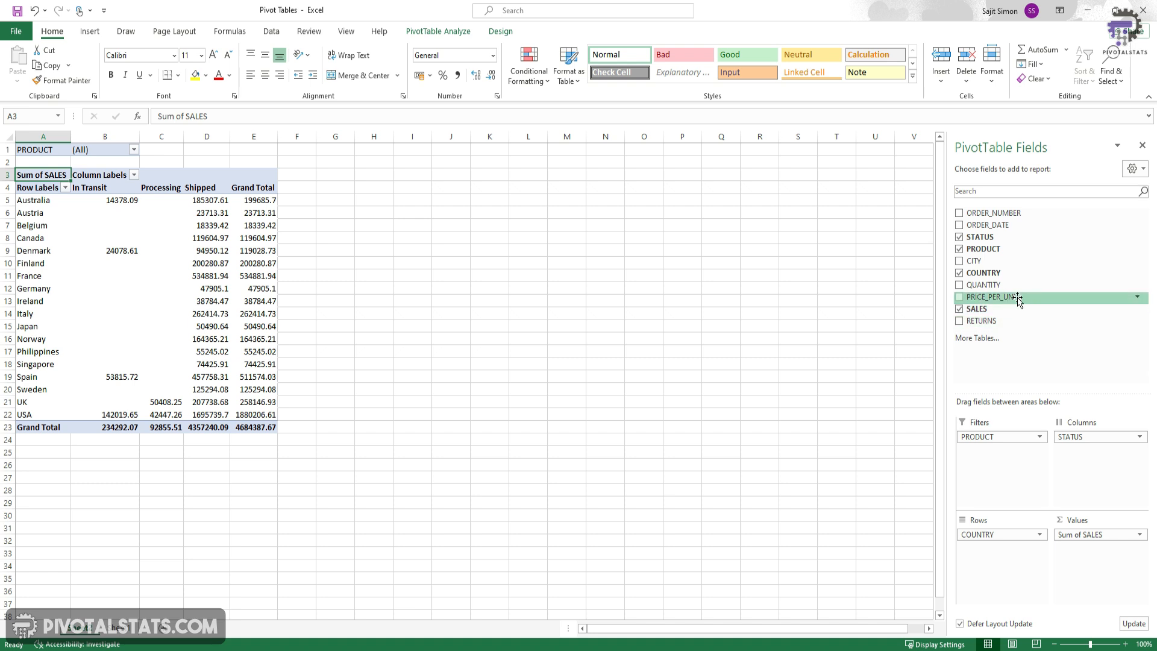
pyautogui.moveTo(1002, 285); pyautogui.dragTo(1088, 548)
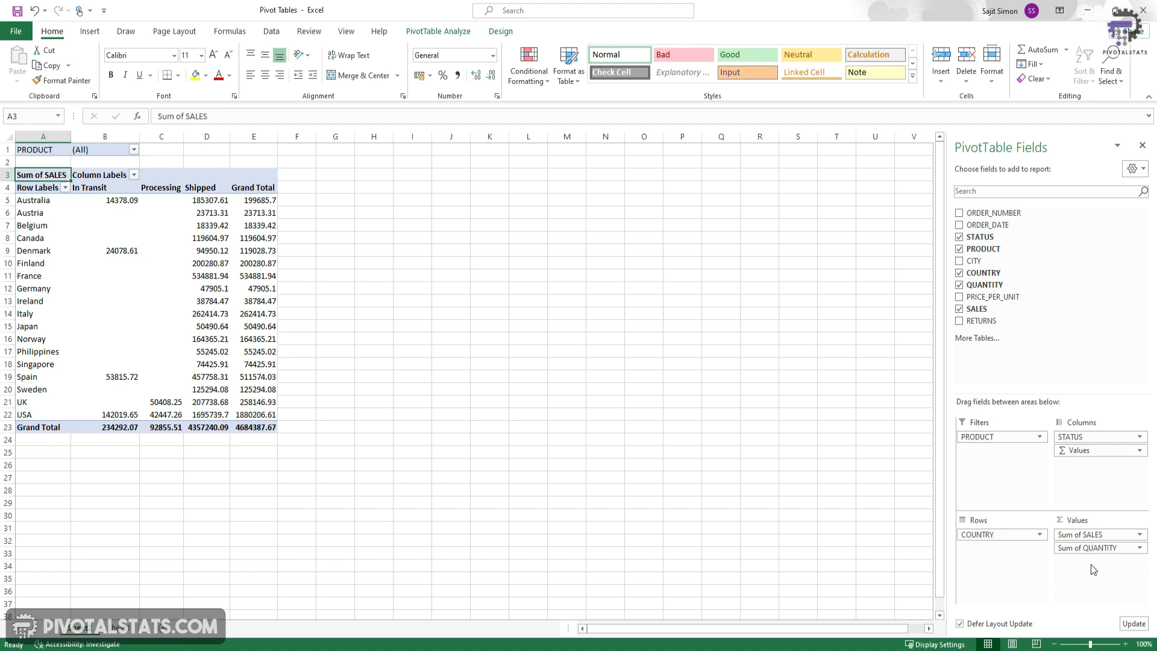
pyautogui.click(1135, 623)
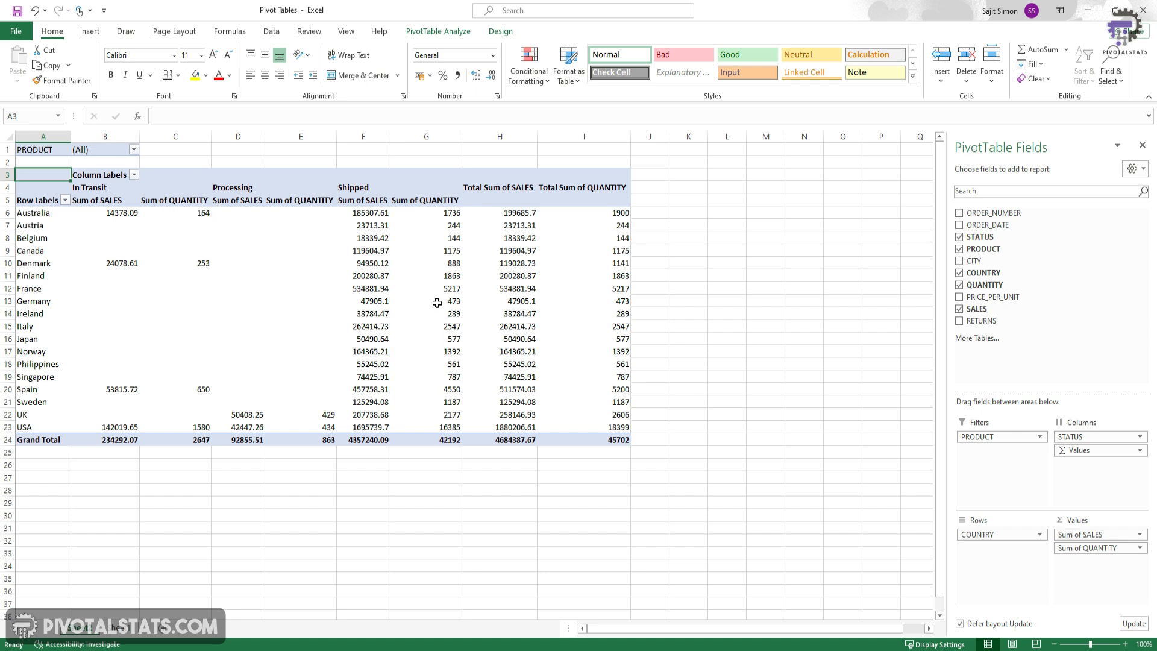
# - Turn off deferred layout updates and remove Sum of QUANTITY from the PivotTable's values
pyautogui.click(959, 625)
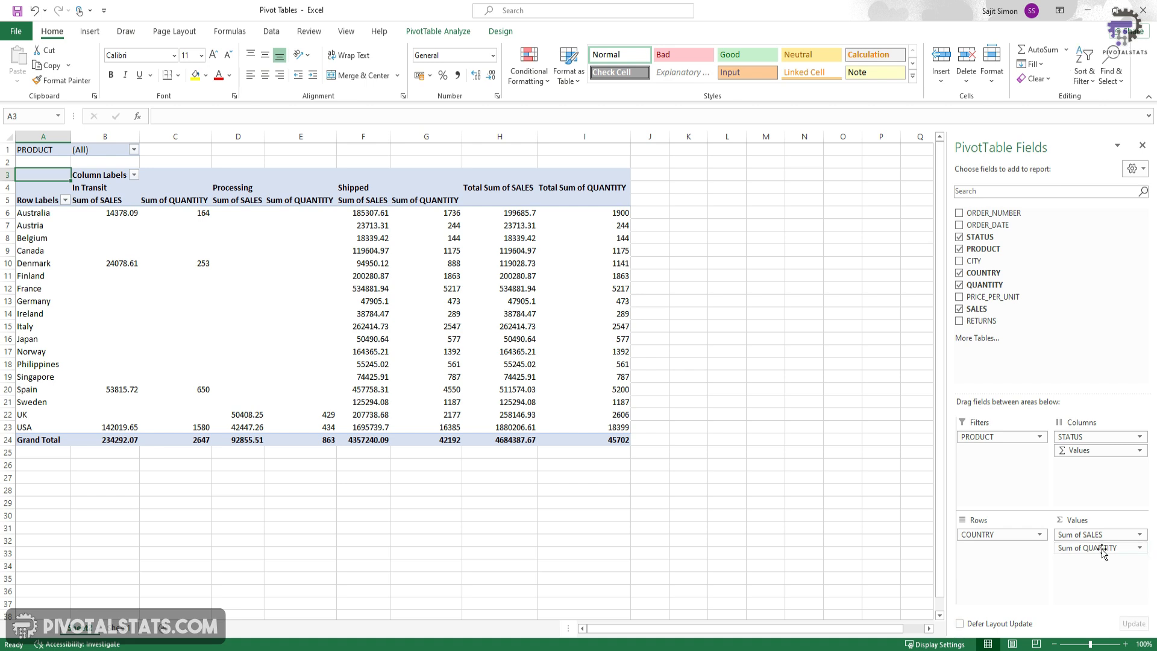
pyautogui.moveTo(1102, 551); pyautogui.dragTo(1013, 306)
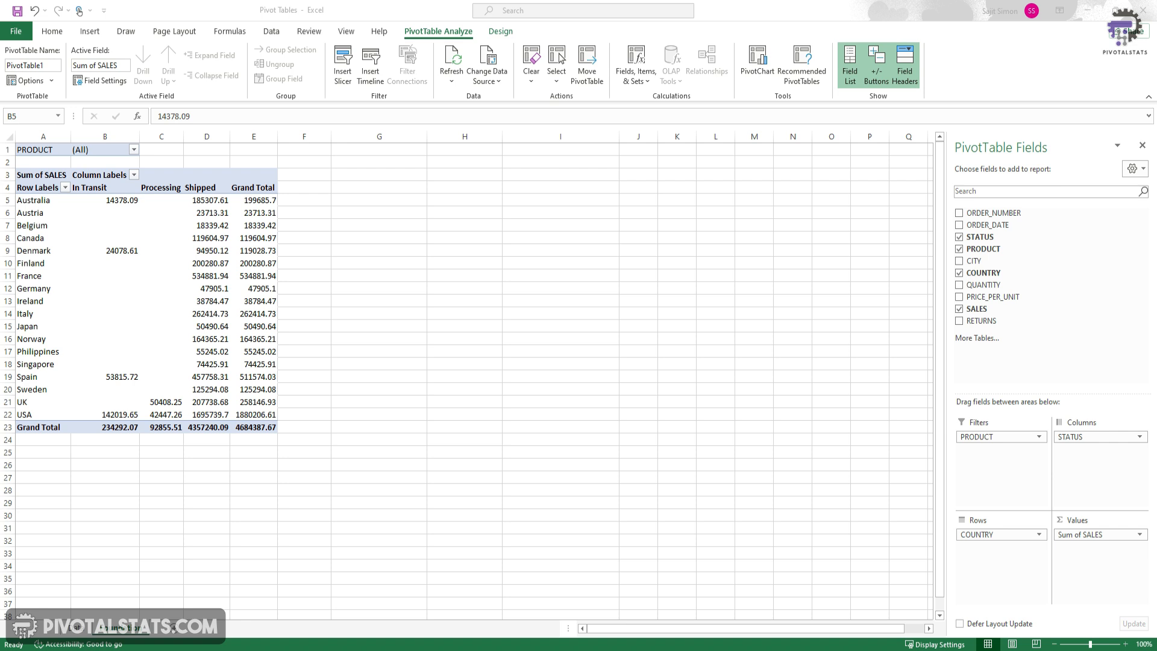
# - Compare the available PivotTable tools with a cell selected inside and outside the PivotTable
pyautogui.click(378, 339)
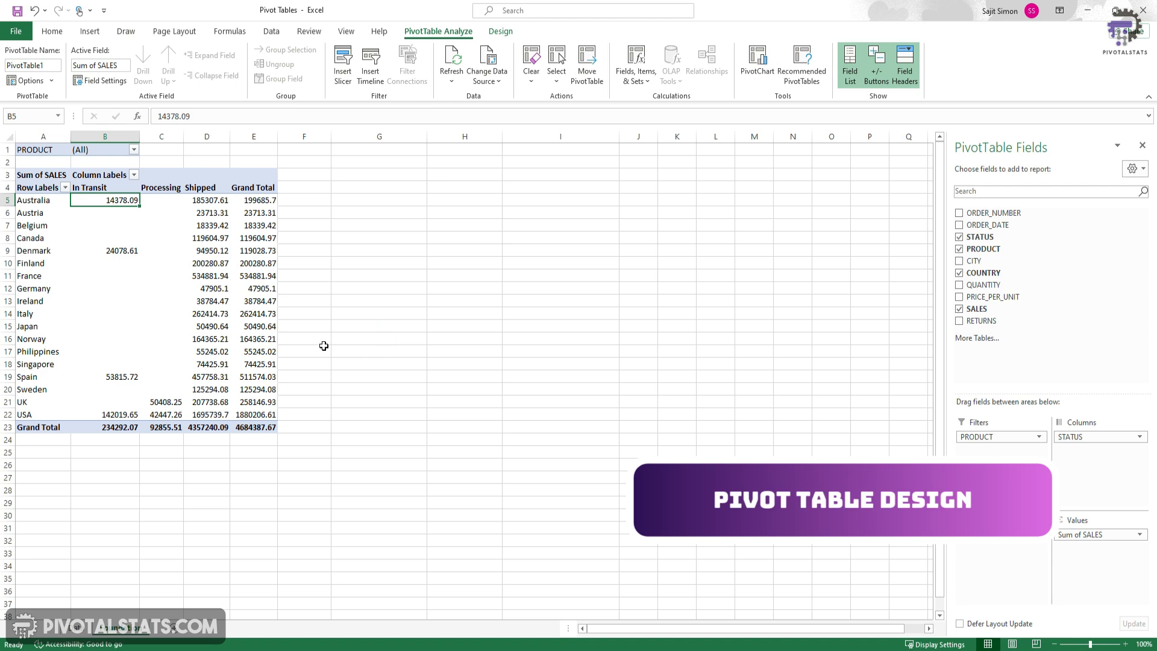
pyautogui.click(269, 317)
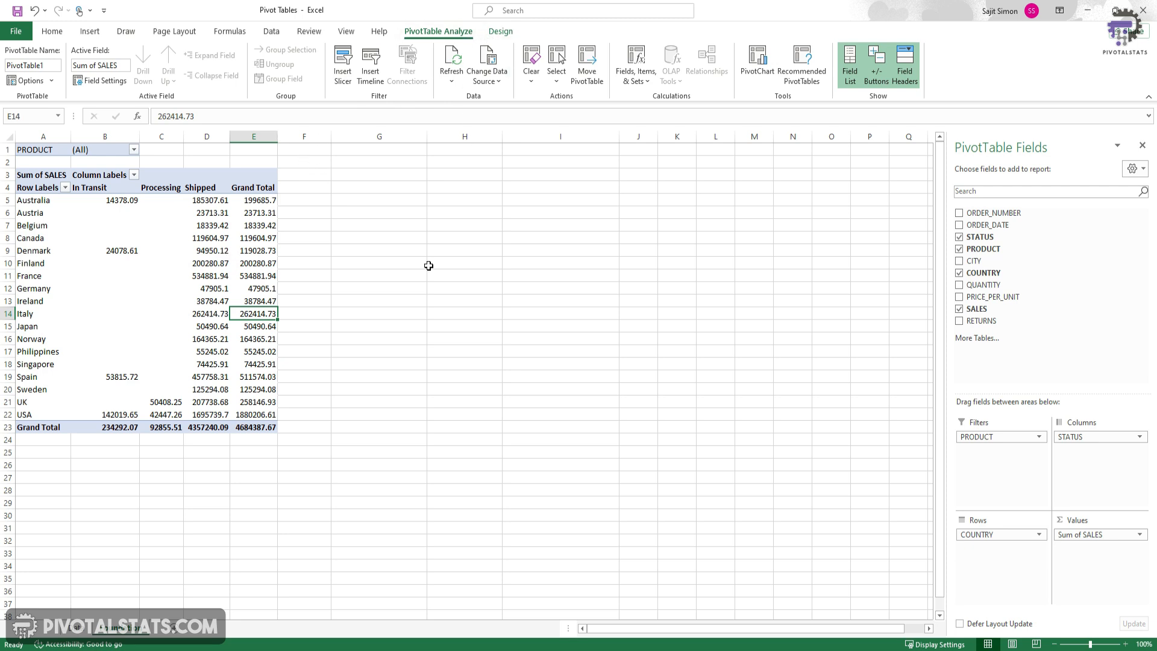
pyautogui.click(374, 249)
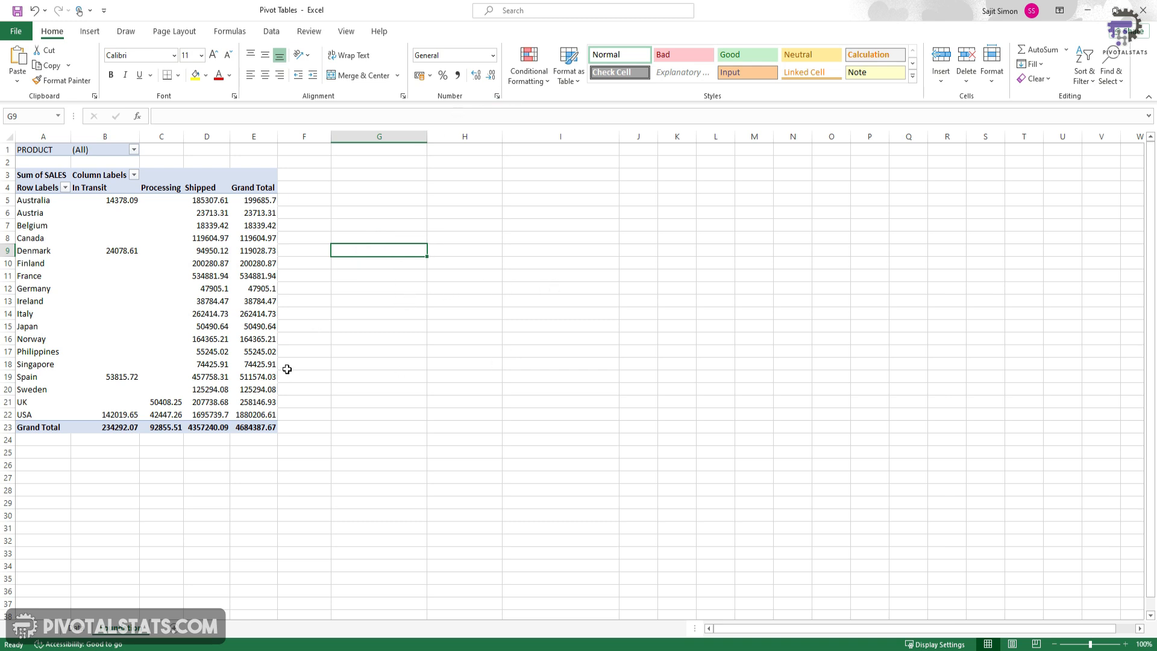
pyautogui.click(220, 291)
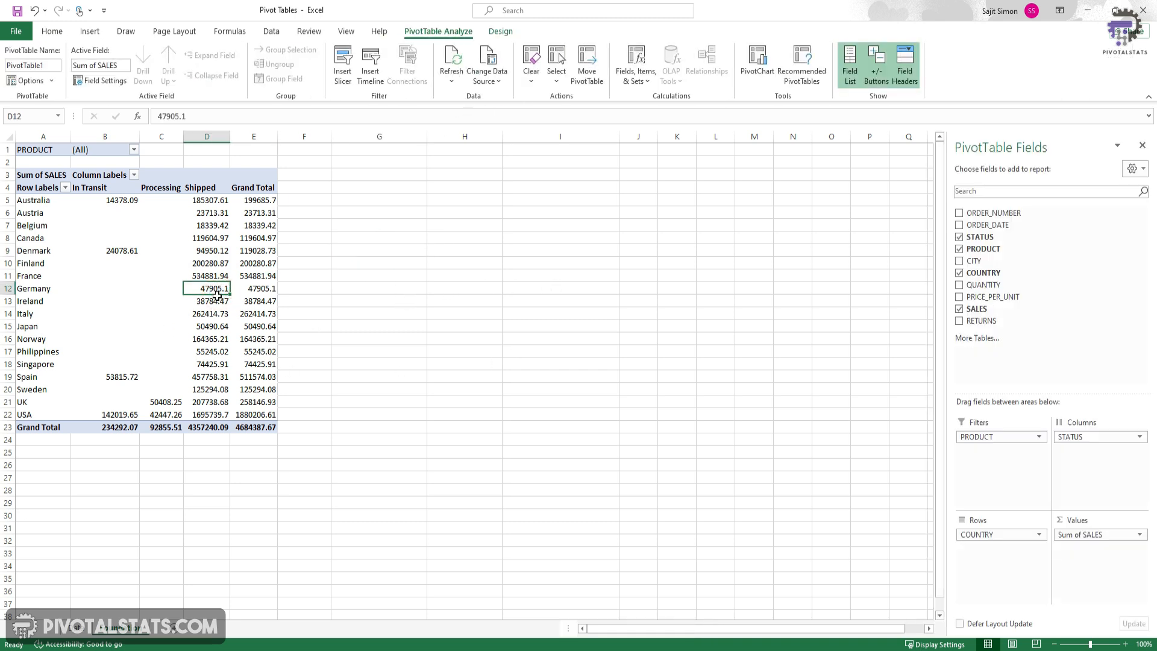
# - Add the CITY field to the PivotTable's rows beneath COUNTRY
pyautogui.click(508, 36)
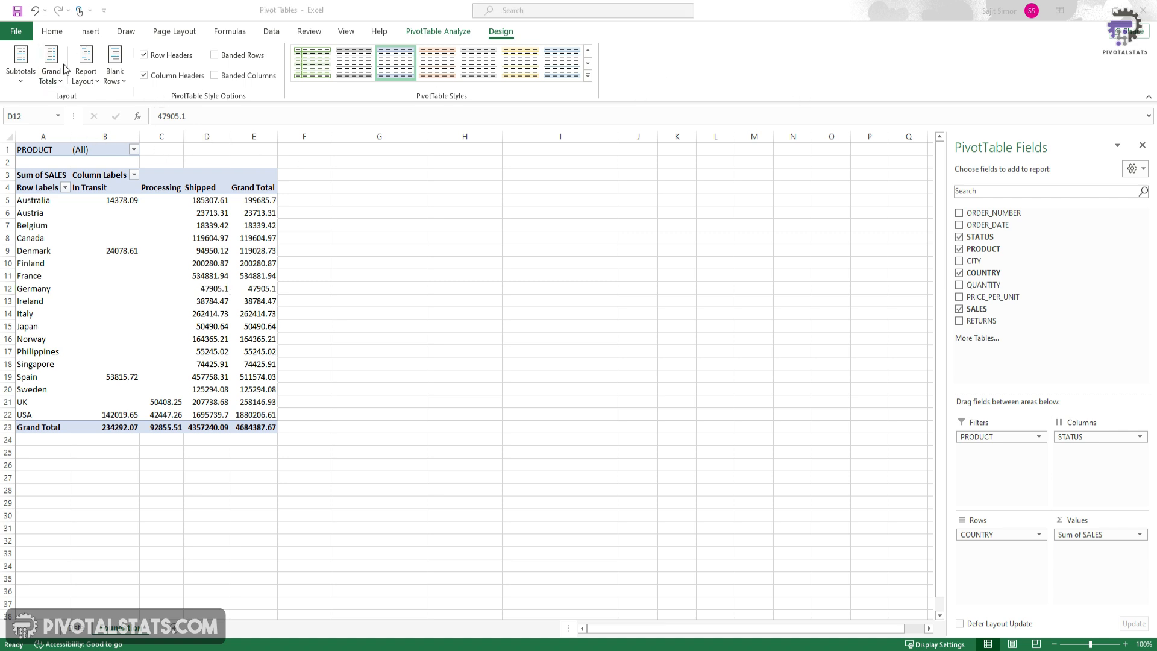
pyautogui.click(227, 254)
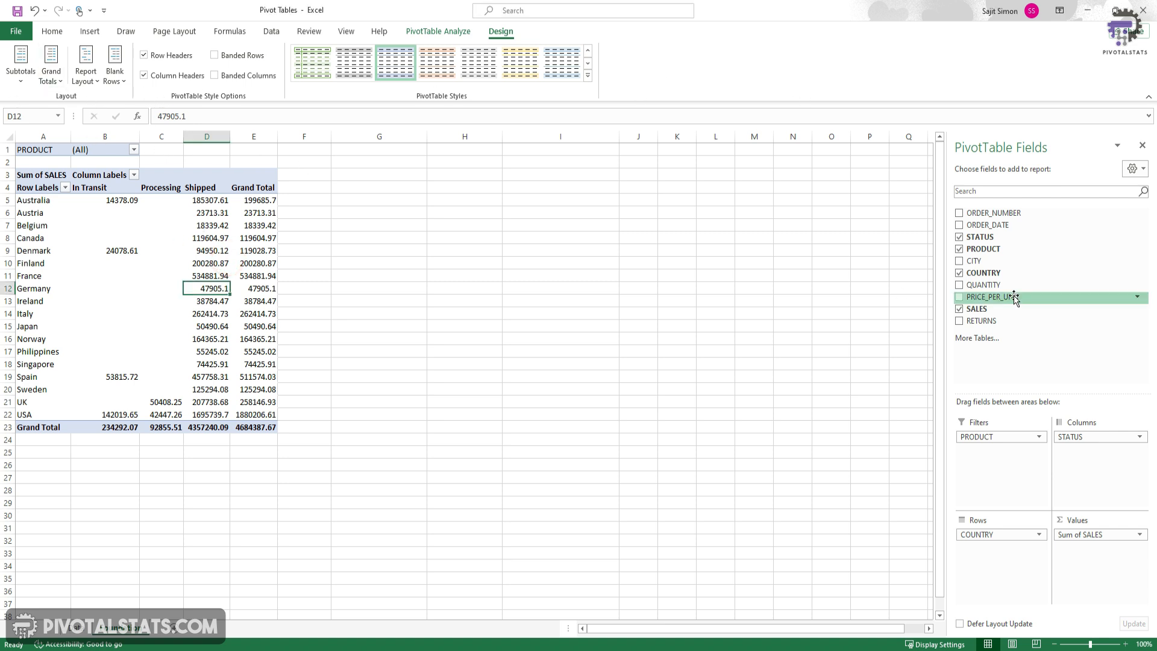
pyautogui.moveTo(994, 262); pyautogui.dragTo(1002, 570)
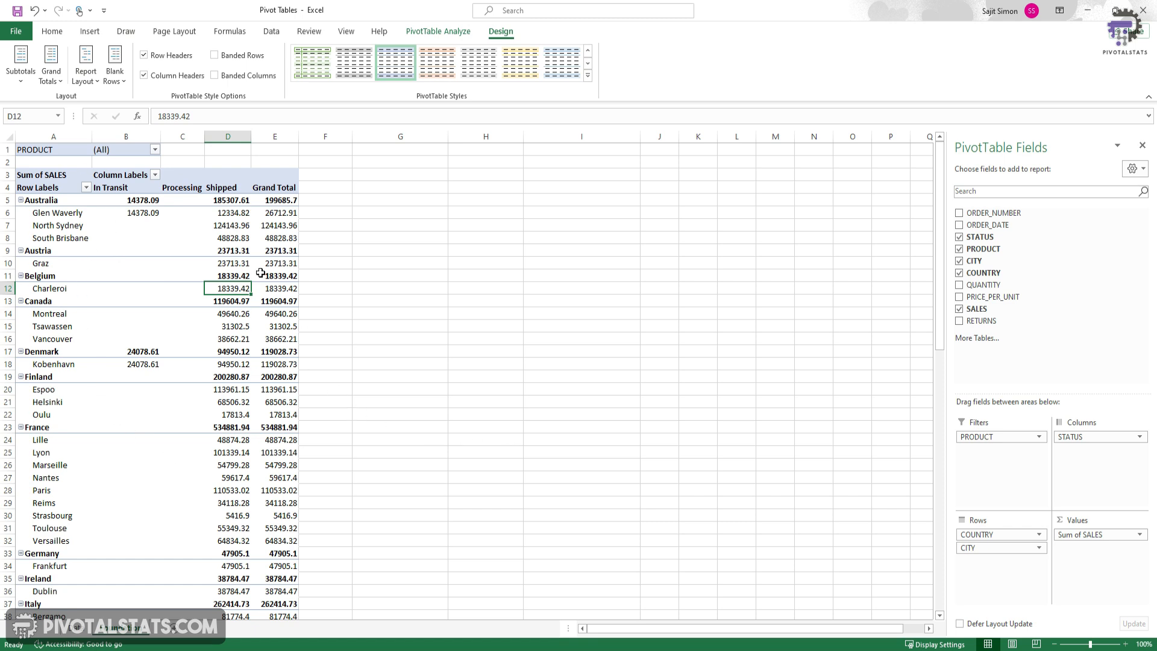
pyautogui.moveTo(260, 274)
# - Compare the PivotTable's tabular and compact report layouts, ending in Tabular Form
pyautogui.click(88, 84)
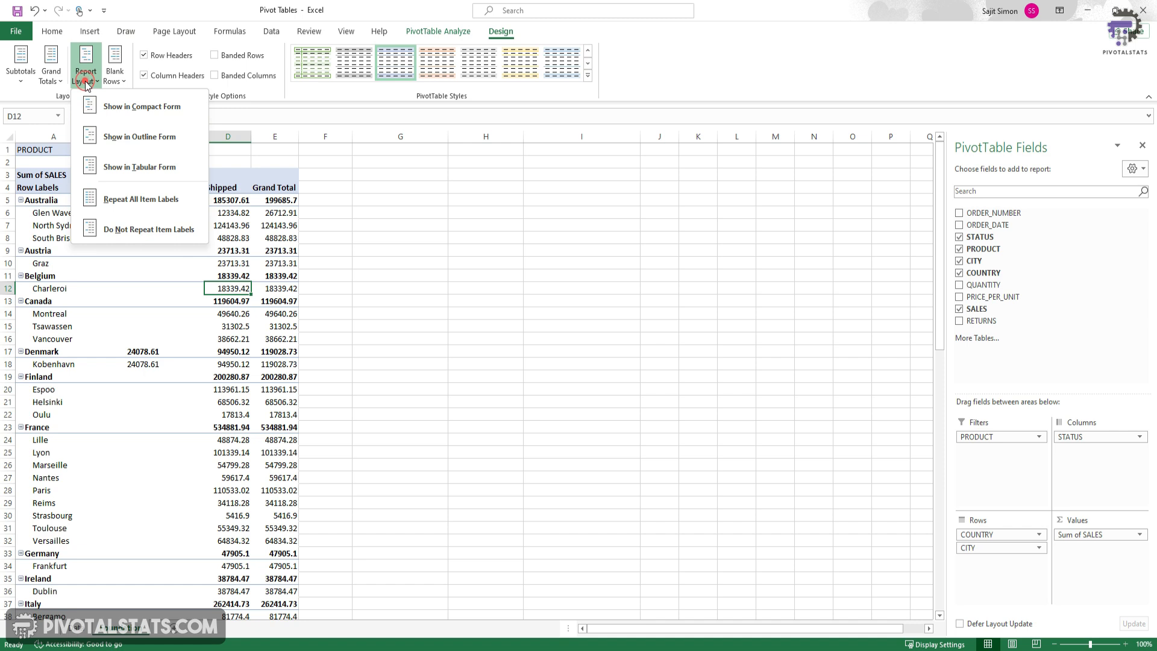
pyautogui.click(148, 168)
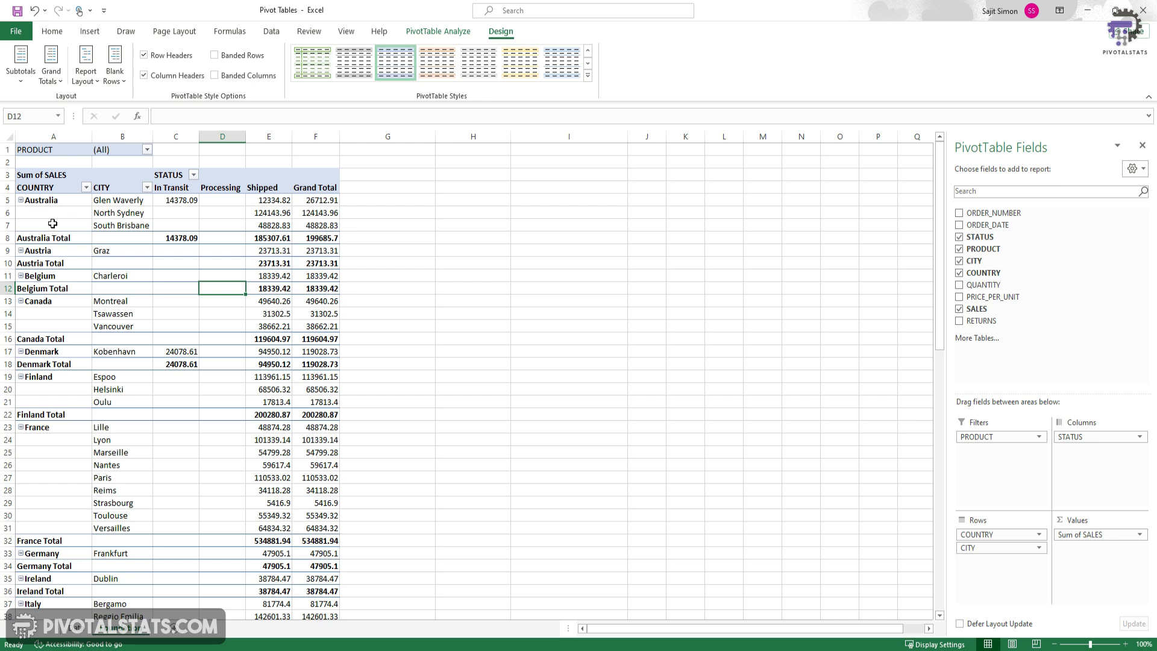
pyautogui.click(86, 75)
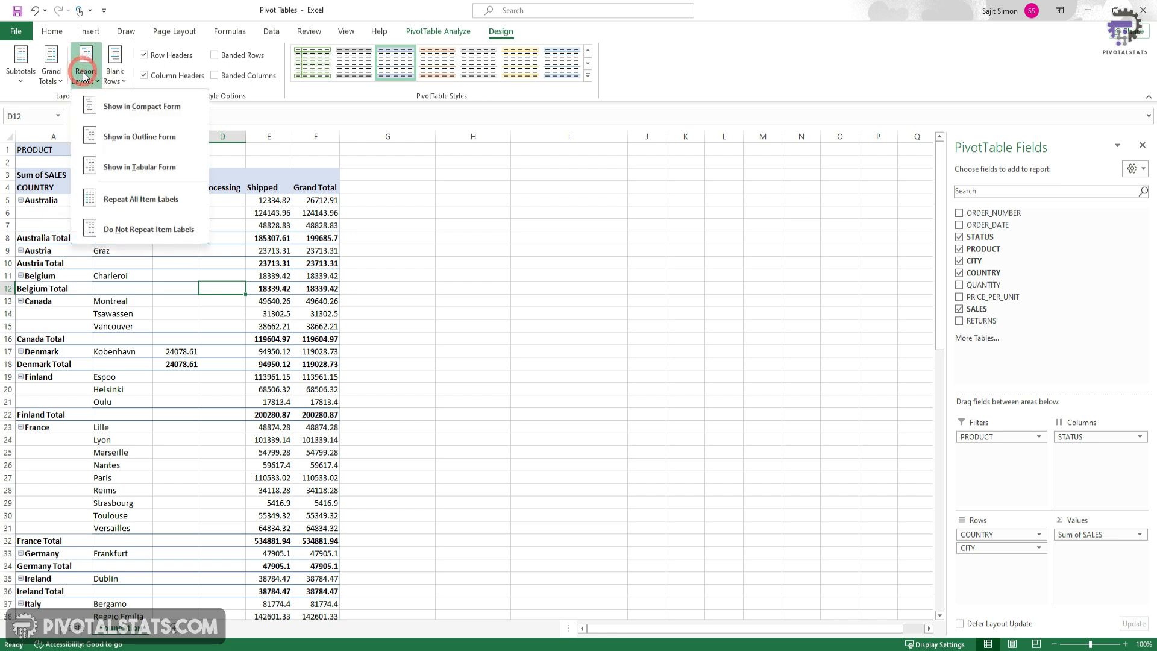
pyautogui.click(138, 109)
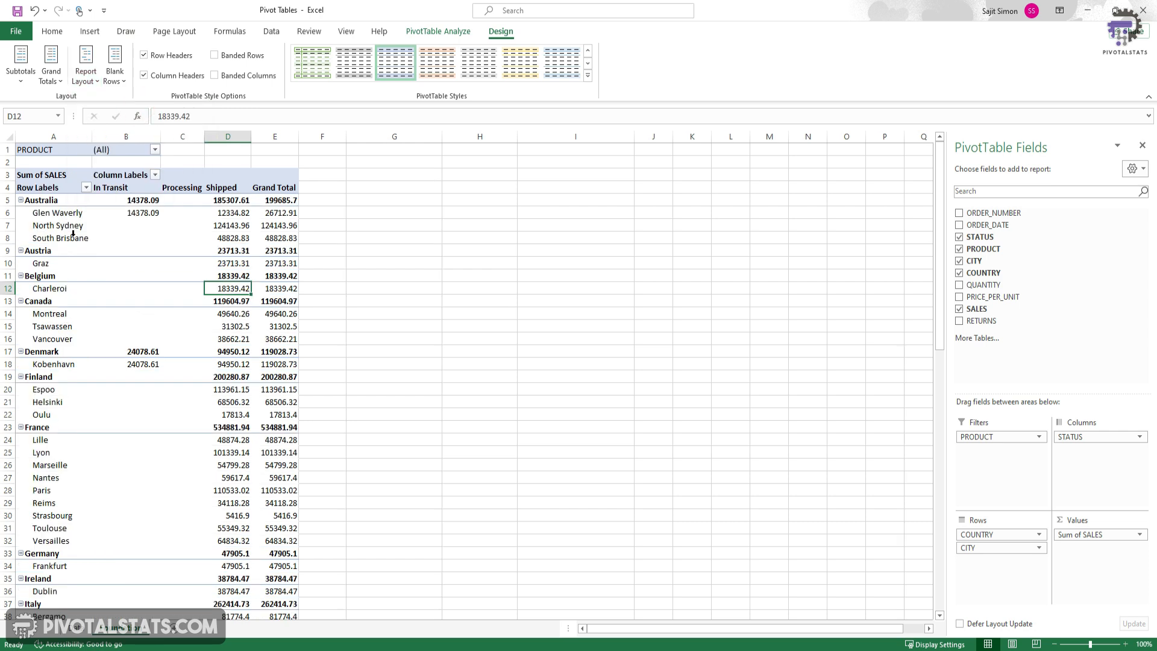
pyautogui.click(86, 76)
pyautogui.click(140, 163)
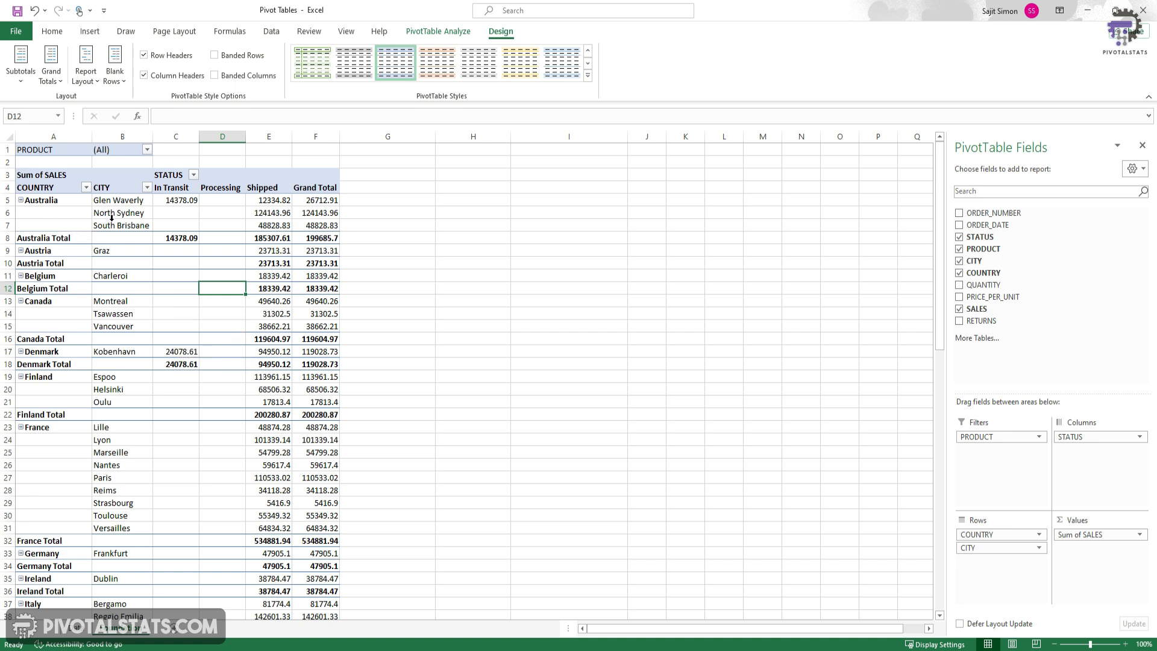
# - Try the Outline Form report layout and return the PivotTable to Tabular Form
pyautogui.click(86, 72)
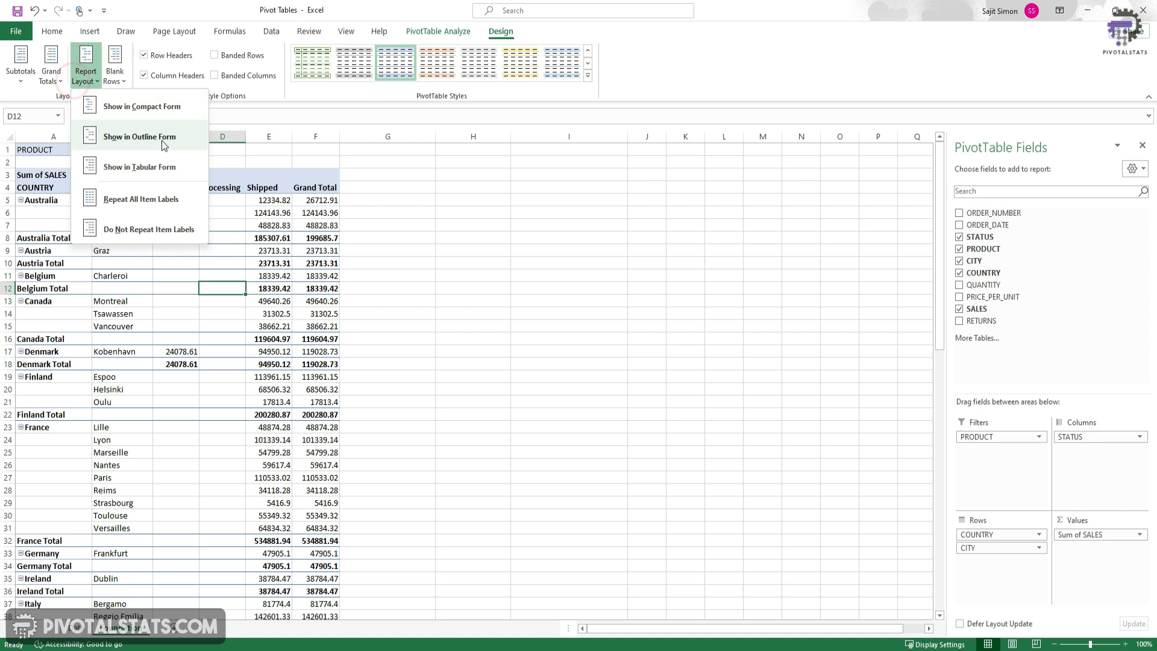
pyautogui.click(162, 138)
pyautogui.click(85, 73)
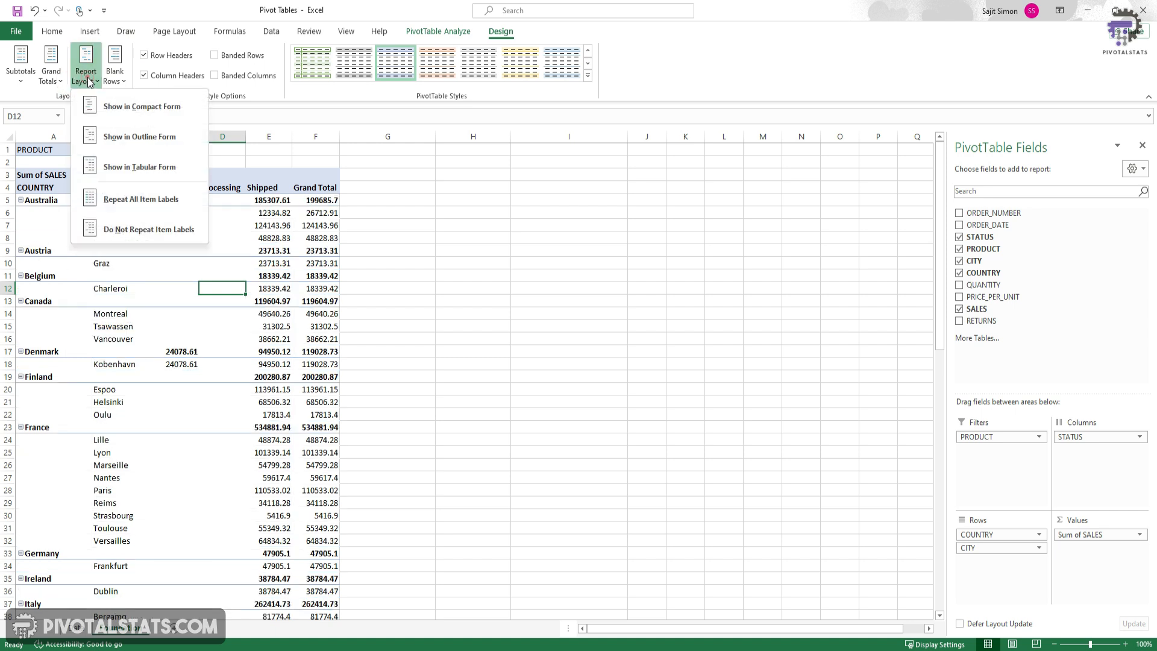
pyautogui.click(124, 163)
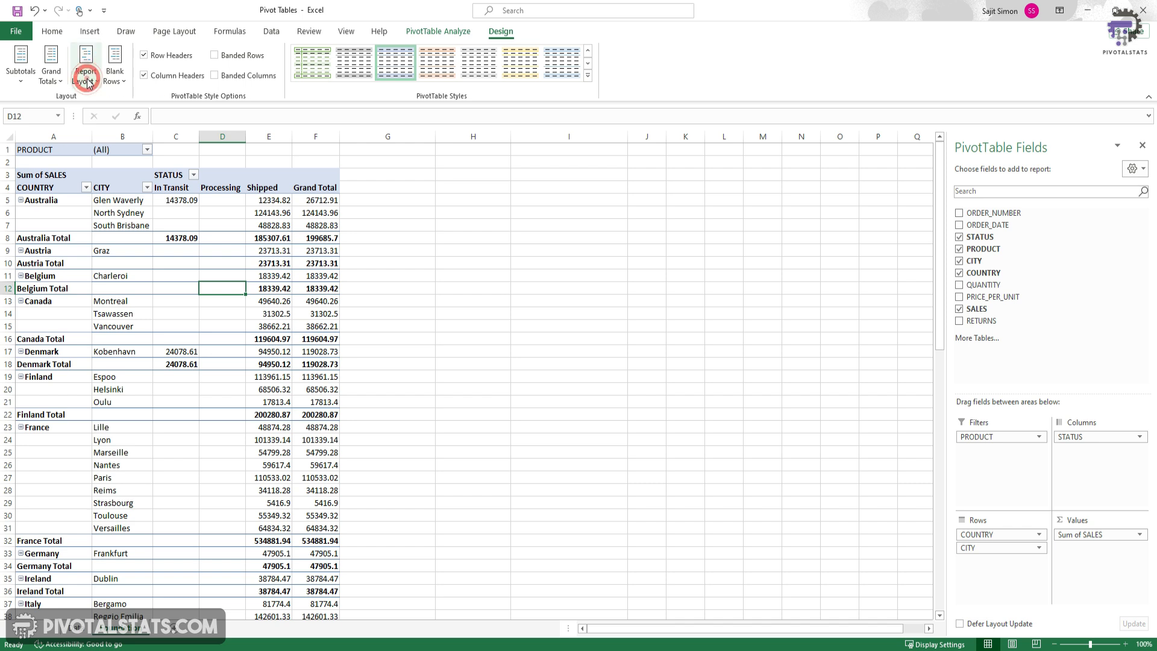
# - Examine the blank cells beneath the Australia and France labels in the COUNTRY column
pyautogui.moveTo(71, 203); pyautogui.dragTo(41, 224)
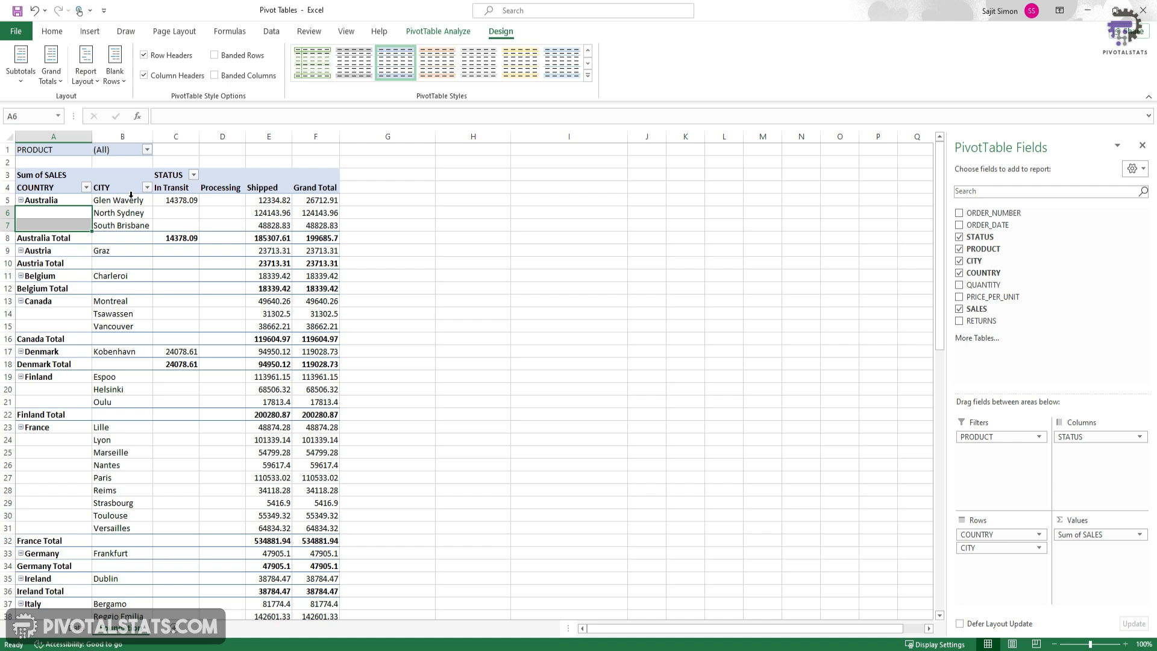
pyautogui.click(61, 239)
pyautogui.click(61, 254)
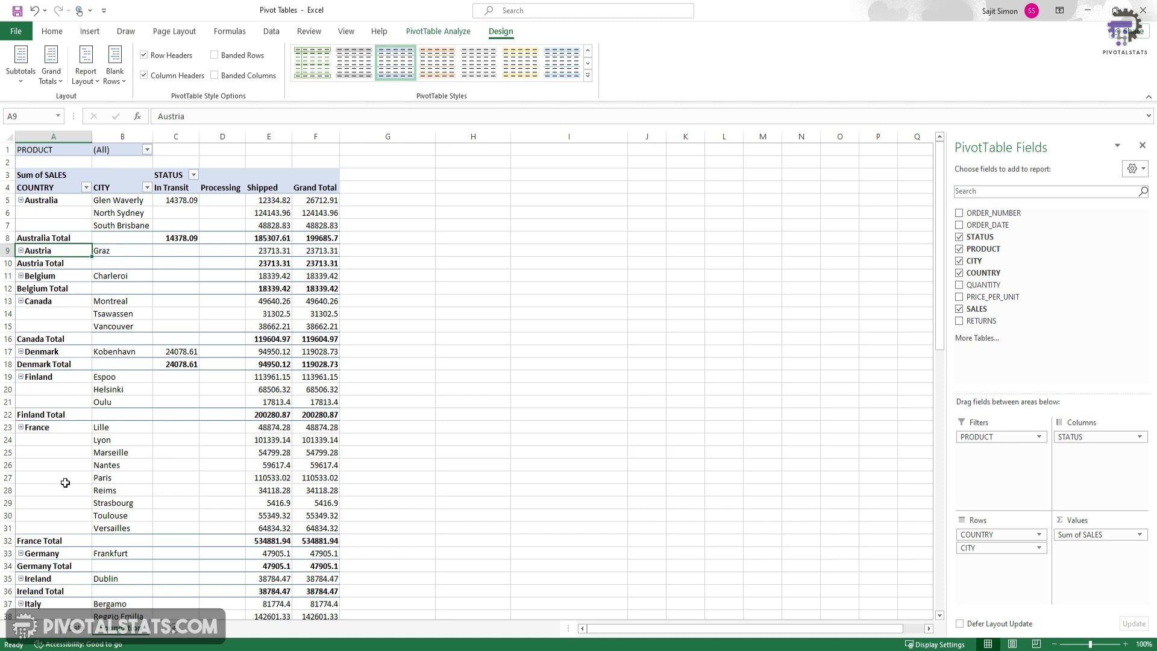
pyautogui.moveTo(60, 438); pyautogui.dragTo(59, 528)
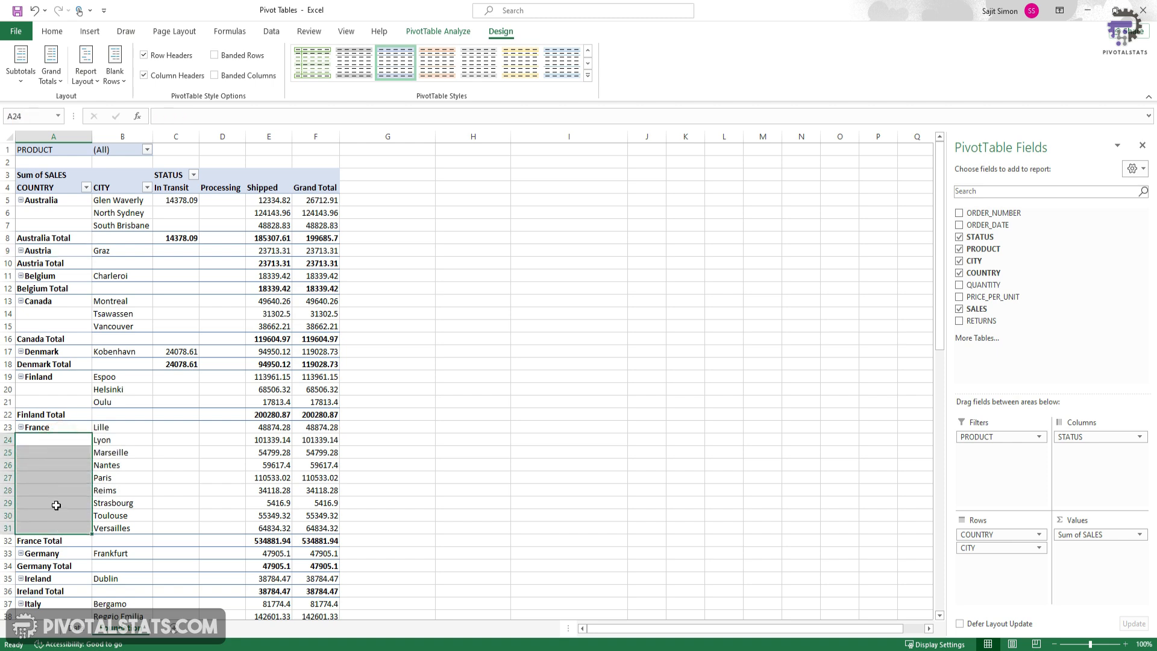
pyautogui.click(61, 428)
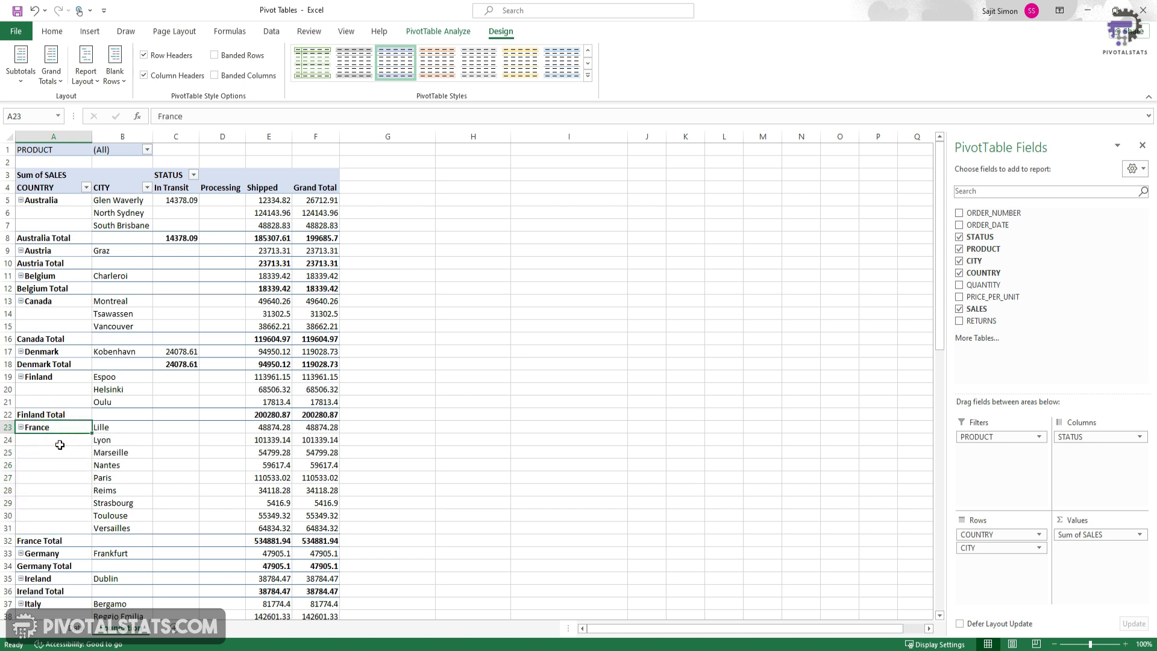
# - Repeat all item labels in the PivotTable so every city row carries its country name
pyautogui.click(58, 214)
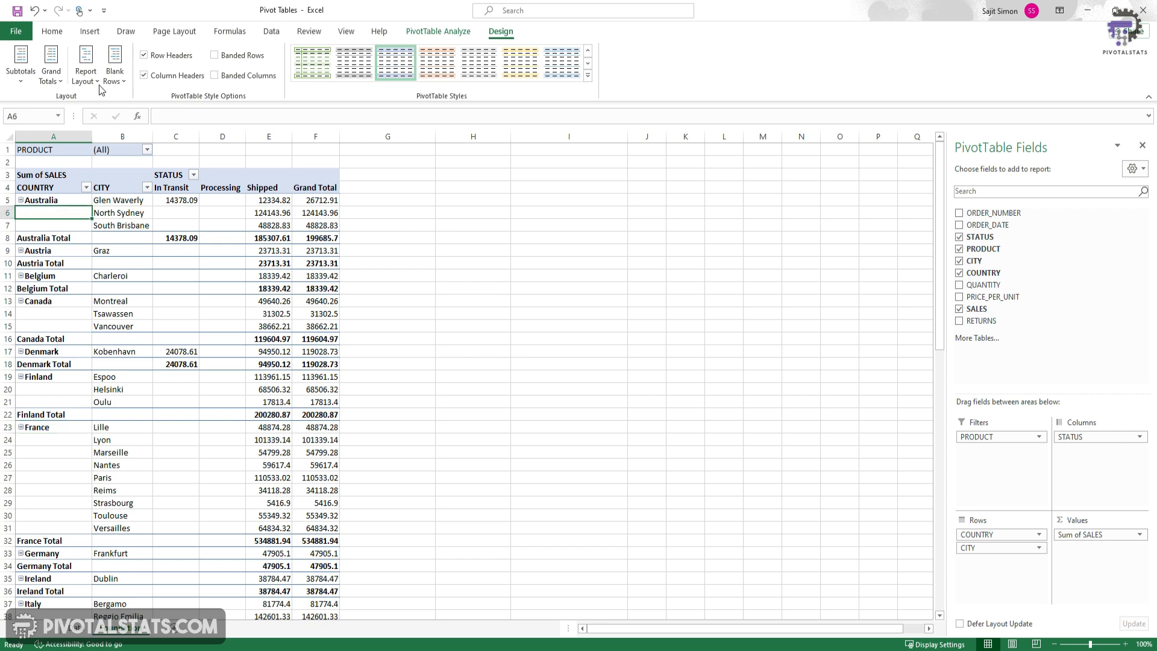
pyautogui.click(90, 72)
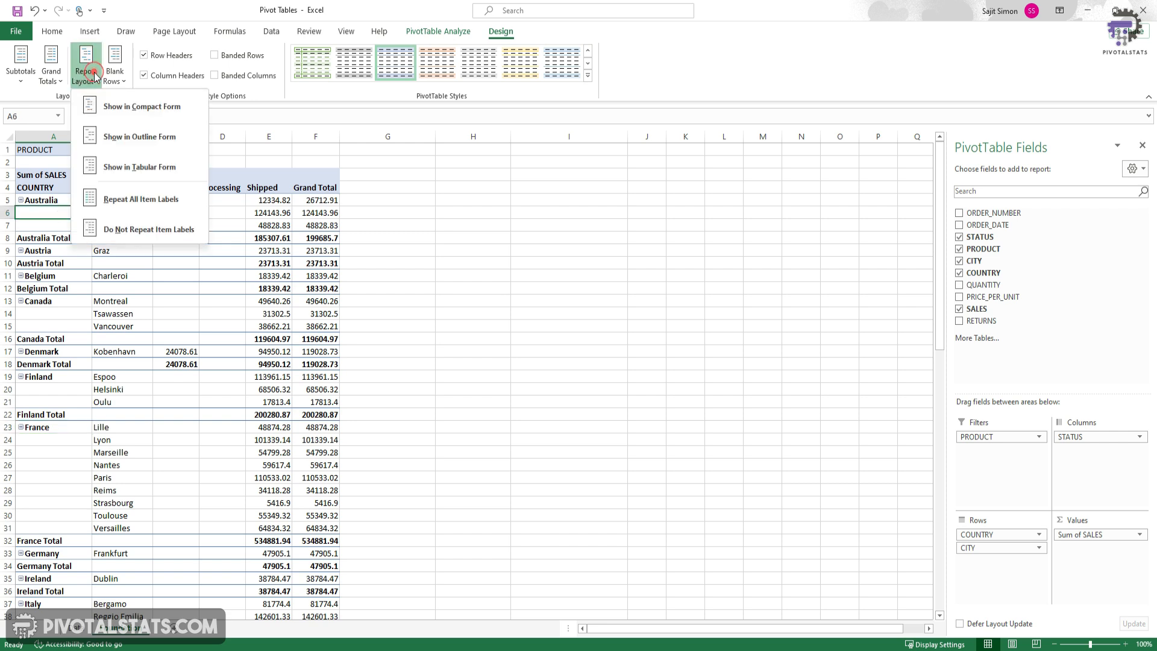
pyautogui.click(179, 207)
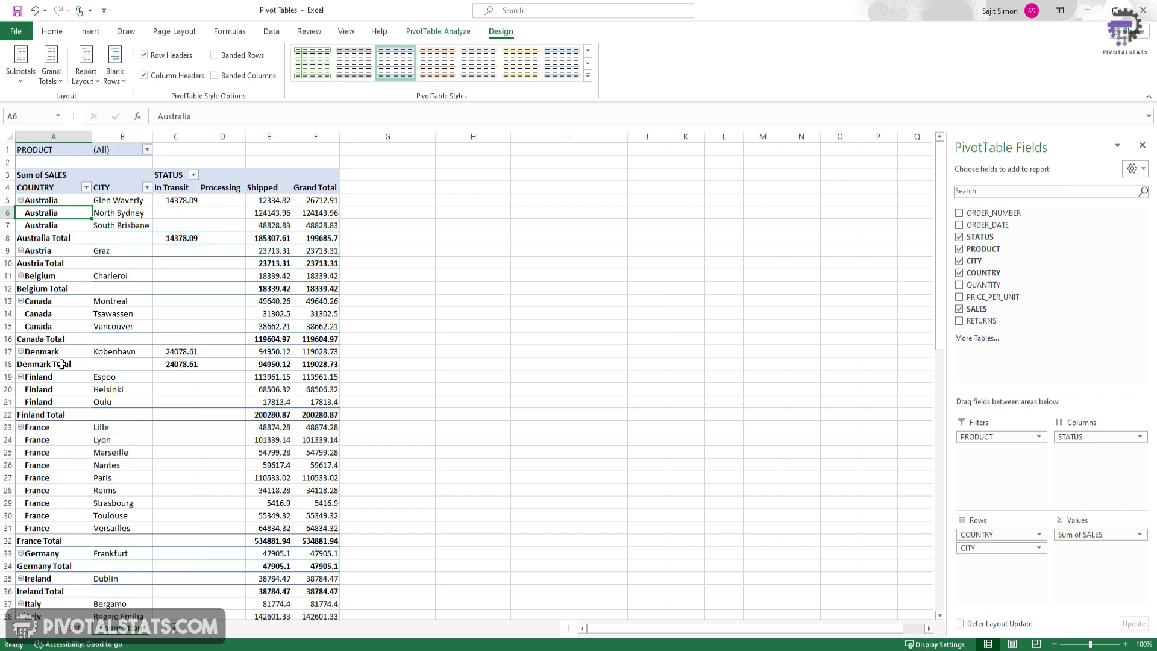
pyautogui.click(88, 78)
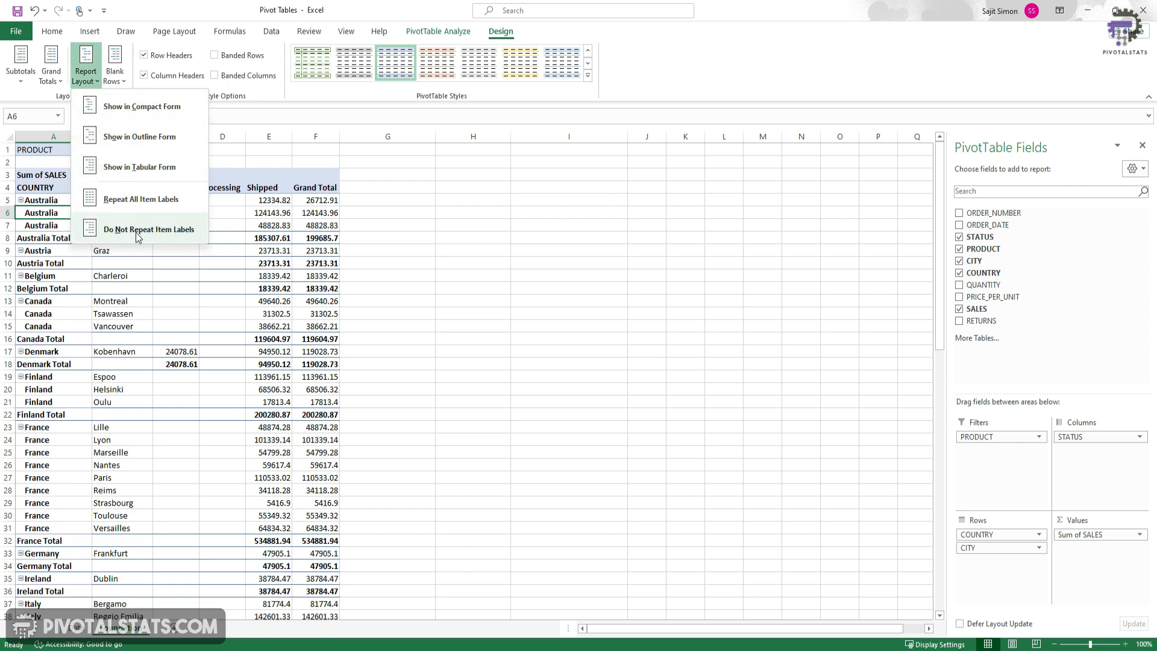
pyautogui.click(63, 152)
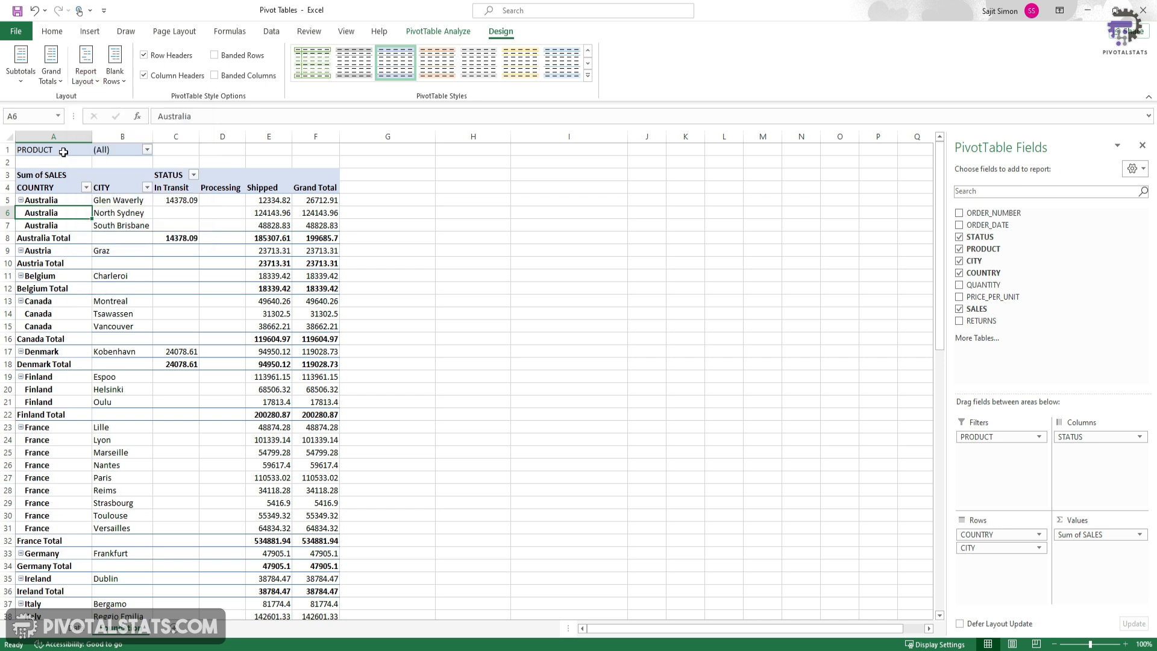
# - Turn off all subtotals in the PivotTable so the country total rows such as Australia Total are removed
pyautogui.moveTo(58, 238); pyautogui.dragTo(312, 236)
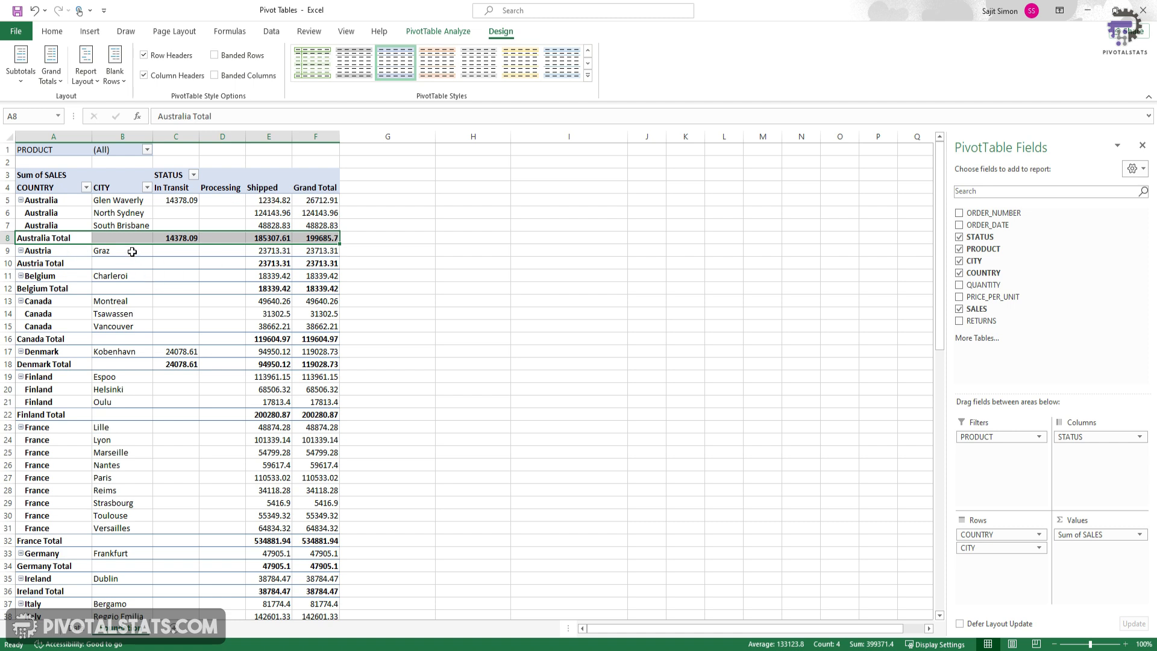
pyautogui.click(21, 65)
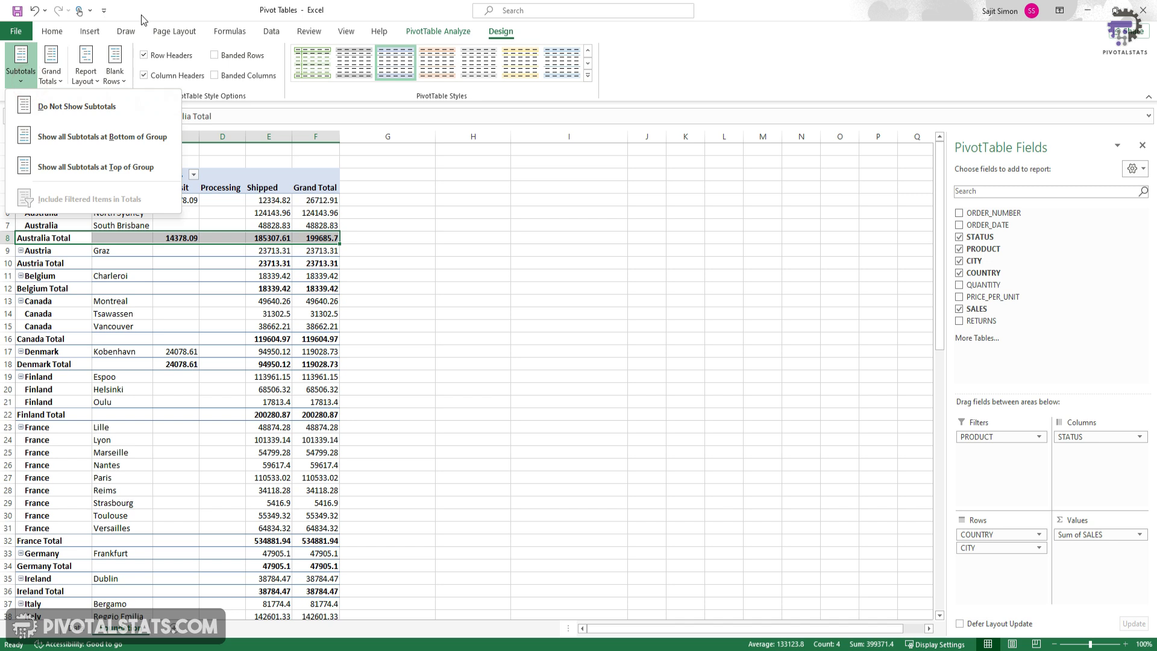
pyautogui.click(172, 9)
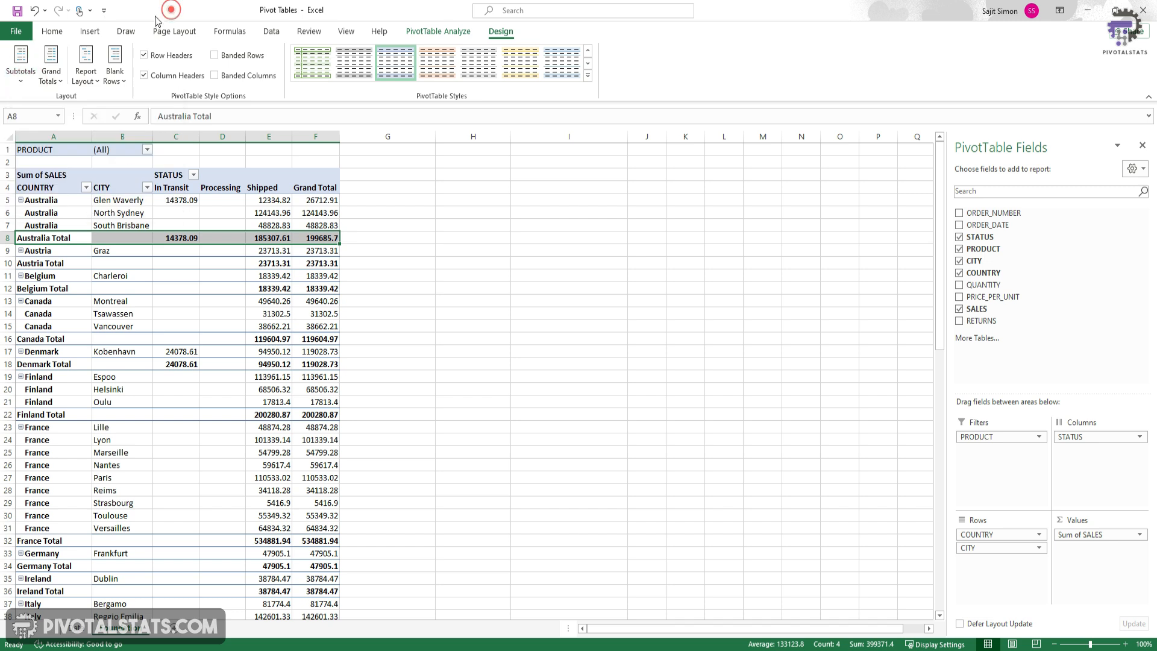
pyautogui.click(21, 82)
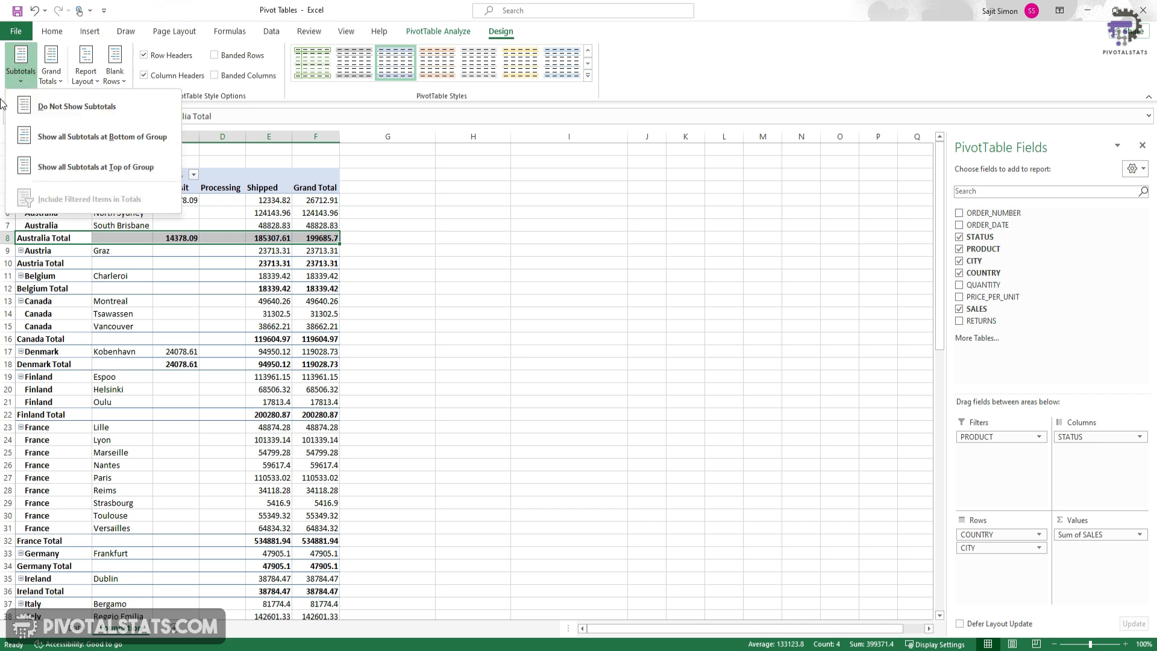
pyautogui.click(86, 110)
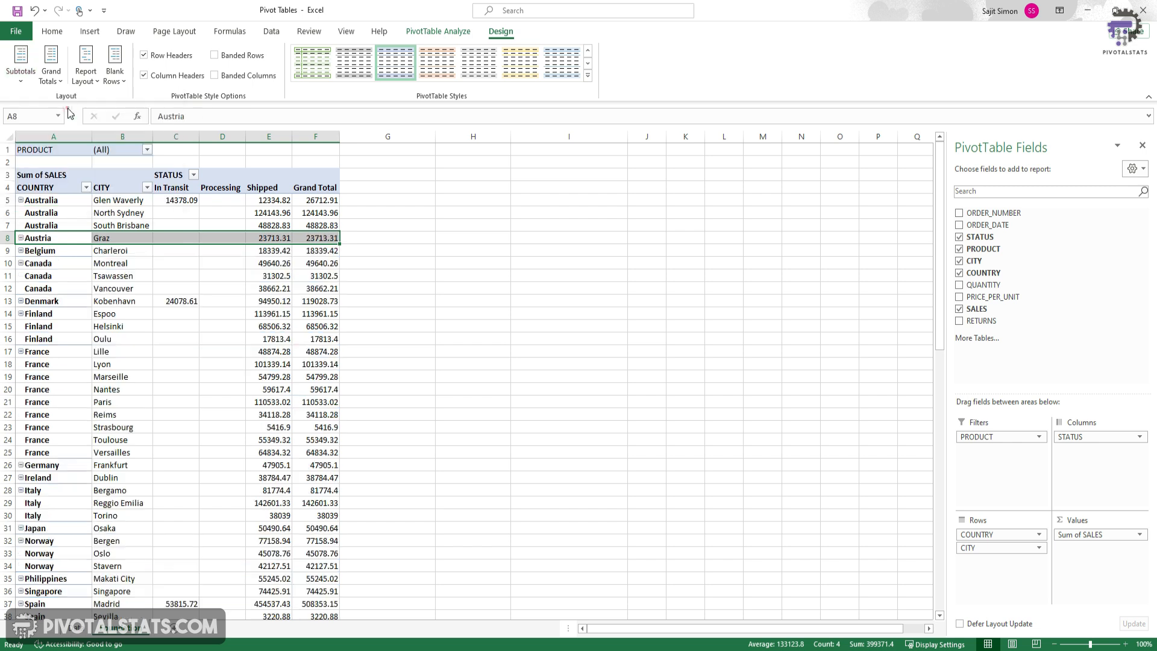
# - Review the PivotTable without subtotals, including its Grand Total row and Grand Total column
pyautogui.scroll(-7, 137, 306)
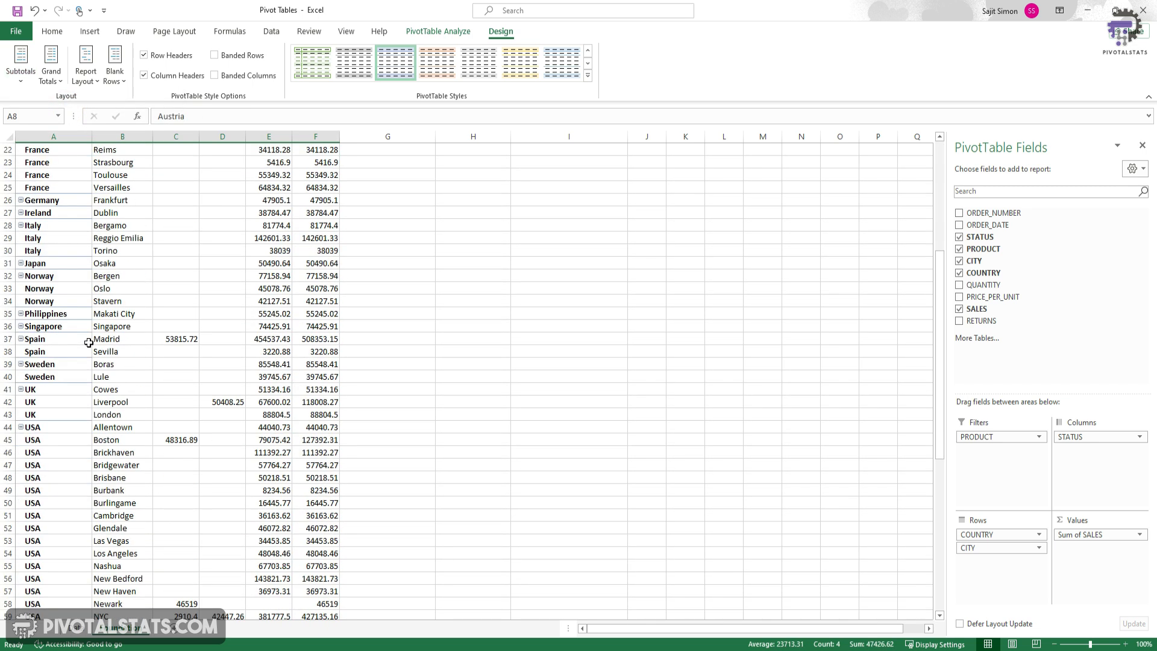
pyautogui.scroll(7, 89, 343)
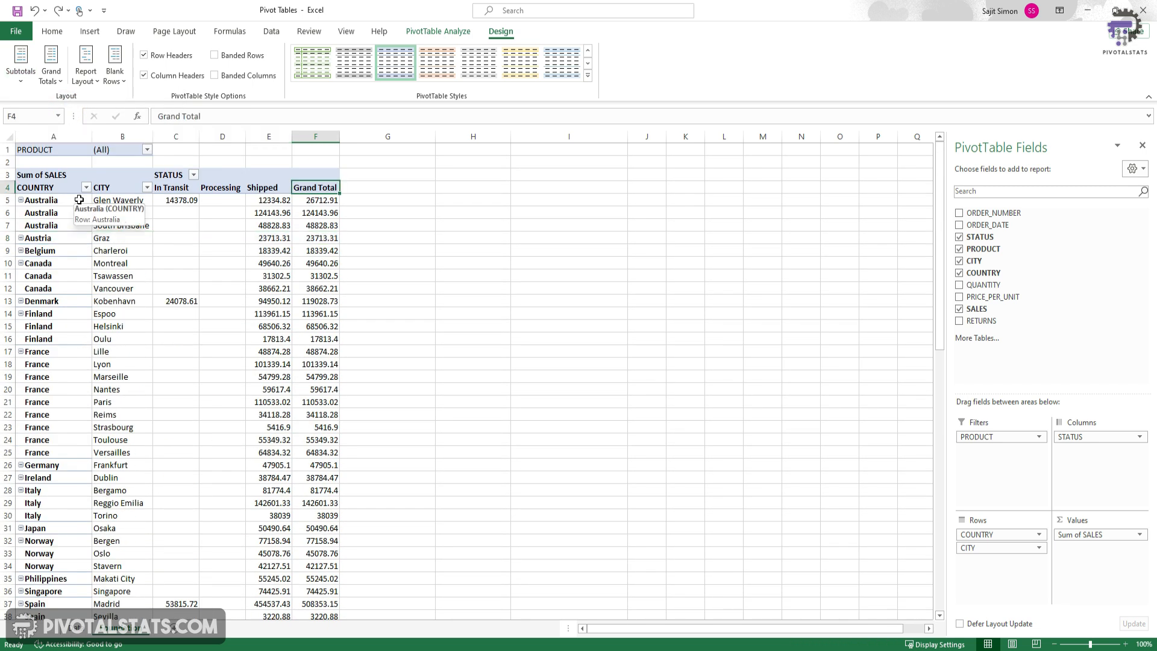
pyautogui.scroll(-14, 80, 198)
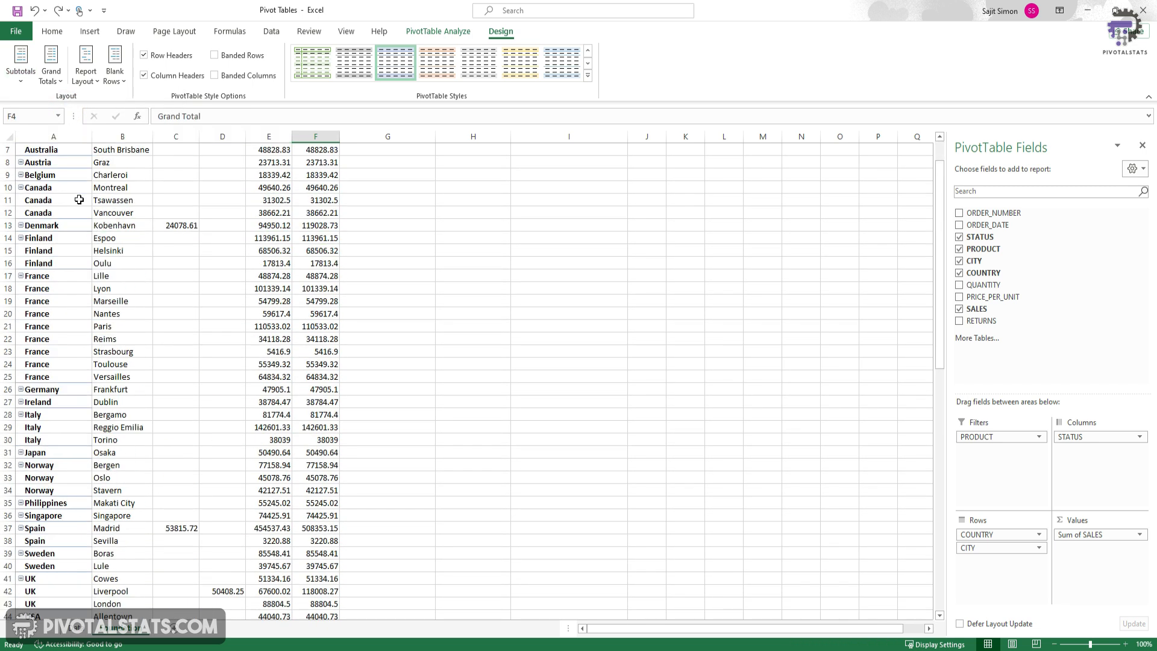
pyautogui.moveTo(45, 427); pyautogui.dragTo(316, 427)
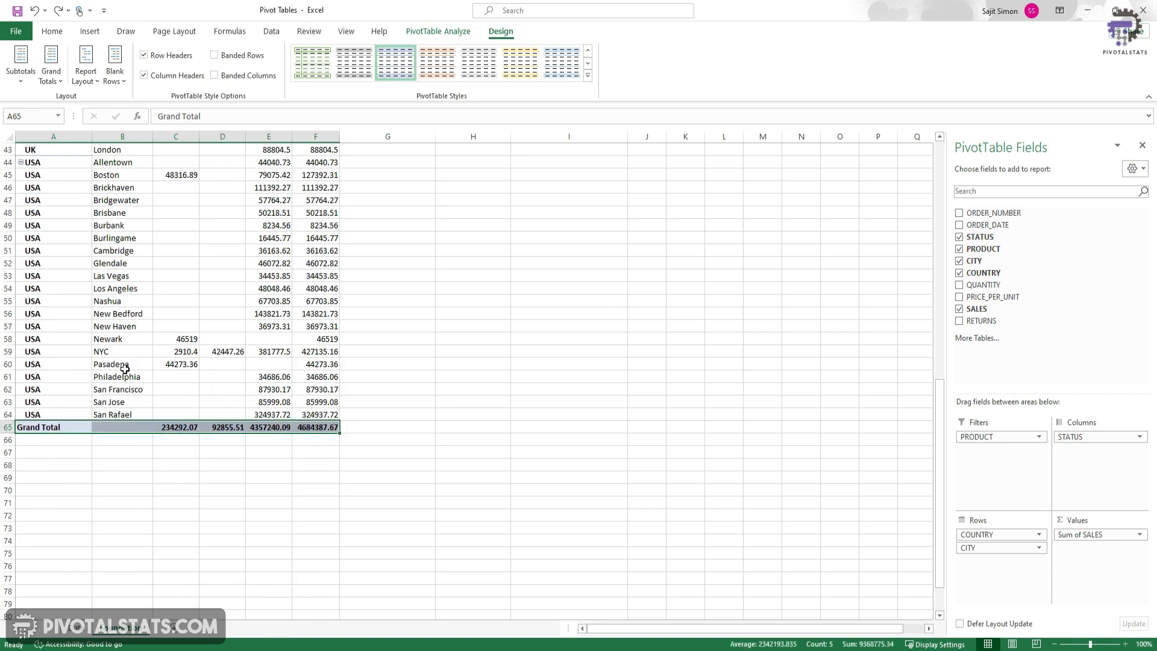
pyautogui.scroll(14, 142, 405)
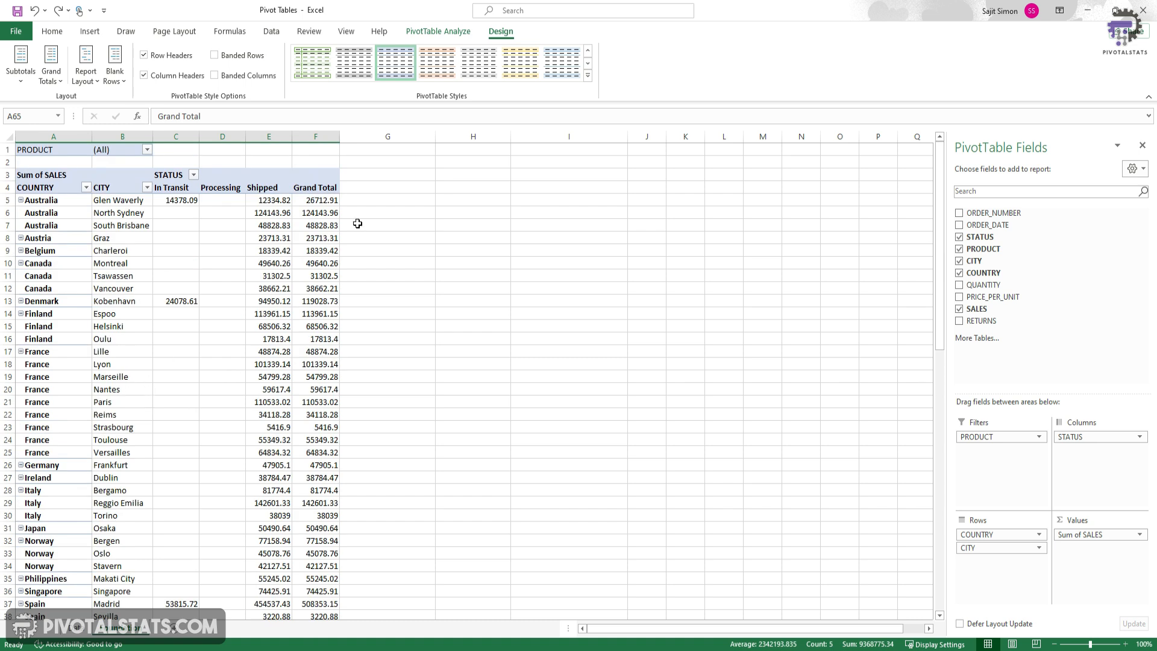
pyautogui.moveTo(323, 188); pyautogui.dragTo(316, 326)
pyautogui.click(316, 201)
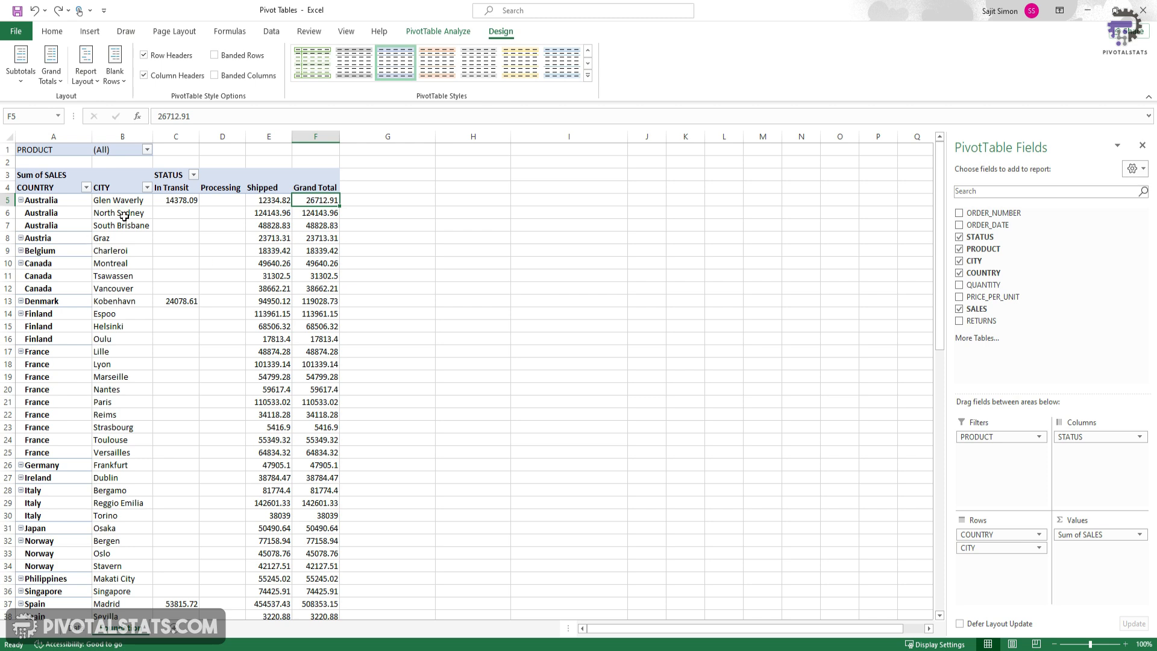
# - Set the PivotTable's grand totals to On for Columns Only and check both ends of the report
pyautogui.click(51, 77)
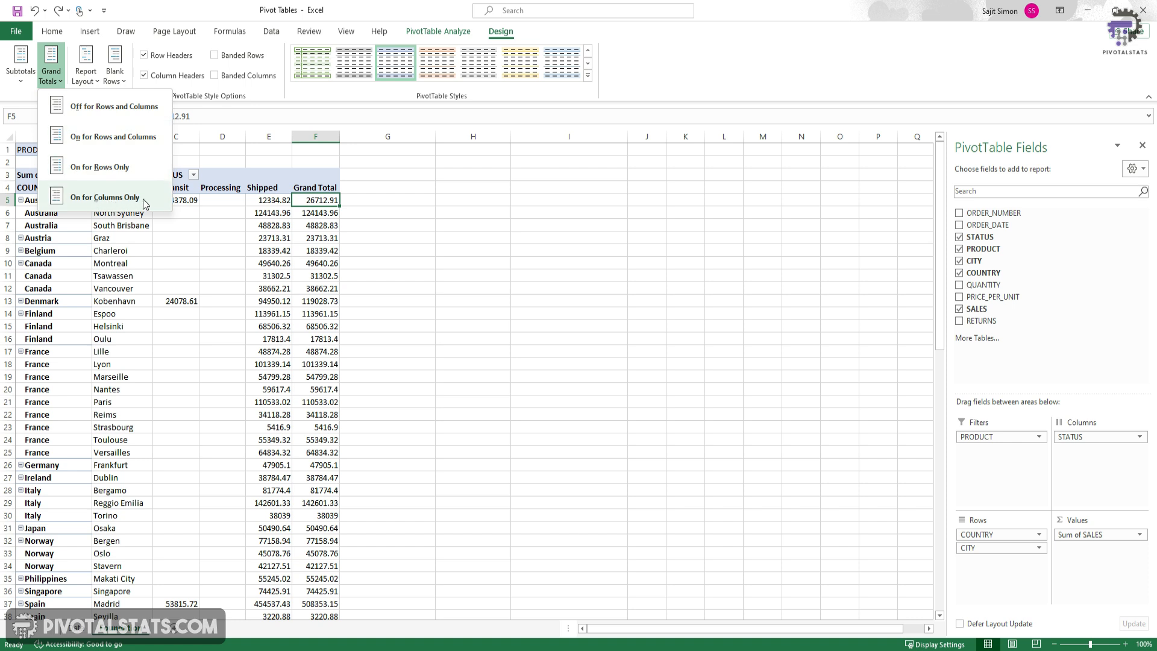
pyautogui.click(112, 199)
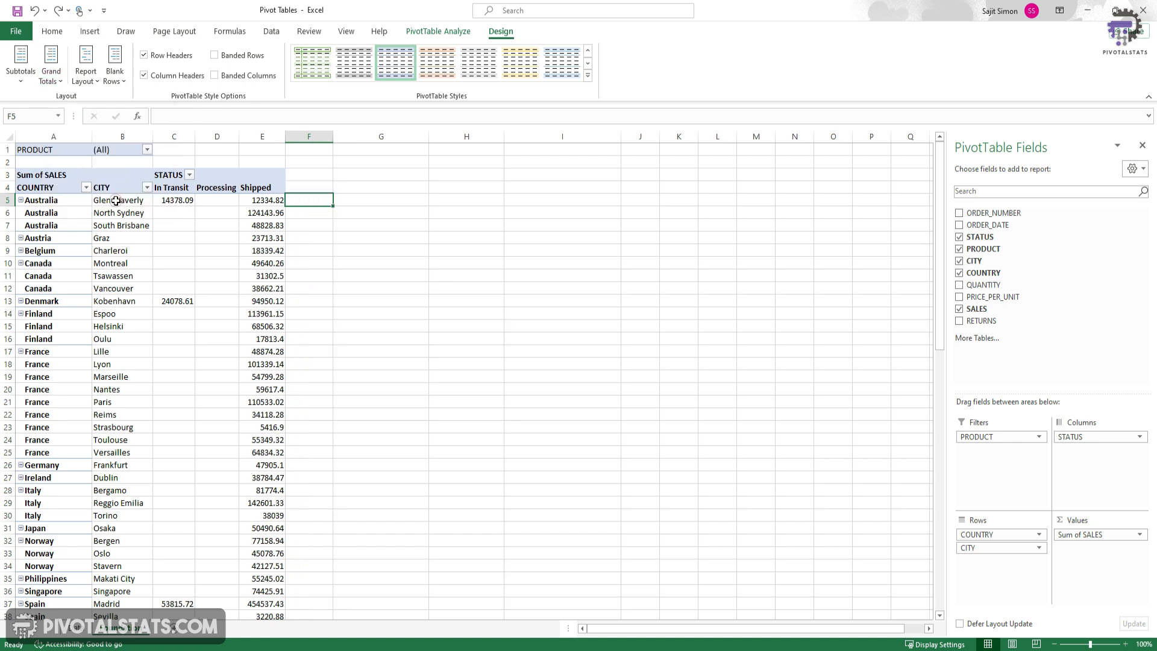
pyautogui.click(105, 286)
pyautogui.scroll(-20, 272, 205)
pyautogui.scroll(8, 95, 305)
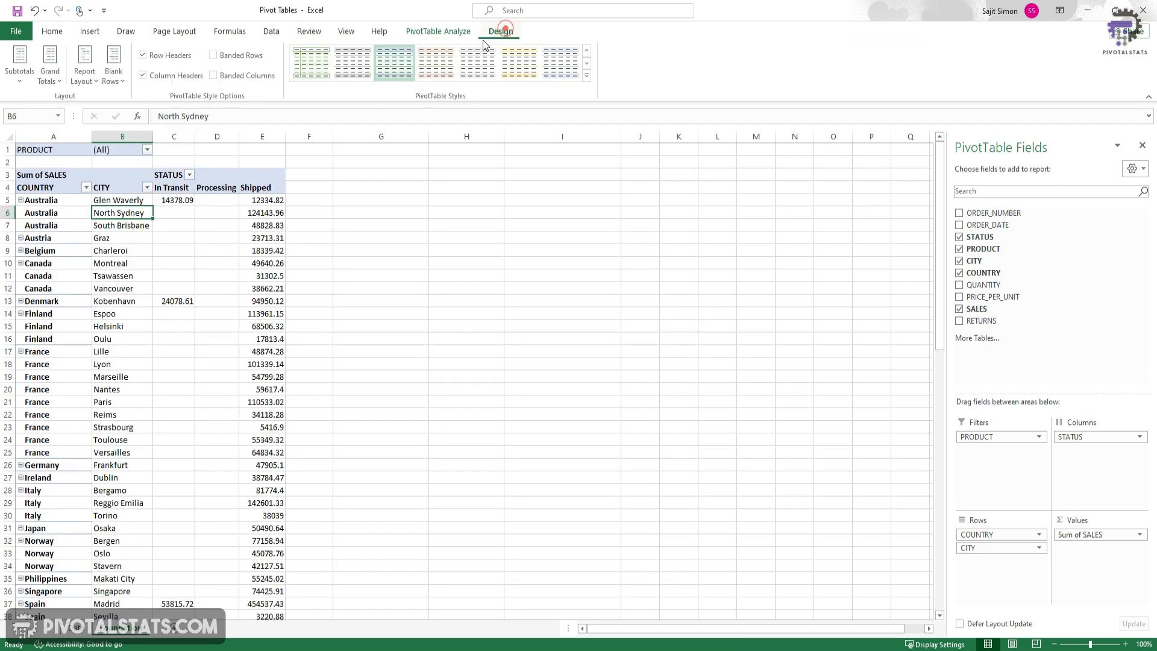
# - Turn off the PivotTable's grand totals for both rows and columns
pyautogui.click(57, 80)
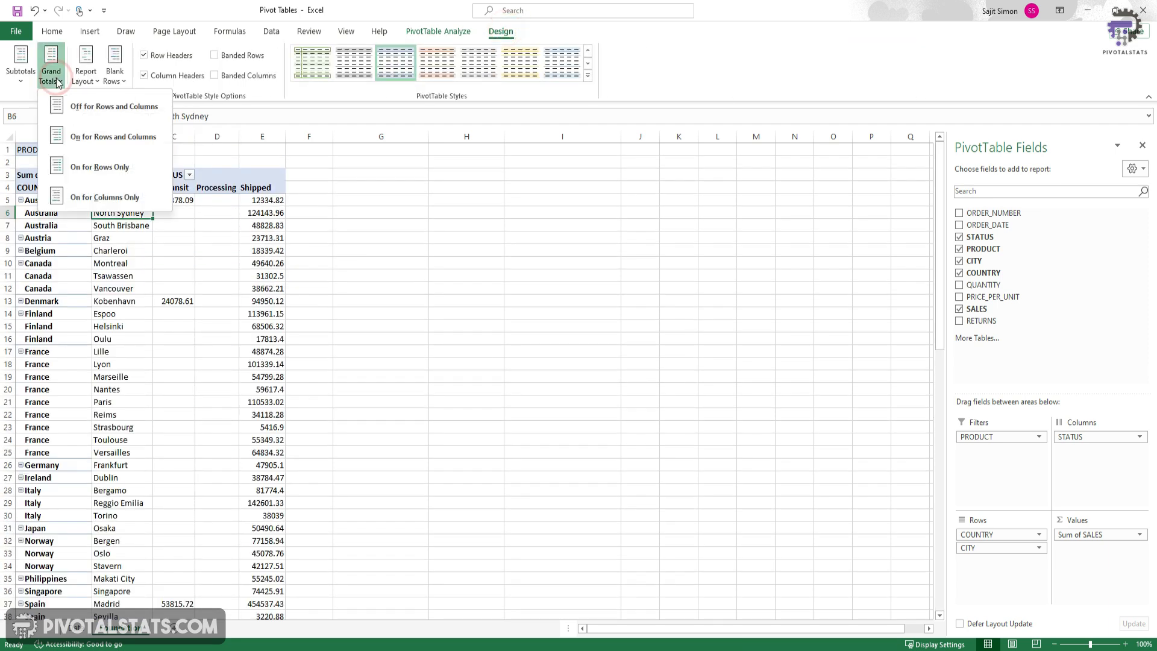
pyautogui.click(123, 114)
pyautogui.scroll(-16, 90, 277)
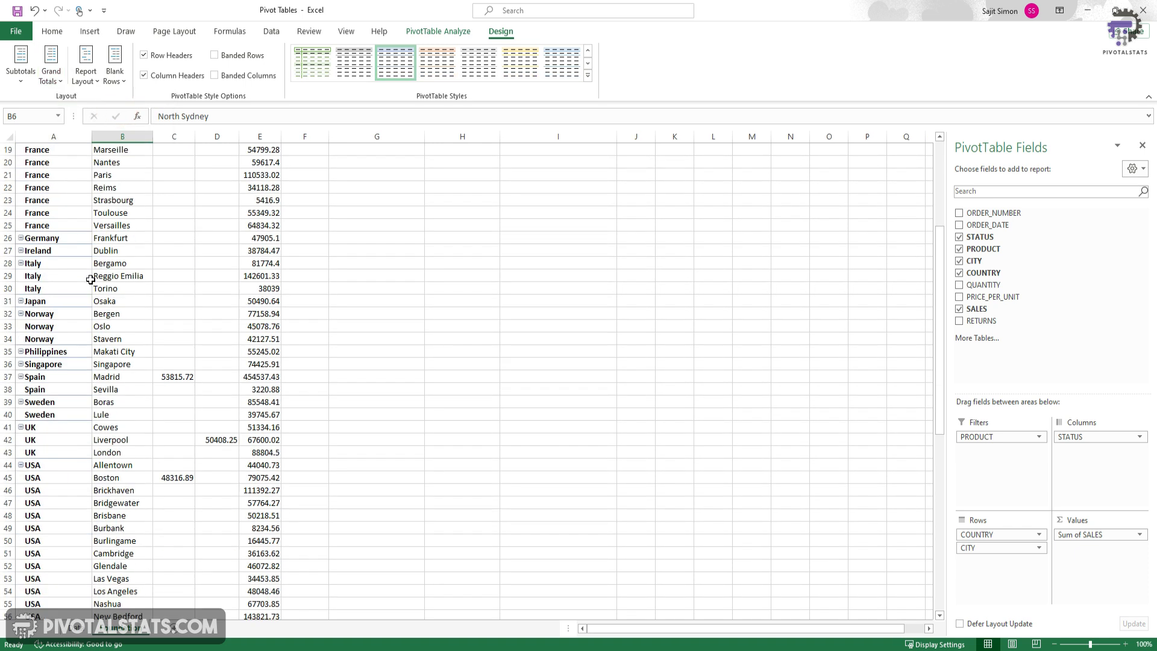
pyautogui.scroll(16, 151, 338)
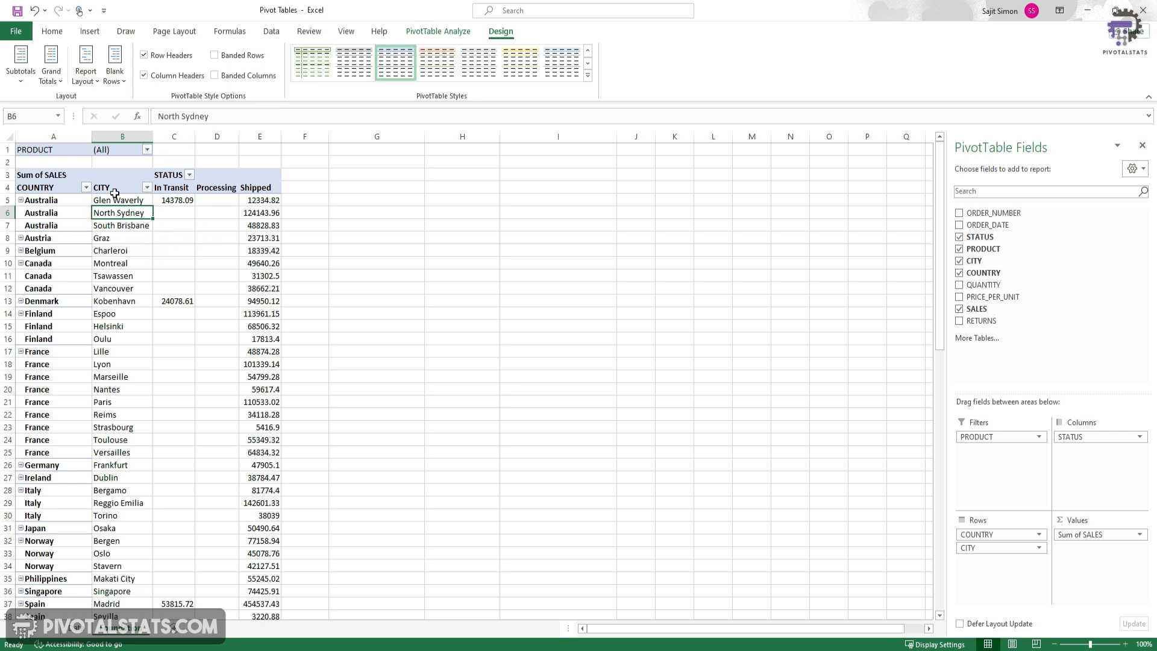
# - Try the PivotTable without column header formatting on the COUNTRY, CITY and status headings, and restore that formatting
pyautogui.moveTo(41, 189); pyautogui.dragTo(240, 189)
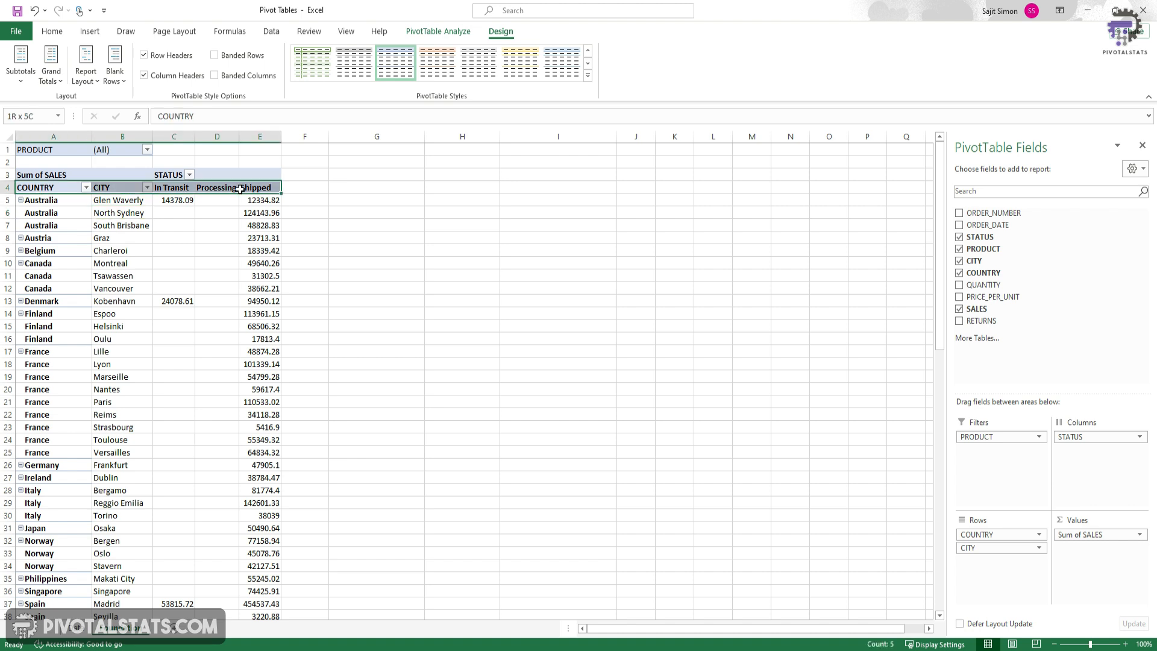
pyautogui.click(174, 225)
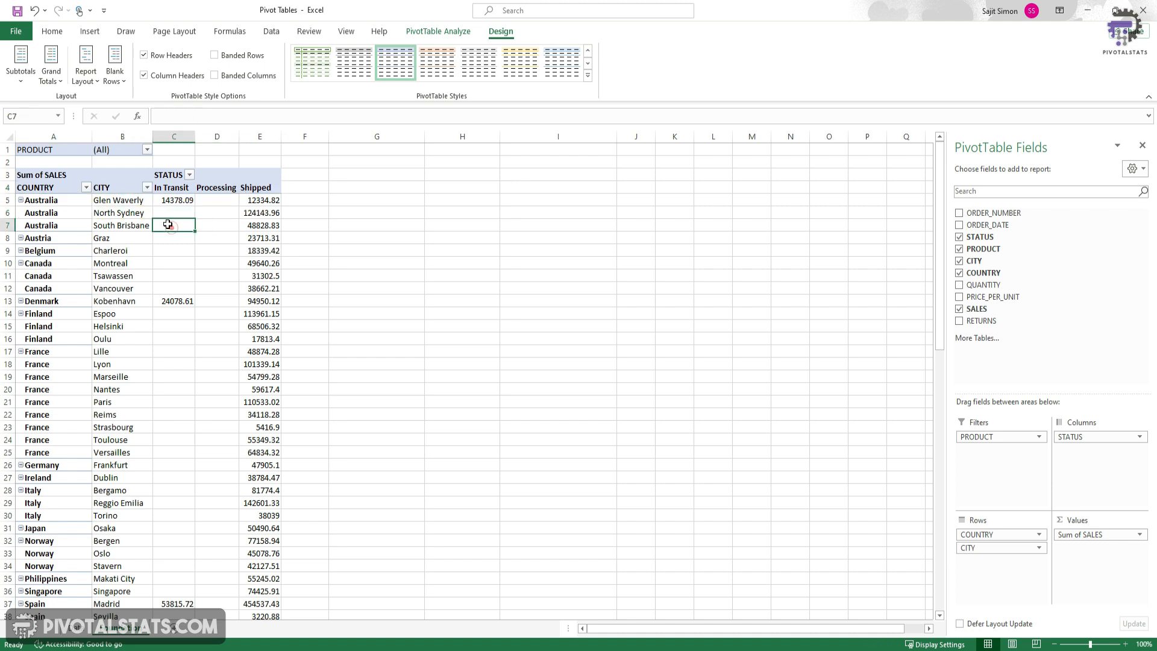
pyautogui.click(144, 75)
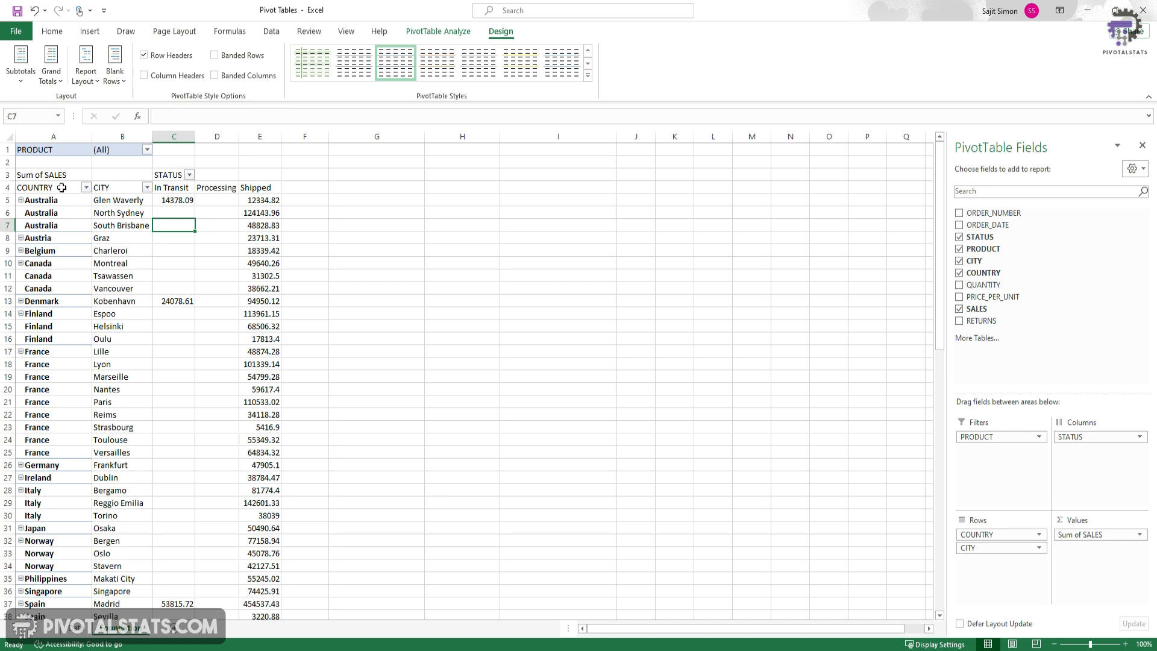
pyautogui.moveTo(61, 187); pyautogui.dragTo(261, 186)
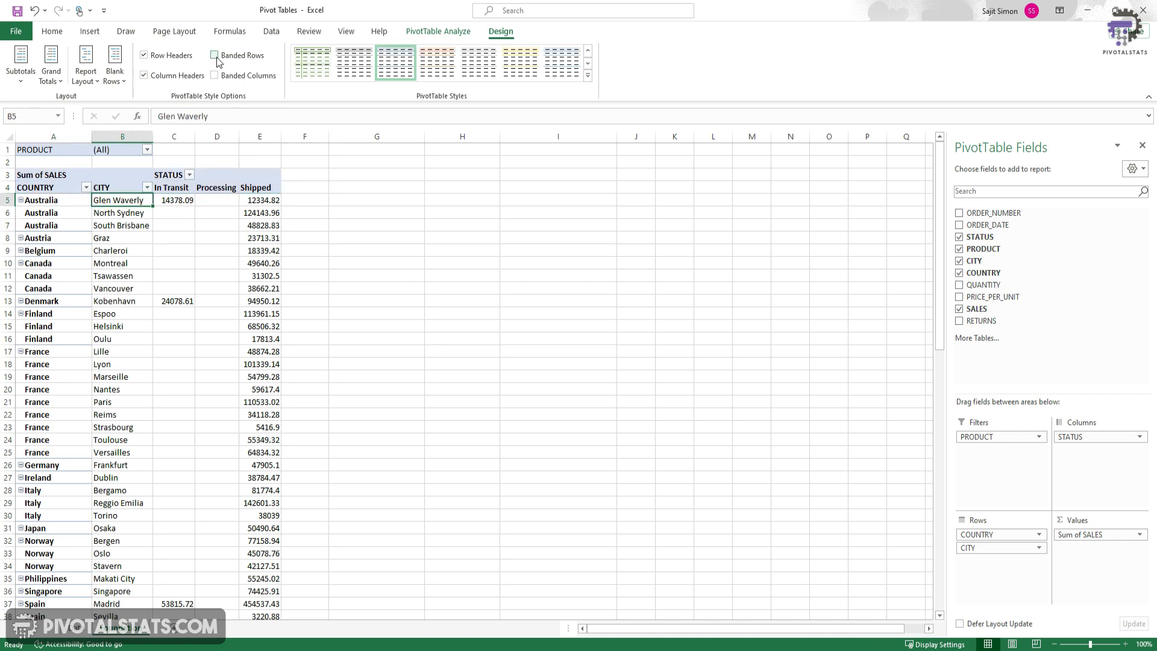
# - Try banded rows and banded columns on the PivotTable one at a time, turning each off again
pyautogui.click(215, 56)
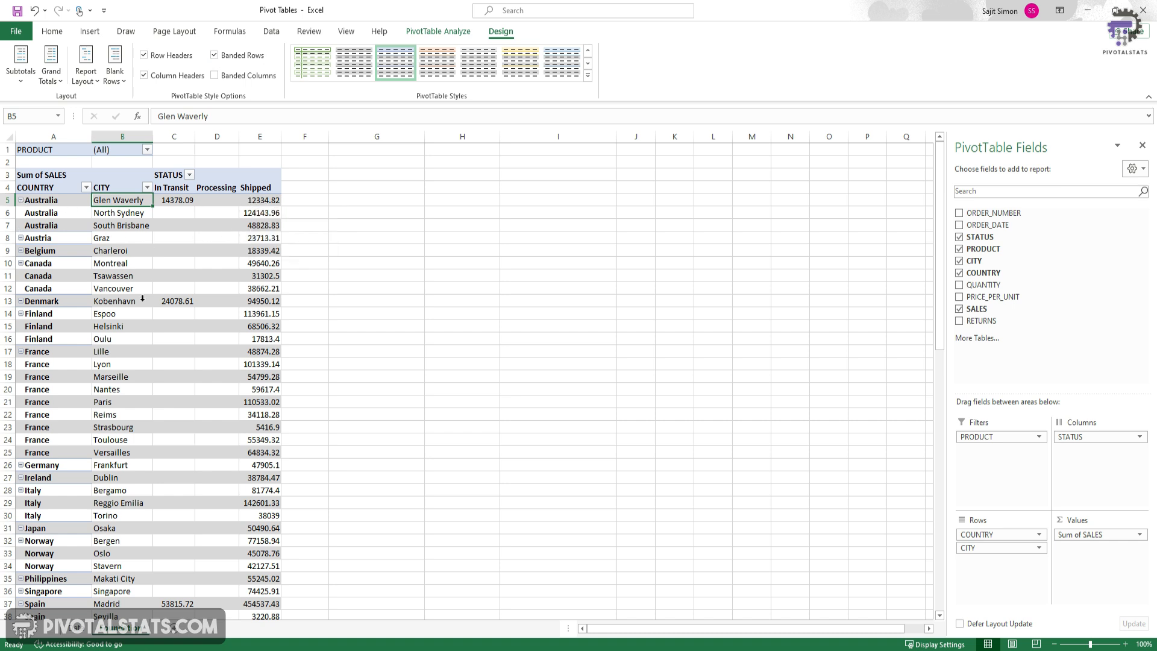
pyautogui.click(215, 55)
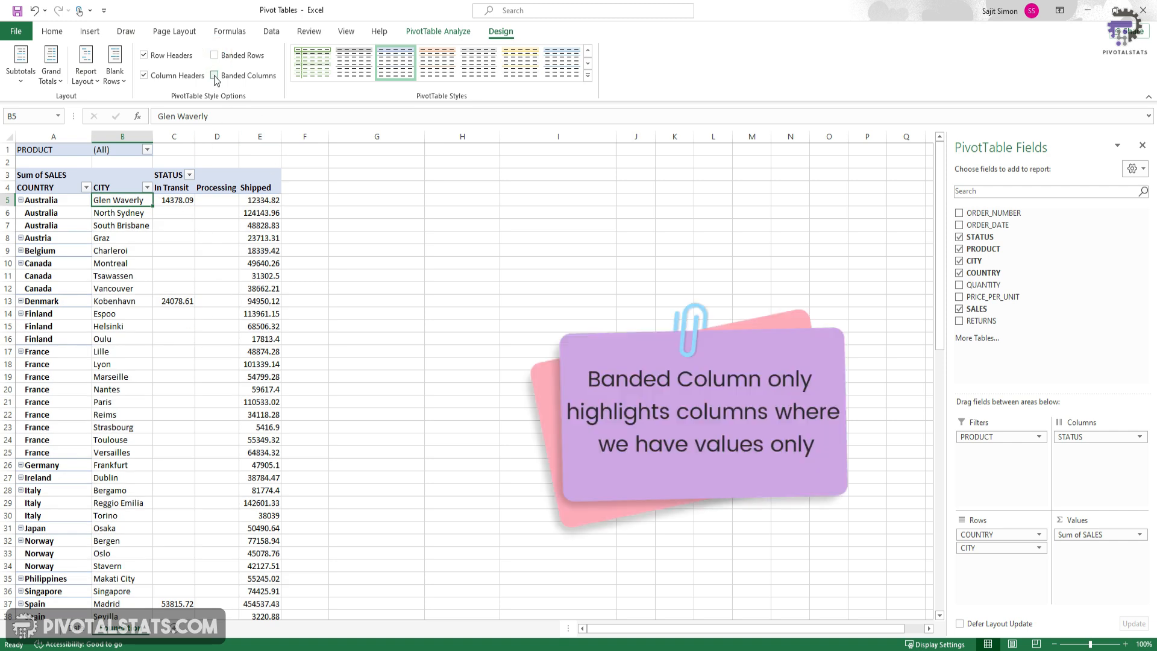
pyautogui.click(215, 75)
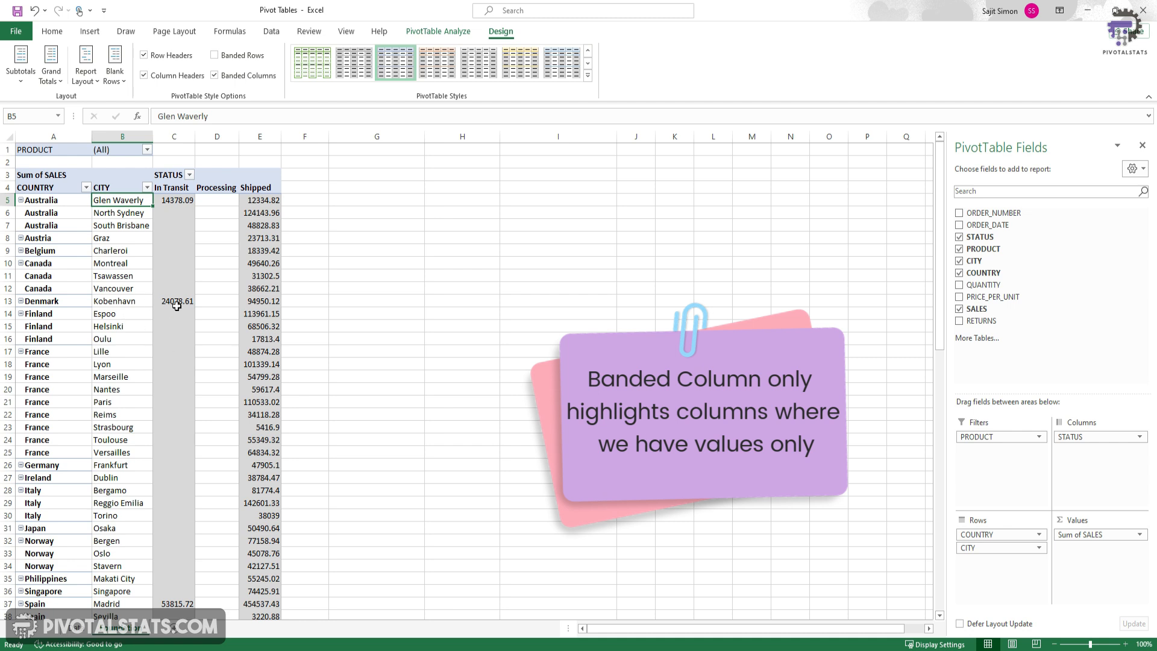
pyautogui.click(247, 75)
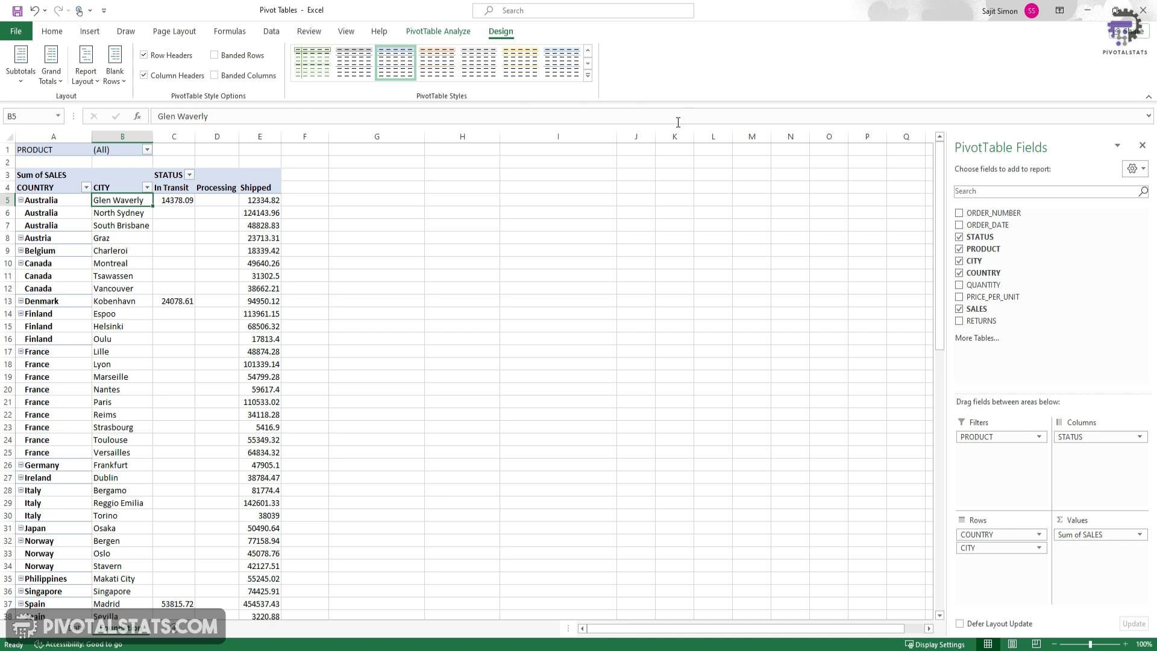
# - Try a dark gold PivotTable style and replace it with the green style in the third row of the Light group
pyautogui.click(588, 79)
pyautogui.click(624, 57)
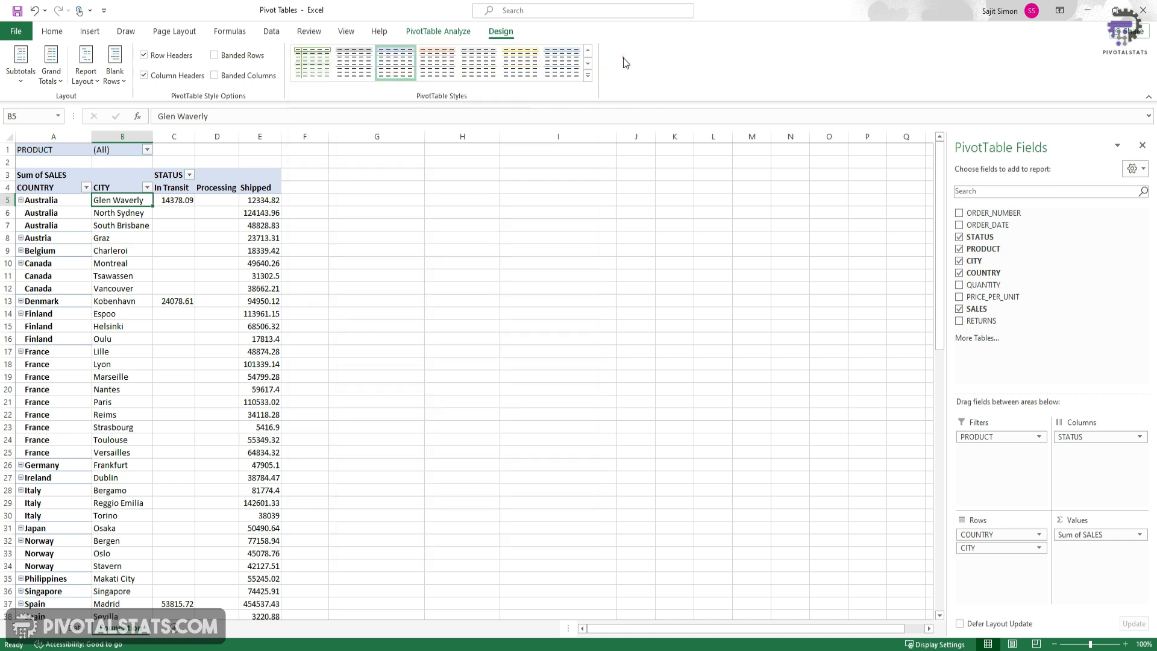
pyautogui.click(588, 76)
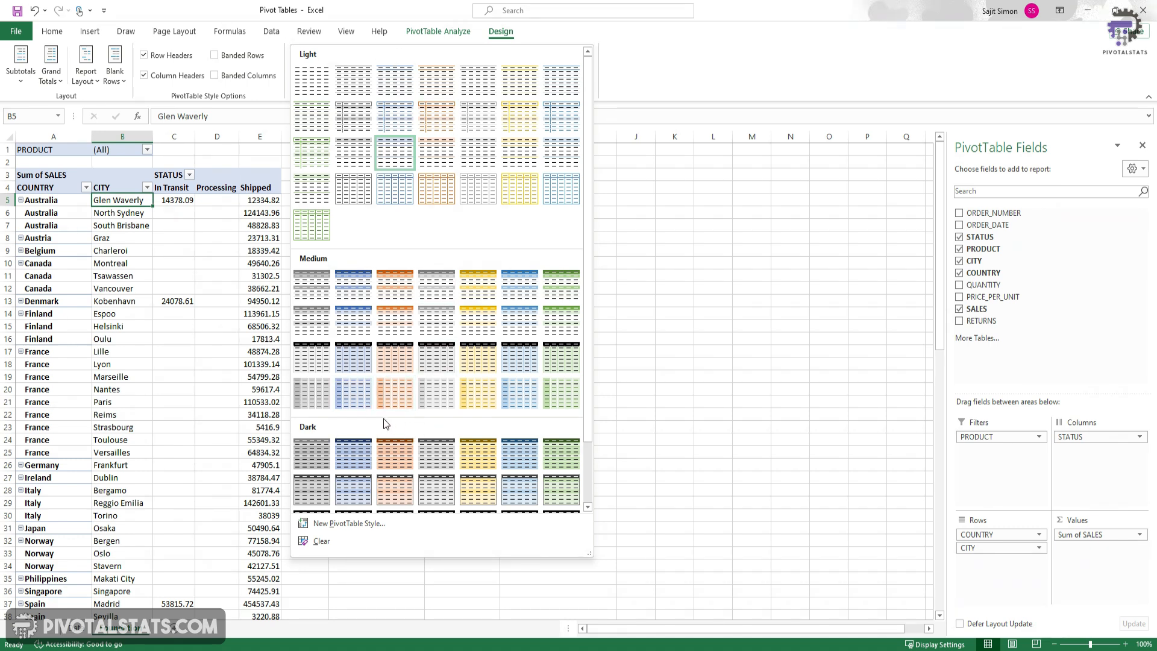
pyautogui.scroll(-2, 384, 419)
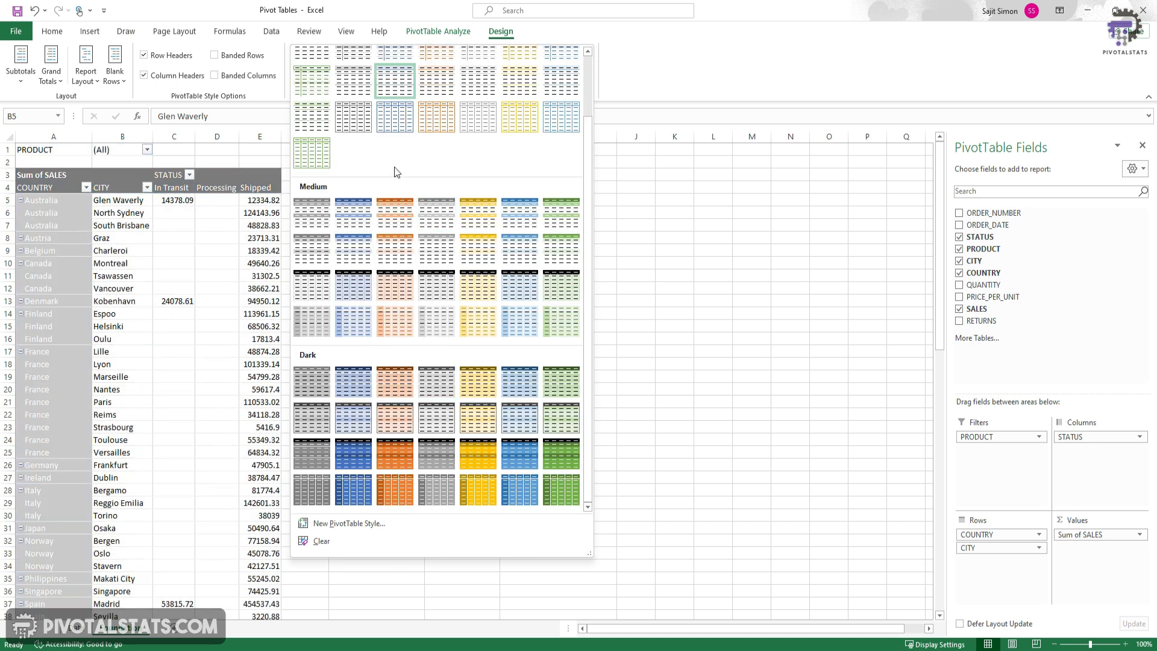
pyautogui.click(478, 417)
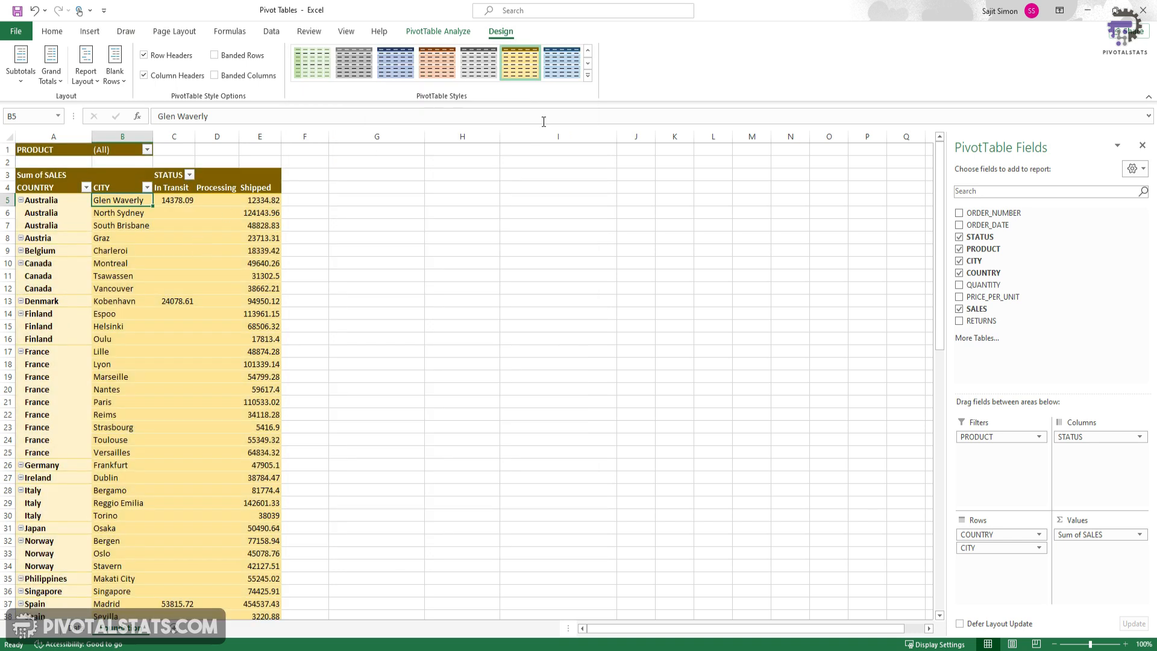
pyautogui.click(589, 77)
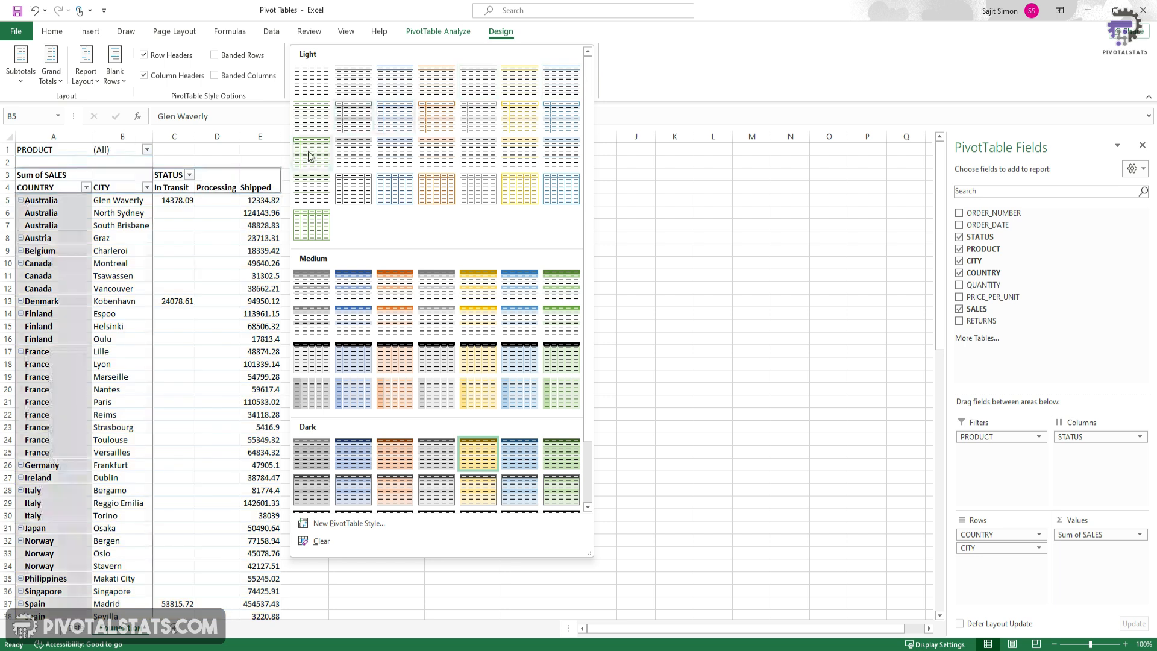
pyautogui.click(313, 155)
# - Start a new custom PivotTable style named MyDesign
pyautogui.click(589, 79)
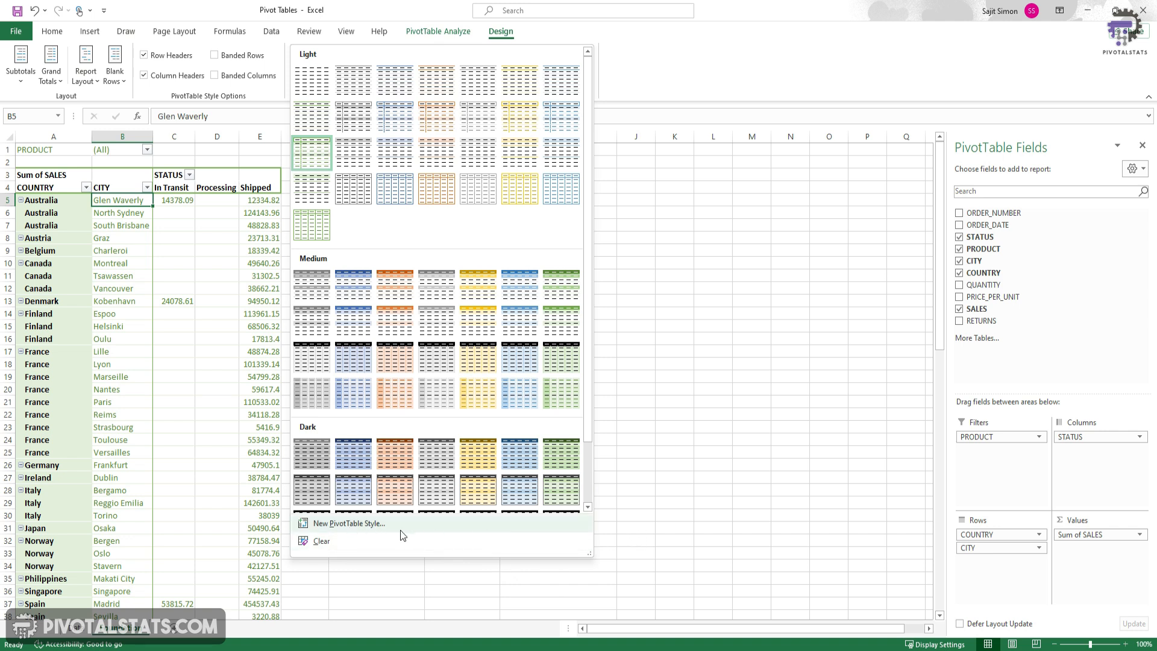
pyautogui.click(356, 524)
pyautogui.write('MyDesign')
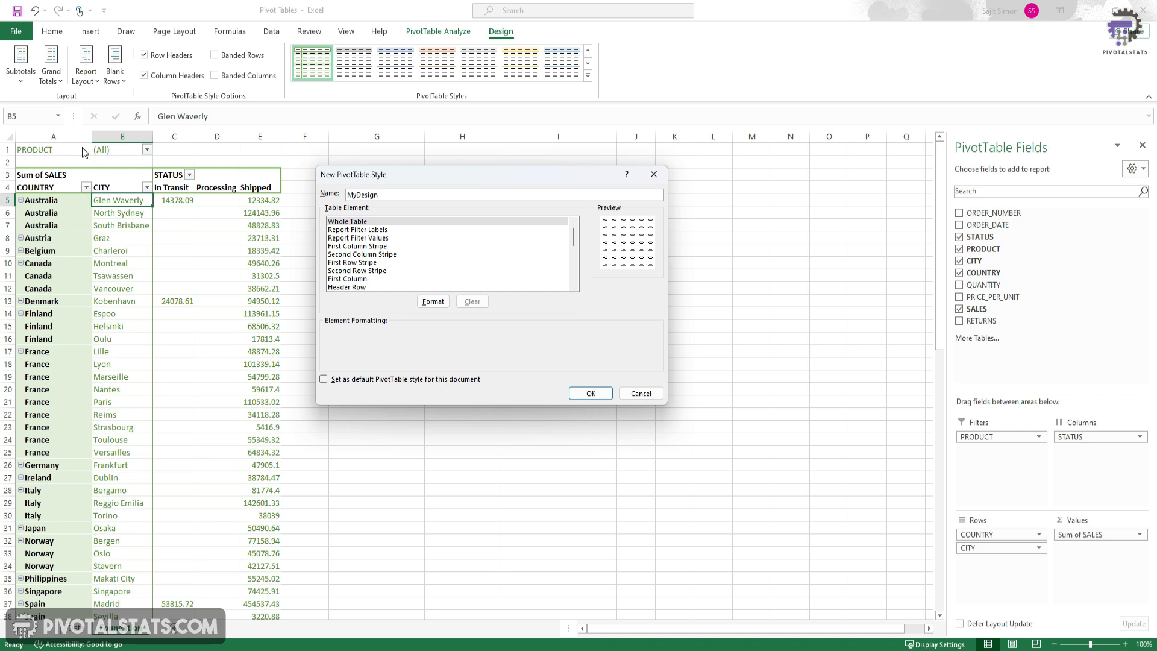
# - Format the Report Filter Labels element of the new style with a yellow fill and red font
pyautogui.click(370, 231)
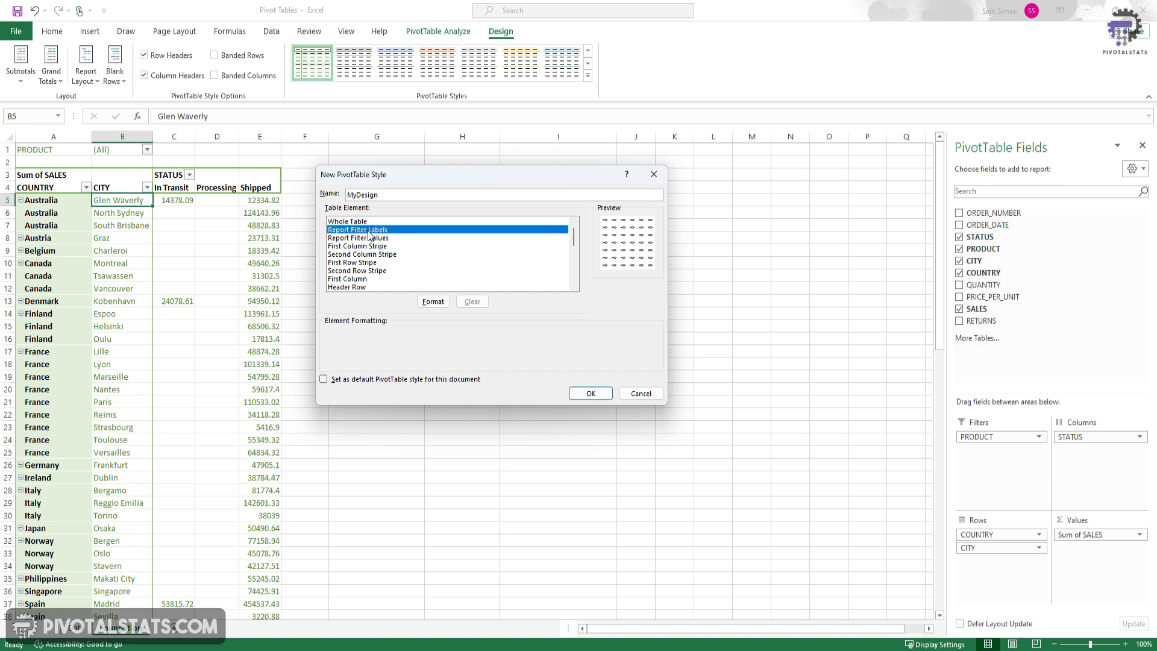
pyautogui.click(433, 302)
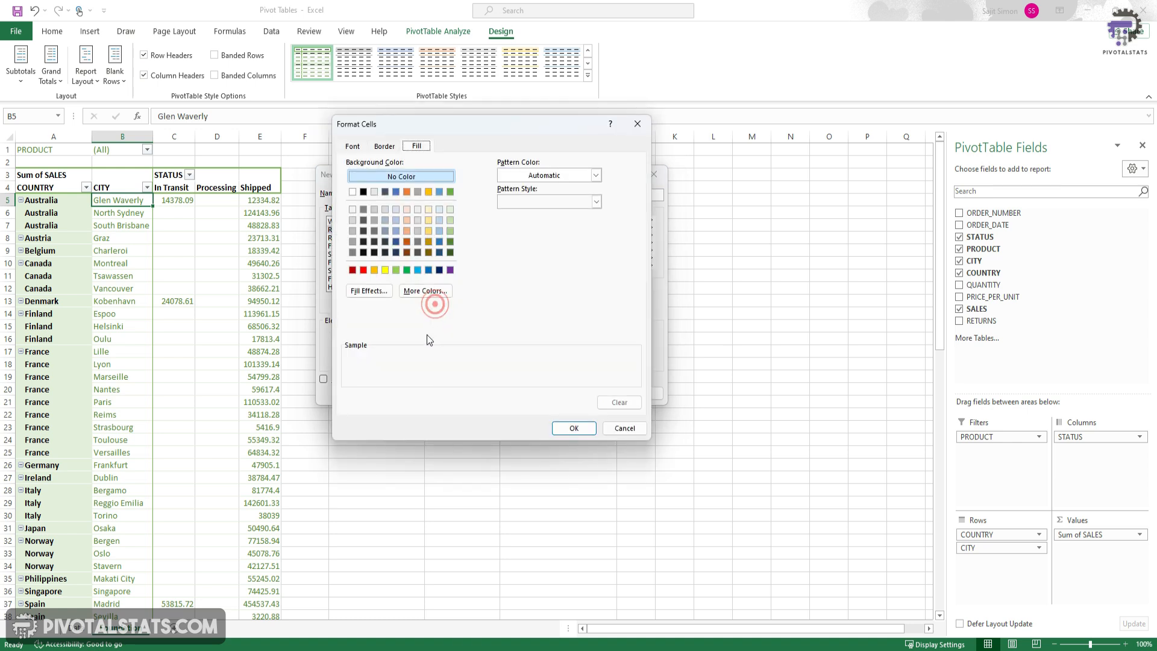
pyautogui.click(385, 270)
pyautogui.click(351, 147)
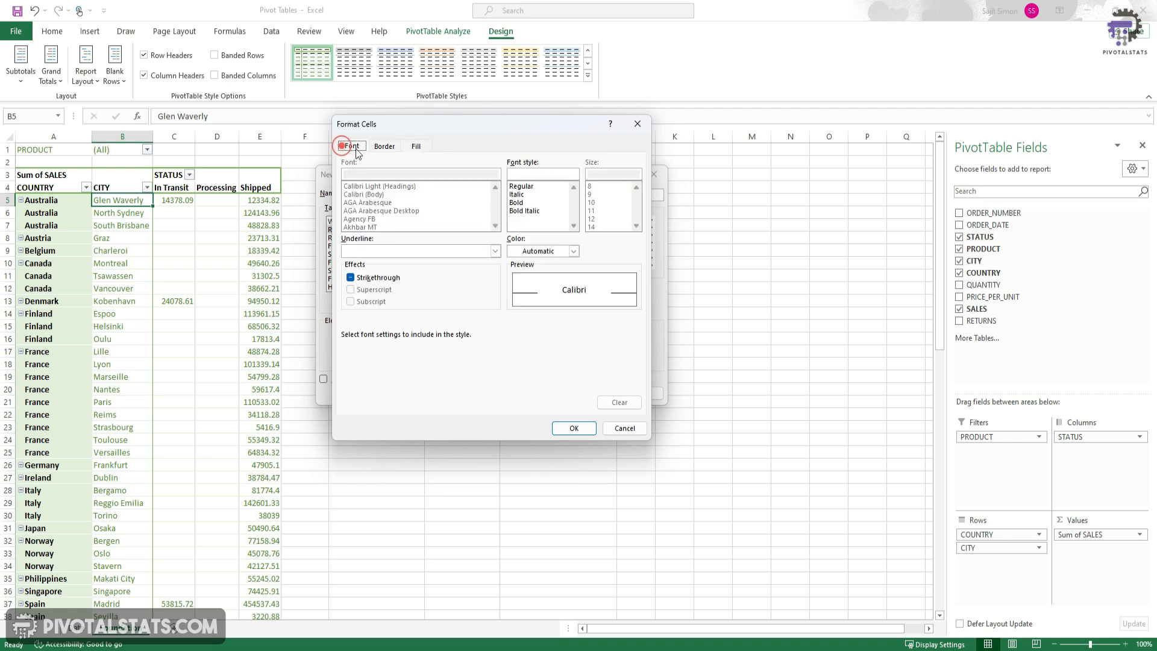
pyautogui.click(573, 251)
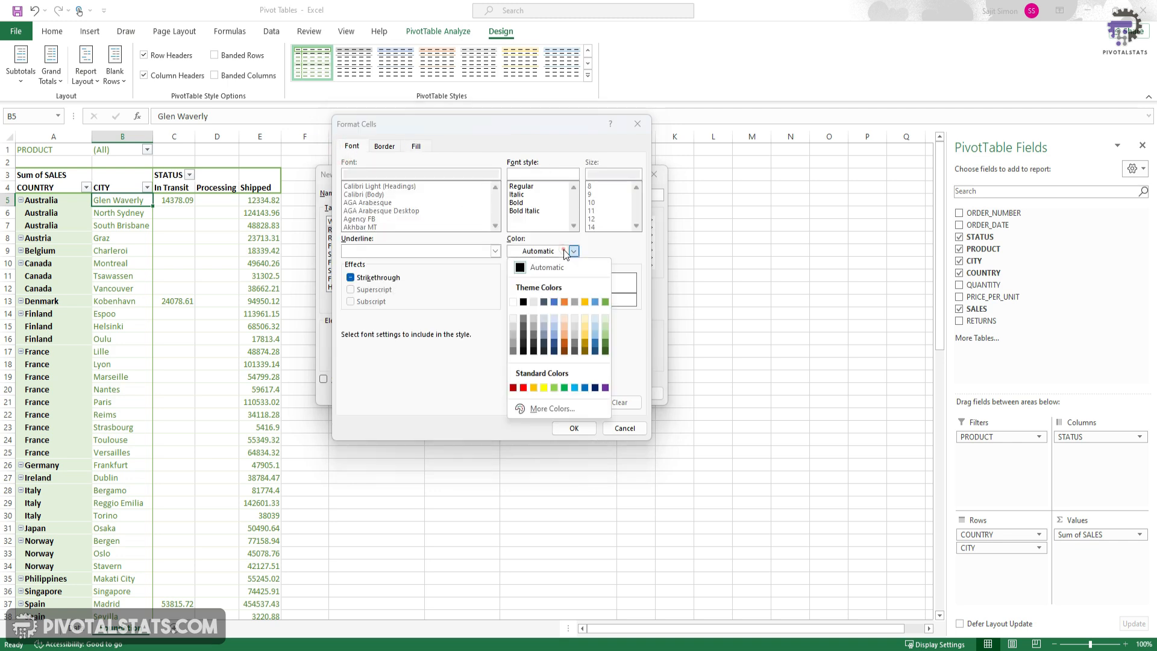
pyautogui.click(525, 389)
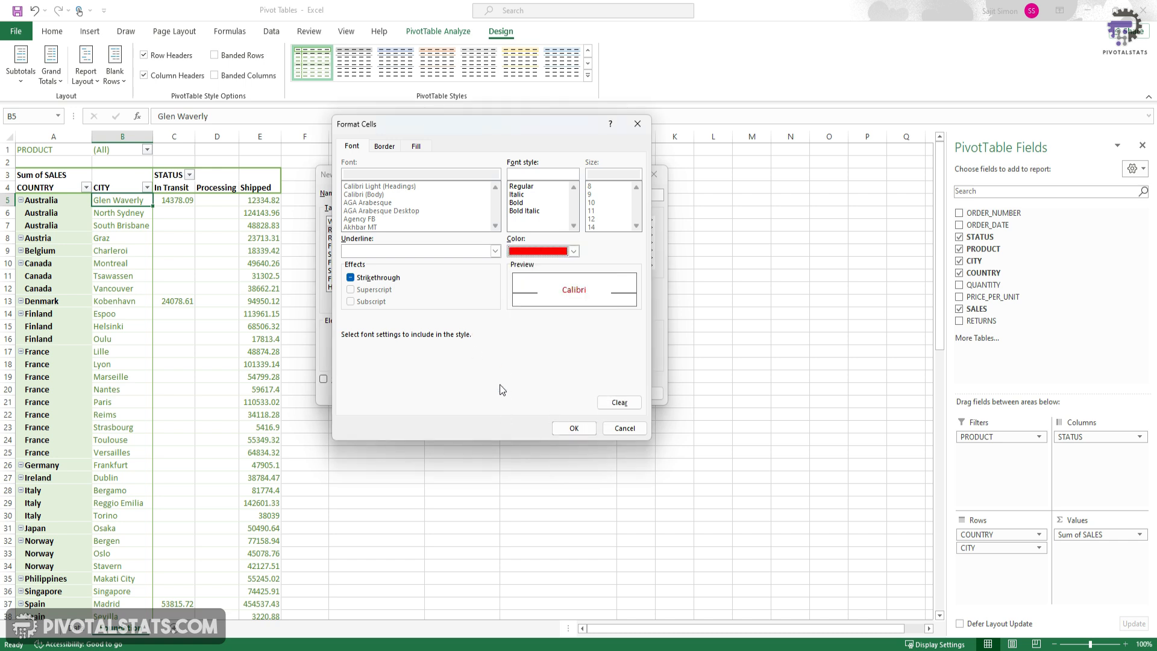
pyautogui.click(573, 430)
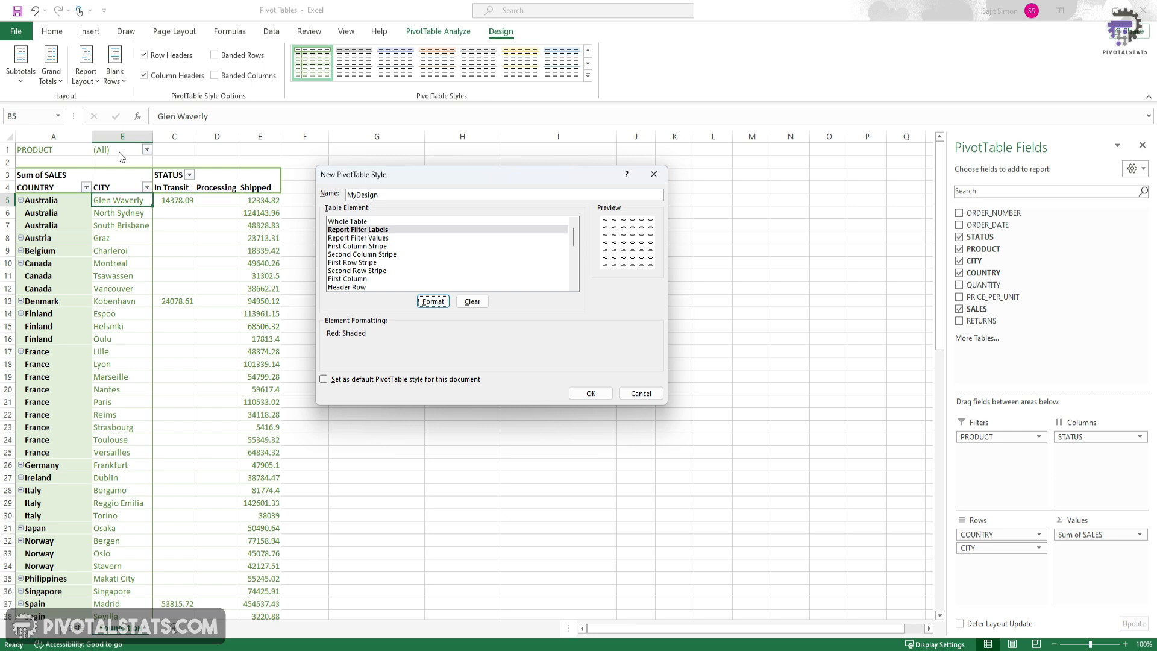
# - Format the Report Filter Values element with a yellow fill and bold red font
pyautogui.click(384, 237)
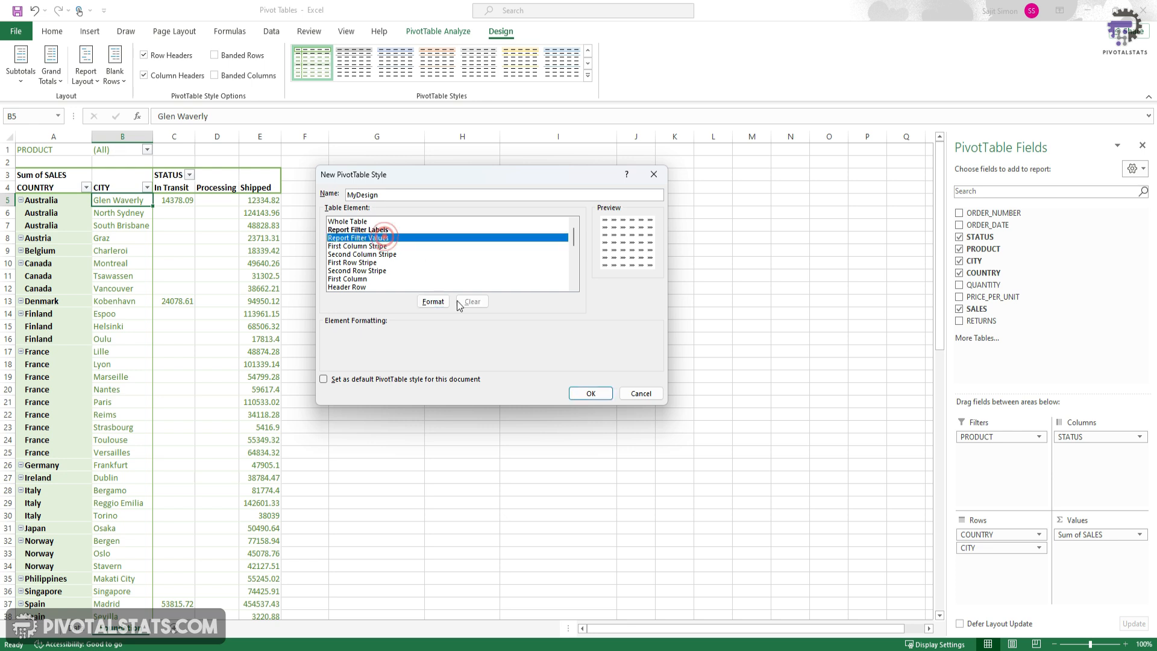
pyautogui.click(433, 302)
pyautogui.click(416, 145)
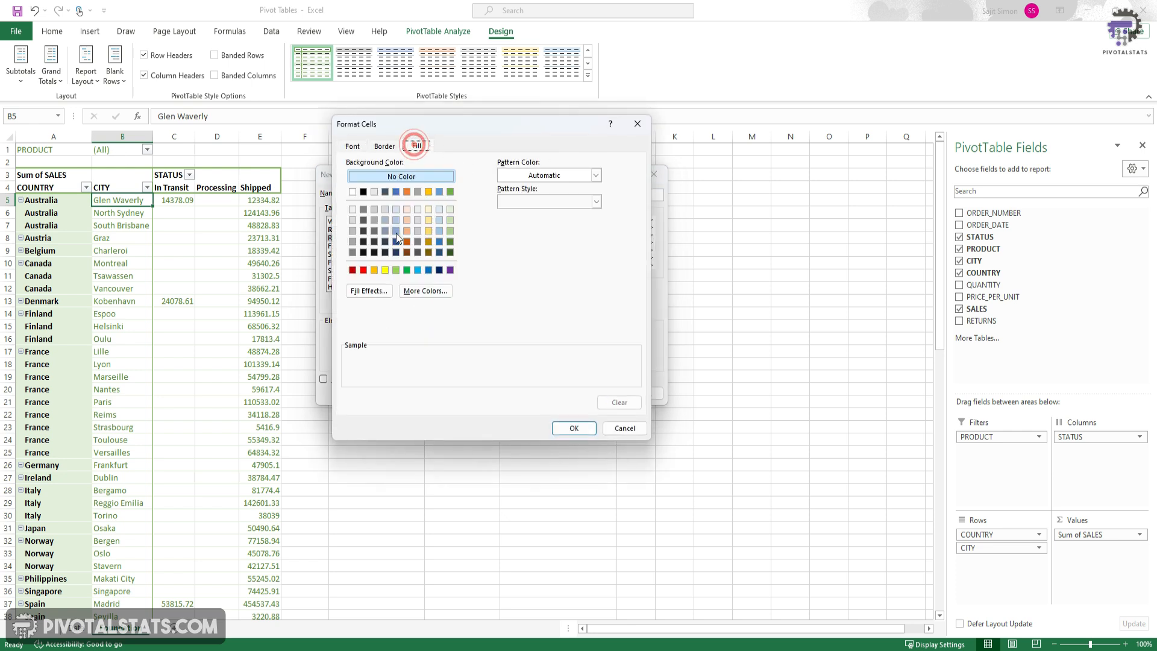
pyautogui.click(385, 269)
pyautogui.click(352, 146)
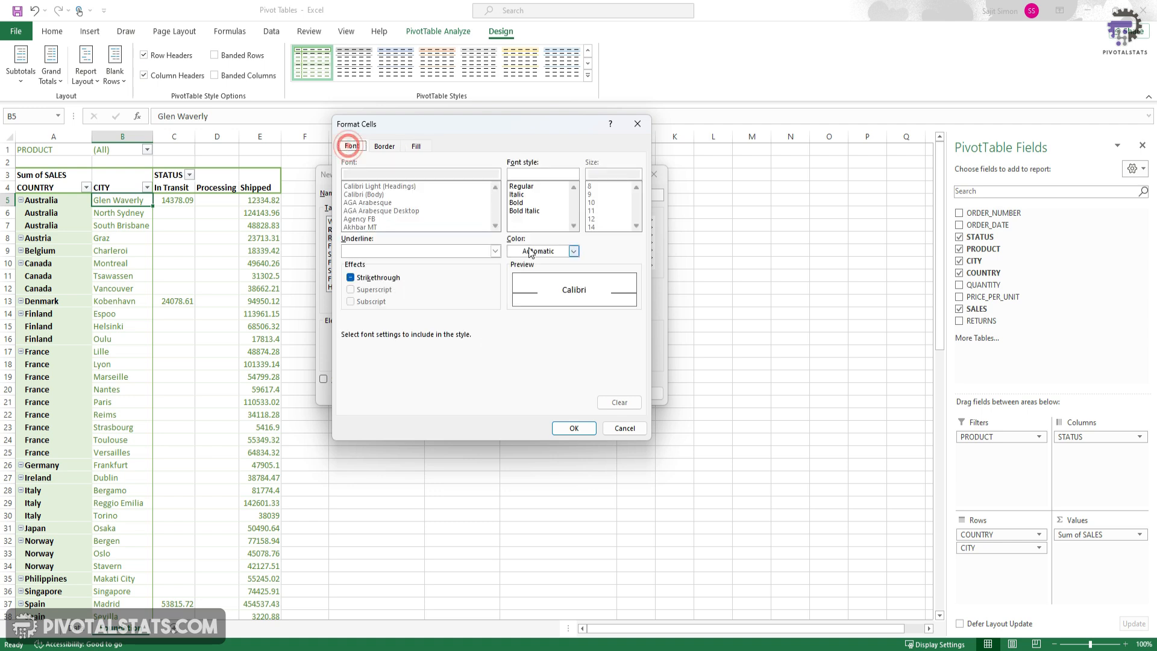
pyautogui.click(530, 252)
pyautogui.click(523, 388)
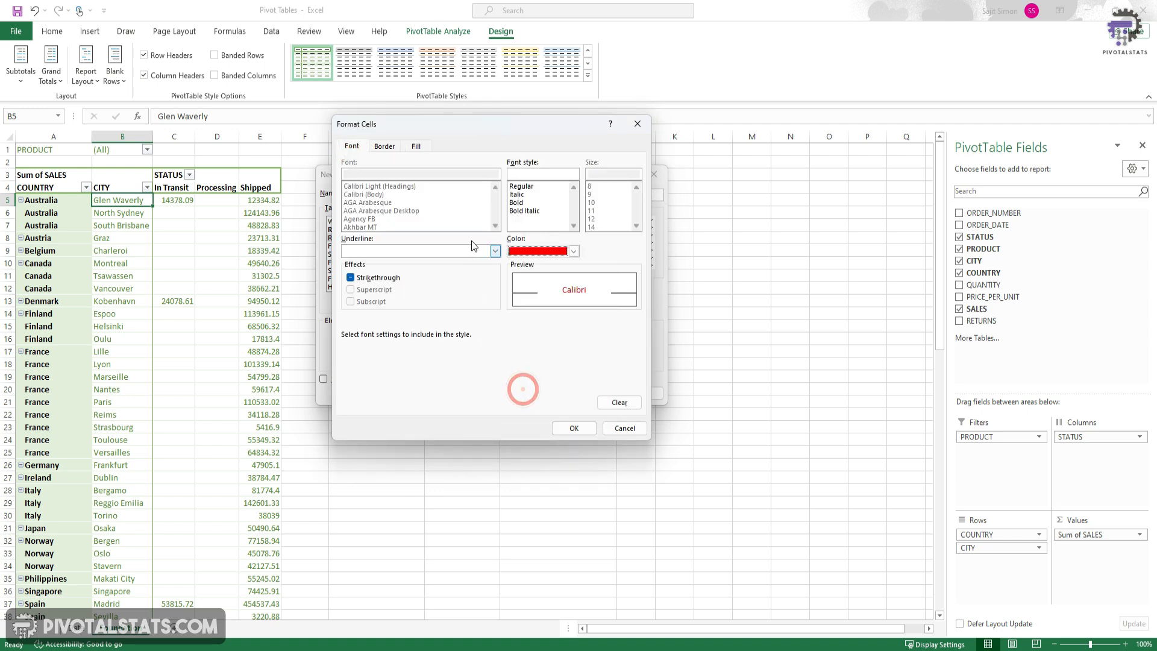
pyautogui.click(530, 203)
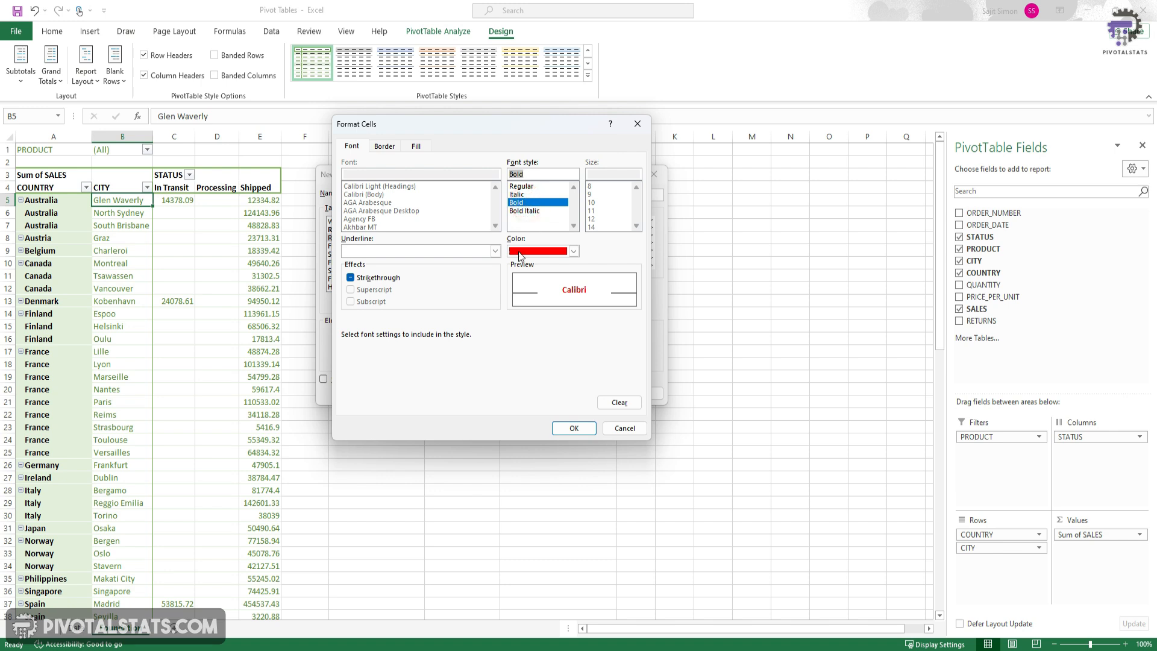
pyautogui.click(570, 428)
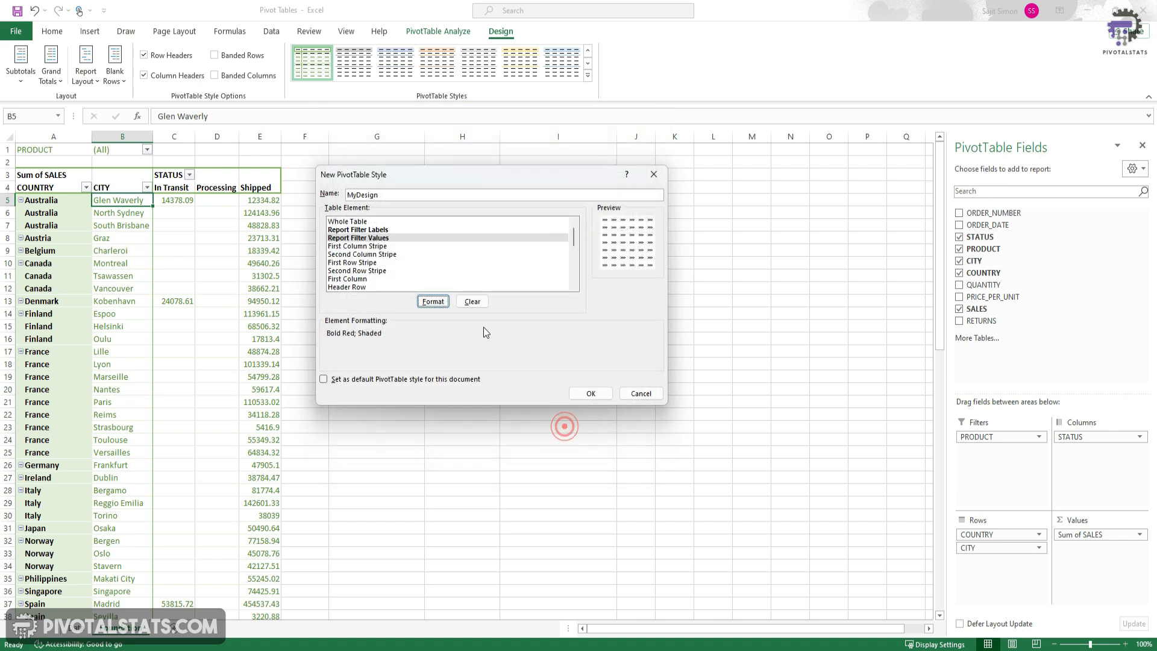
# - Look through the remaining table elements and save the MyDesign PivotTable style
pyautogui.scroll(-2, 482, 268)
pyautogui.scroll(-3, 482, 268)
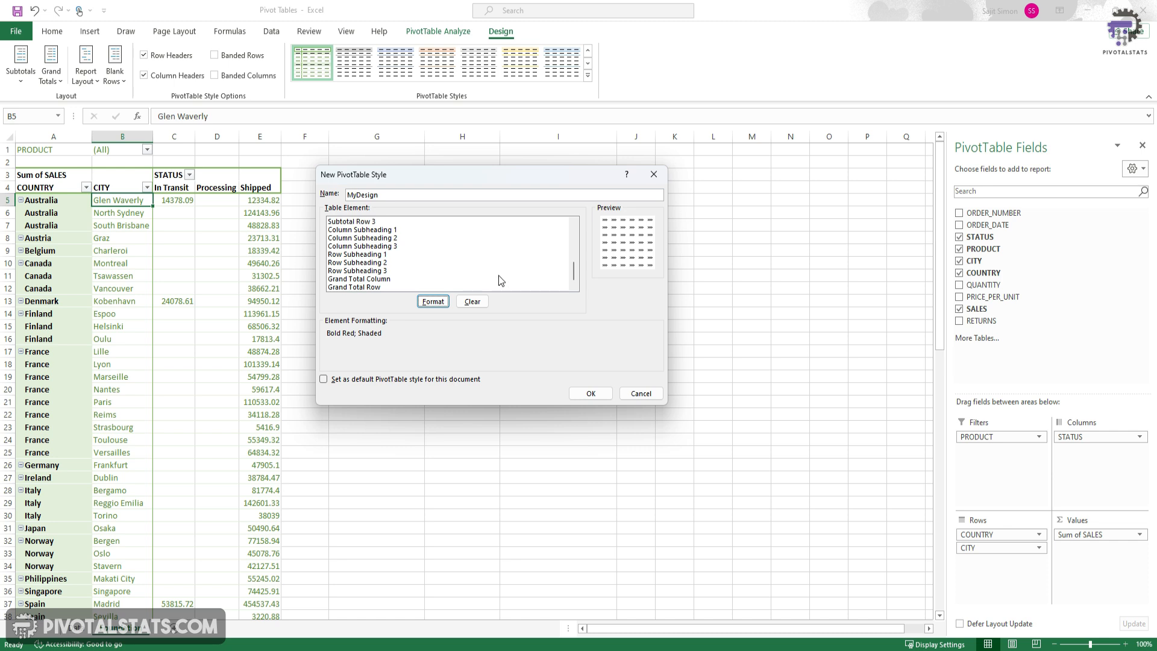
pyautogui.scroll(5, 430, 268)
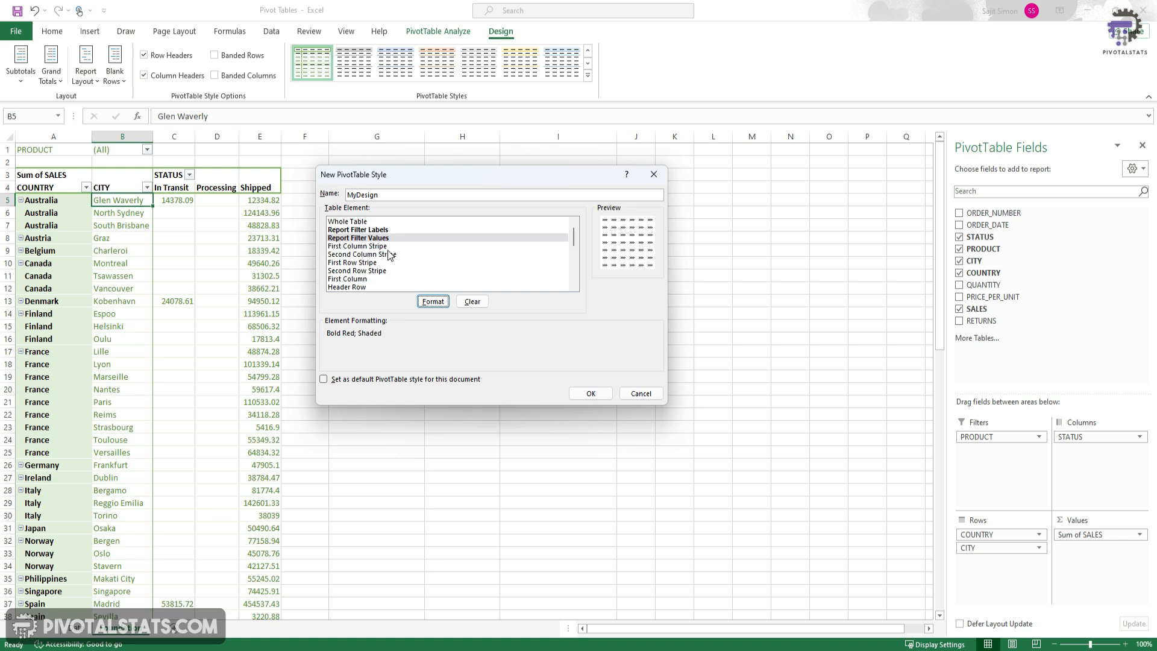
pyautogui.click(590, 395)
pyautogui.click(586, 395)
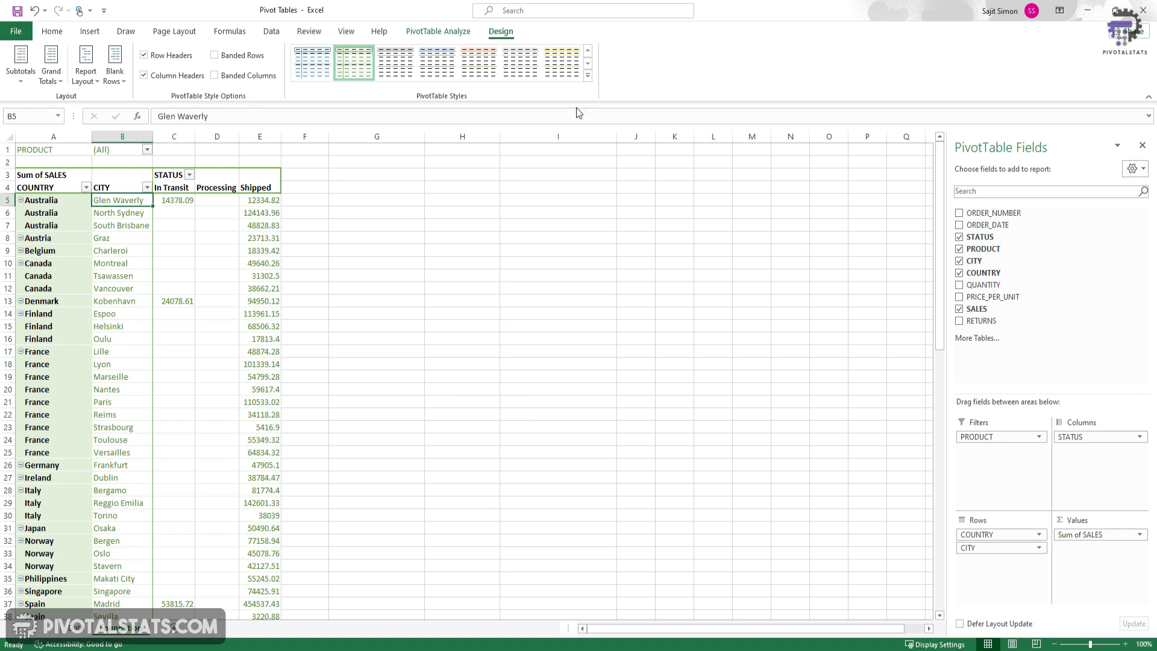
# - Apply the custom MyDesign style to the PivotTable and check the PRODUCT filter cells against the table body
pyautogui.click(588, 77)
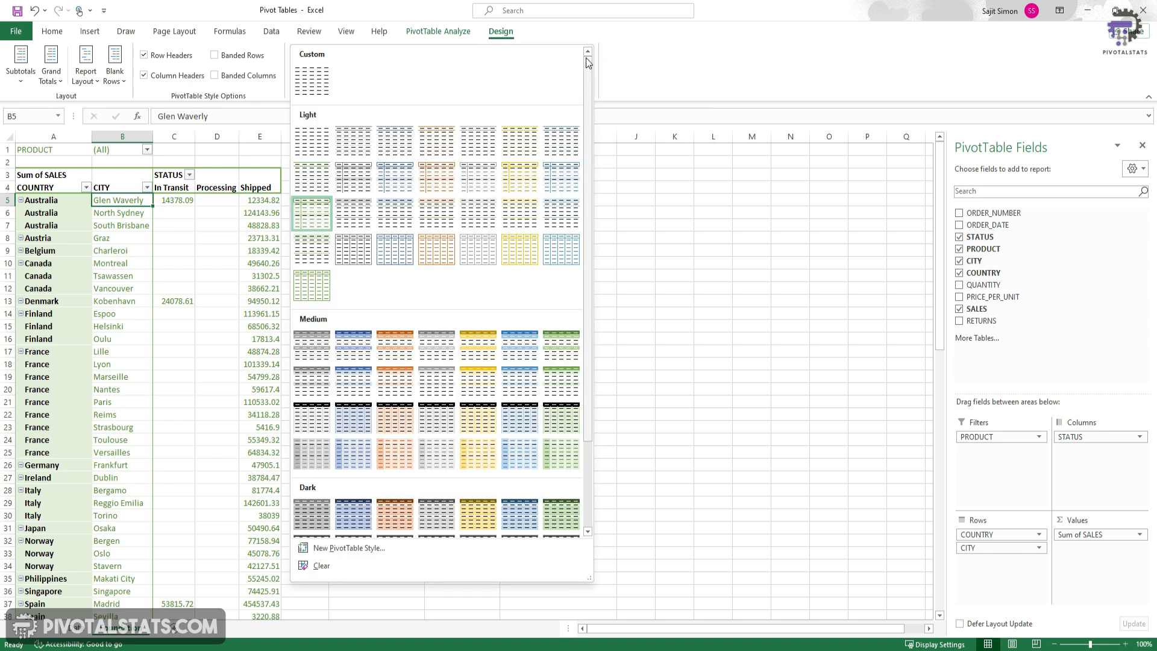
pyautogui.click(311, 86)
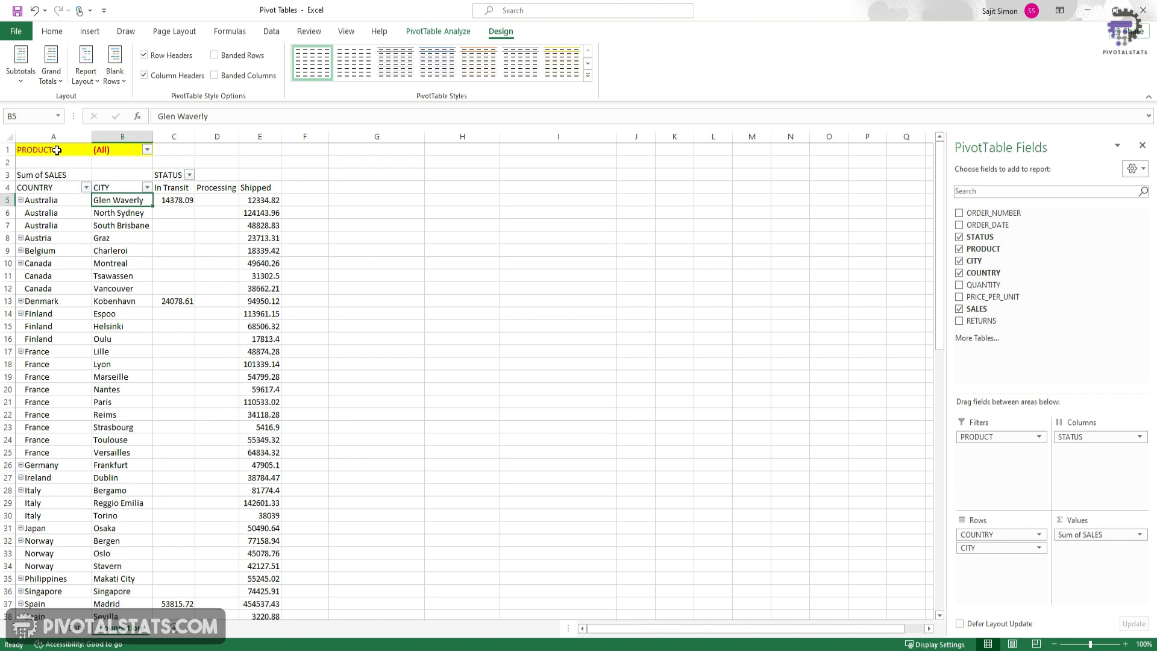
pyautogui.moveTo(56, 149); pyautogui.dragTo(129, 150)
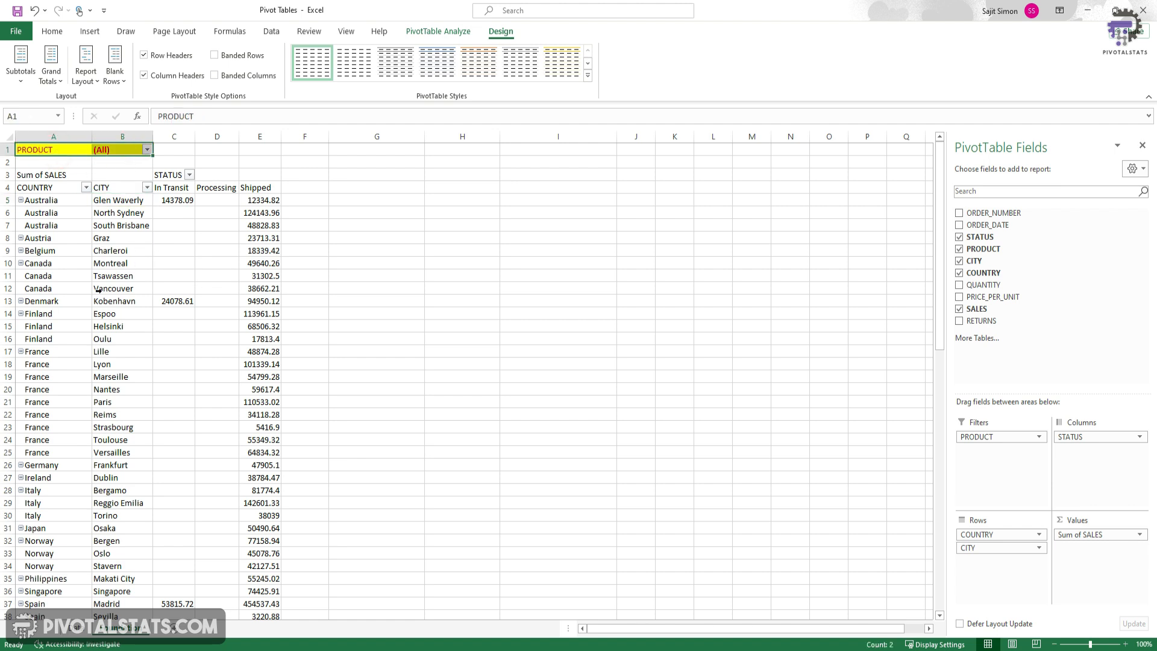
pyautogui.moveTo(63, 225); pyautogui.dragTo(262, 515)
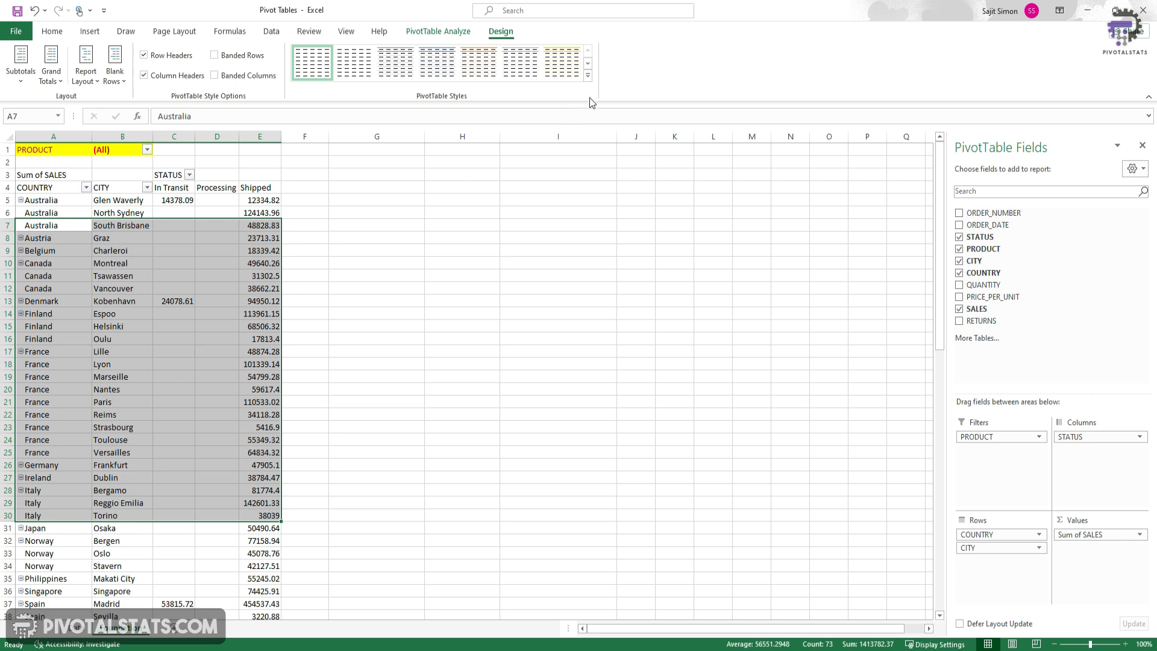
# - Apply the blue PivotTable style, third in the second row of the Light group
pyautogui.click(587, 75)
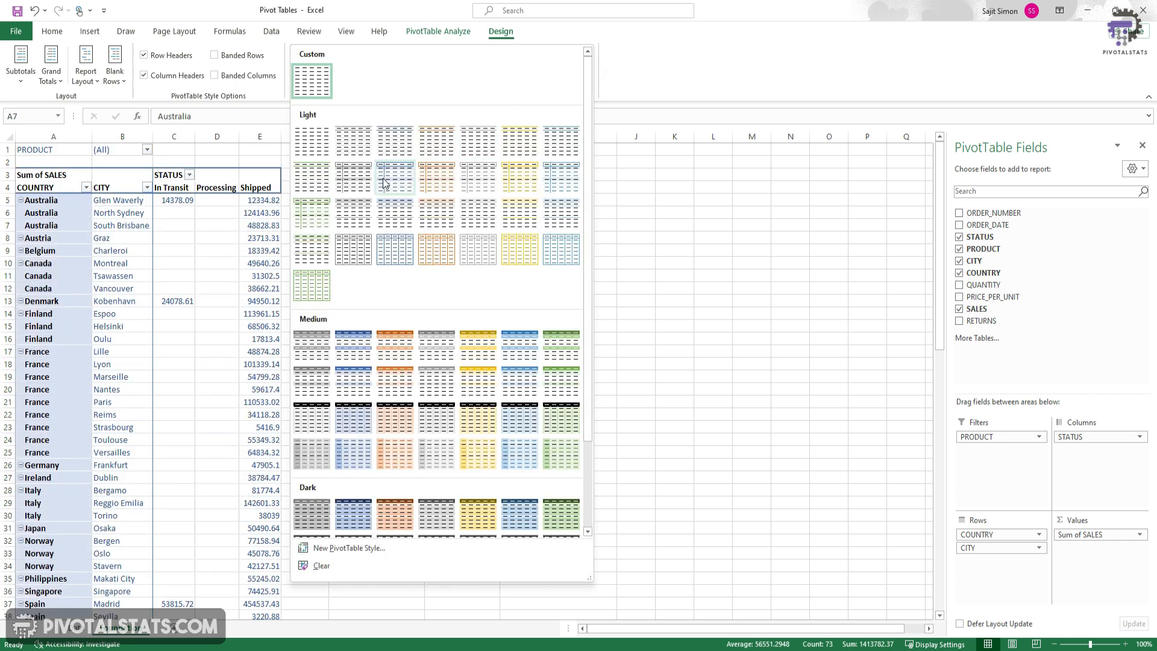
pyautogui.click(217, 364)
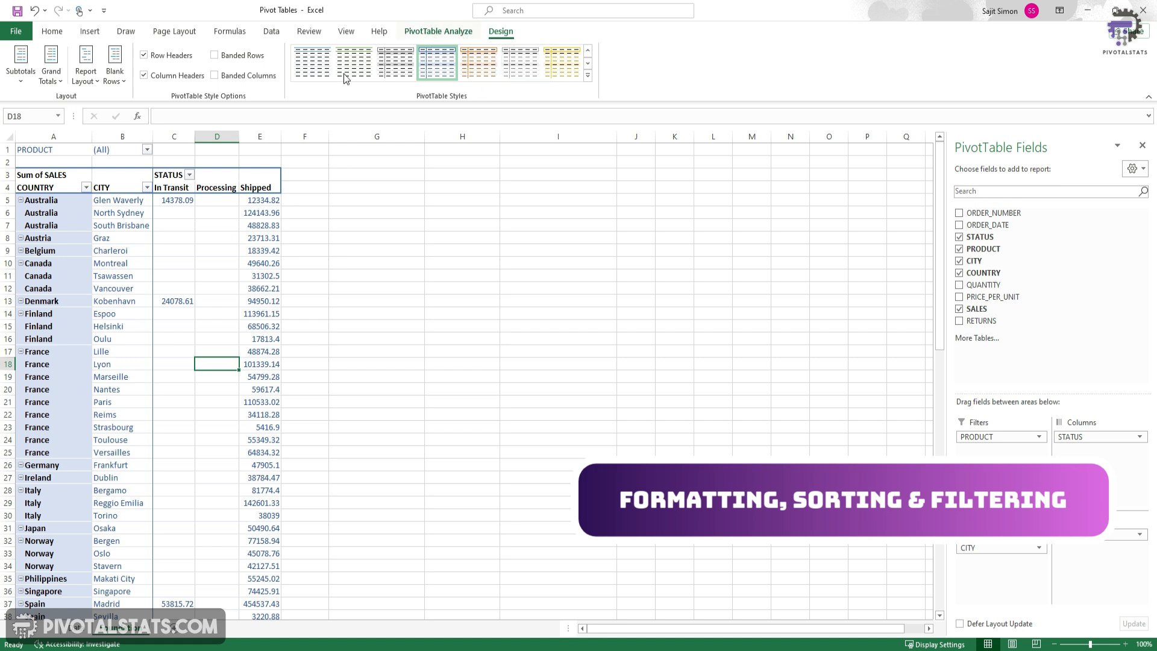
pyautogui.click(217, 226)
pyautogui.click(253, 224)
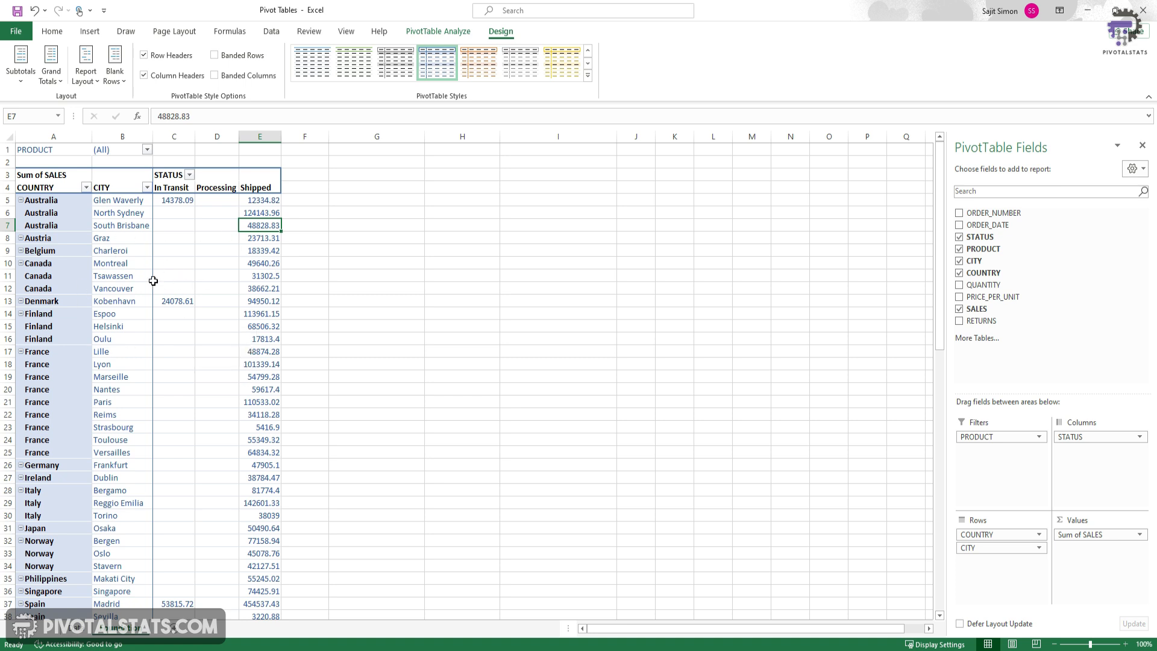
pyautogui.moveTo(264, 279)
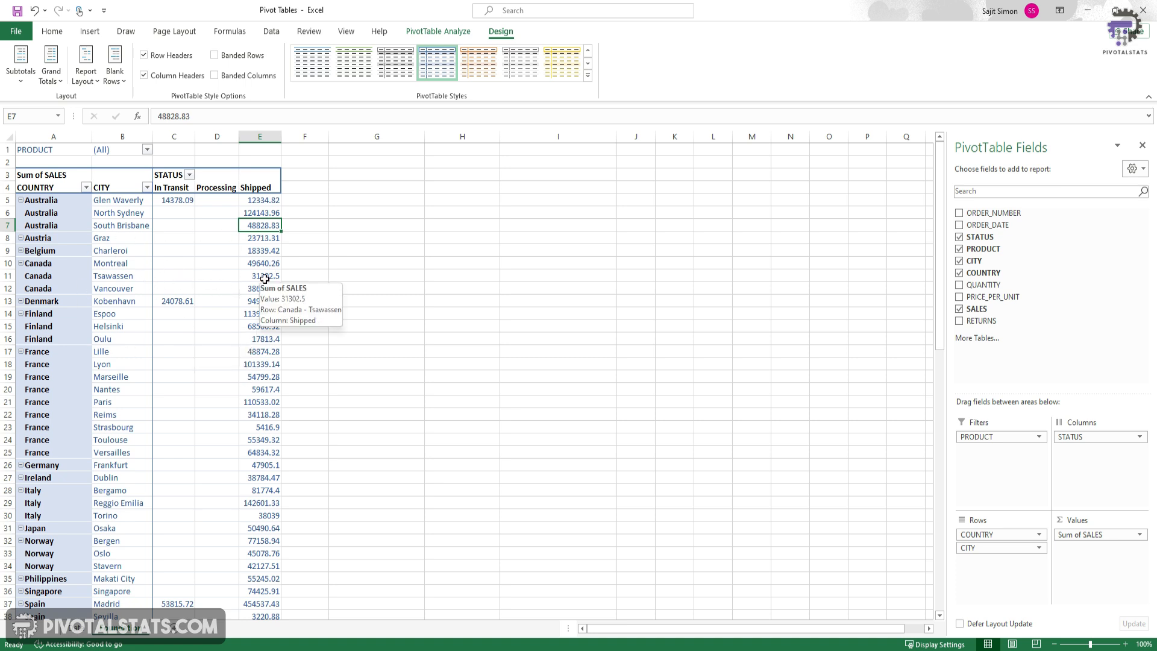
# - Try CITY as the outer row field above COUNTRY, and move CITY back to the end of the row fields
pyautogui.click(127, 250)
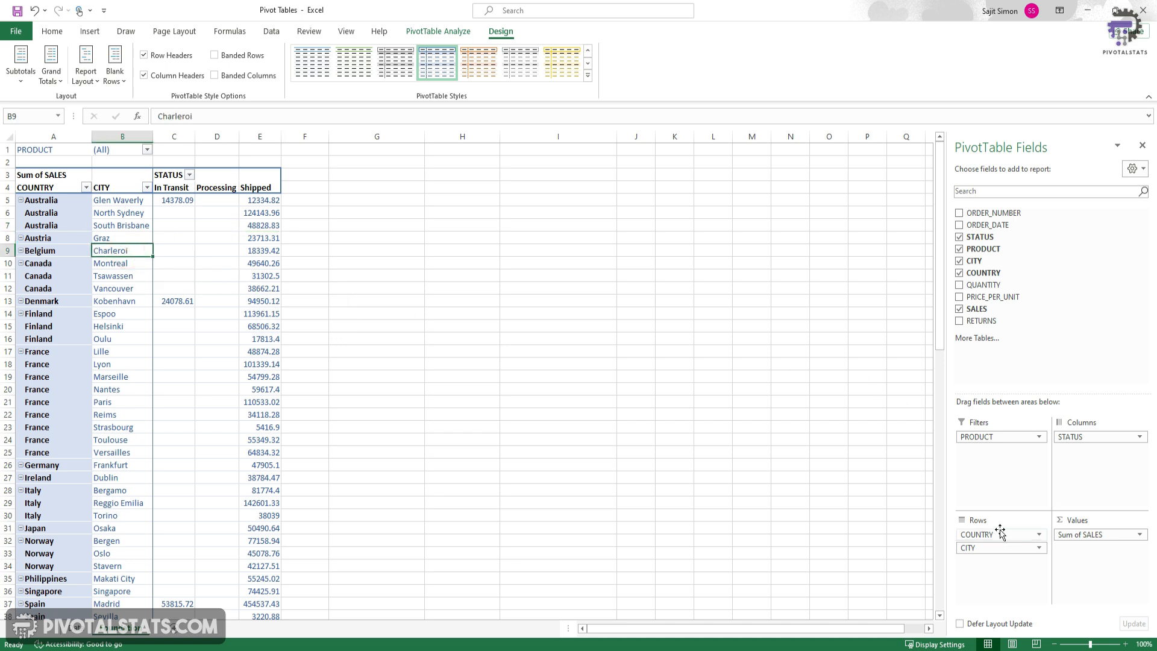
pyautogui.moveTo(1000, 533); pyautogui.dragTo(997, 569)
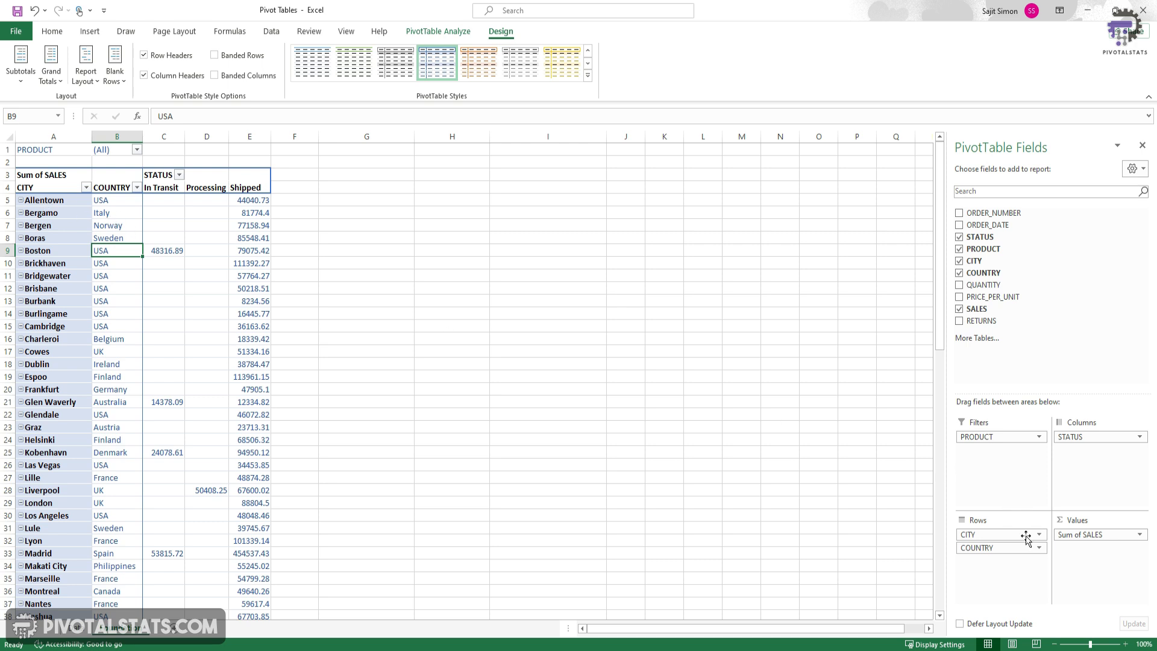
pyautogui.moveTo(1003, 534)
pyautogui.mouseDown()
pyautogui.moveTo(1004, 571)
pyautogui.moveTo(1000, 541)
pyautogui.moveTo(1001, 555)
pyautogui.moveTo(1019, 535)
pyautogui.mouseUp()
pyautogui.click(1039, 535)
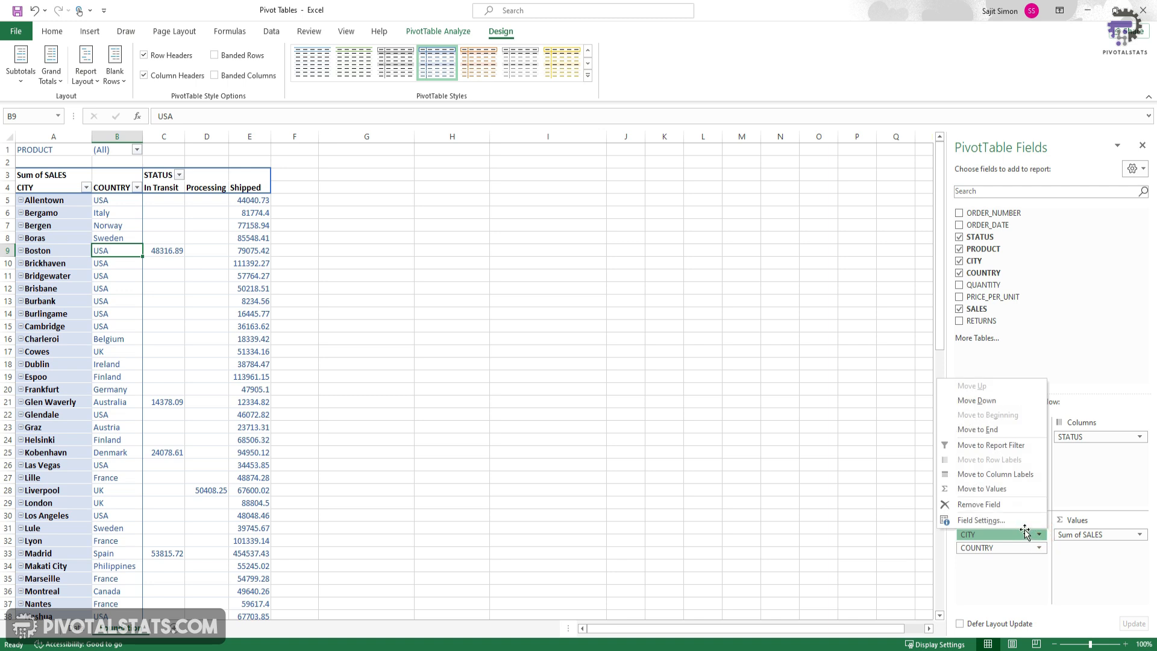
pyautogui.click(981, 429)
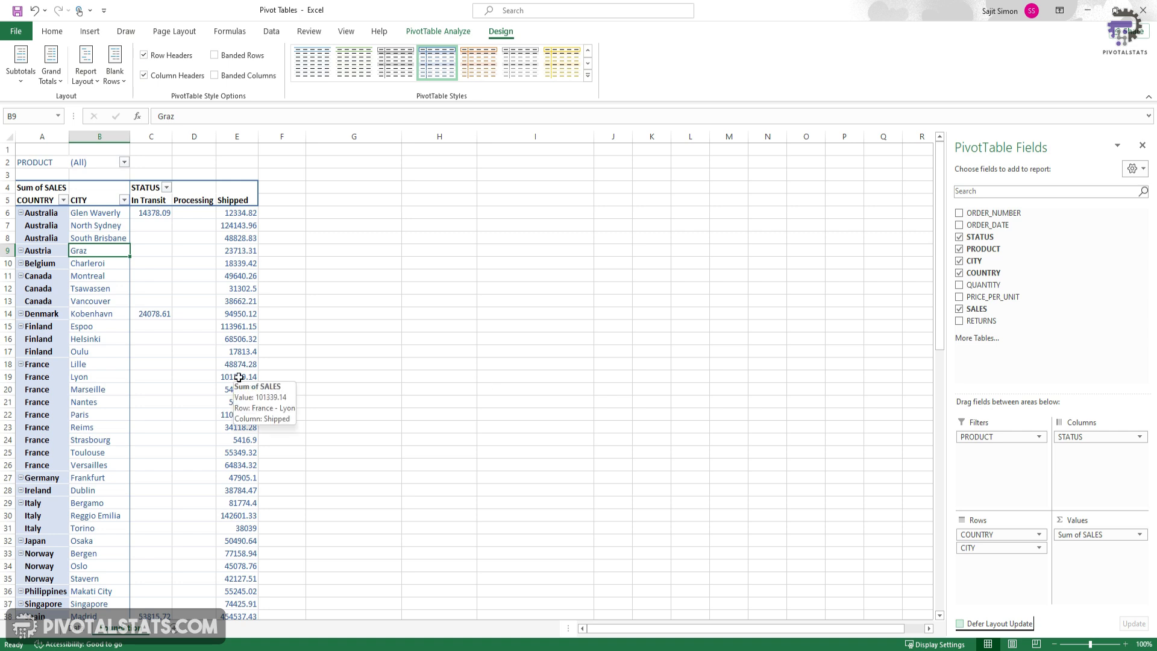
# - Sort the cities by Sum of SALES in the Shipped column, smallest to largest and top to bottom
pyautogui.click(223, 235)
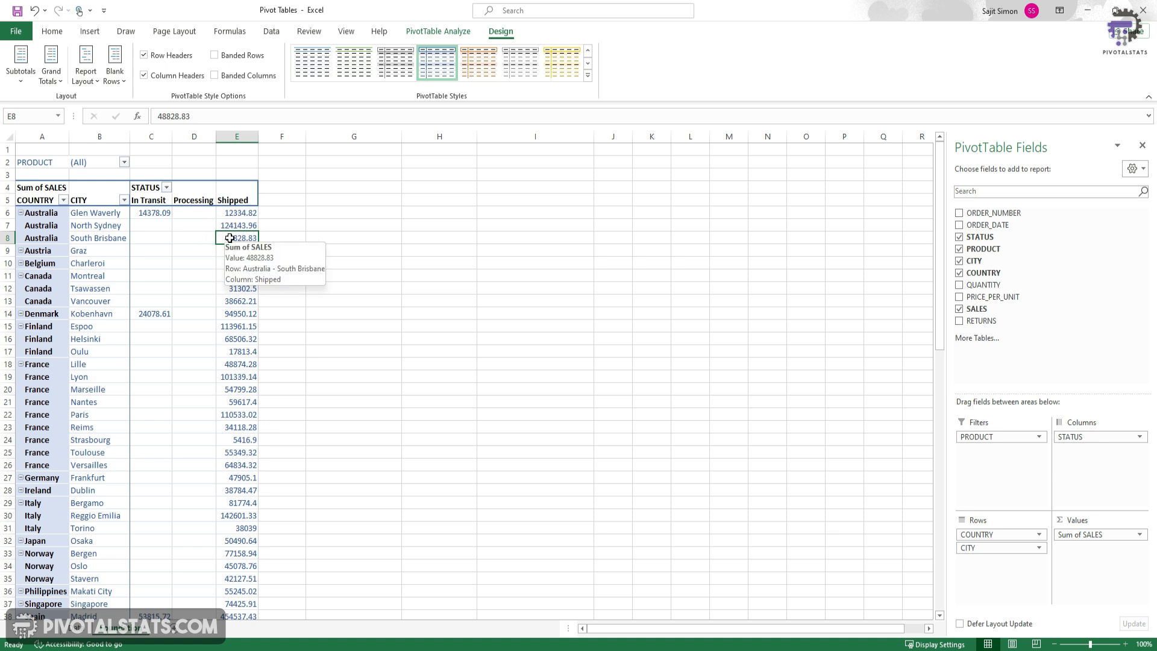
pyautogui.rightClick(231, 240)
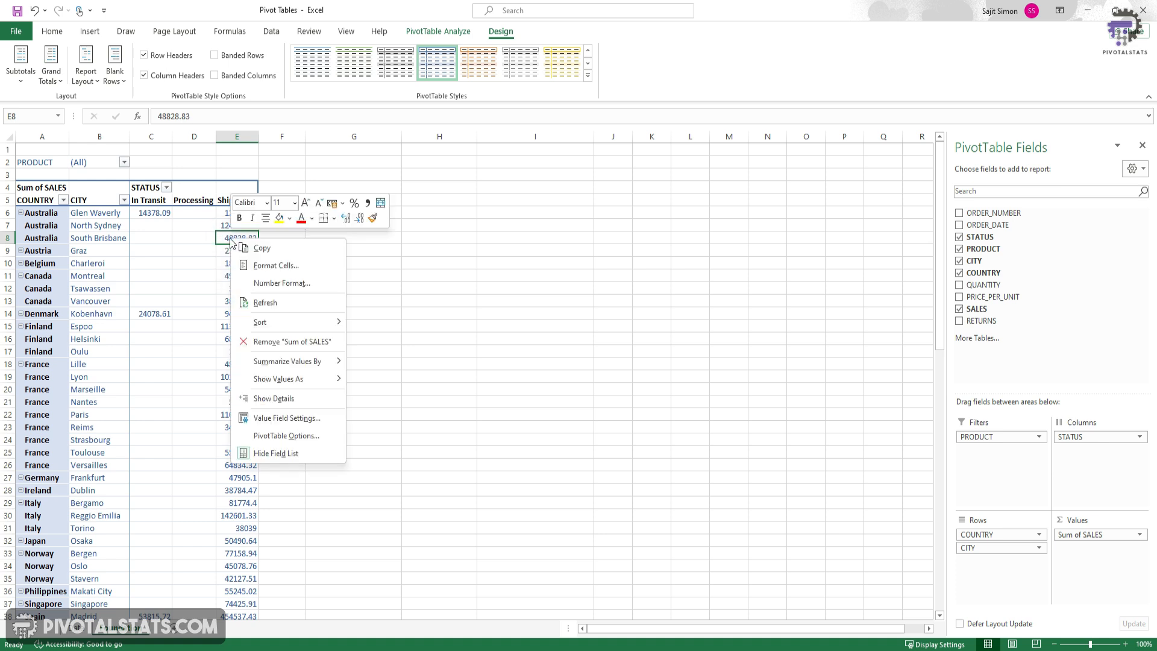
pyautogui.click(285, 327)
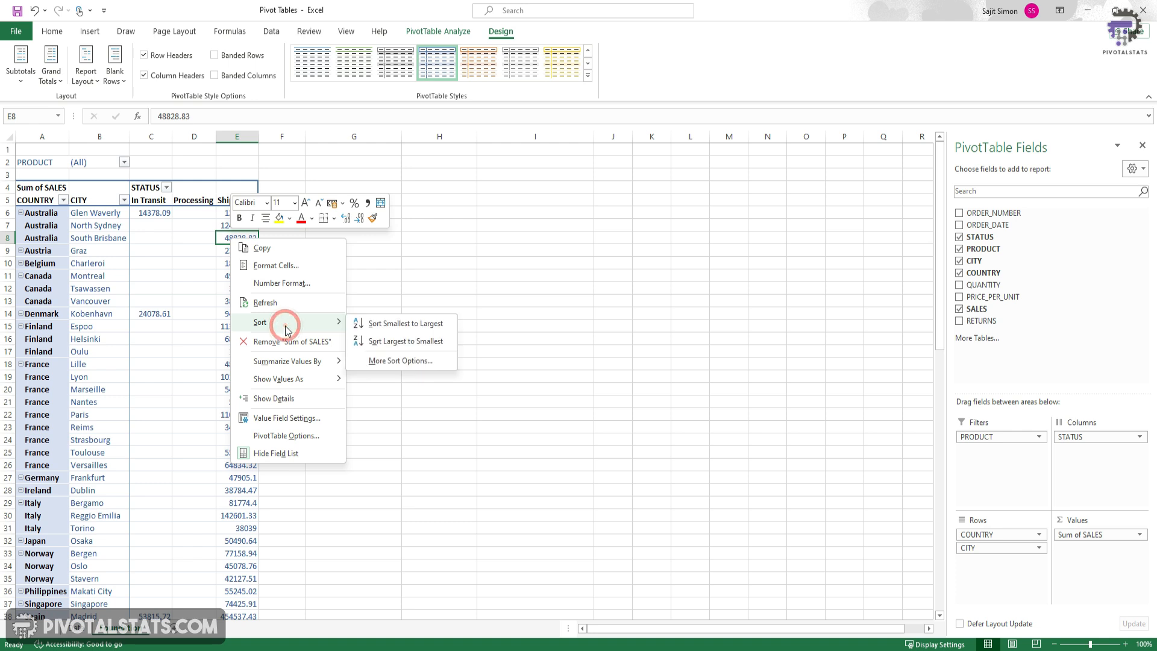
pyautogui.click(411, 364)
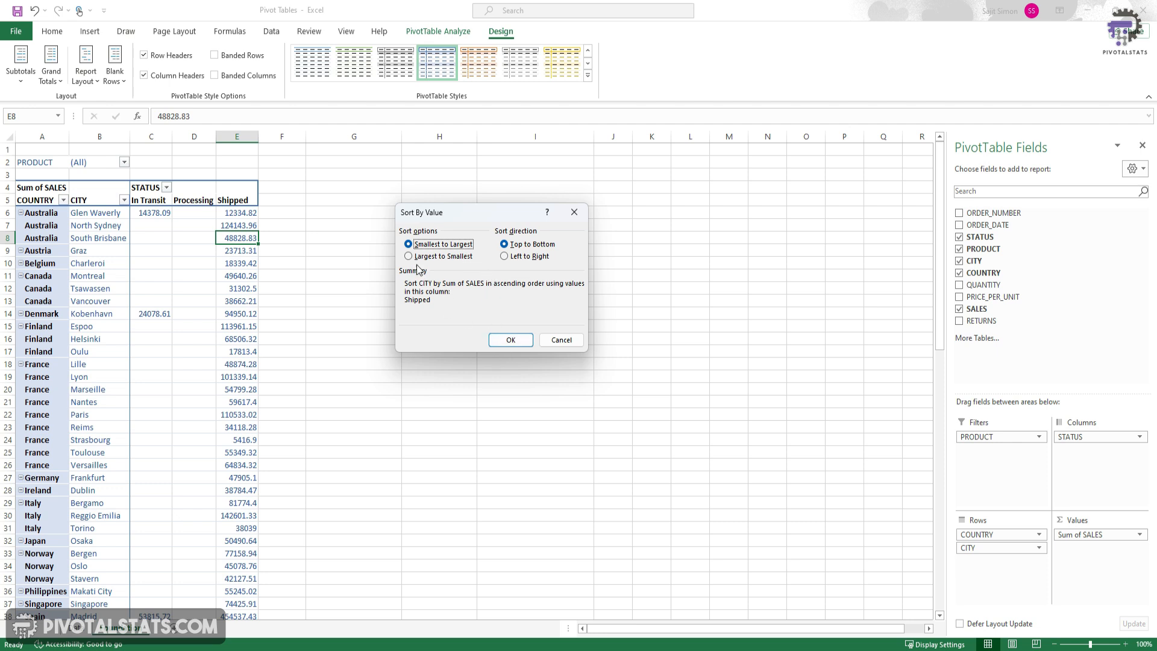
pyautogui.click(511, 340)
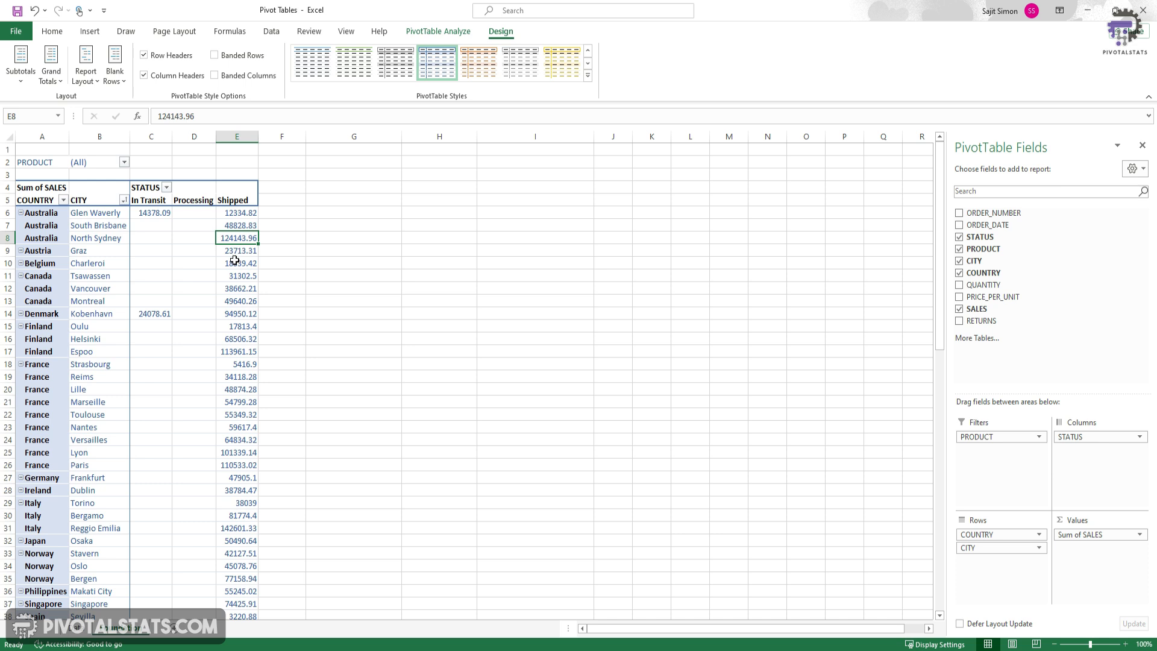
pyautogui.click(232, 194)
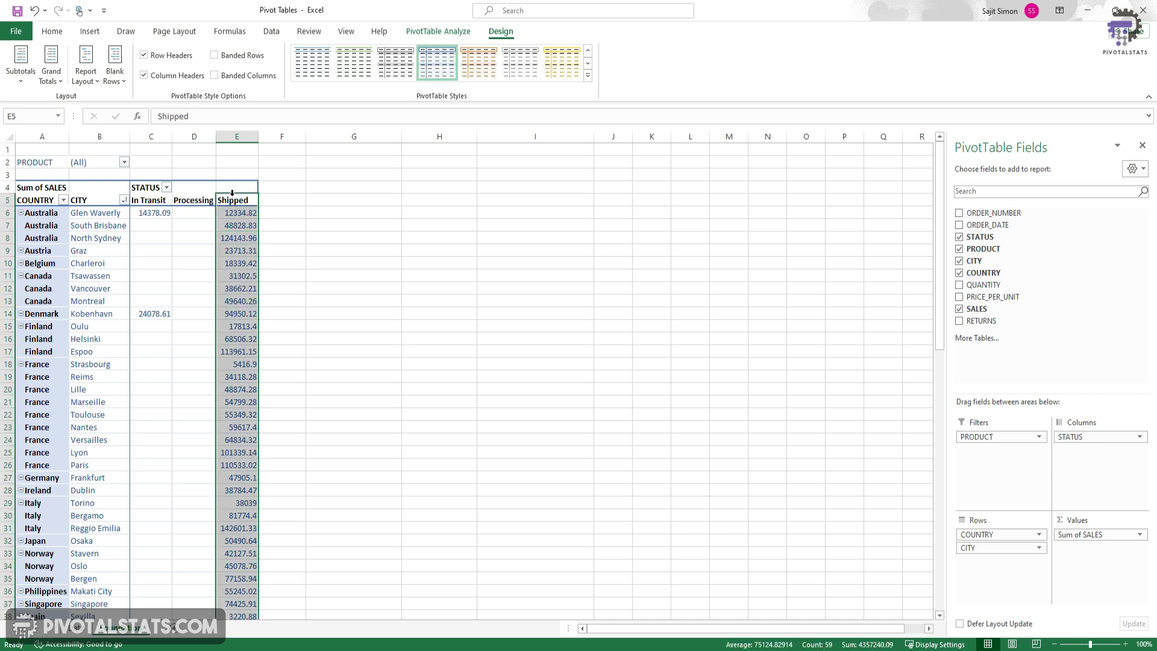
# - Sort the cities by Sum of SALES in the Processing column, smallest to largest
pyautogui.click(188, 214)
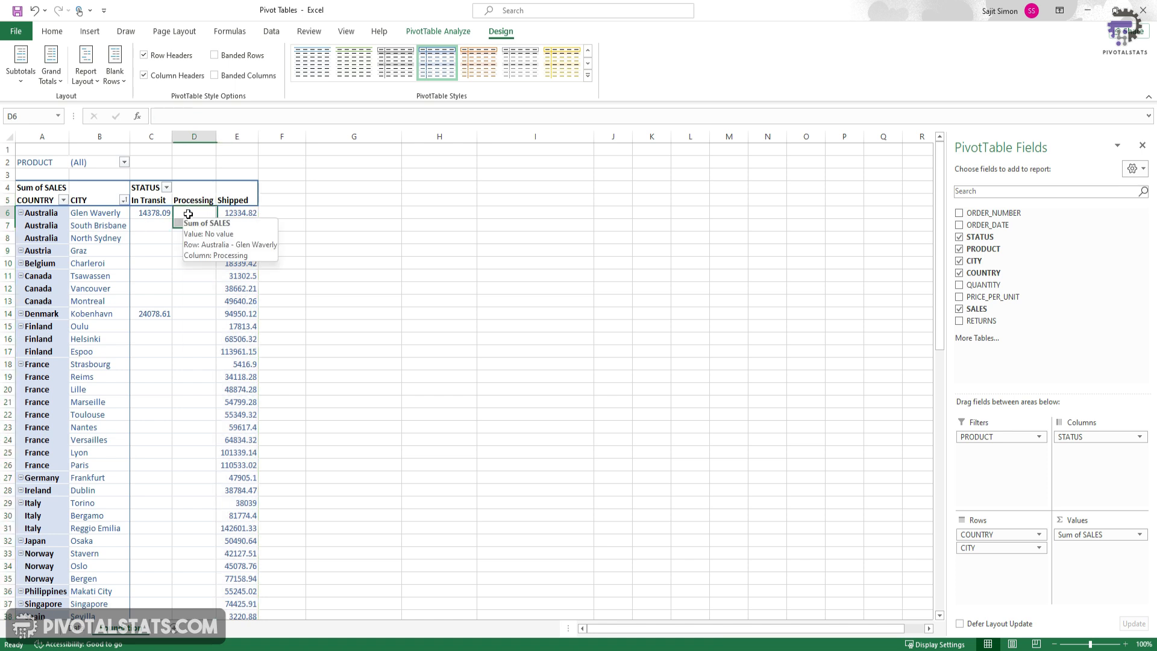
pyautogui.rightClick(188, 213)
pyautogui.moveTo(241, 302)
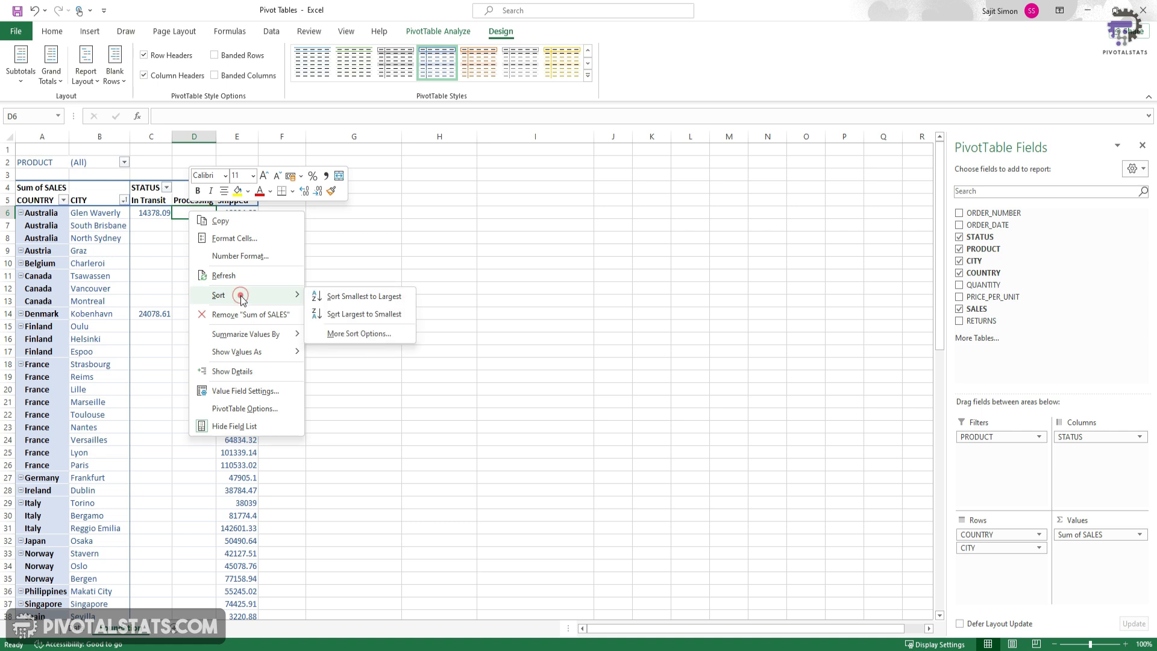
pyautogui.click(378, 299)
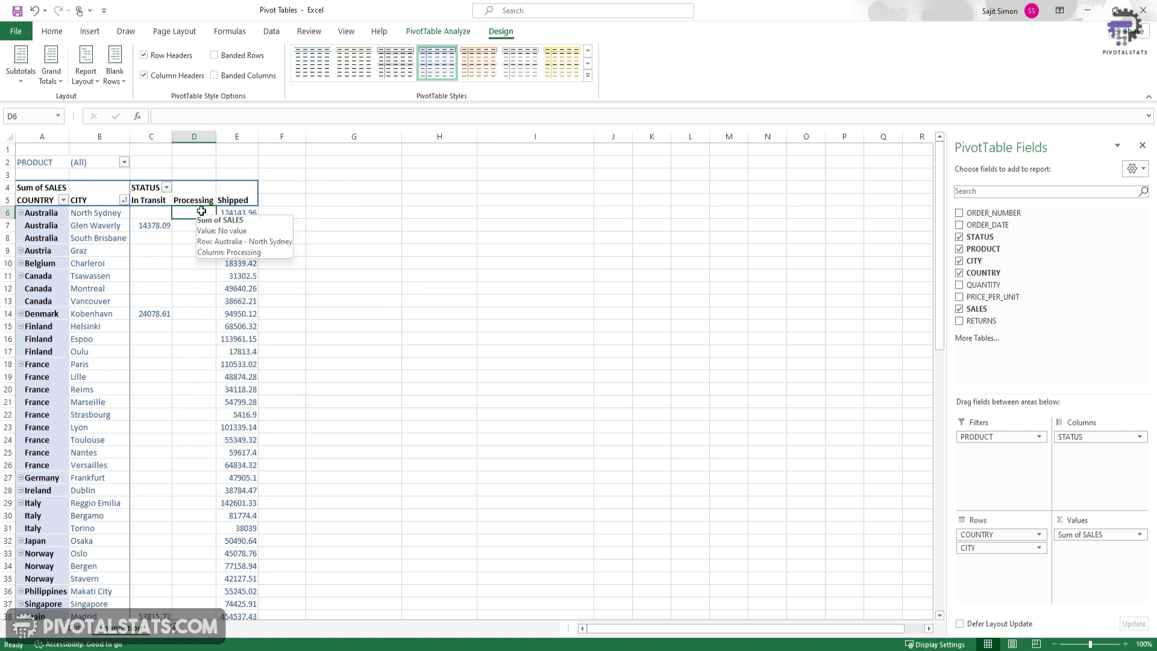
# - Sort the CITY labels from A to Z and check the city order within Australia and Canada
pyautogui.click(90, 225)
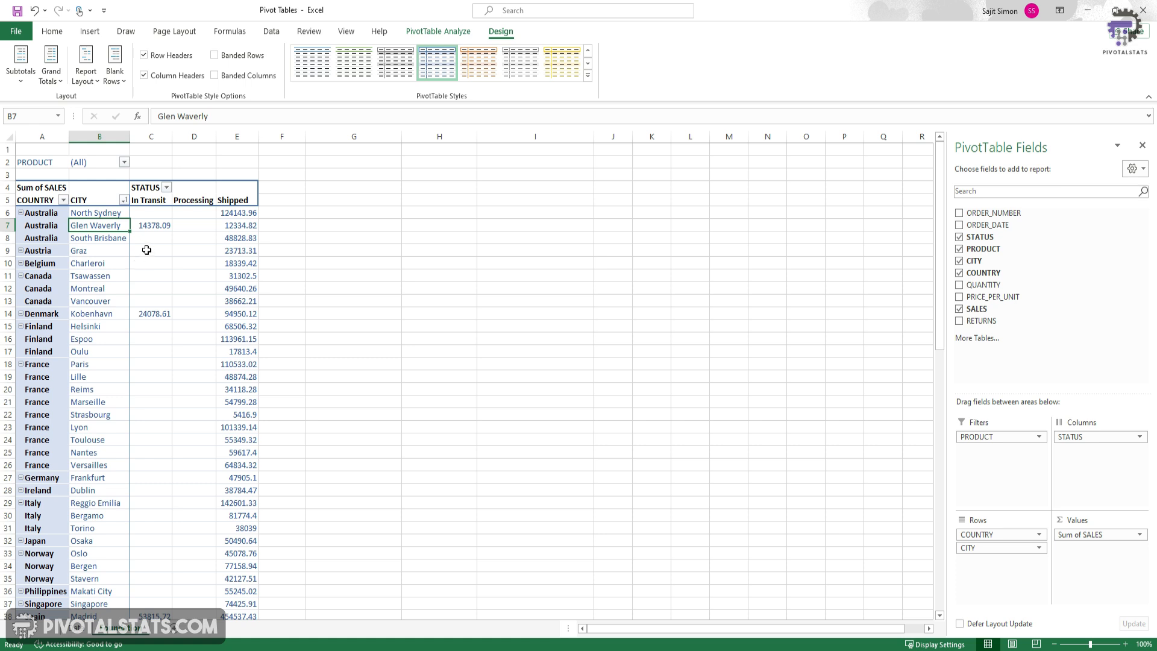
pyautogui.rightClick(96, 226)
pyautogui.moveTo(143, 294)
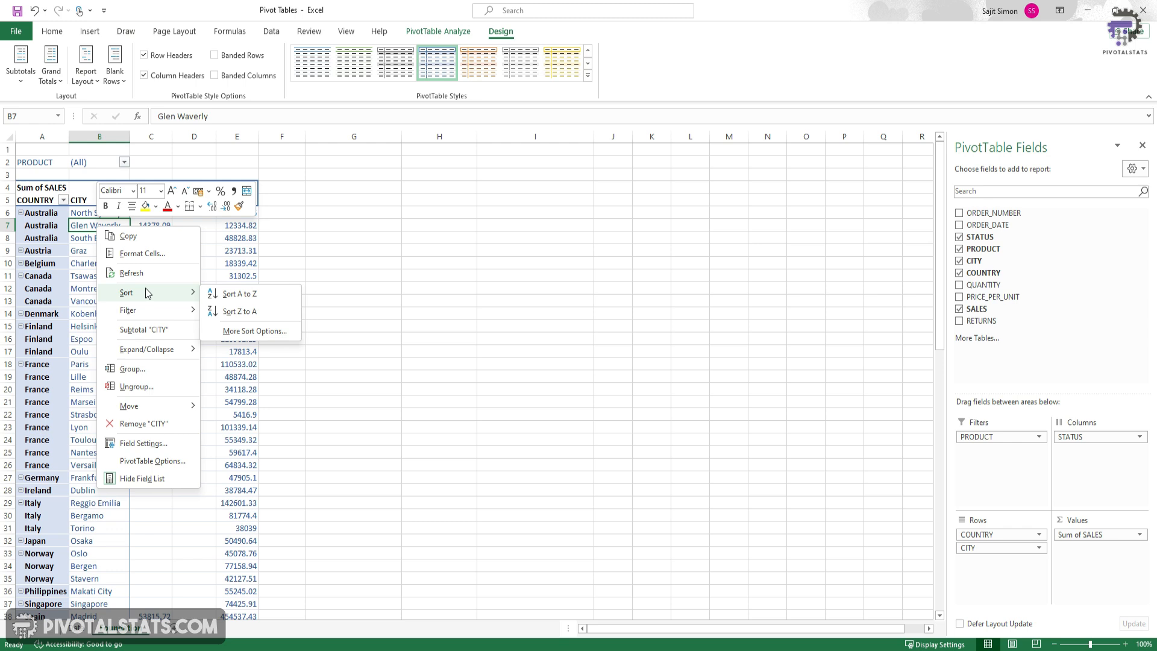
pyautogui.click(246, 298)
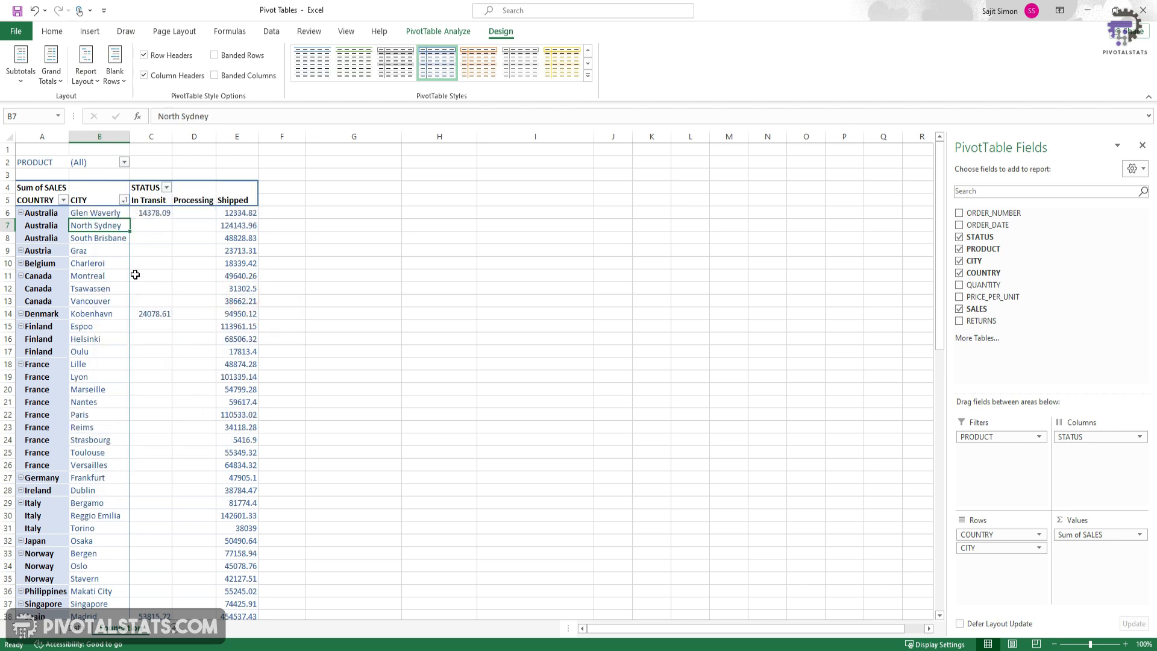
pyautogui.moveTo(100, 212); pyautogui.dragTo(49, 454)
pyautogui.moveTo(46, 214); pyautogui.dragTo(95, 240)
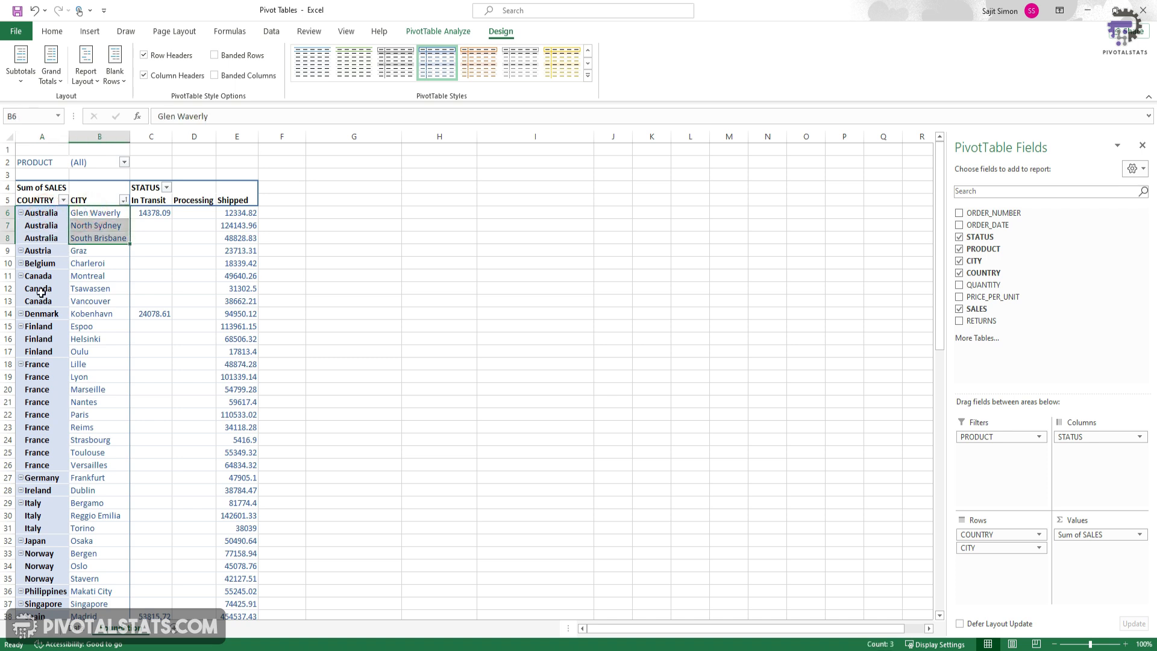
pyautogui.moveTo(48, 278); pyautogui.dragTo(95, 304)
# - Sort the CITY labels from Z to A and check the country and city columns
pyautogui.rightClick(100, 217)
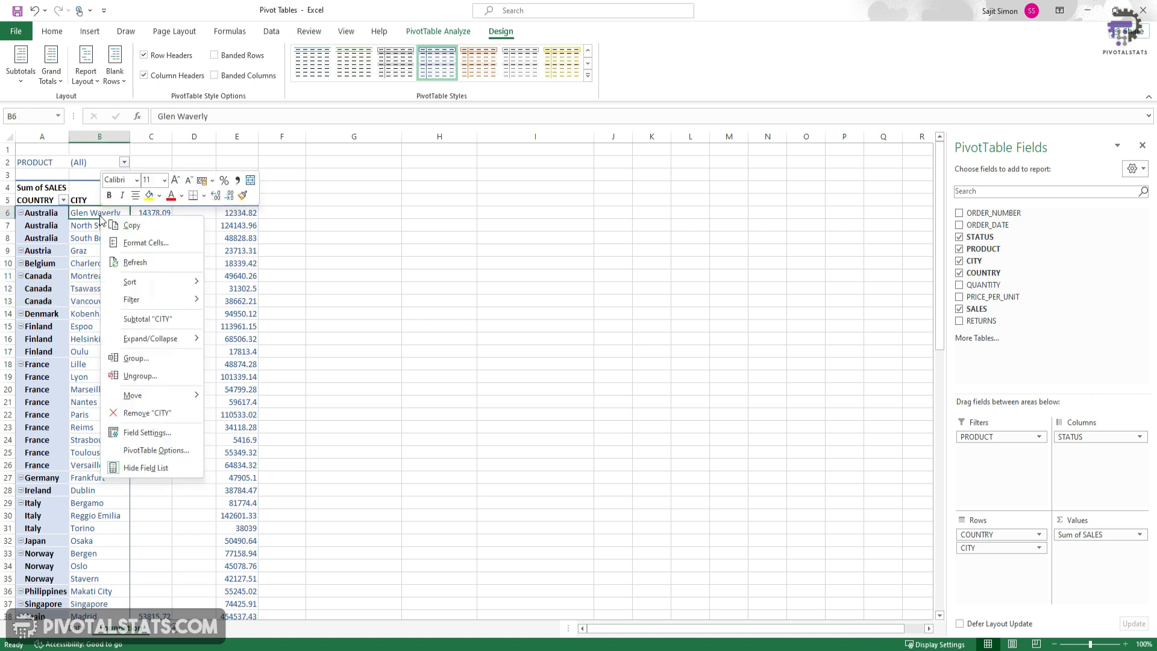
pyautogui.click(233, 302)
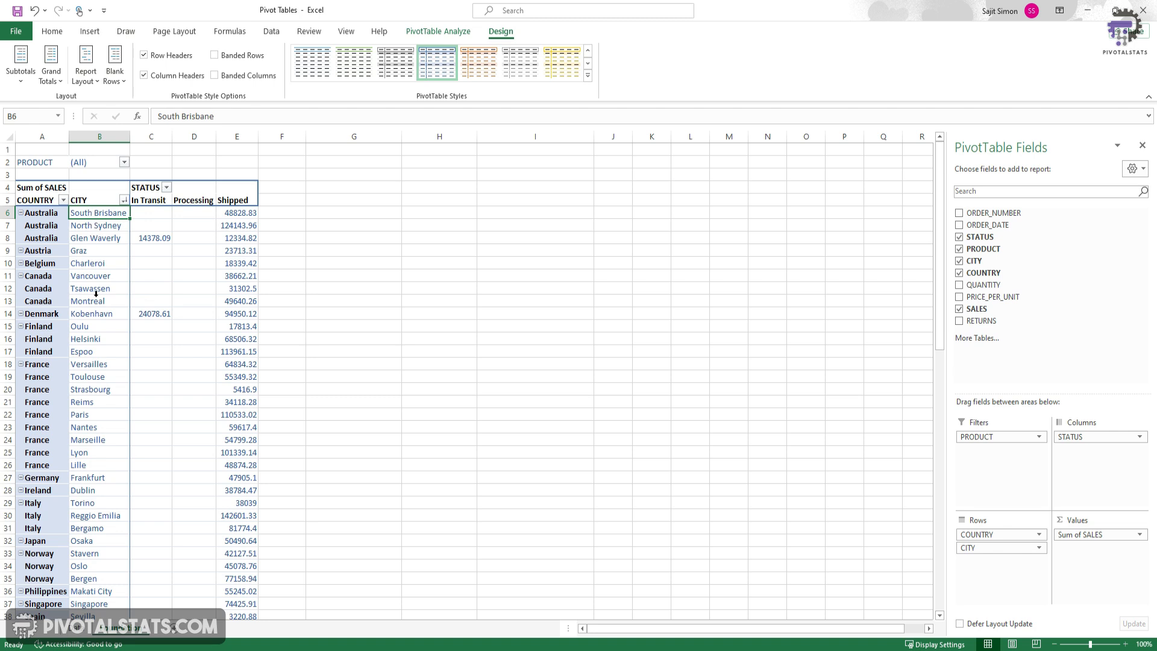
pyautogui.moveTo(45, 212); pyautogui.dragTo(40, 416)
pyautogui.click(89, 230)
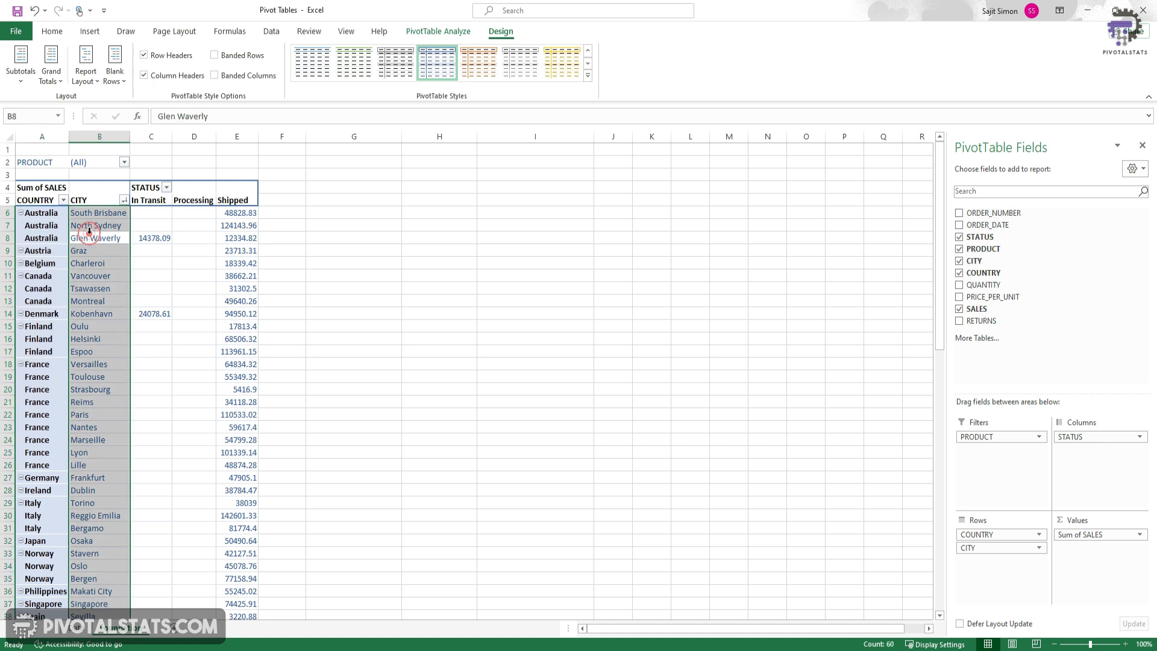
# - Sort the COUNTRY labels from Z to A
pyautogui.click(45, 212)
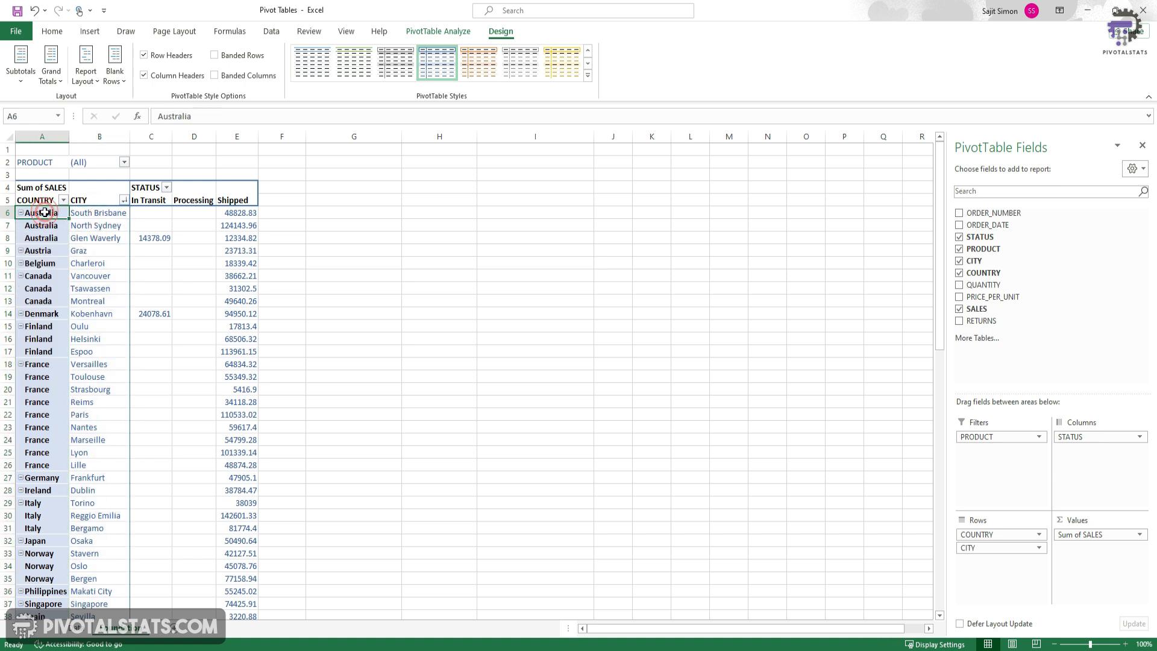
pyautogui.rightClick(45, 213)
pyautogui.click(179, 272)
pyautogui.rightClick(44, 212)
pyautogui.moveTo(101, 279)
pyautogui.click(190, 298)
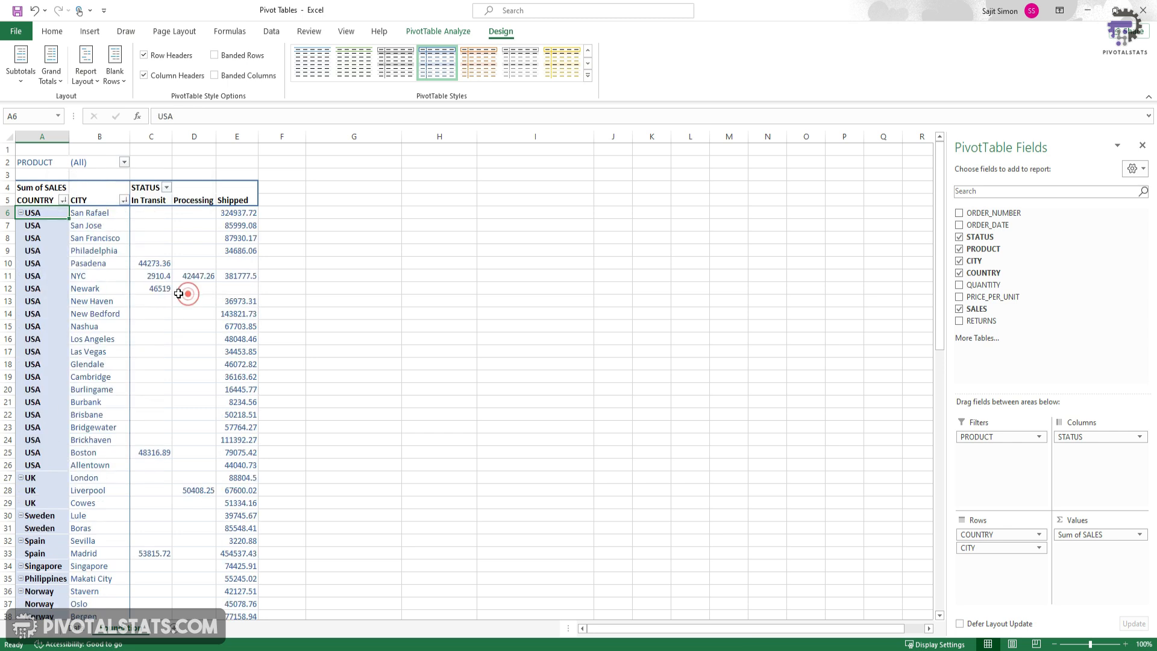
# - Sort the cities alphabetically from A to Z and check their order within USA
pyautogui.click(48, 213)
pyautogui.moveTo(49, 213); pyautogui.dragTo(48, 427)
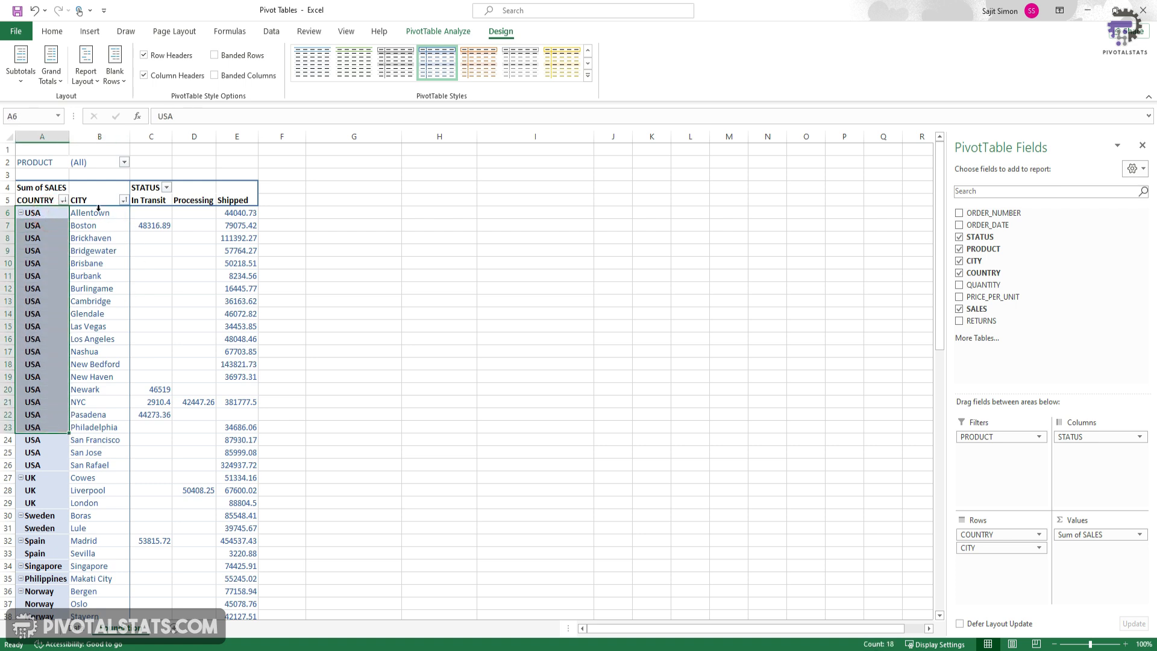
pyautogui.moveTo(98, 215); pyautogui.dragTo(103, 453)
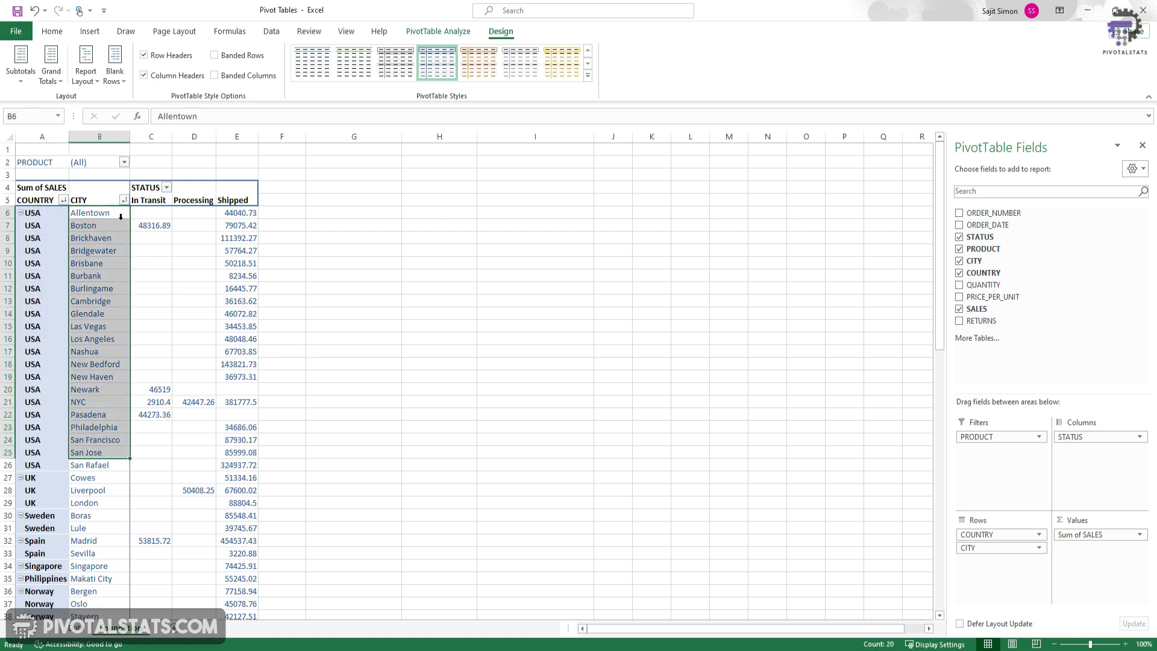
# - Turn on grand totals for both rows and columns of the PivotTable
pyautogui.click(249, 228)
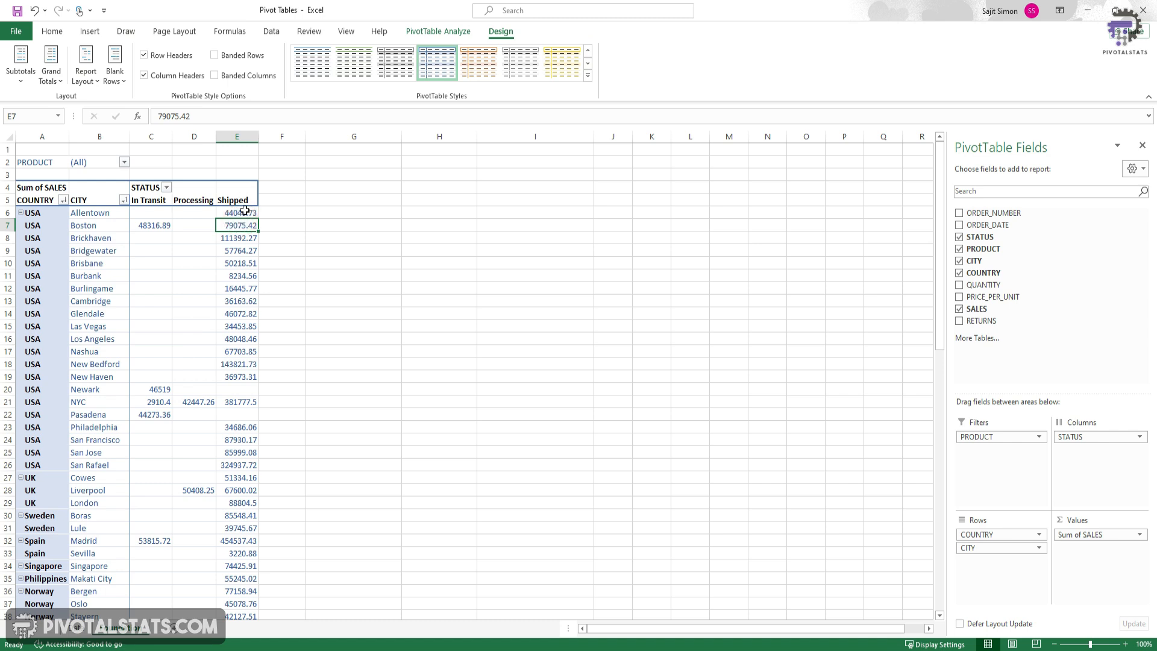
pyautogui.click(52, 71)
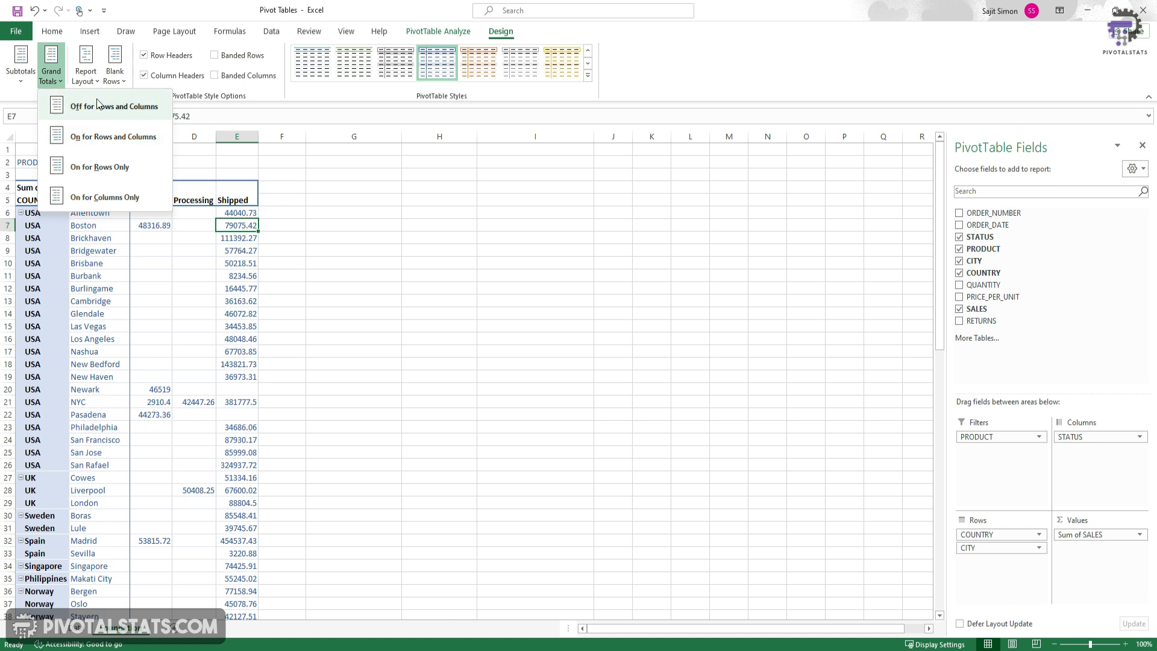
pyautogui.click(100, 138)
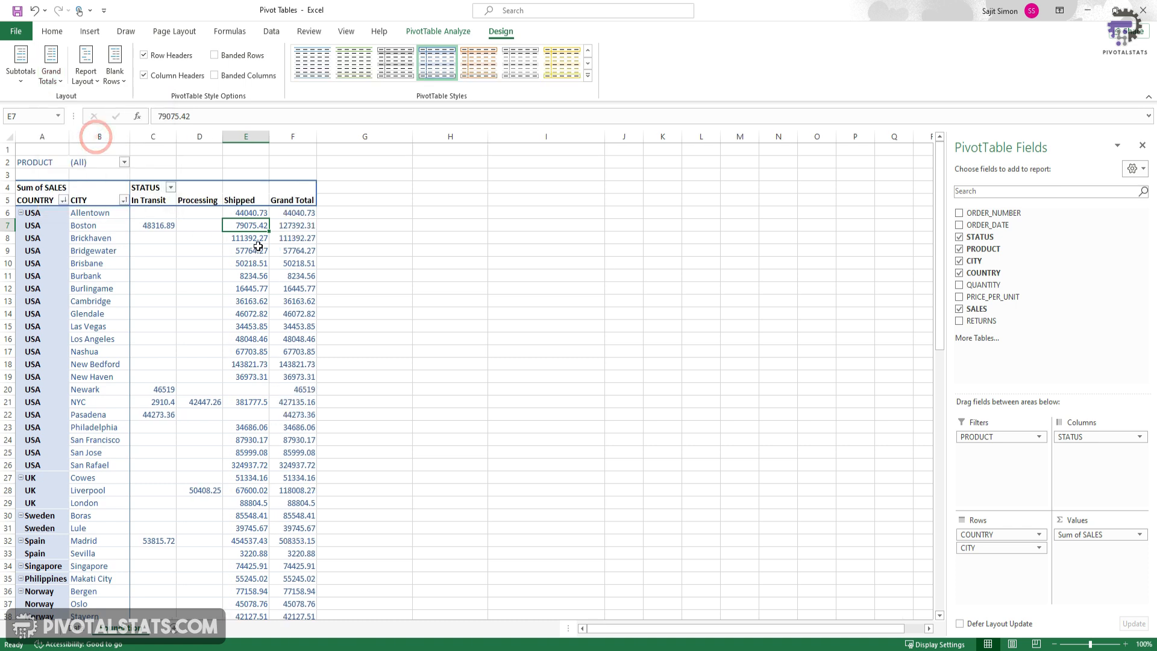
# - Check the status values in the Allentown row and sort the cities by the Grand Total column, smallest to largest
pyautogui.click(158, 212)
pyautogui.click(208, 212)
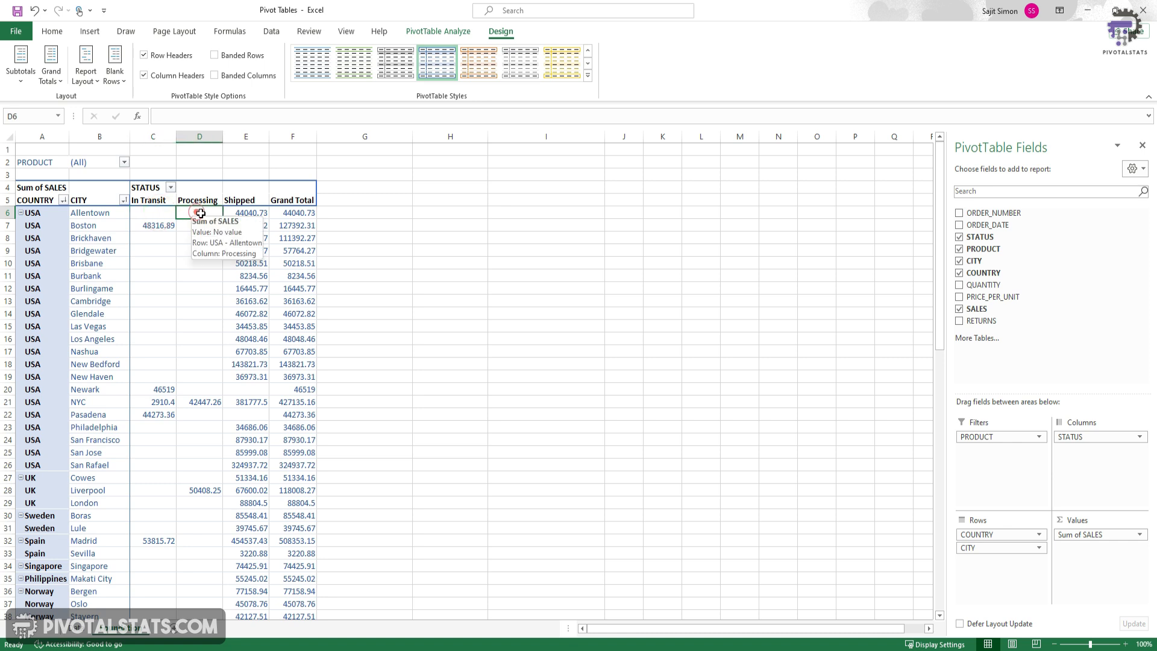
pyautogui.click(238, 214)
pyautogui.click(290, 216)
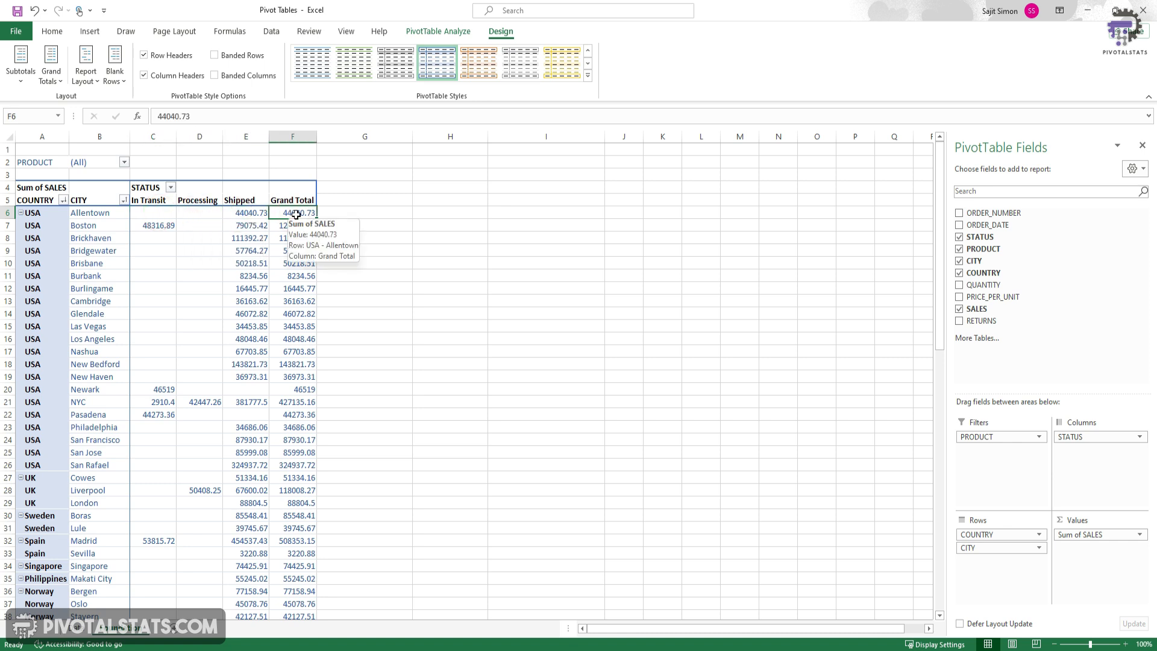
pyautogui.rightClick(297, 217)
pyautogui.click(328, 303)
pyautogui.click(456, 300)
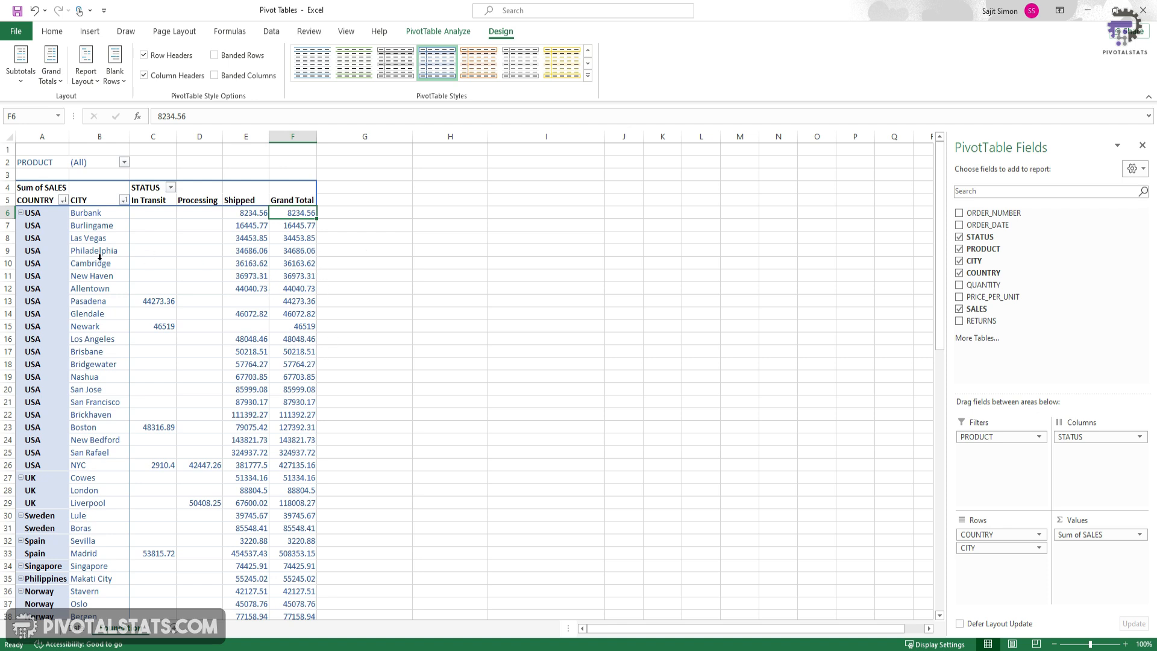
# - Apply a label filter on COUNTRY that keeps labels containing "Swe", so only Sweden is listed
pyautogui.click(63, 201)
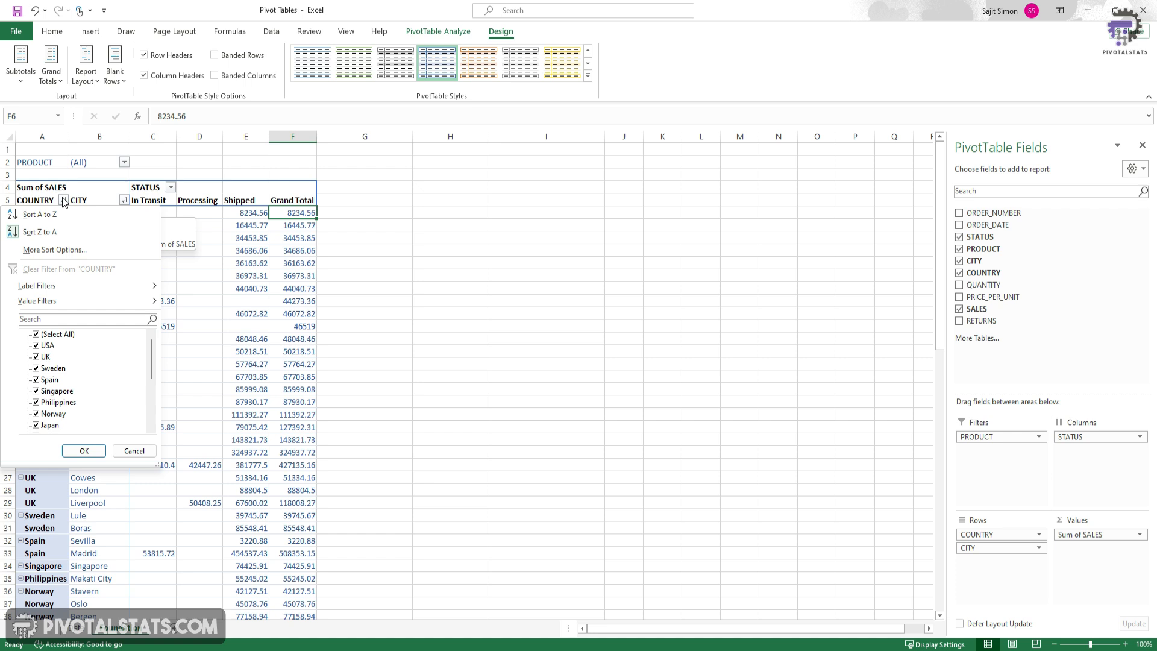
pyautogui.moveTo(84, 286)
pyautogui.click(161, 284)
pyautogui.click(63, 200)
pyautogui.moveTo(139, 285)
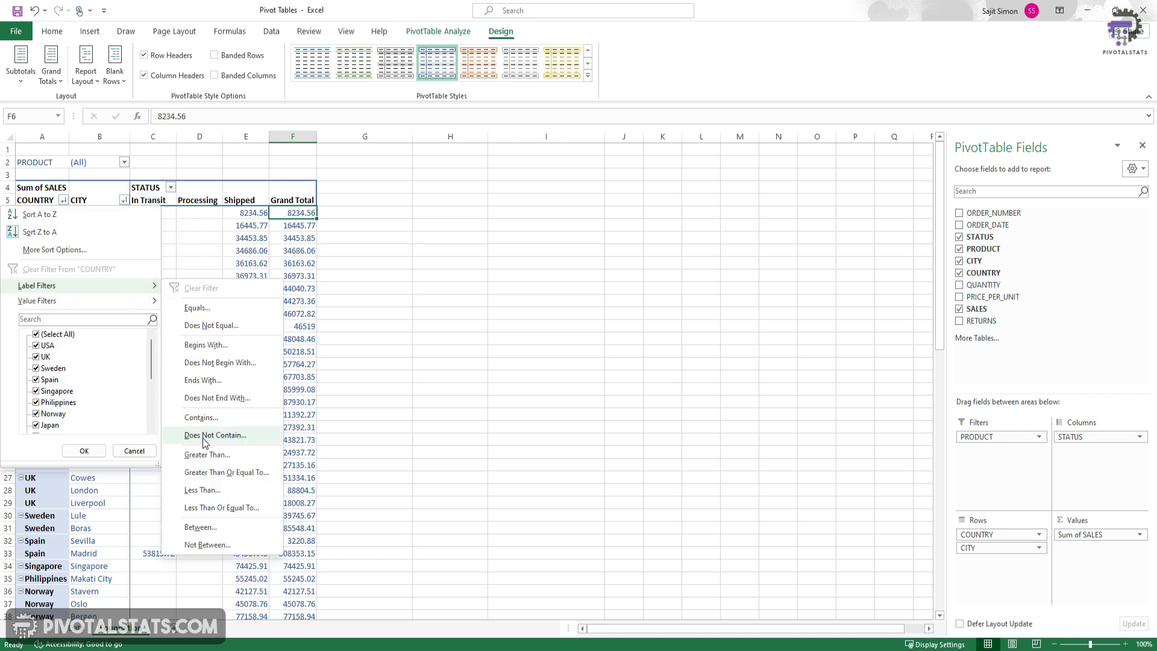
pyautogui.click(205, 416)
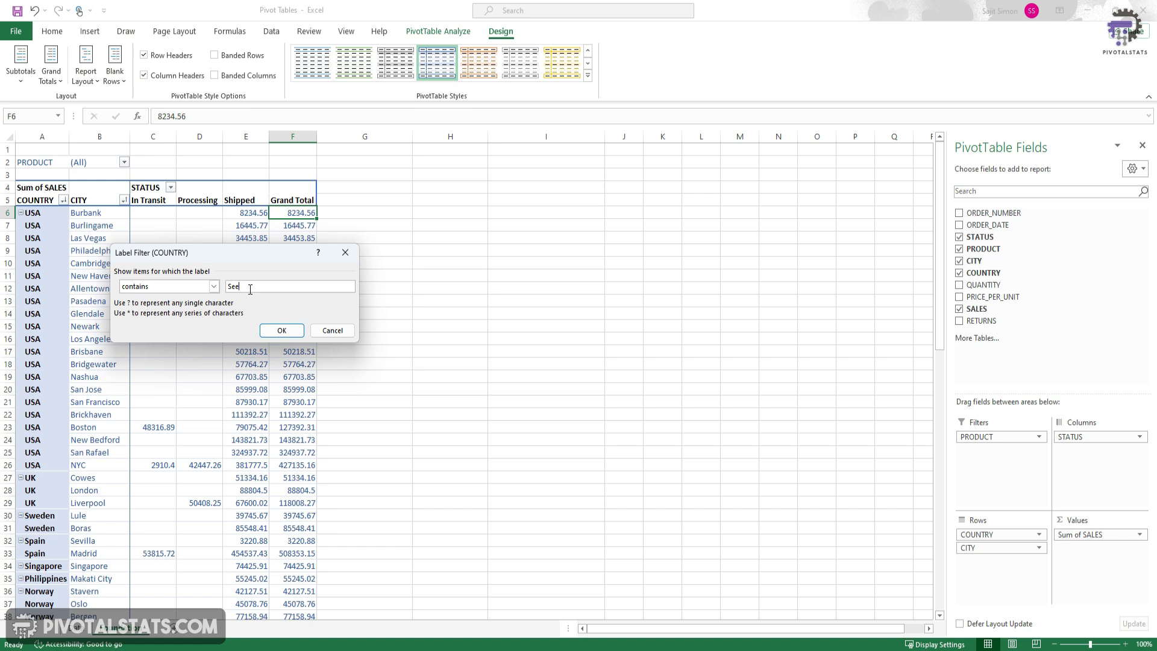
pyautogui.click(281, 330)
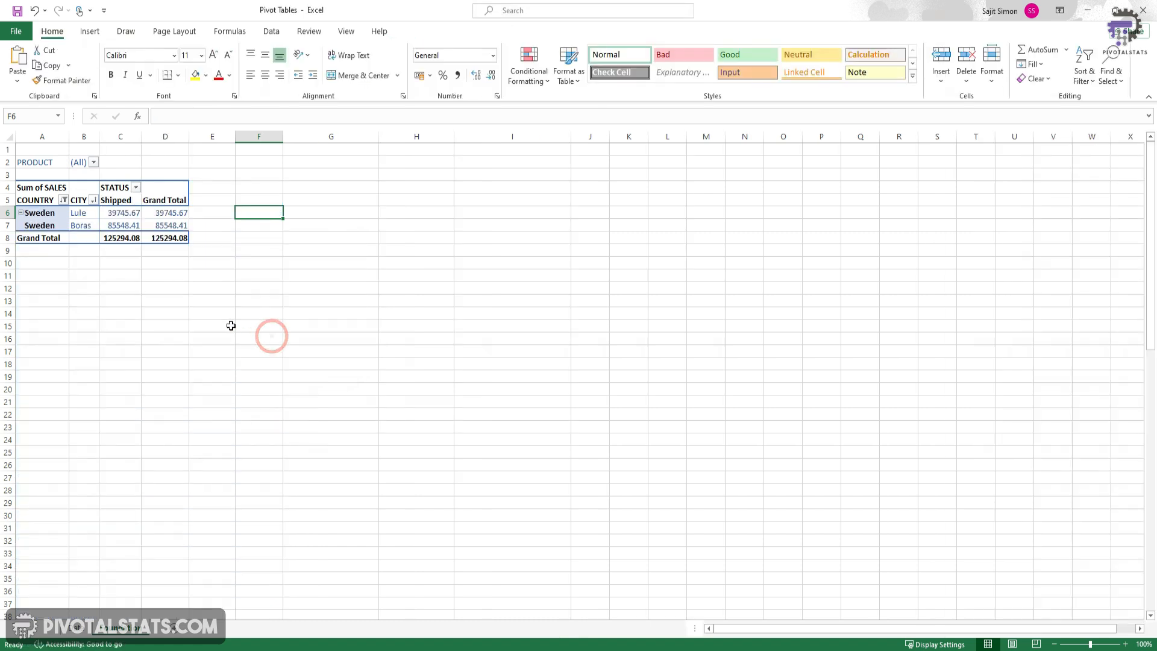
# - Clear the label filter from the COUNTRY field
pyautogui.click(64, 201)
pyautogui.click(113, 285)
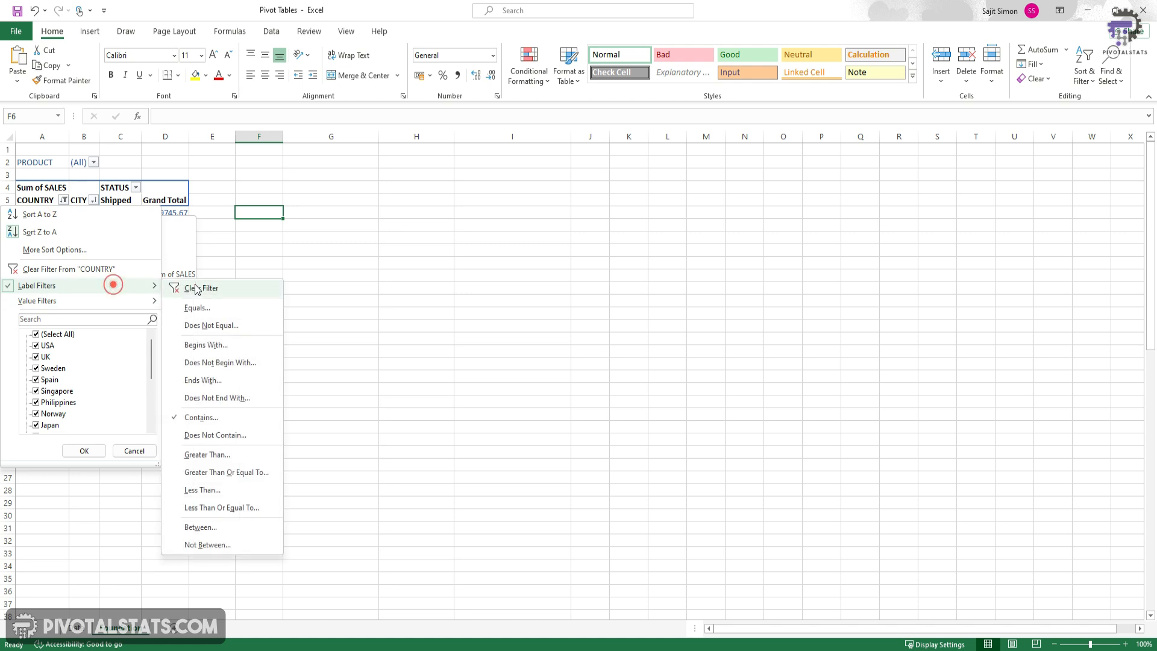
pyautogui.click(205, 289)
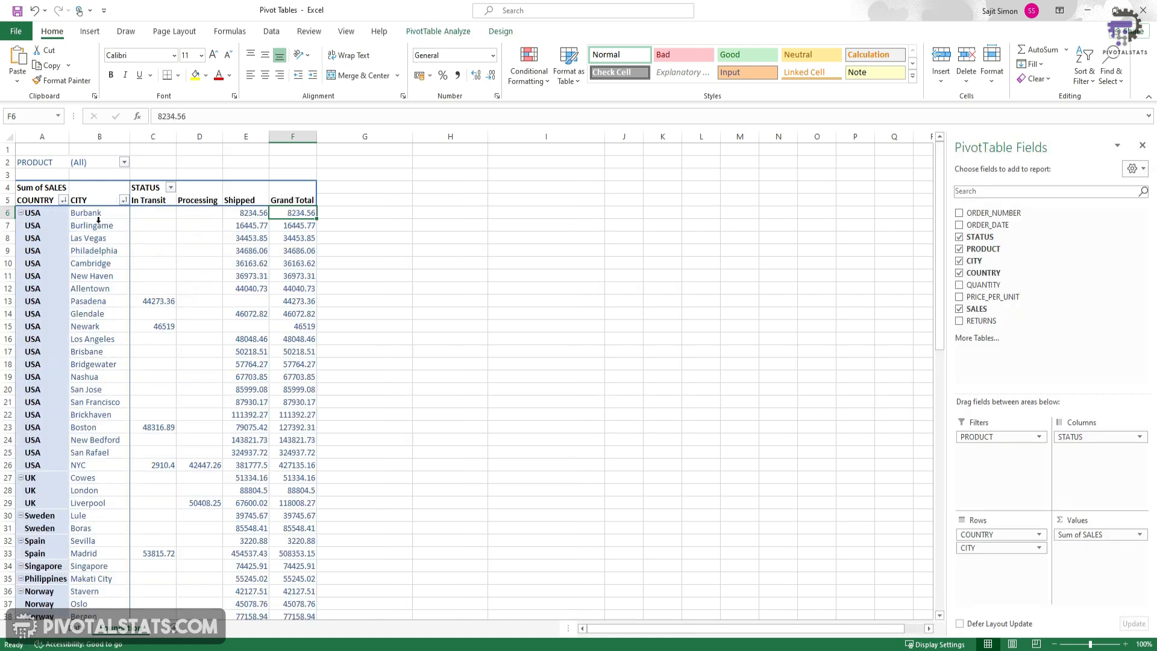
# - Try a value filter on CITY for Sum of SALES greater than 16000, and clear the filter from CITY
pyautogui.click(124, 200)
pyautogui.moveTo(119, 306)
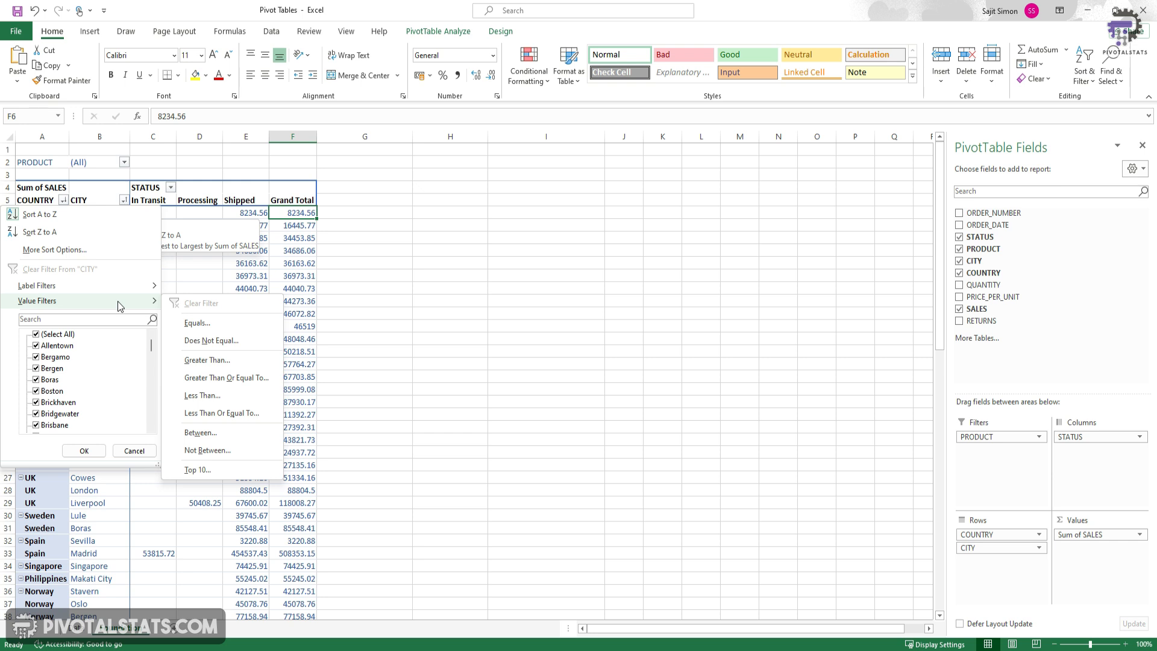
pyautogui.click(207, 359)
pyautogui.write('16000')
pyautogui.press('Return')
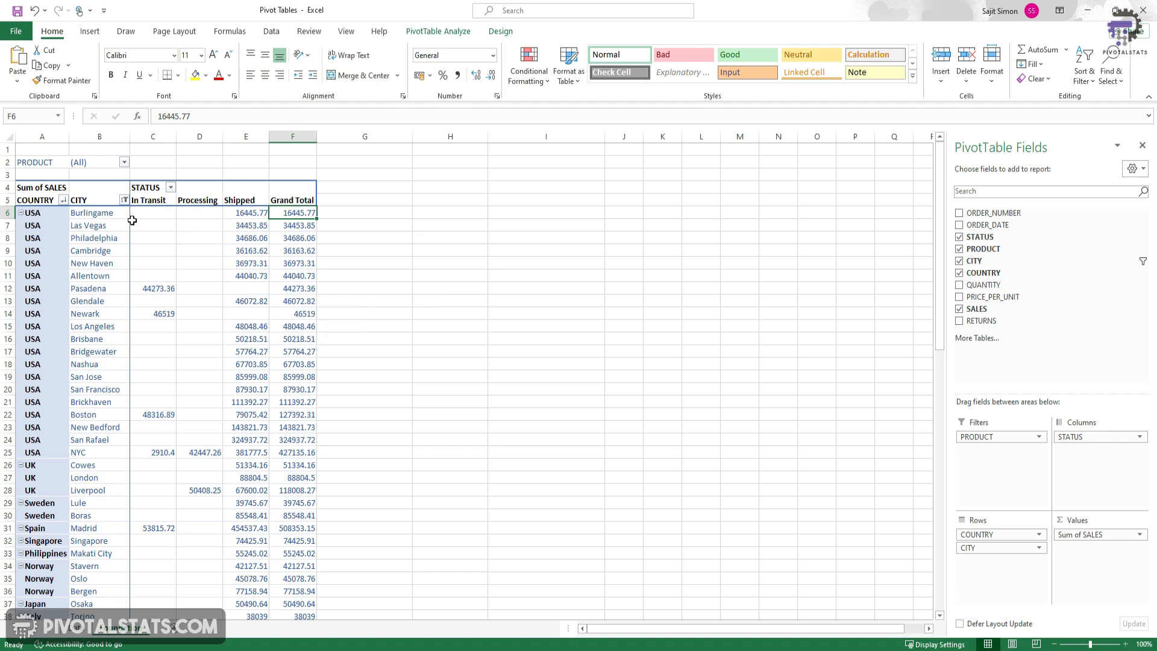
pyautogui.click(124, 201)
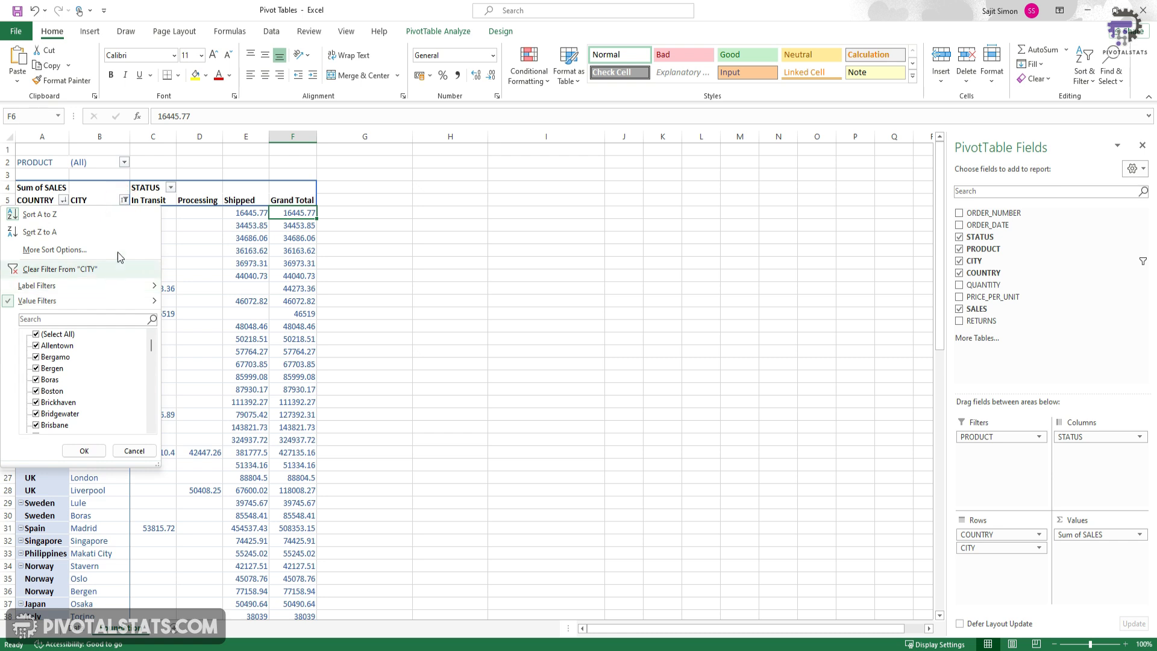
pyautogui.click(88, 270)
# - Filter CITY to the top 20 items by Sum of SALES and check the filtered city list
pyautogui.click(124, 201)
pyautogui.click(124, 301)
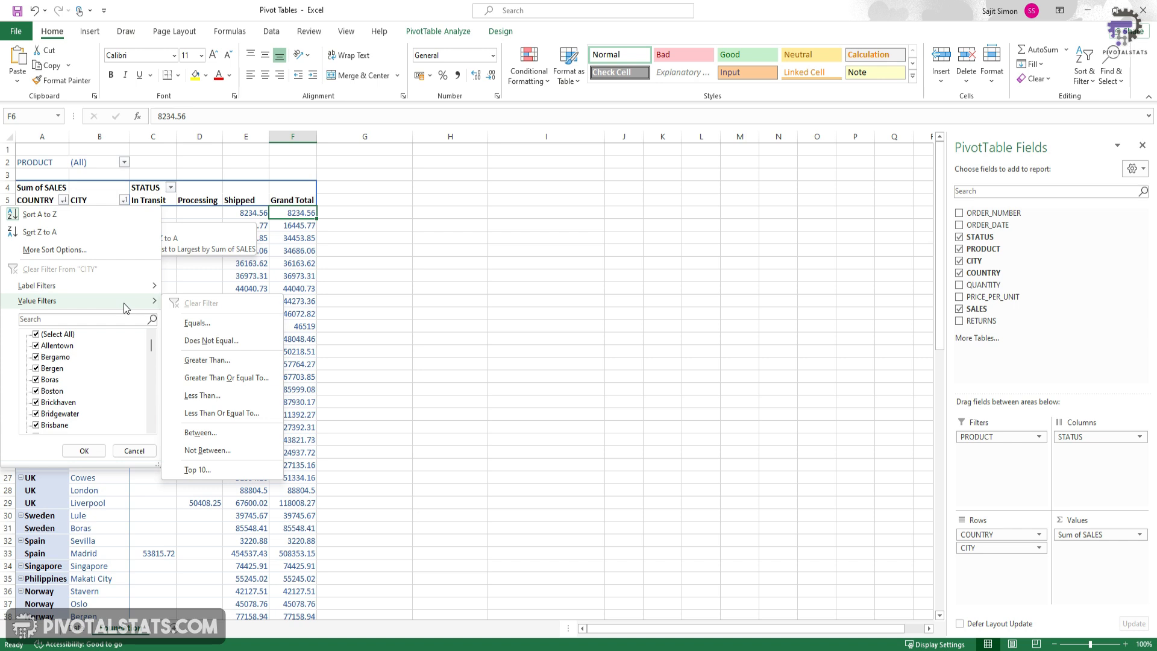
pyautogui.click(211, 476)
pyautogui.click(198, 296)
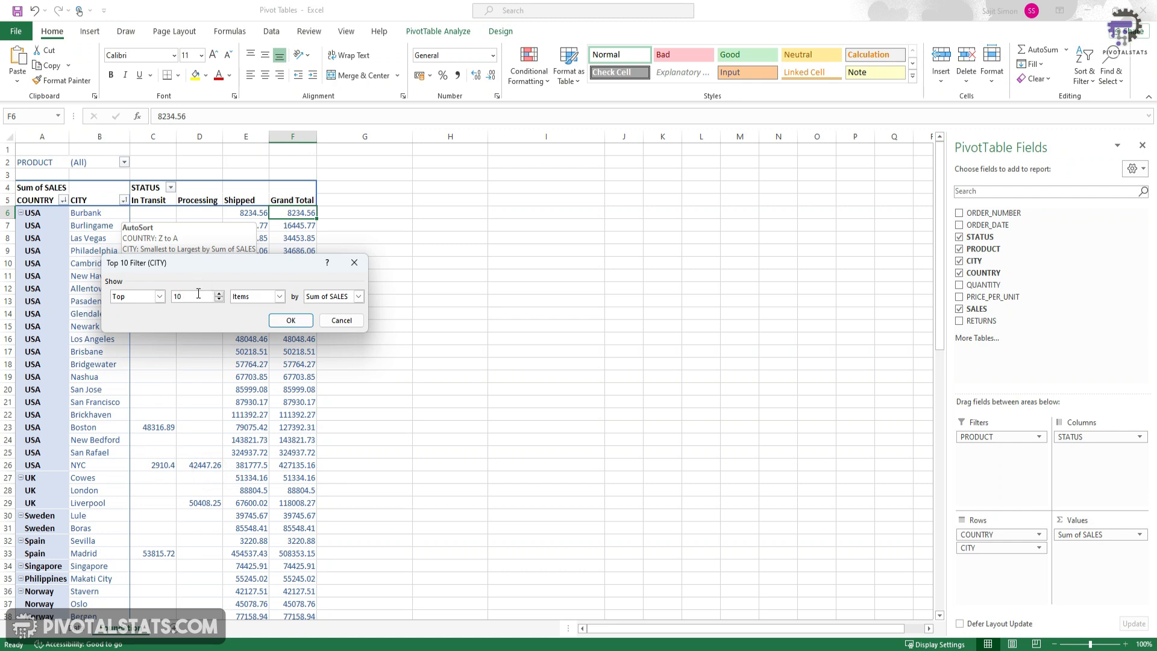
pyautogui.doubleClick(194, 297)
pyautogui.doubleClick(187, 297)
pyautogui.write('20')
pyautogui.click(337, 295)
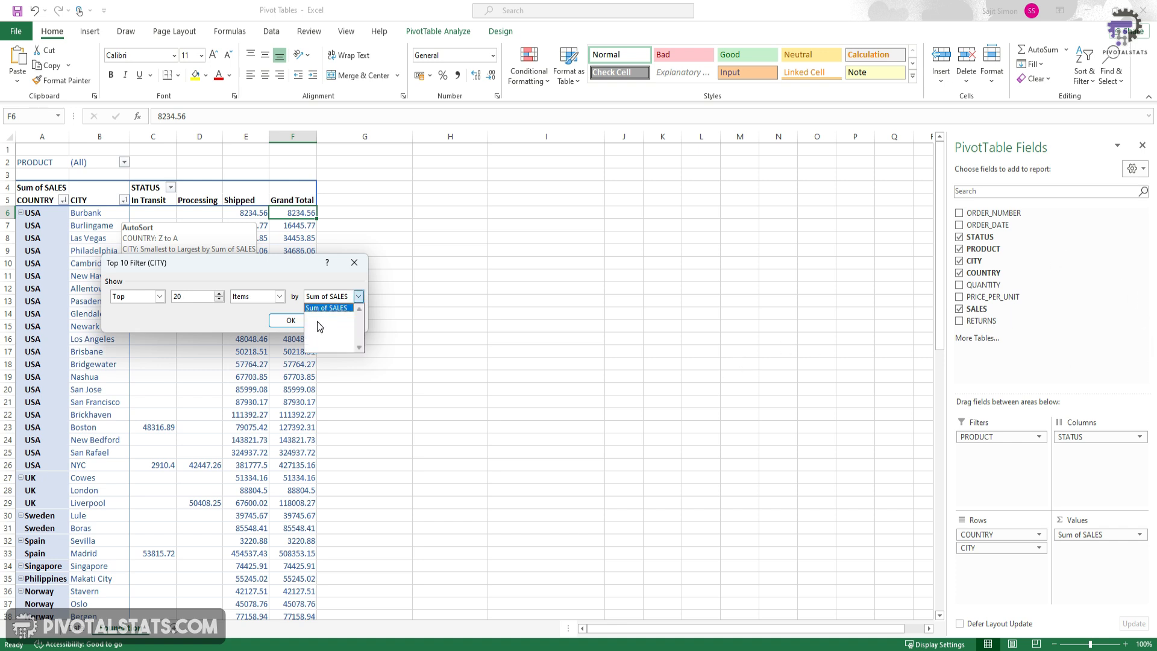
pyautogui.click(271, 266)
pyautogui.click(363, 296)
pyautogui.click(300, 275)
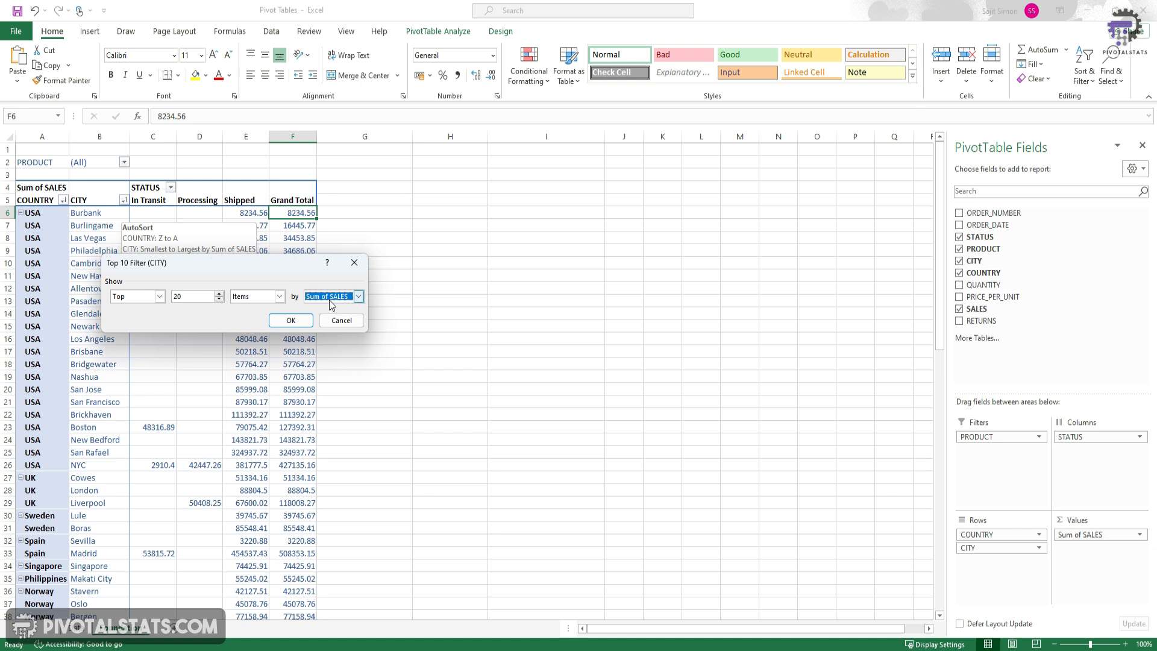
pyautogui.click(289, 321)
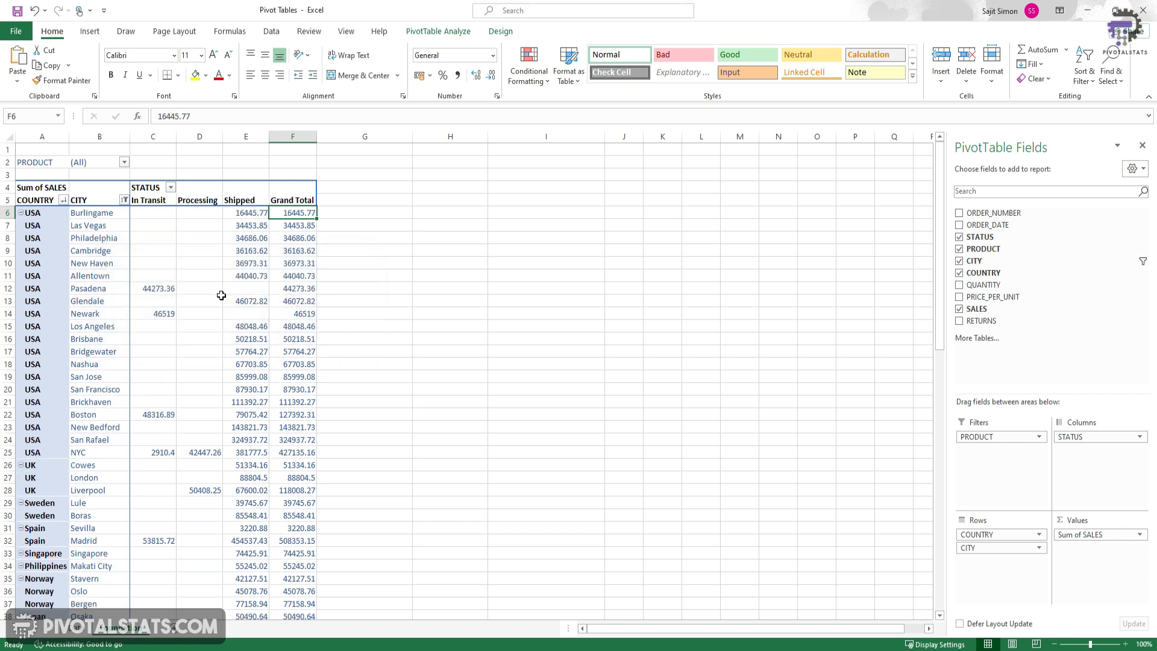
pyautogui.scroll(-11, 157, 253)
pyautogui.scroll(11, 155, 255)
pyautogui.moveTo(89, 215); pyautogui.dragTo(91, 427)
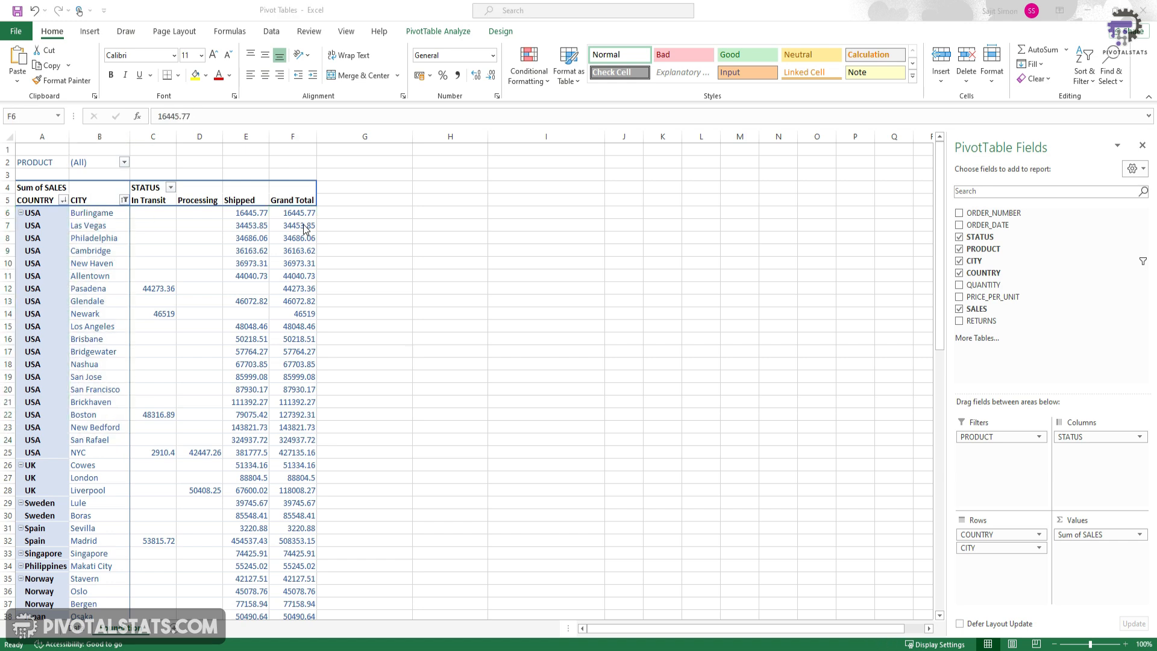
pyautogui.click(302, 218)
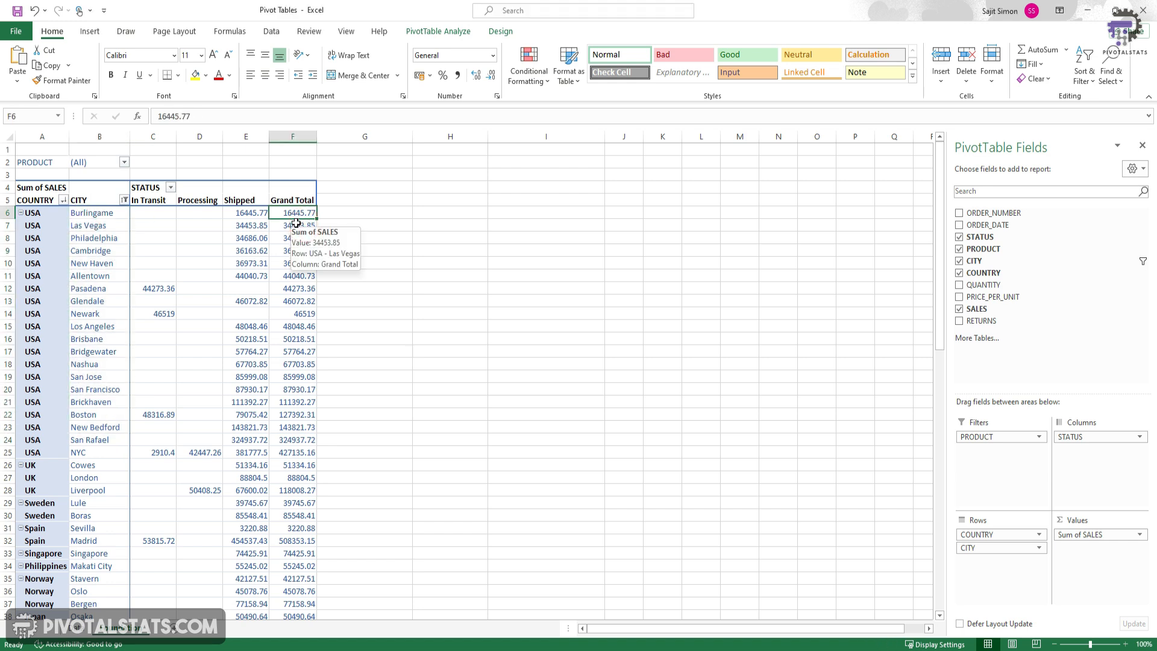
pyautogui.moveTo(293, 244)
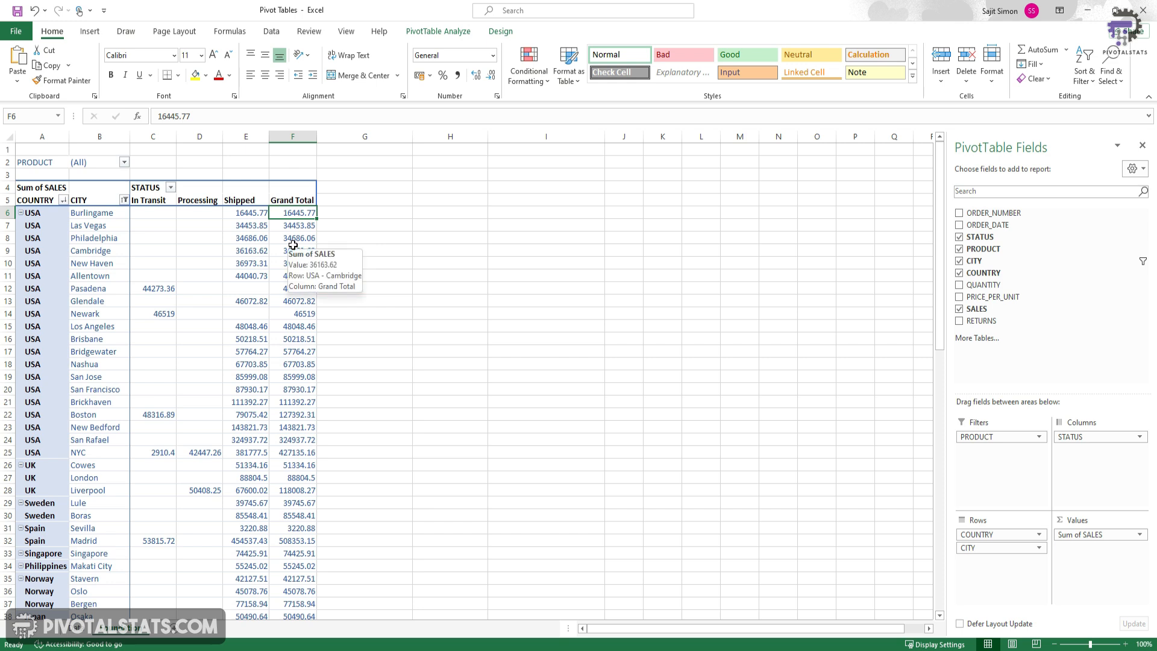
pyautogui.click(291, 239)
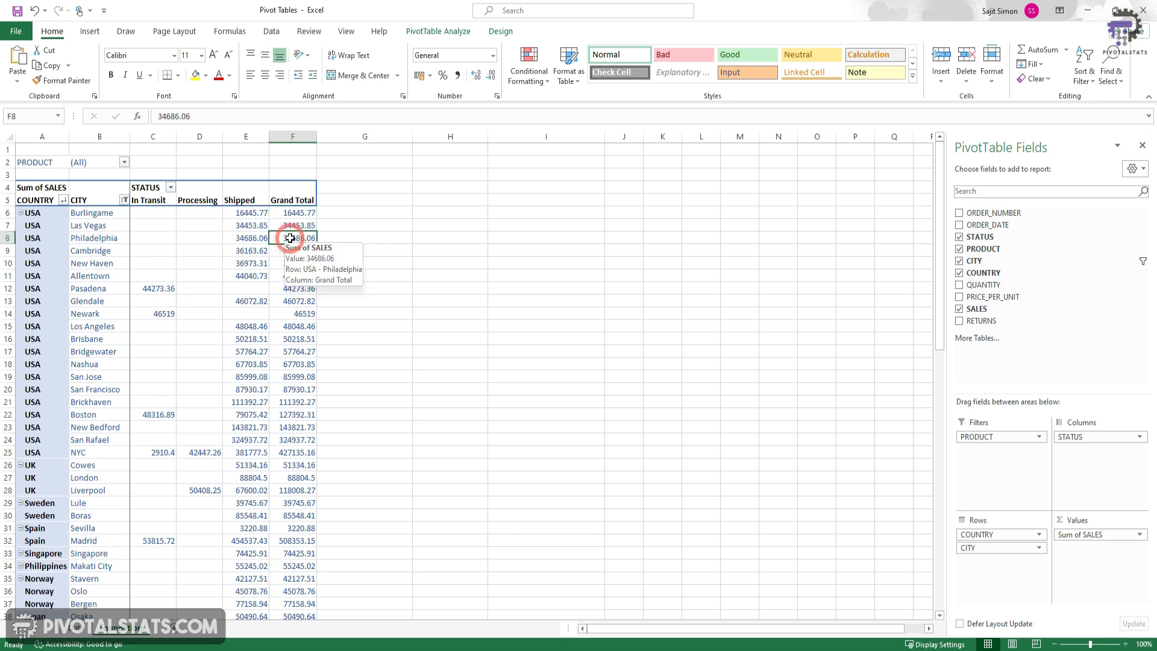
pyautogui.click(259, 239)
pyautogui.click(290, 238)
pyautogui.click(260, 238)
# - Set the number format of the Sum of SALES values to Number with a thousands separator and 0 decimal places
pyautogui.click(295, 238)
pyautogui.rightClick(297, 240)
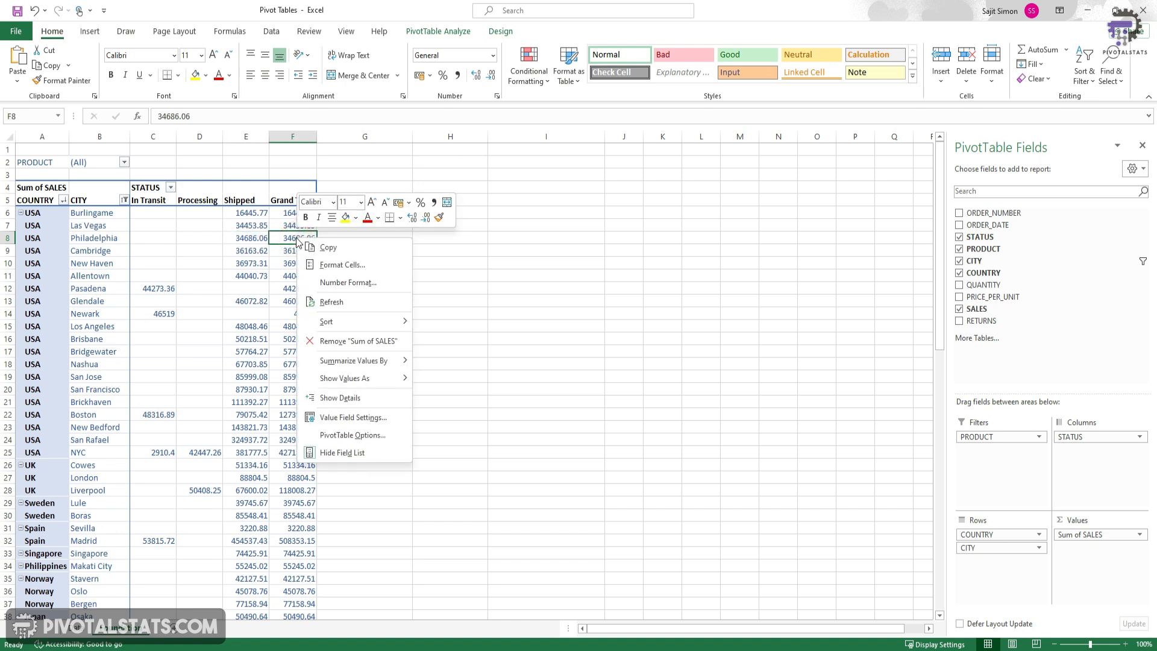
pyautogui.click(363, 287)
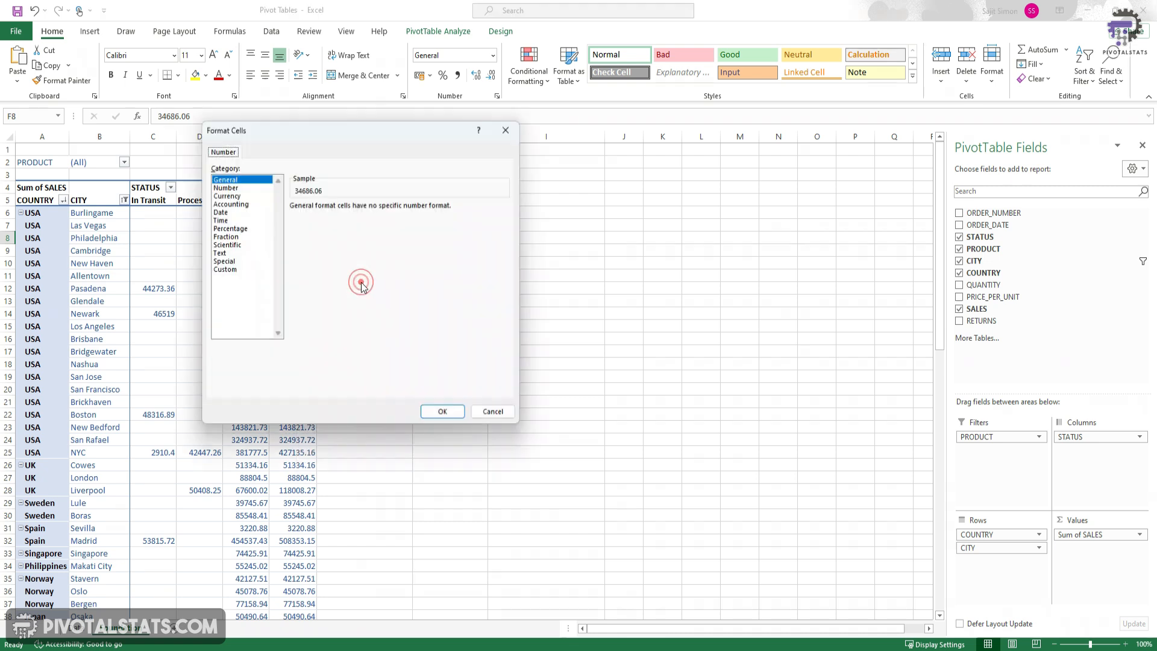
pyautogui.click(240, 188)
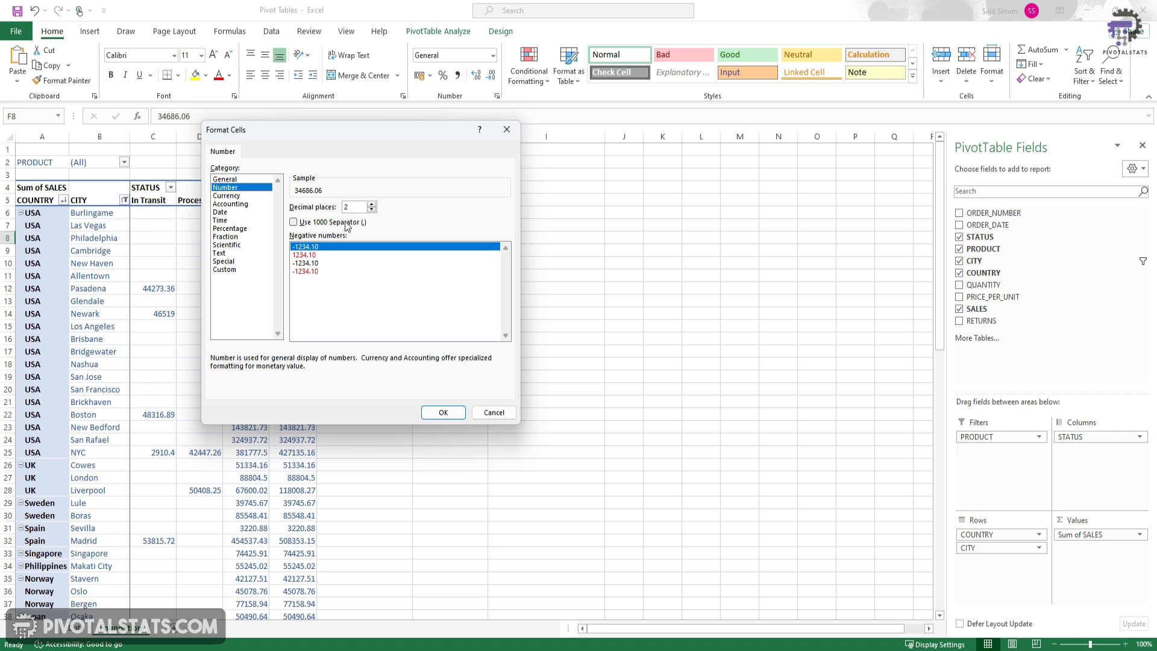
pyautogui.click(293, 222)
pyautogui.click(371, 210)
pyautogui.click(373, 210)
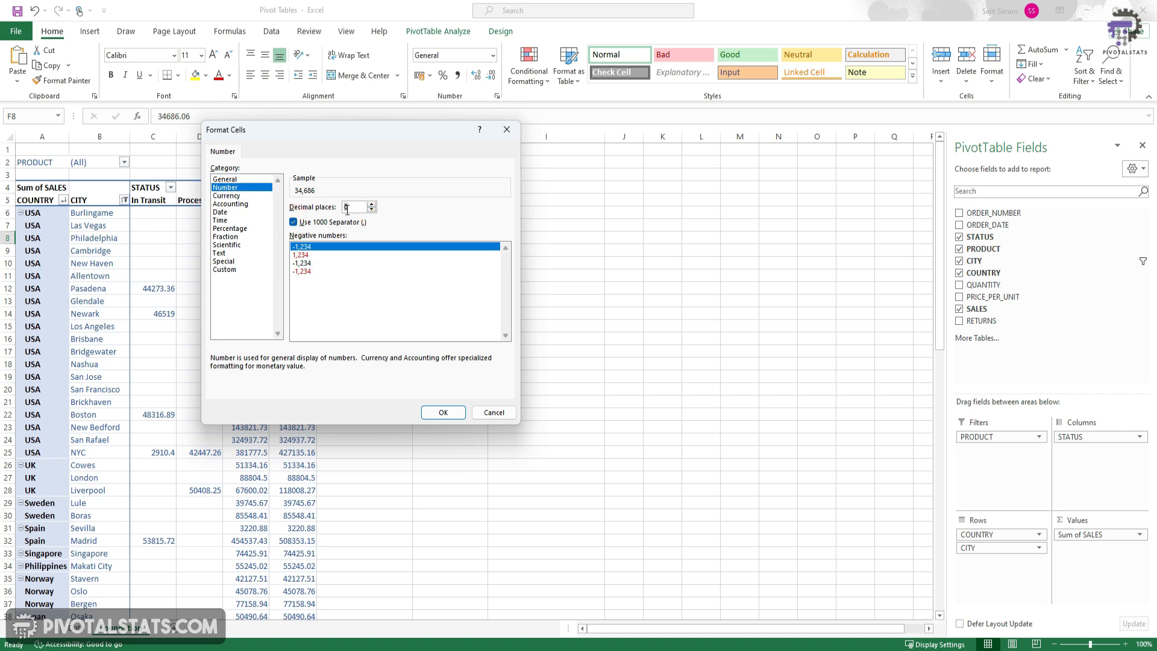
pyautogui.click(443, 412)
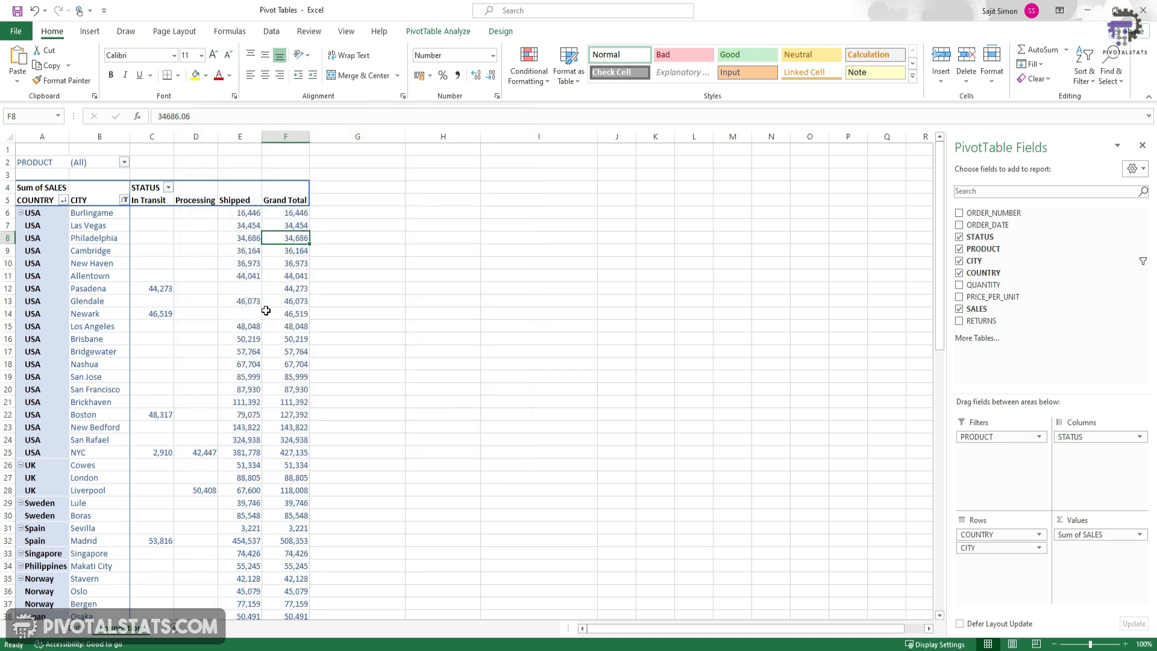
pyautogui.moveTo(153, 214); pyautogui.dragTo(291, 584)
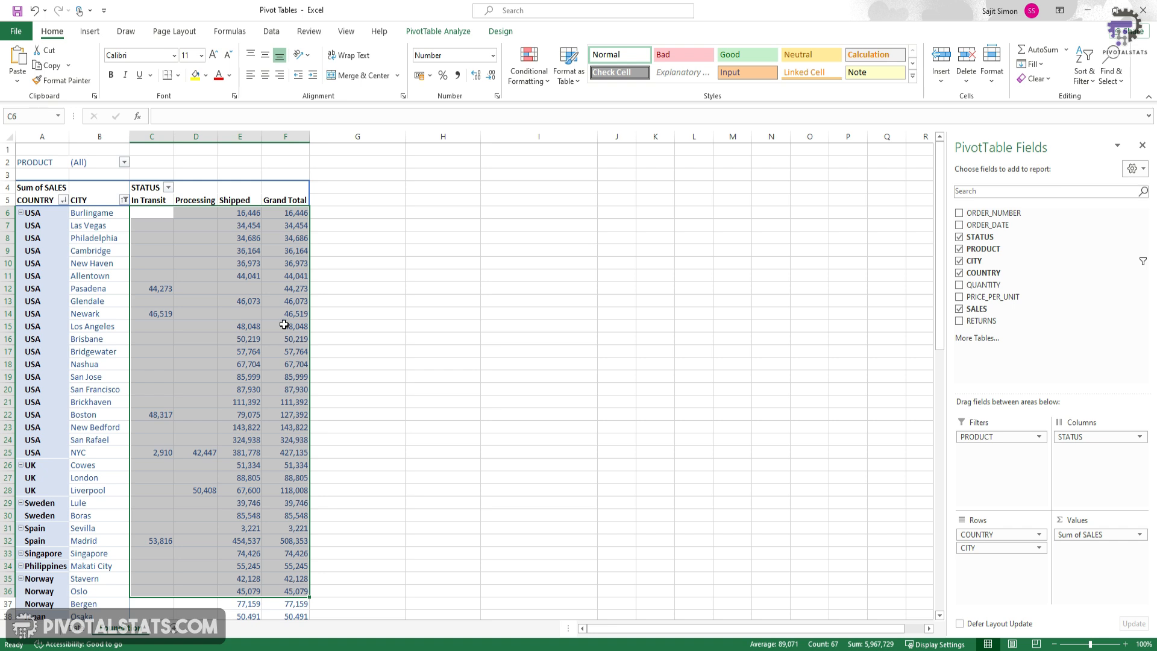
pyautogui.click(287, 289)
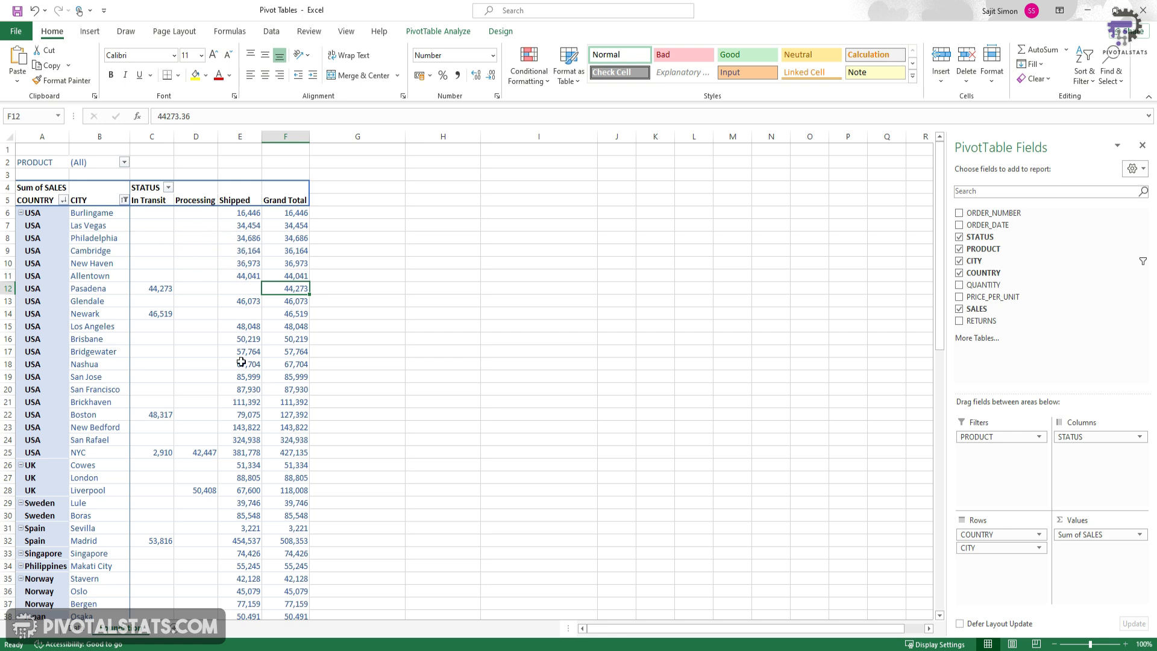
pyautogui.press('Up')
pyautogui.press('Up')
pyautogui.press('Up')
pyautogui.press('Up')
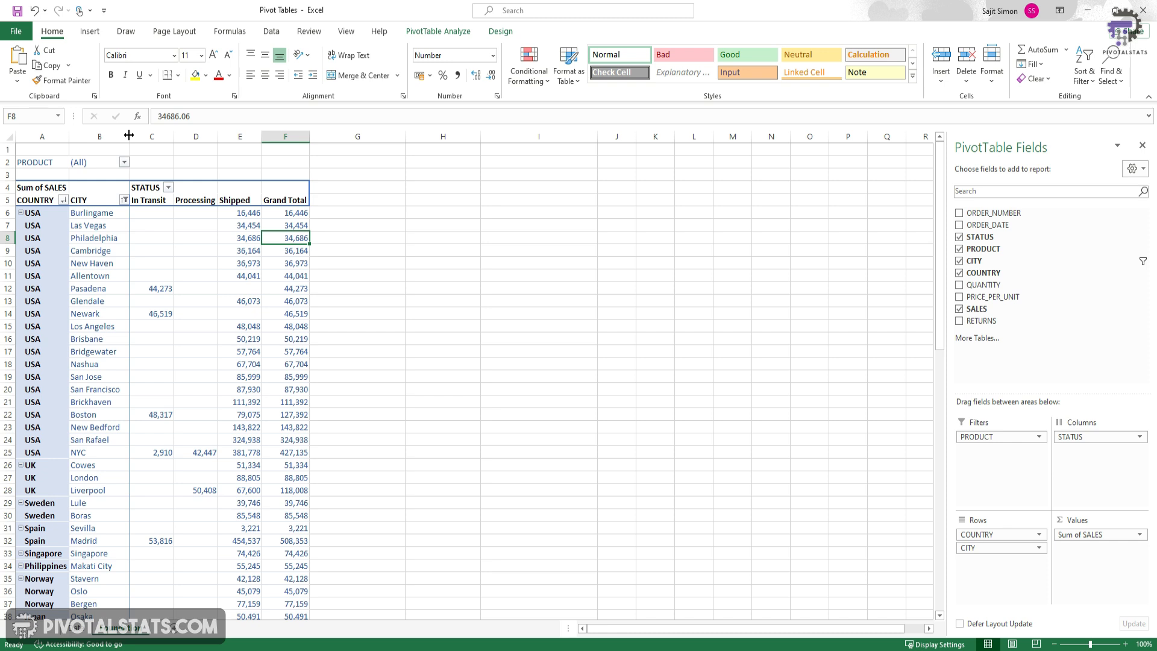
# - Widen the CITY column and filter the PRODUCT report filter to Motorcycles to check whether the column width holds
pyautogui.moveTo(129, 132); pyautogui.dragTo(195, 137)
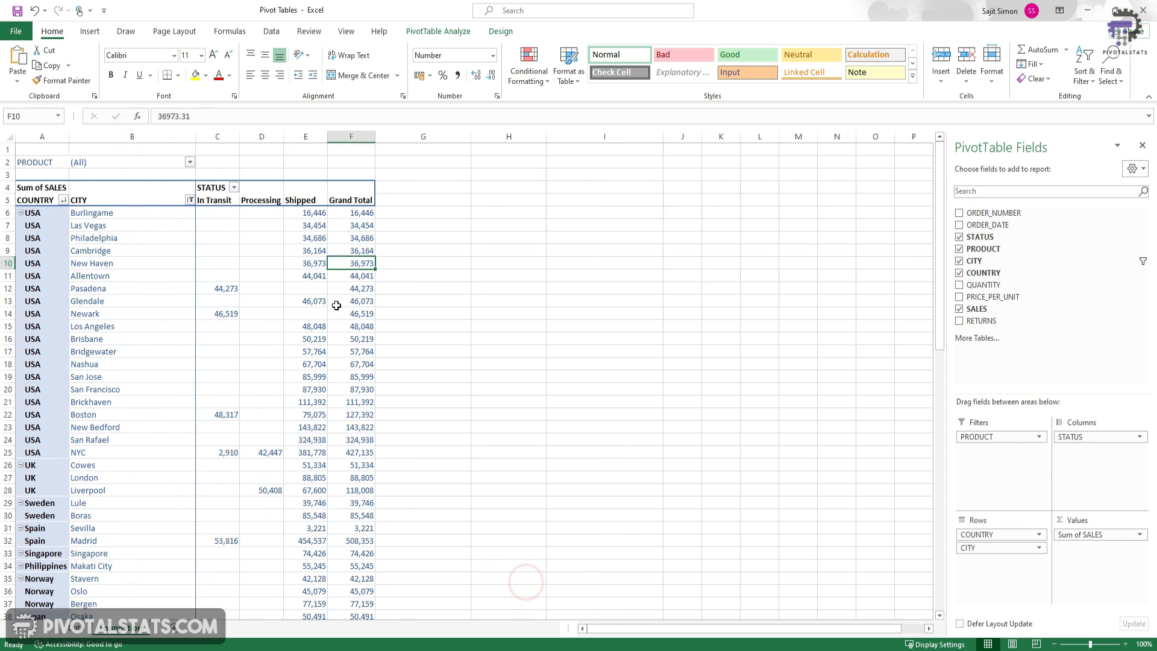
pyautogui.click(356, 276)
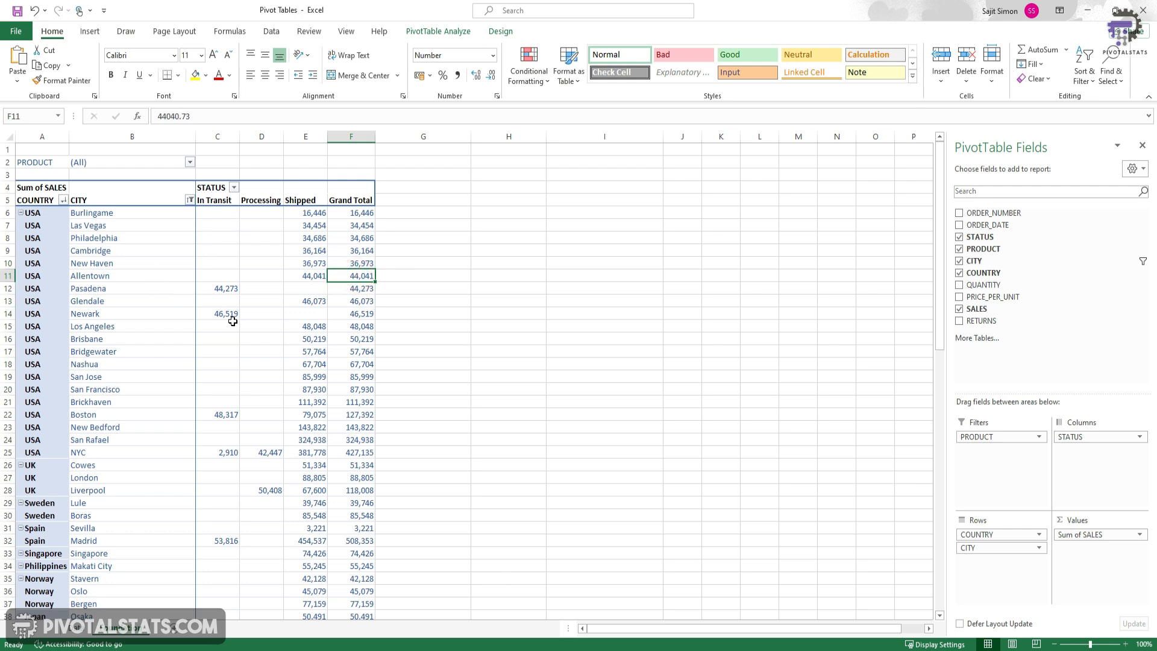
pyautogui.click(190, 162)
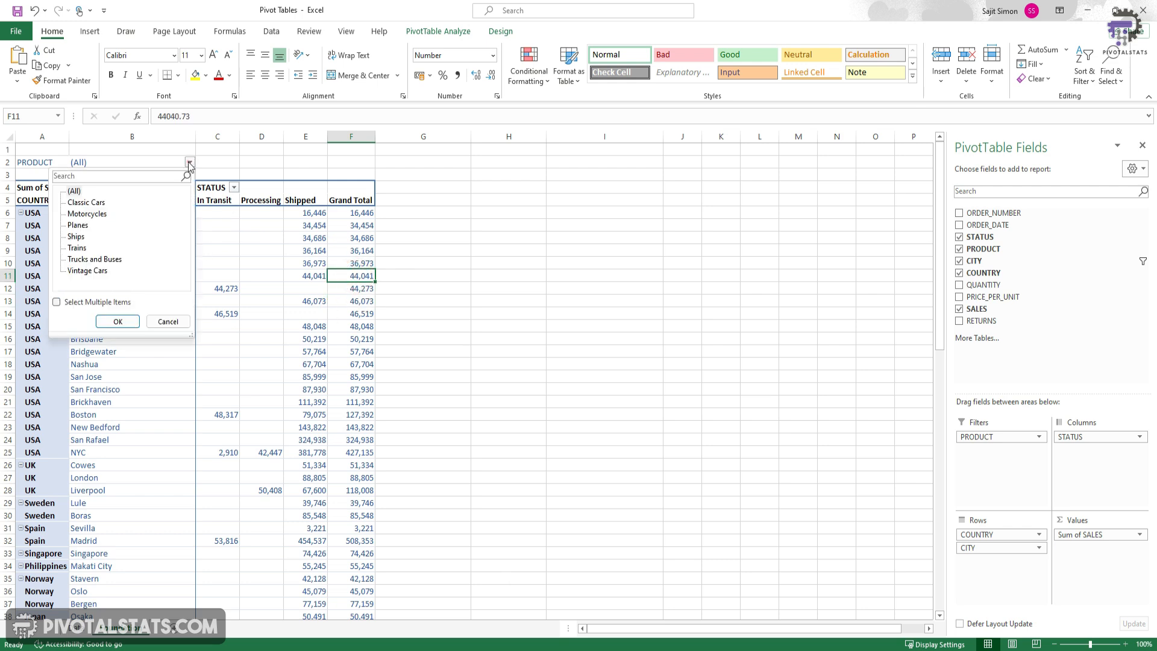
pyautogui.click(87, 214)
pyautogui.click(121, 321)
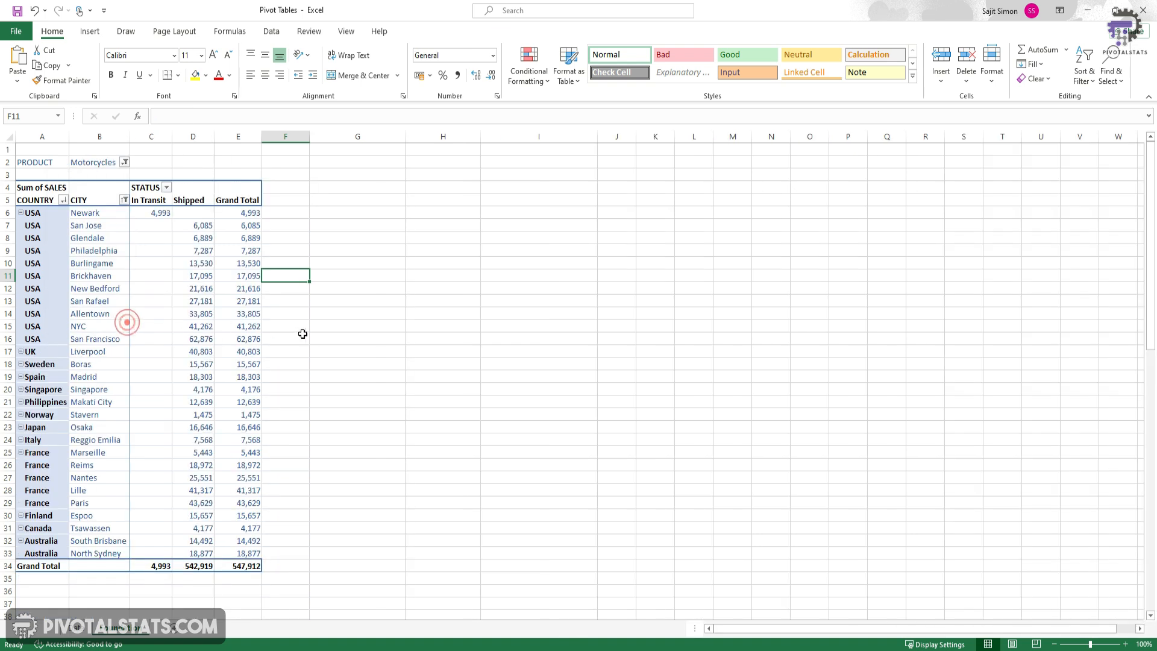
pyautogui.click(116, 136)
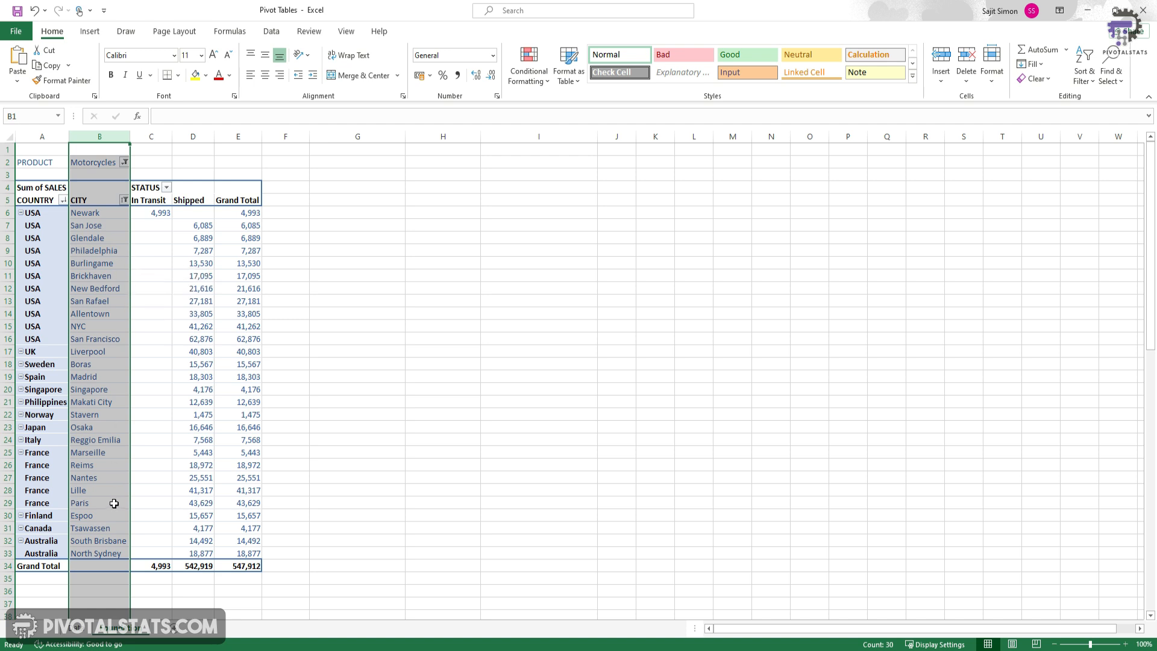
pyautogui.click(101, 441)
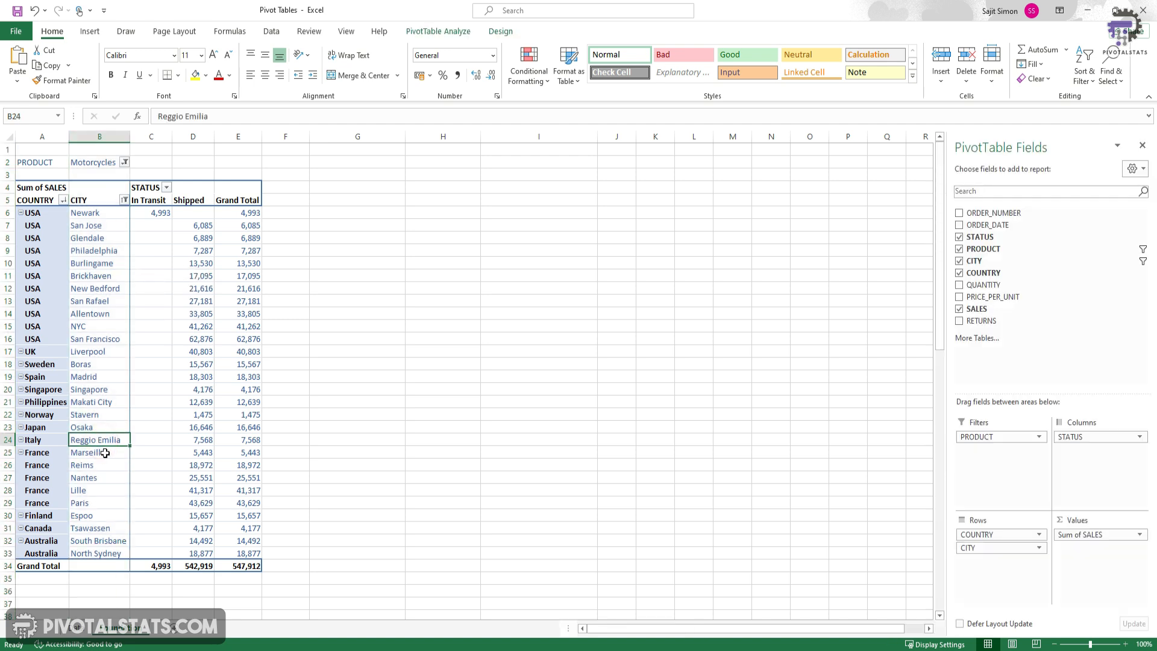
pyautogui.click(109, 251)
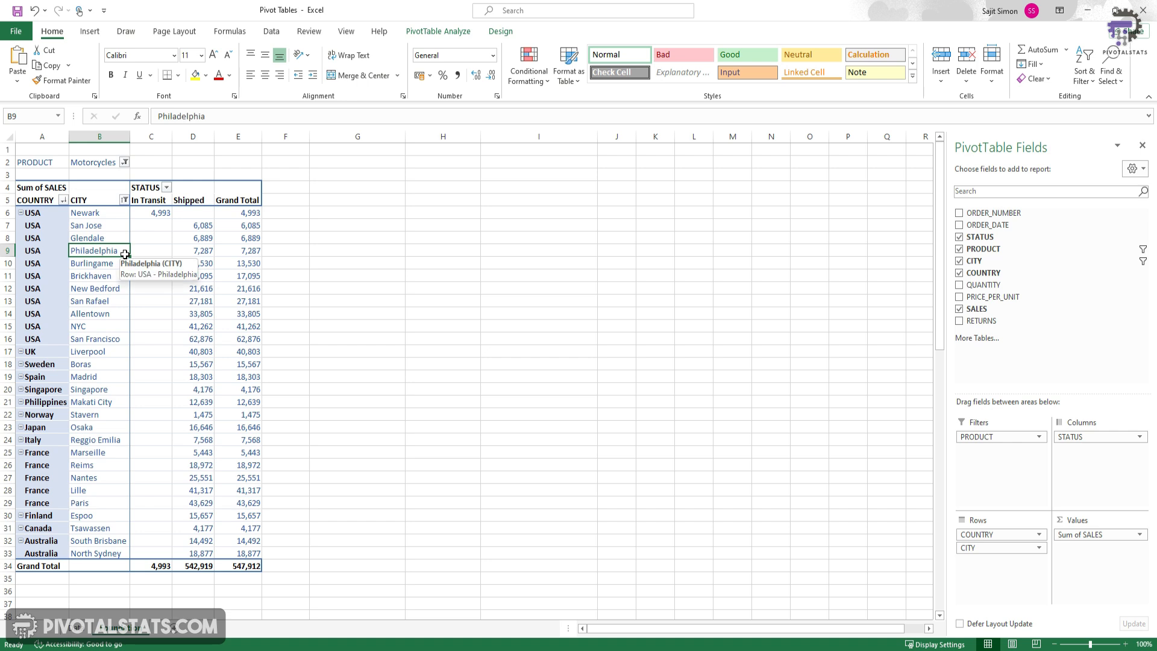
# - Turn off autofitting of column widths on update in the PivotTable options and widen the CITY column
pyautogui.click(240, 240)
pyautogui.rightClick(240, 241)
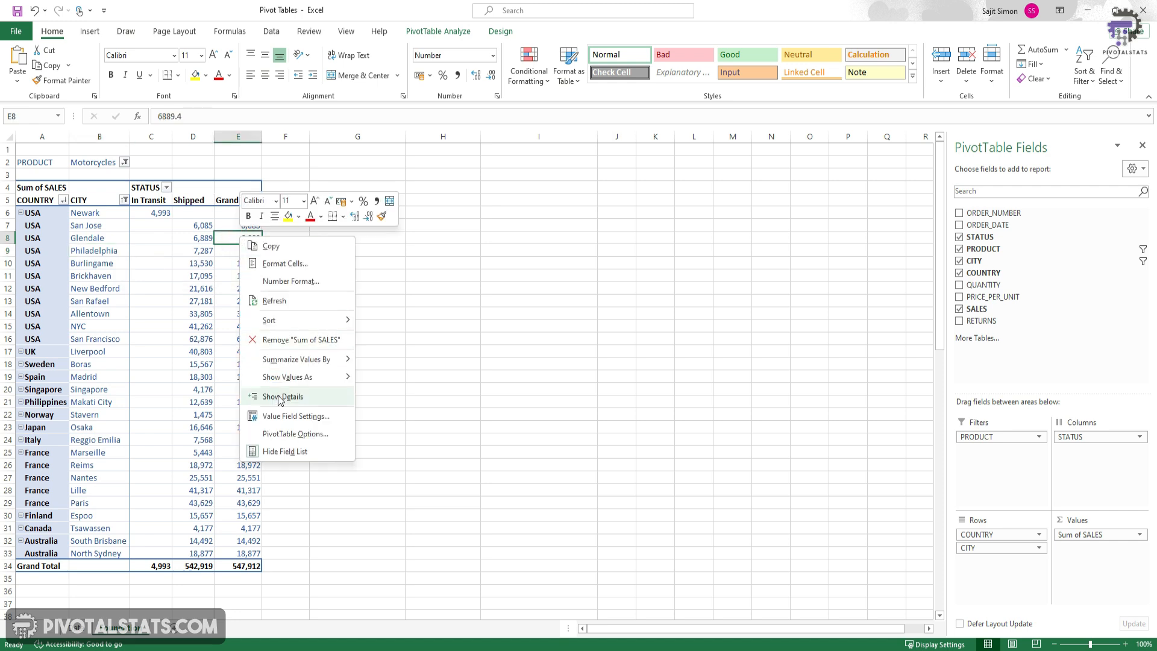
pyautogui.click(286, 434)
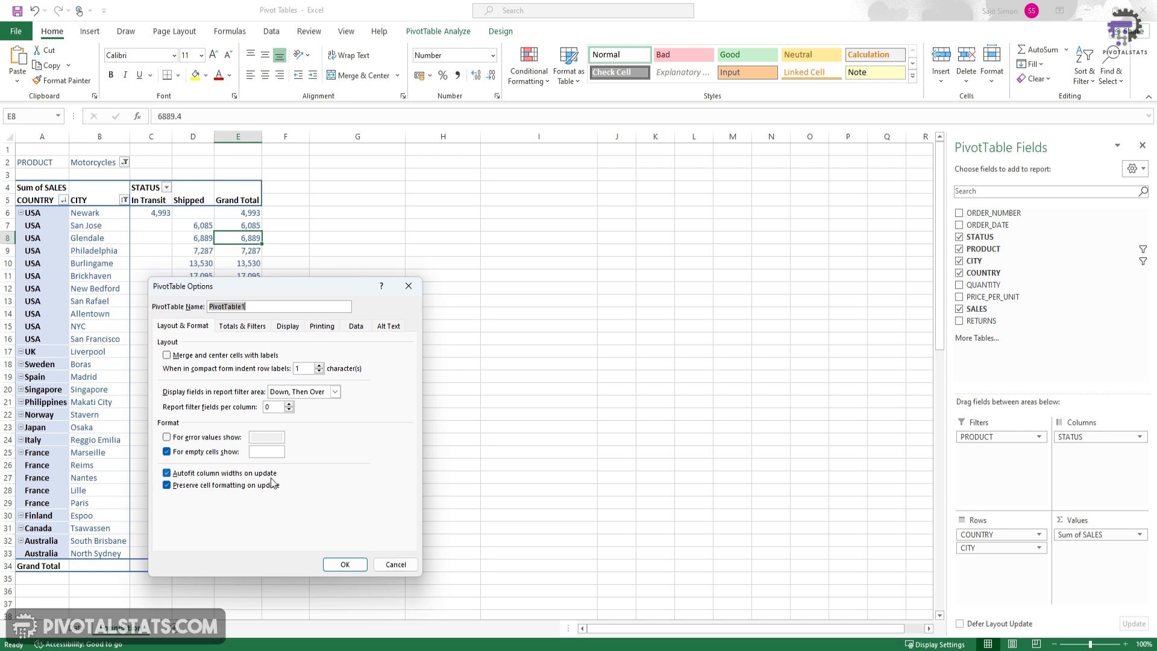
pyautogui.click(167, 474)
pyautogui.click(344, 565)
pyautogui.click(353, 564)
pyautogui.moveTo(129, 137); pyautogui.dragTo(184, 139)
# - Switch the PRODUCT report filter to Classic Cars
pyautogui.click(185, 161)
pyautogui.click(85, 203)
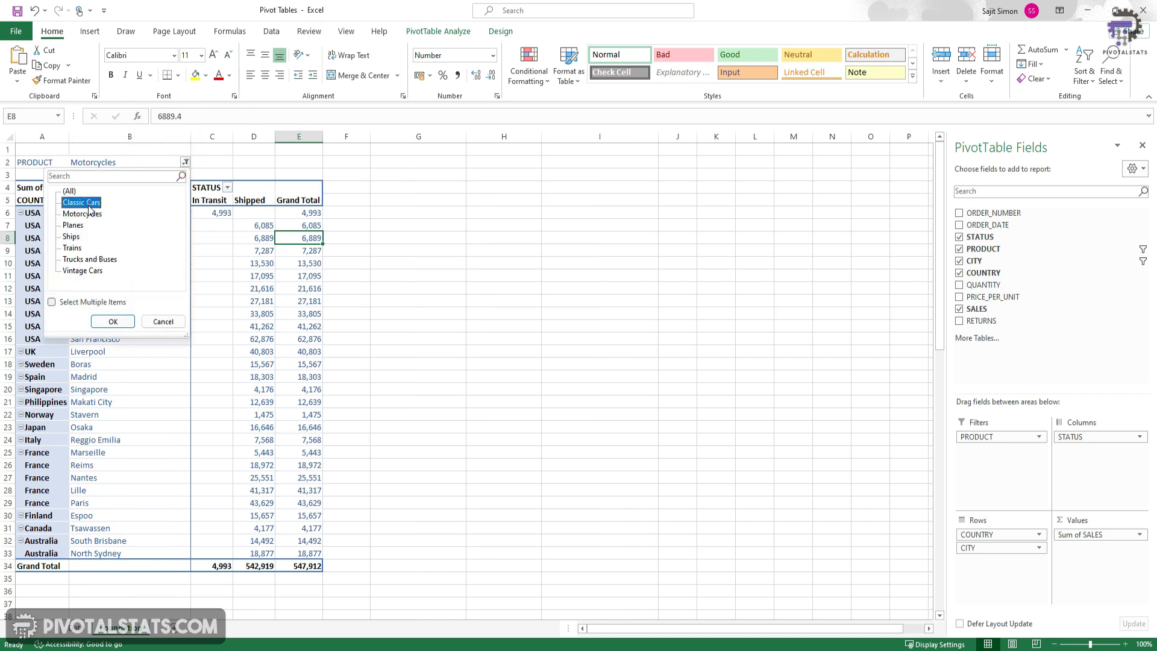
pyautogui.click(113, 322)
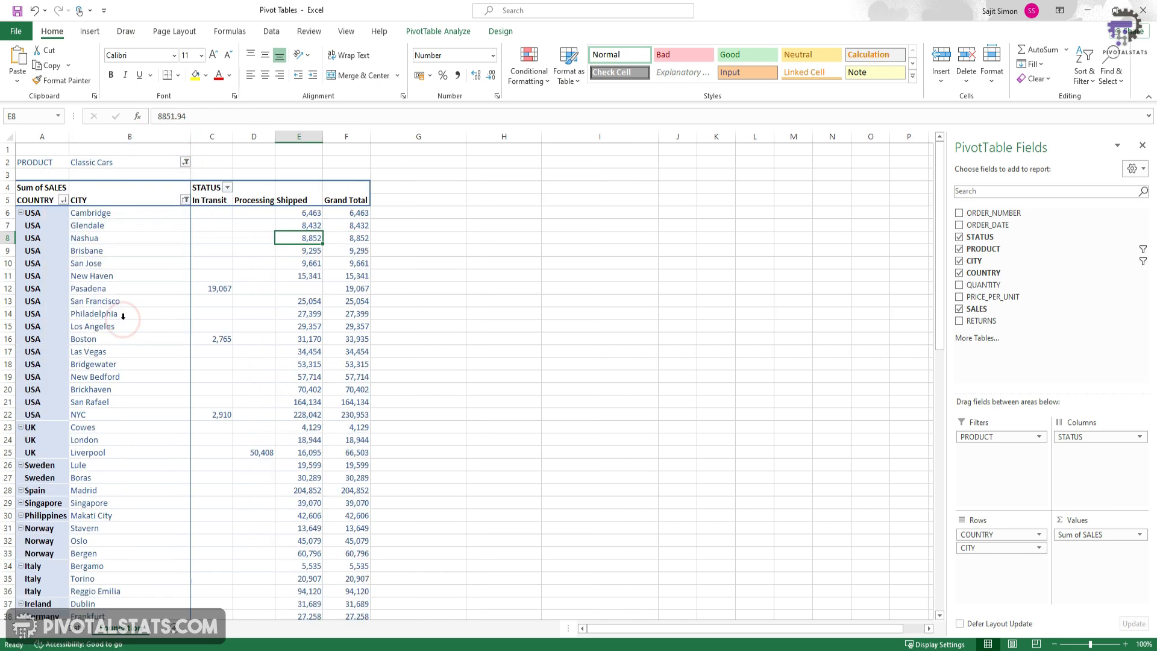
# - Switch the PRODUCT report filter to Vintage Cars
pyautogui.click(185, 162)
pyautogui.click(84, 274)
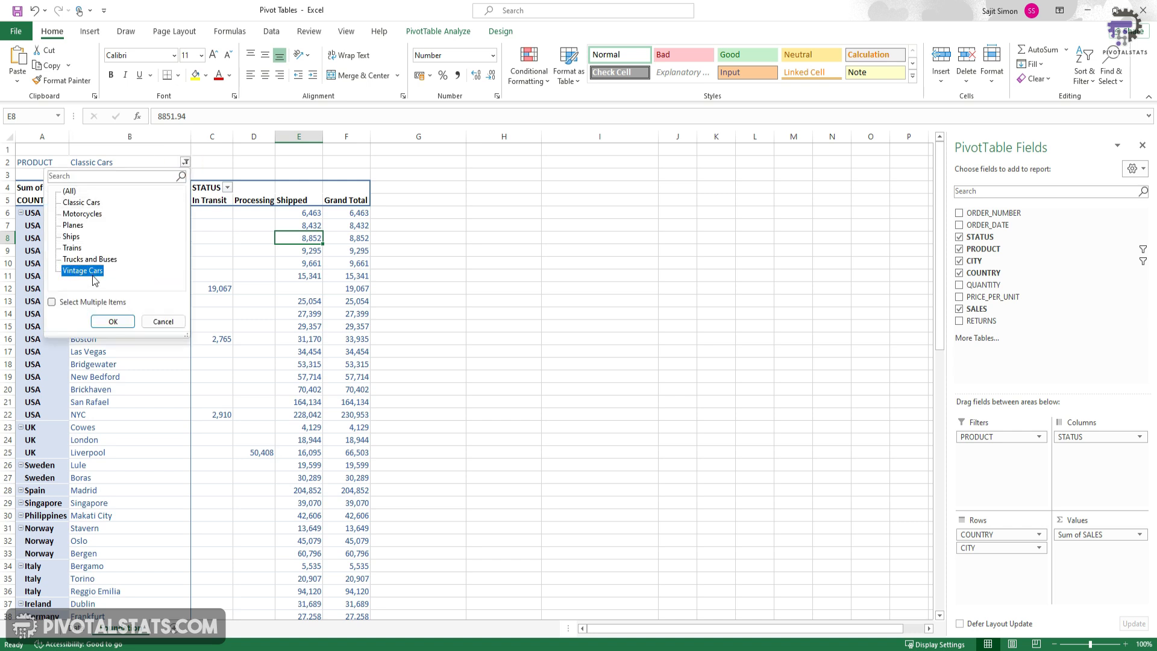
pyautogui.click(113, 322)
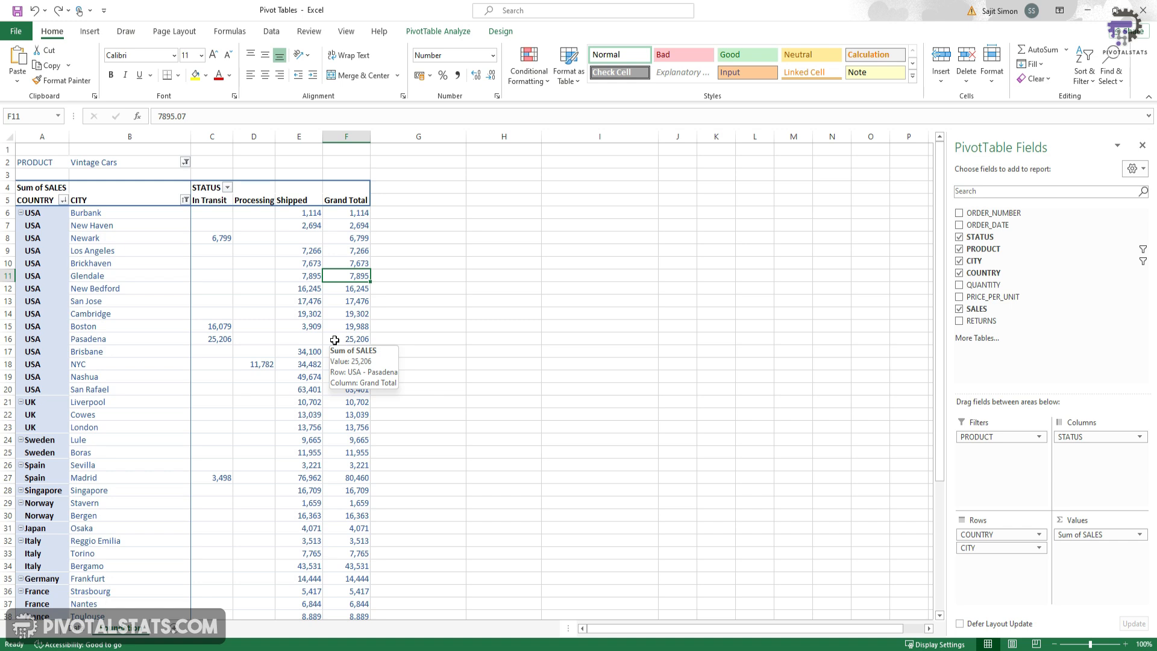
# - Add a conditional formatting rule to Glendale's grand total cell for values greater than 10000, using Yellow Fill with Dark Yellow Text
pyautogui.click(348, 303)
pyautogui.click(310, 301)
pyautogui.click(350, 281)
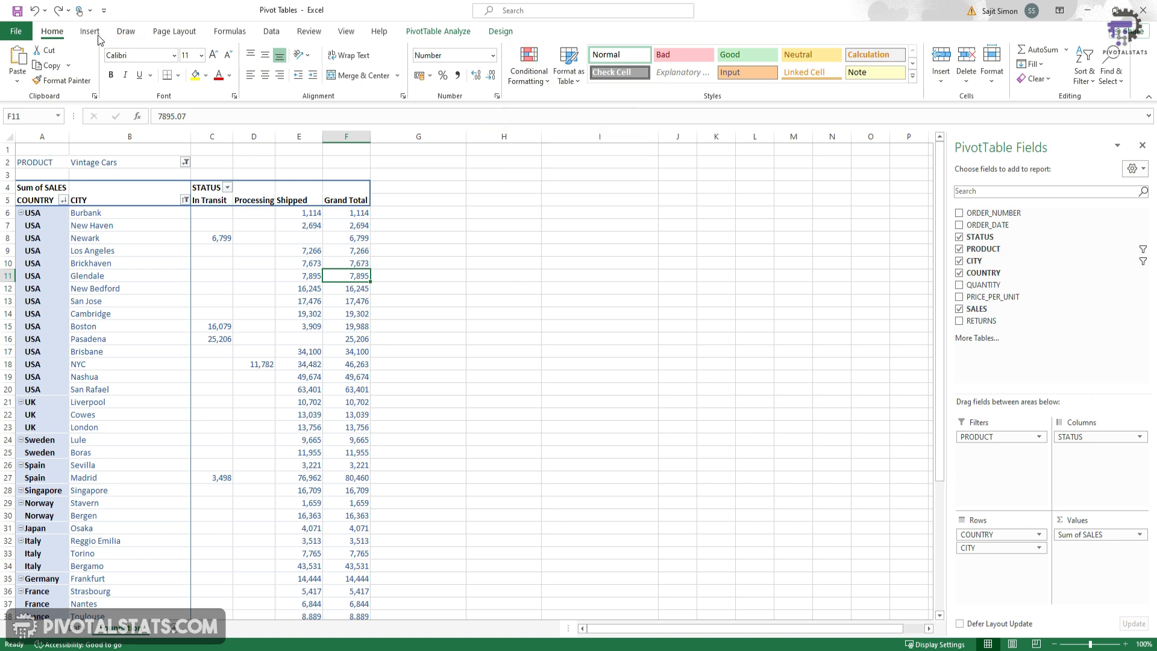
pyautogui.click(533, 84)
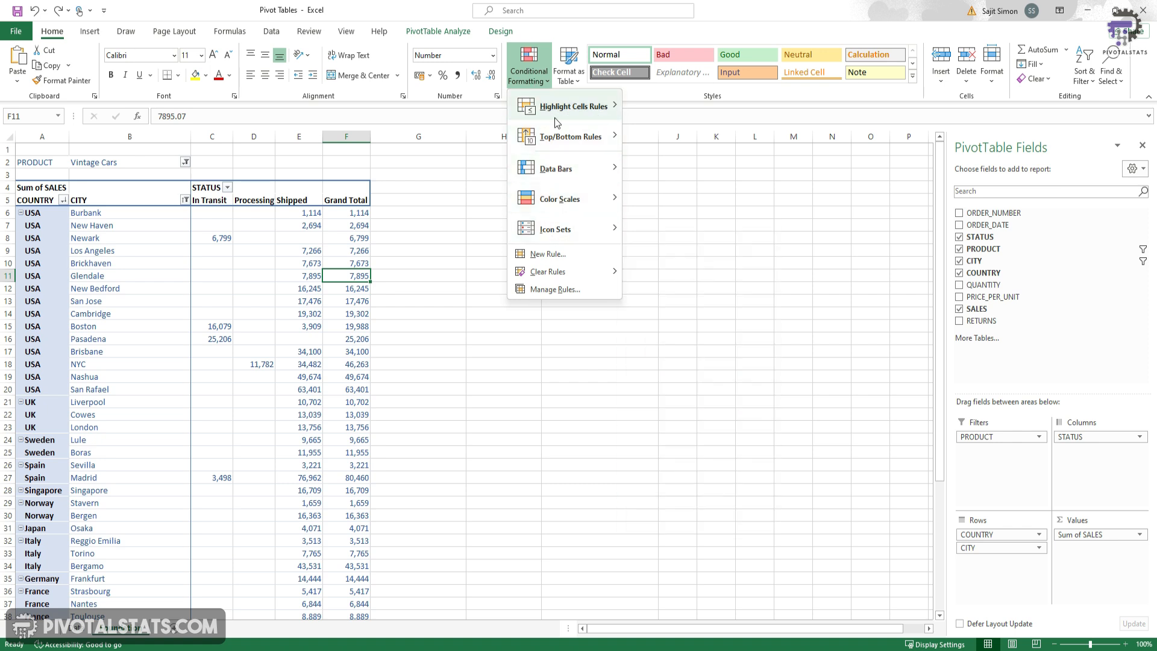
pyautogui.moveTo(569, 109)
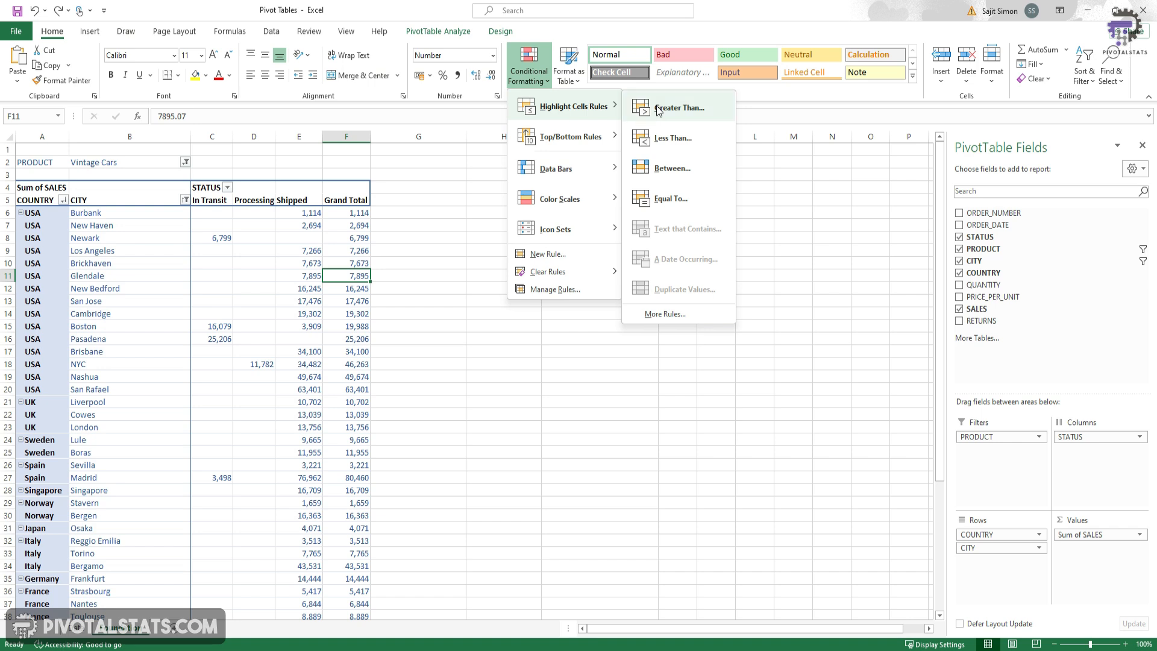
pyautogui.click(675, 108)
pyautogui.write('10000')
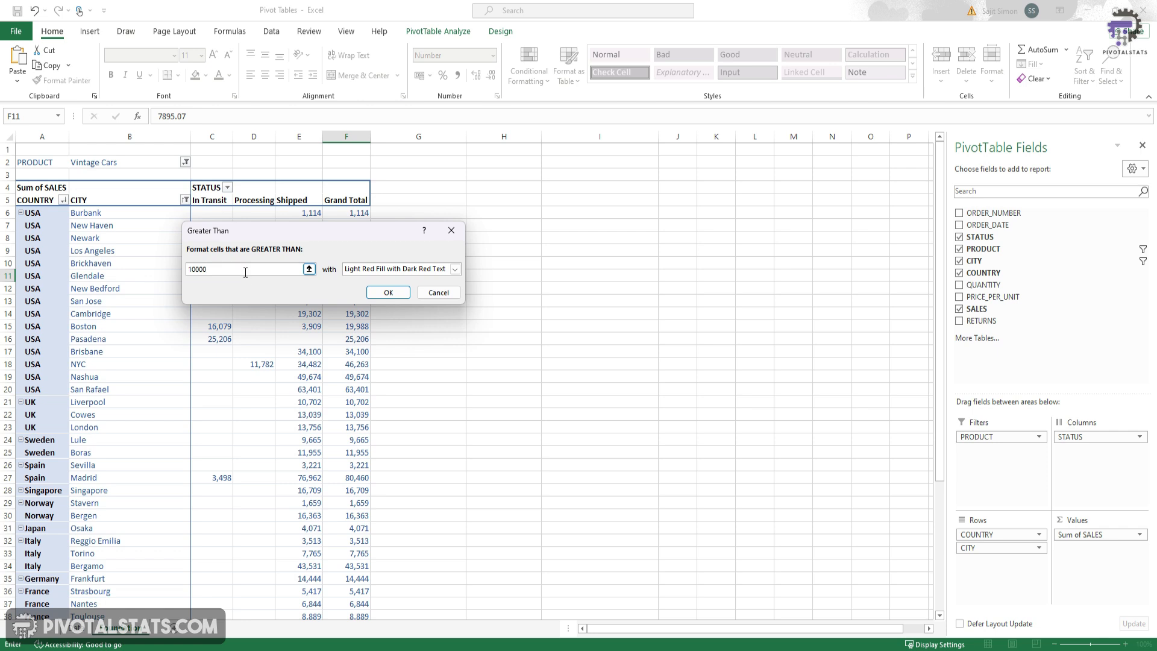
pyautogui.click(455, 269)
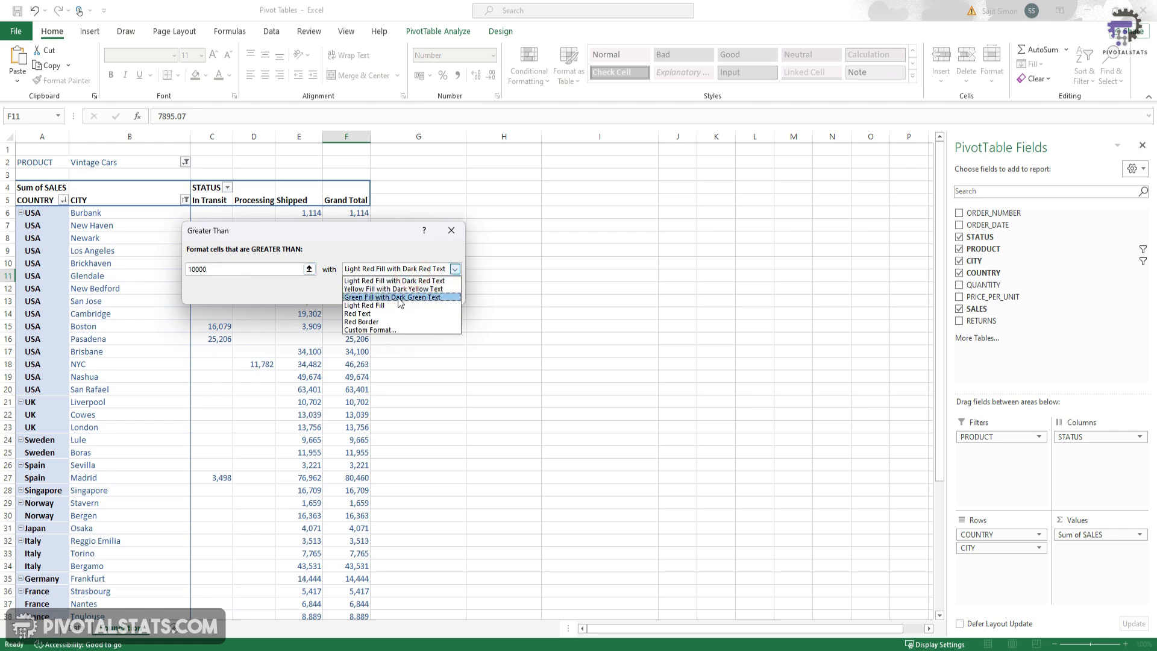
pyautogui.click(400, 289)
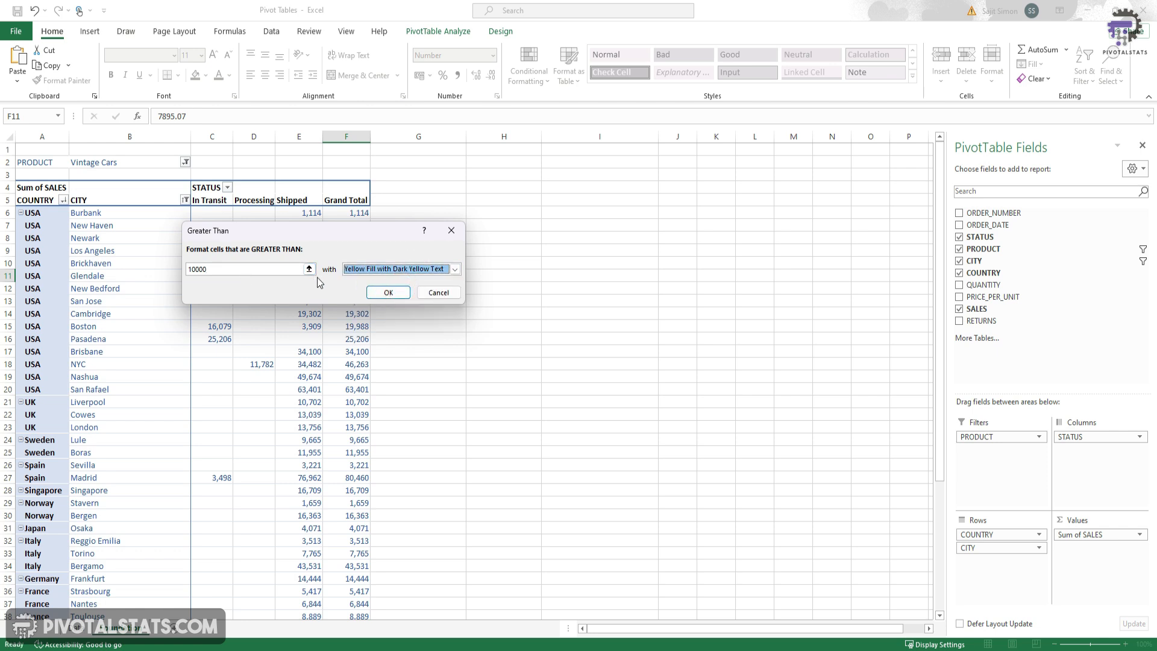
pyautogui.click(455, 269)
pyautogui.click(408, 273)
pyautogui.click(378, 296)
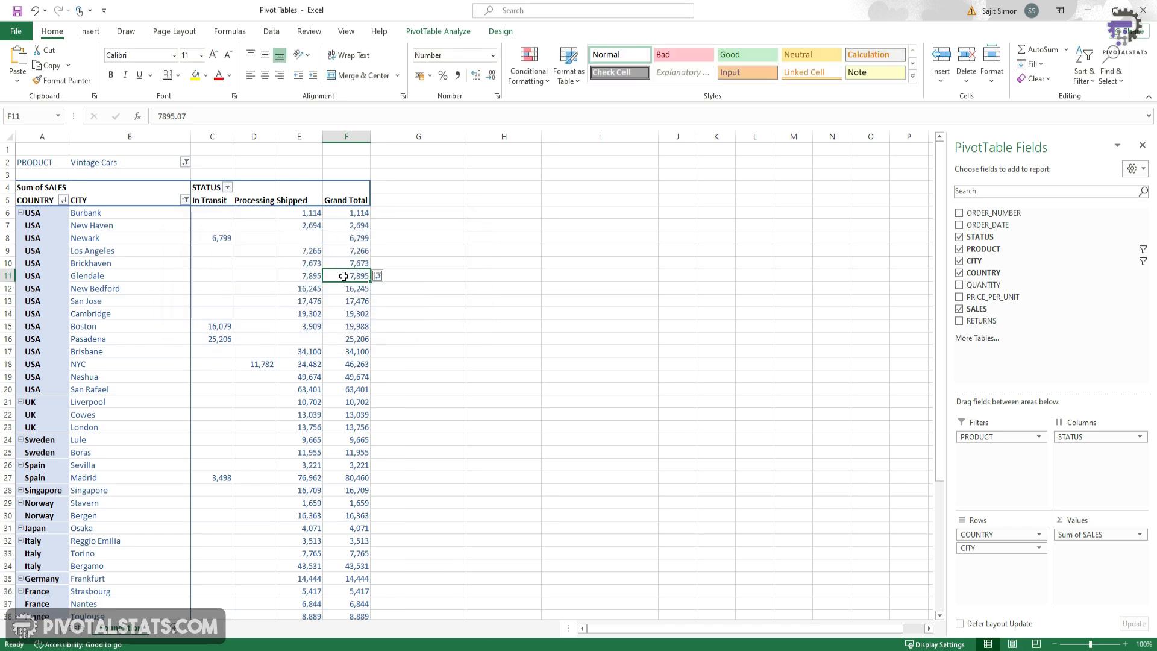
# - Apply the conditional formatting rule to all cells showing "Sum of SALES" values
pyautogui.moveTo(344, 277)
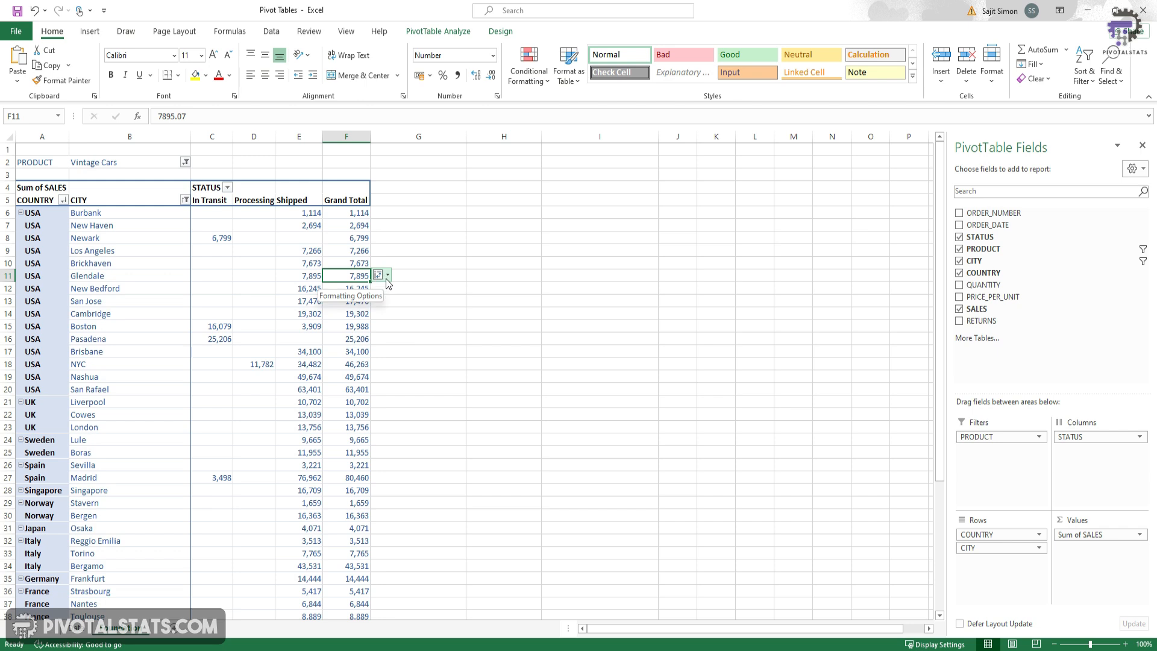
pyautogui.click(387, 279)
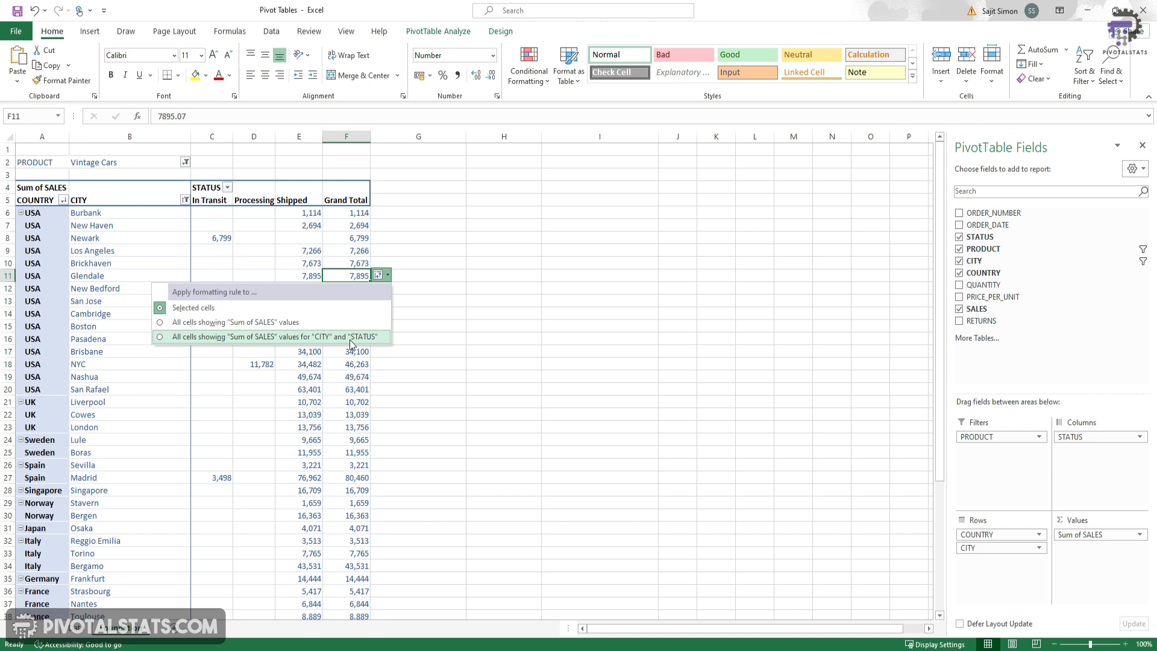
pyautogui.click(264, 322)
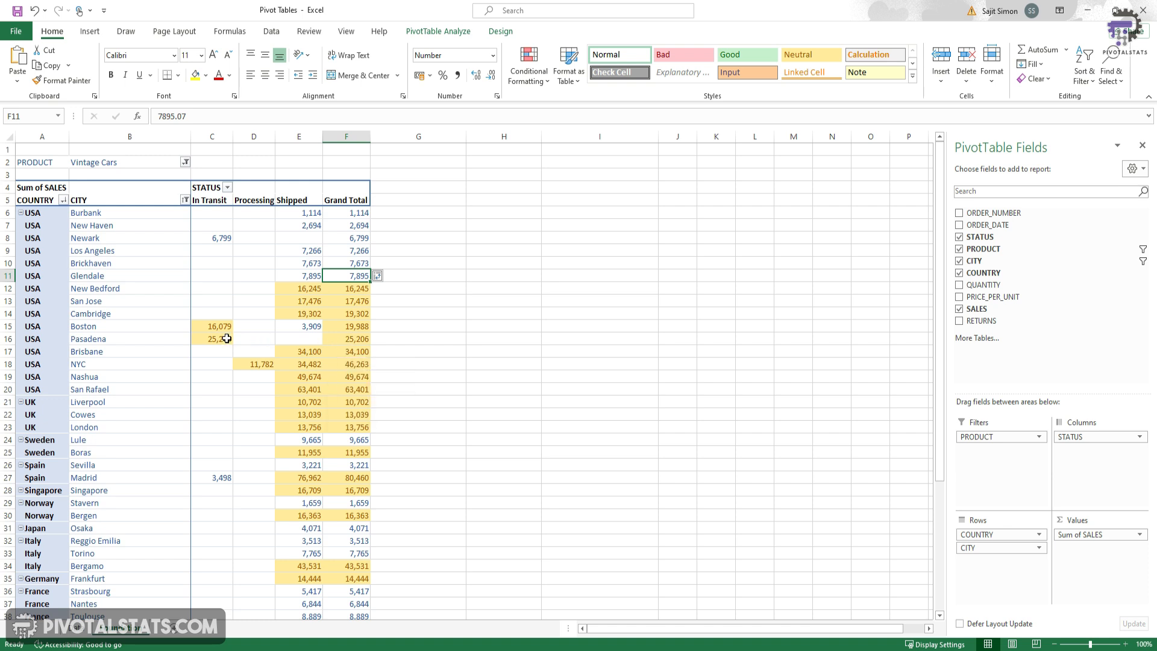
pyautogui.moveTo(228, 337)
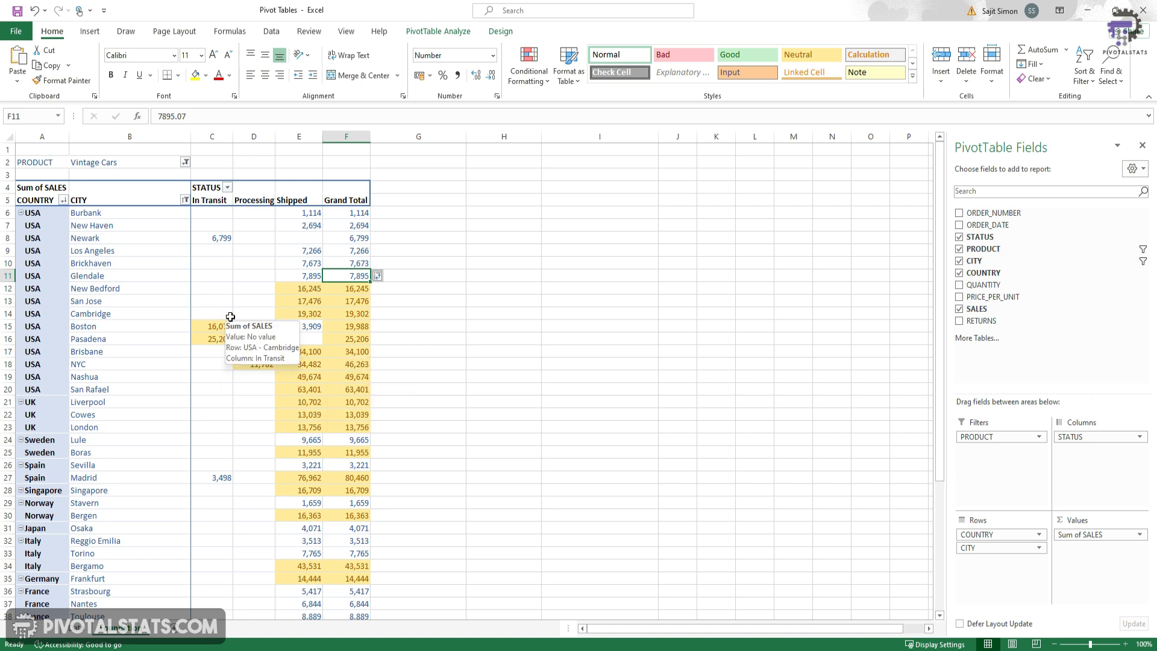
# - Limit the conditional formatting rule to all cells showing "Sum of SALES" values for "CITY" and "STATUS"
pyautogui.click(380, 275)
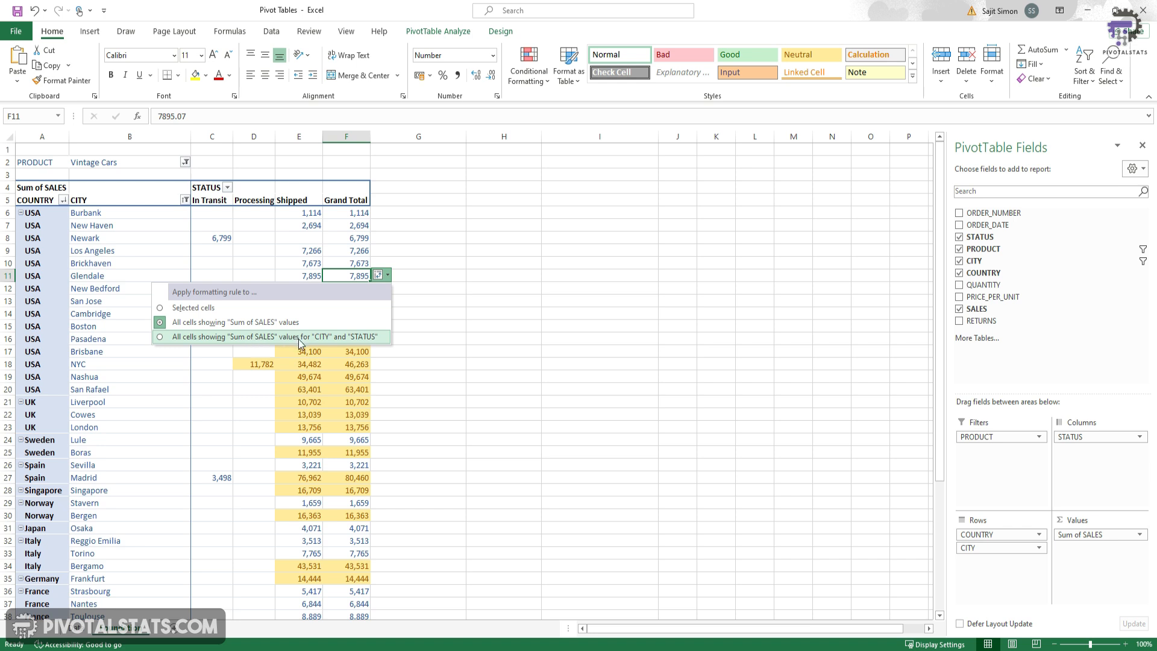
pyautogui.click(331, 337)
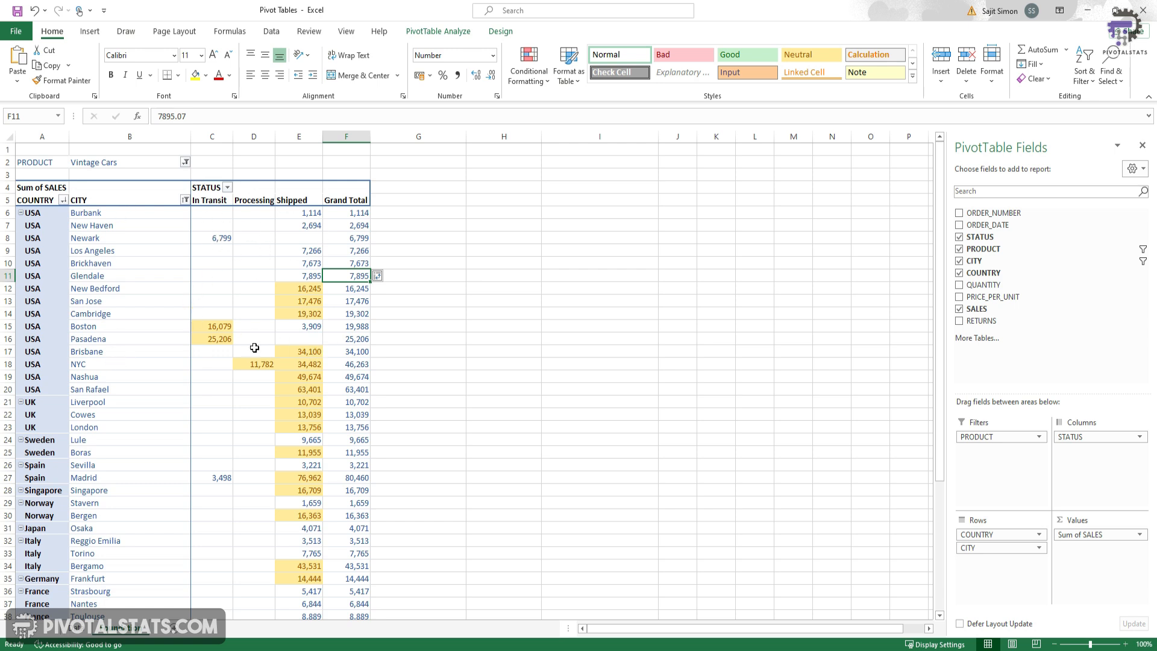
pyautogui.moveTo(254, 348)
pyautogui.moveTo(301, 289)
# - Add a Greater Than highlight rule with red formatting to the grand totals from Burbank to Bergen (F6:F30)
pyautogui.moveTo(337, 213); pyautogui.dragTo(332, 516)
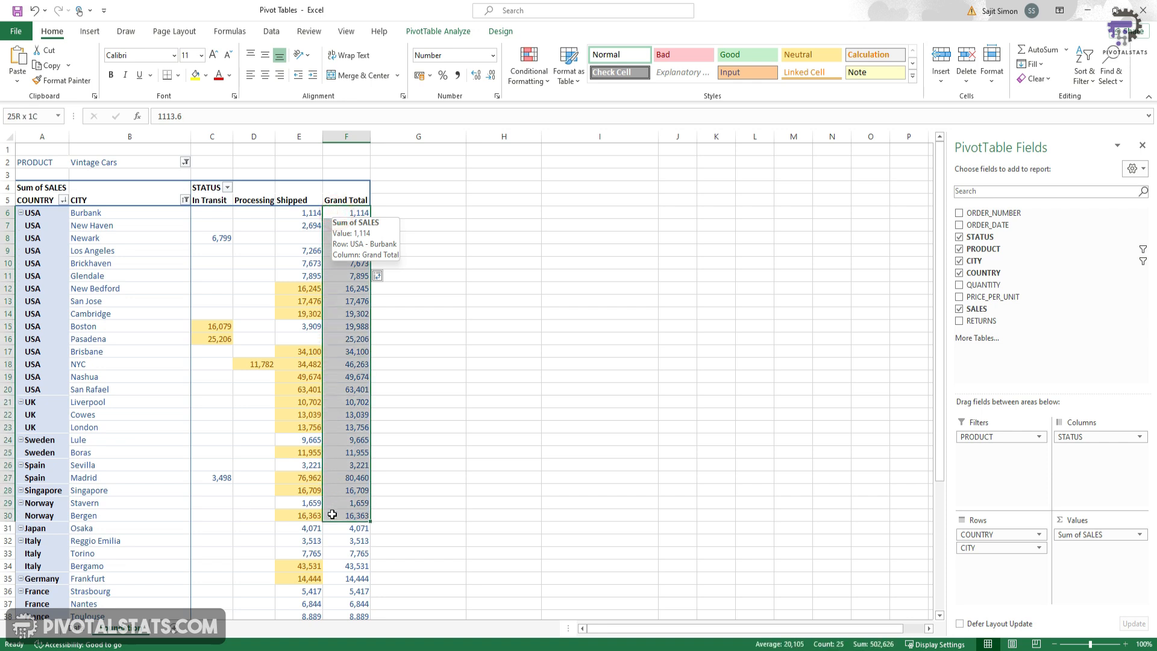
pyautogui.click(524, 78)
pyautogui.moveTo(572, 106)
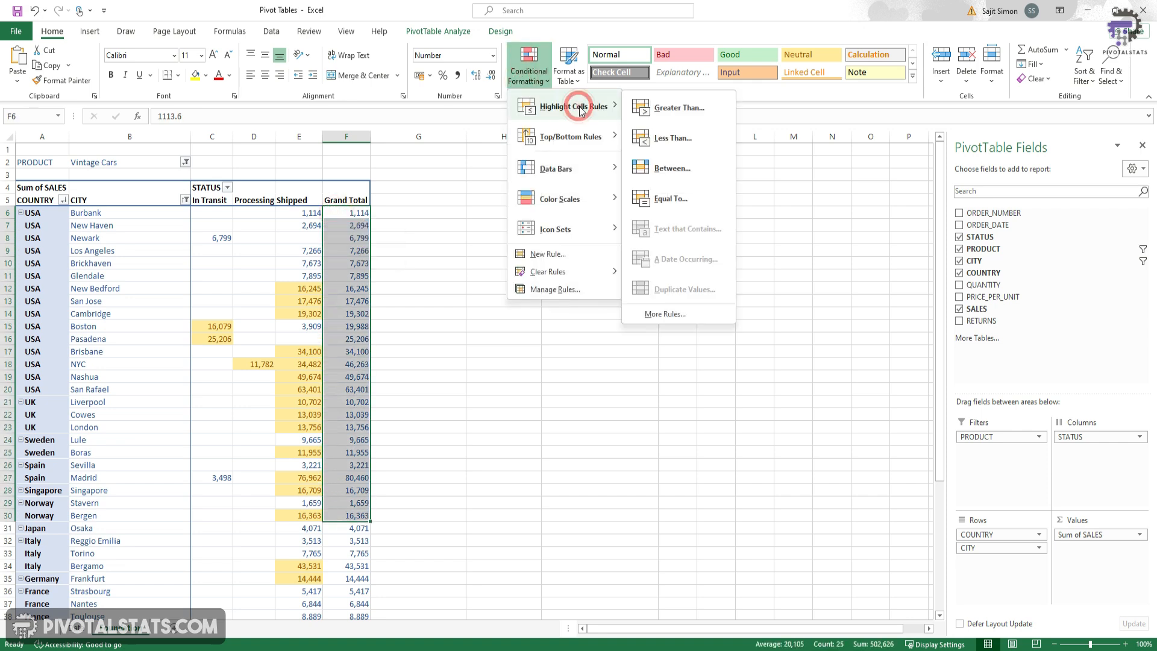
pyautogui.click(675, 106)
pyautogui.click(392, 294)
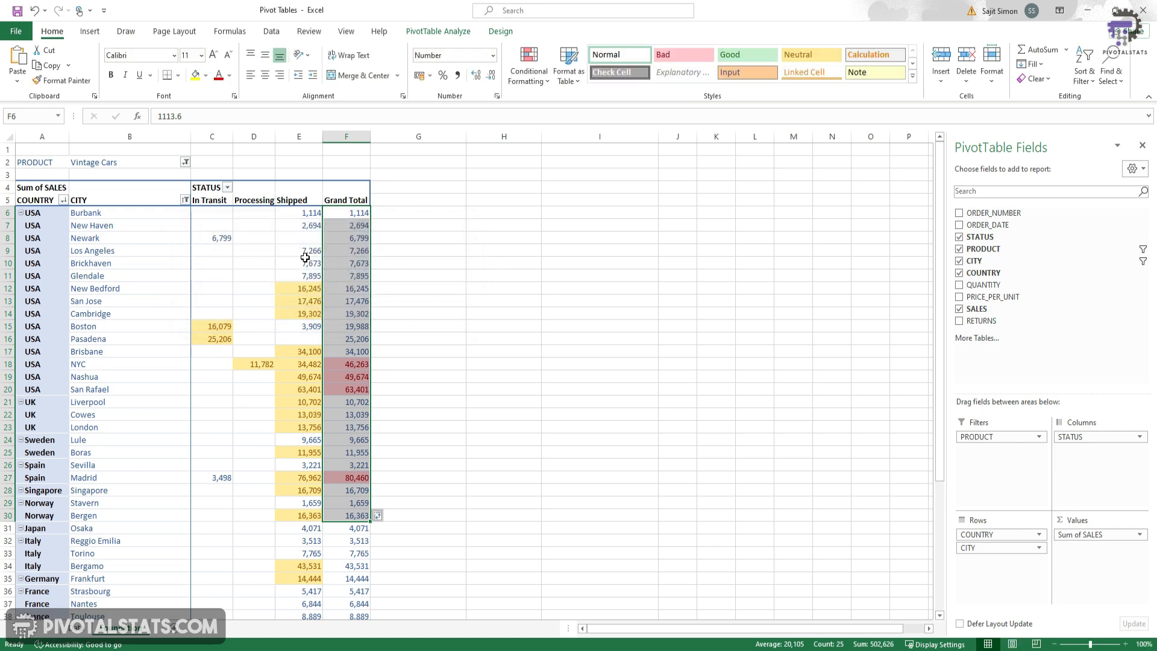
pyautogui.click(305, 262)
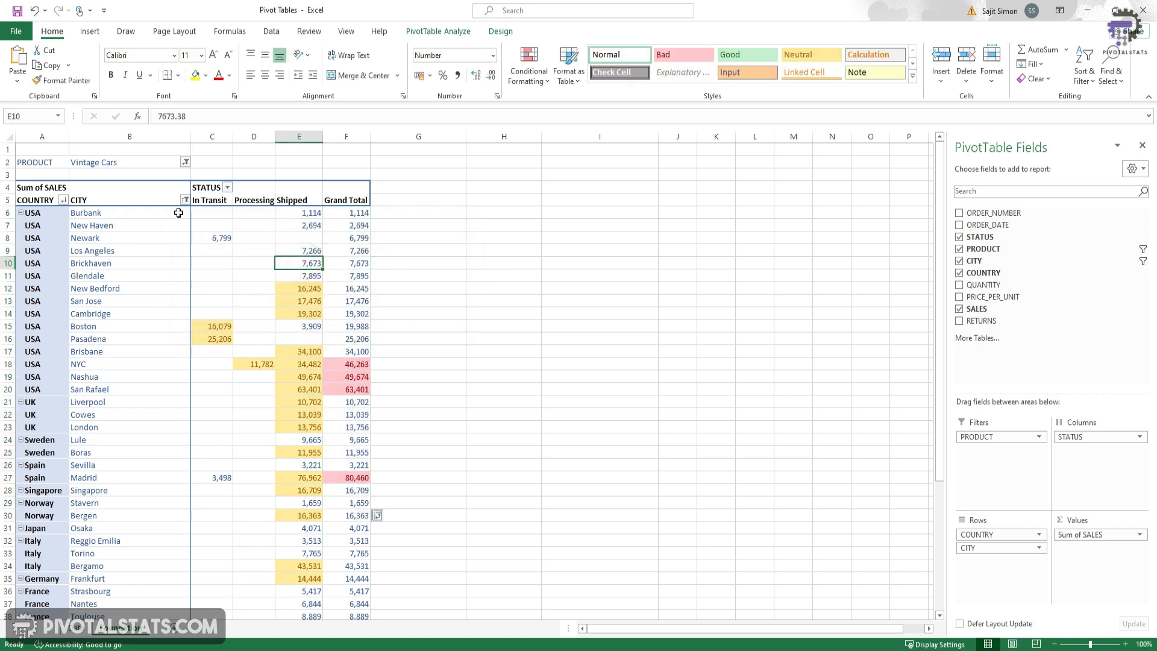
# - Filter the COUNTRY field to show only UK
pyautogui.click(63, 200)
pyautogui.click(36, 335)
pyautogui.click(36, 357)
pyautogui.press('Return')
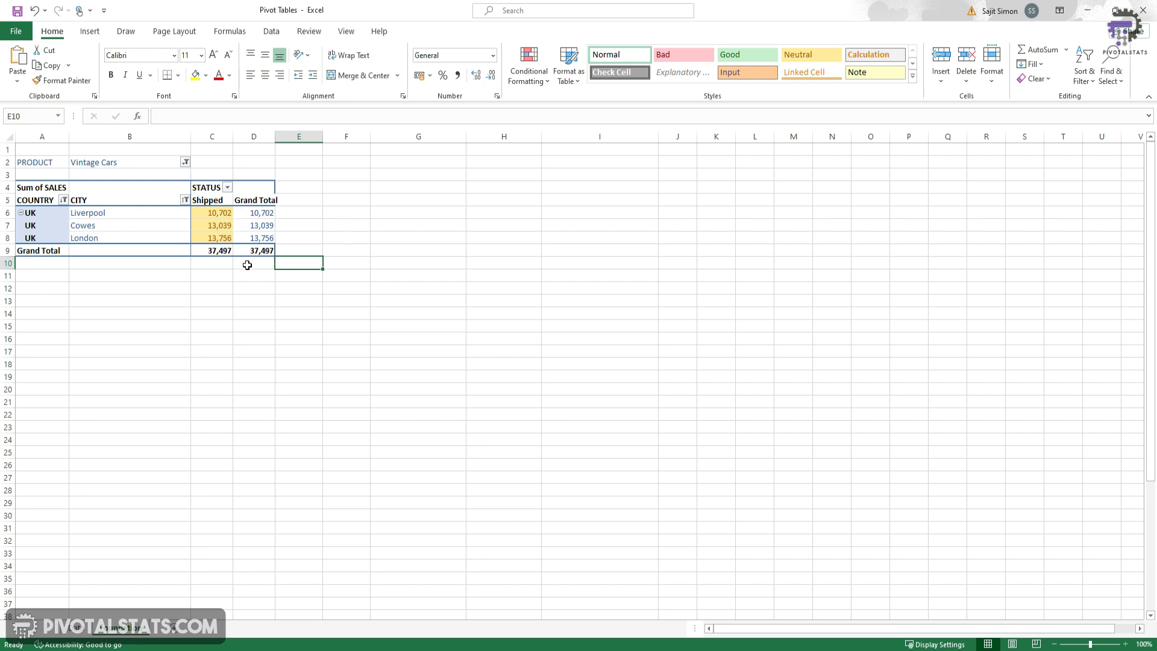
# - Compare the highlighting of the UK cities' Shipped and Grand Total values, and undo the country filter and the red grand total rule
pyautogui.click(257, 203)
pyautogui.click(316, 254)
pyautogui.moveTo(339, 208); pyautogui.dragTo(360, 409)
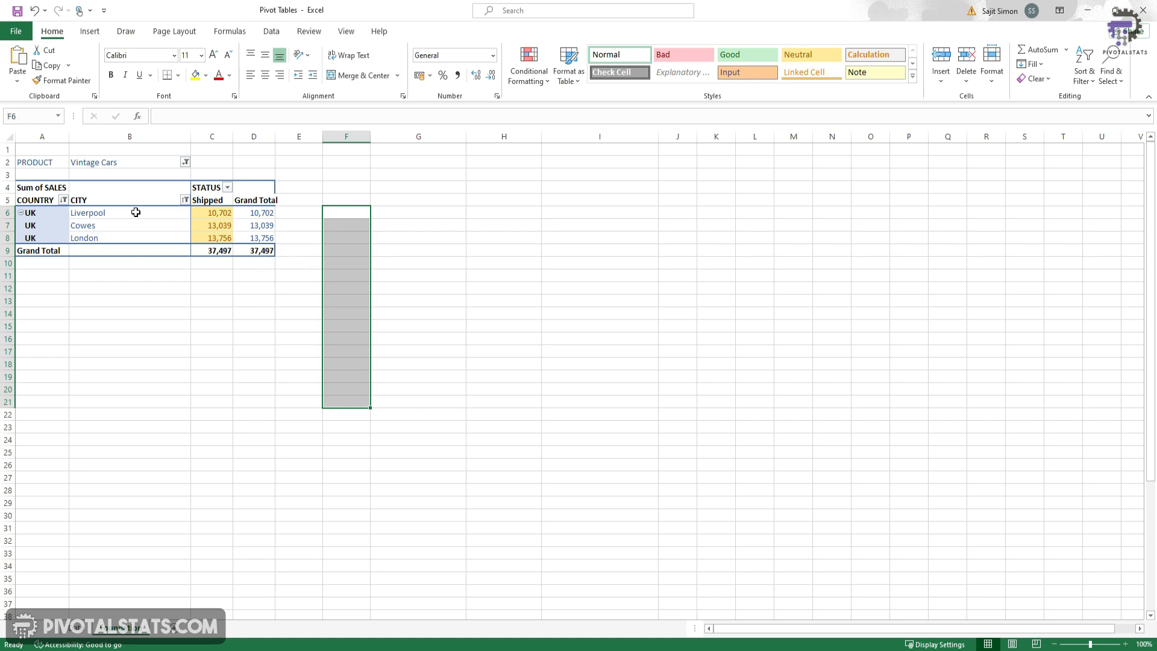
pyautogui.moveTo(261, 215); pyautogui.dragTo(261, 237)
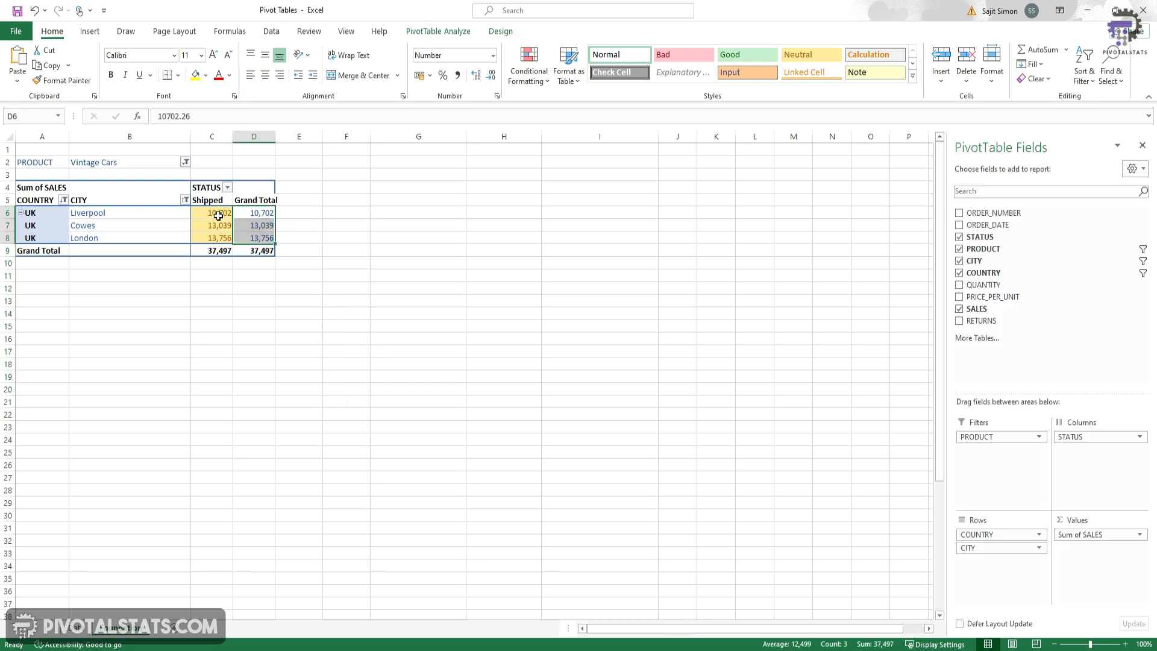
pyautogui.moveTo(218, 217)
pyautogui.moveTo(217, 217); pyautogui.dragTo(218, 238)
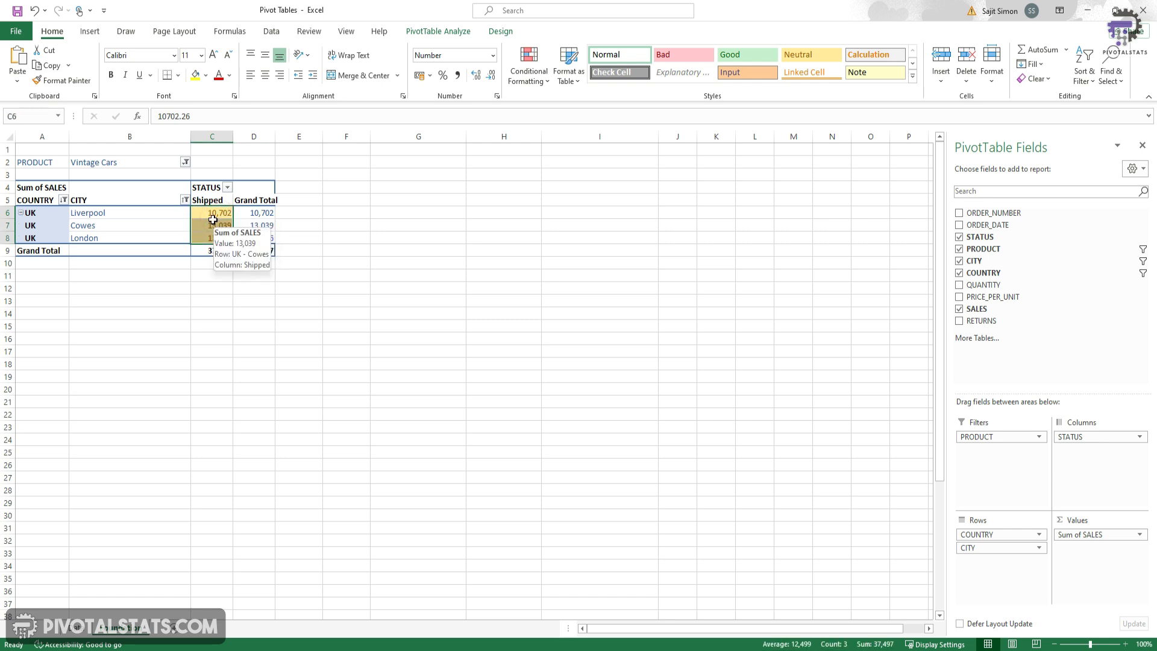
pyautogui.hotkey('ctrl', 'z')
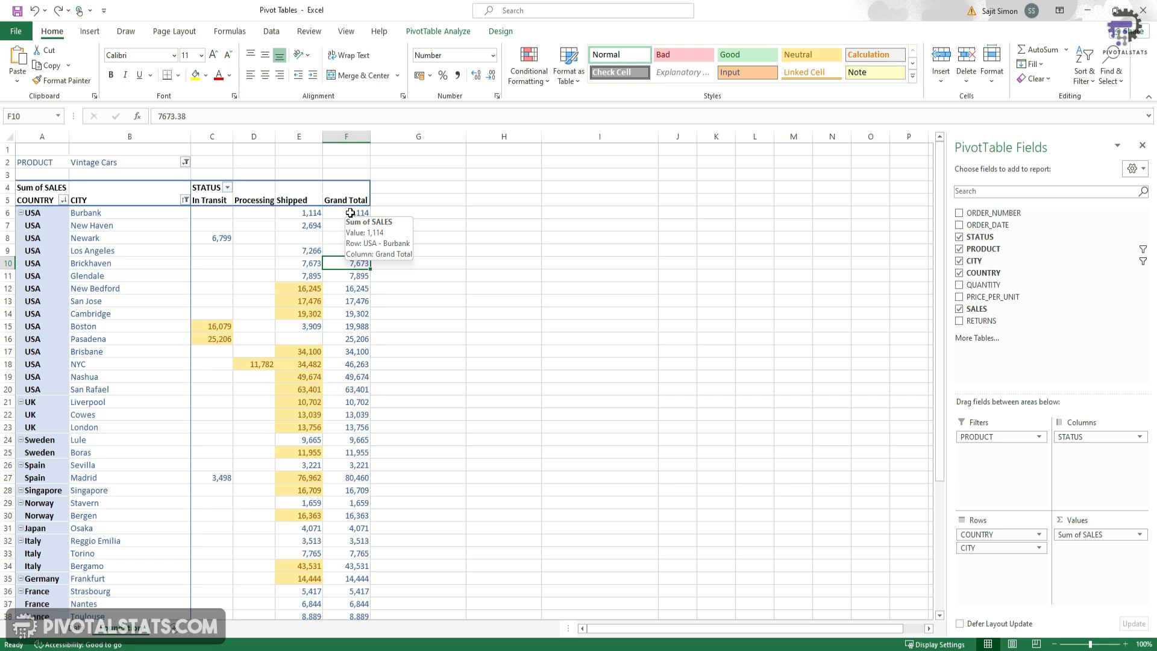
# - Start a formula-based conditional formatting rule for the city grand totals in F6:F50 using the formula =$F$6 > 10000
pyautogui.moveTo(350, 212); pyautogui.dragTo(347, 579)
pyautogui.scroll(5, 308, 440)
pyautogui.click(528, 65)
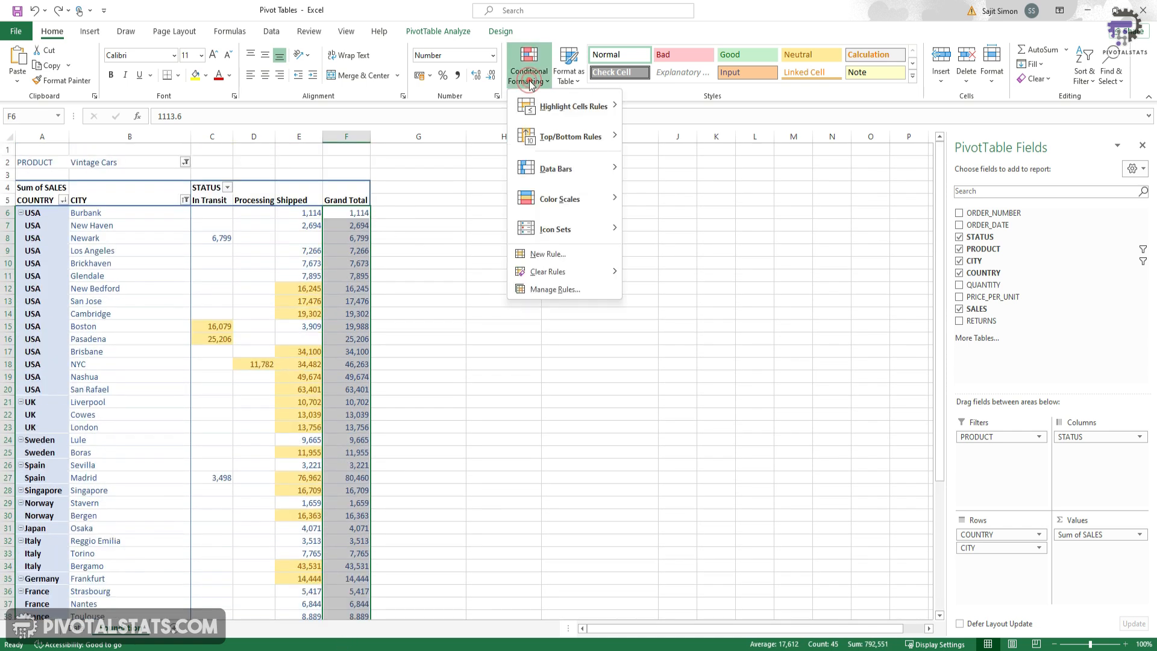
pyautogui.click(578, 255)
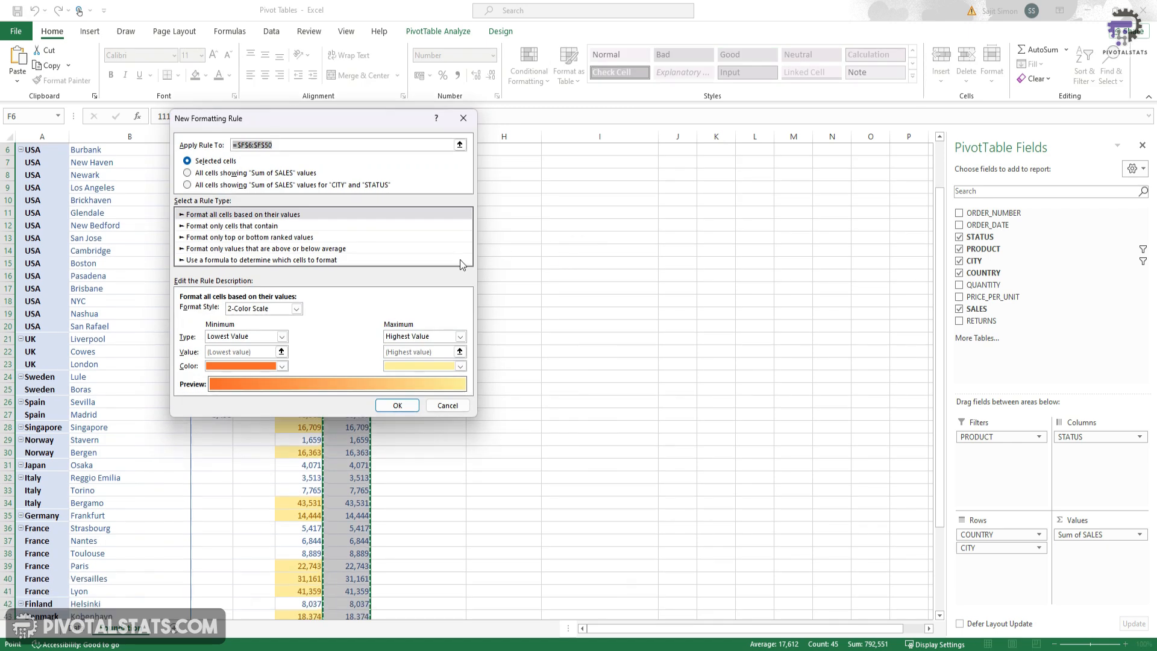
pyautogui.click(264, 261)
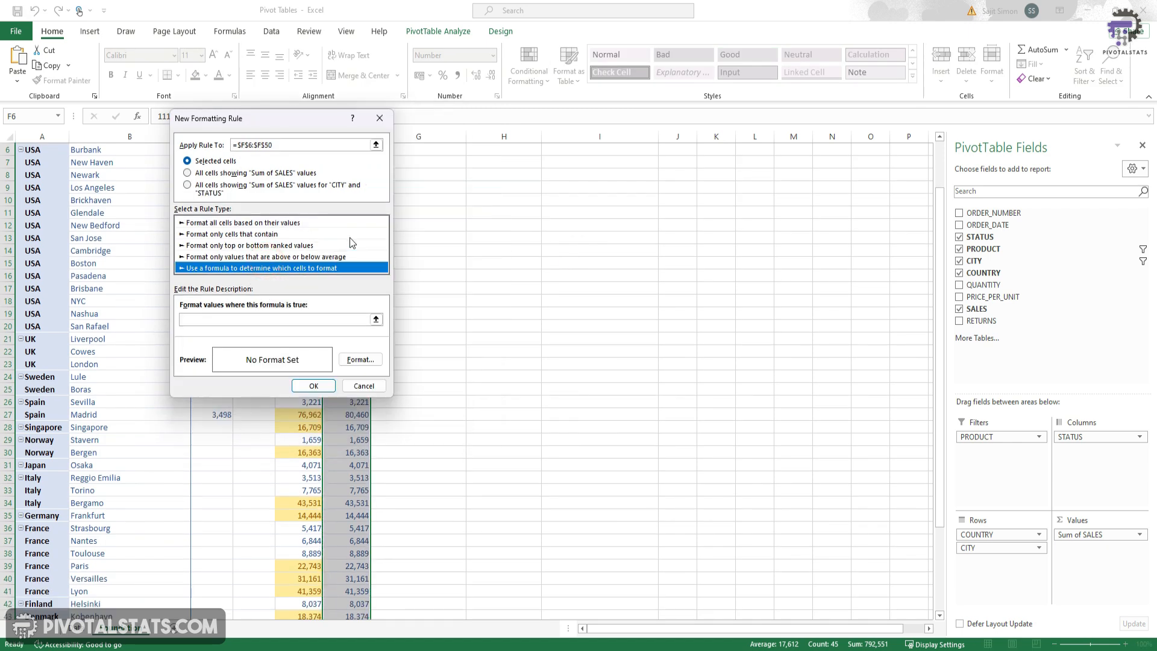
pyautogui.moveTo(272, 120); pyautogui.dragTo(662, 130)
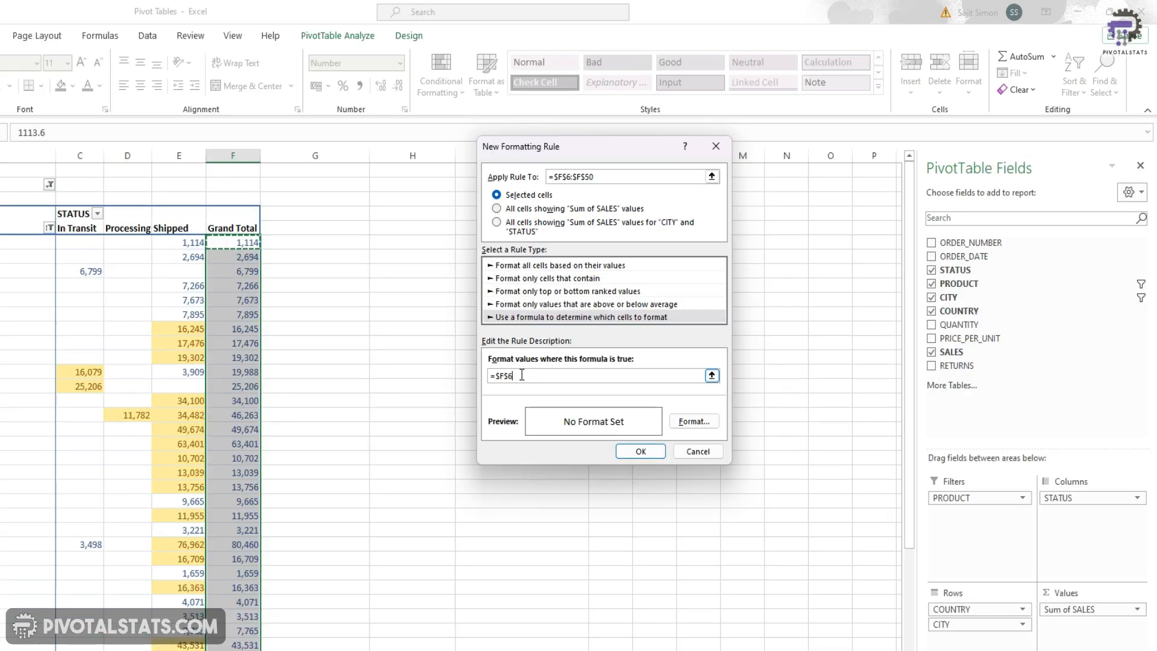
pyautogui.write('> 10000')
# - Give the new grand total rule a light blue background fill and create it
pyautogui.click(694, 421)
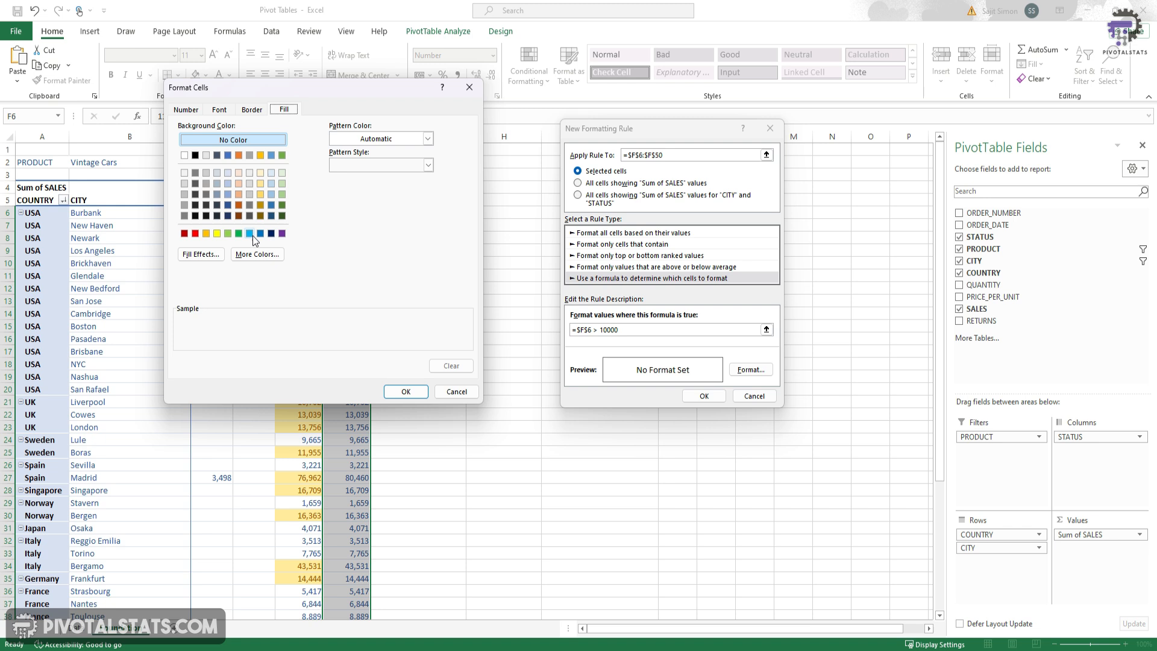
pyautogui.click(251, 235)
pyautogui.click(406, 392)
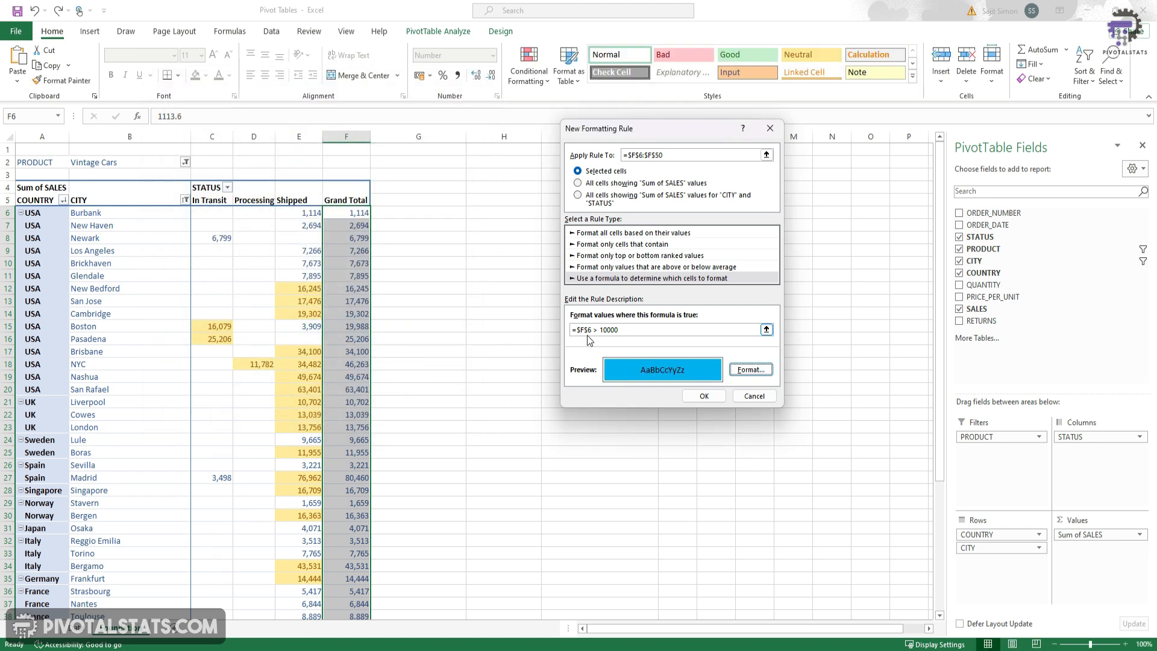
pyautogui.click(704, 396)
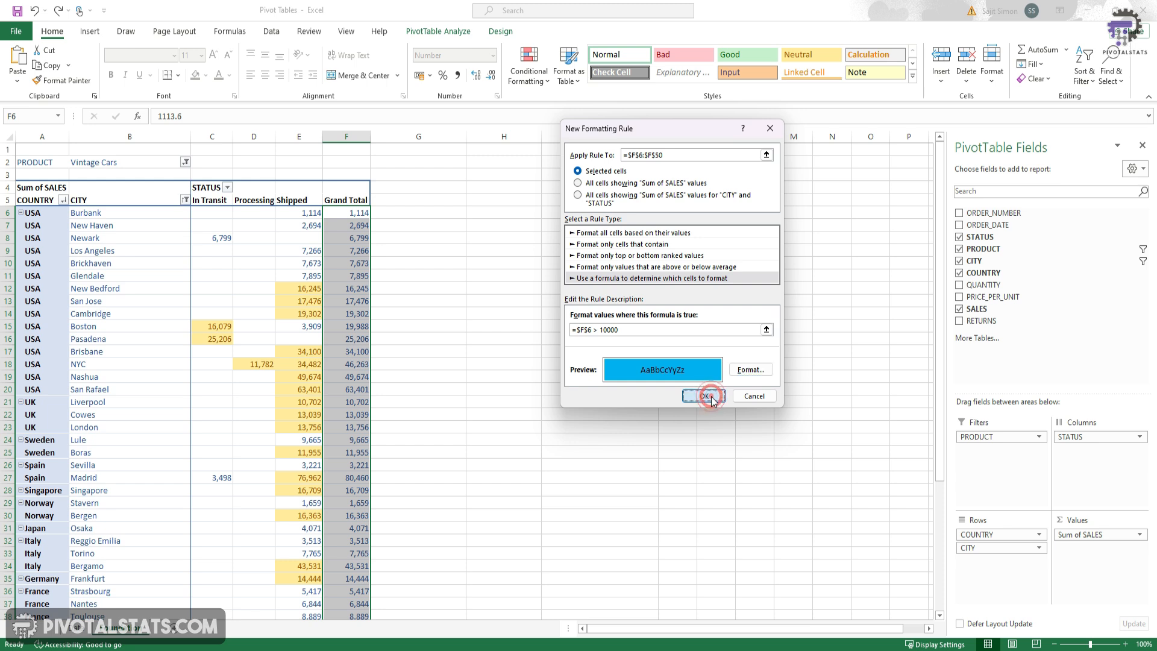
# - Edit the light blue grand total rule so its formula uses a relative row reference, =$F6 > 10000, and apply it
pyautogui.click(531, 78)
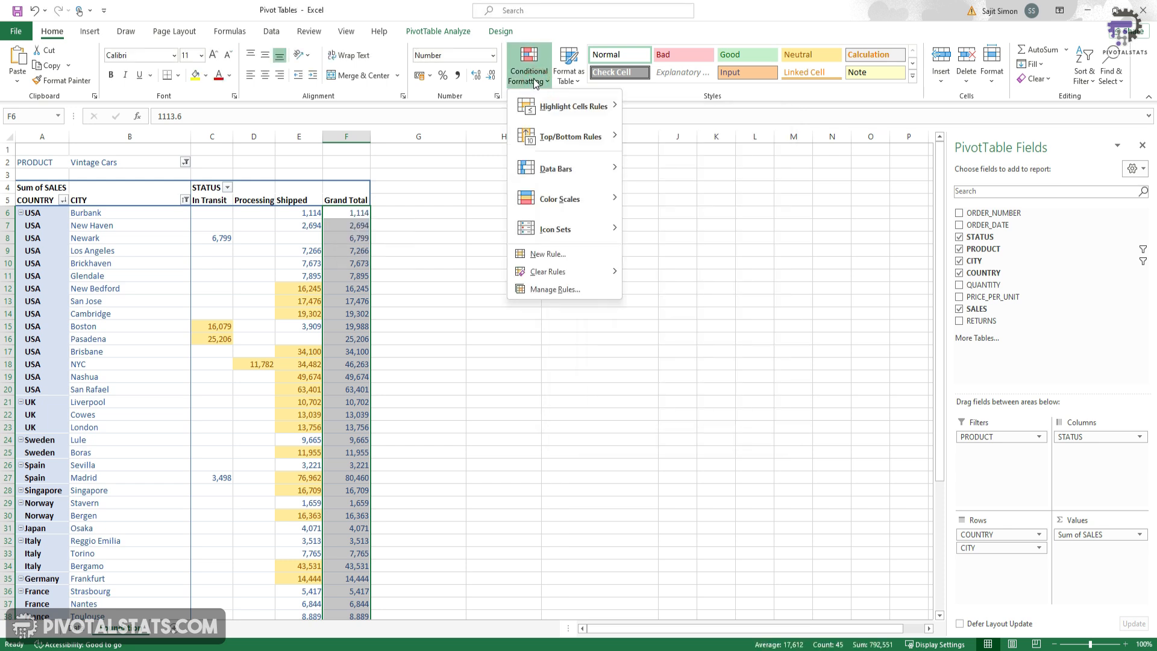
pyautogui.click(555, 289)
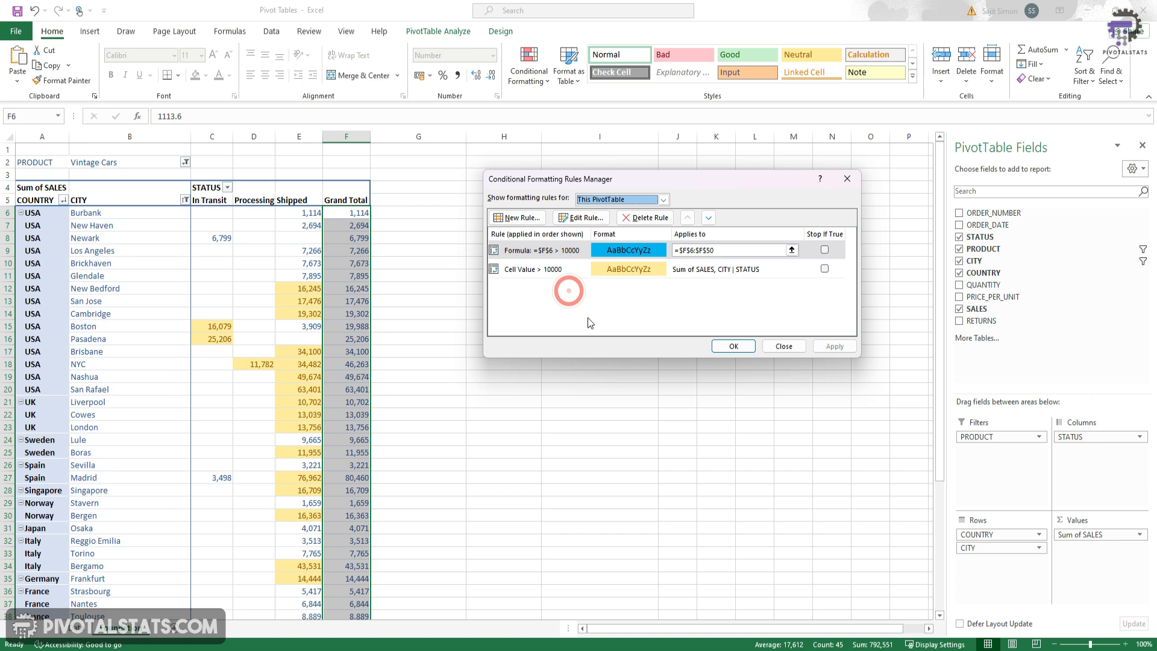
pyautogui.click(551, 252)
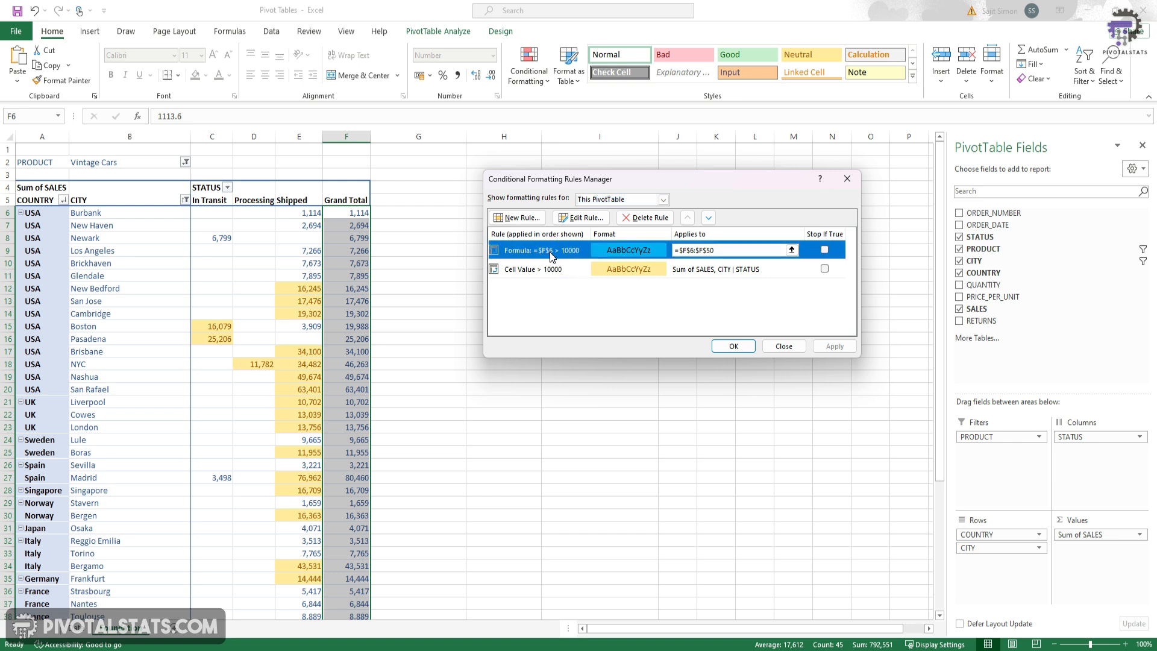
pyautogui.click(579, 217)
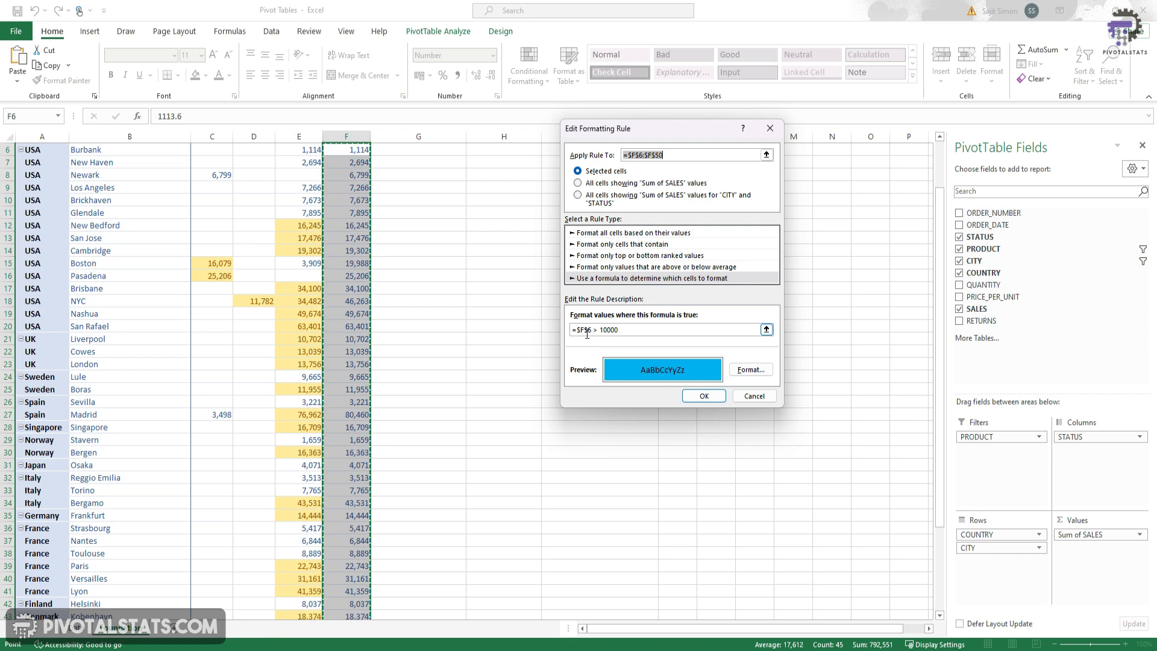
pyautogui.scroll(2, 387, 289)
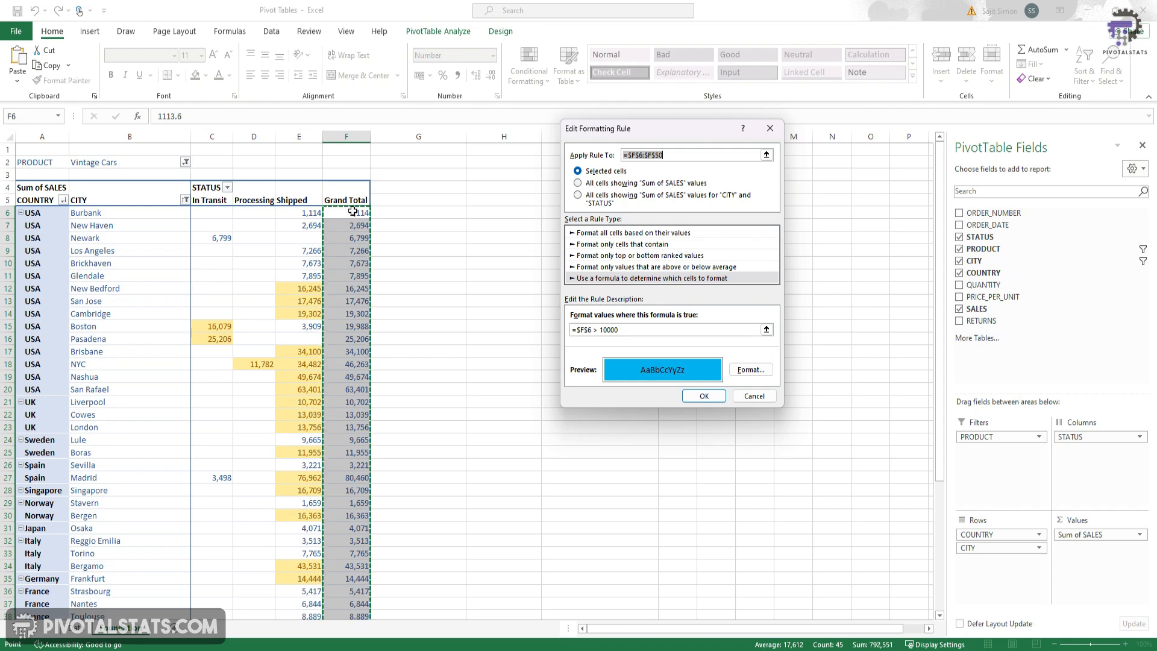
pyautogui.click(588, 332)
pyautogui.click(704, 397)
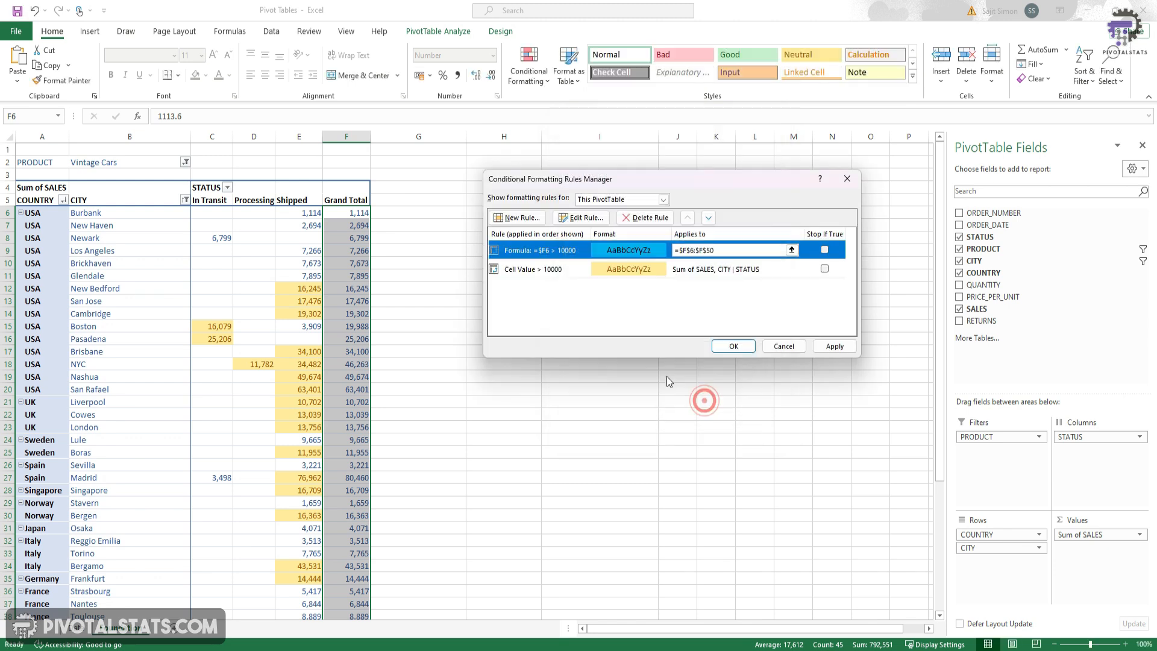
pyautogui.click(730, 345)
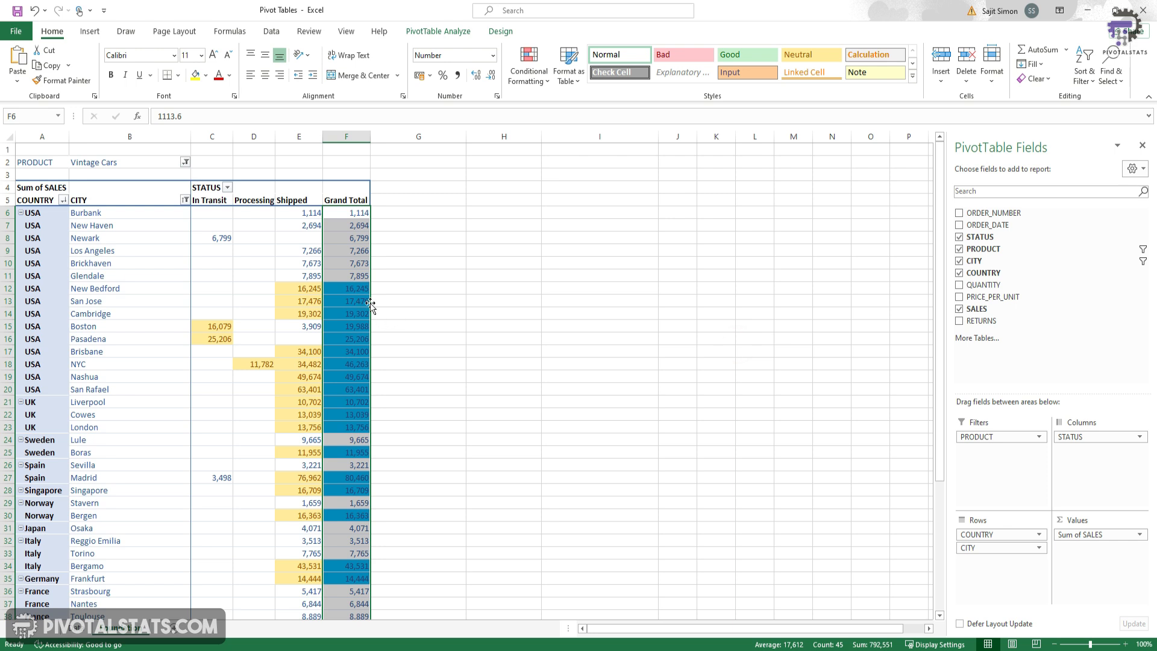
pyautogui.scroll(-4, 362, 232)
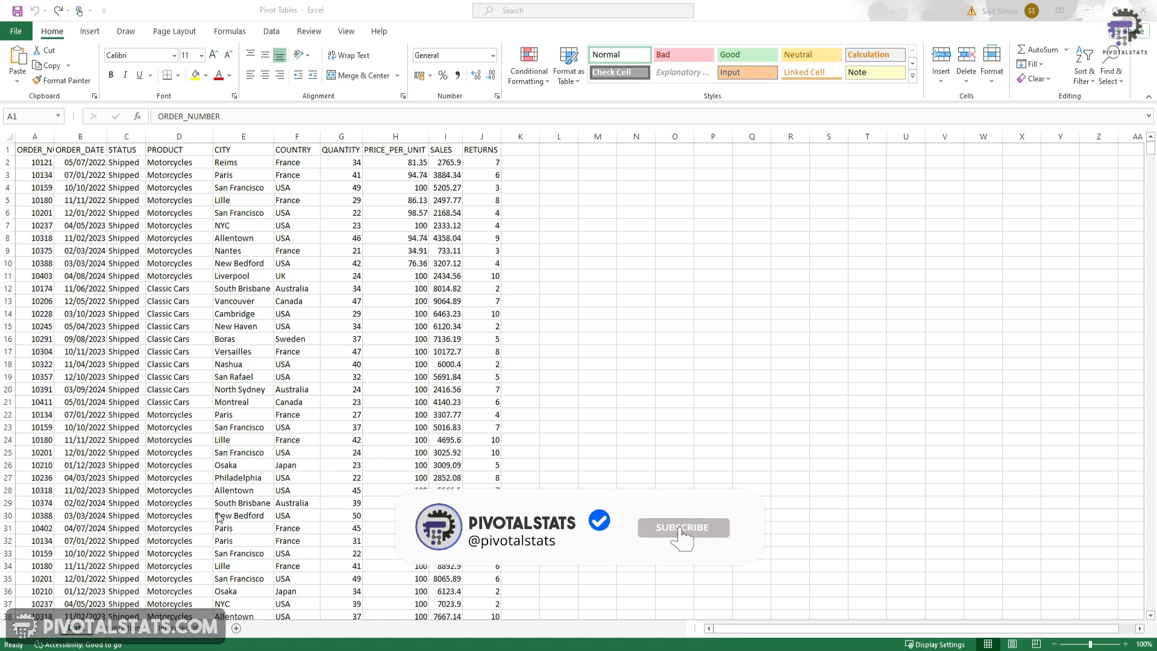
# - Start the PivotTable and PivotChart Wizard on the source data, using the Microsoft Excel list option and range $A$1:$J$1306
pyautogui.click(43, 149)
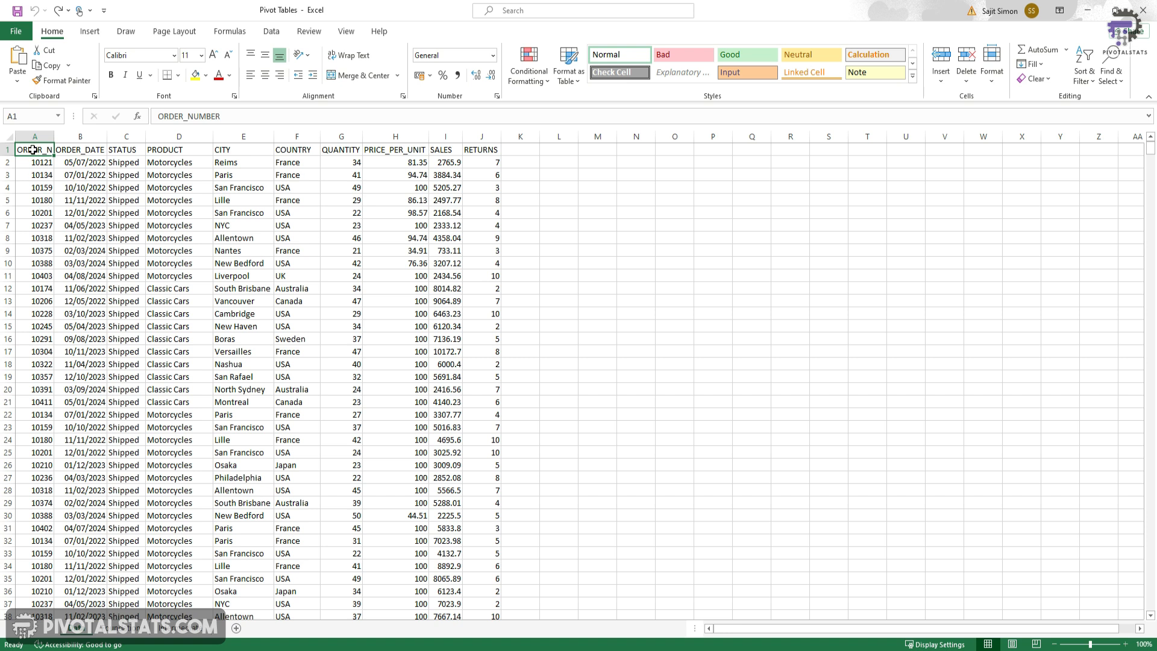
pyautogui.click(89, 32)
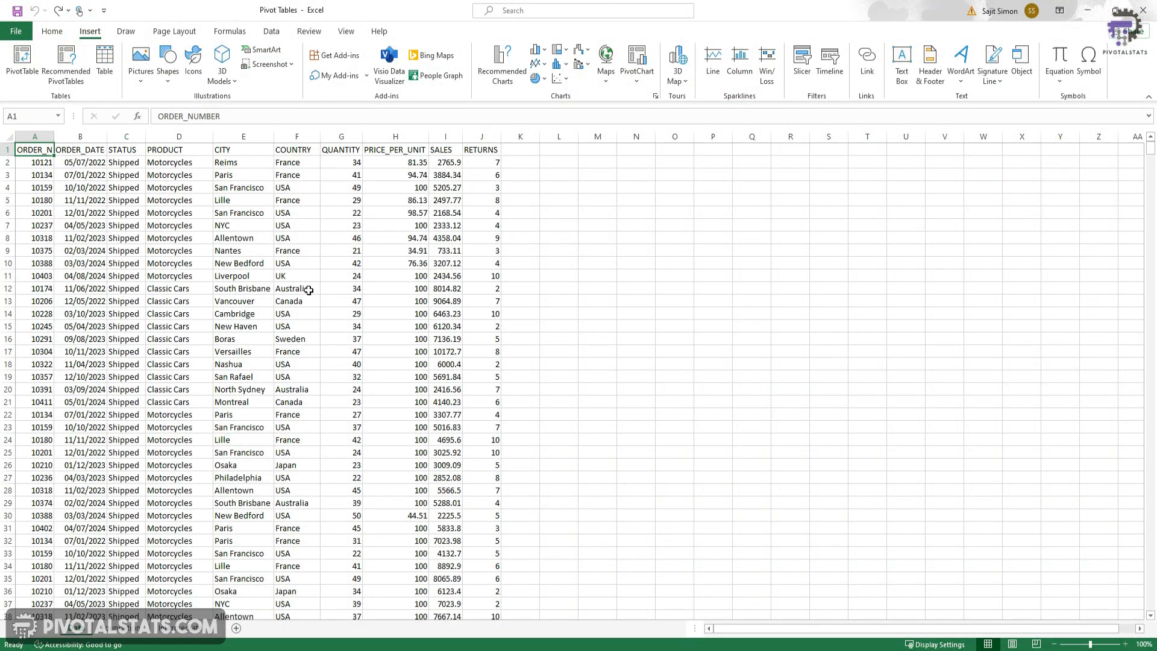
pyautogui.hotkey('alt', 'd')
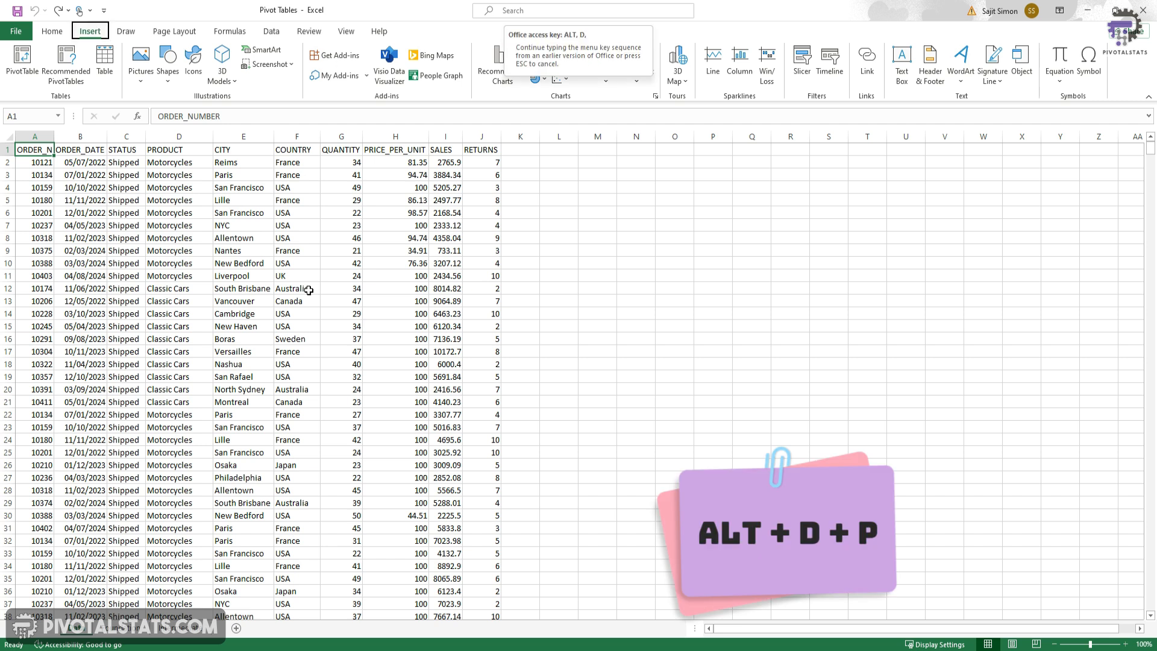
pyautogui.press('p')
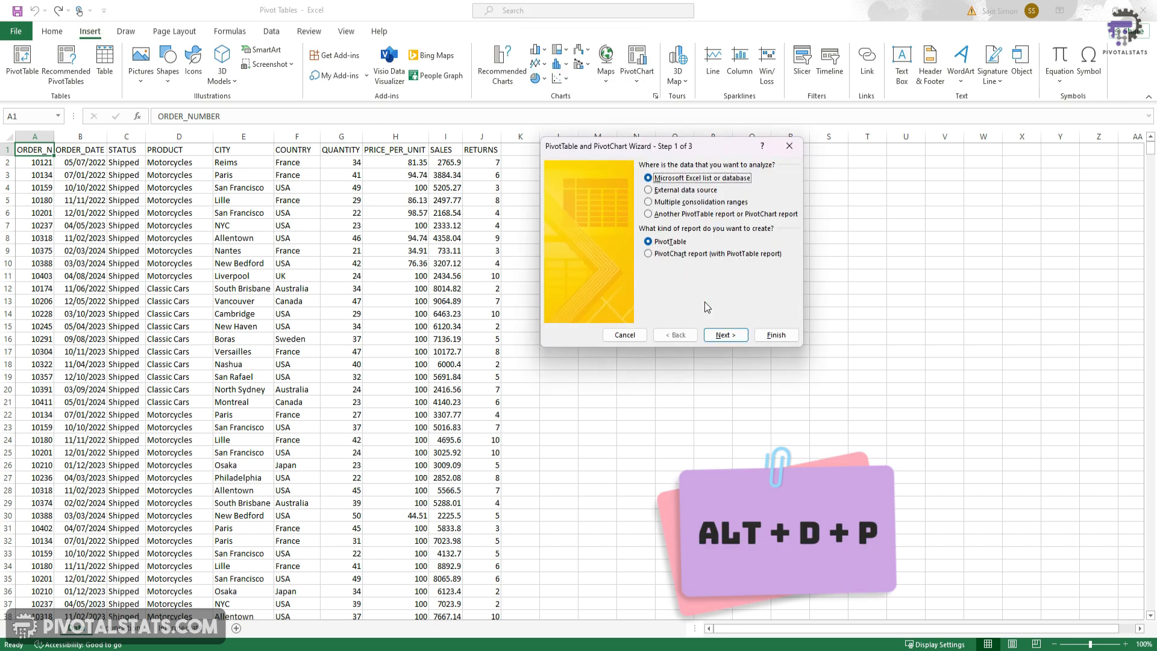
pyautogui.click(738, 340)
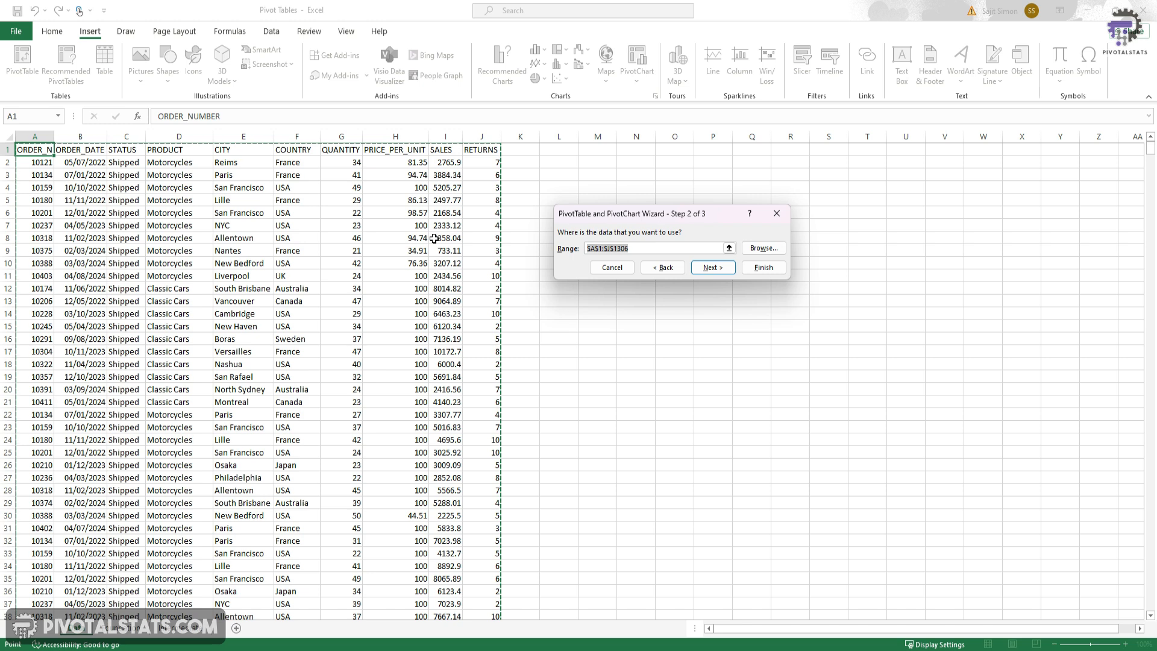
pyautogui.click(731, 269)
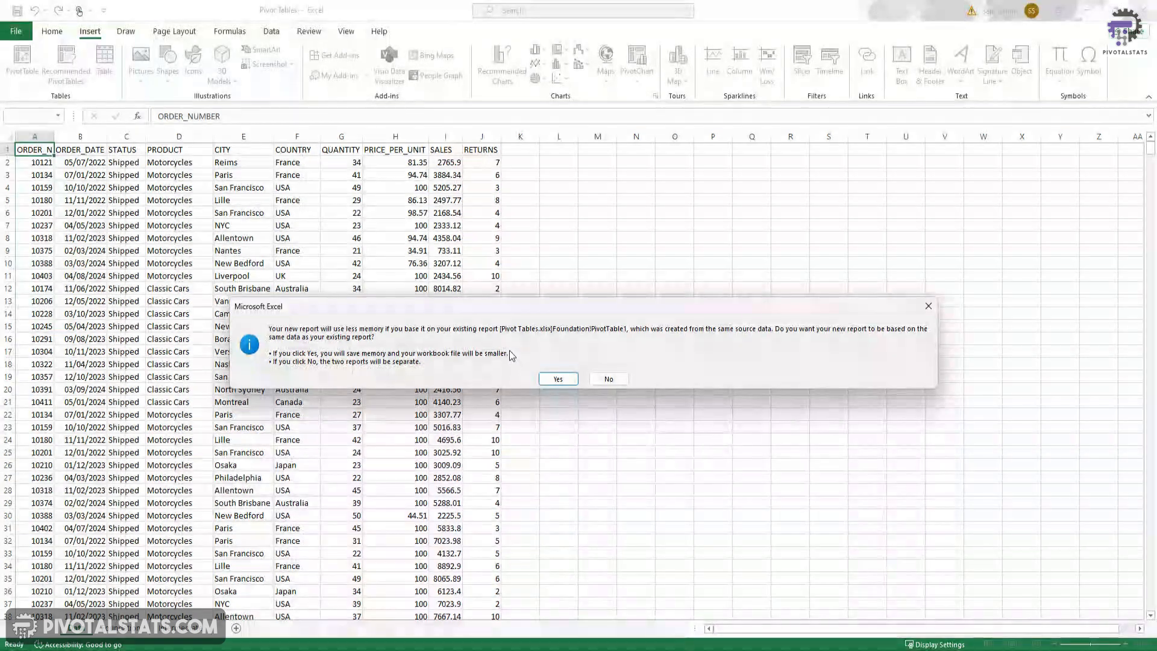
# - Base the new report on the existing PivotTable's data and create it at cell B2 of the Intermediate worksheet
pyautogui.click(558, 379)
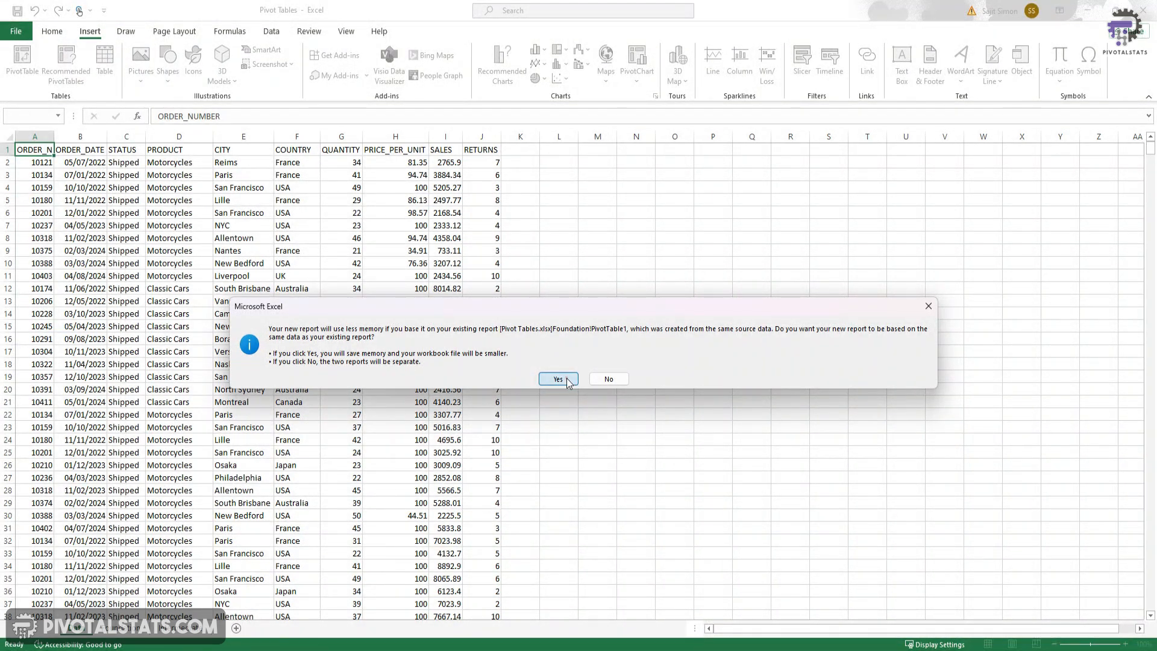
pyautogui.click(722, 297)
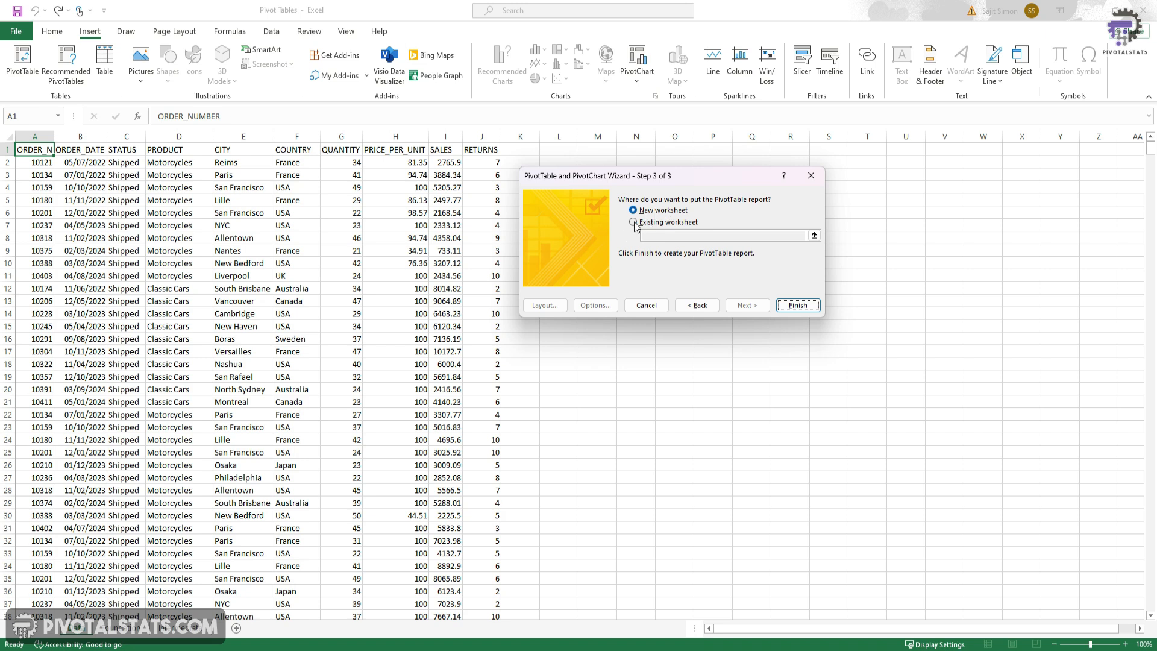
pyautogui.click(633, 223)
pyautogui.click(814, 236)
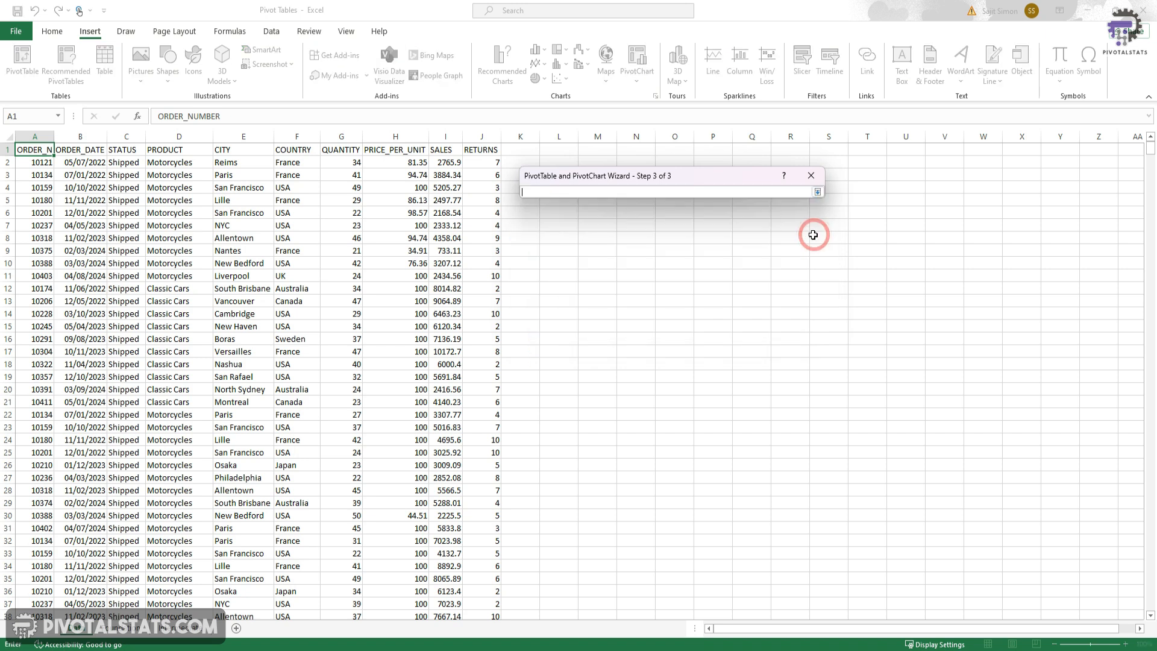
pyautogui.click(182, 628)
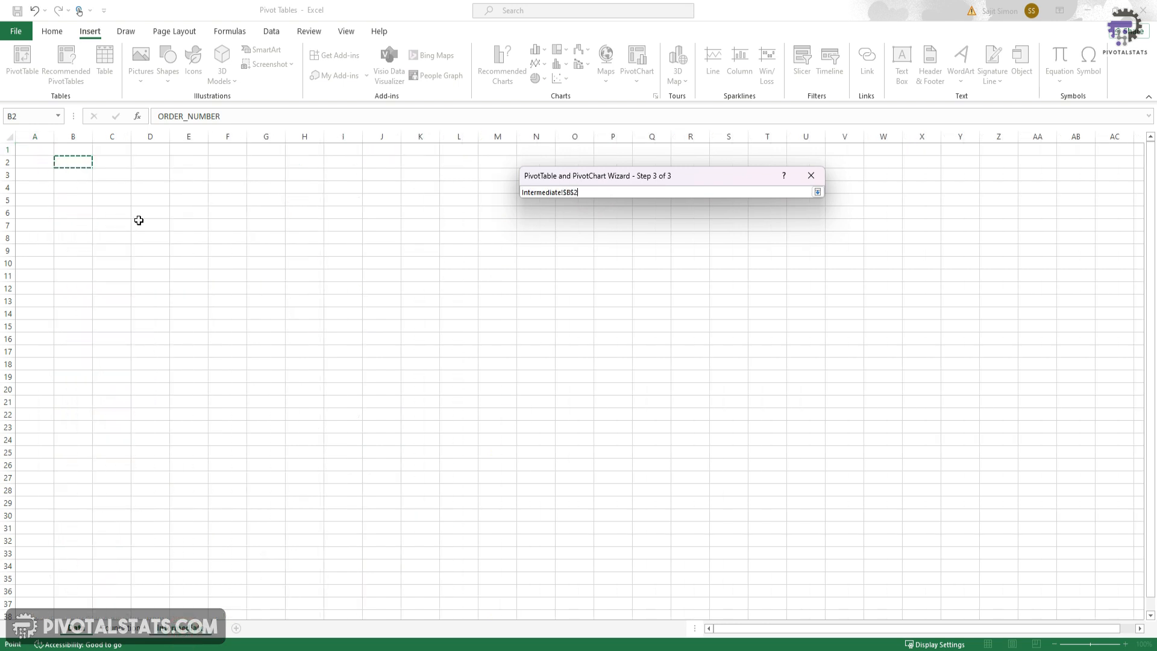
pyautogui.click(817, 192)
pyautogui.click(798, 305)
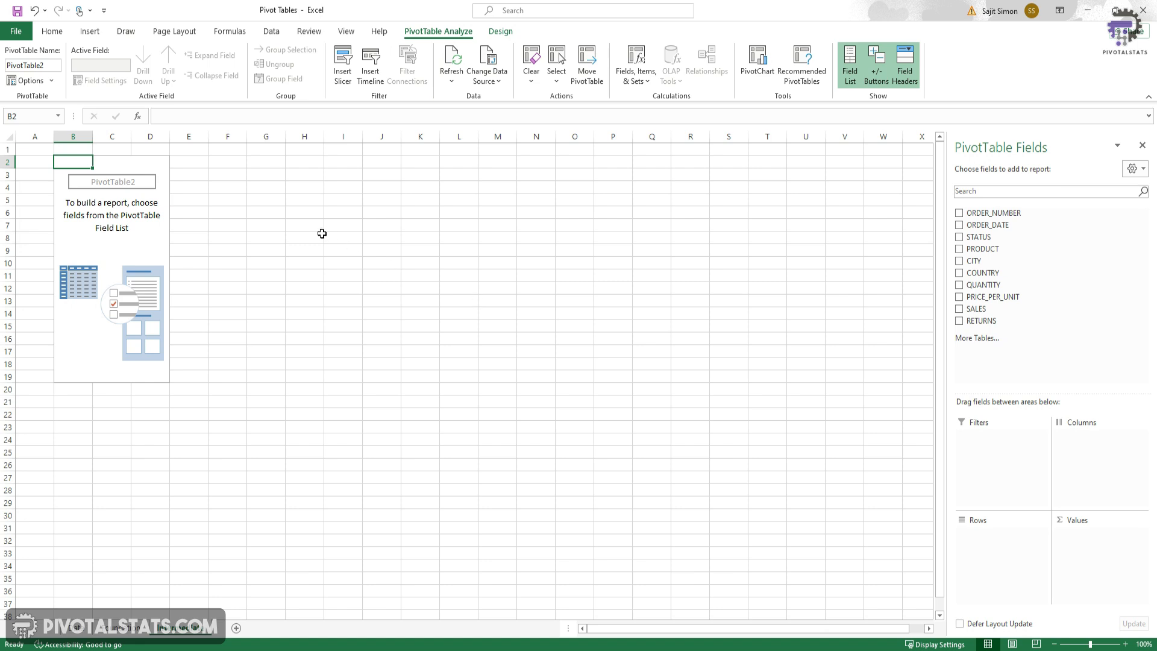
# - Examine the new PivotTable's design and refresh options and its data source range without changing them
pyautogui.click(499, 34)
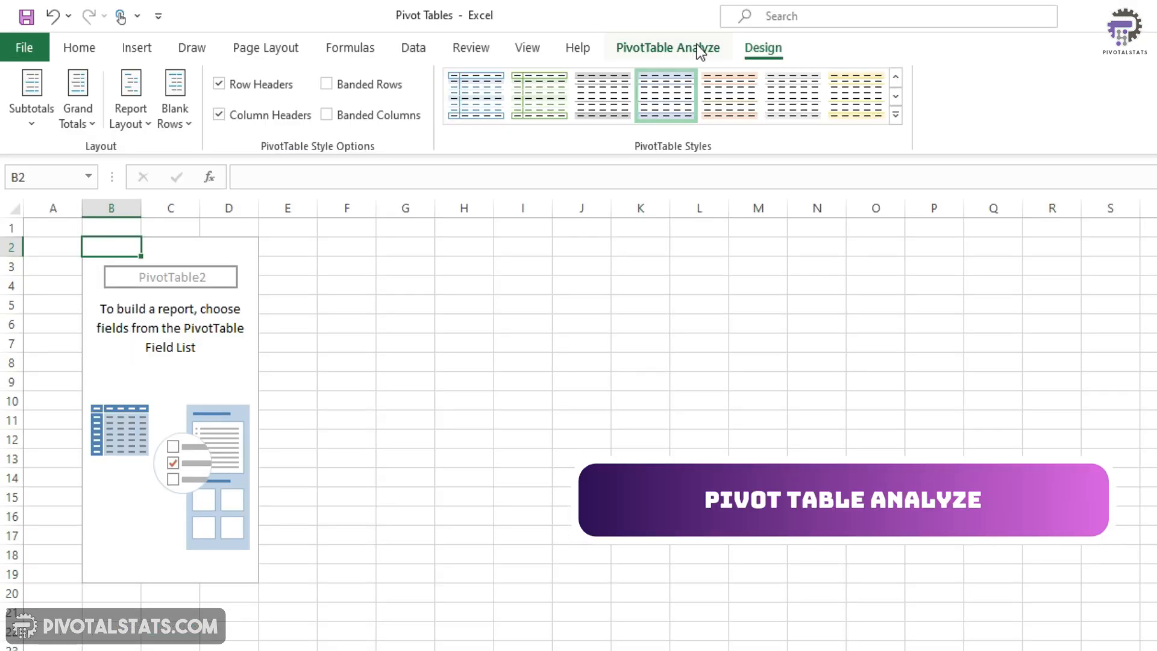
pyautogui.click(698, 48)
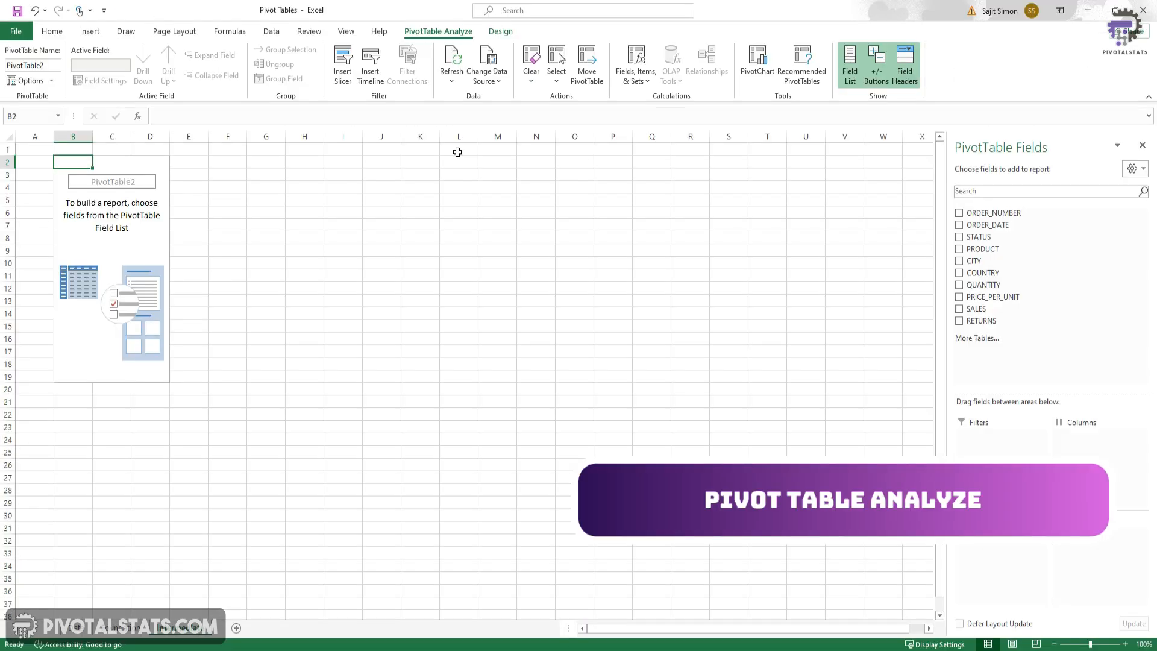
pyautogui.click(455, 78)
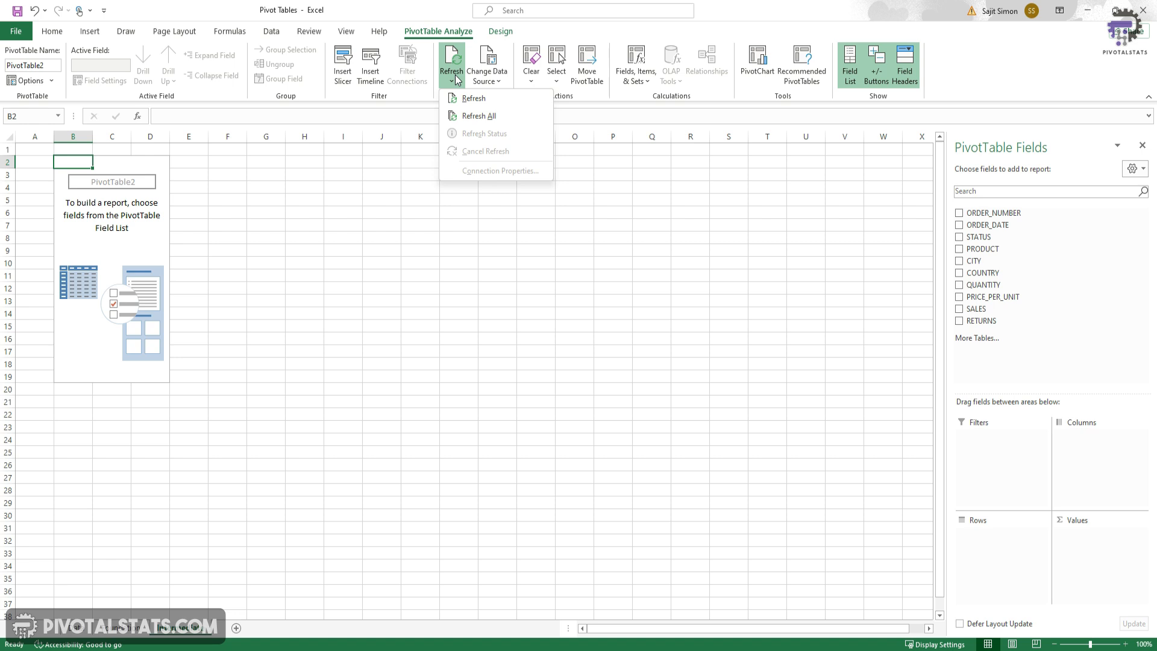
pyautogui.click(455, 80)
pyautogui.click(453, 82)
pyautogui.click(435, 96)
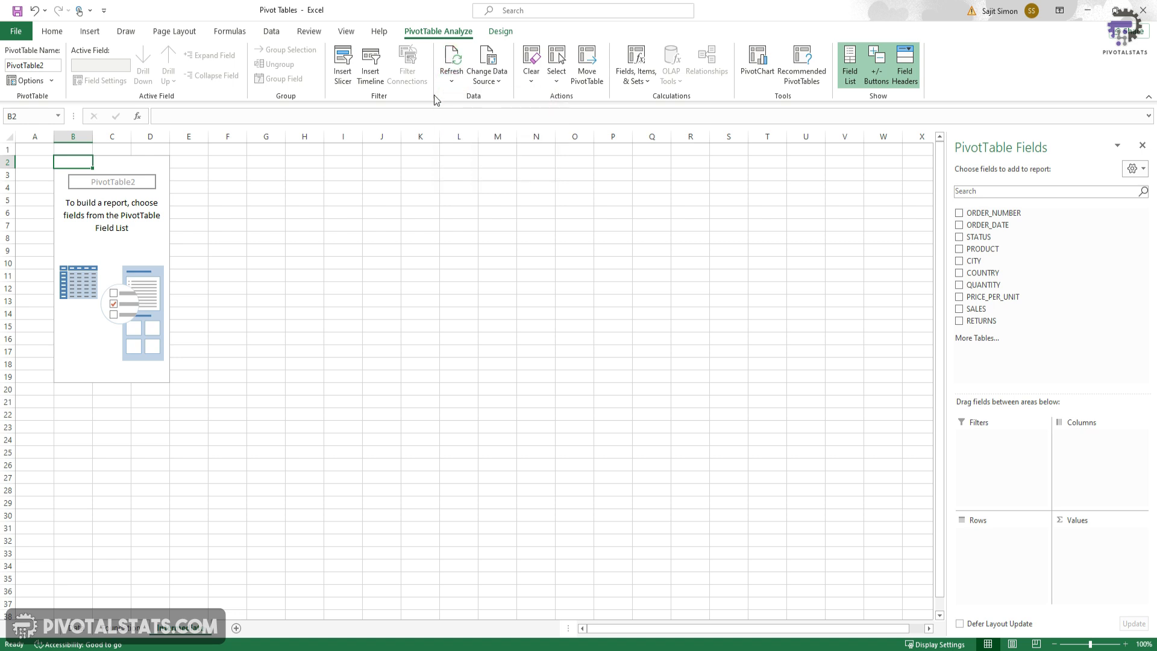
pyautogui.click(497, 82)
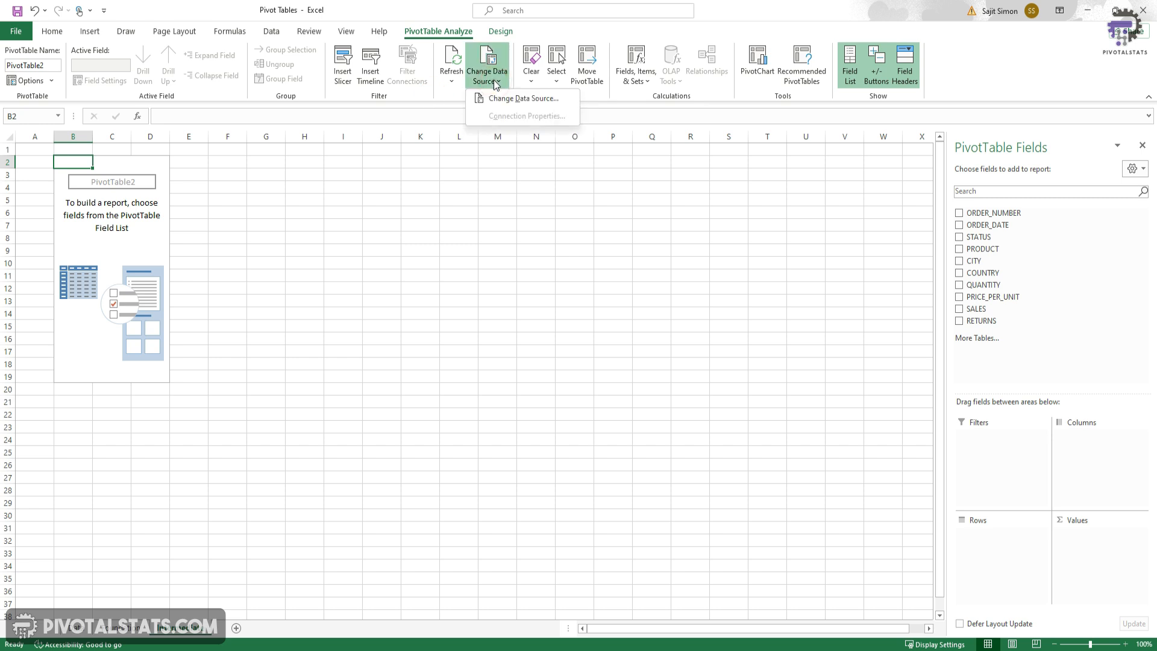
pyautogui.click(516, 99)
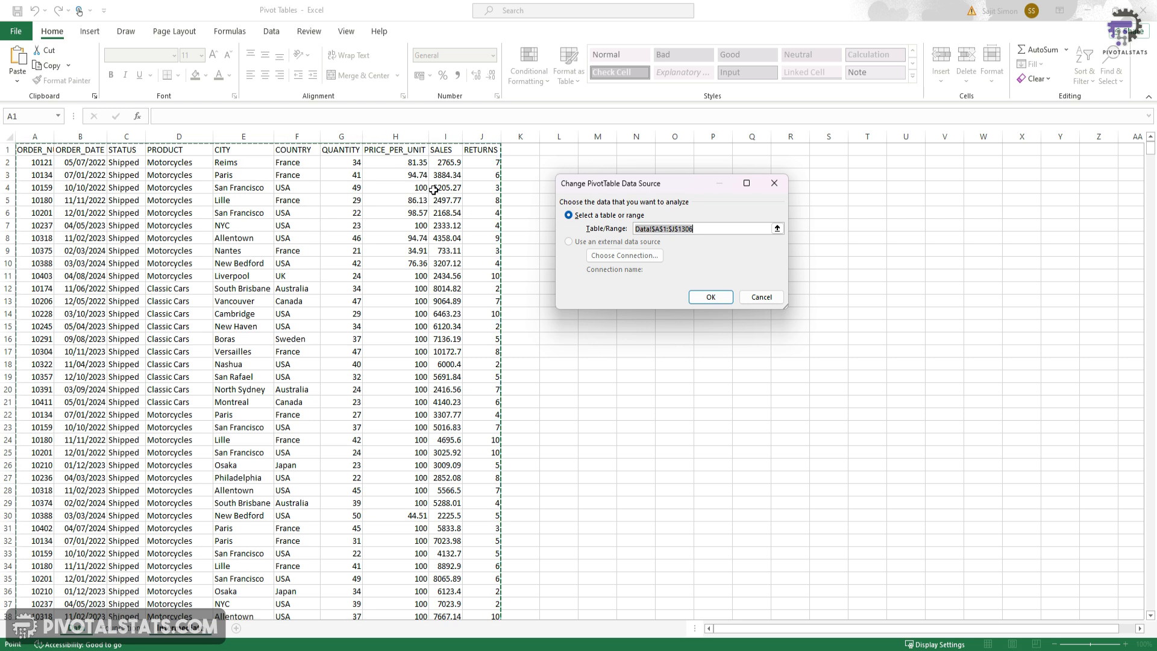
pyautogui.click(762, 297)
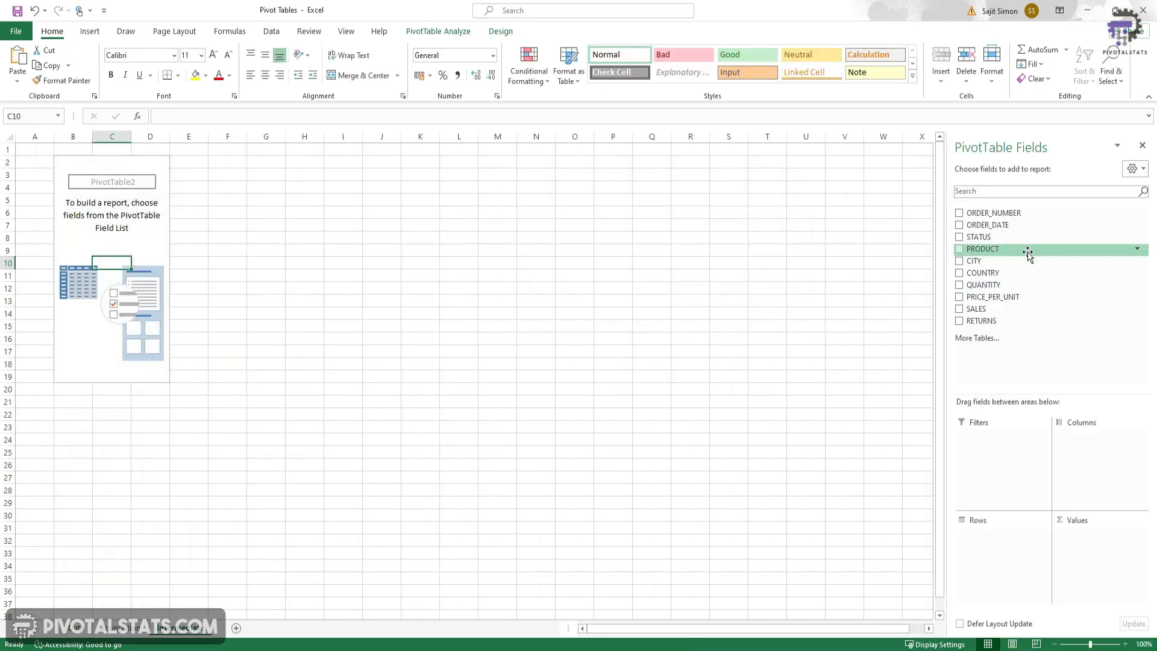
# - Put COUNTRY in the PivotTable's rows and add SALES, QUANTITY and RETURNS as summed values
pyautogui.click(1000, 274)
pyautogui.moveTo(992, 311); pyautogui.dragTo(1082, 567)
pyautogui.moveTo(1008, 285); pyautogui.dragTo(1094, 546)
pyautogui.moveTo(980, 320); pyautogui.dragTo(1113, 580)
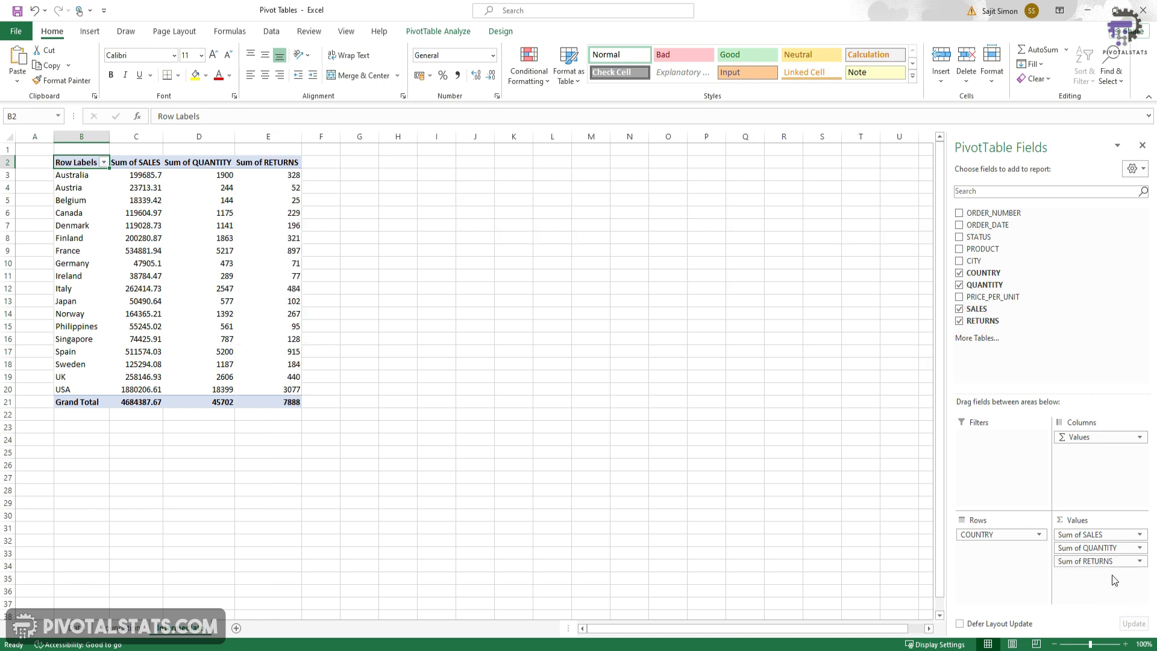
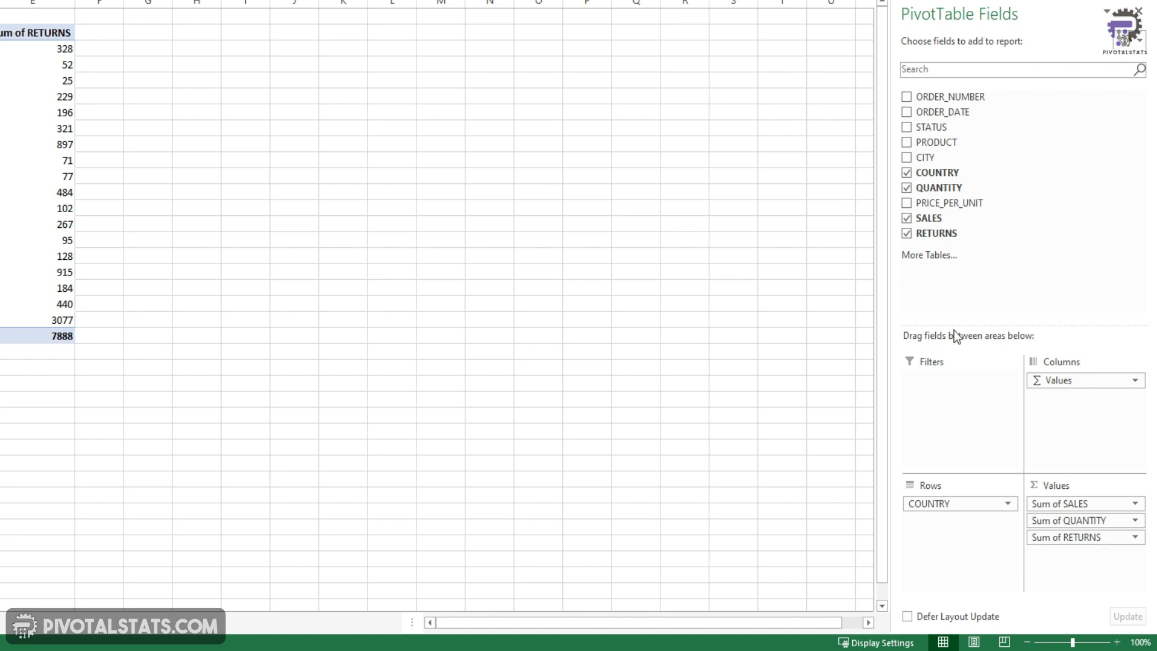
# - Try adding STATUS as a counted value field and remove it from the PivotTable
pyautogui.moveTo(973, 125); pyautogui.dragTo(1090, 581)
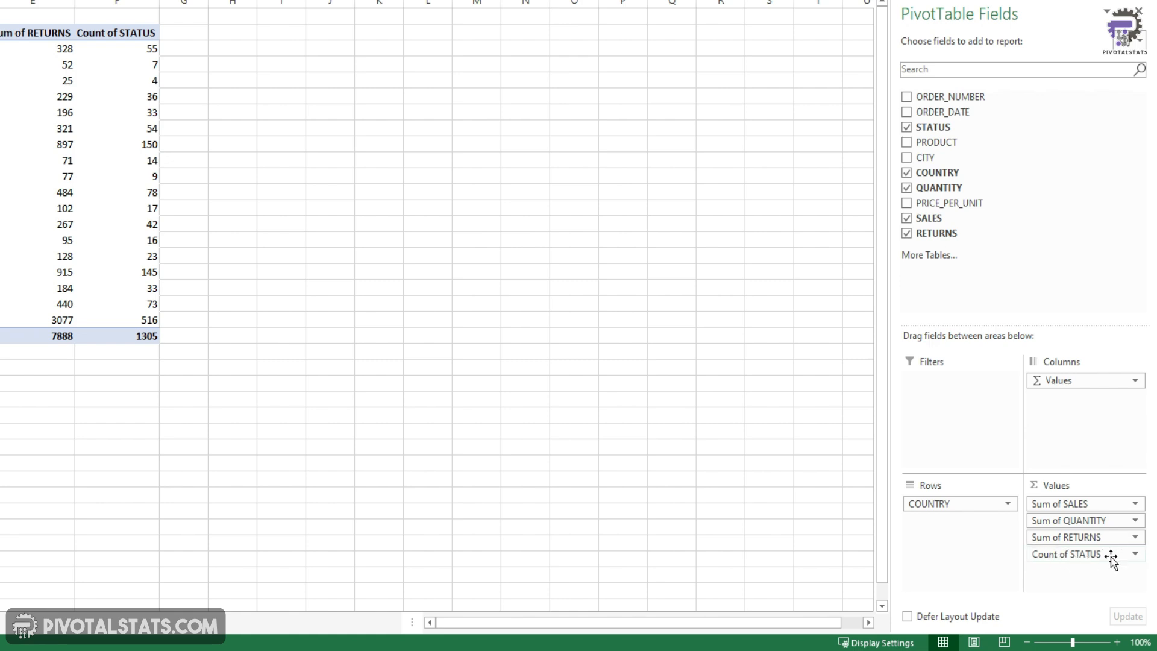
pyautogui.moveTo(1109, 555); pyautogui.dragTo(1070, 554)
pyautogui.click(1136, 554)
pyautogui.click(1136, 554)
pyautogui.click(1136, 554)
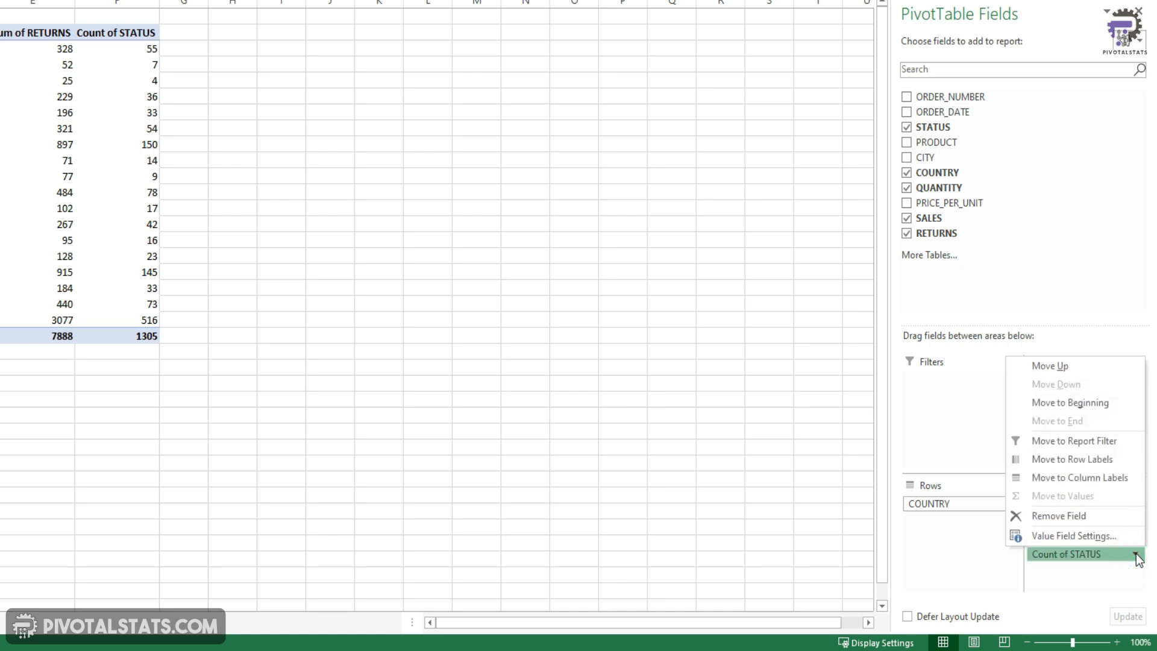
pyautogui.click(1061, 516)
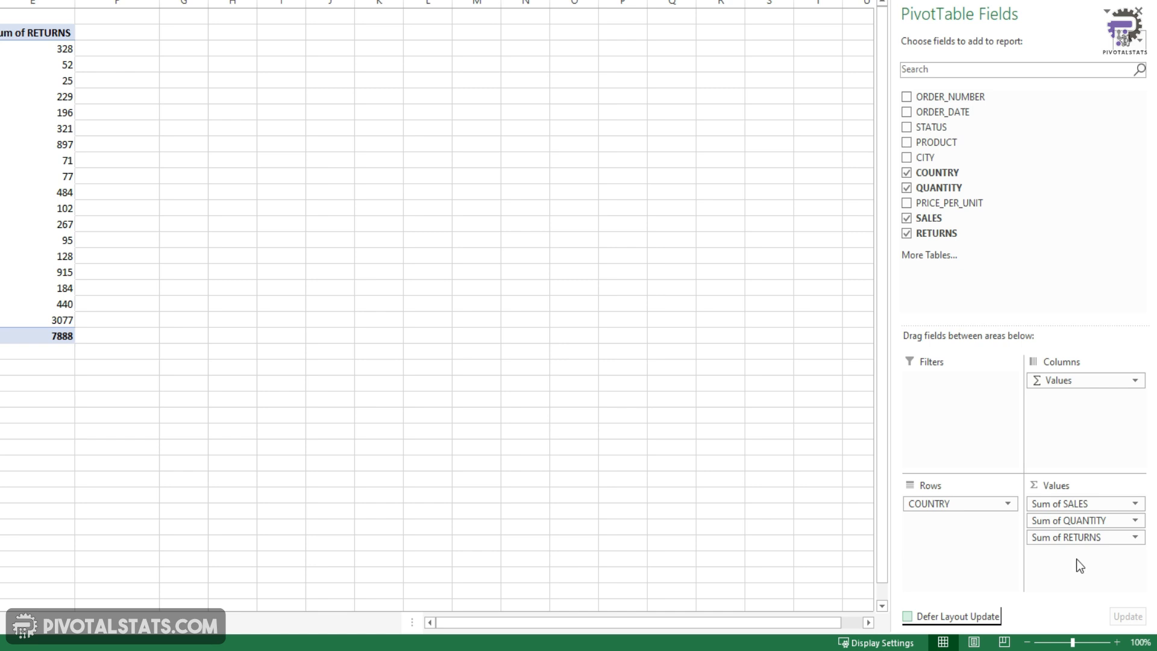
# - Change the SALES value field's summary calculation to Average
pyautogui.click(1136, 504)
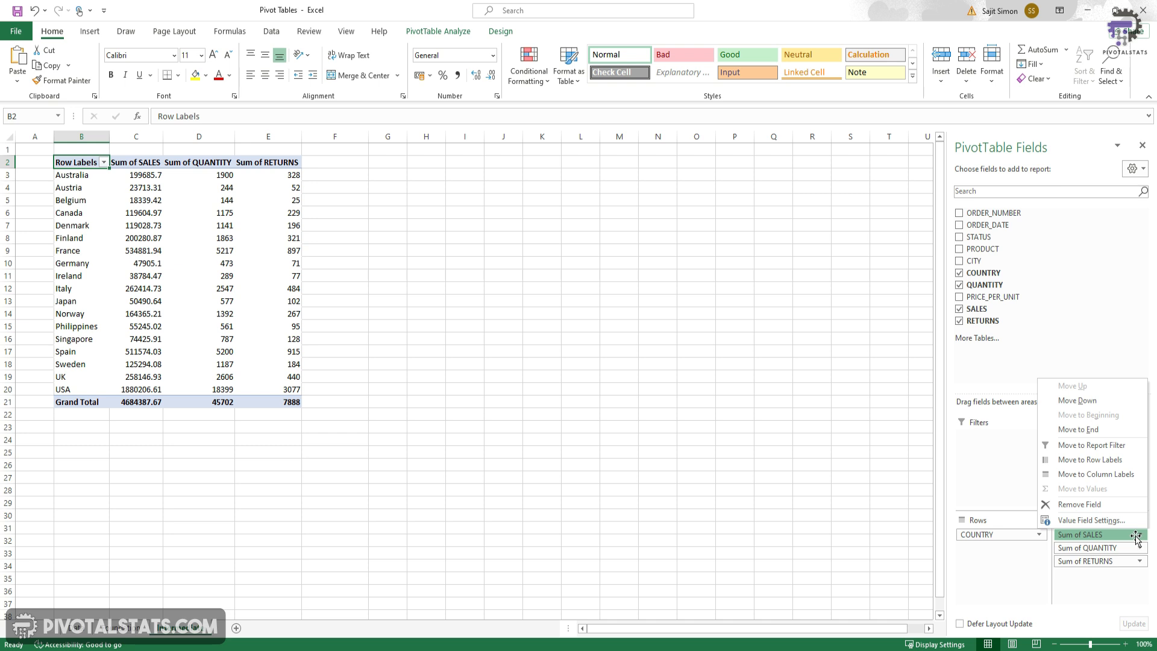
pyautogui.click(1099, 522)
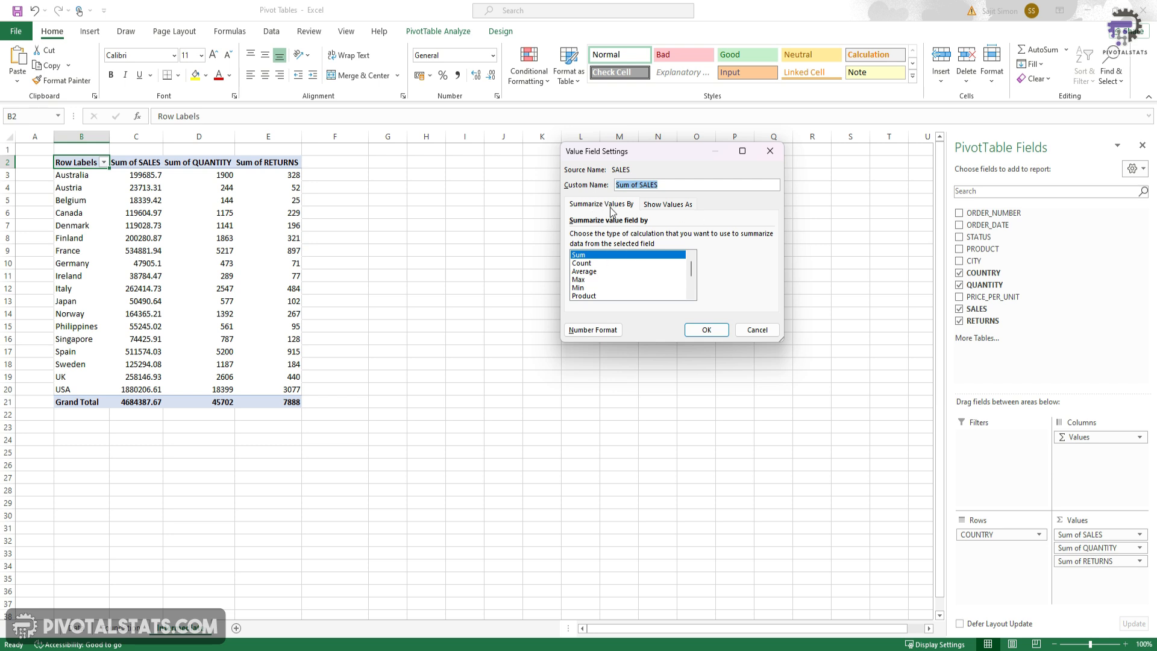
pyautogui.click(584, 271)
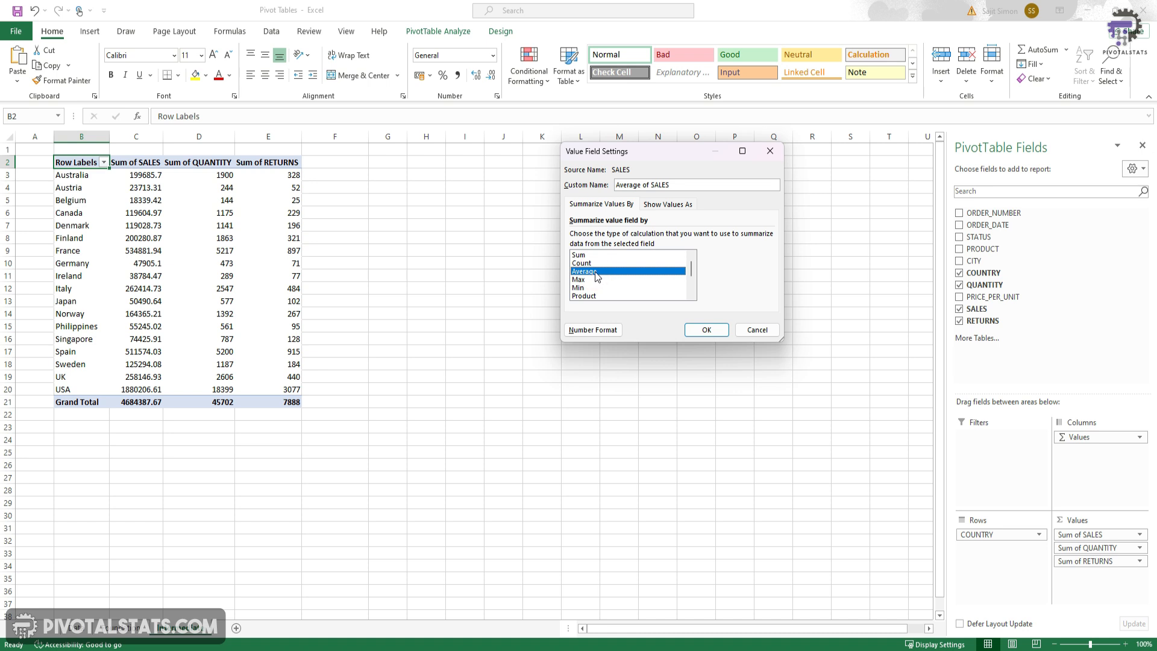
pyautogui.click(591, 263)
pyautogui.click(590, 280)
pyautogui.click(599, 296)
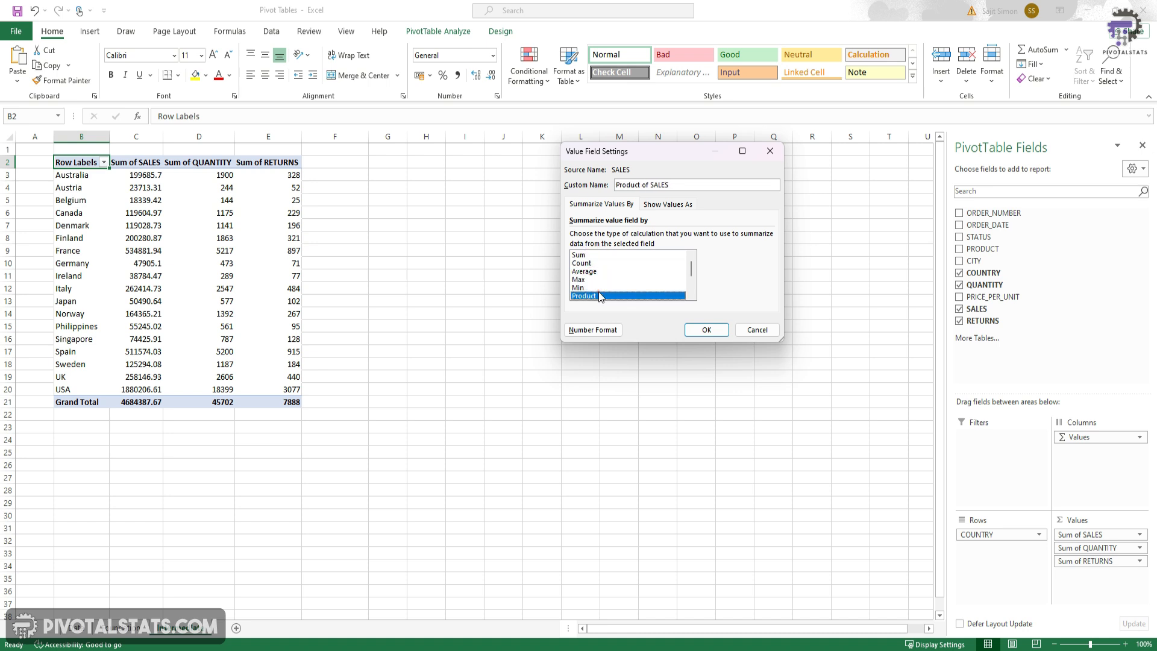
pyautogui.scroll(-2, 595, 287)
pyautogui.click(595, 272)
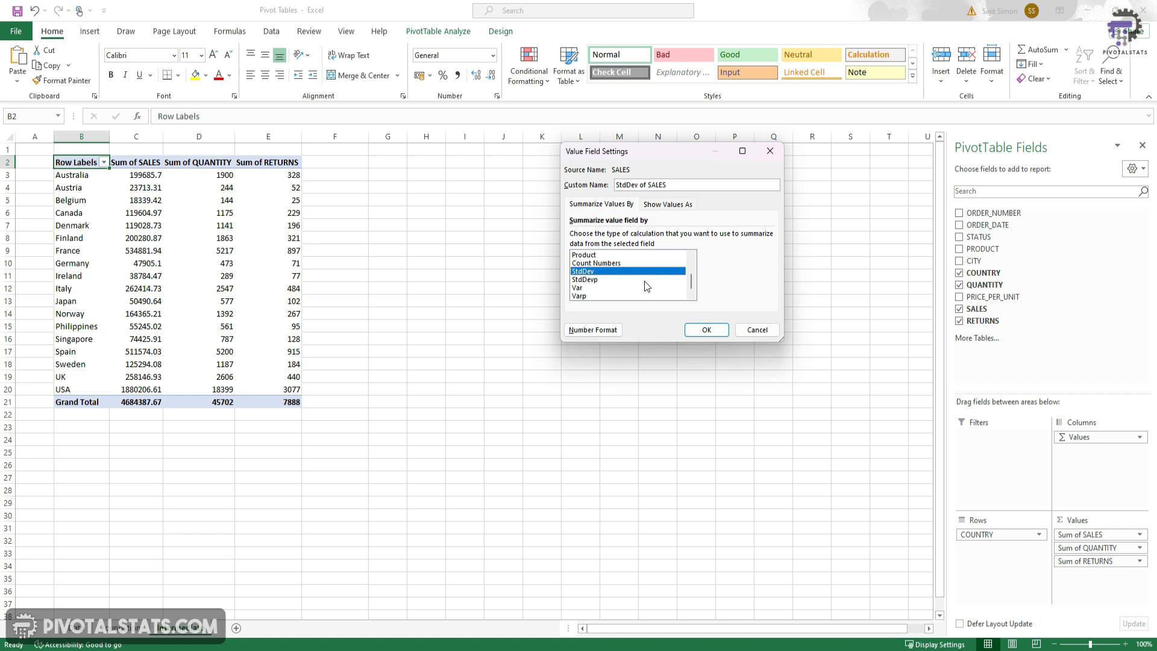
pyautogui.scroll(2, 627, 280)
pyautogui.click(593, 273)
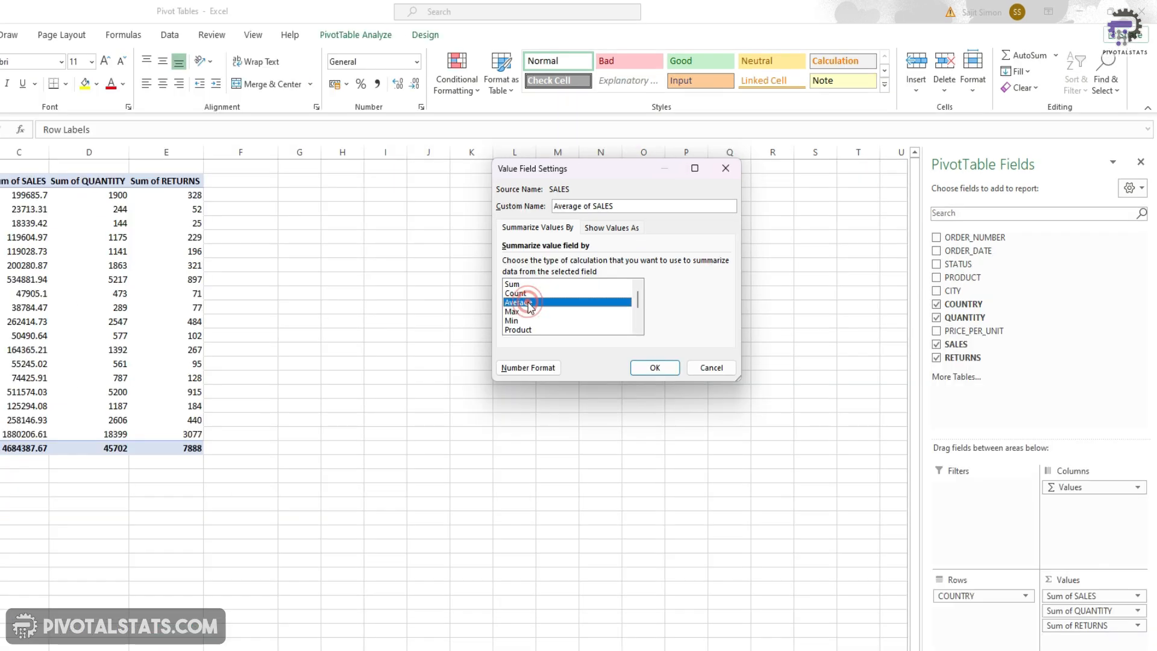
pyautogui.click(647, 368)
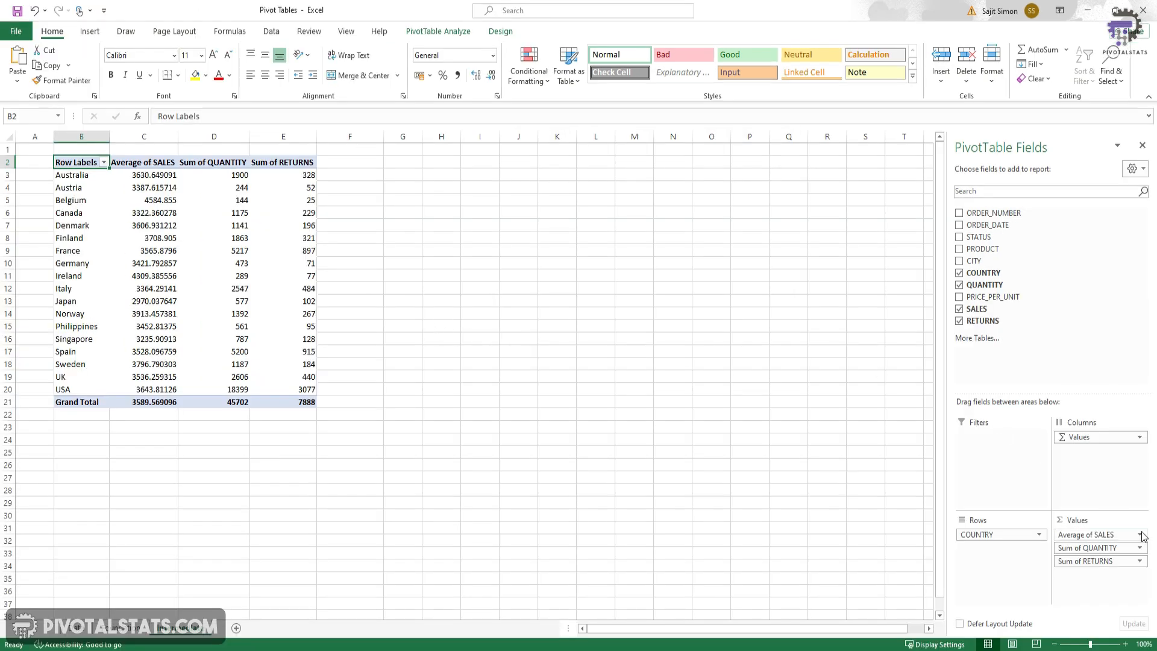
# - Format the average SALES values as Number with 0 decimal places and a 1000 separator
pyautogui.click(1140, 534)
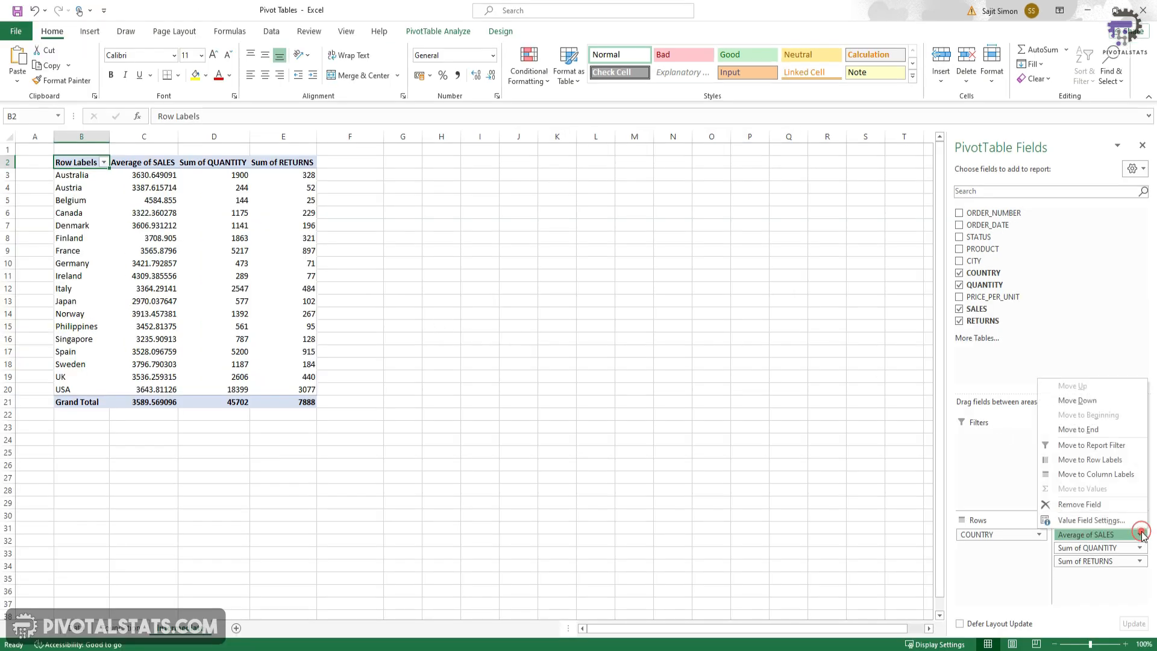
pyautogui.click(1091, 521)
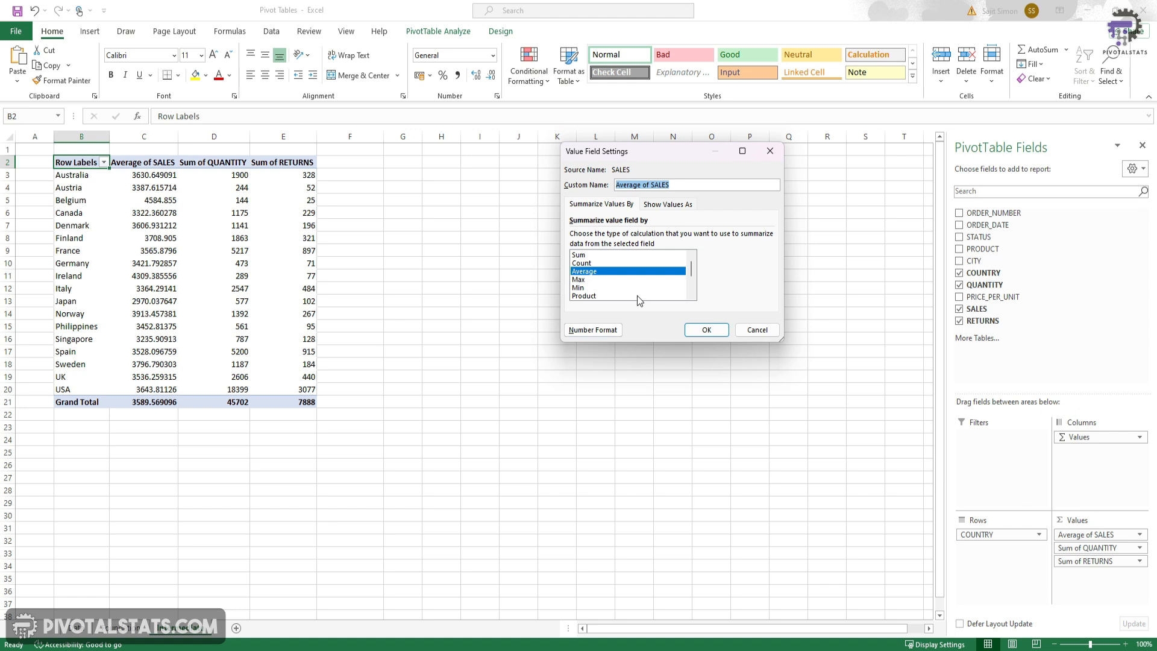
pyautogui.click(605, 335)
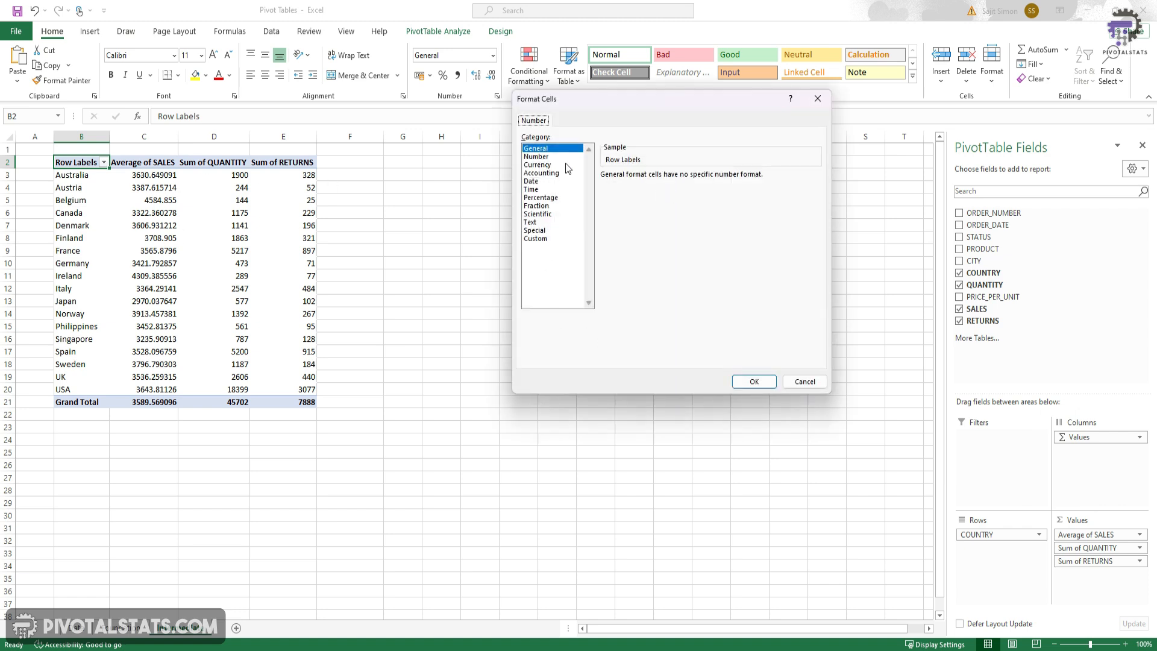
pyautogui.click(538, 157)
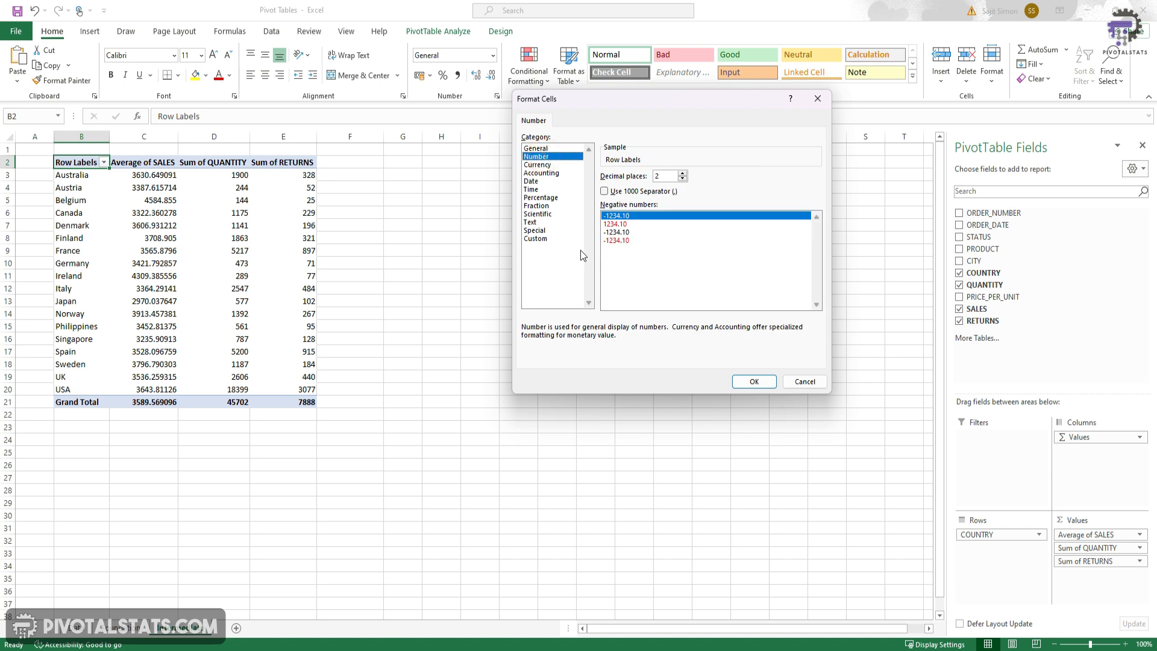
pyautogui.click(605, 191)
pyautogui.click(683, 179)
pyautogui.click(683, 178)
pyautogui.click(754, 382)
pyautogui.click(702, 323)
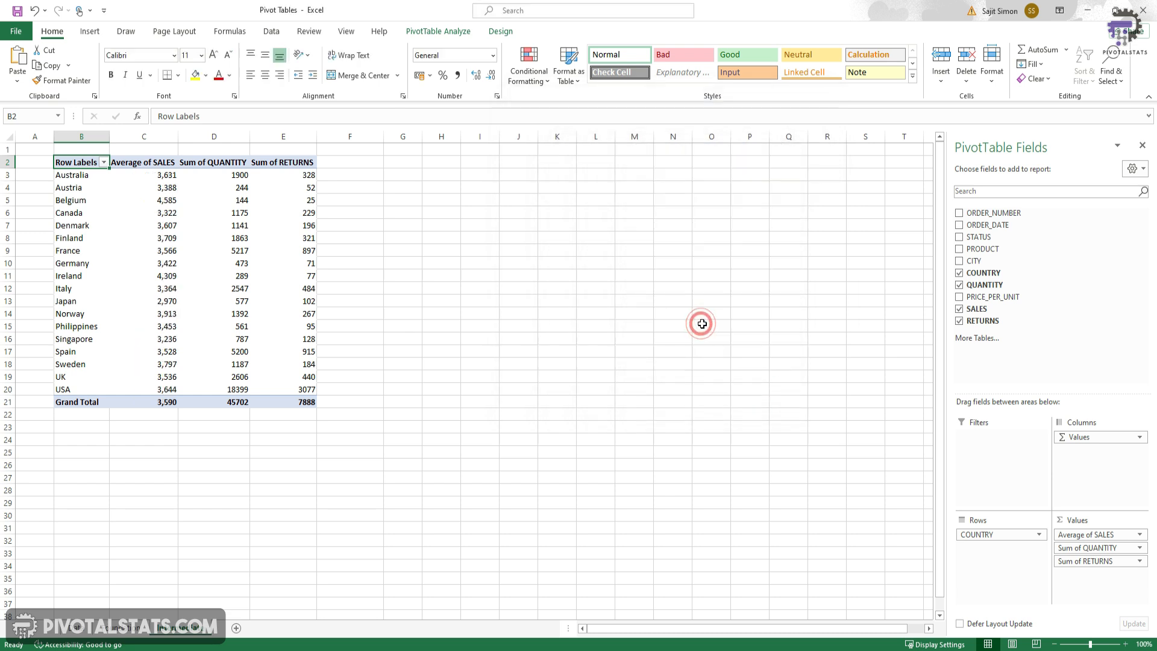
pyautogui.moveTo(162, 178); pyautogui.dragTo(161, 401)
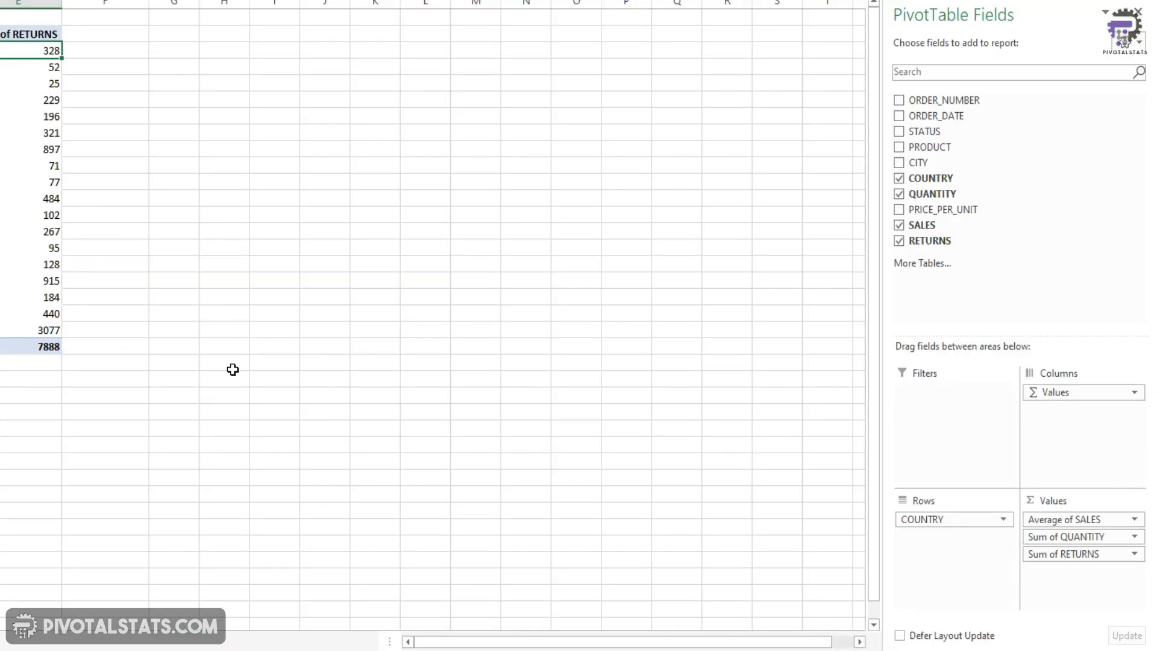
# - Show the RETURNS value field as % of Grand Total
pyautogui.click(1135, 554)
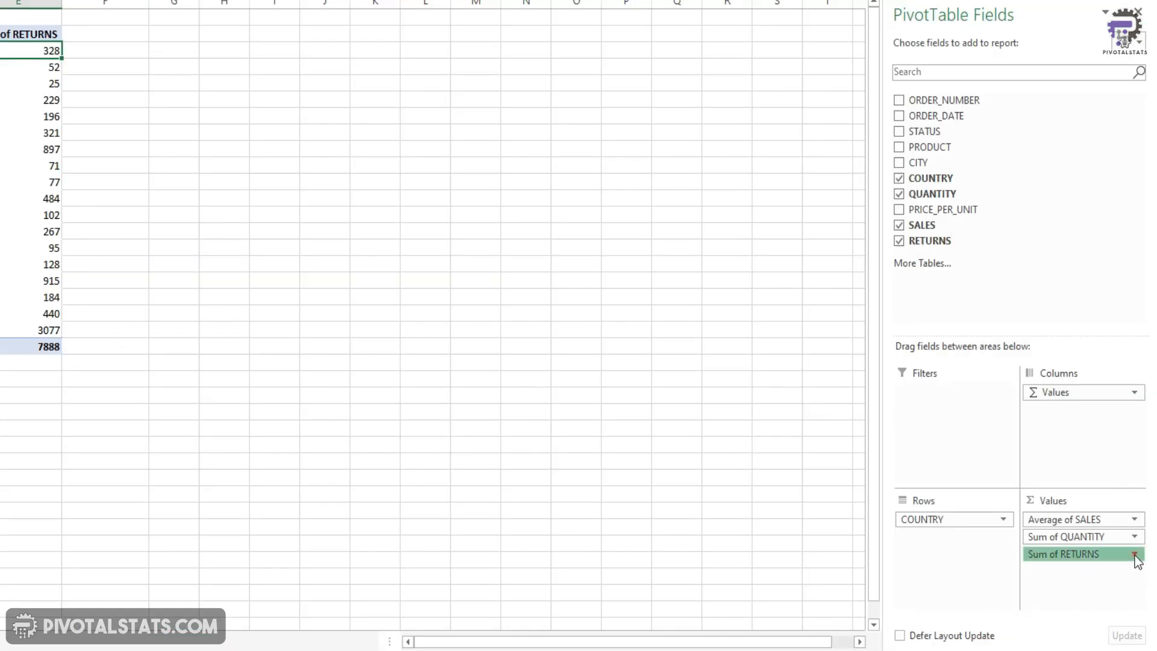
pyautogui.click(1115, 539)
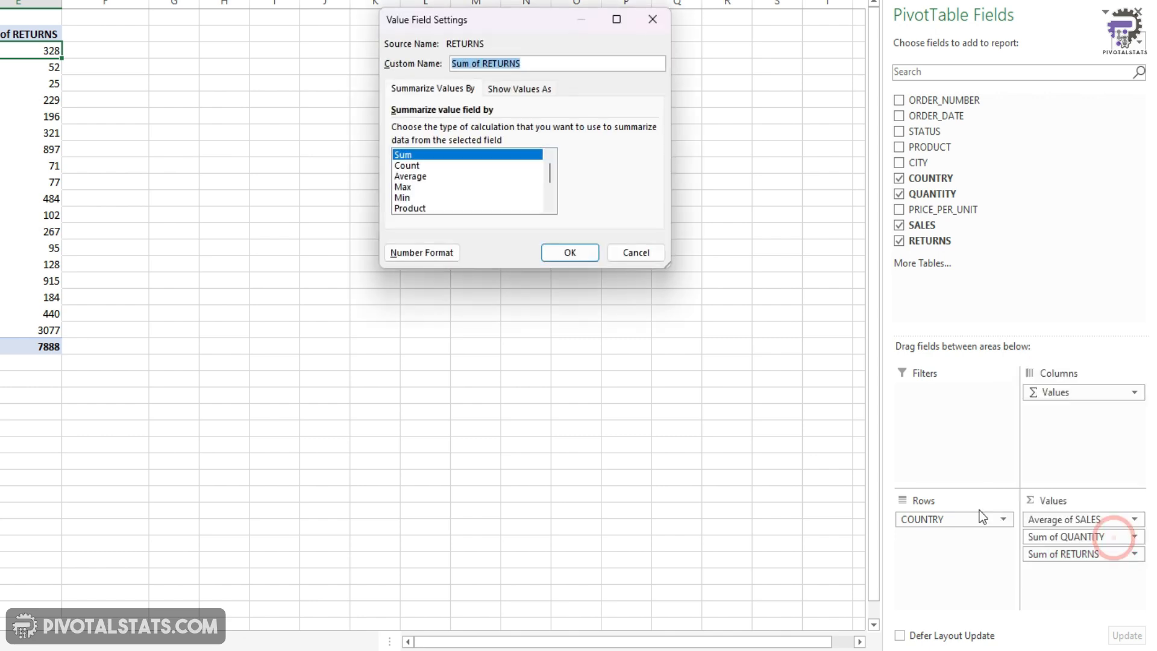
pyautogui.click(524, 90)
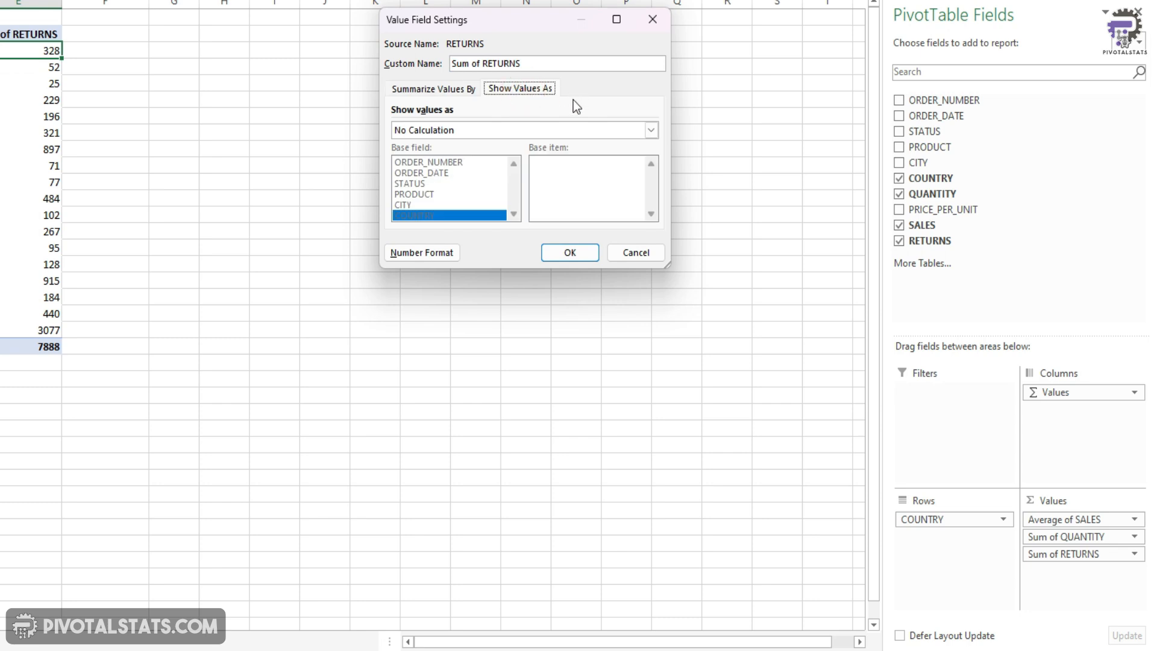
pyautogui.click(652, 131)
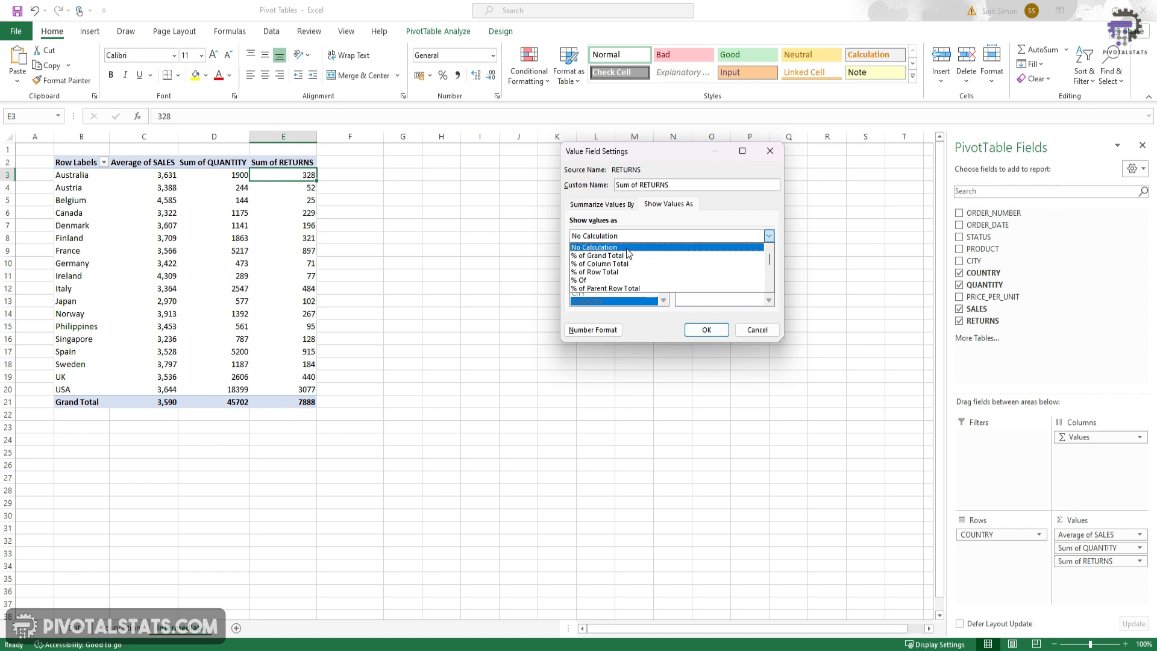
pyautogui.click(761, 236)
pyautogui.click(762, 235)
pyautogui.click(646, 258)
pyautogui.click(705, 330)
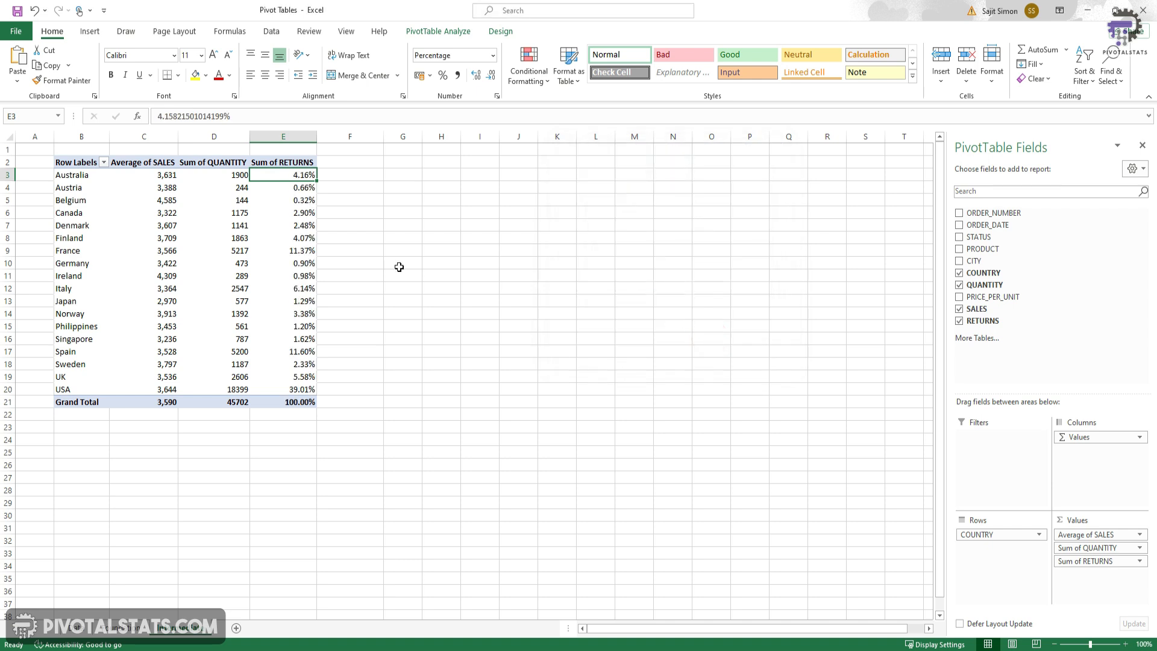
# - Examine the RETURNS percentages for Australia and USA against the grand total
pyautogui.click(84, 175)
pyautogui.click(301, 174)
pyautogui.click(291, 391)
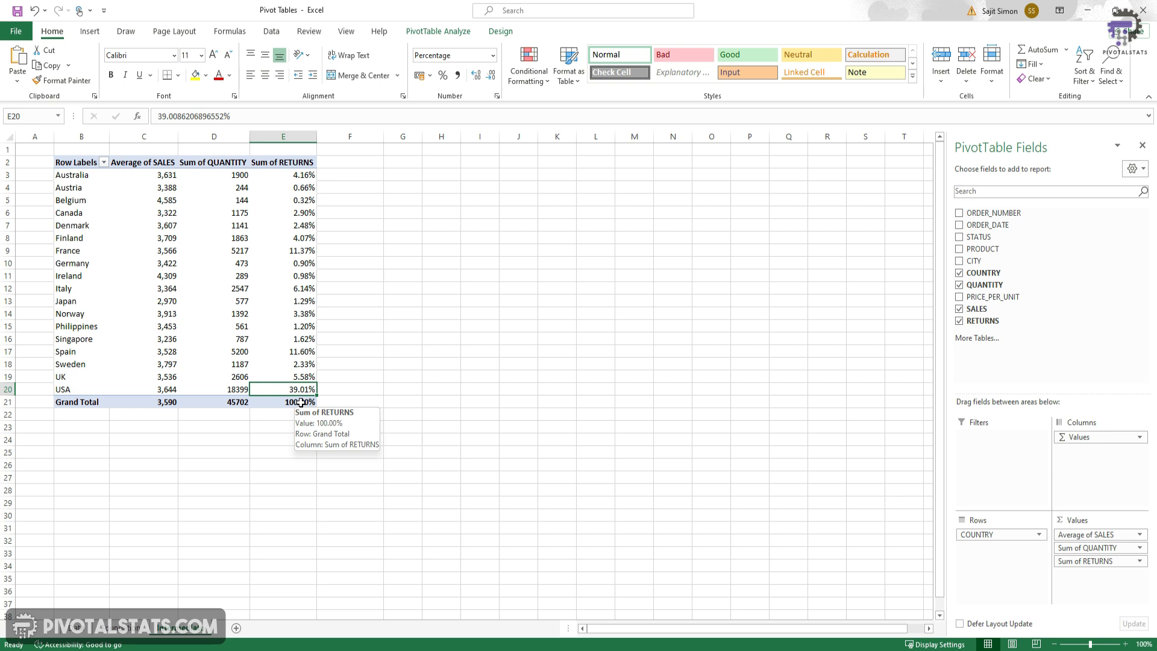
pyautogui.click(1140, 547)
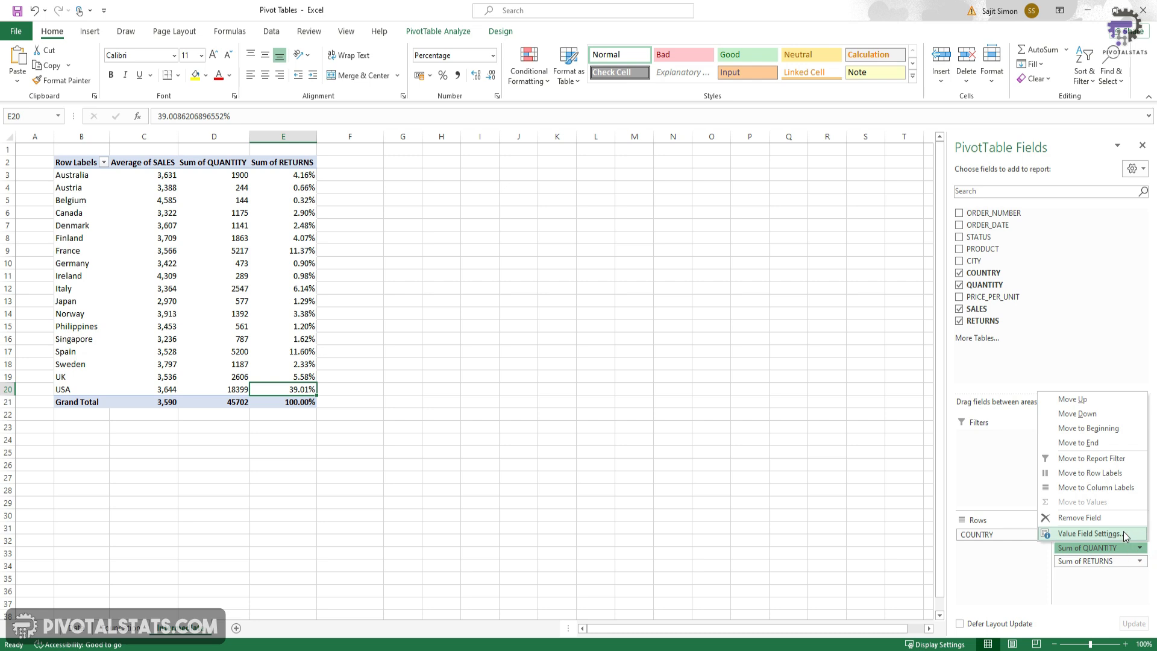
pyautogui.click(1125, 534)
pyautogui.click(666, 205)
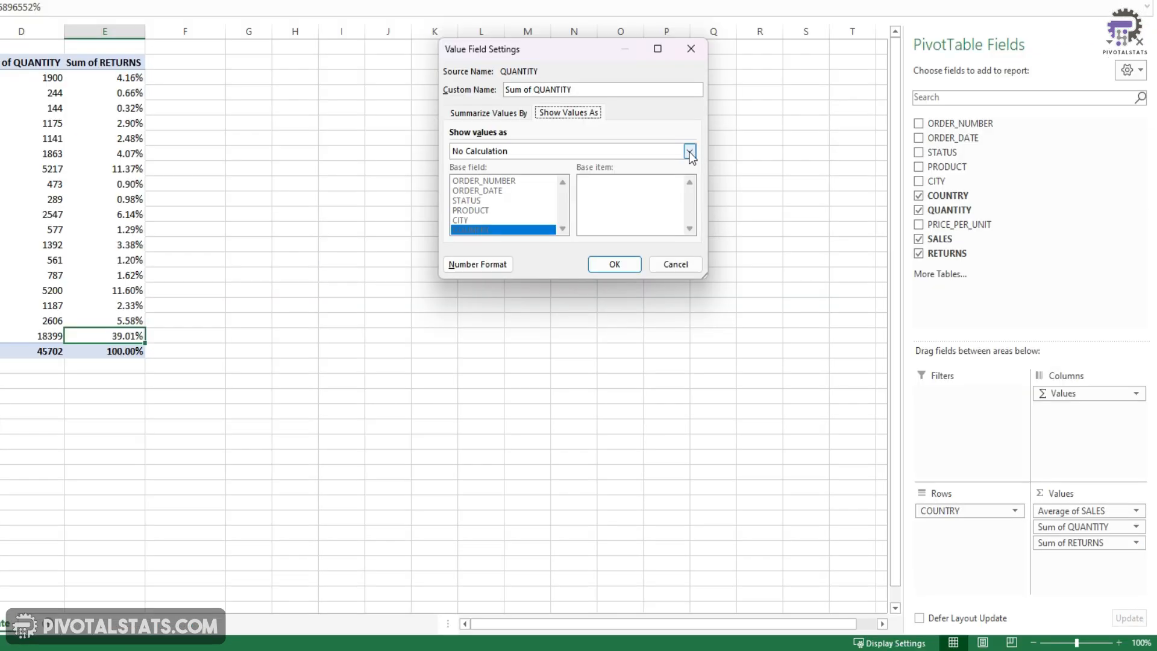
pyautogui.click(690, 151)
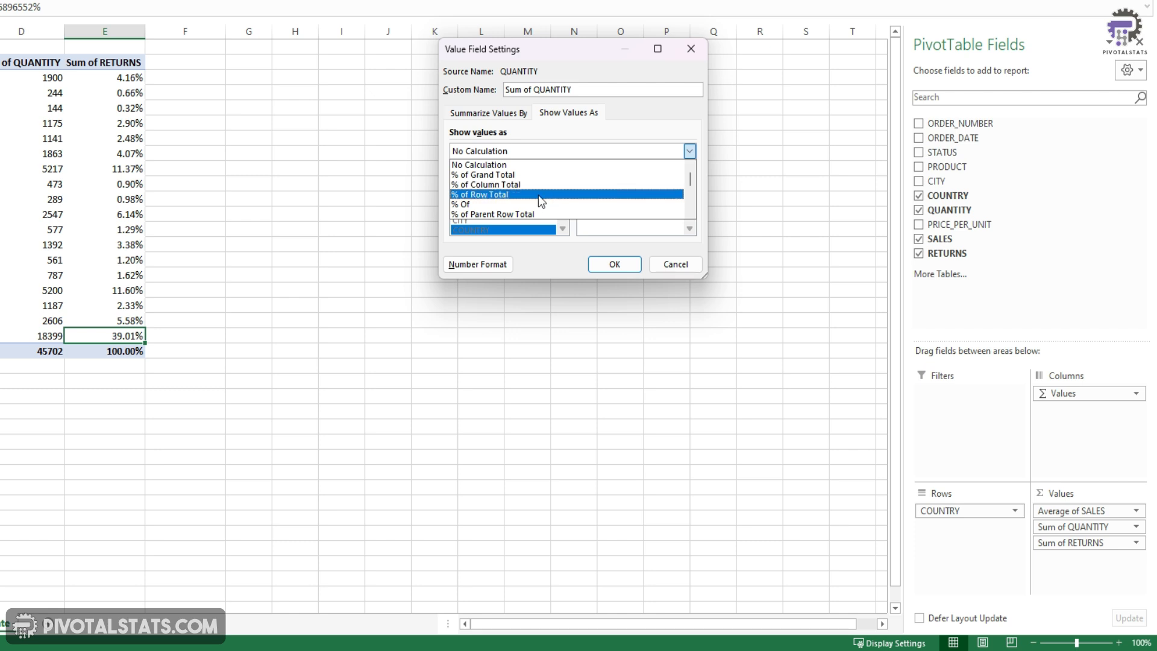
pyautogui.scroll(-1, 573, 199)
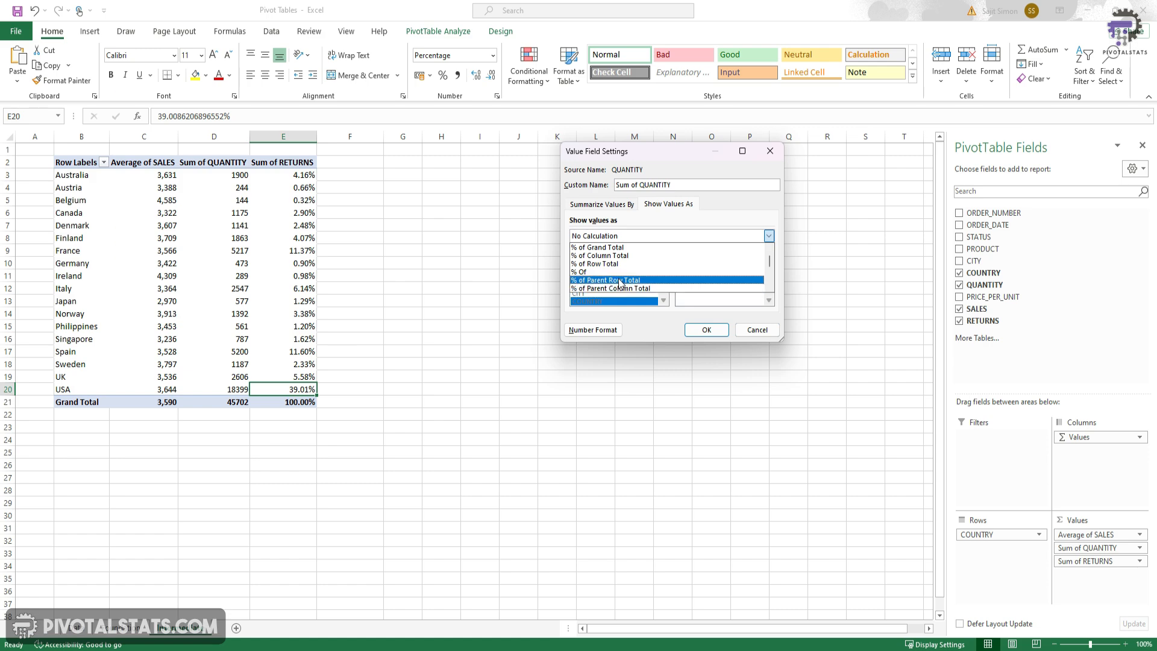
pyautogui.click(757, 330)
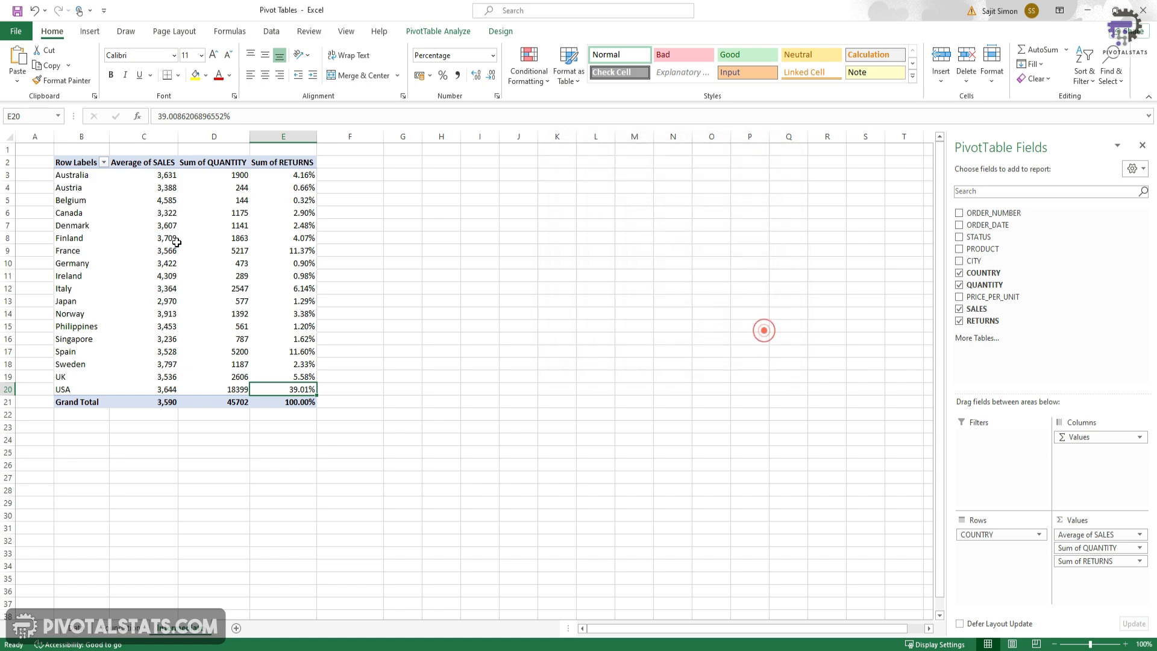
# - Add PRODUCT as a second row field below COUNTRY and select Australia's product labels
pyautogui.click(90, 235)
pyautogui.click(90, 225)
pyautogui.moveTo(1096, 247); pyautogui.dragTo(1020, 566)
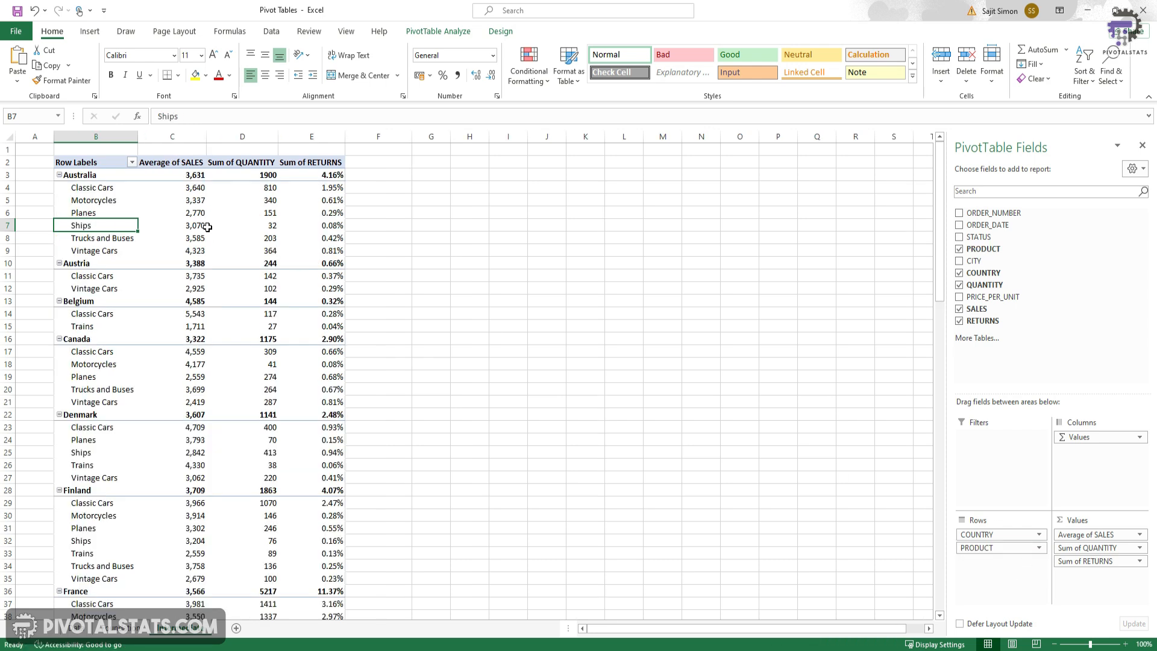
pyautogui.moveTo(94, 191); pyautogui.dragTo(99, 244)
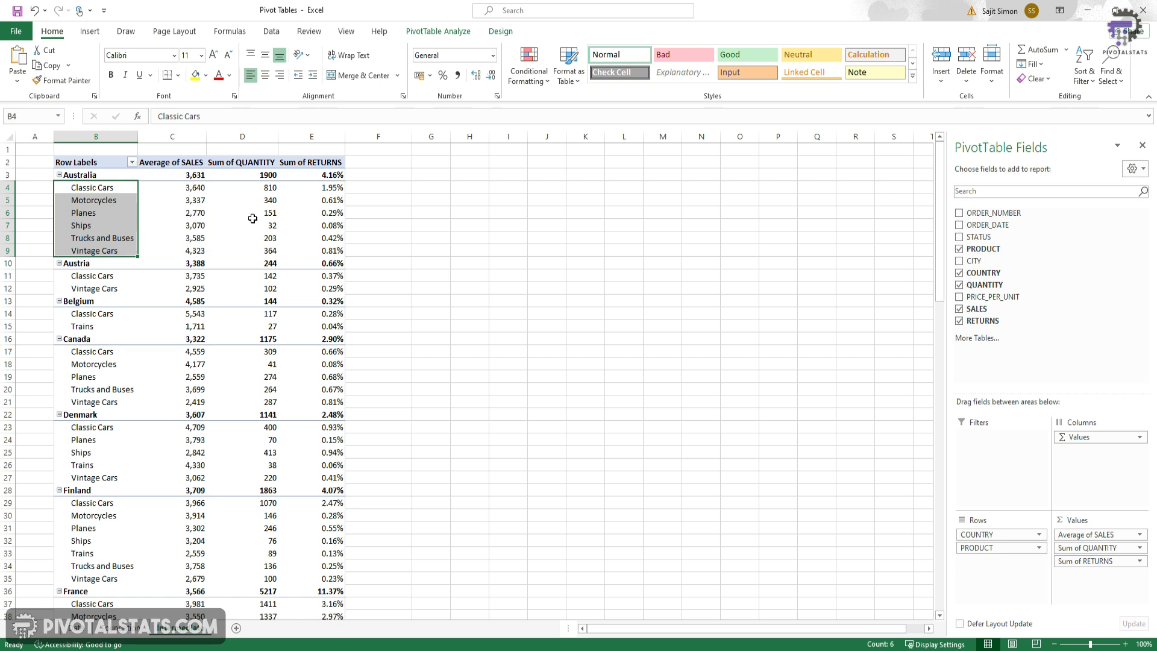
# - Show the QUANTITY value field as % of Parent Row Total
pyautogui.click(1143, 552)
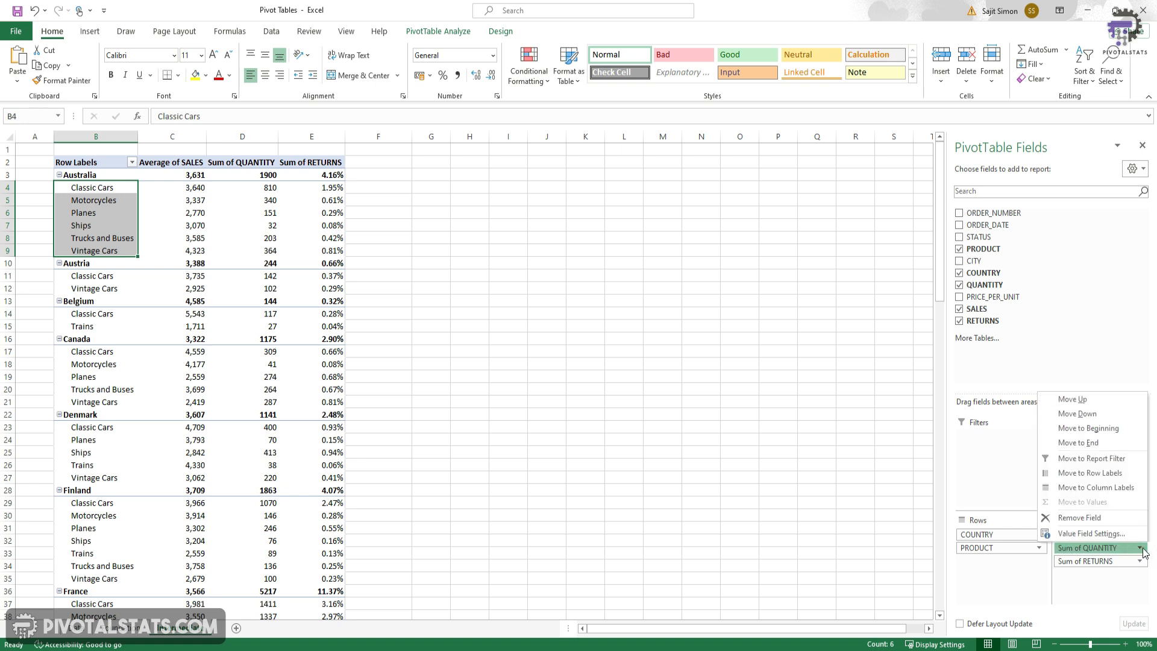
pyautogui.click(1116, 537)
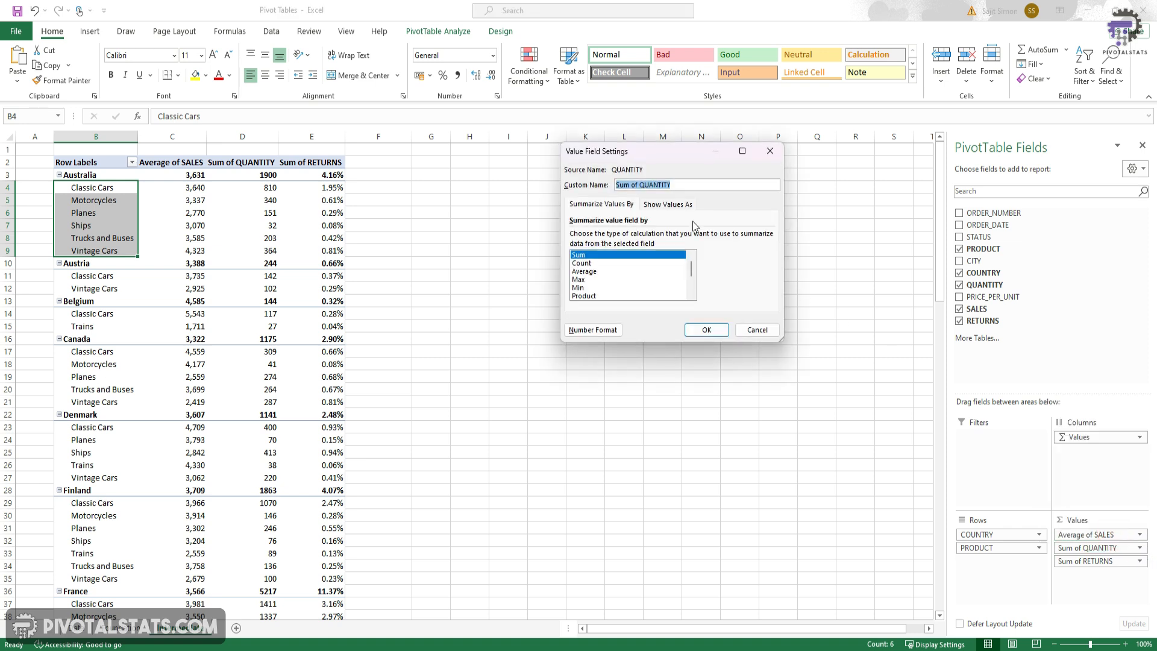
pyautogui.click(667, 204)
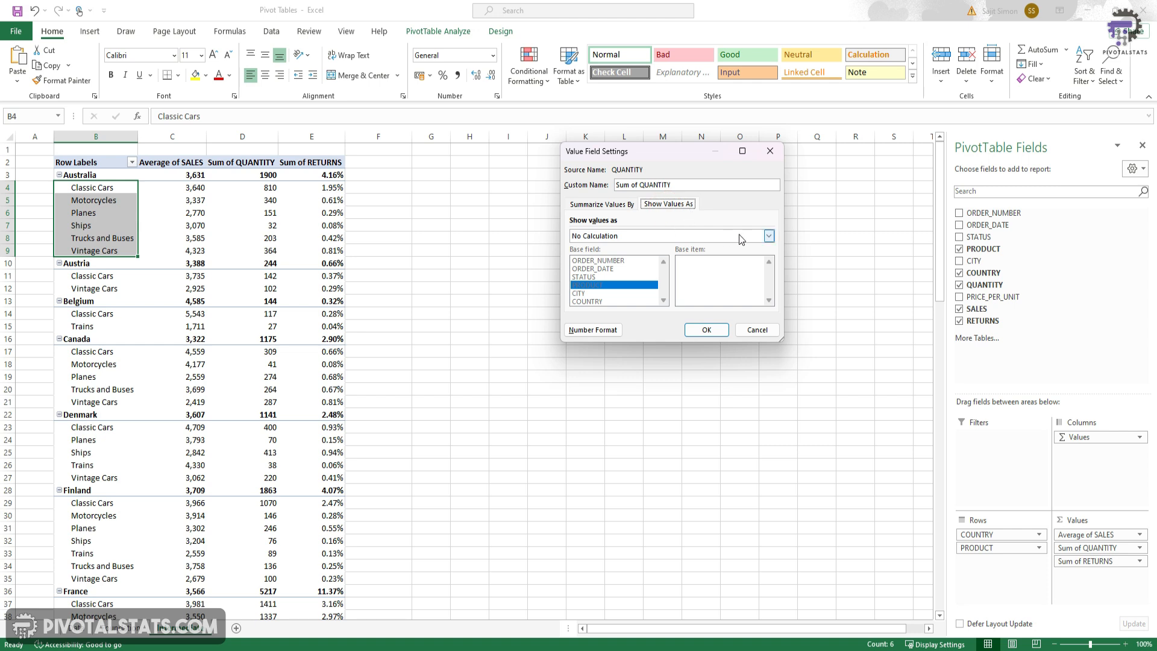
pyautogui.click(769, 235)
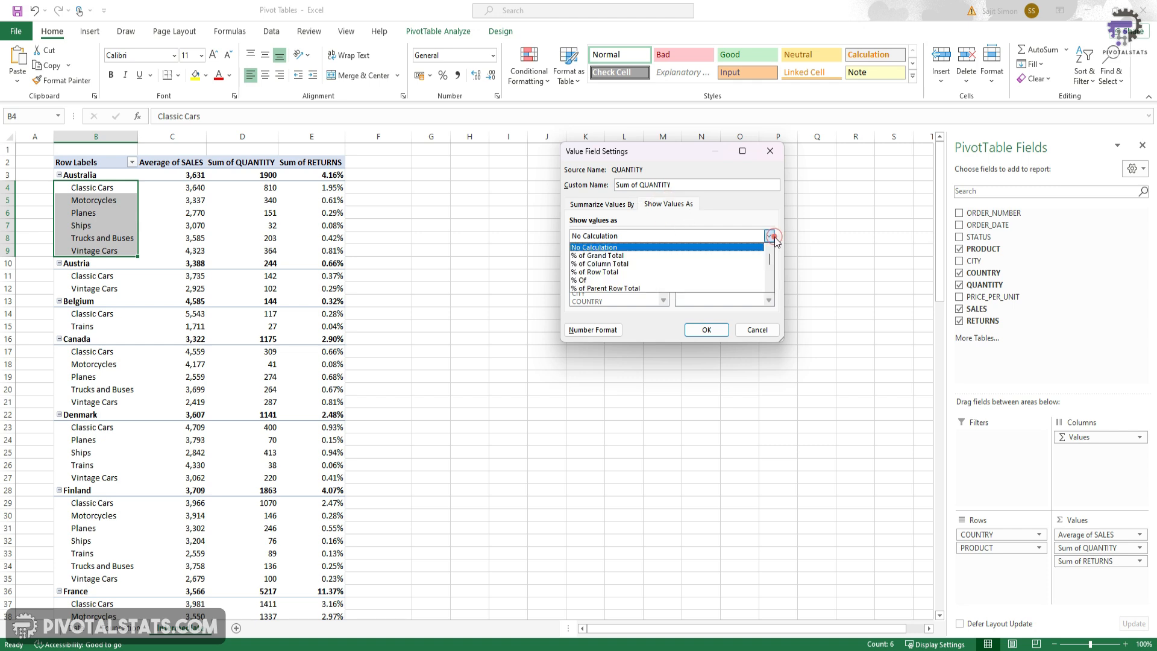
pyautogui.click(674, 289)
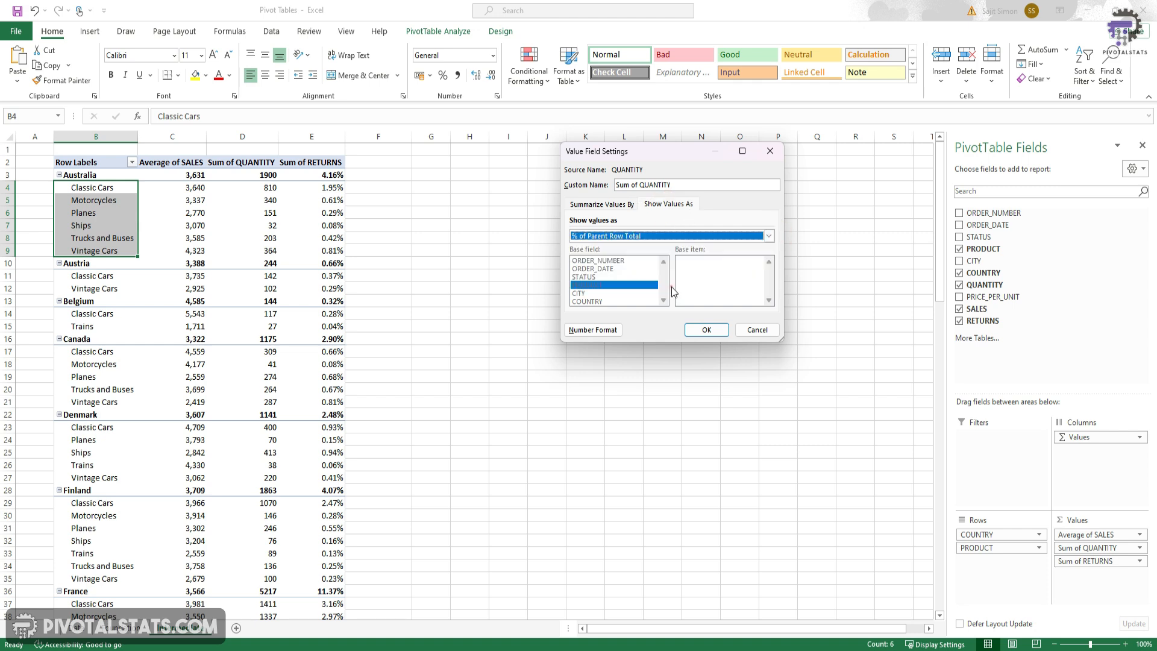
pyautogui.click(707, 330)
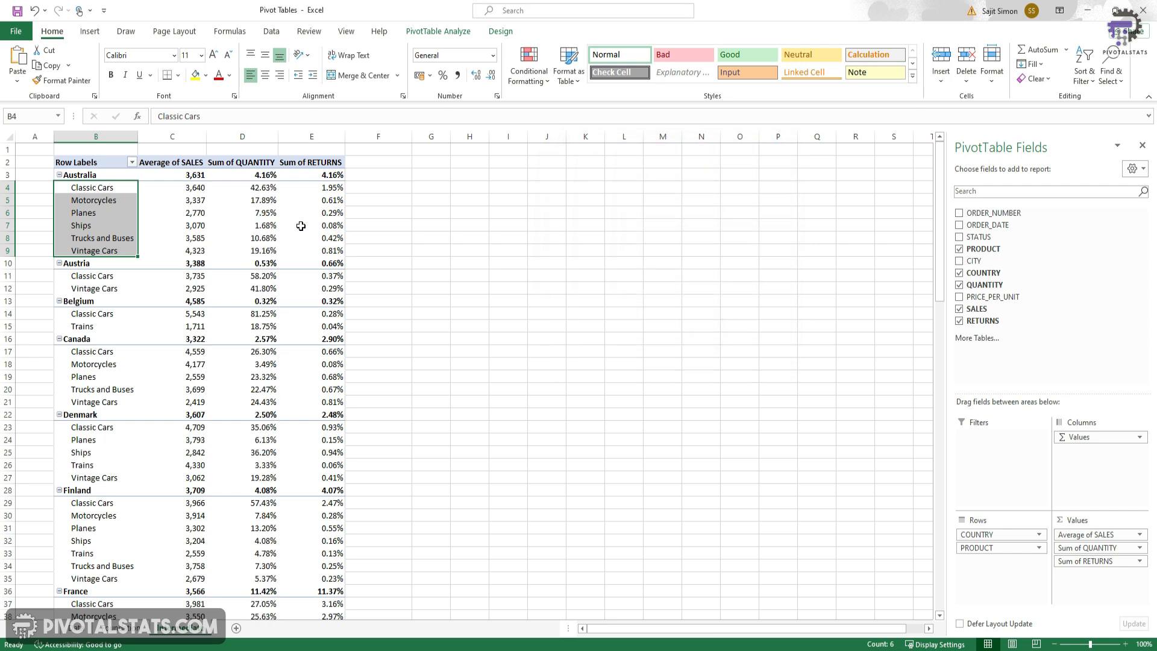
# - Review the QUANTITY percentages of Australia's products, starting with Classic Cars
pyautogui.click(255, 190)
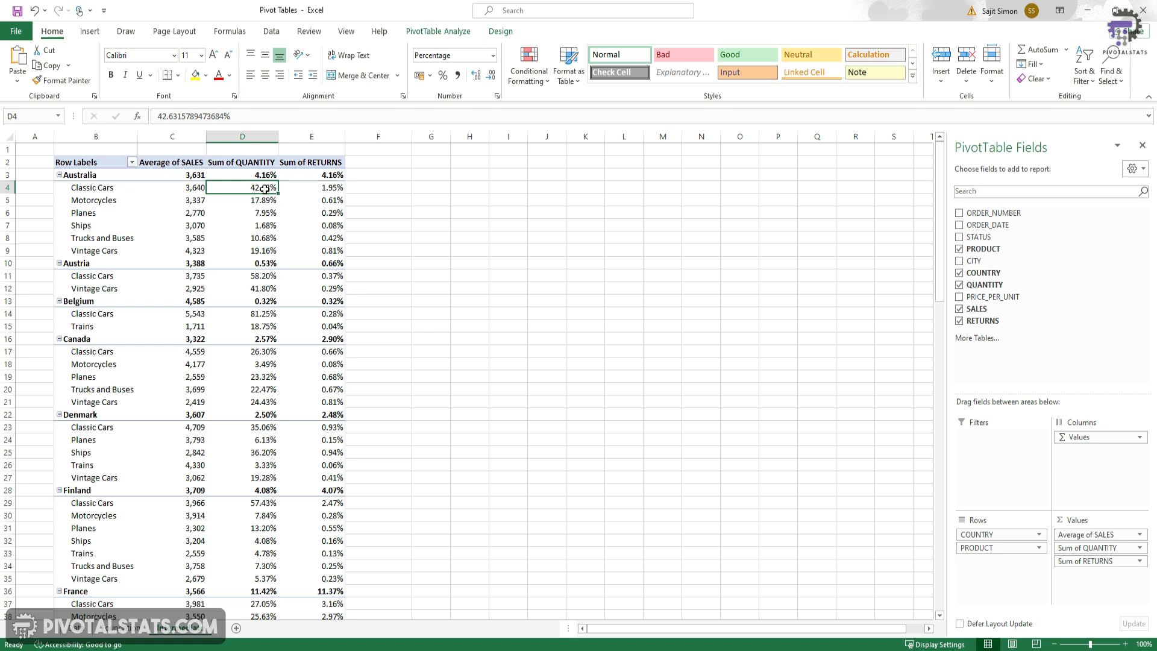
pyautogui.moveTo(253, 191)
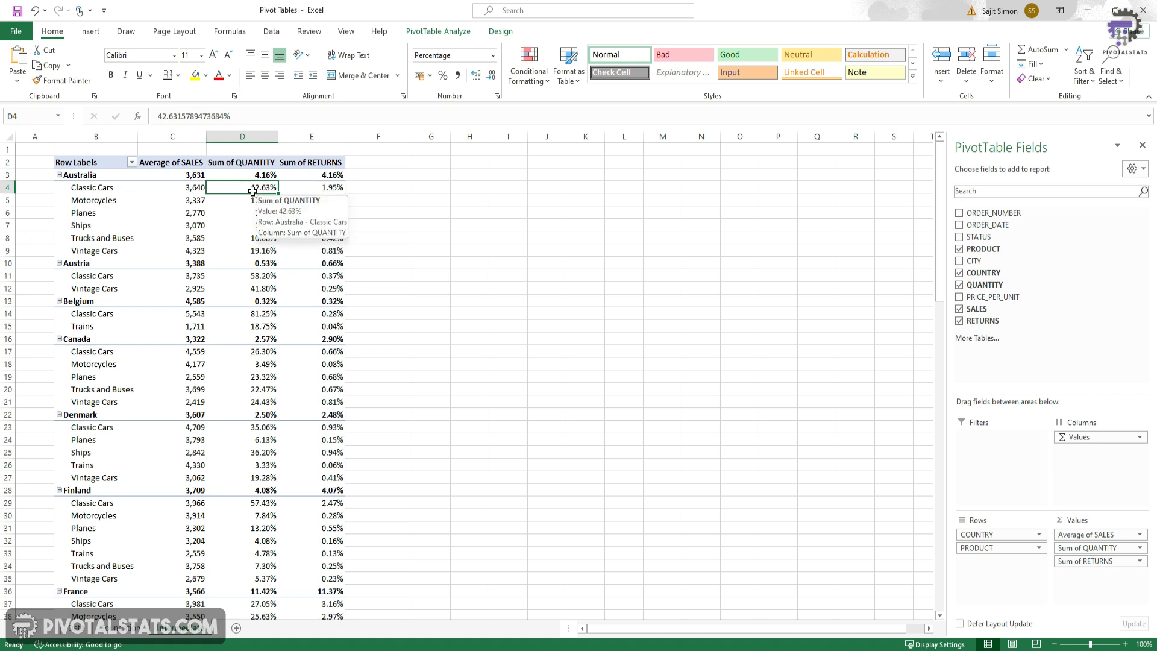
pyautogui.moveTo(252, 189); pyautogui.dragTo(257, 249)
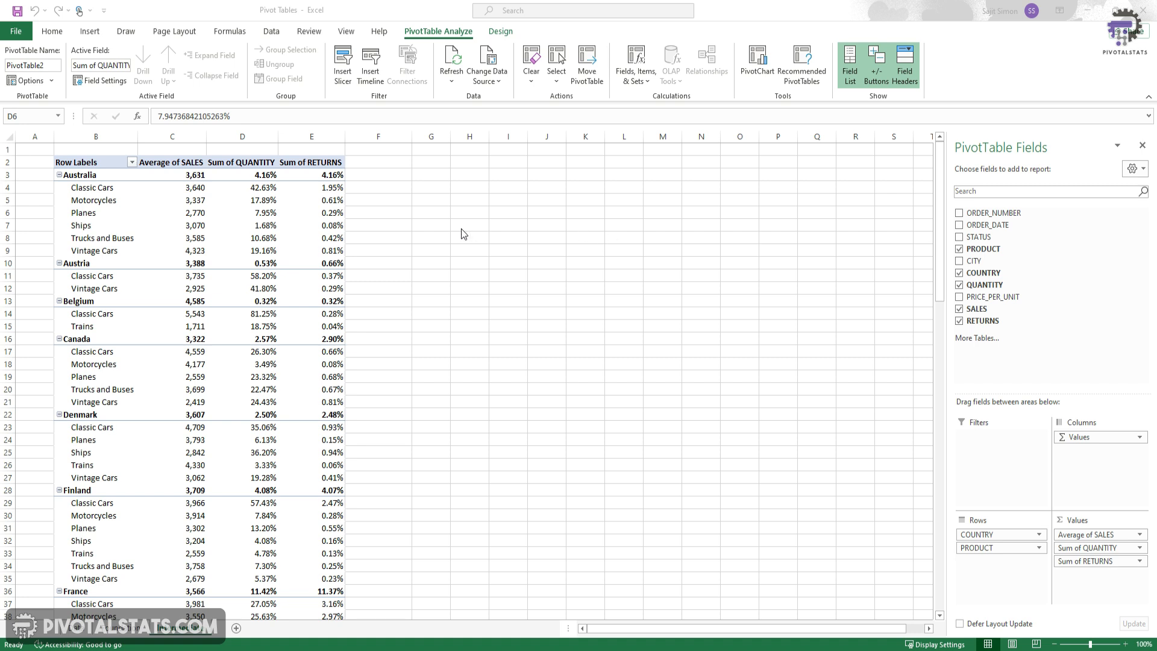
pyautogui.click(452, 31)
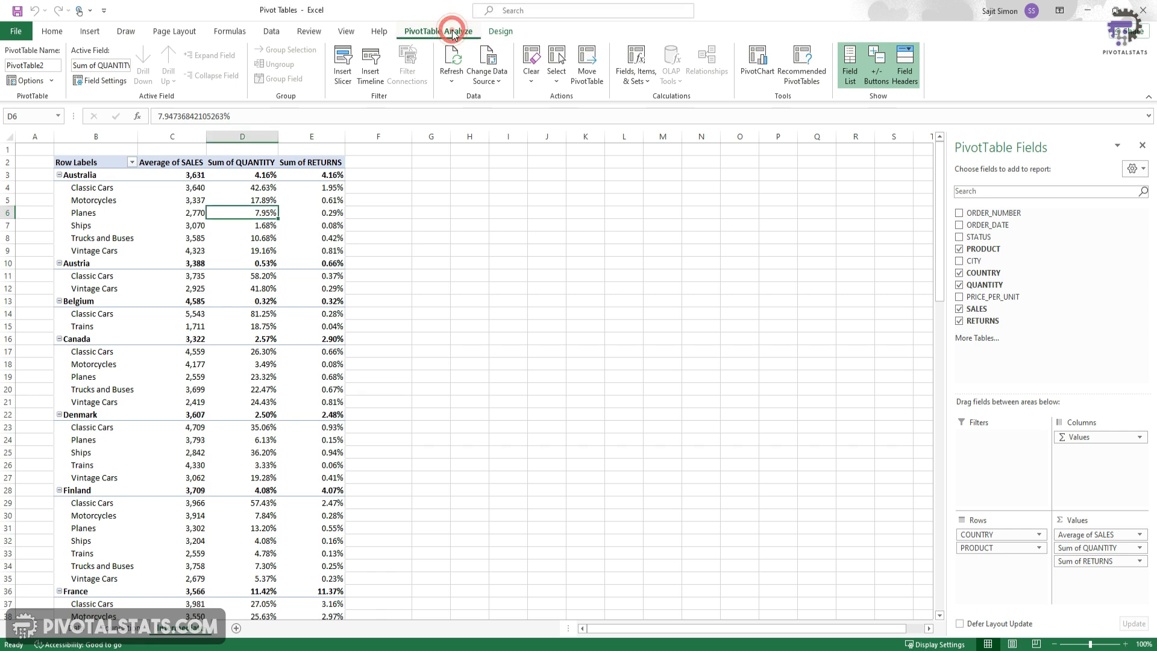
pyautogui.click(642, 80)
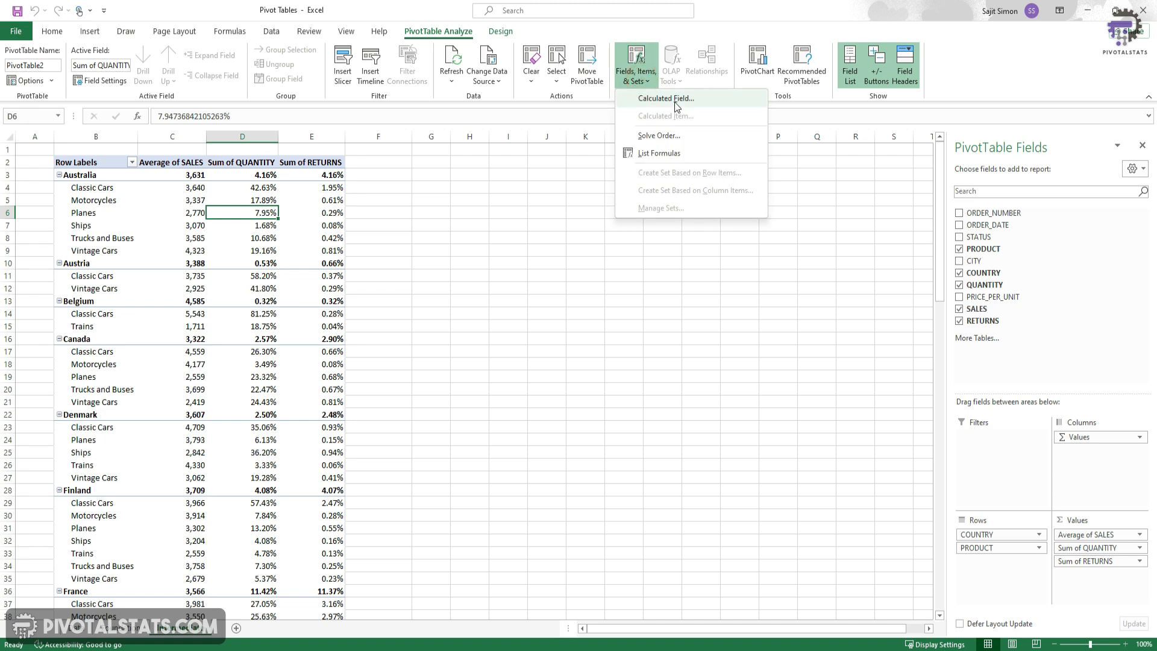
pyautogui.click(484, 210)
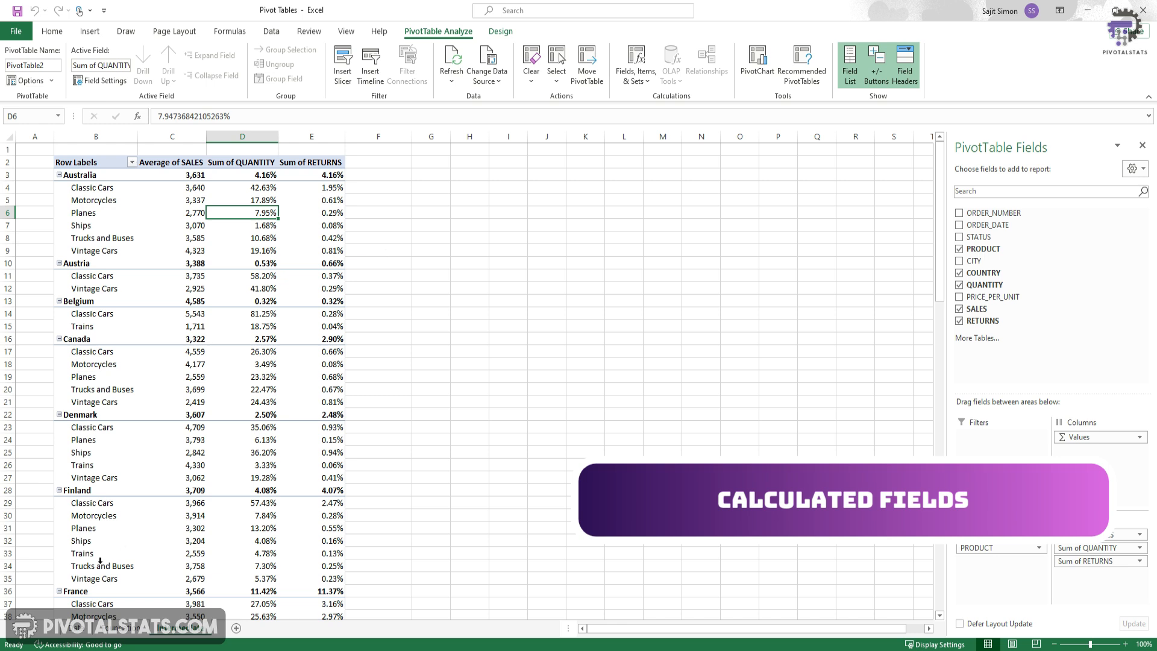
# - Switch to the source data sheet and examine how QUANTITY, PRICE_PER_UNIT, SALES and RETURNS relate in the first record
pyautogui.click(80, 630)
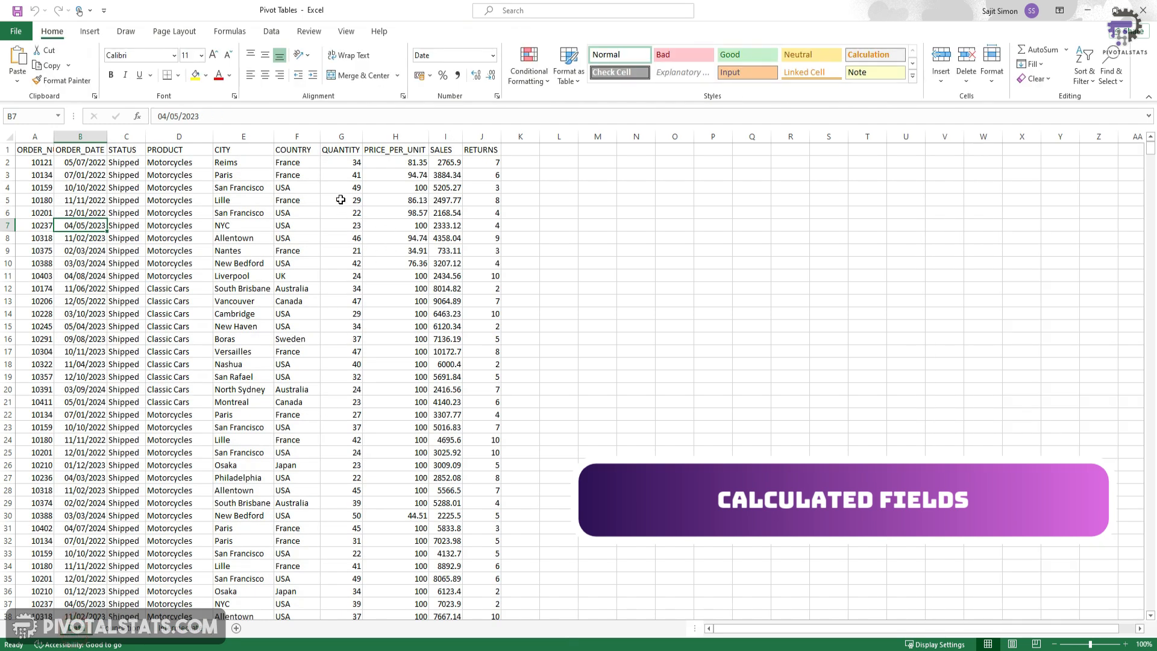
pyautogui.click(380, 162)
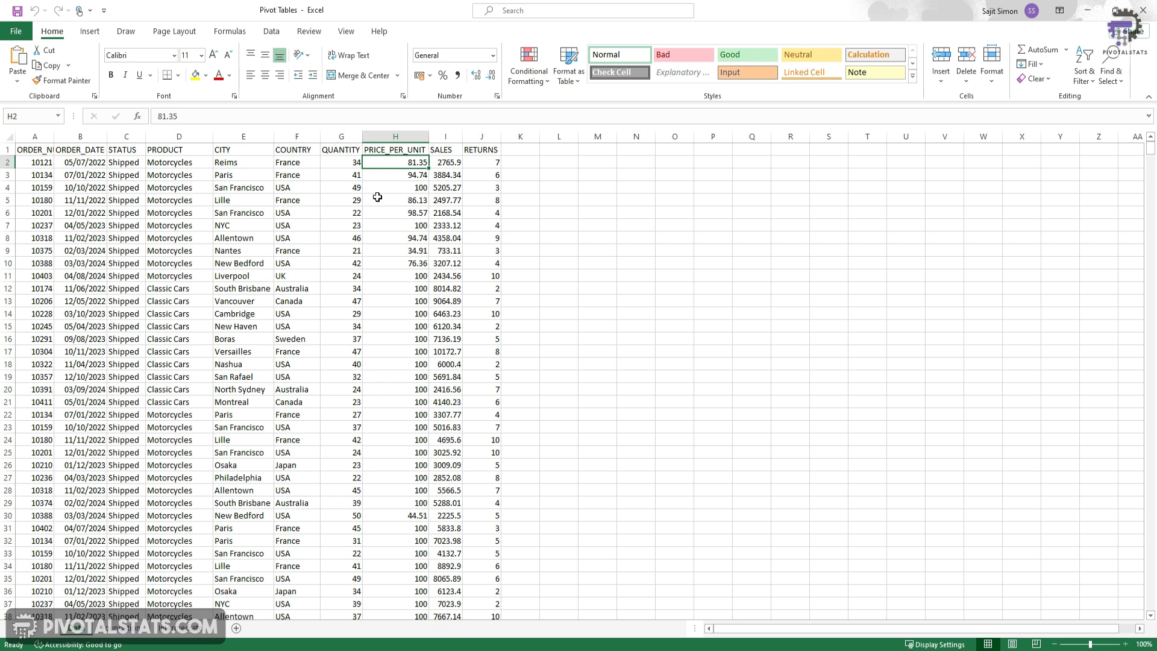
pyautogui.click(347, 164)
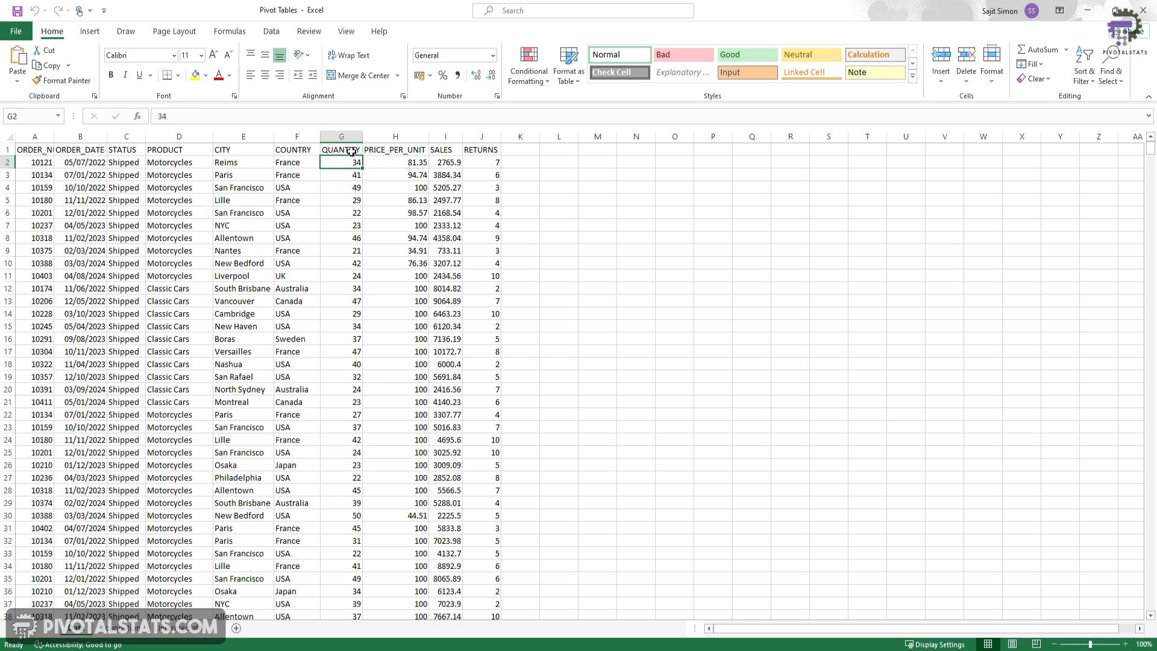
pyautogui.click(393, 162)
pyautogui.click(448, 164)
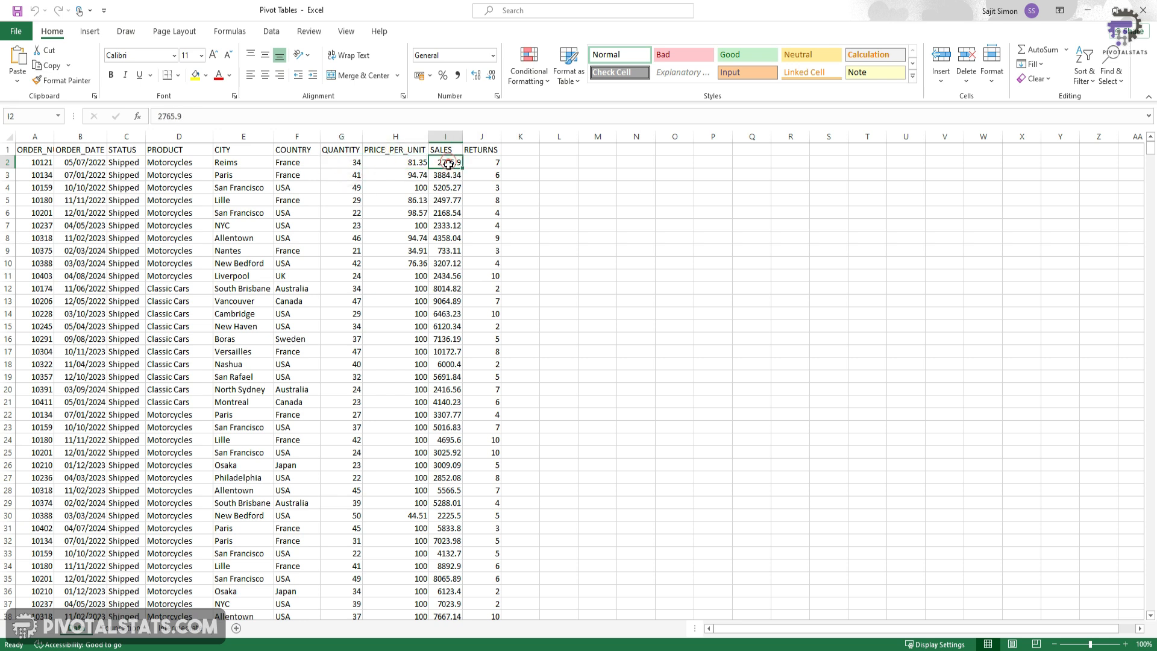
pyautogui.click(491, 162)
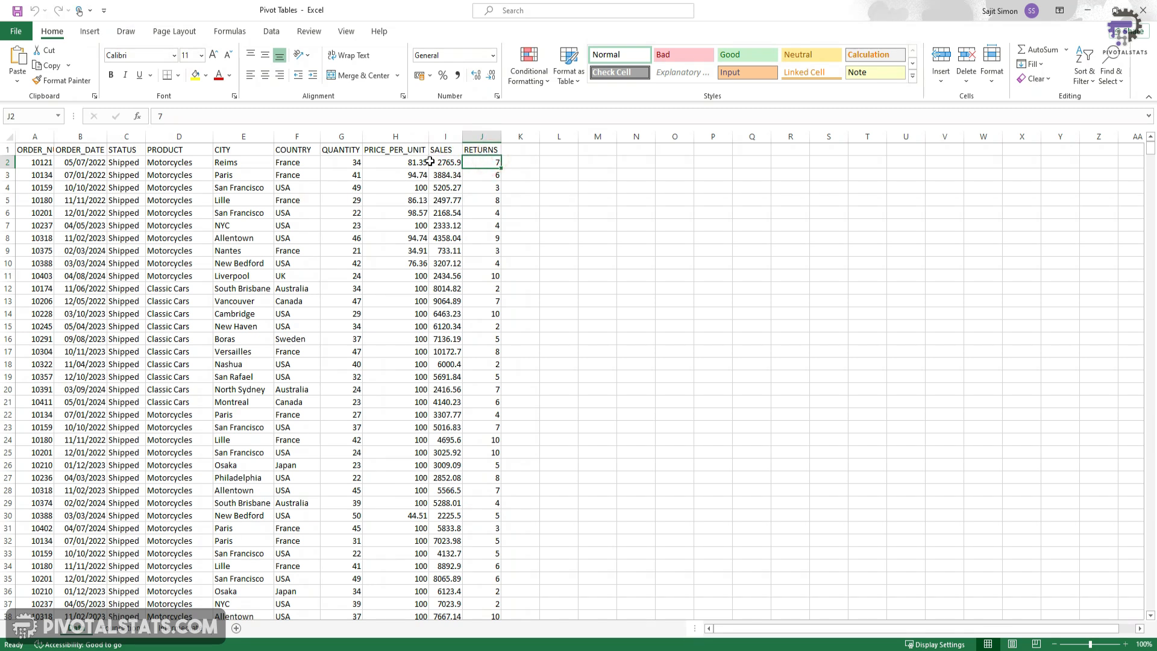
pyautogui.click(443, 161)
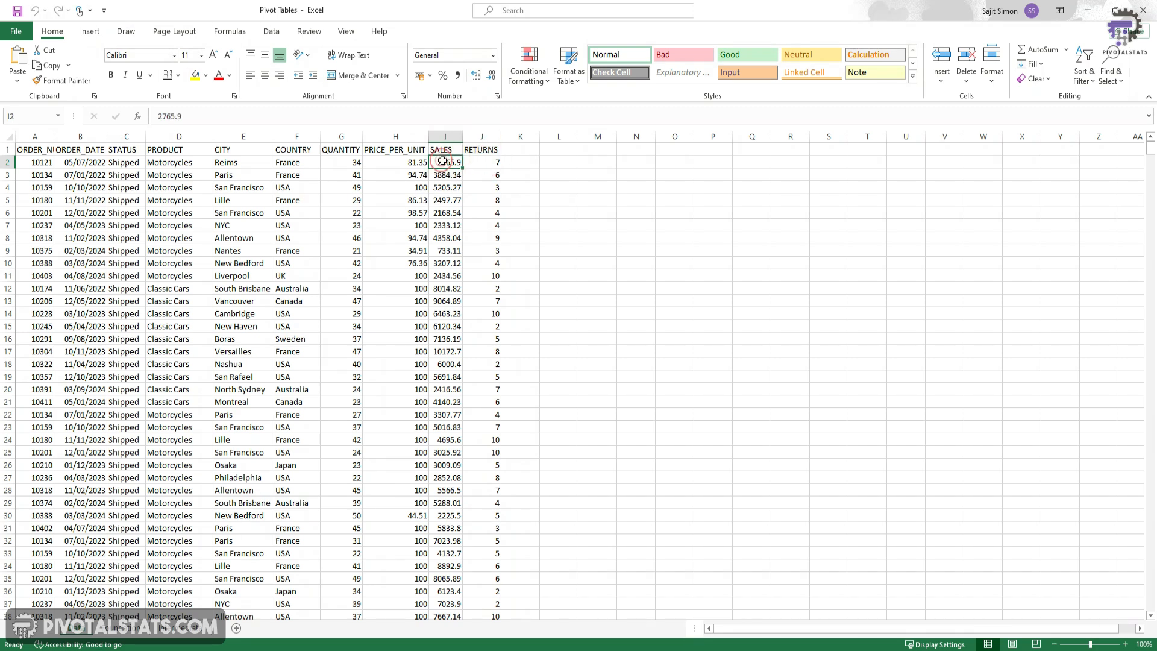
pyautogui.moveTo(339, 163); pyautogui.dragTo(405, 159)
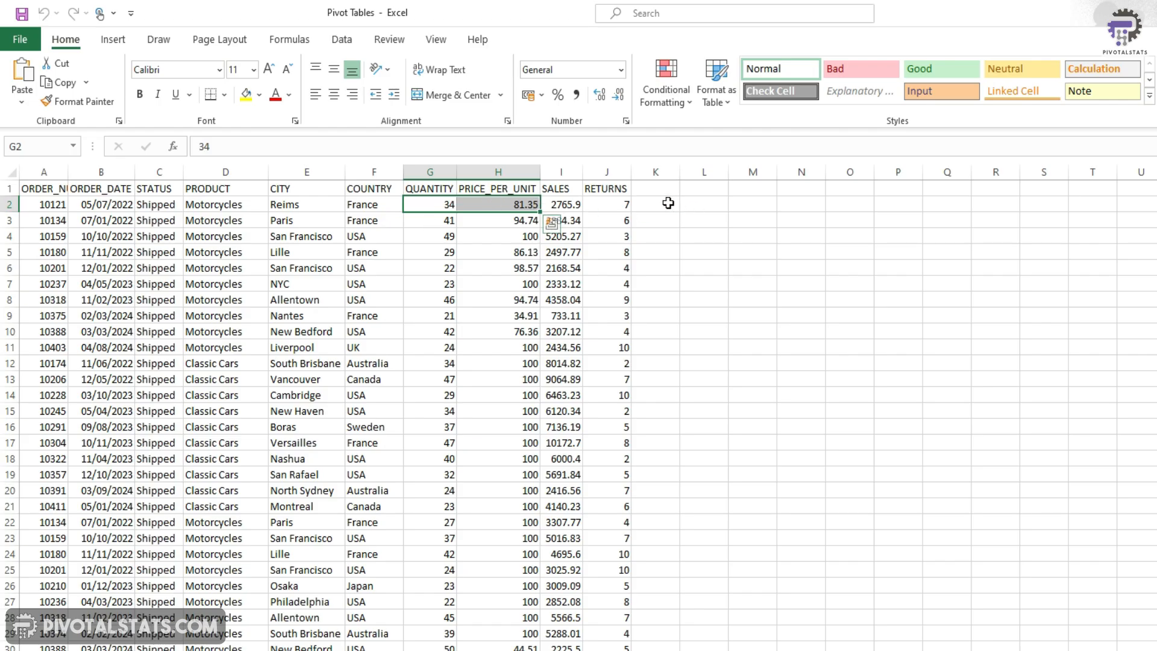
# - Calculate QUANTITY times PRICE_PER_UNIT for the first record in cell L2 with =G2*H2
pyautogui.click(701, 204)
pyautogui.write('=')
pyautogui.press('Left')
pyautogui.press('Left')
pyautogui.press('Left')
pyautogui.press('Left')
pyautogui.press('Left')
pyautogui.press('Left')
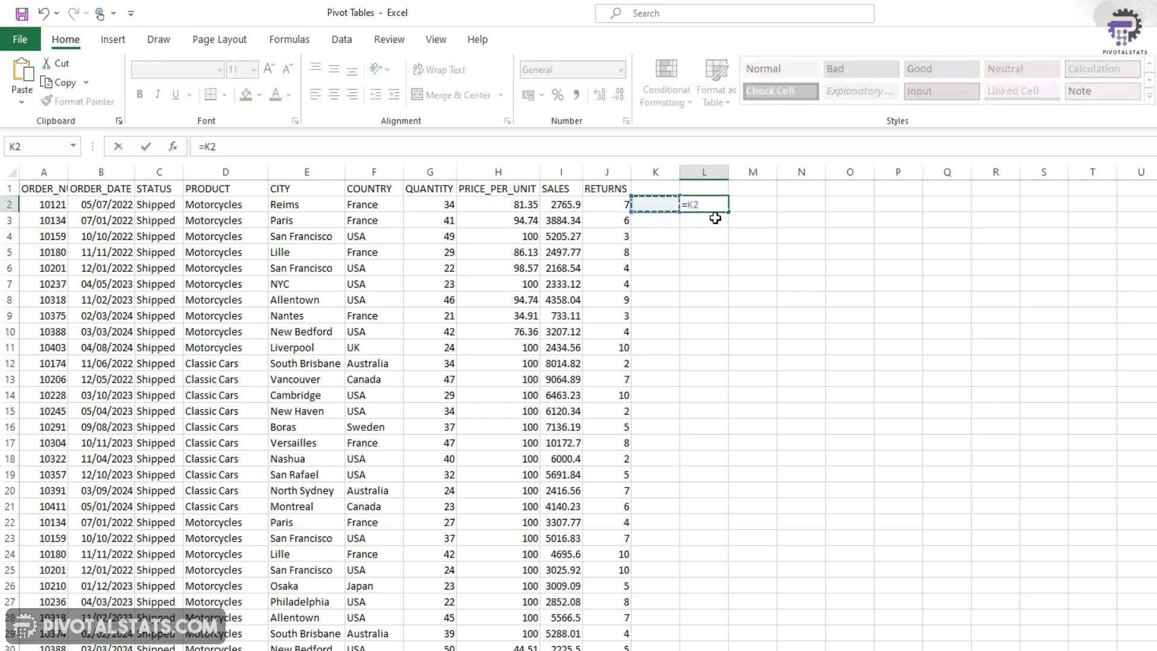
pyautogui.press('Right')
pyautogui.write('*')
pyautogui.press('Left')
pyautogui.press('Left')
pyautogui.press('Left')
pyautogui.press('Left')
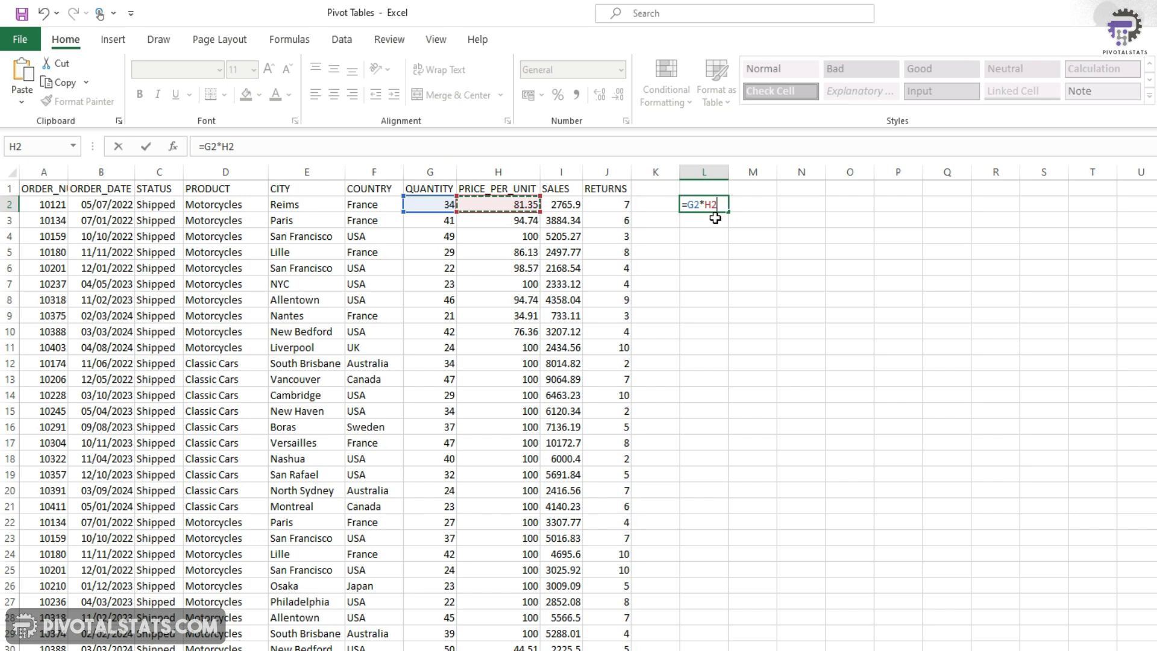
pyautogui.hotkey('ctrl', 'Return')
# - Compare the L2 test calculation with the first SALES value and clear it from the cell
pyautogui.click(561, 204)
pyautogui.click(693, 205)
pyautogui.press('Delete')
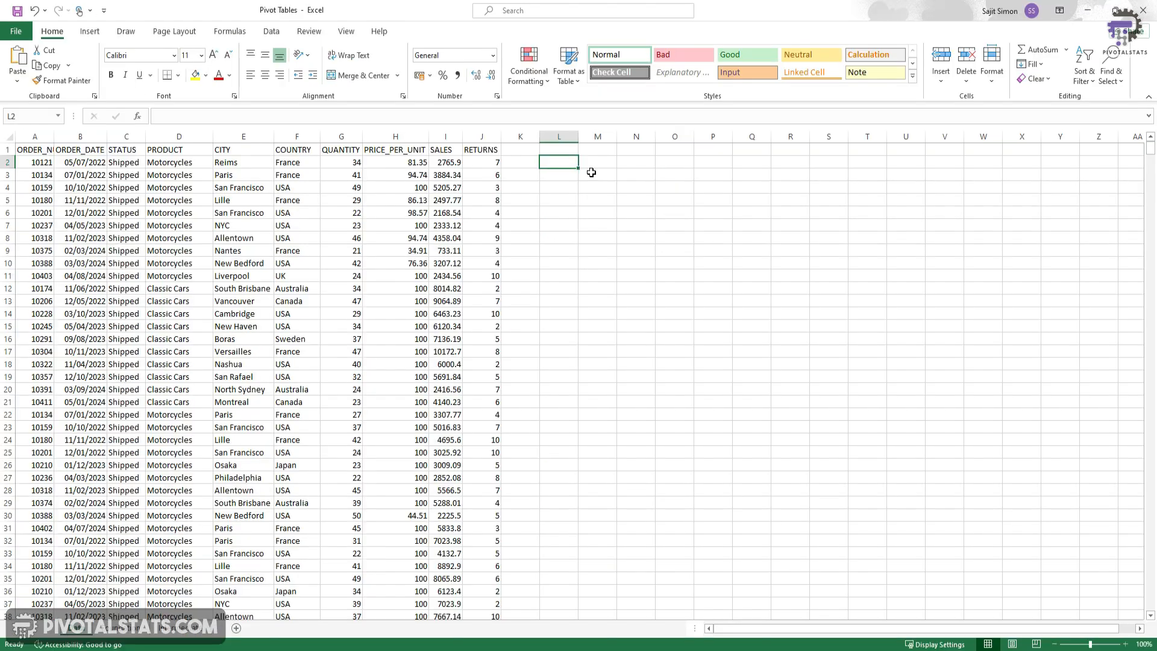
# - Add the column header Net Sales in cell K1, beside RETURNS
pyautogui.click(446, 150)
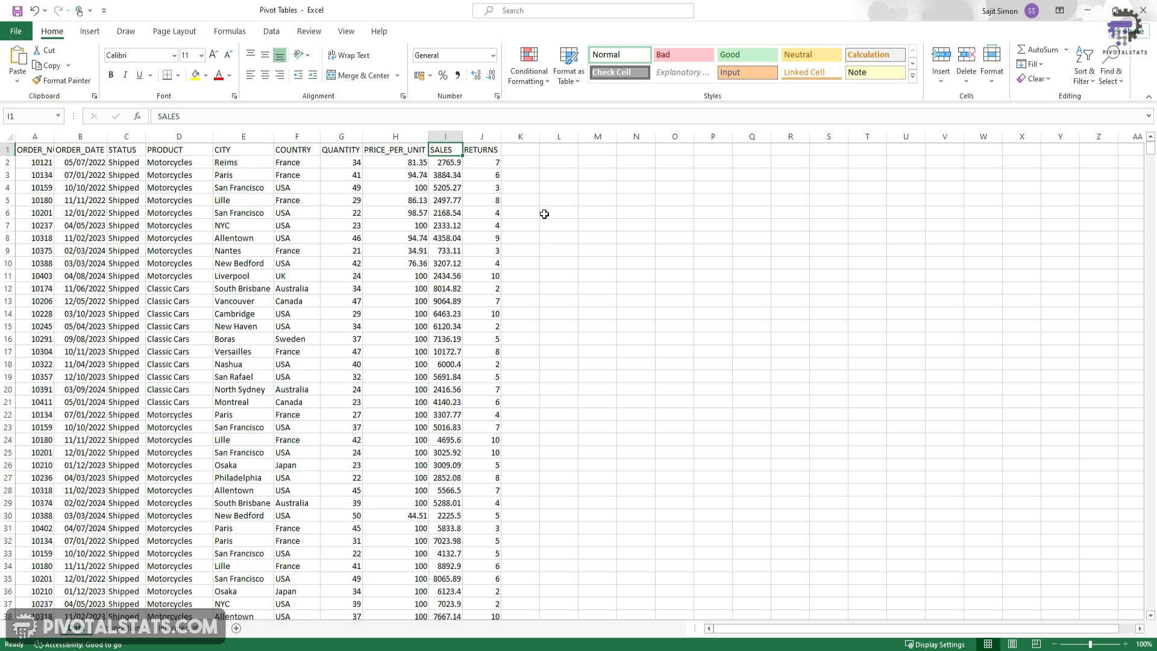
pyautogui.click(517, 149)
pyautogui.write('N')
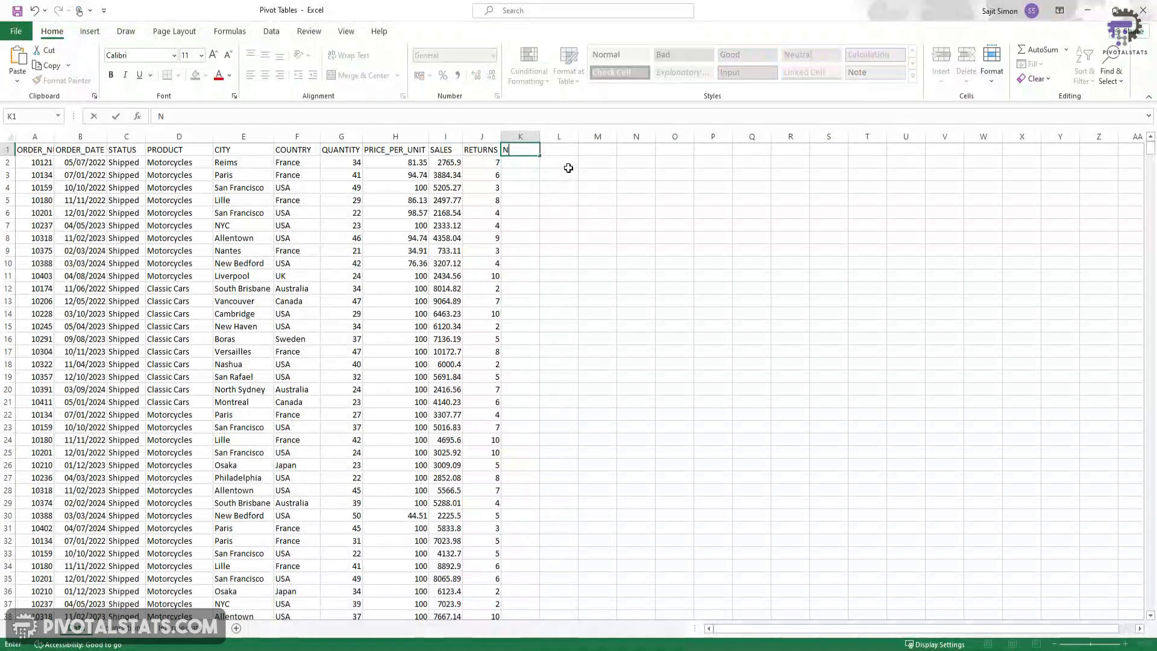
pyautogui.write('et Sales')
pyautogui.press('Return')
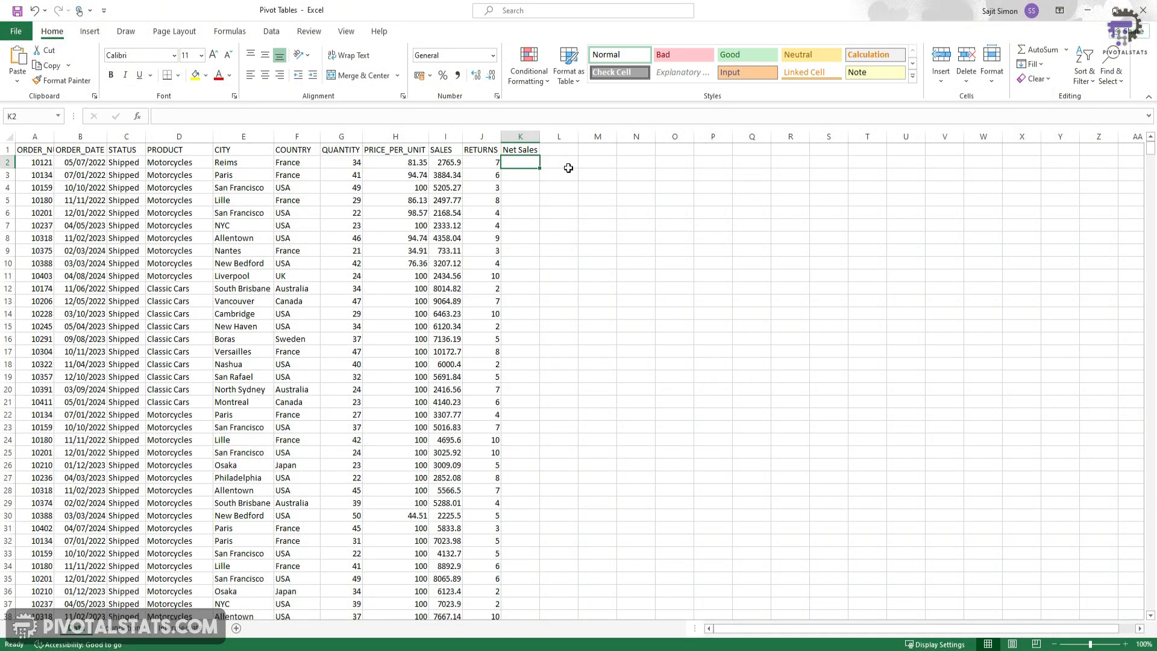
# - Calculate Net Sales for the first record in cell K2 with =(G2-J2)*H2
pyautogui.write('=(G2-')
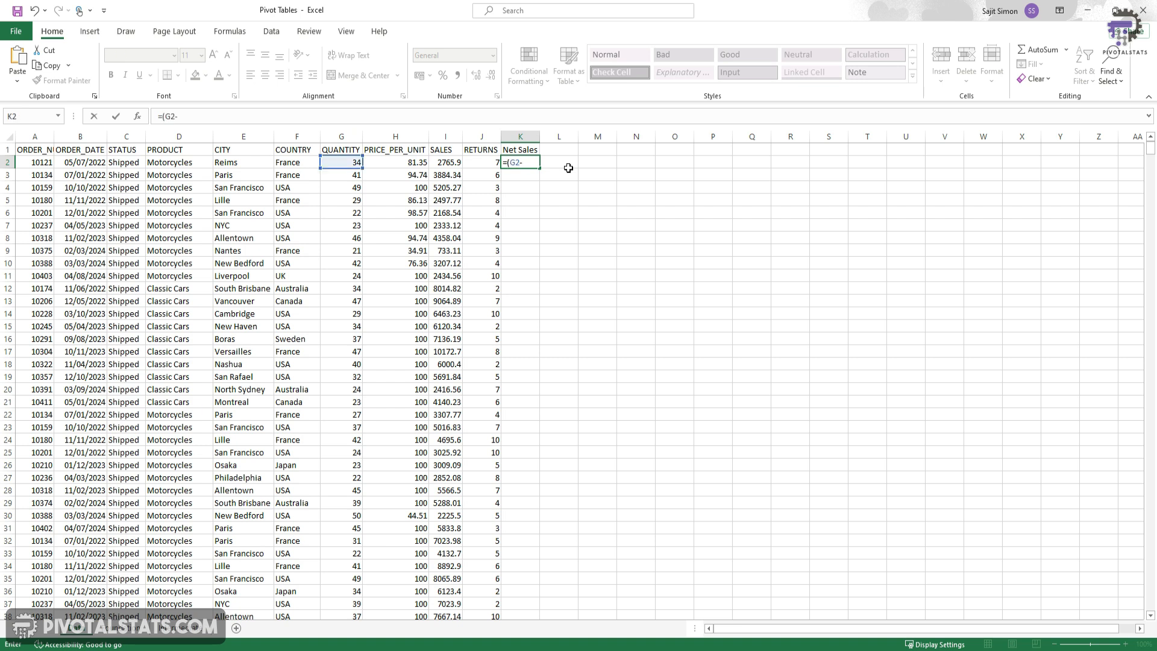
pyautogui.press('Left')
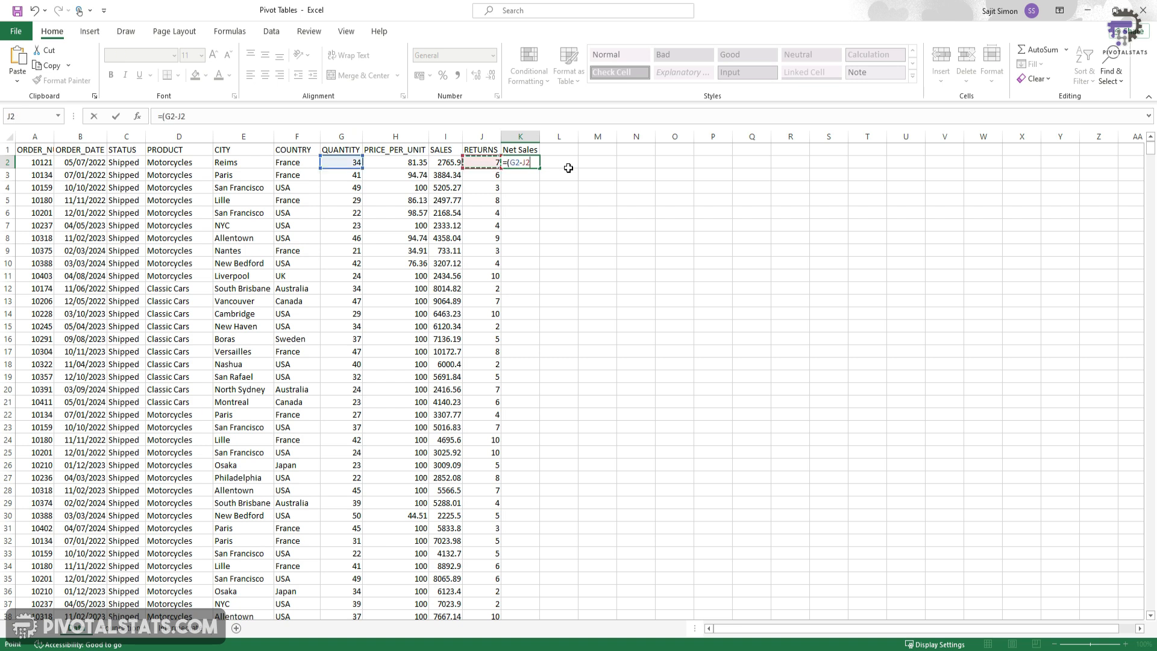
pyautogui.write(')*')
pyautogui.press('Left')
pyautogui.press('Left')
pyautogui.press('Left')
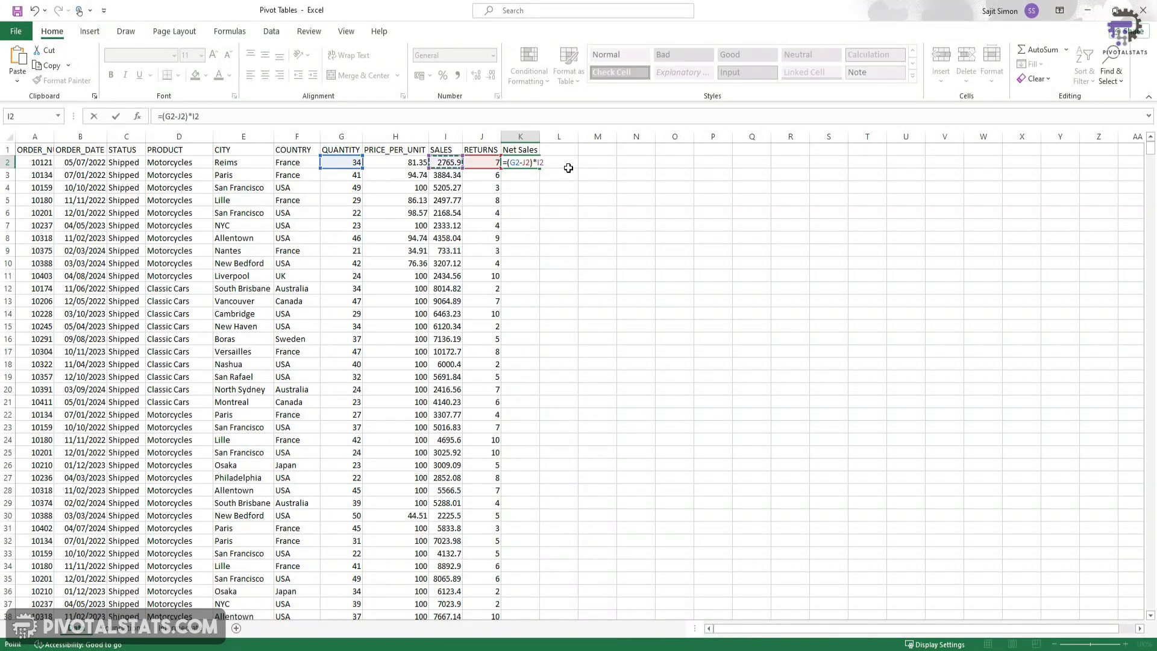
pyautogui.press('Return')
pyautogui.press('Up')
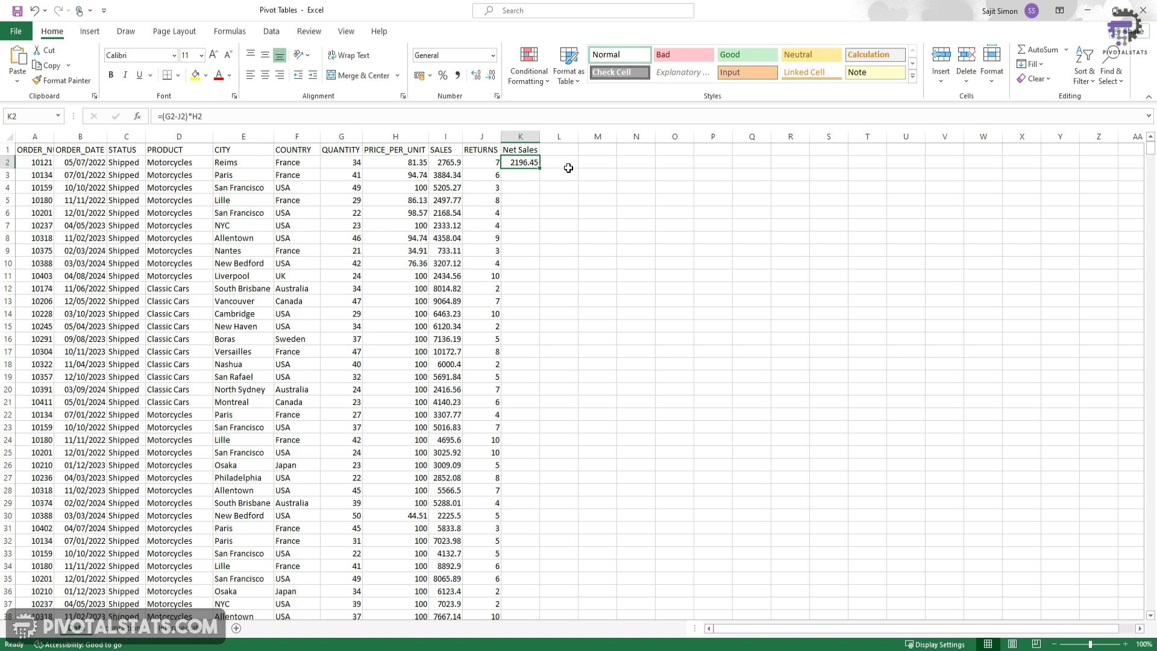
# - Clear the Net Sales header and its test formula from cells K1:K2
pyautogui.hotkey('shift', 'Up')
pyautogui.press('Delete')
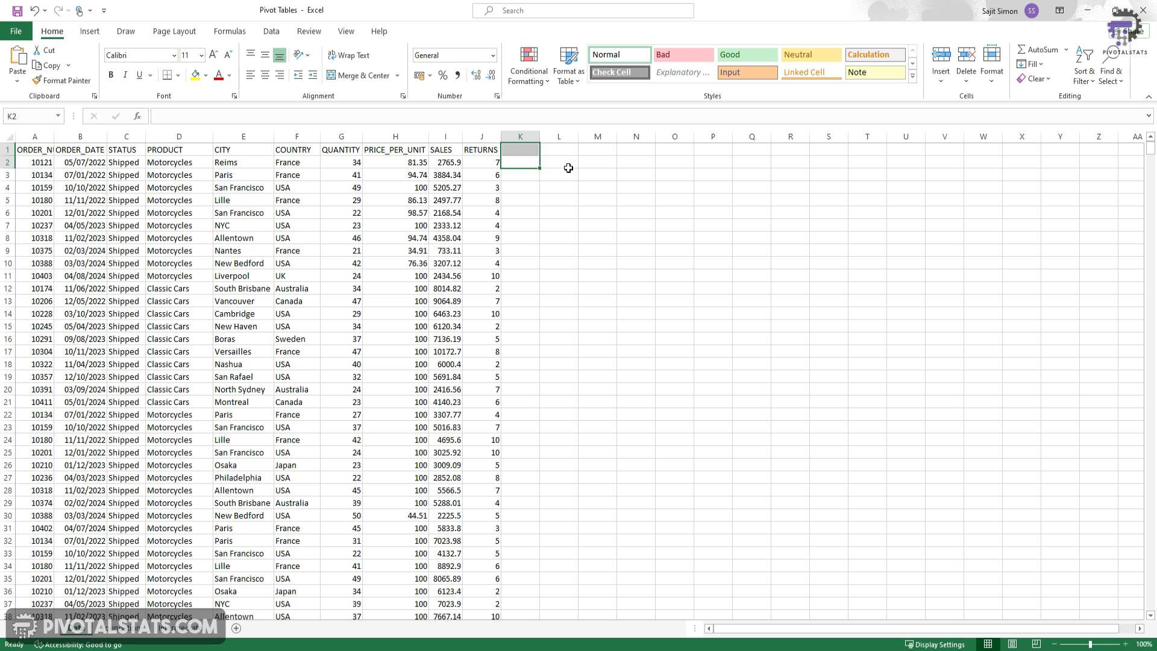
pyautogui.press('Left')
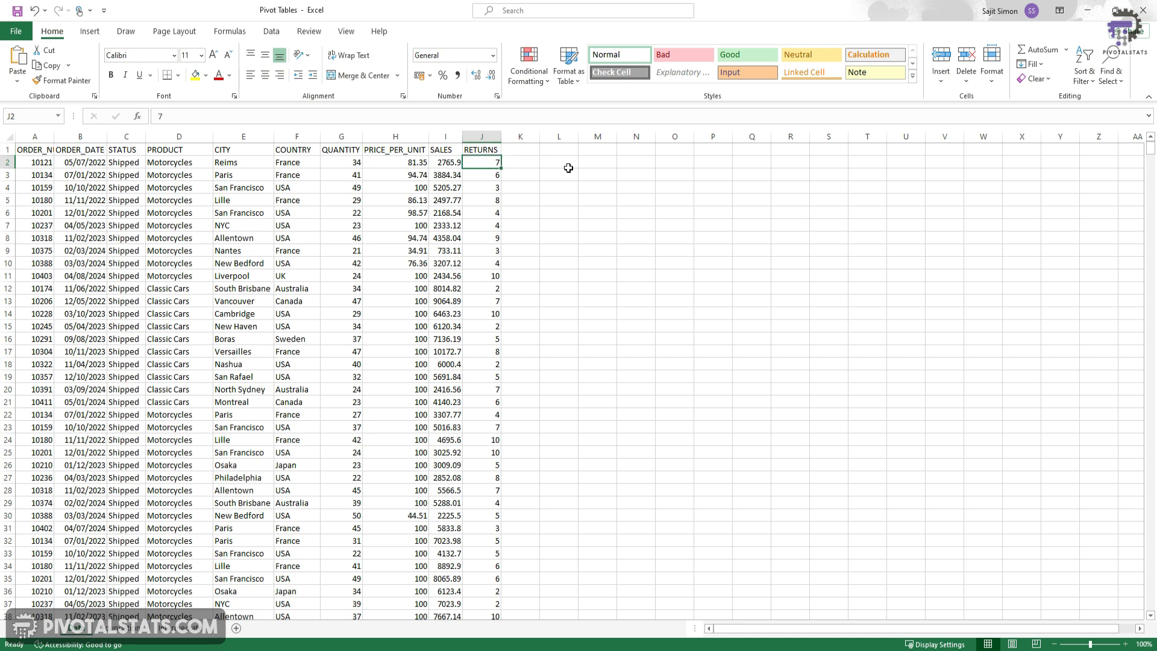
# - Return to the PivotTable sheet and remove PRODUCT from the row fields, leaving only COUNTRY
pyautogui.click(194, 632)
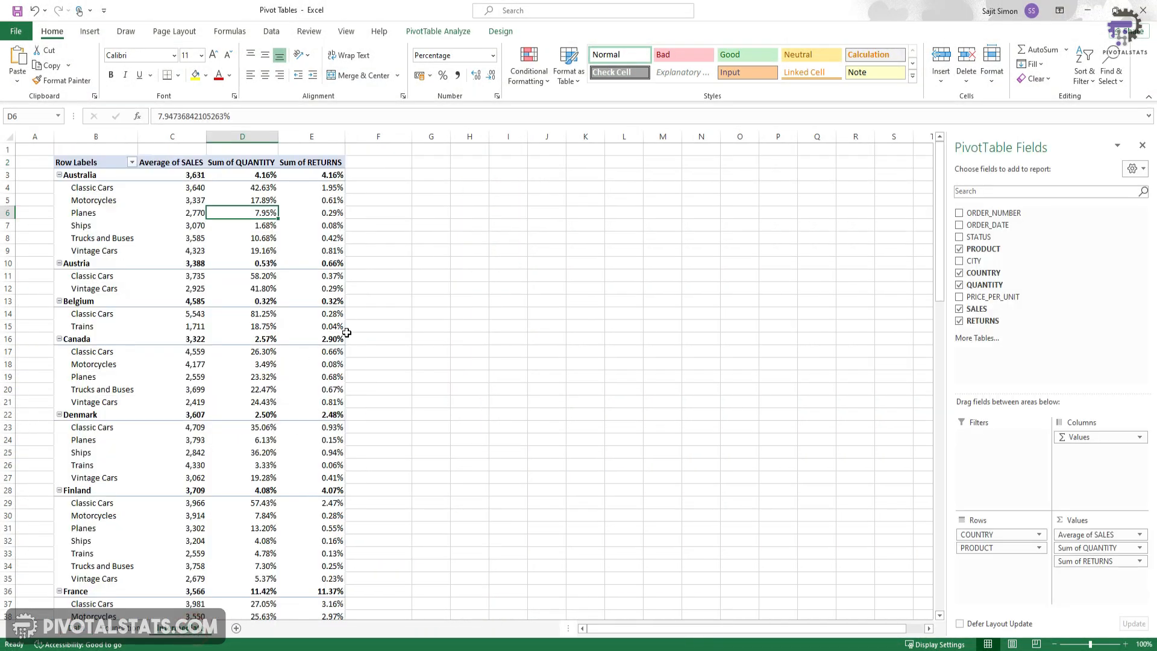
pyautogui.click(318, 210)
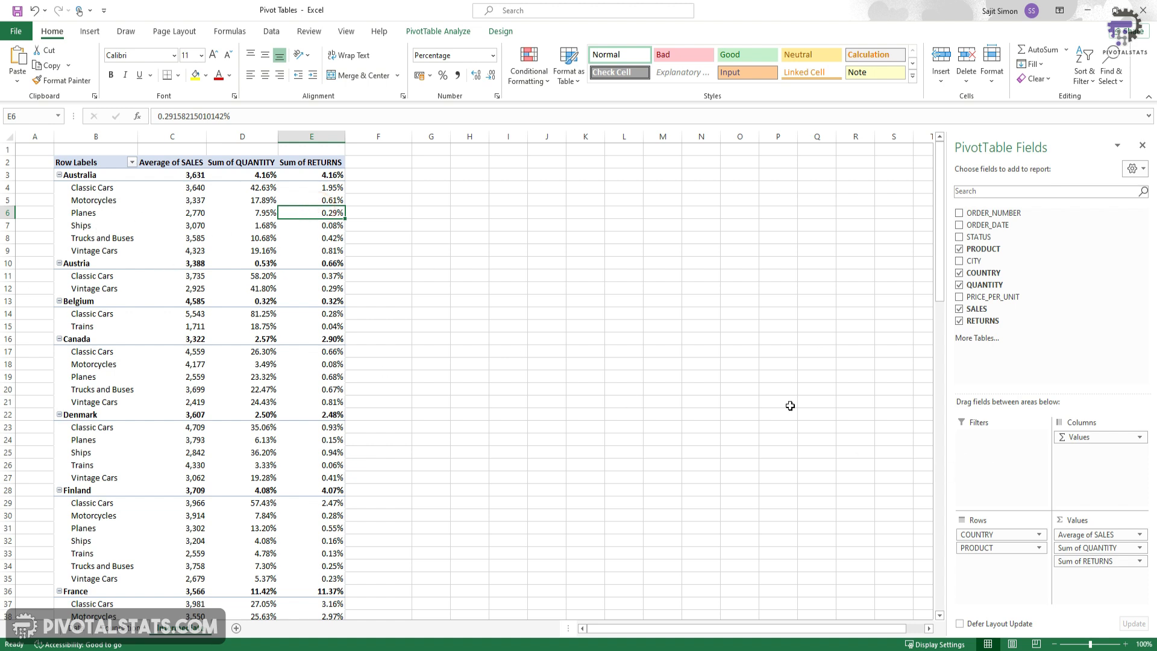
pyautogui.moveTo(1005, 550); pyautogui.dragTo(1043, 328)
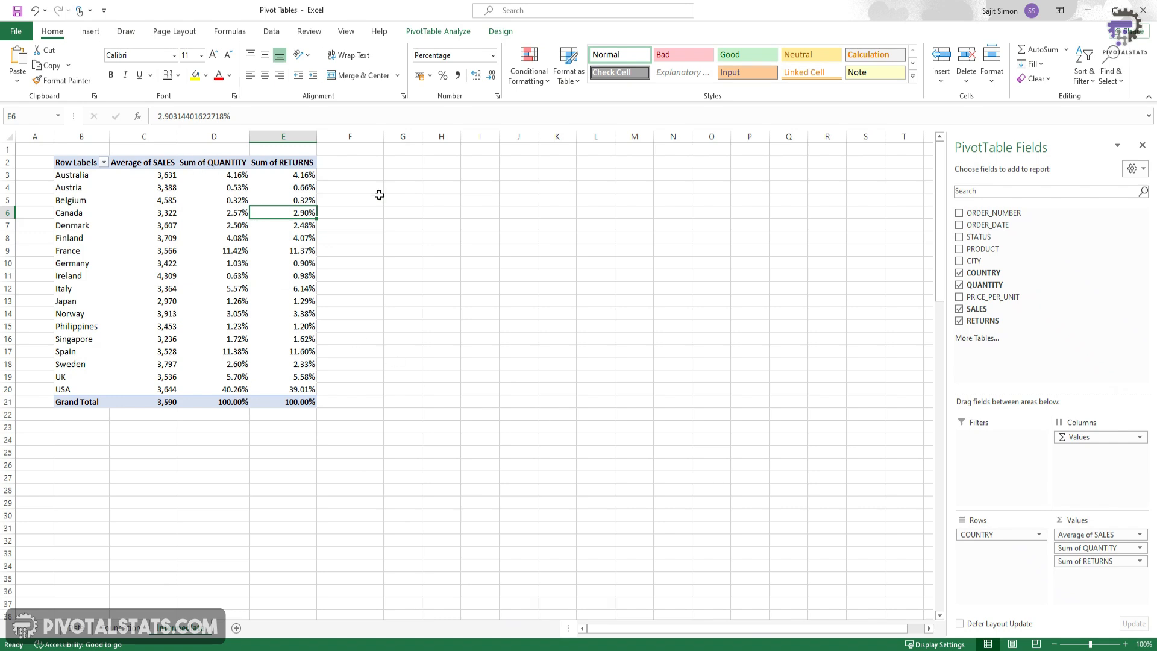
# - Bring up the PivotTable analysis commands with a country row label selected inside the PivotTable
pyautogui.moveTo(283, 261)
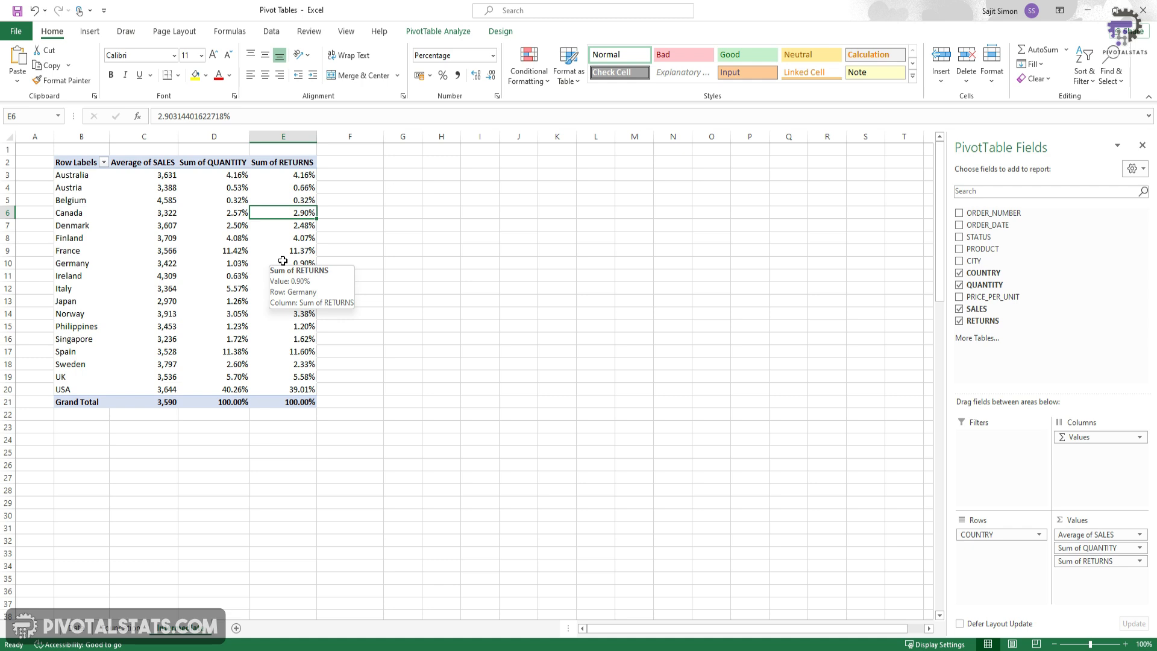
pyautogui.click(440, 31)
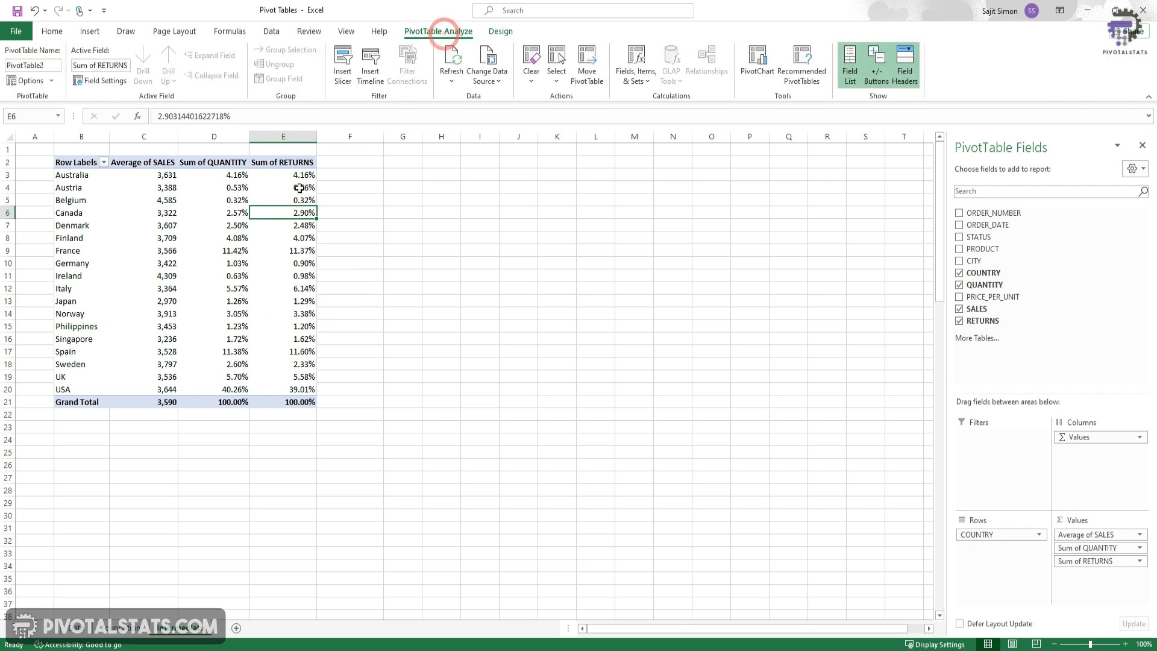
pyautogui.click(146, 250)
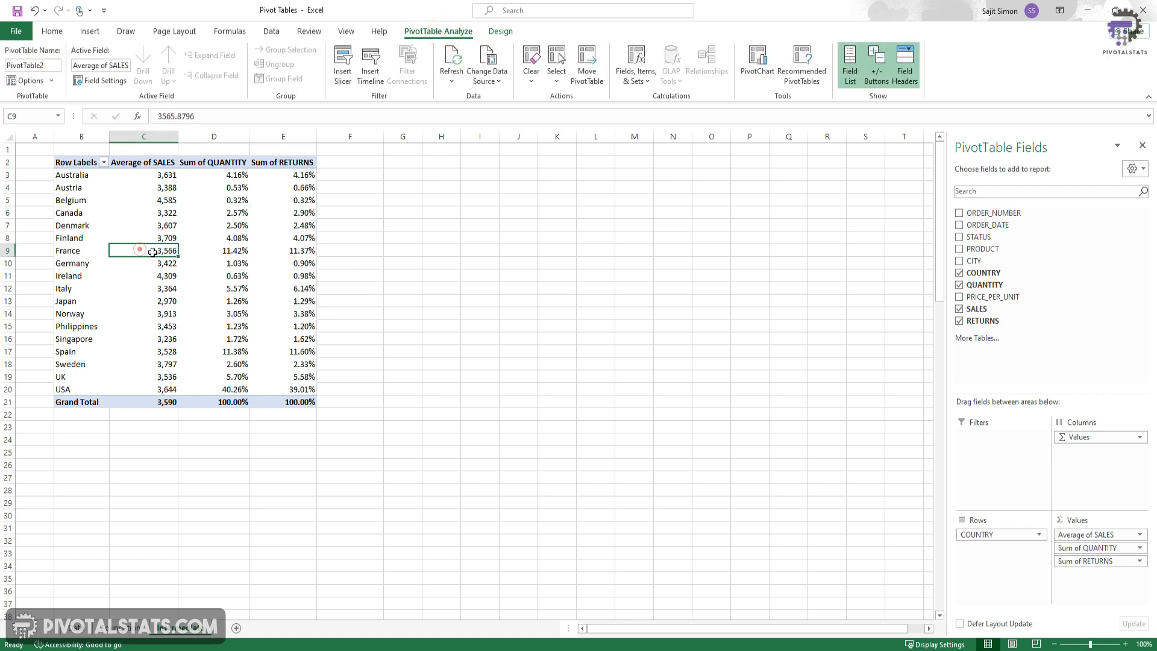
pyautogui.click(100, 254)
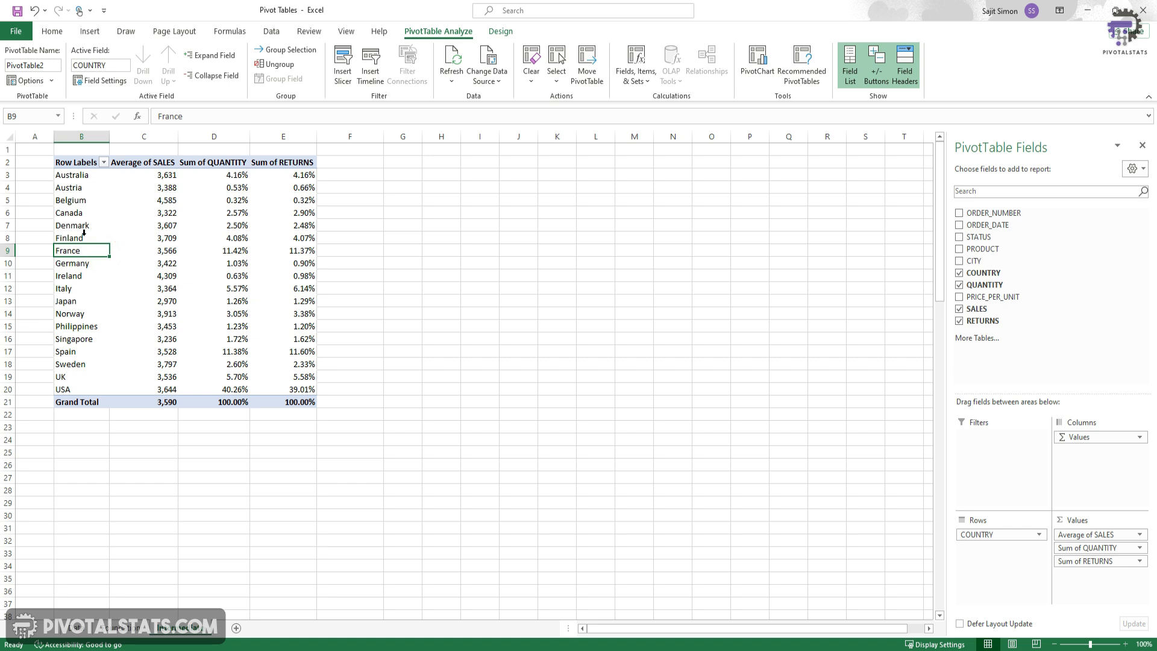
pyautogui.click(167, 248)
pyautogui.click(231, 249)
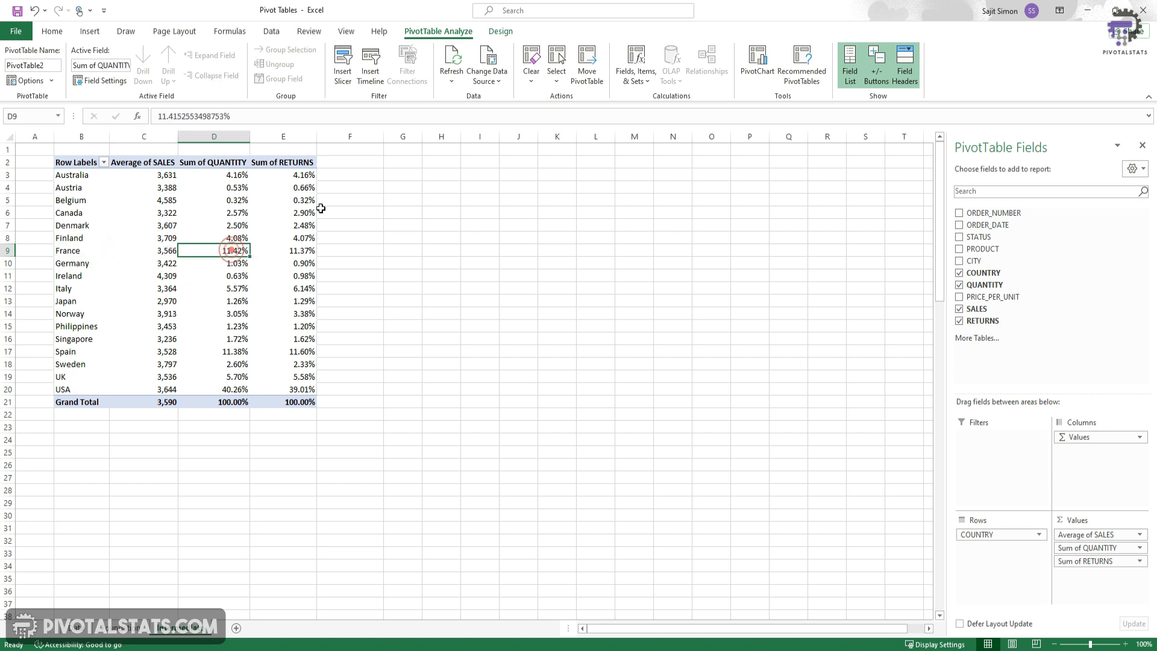
pyautogui.click(81, 238)
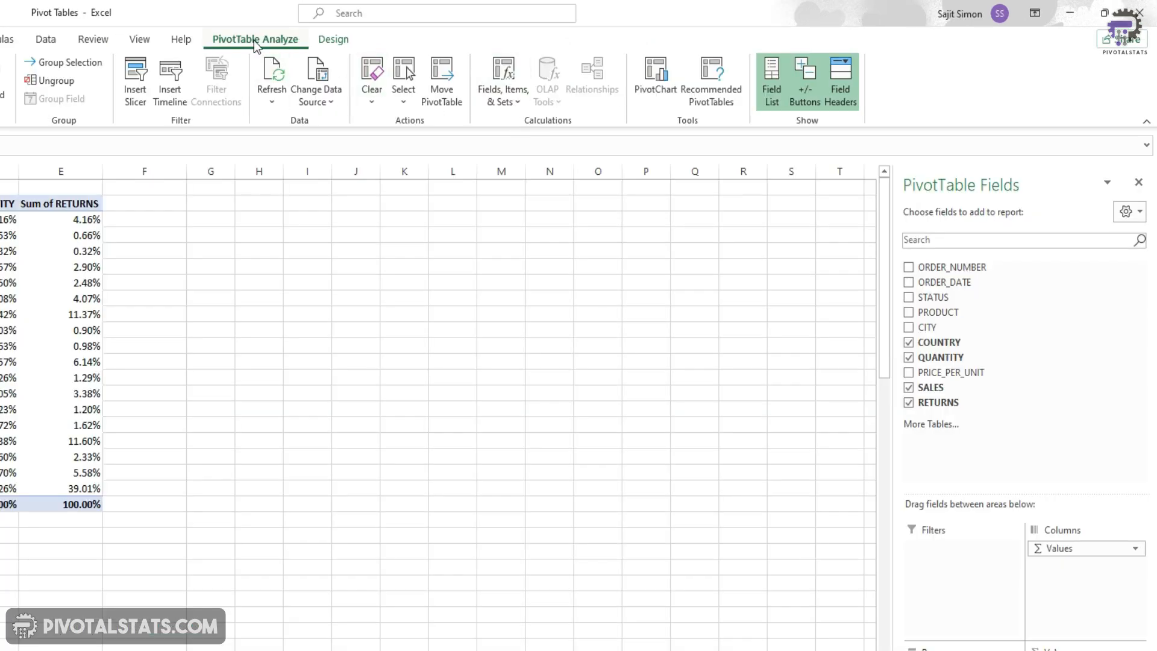
# - Start a new PivotTable calculated field named Net Sales and clear the default 0 from its formula
pyautogui.click(517, 102)
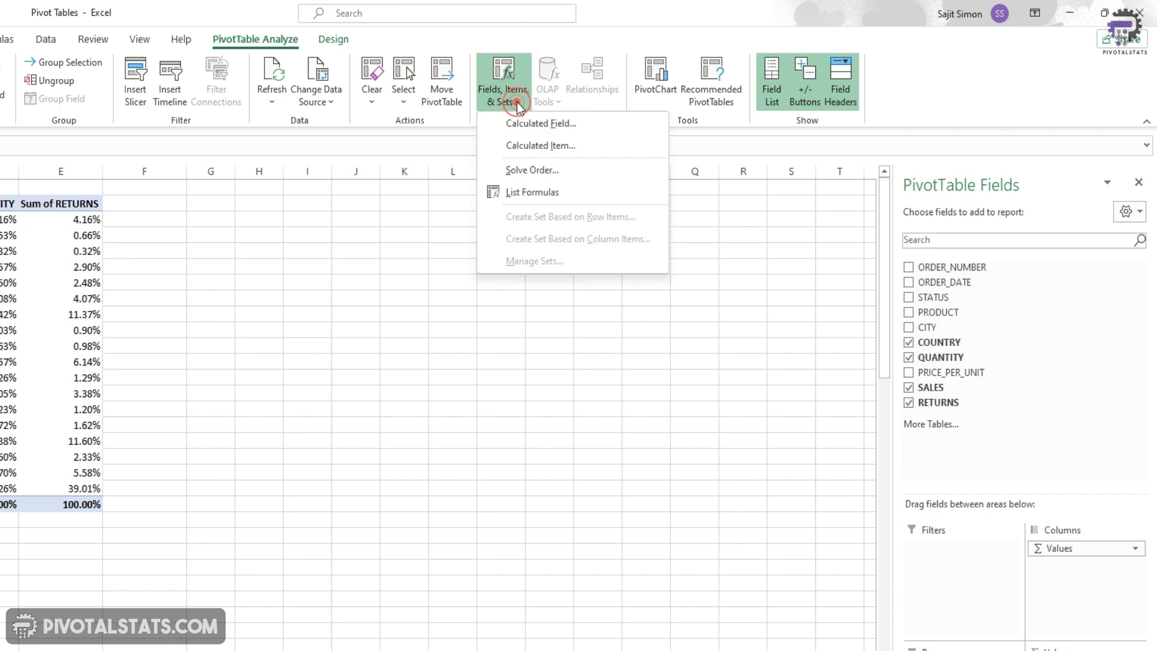
pyautogui.click(579, 124)
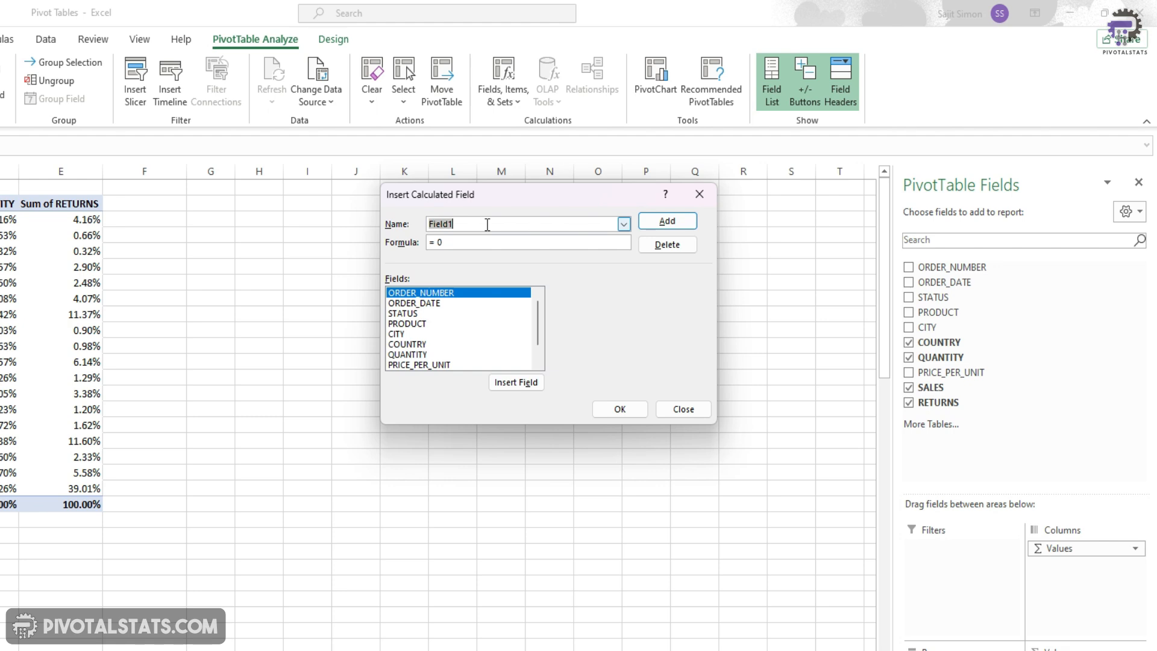
pyautogui.write('Net Sales')
pyautogui.click(485, 242)
pyautogui.press('BackSpace')
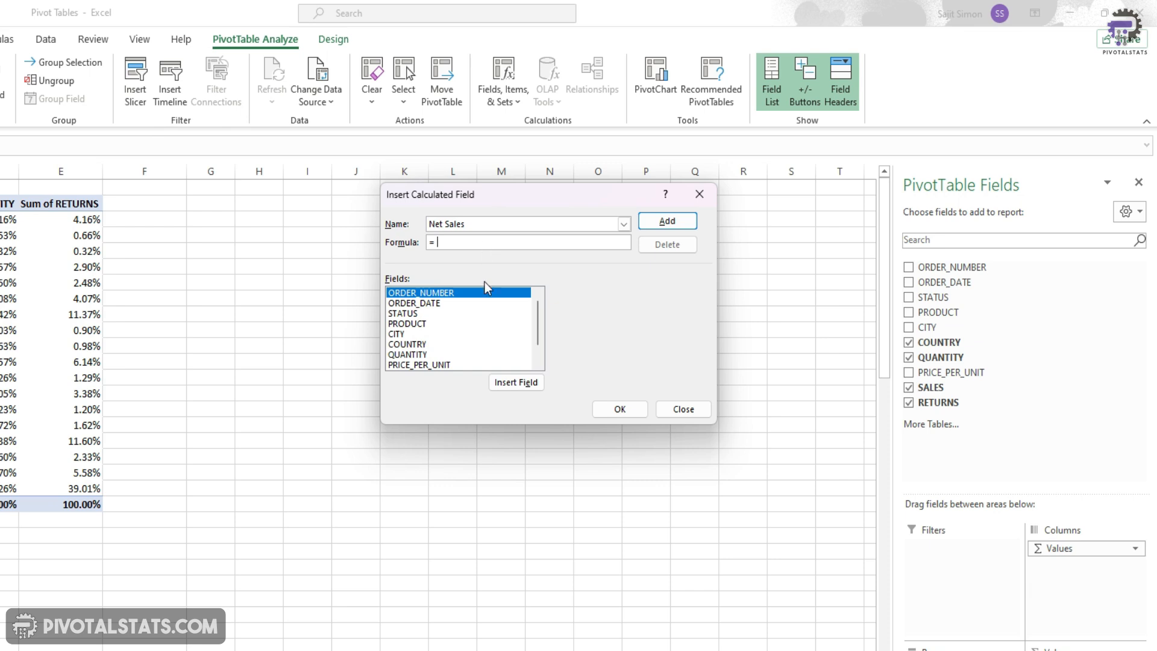
# - Define Net Sales as (QUANTITY - RETURNS) * PRICE_PER_UNIT and add the calculated field to the PivotTable
pyautogui.scroll(-1, 491, 327)
pyautogui.write('*(')
pyautogui.press('BackSpace')
pyautogui.press('BackSpace')
pyautogui.write('(')
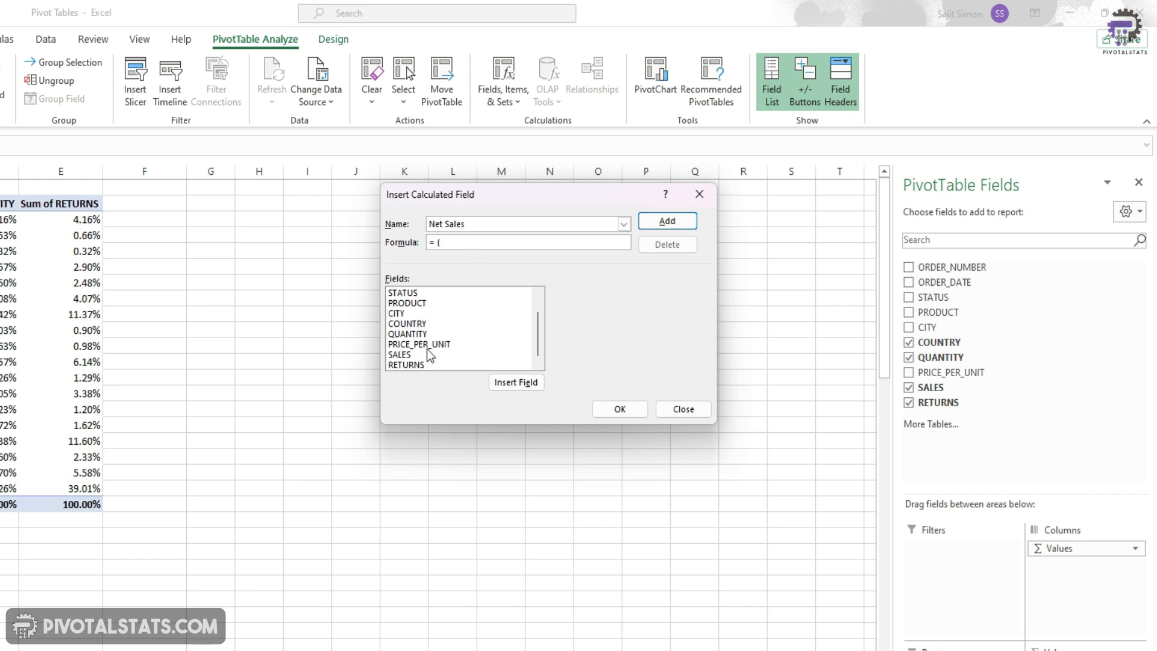
pyautogui.doubleClick(471, 330)
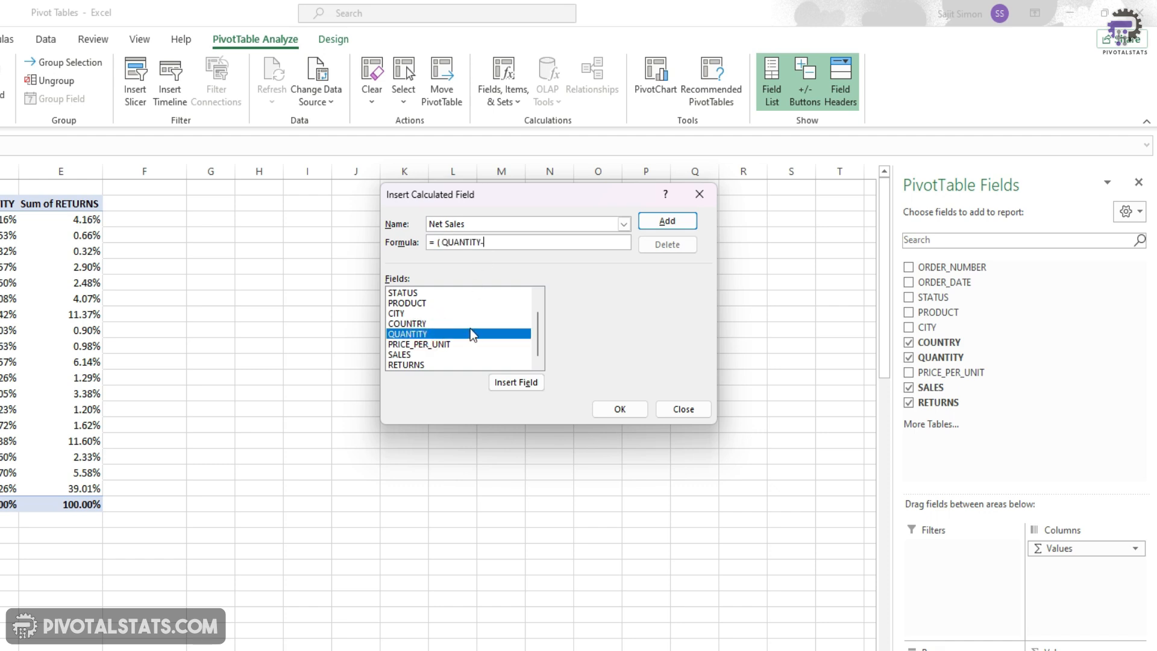
pyautogui.doubleClick(443, 366)
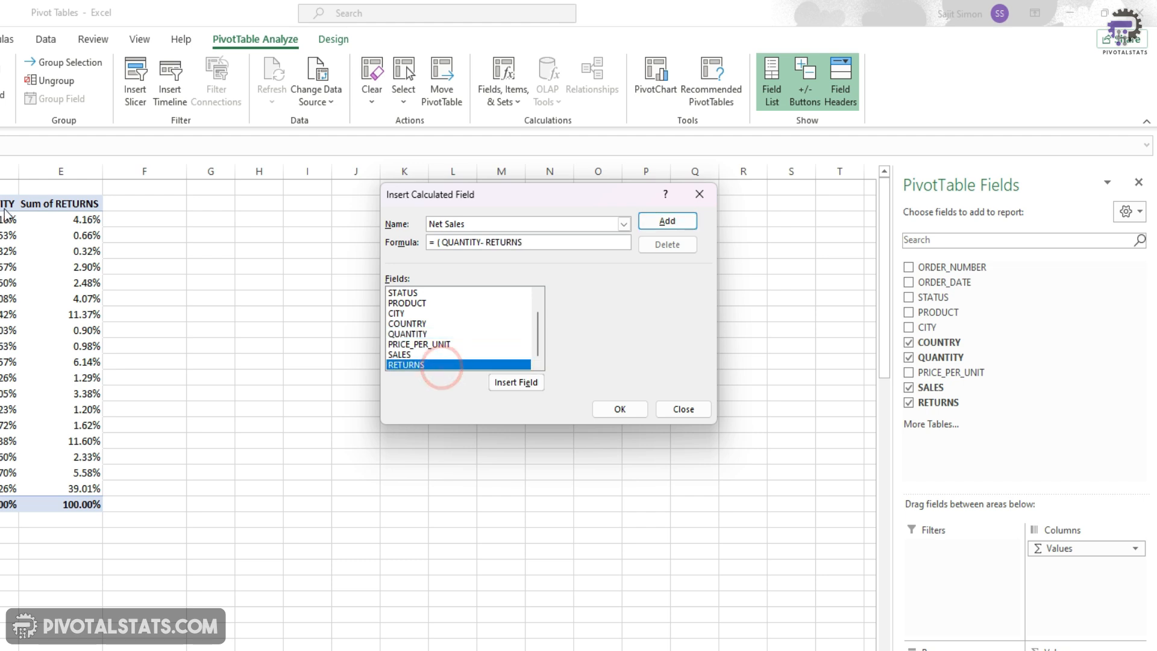
pyautogui.write(')')
pyautogui.moveTo(527, 242); pyautogui.dragTo(435, 241)
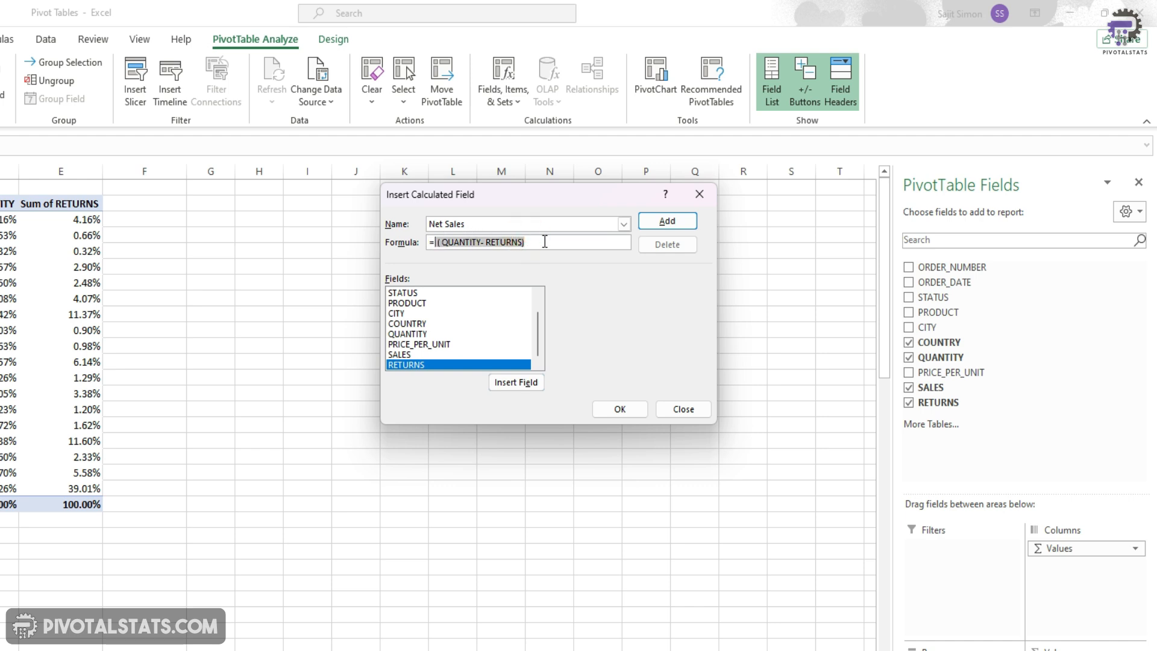
pyautogui.click(544, 241)
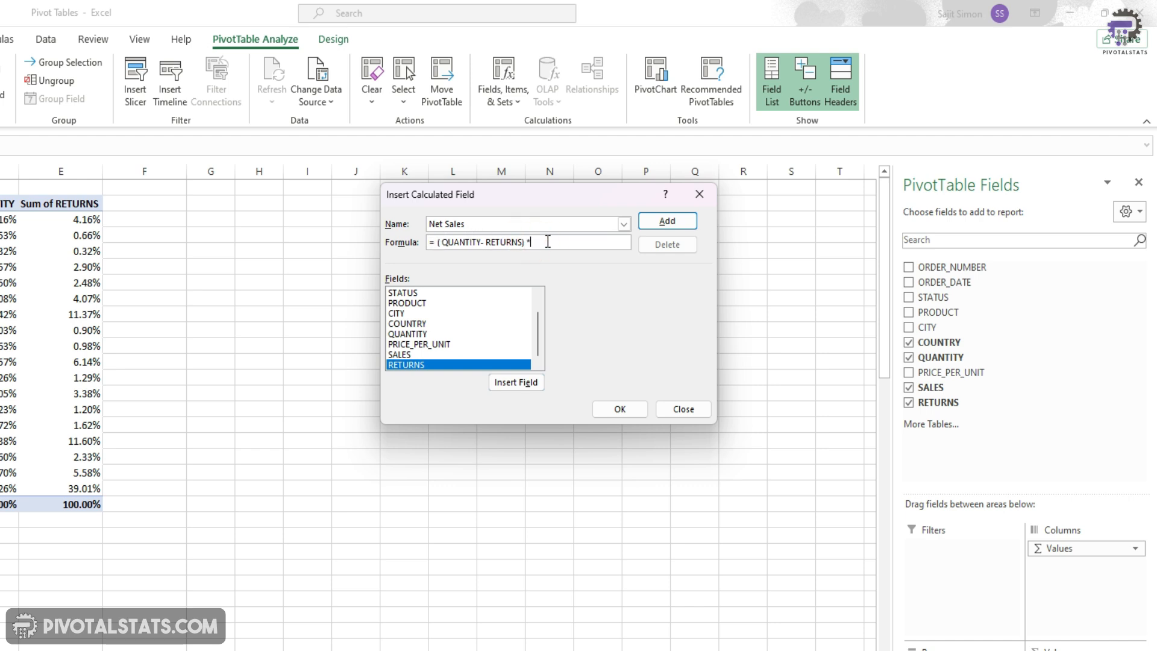
pyautogui.doubleClick(420, 344)
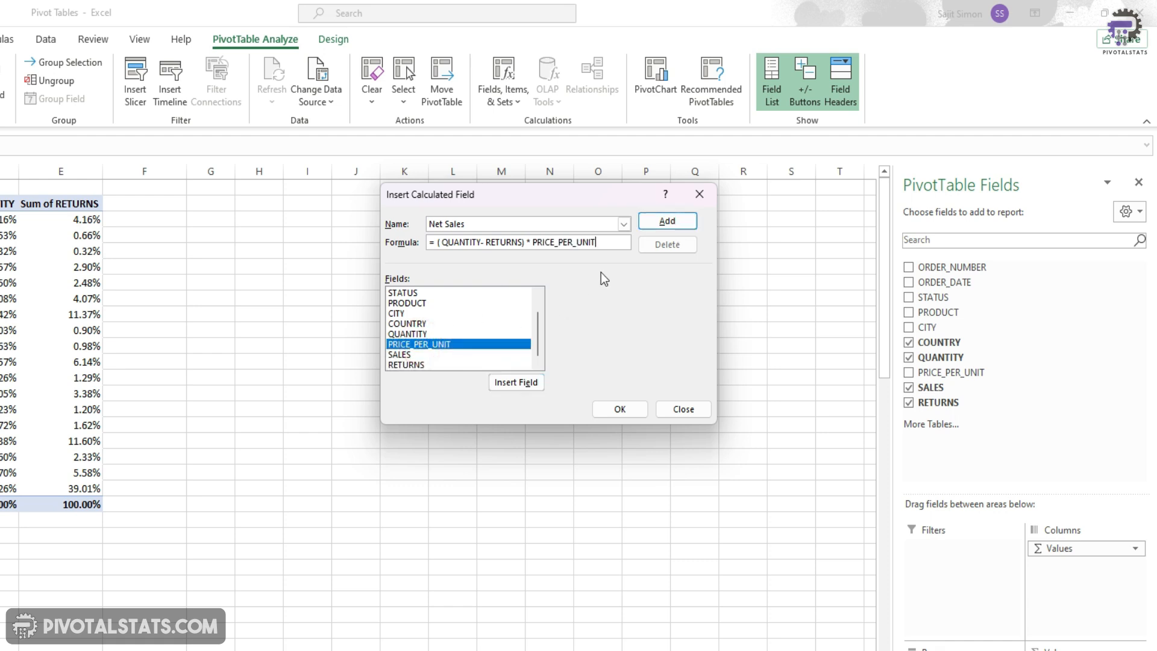
pyautogui.click(683, 222)
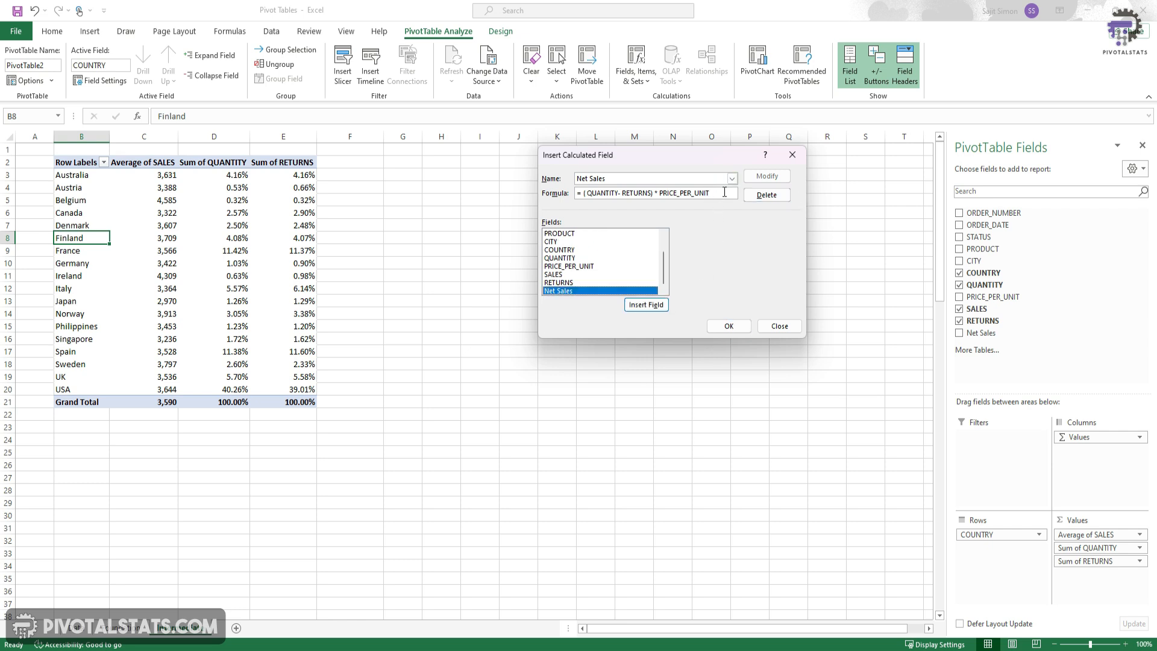
pyautogui.click(723, 193)
pyautogui.click(728, 324)
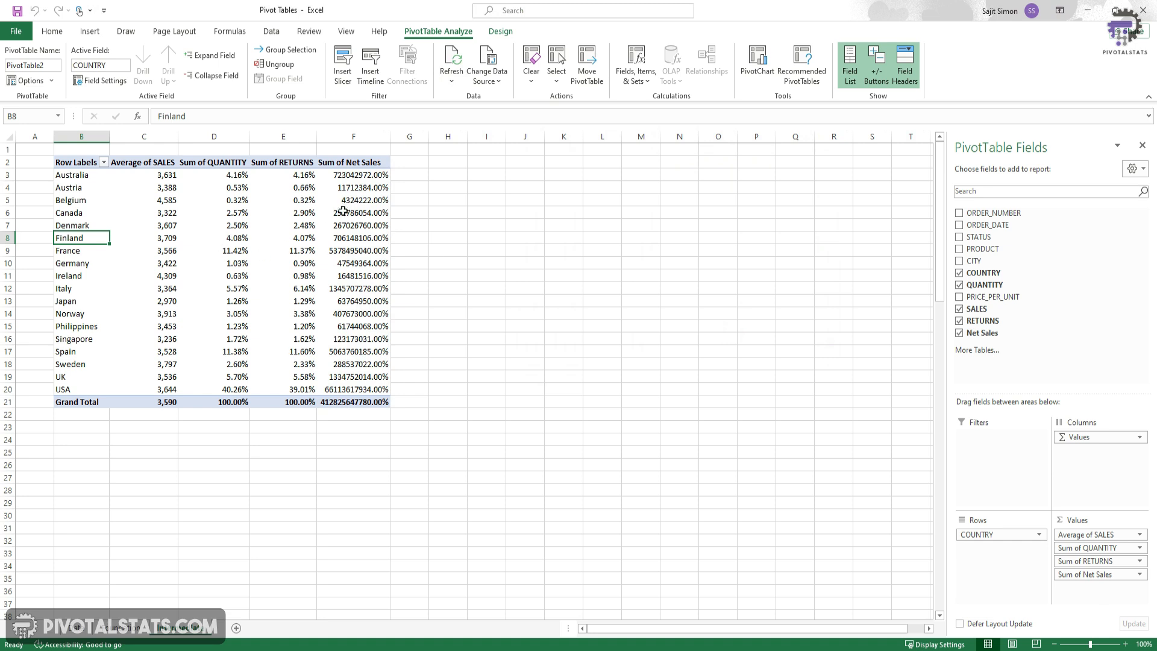
# - Format the Sum of Net Sales values, including the grand total, as Number with 0 decimal places and a 1000 separator
pyautogui.click(337, 201)
pyautogui.moveTo(356, 174); pyautogui.dragTo(361, 403)
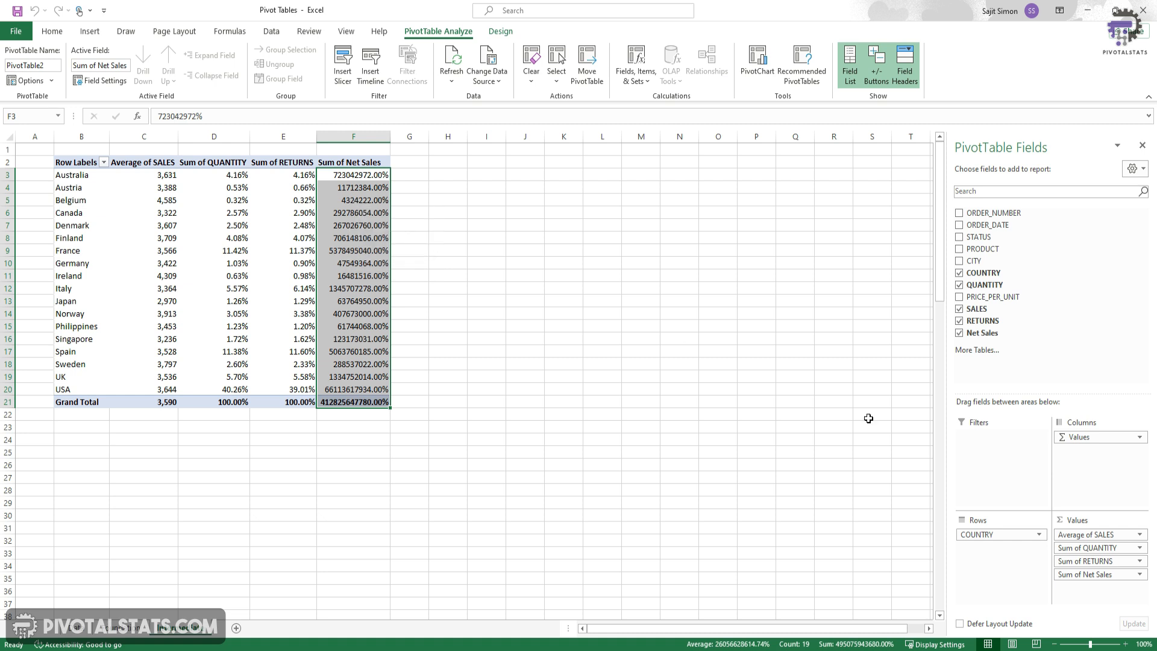
pyautogui.rightClick(365, 208)
pyautogui.click(409, 248)
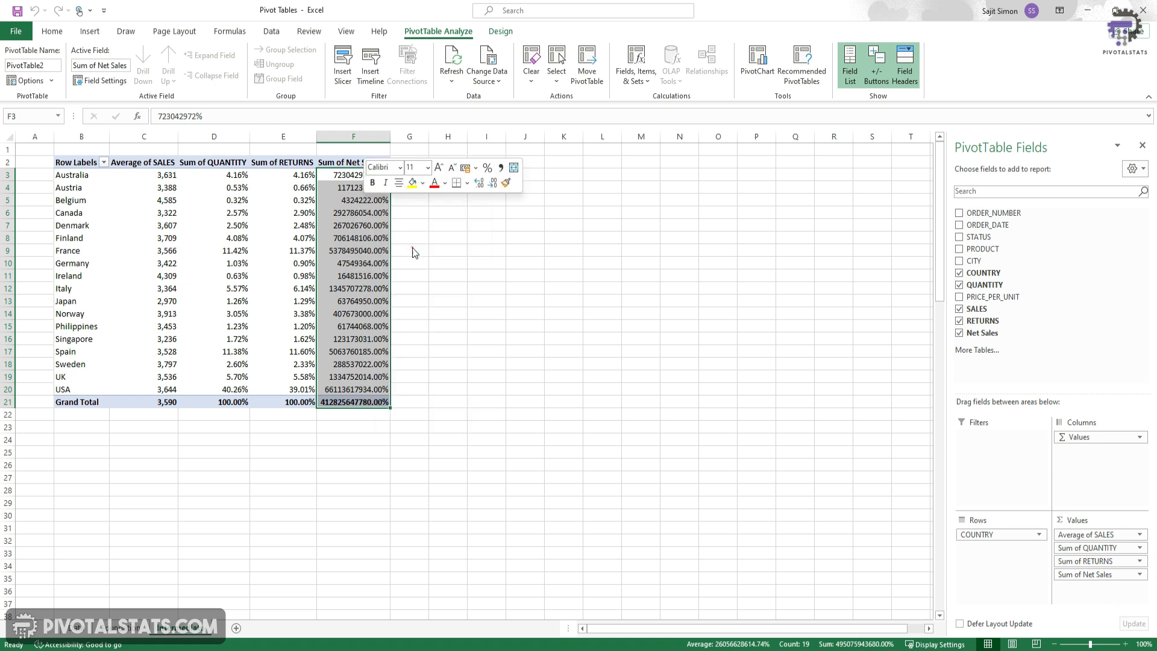
pyautogui.click(286, 153)
pyautogui.click(423, 175)
pyautogui.click(423, 175)
pyautogui.click(345, 187)
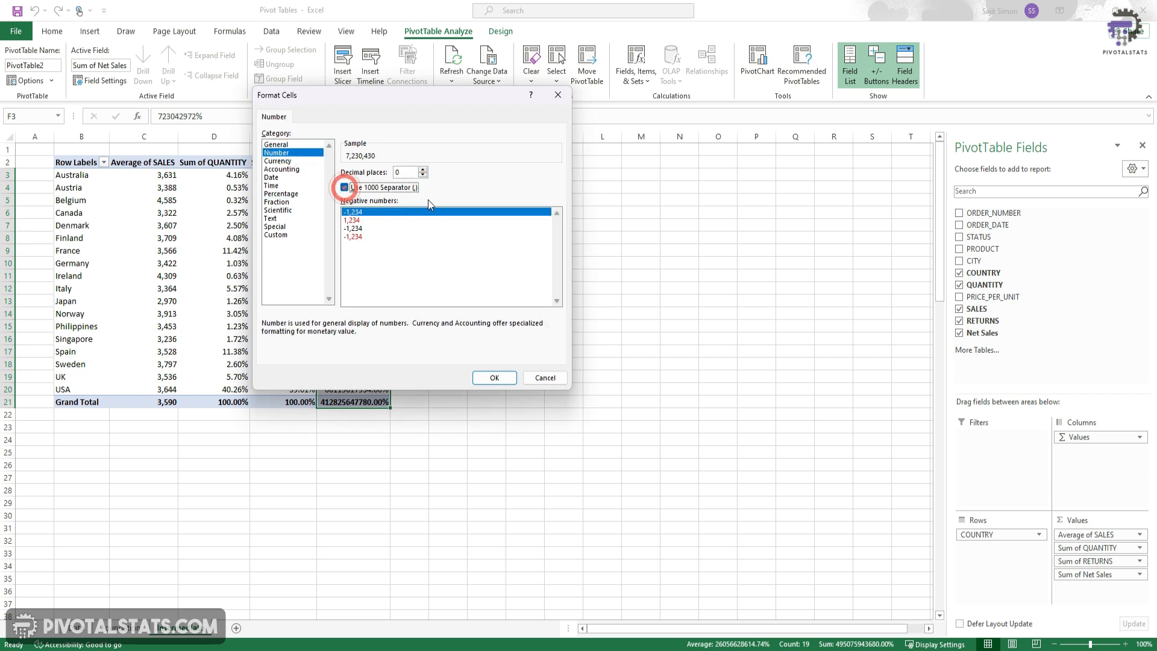
pyautogui.click(510, 379)
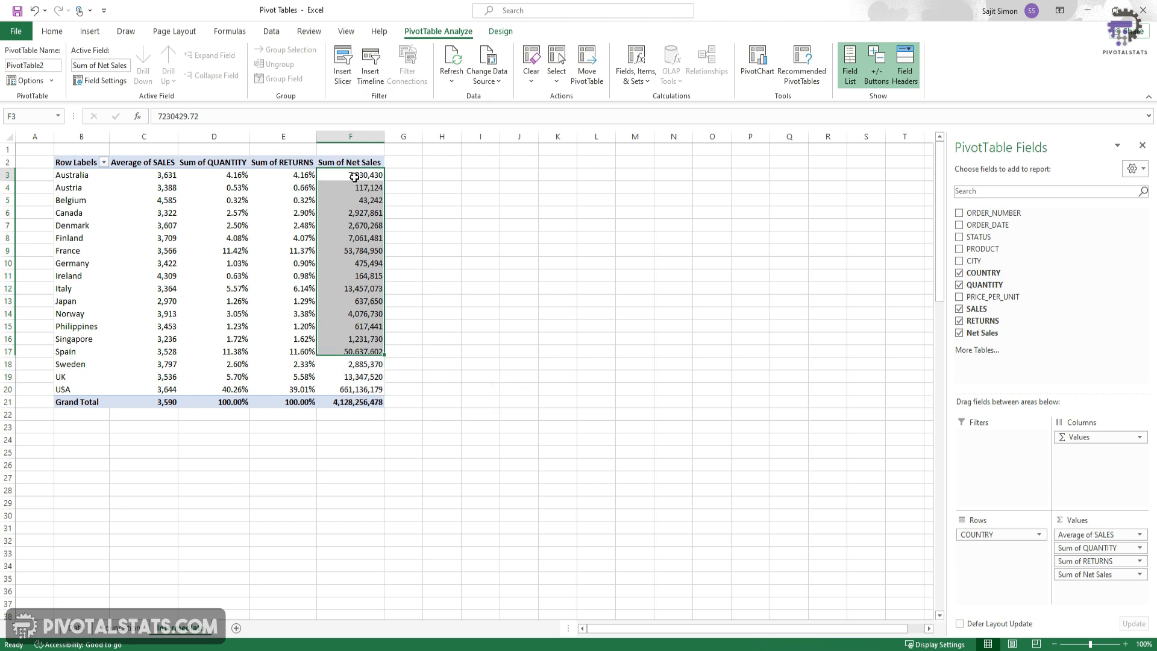
# - Examine the values across Australia's row, from Net Sales to the row label and back
pyautogui.click(355, 177)
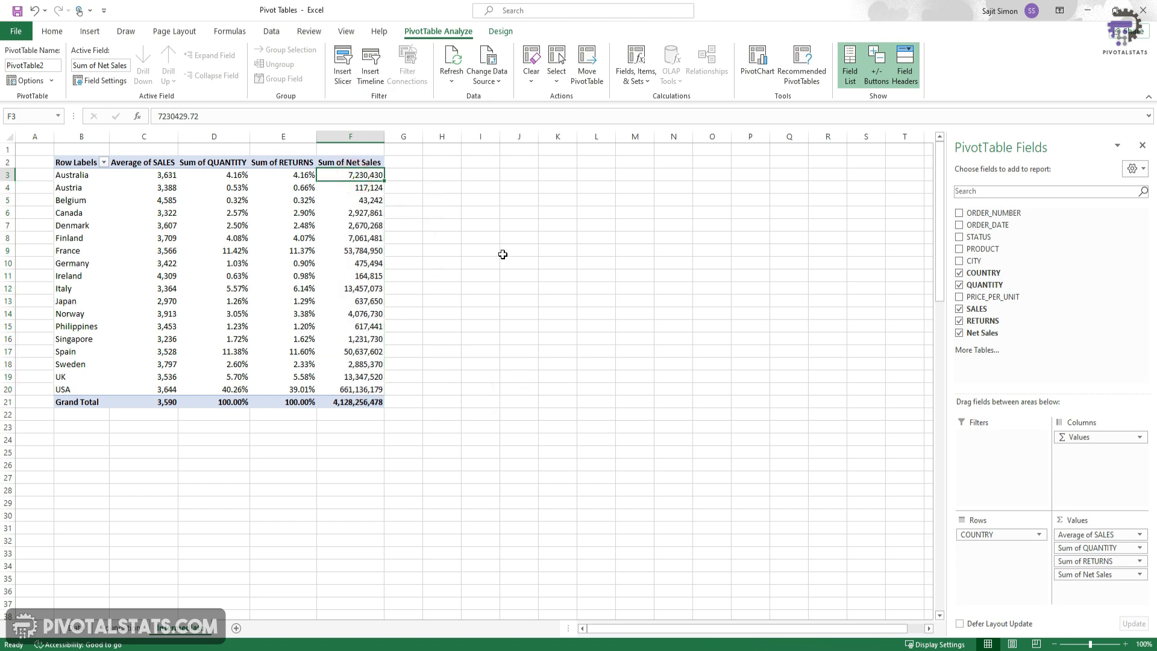
pyautogui.press('Left')
pyautogui.press('Left')
pyautogui.press('Left')
pyautogui.press('Left')
pyautogui.press('Right')
pyautogui.press('Right')
pyautogui.press('Right')
pyautogui.press('Right')
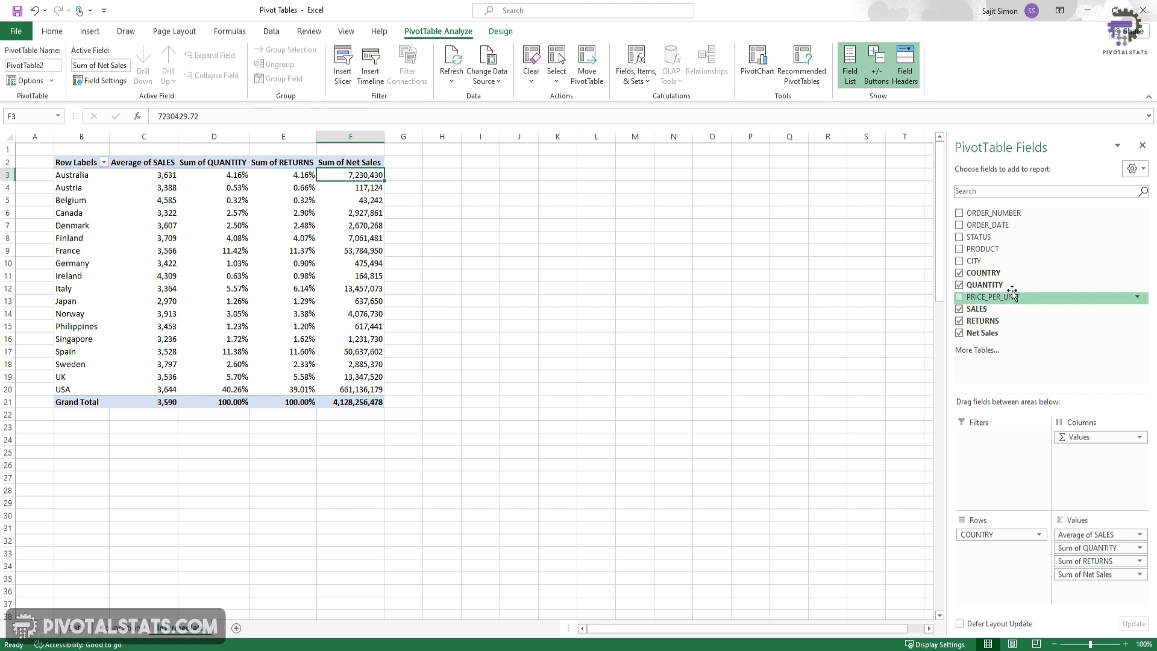
# - Add PRODUCT to the rows beneath COUNTRY and review the Net Sales values per product
pyautogui.moveTo(984, 249); pyautogui.dragTo(1000, 570)
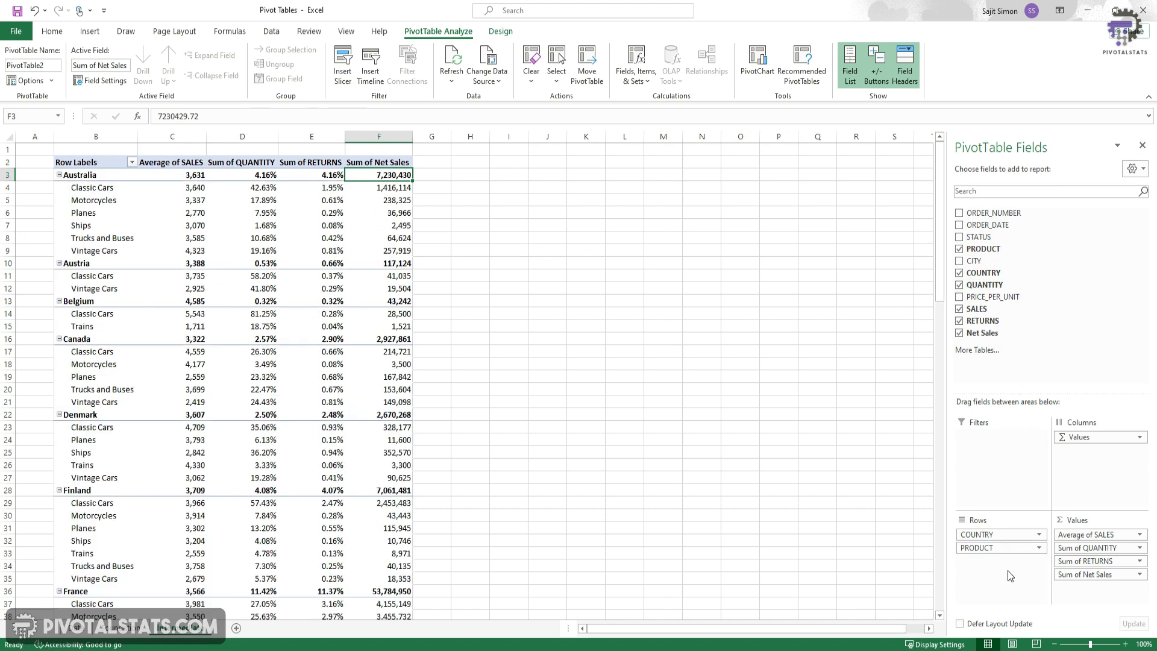
pyautogui.moveTo(394, 193); pyautogui.dragTo(398, 252)
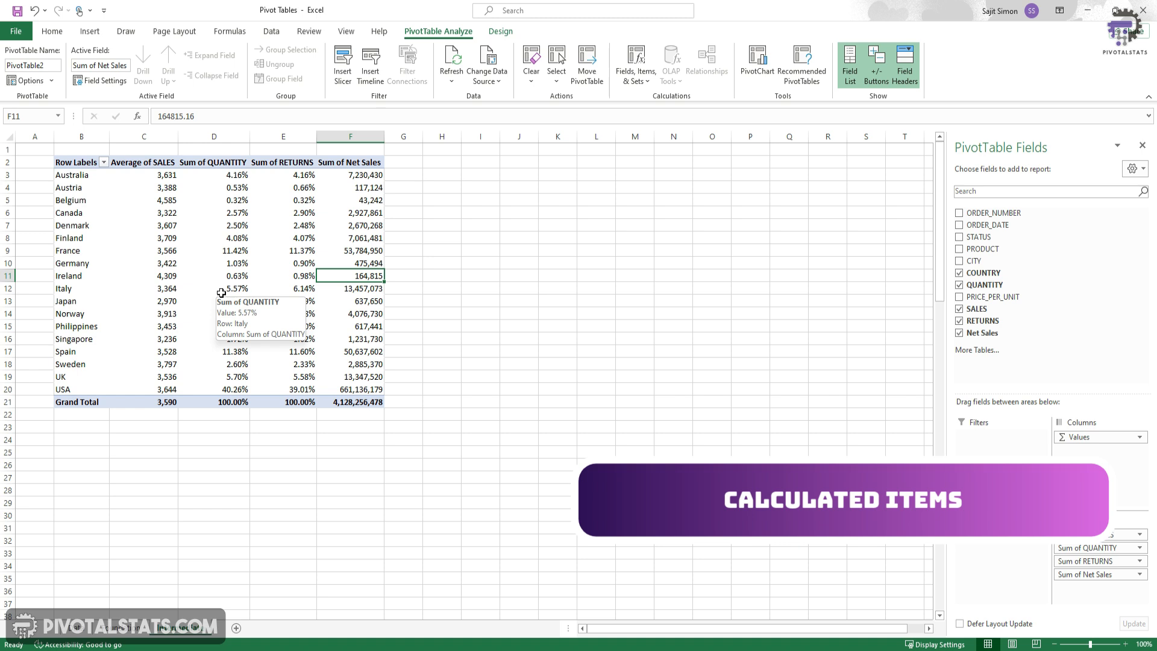
# - On the source data sheet, turn on filters for the header row and open the COUNTRY filter list
pyautogui.click(87, 633)
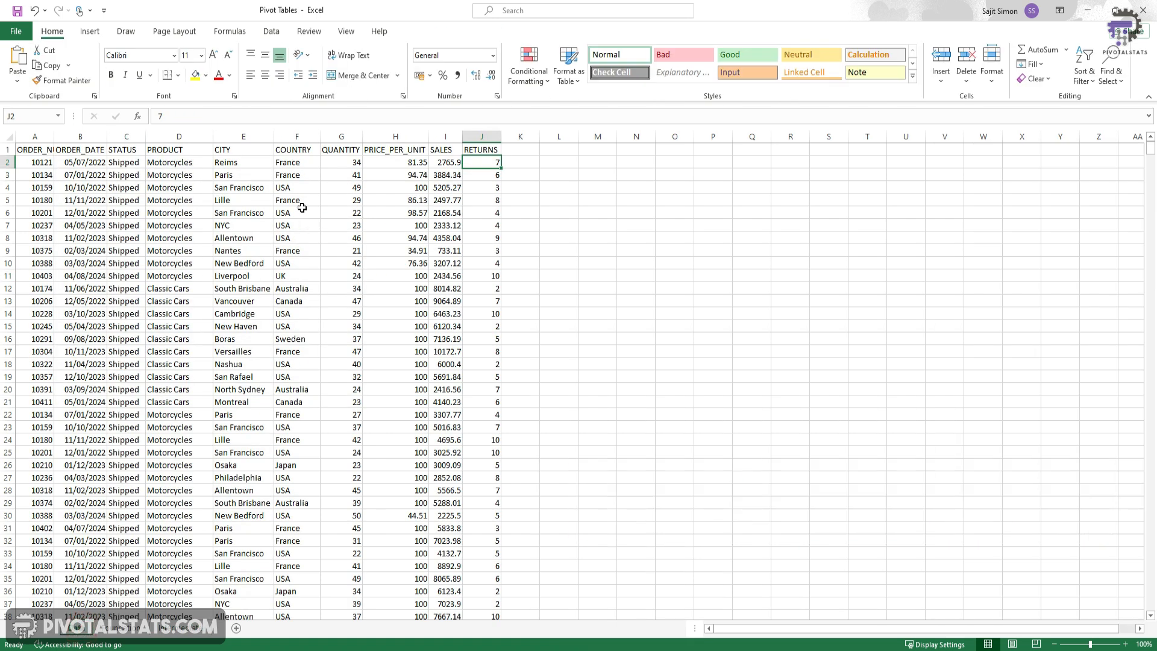
pyautogui.moveTo(293, 163); pyautogui.dragTo(294, 491)
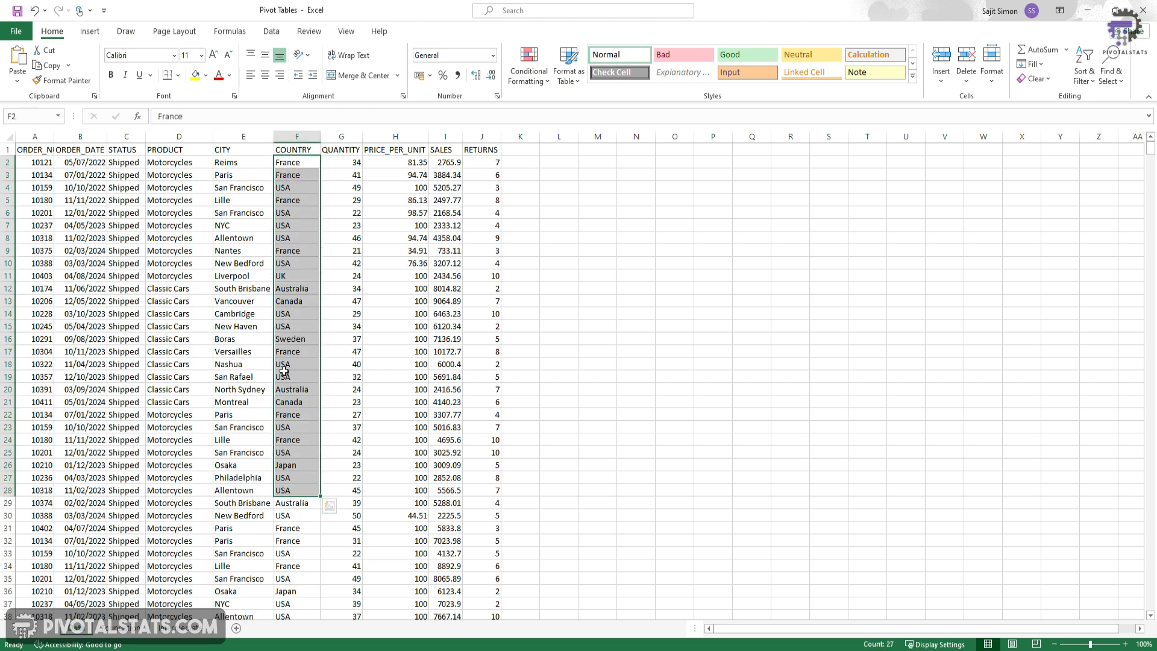
pyautogui.click(300, 150)
pyautogui.hotkey('alt', 'd')
pyautogui.press('f')
pyautogui.press('f')
pyautogui.hotkey('alt', 'Down')
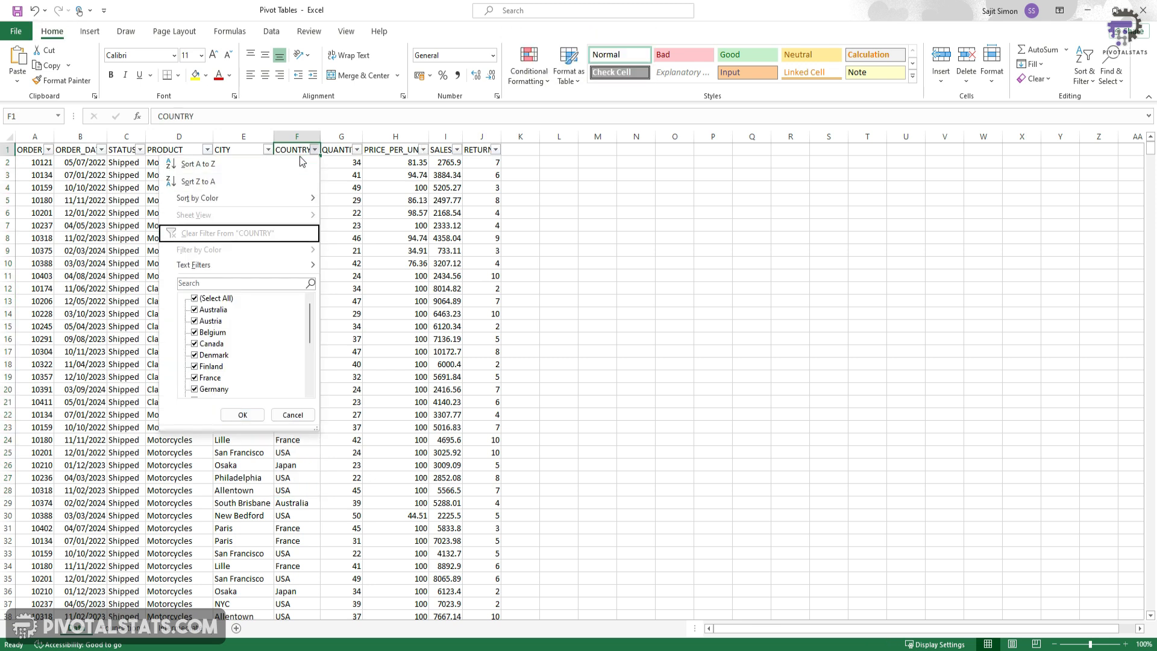
# - Look through the individual countries in the COUNTRY filter list, then close it without filtering
pyautogui.press('Up')
pyautogui.press('Up')
pyautogui.press('Up')
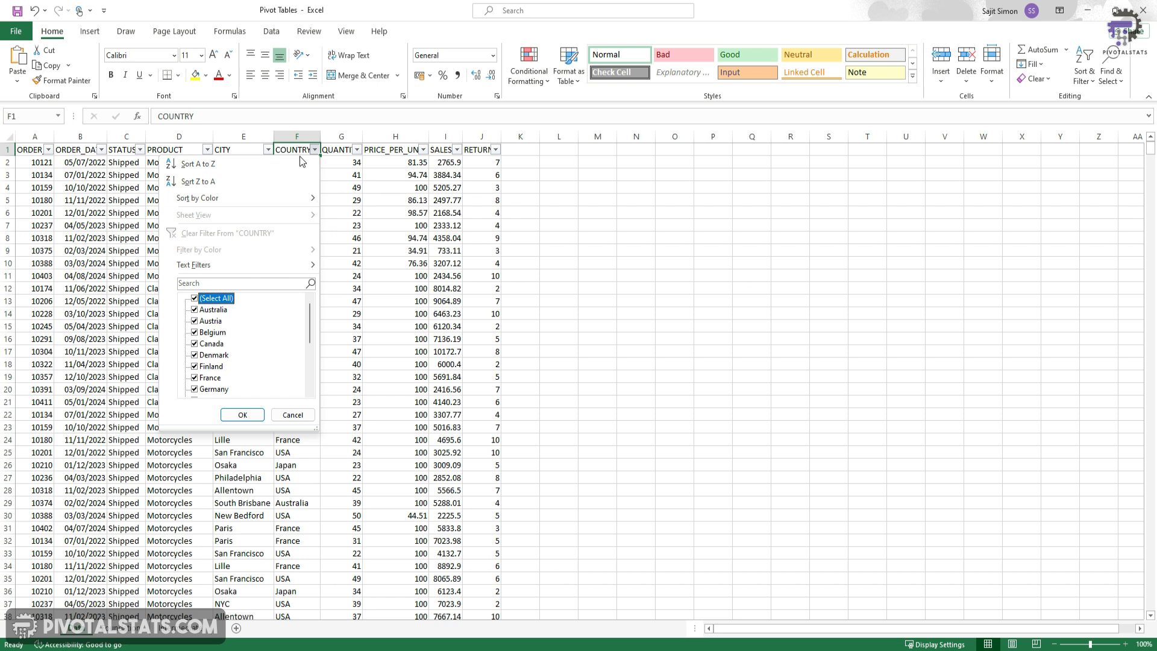
pyautogui.press('Down')
pyautogui.press('Down')
pyautogui.press('Down')
pyautogui.press('Down')
pyautogui.press('Down')
pyautogui.press('Down')
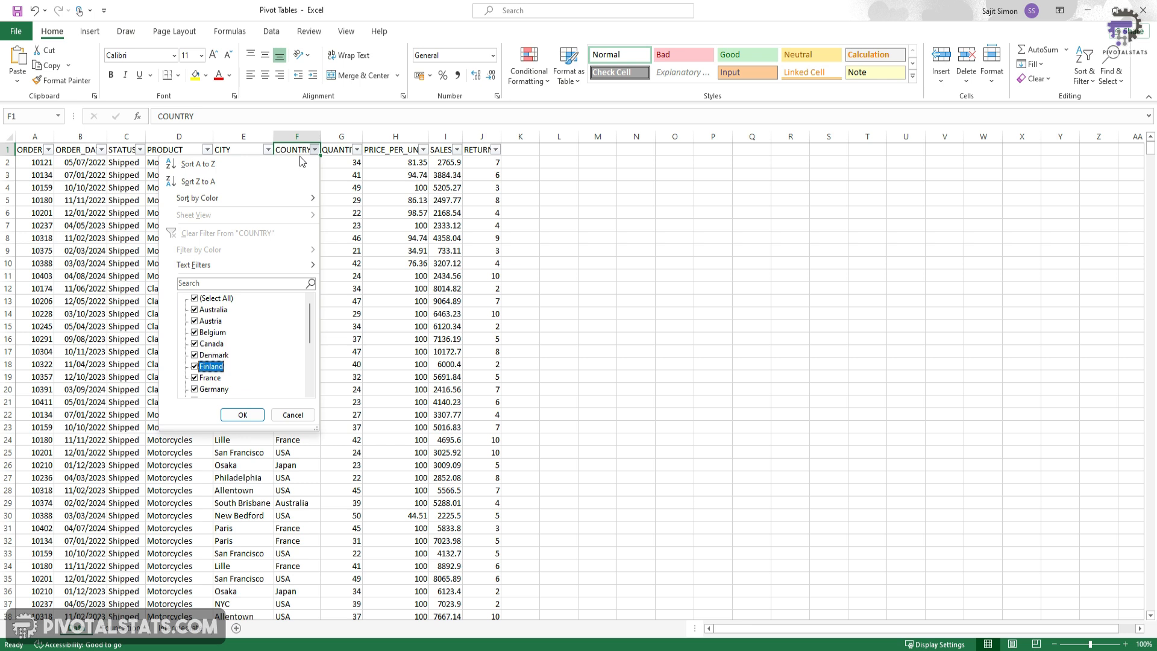
pyautogui.press('Escape')
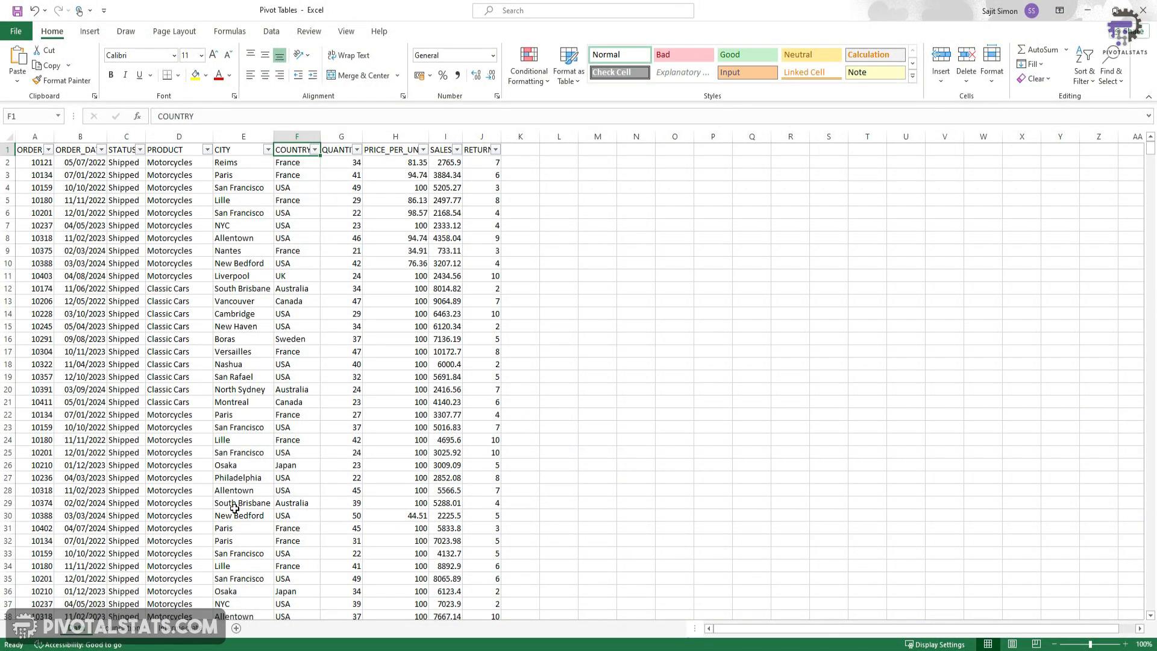
# - Return to the PivotTable sheet and check whether Calculated Item is available with Germany's QUANTITY value selected
pyautogui.click(188, 628)
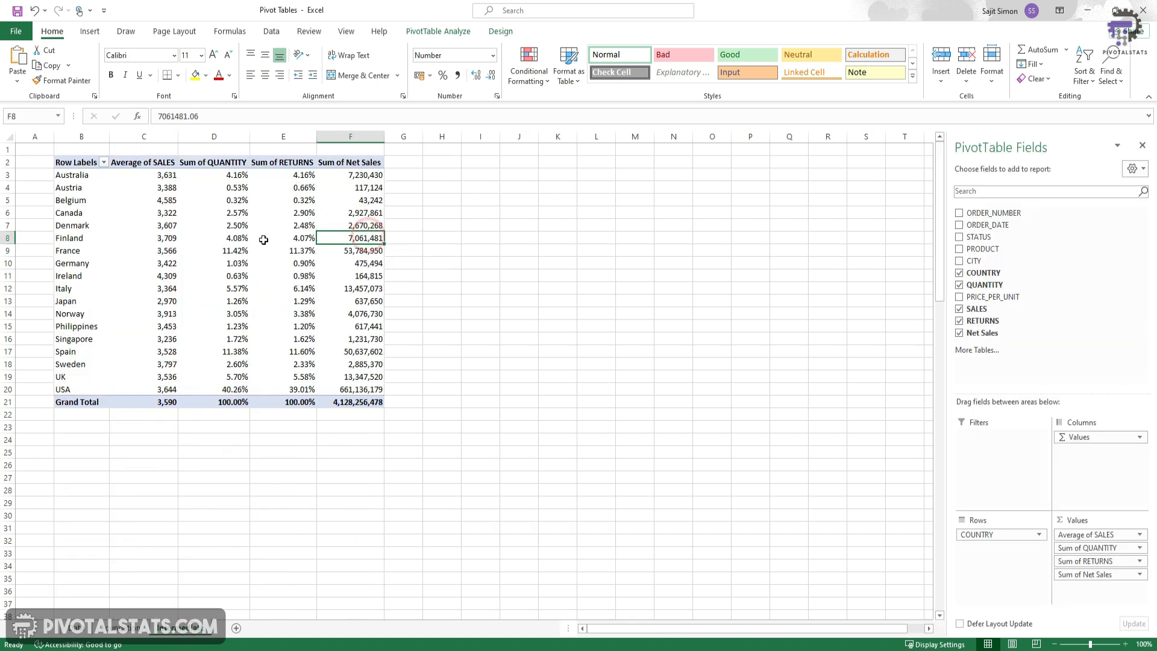
pyautogui.click(284, 213)
pyautogui.click(238, 224)
pyautogui.click(202, 259)
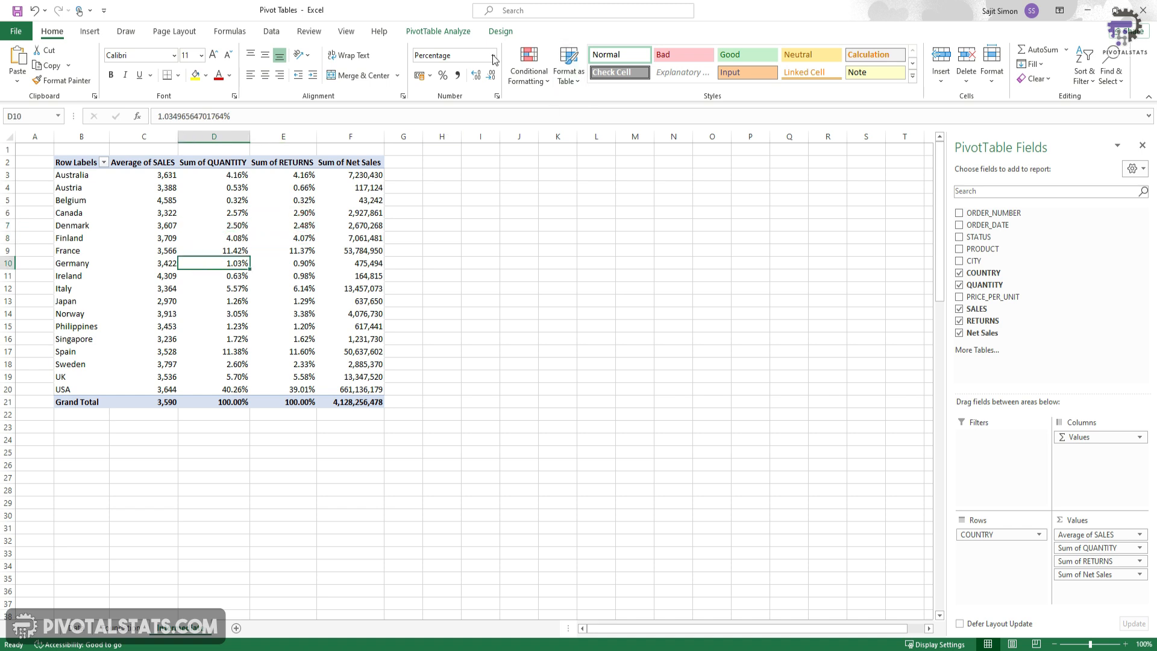
pyautogui.click(441, 31)
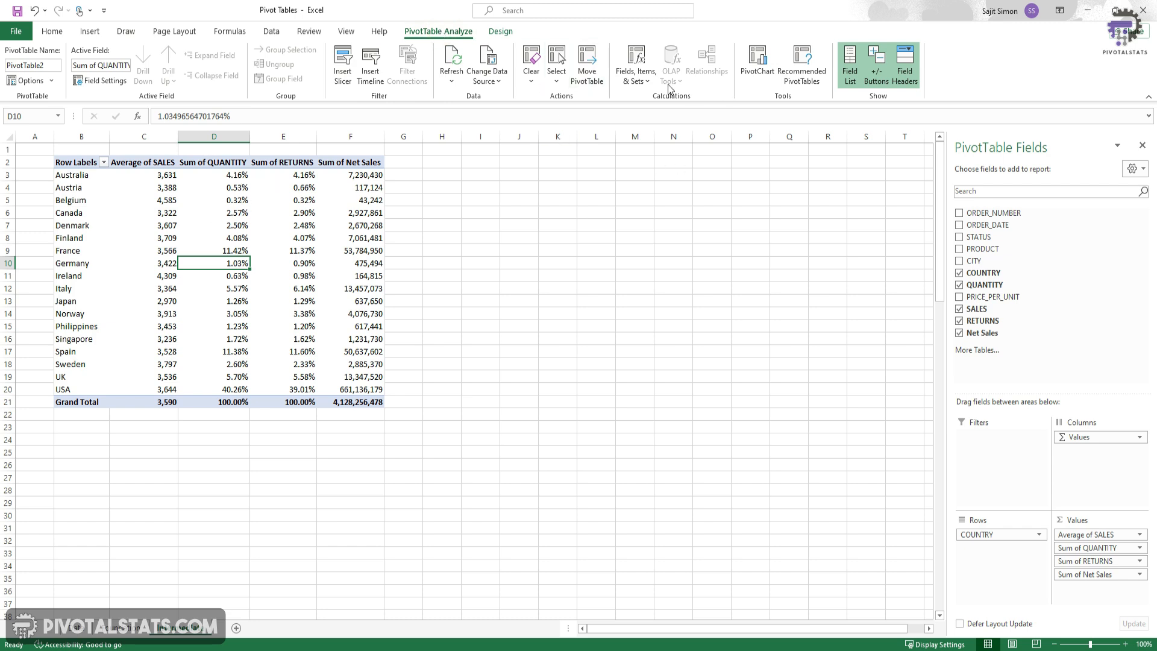
pyautogui.click(642, 88)
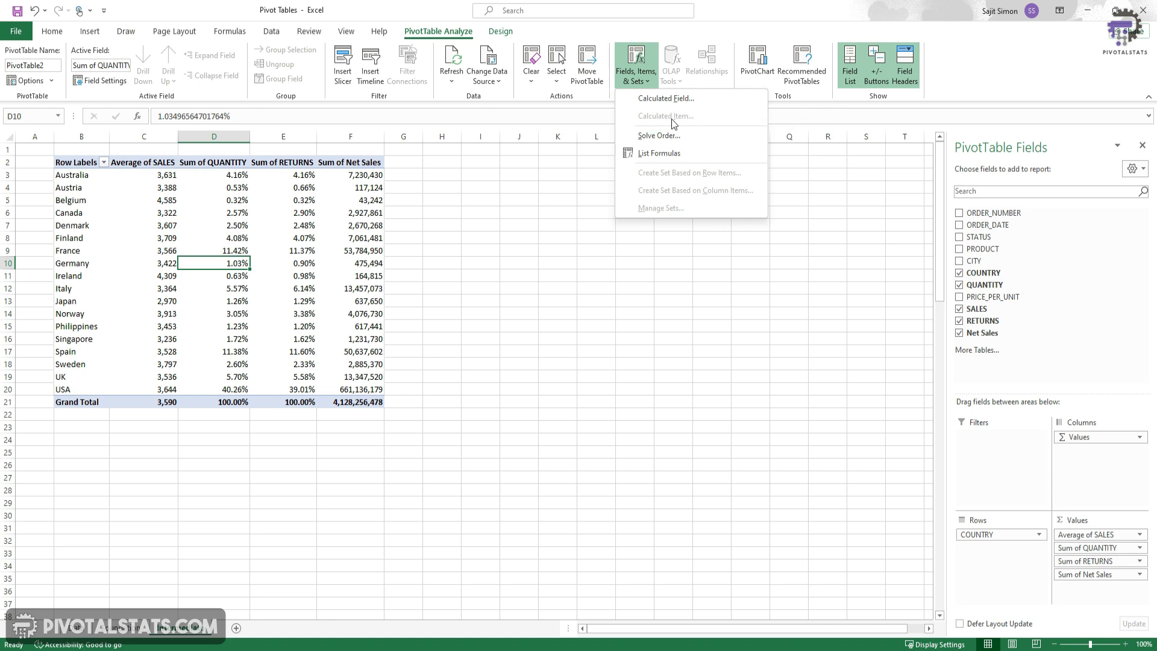
# - Try to insert a calculated item with the Finland row label selected
pyautogui.click(81, 250)
pyautogui.click(87, 238)
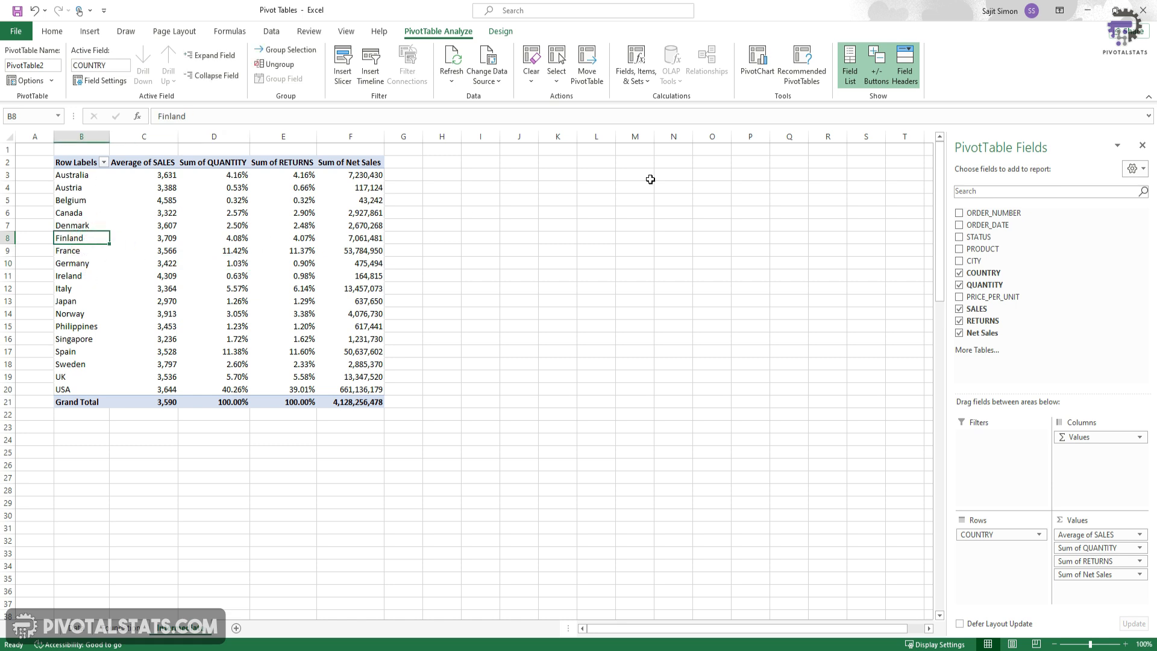
pyautogui.click(640, 77)
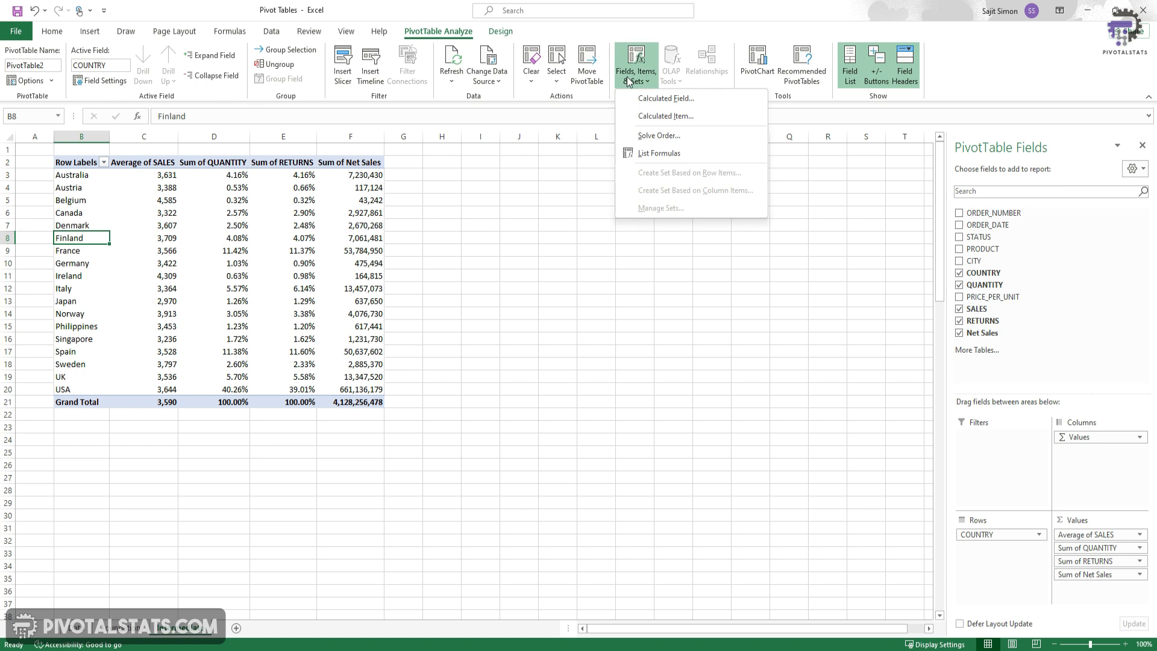
pyautogui.click(701, 117)
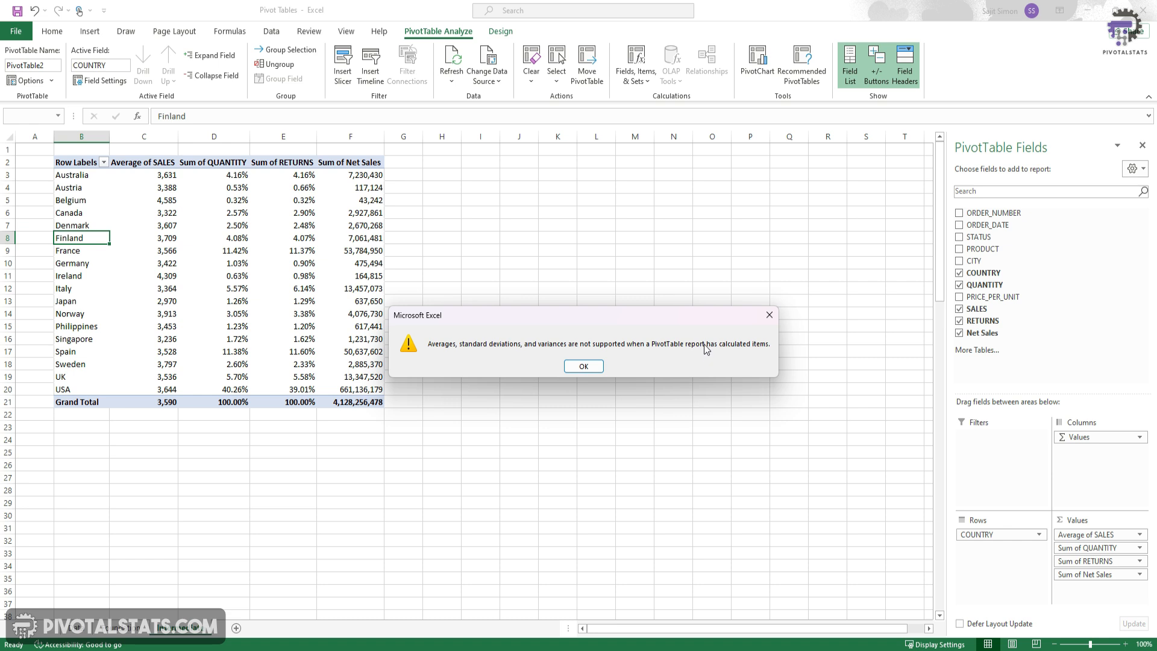
pyautogui.click(582, 367)
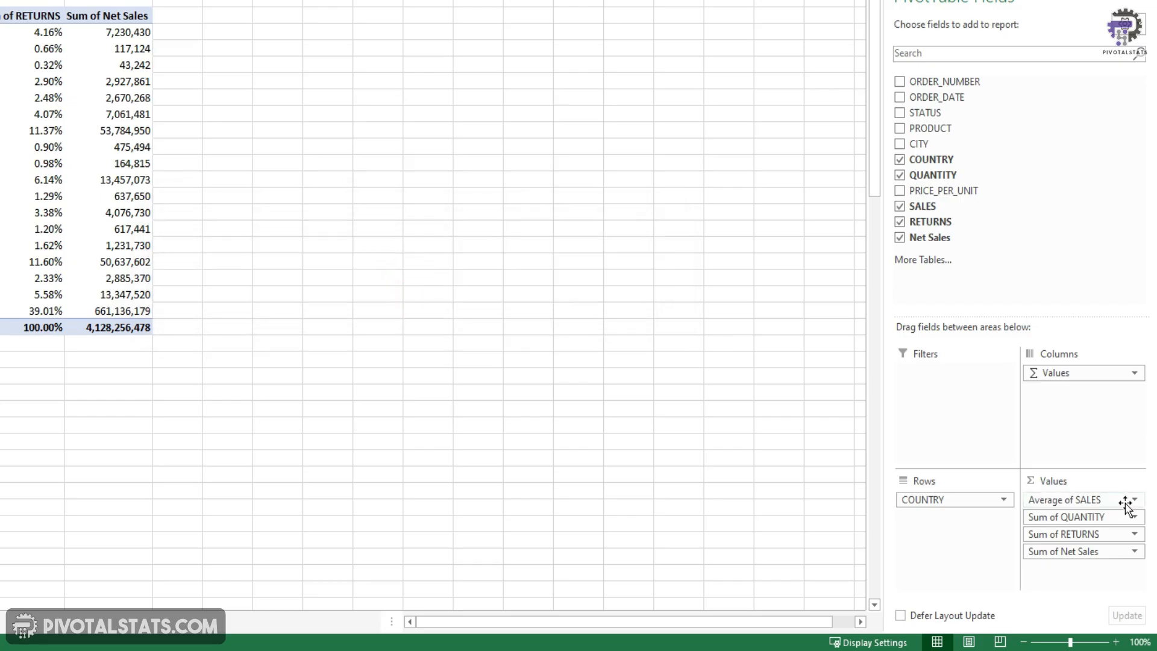
# - Change the SALES value field's summary calculation to Sum
pyautogui.click(1137, 534)
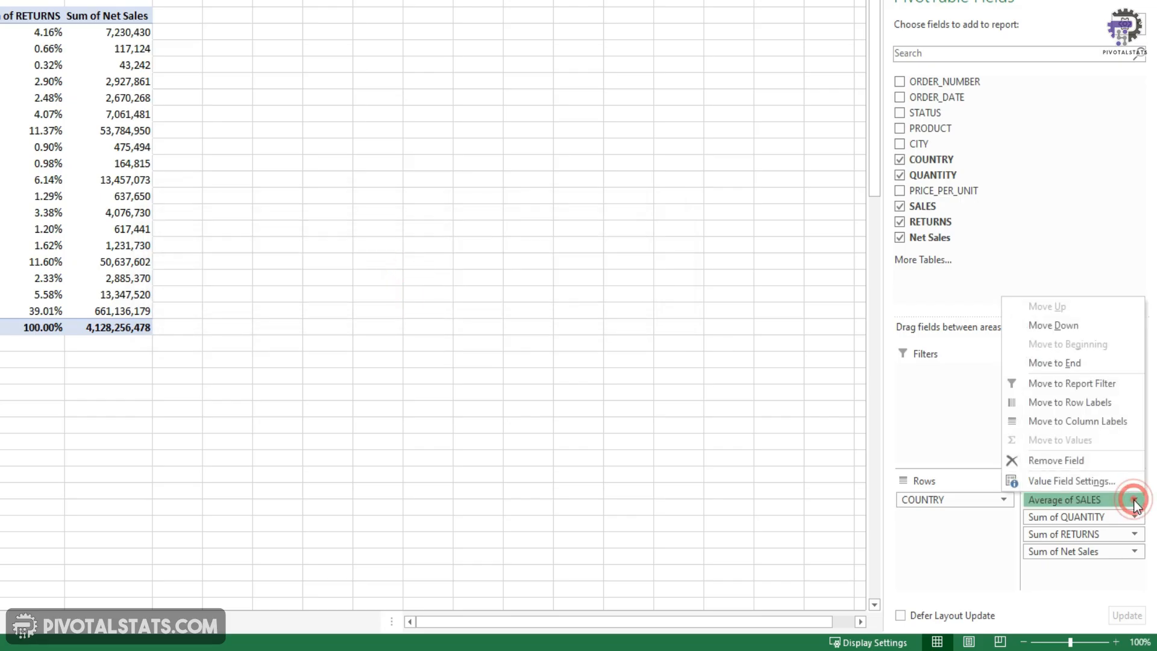
pyautogui.click(1127, 486)
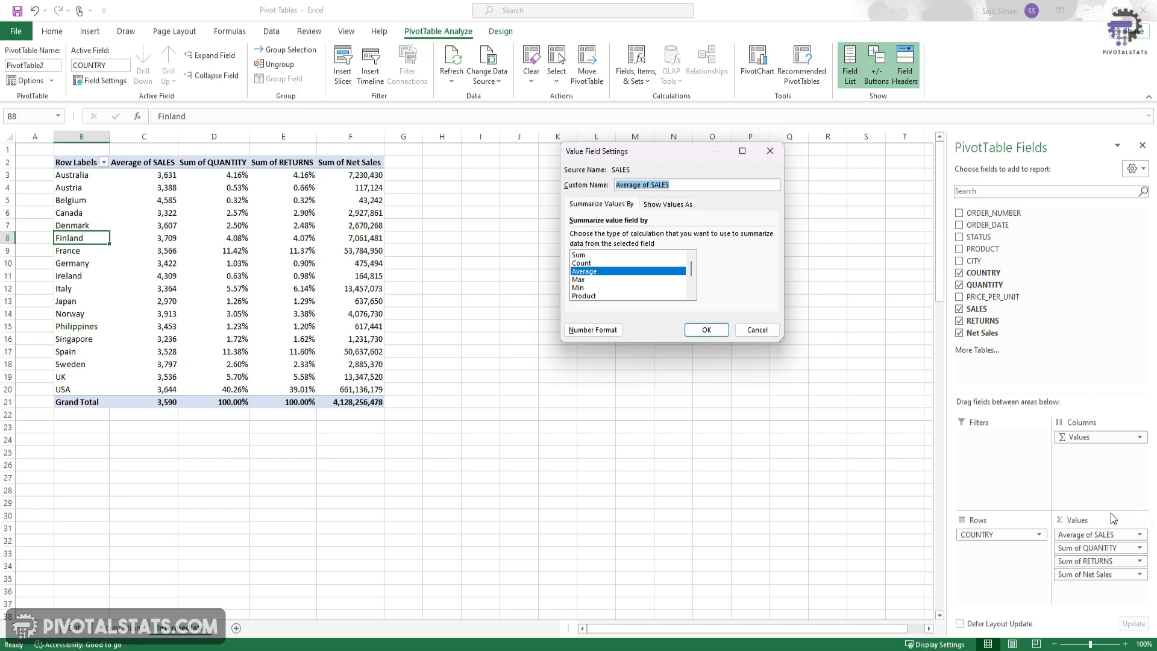
pyautogui.click(630, 255)
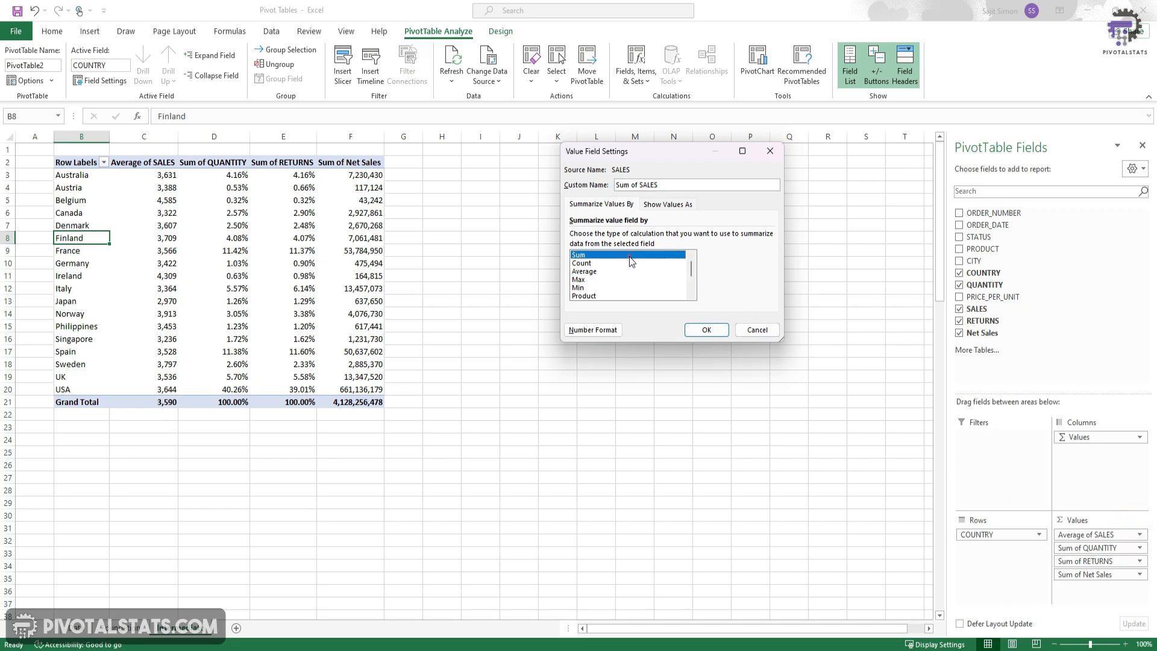
pyautogui.click(706, 329)
# - Start a calculated item in the COUNTRY field named European Union and clear the default 0 from its formula
pyautogui.click(639, 76)
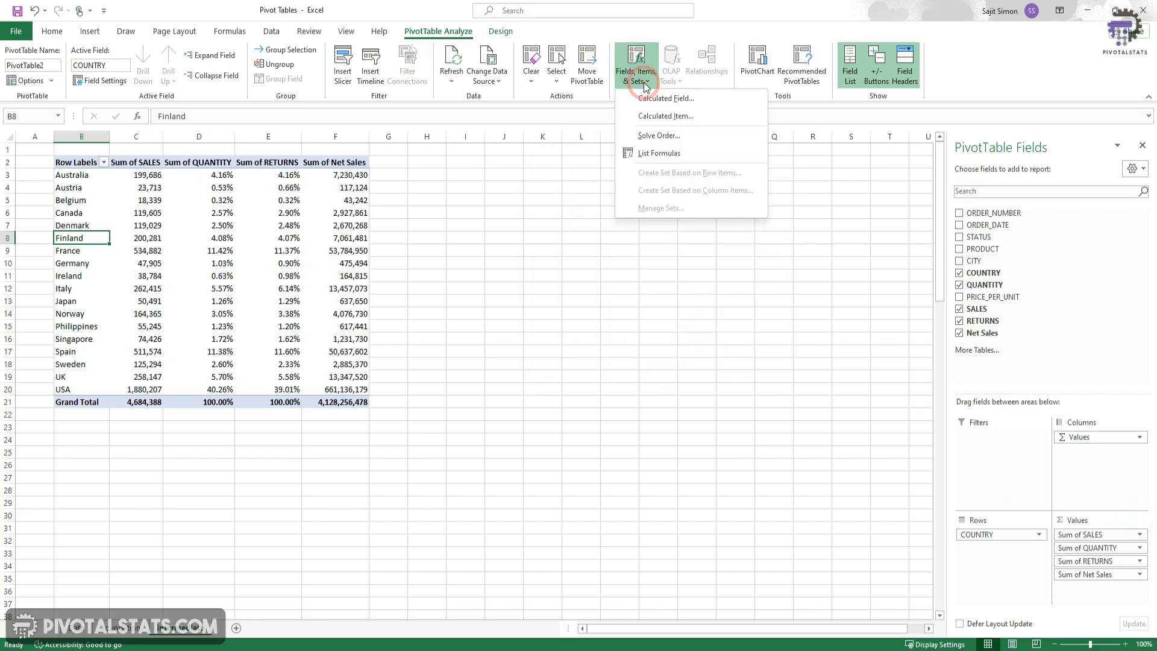
pyautogui.click(667, 117)
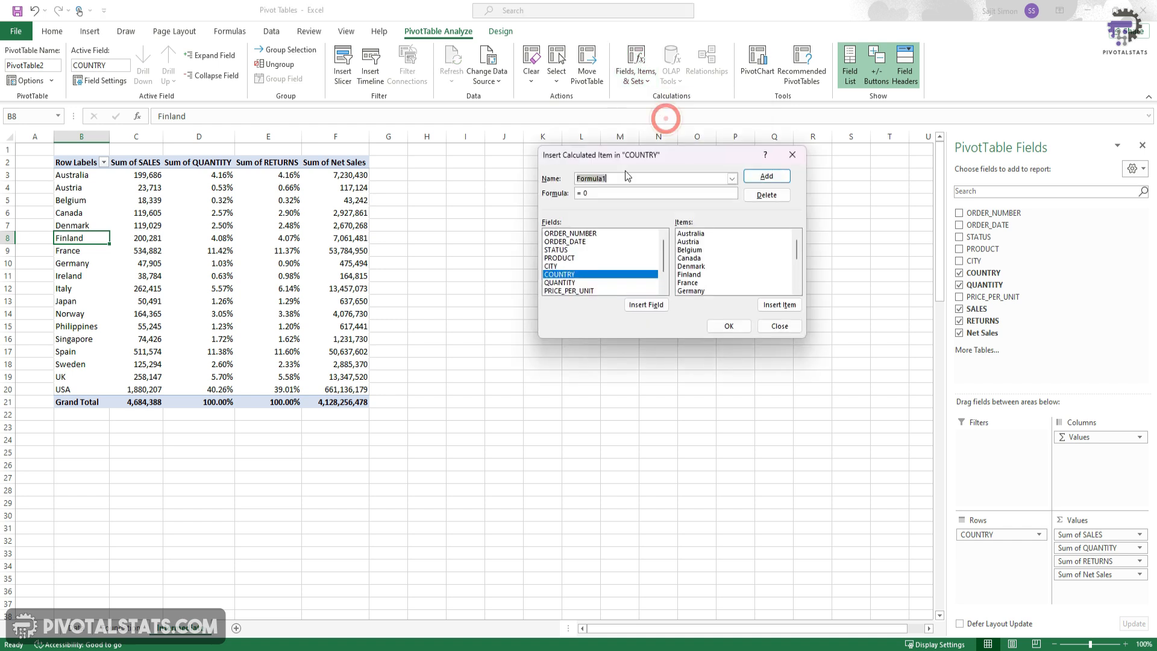
pyautogui.moveTo(669, 150); pyautogui.dragTo(579, 176)
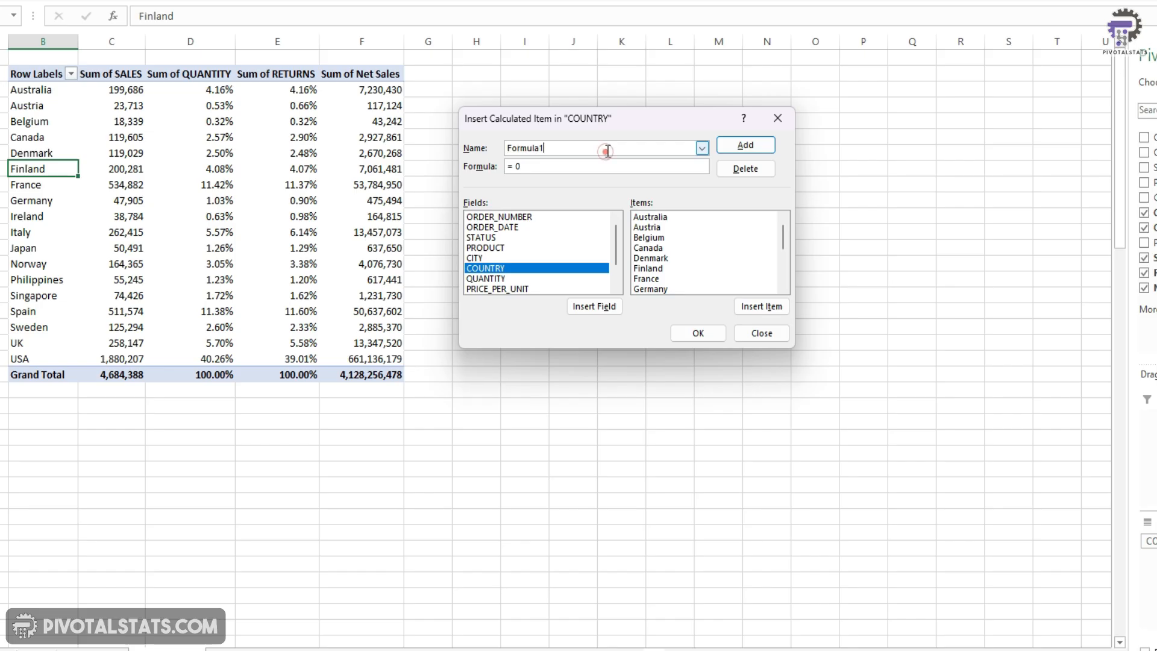
pyautogui.moveTo(533, 221); pyautogui.dragTo(319, 215)
pyautogui.write('E')
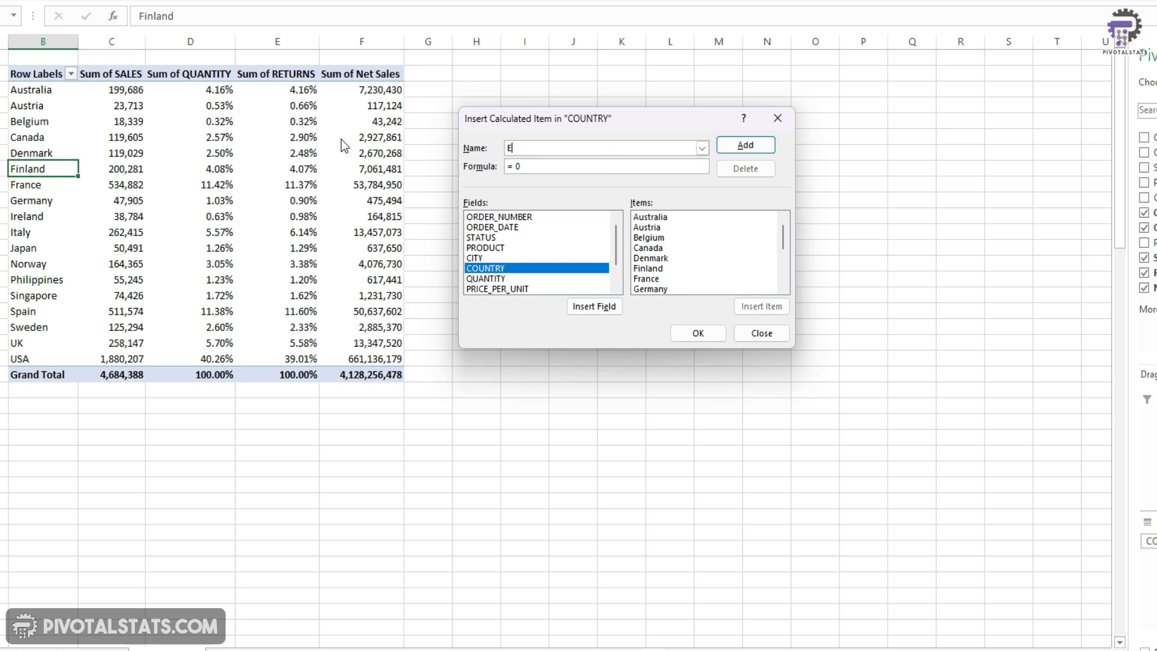
pyautogui.write('uropean Union')
pyautogui.click(572, 170)
pyautogui.press('BackSpace')
# - Build the European Union formula from COUNTRY items, starting with Austria + Belgium + Denmark + Finland + France
pyautogui.click(497, 258)
pyautogui.click(498, 268)
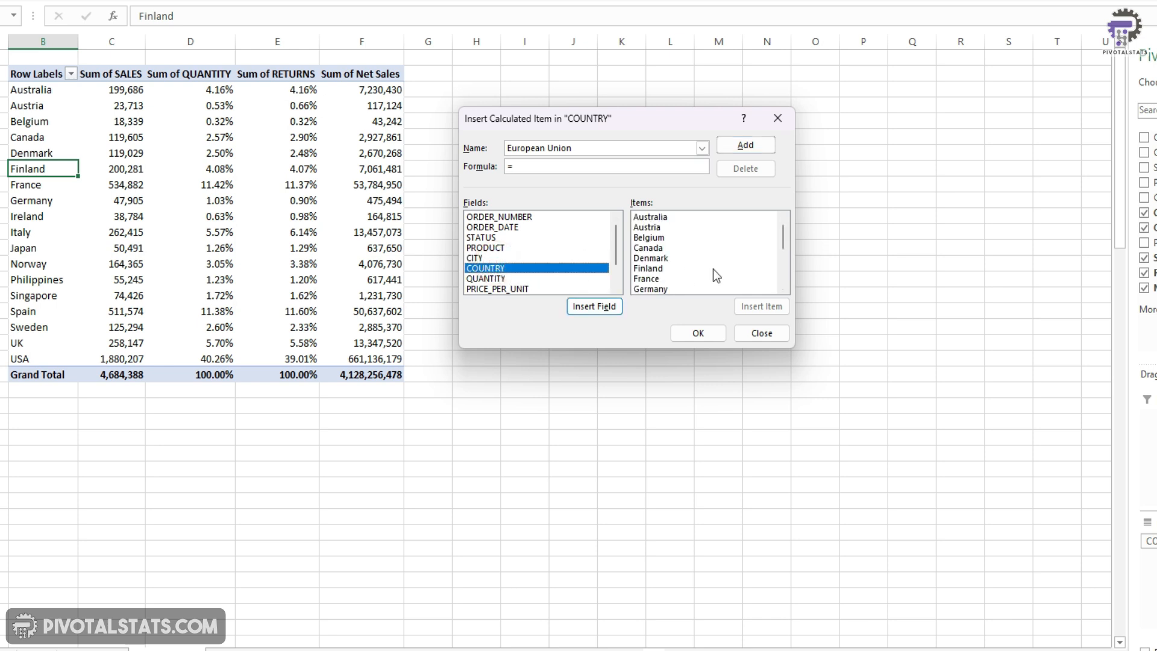
pyautogui.doubleClick(667, 230)
pyautogui.write('+ Belgium')
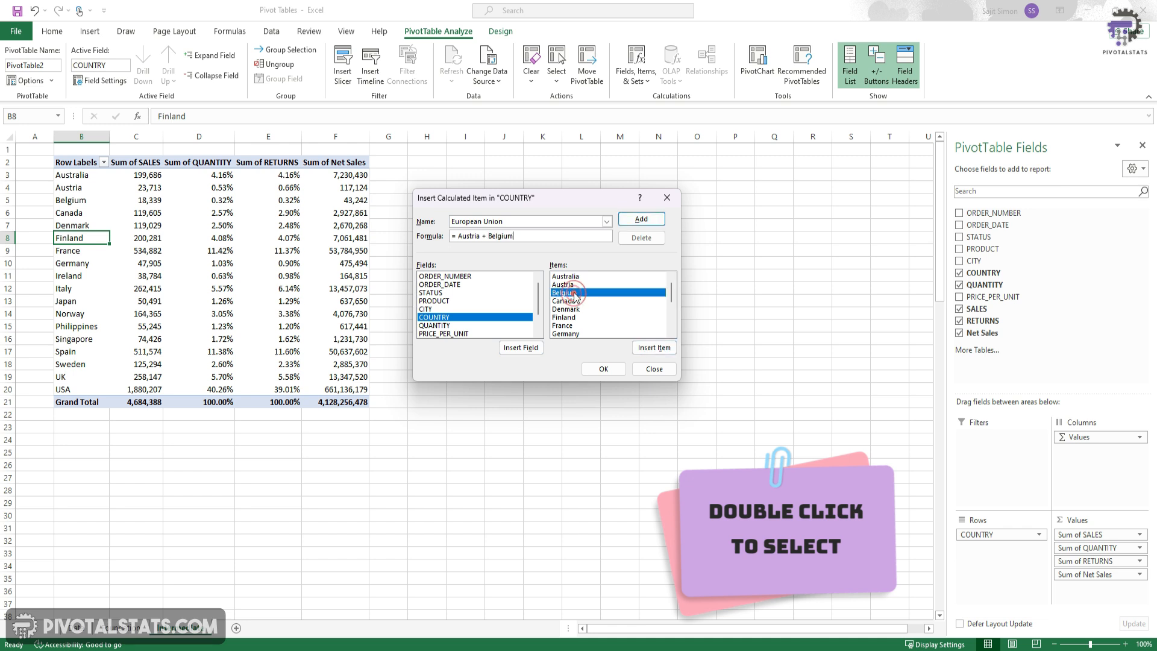
pyautogui.doubleClick(574, 310)
pyautogui.write('+')
pyautogui.doubleClick(606, 317)
pyautogui.write('+')
pyautogui.doubleClick(614, 325)
pyautogui.write('+')
# - Extend the European Union formula with Germany + Ireland + Italy + Spain + Sweden
pyautogui.scroll(-1, 598, 313)
pyautogui.doubleClick(594, 309)
pyautogui.write('+')
pyautogui.scroll(-2, 576, 319)
pyautogui.doubleClick(576, 294)
pyautogui.write('+')
pyautogui.scroll(-4, 603, 314)
pyautogui.scroll(1, 603, 314)
pyautogui.doubleClick(596, 293)
pyautogui.write('+')
pyautogui.scroll(-4, 592, 312)
pyautogui.doubleClick(592, 309)
pyautogui.write('+')
pyautogui.doubleClick(593, 318)
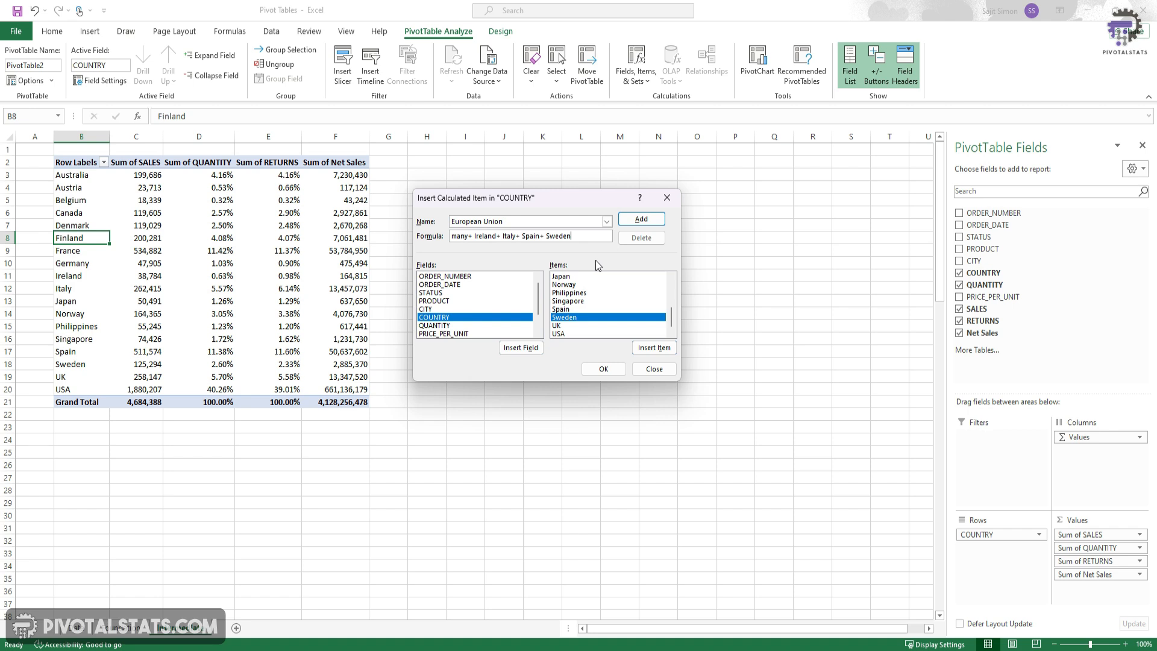
# - Add the European Union calculated item to the PivotTable and finish the definition
pyautogui.click(641, 219)
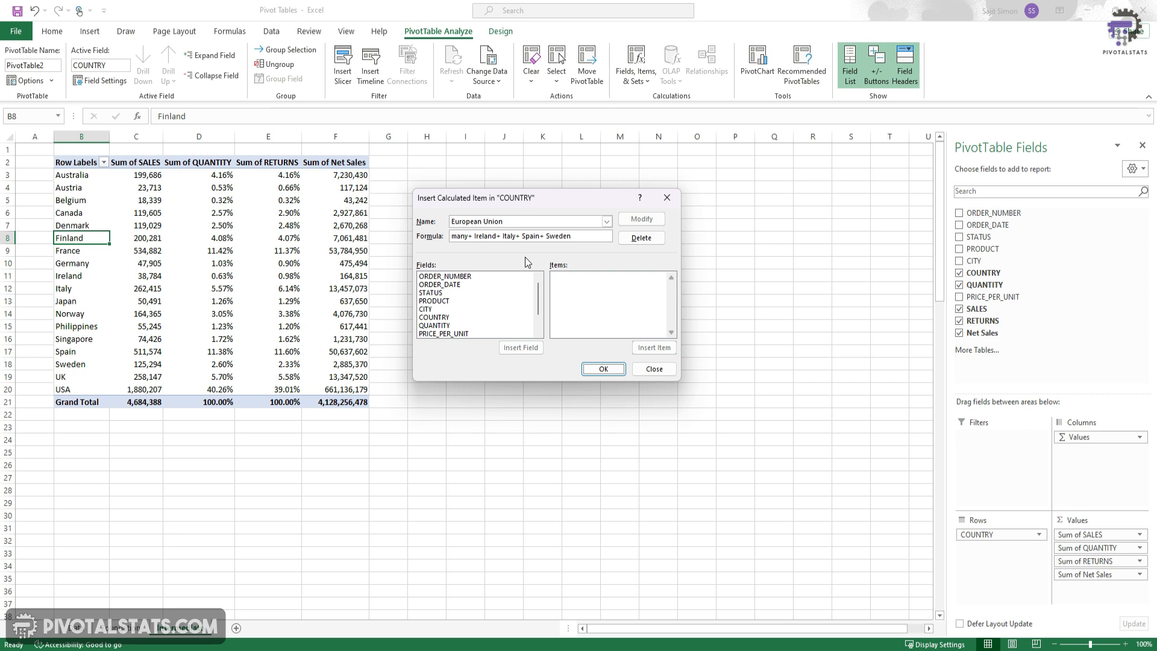
pyautogui.click(597, 370)
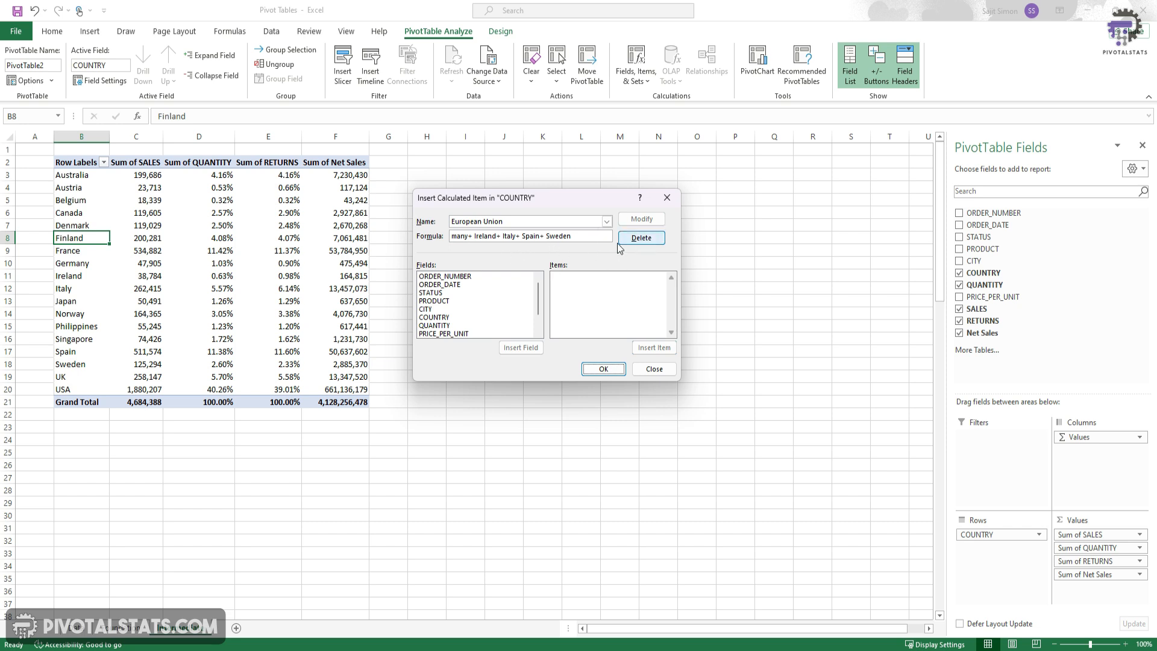
pyautogui.click(603, 369)
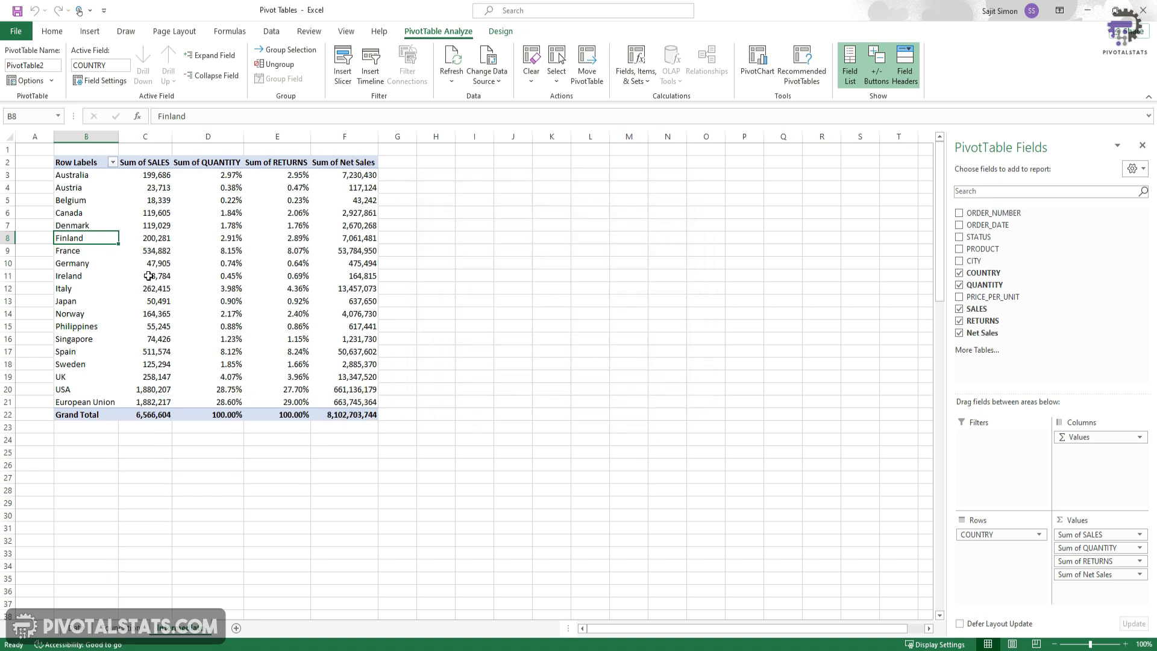
# - Review the European Union row and the individual member-country row labels in the PivotTable
pyautogui.click(91, 402)
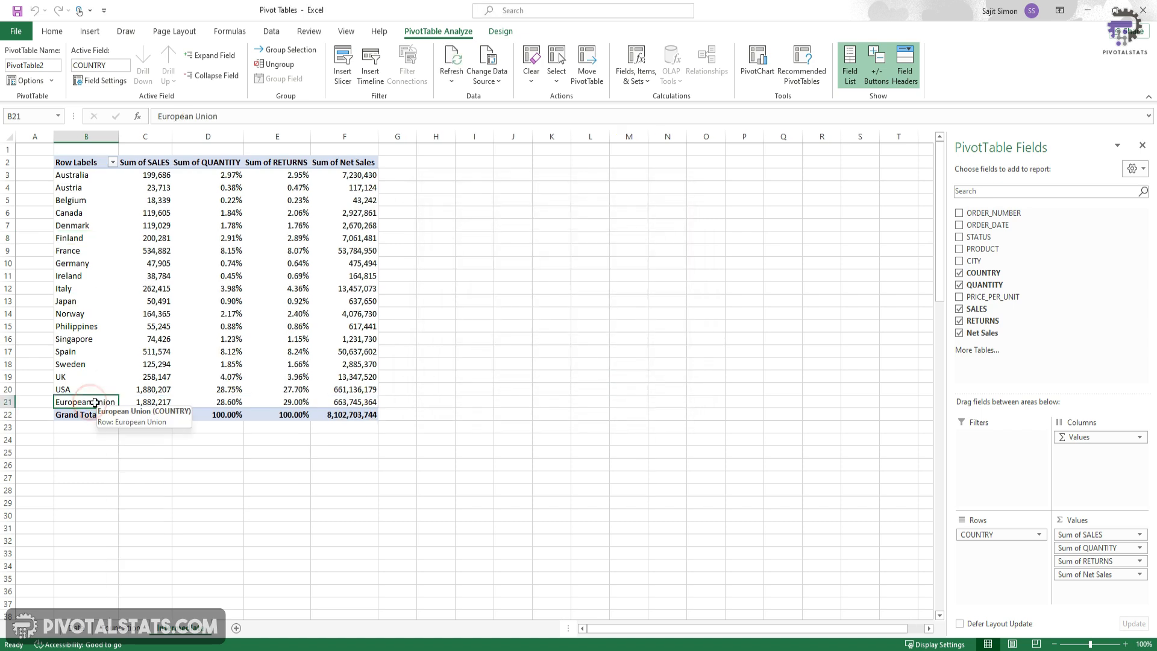
pyautogui.click(113, 162)
pyautogui.click(112, 163)
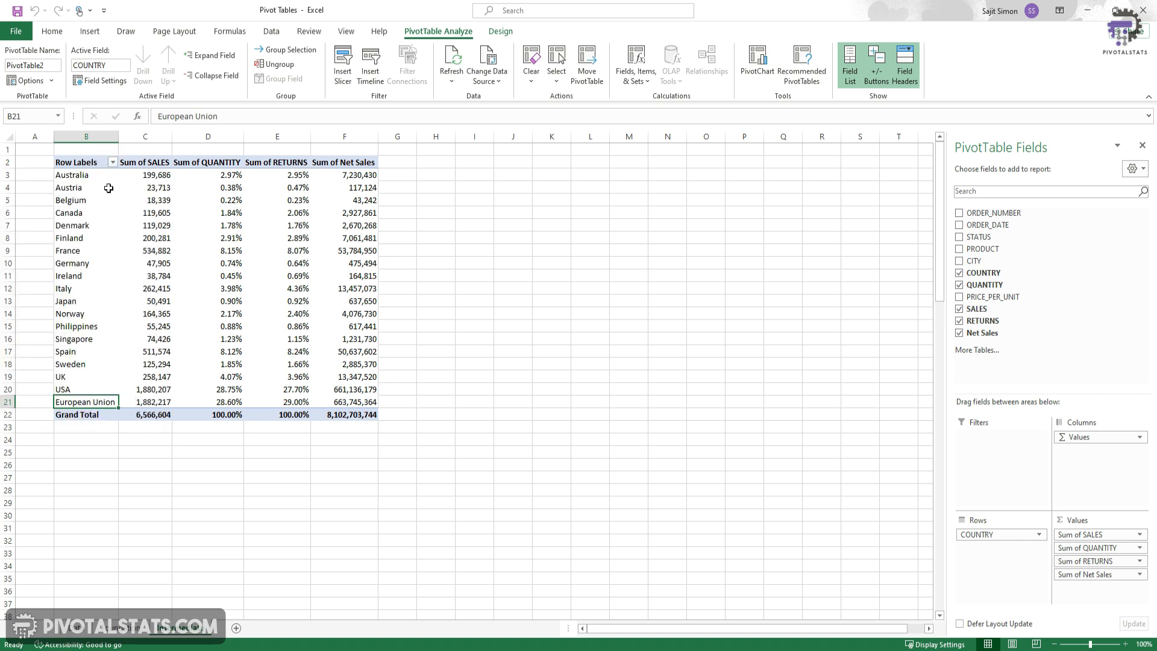
pyautogui.moveTo(83, 200); pyautogui.dragTo(74, 235)
pyautogui.click(76, 228)
pyautogui.click(79, 239)
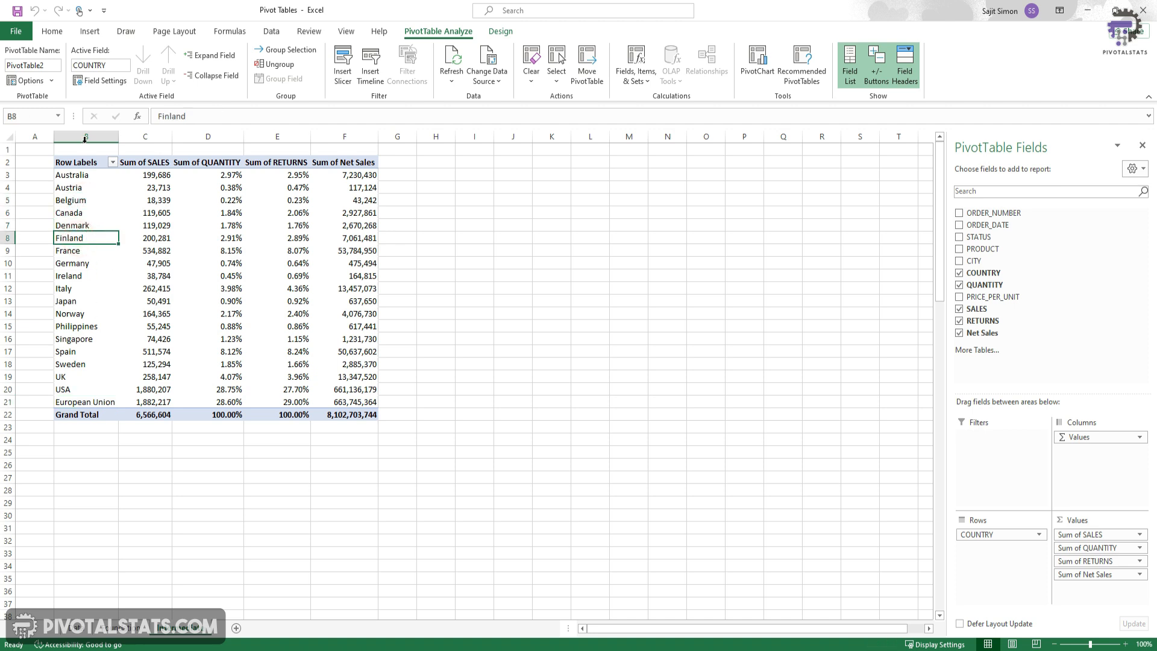
# - Filter the row labels to hide Austria, Belgium, Denmark, Finland, France, Germany, Ireland, Italy, Spain and Sweden
pyautogui.click(112, 162)
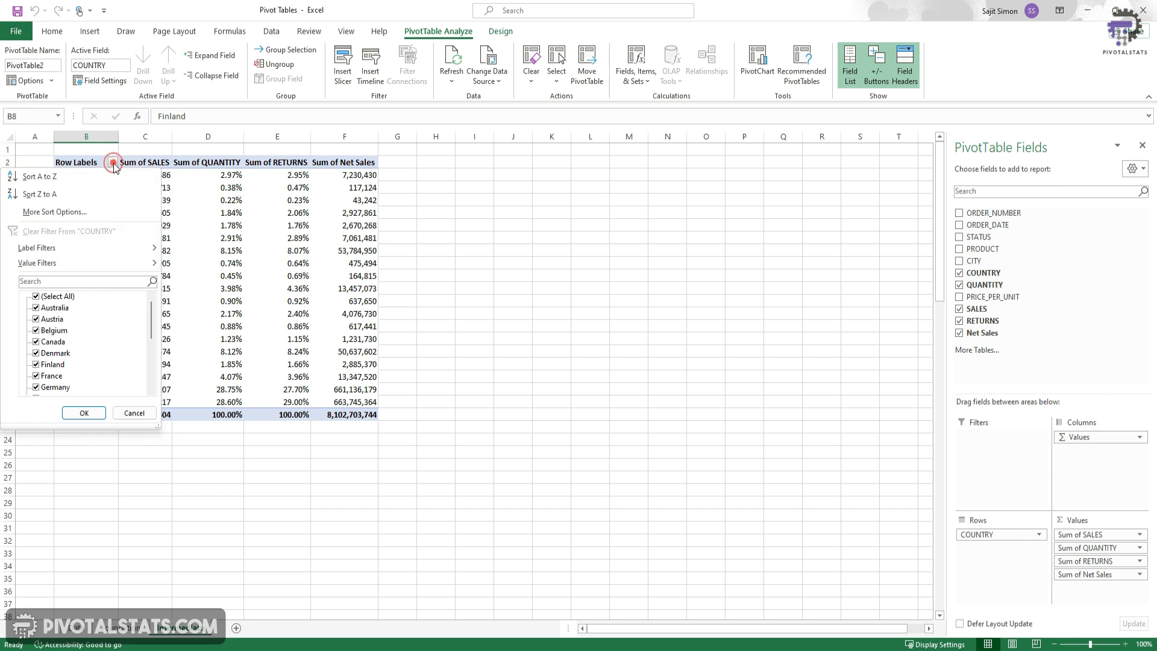
pyautogui.click(36, 319)
pyautogui.click(36, 331)
pyautogui.click(36, 341)
pyautogui.click(36, 354)
pyautogui.click(36, 365)
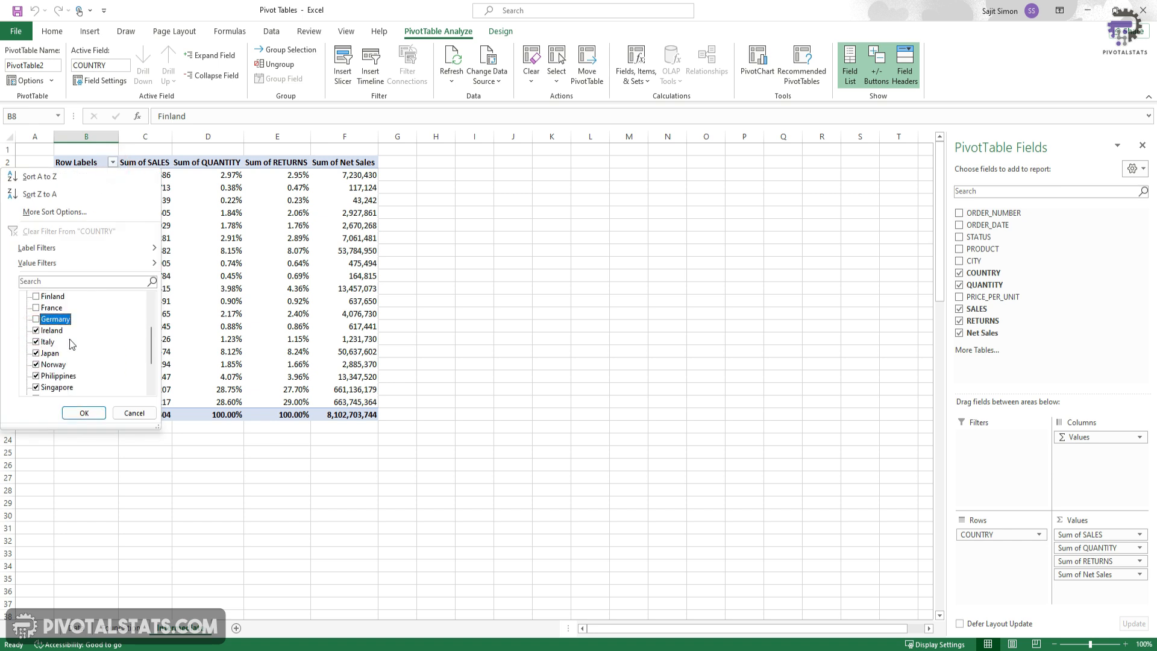
pyautogui.click(37, 342)
pyautogui.click(36, 331)
pyautogui.click(84, 413)
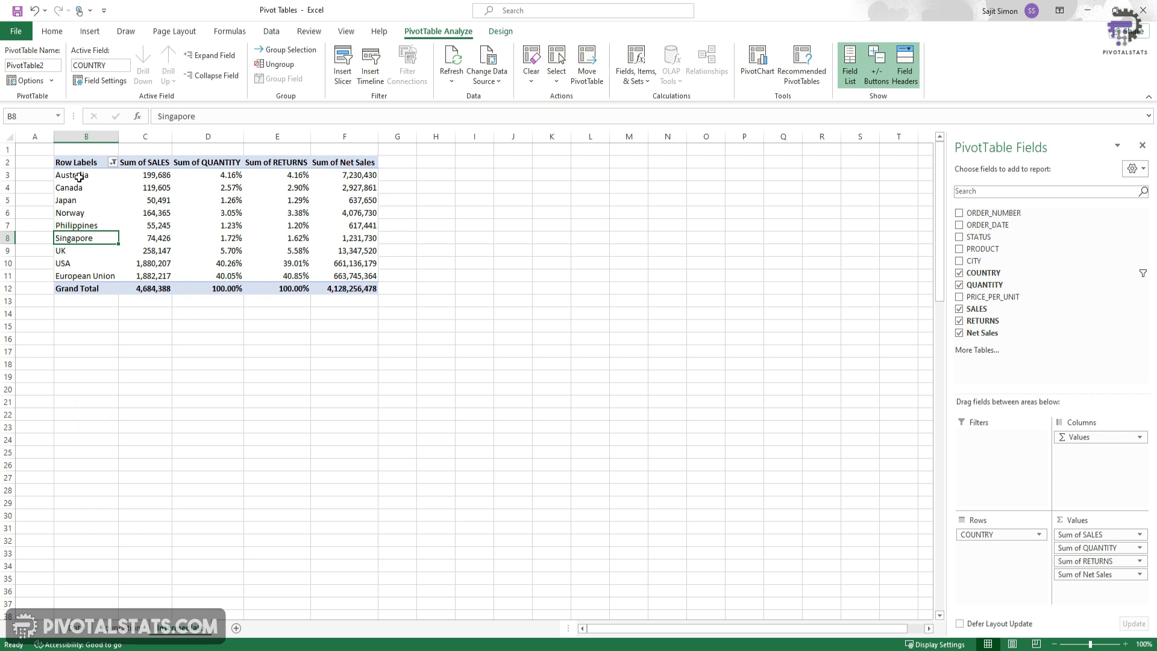
# - Examine the remaining country rows and the European Union row's values from SALES through Net Sales
pyautogui.click(78, 176)
pyautogui.moveTo(79, 185); pyautogui.dragTo(82, 260)
pyautogui.click(91, 276)
pyautogui.press('Right')
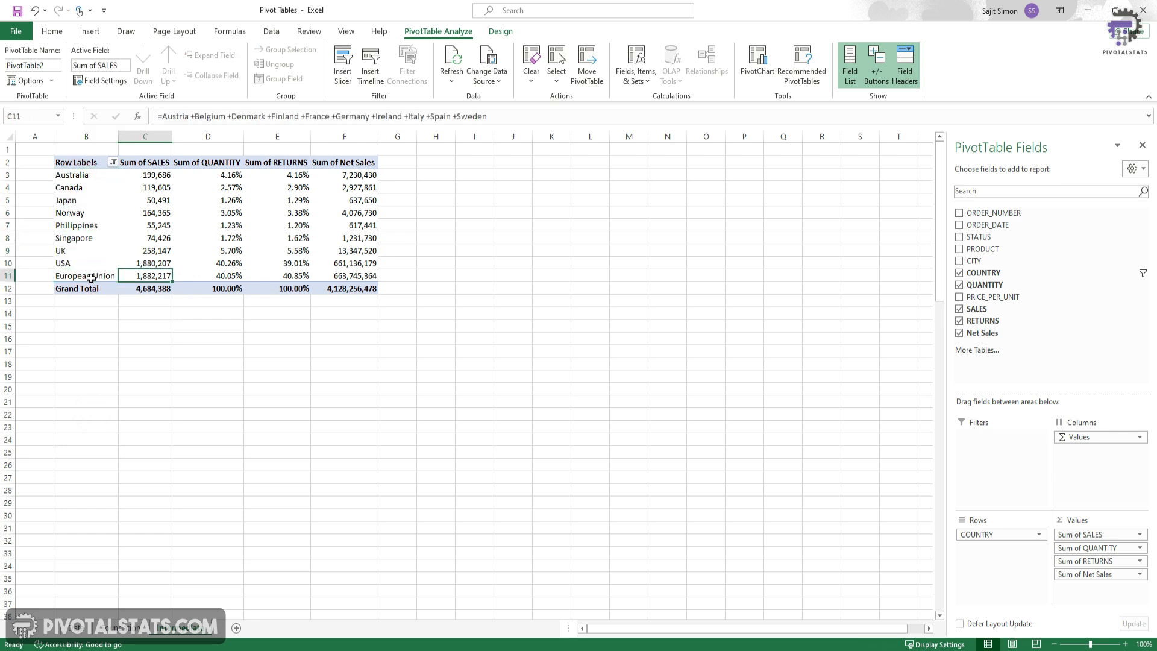
pyautogui.click(108, 279)
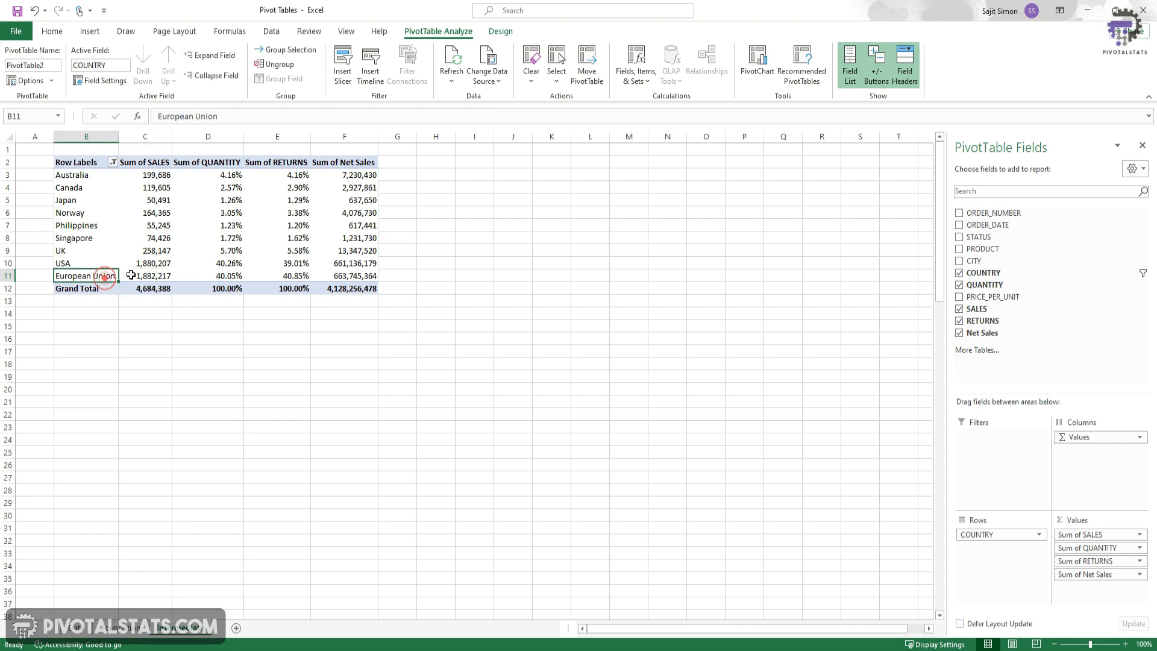
pyautogui.press('Right')
pyautogui.press('Right')
pyautogui.press('Right')
pyautogui.press('Right')
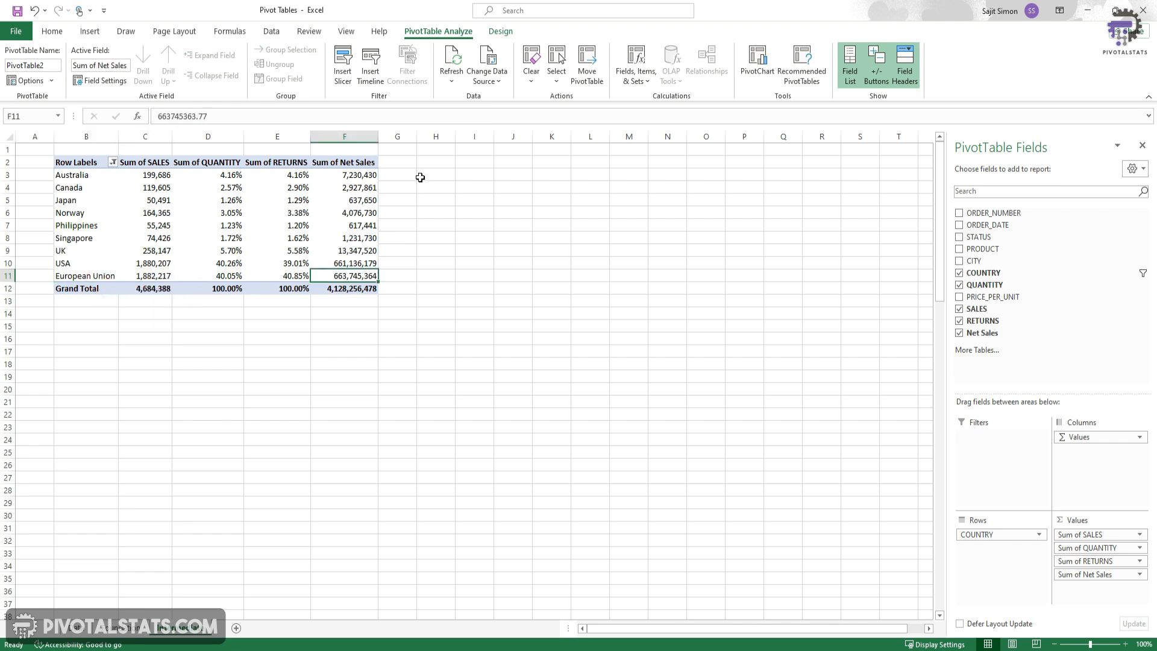
# - Load the existing Net Sales calculated field to view its formula, and close it without modifying anything
pyautogui.click(637, 76)
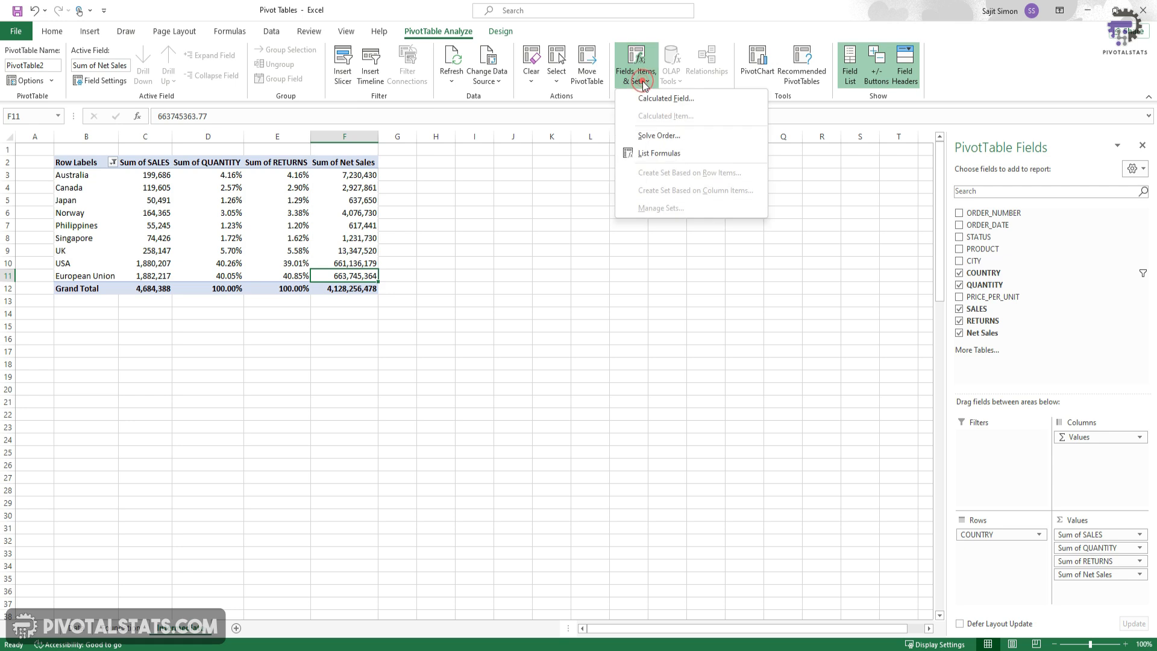
pyautogui.click(657, 99)
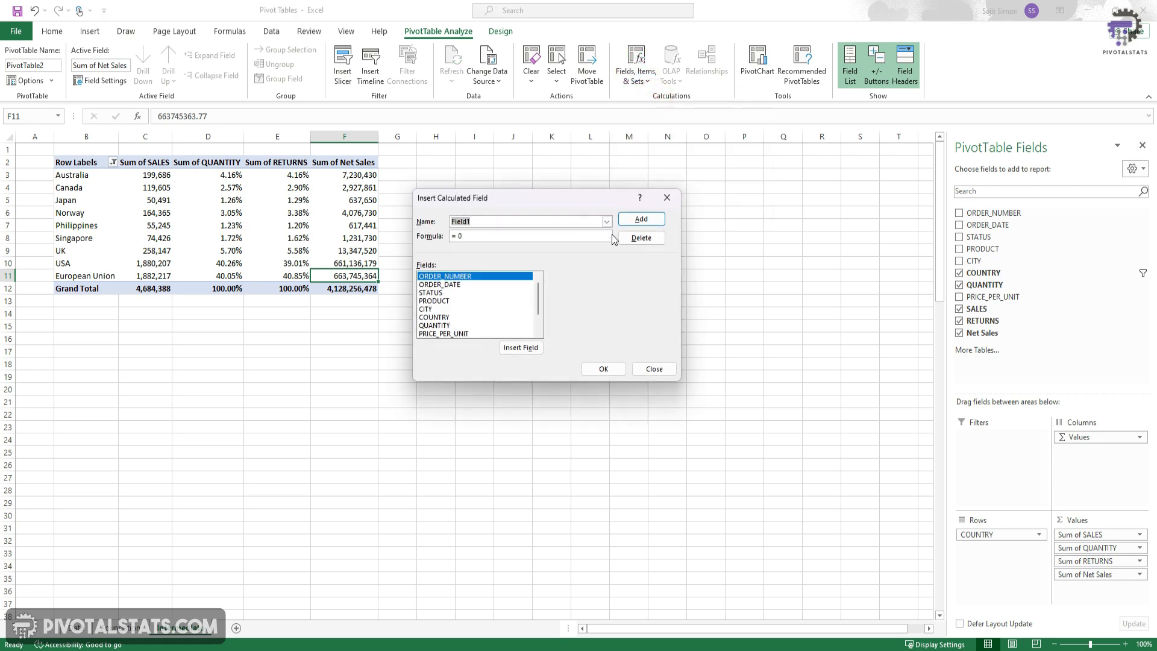
pyautogui.click(608, 222)
pyautogui.click(597, 231)
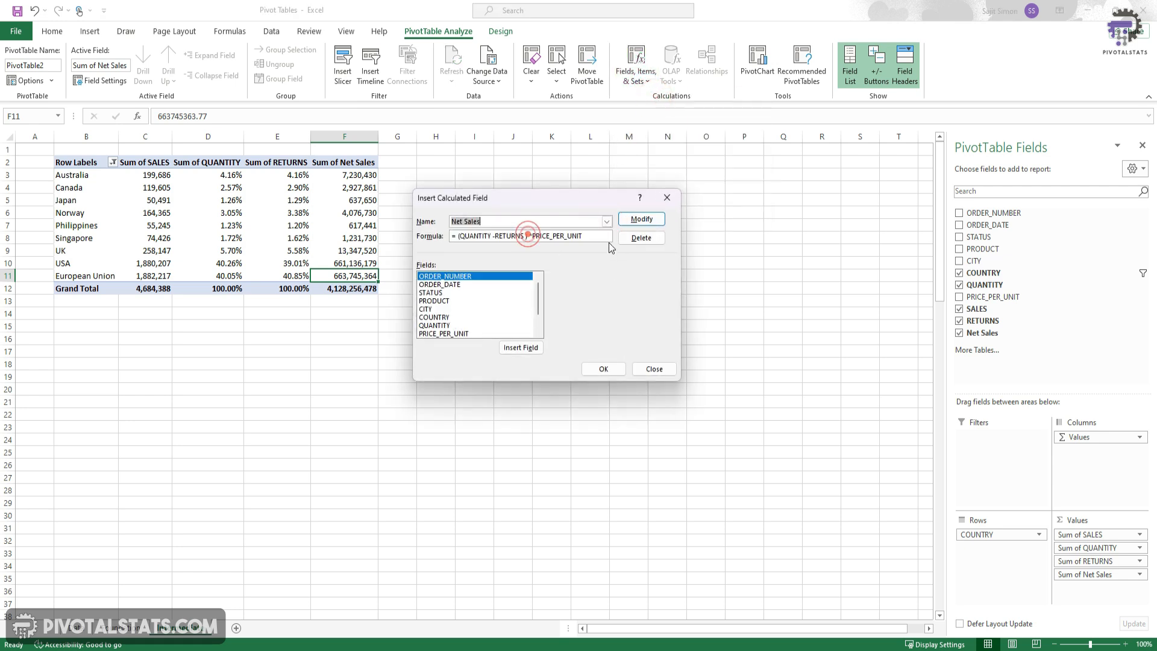
pyautogui.click(654, 369)
# - With a country row label selected, load the European Union calculated item to view its formula, and close it unchanged
pyautogui.click(77, 225)
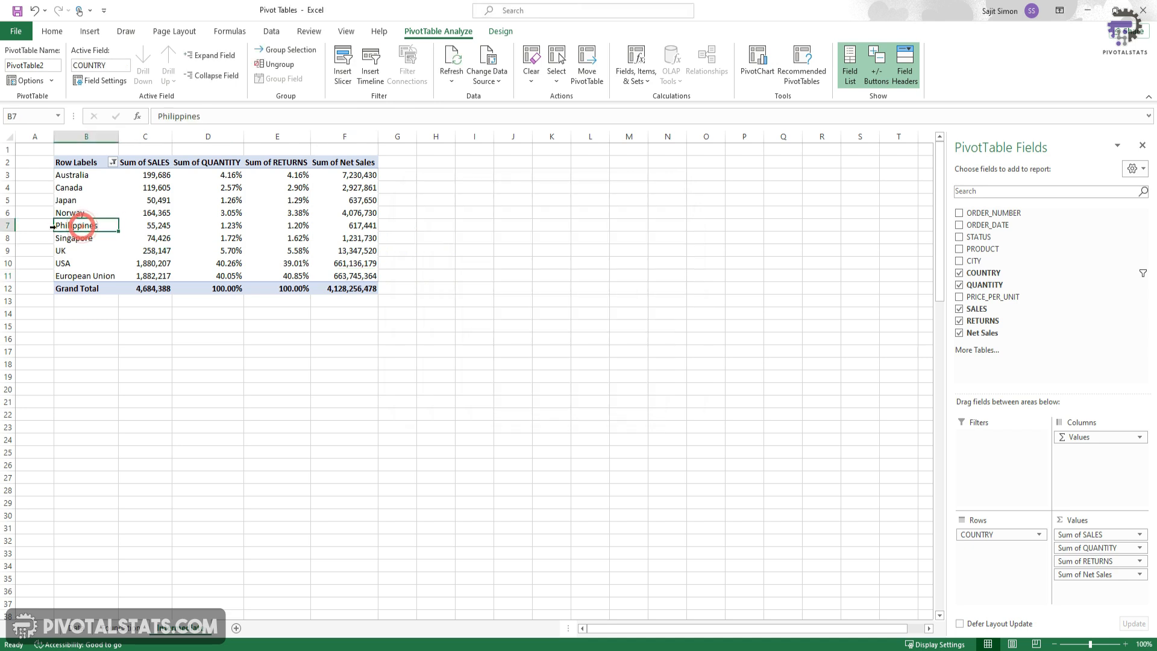
pyautogui.click(637, 71)
pyautogui.click(657, 114)
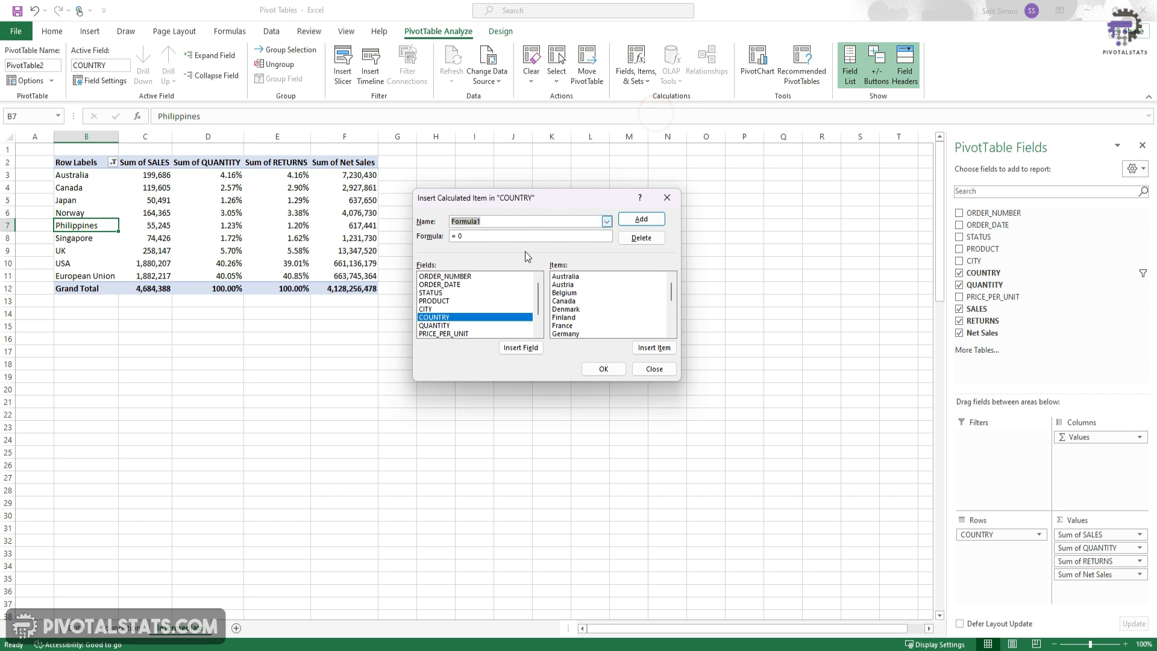
pyautogui.click(607, 222)
pyautogui.click(567, 240)
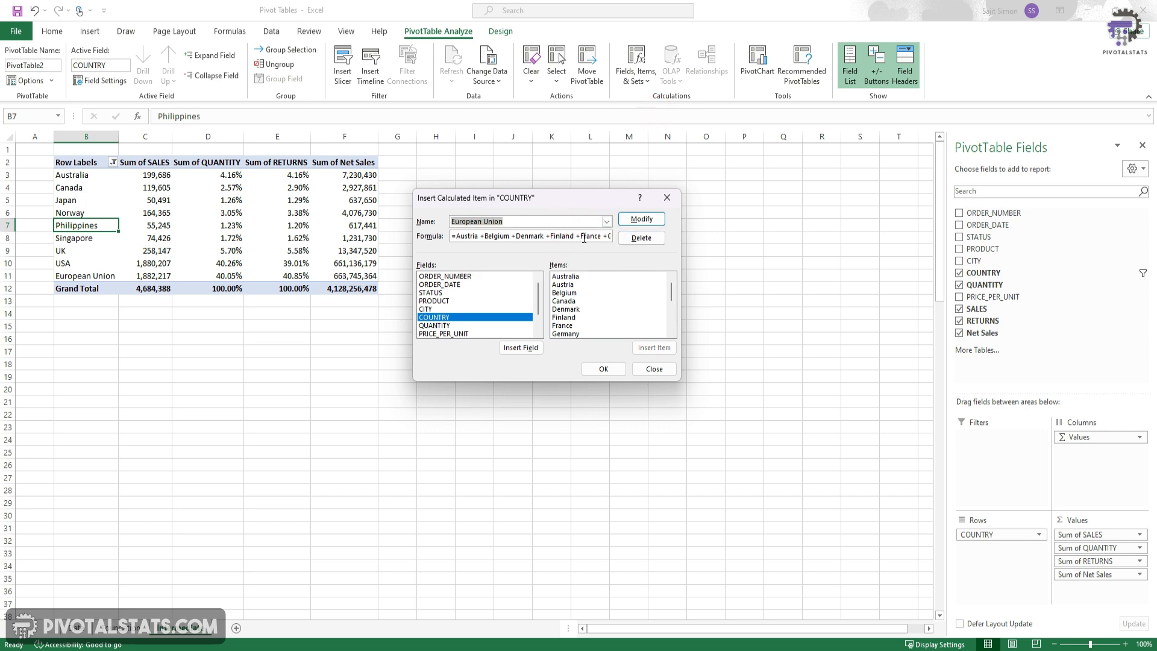
pyautogui.click(654, 369)
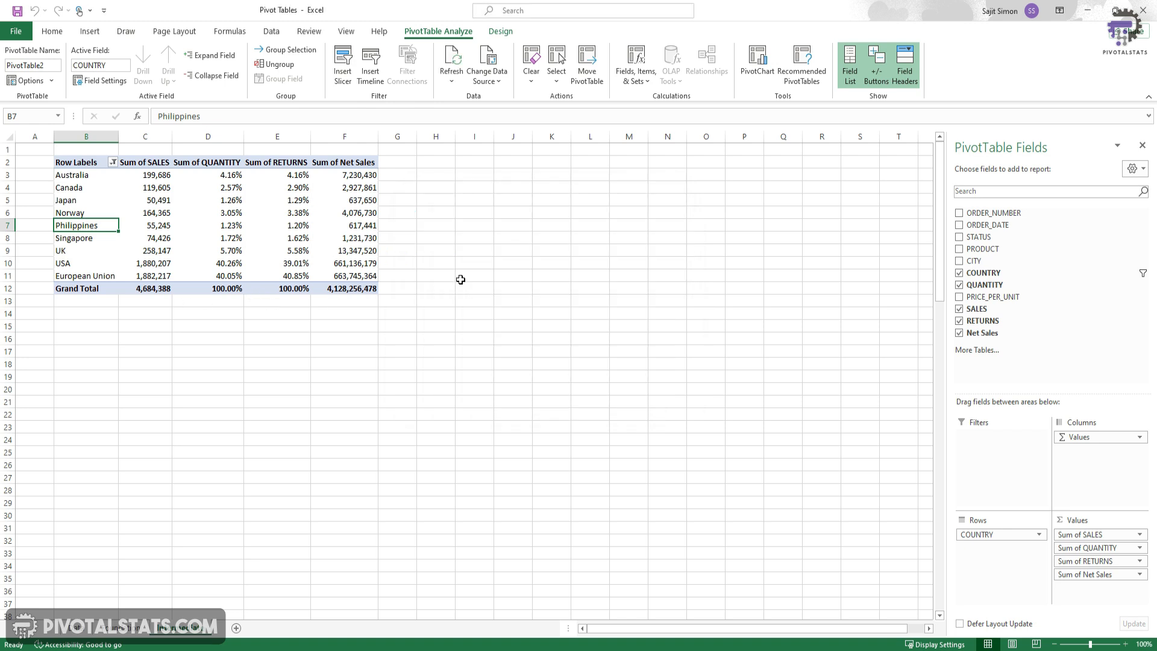
# - List all PivotTable formulas on a separate sheet and review the Net Sales and European Union entries and the note
pyautogui.click(640, 88)
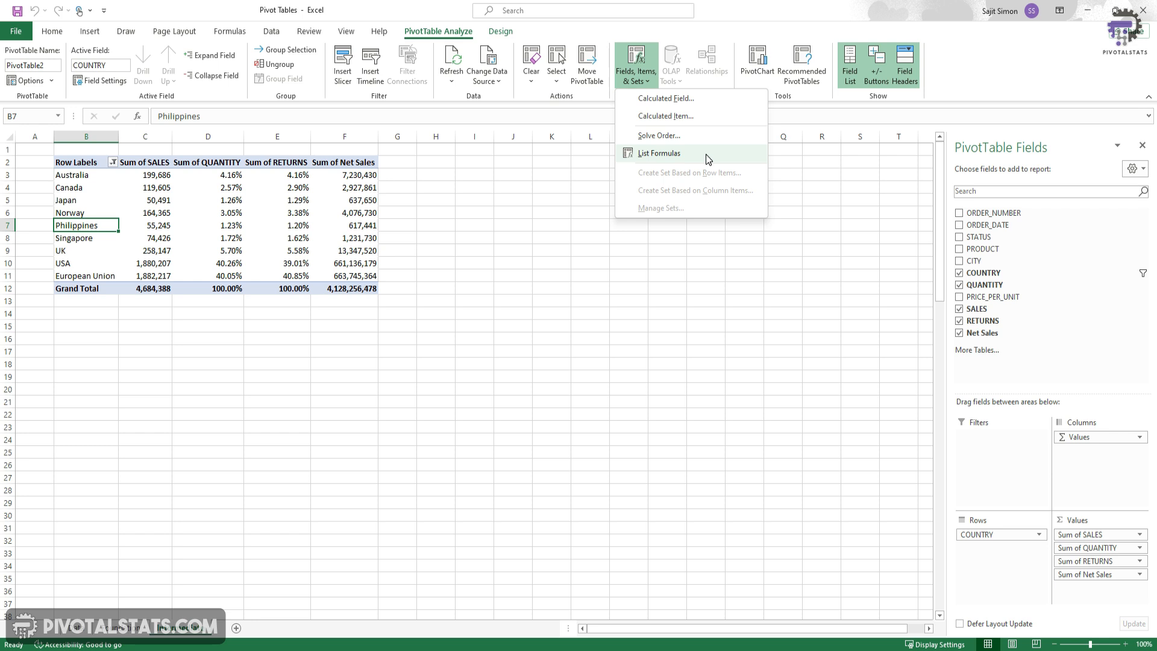
pyautogui.click(690, 155)
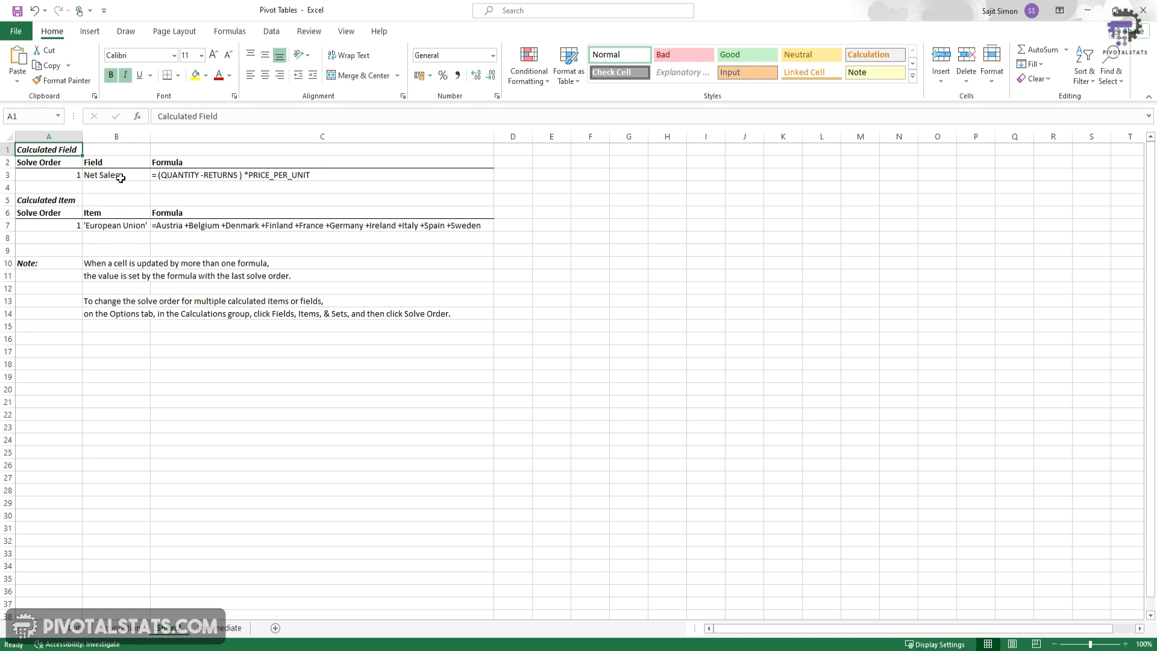
pyautogui.moveTo(106, 175); pyautogui.dragTo(229, 172)
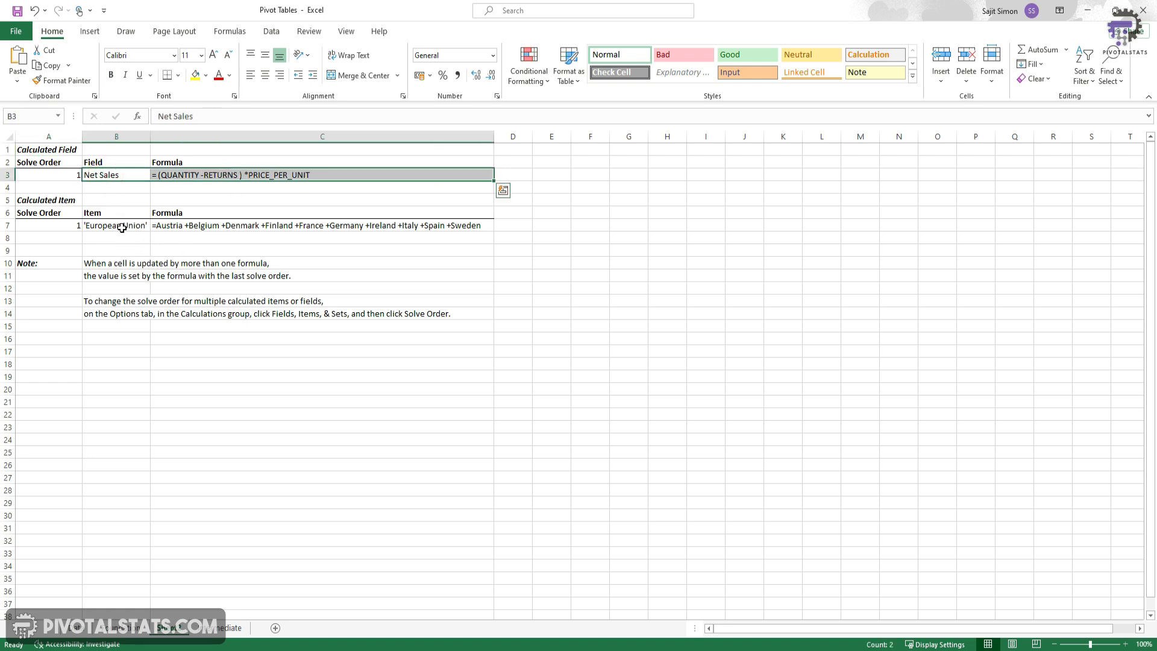
pyautogui.moveTo(107, 224); pyautogui.dragTo(216, 214)
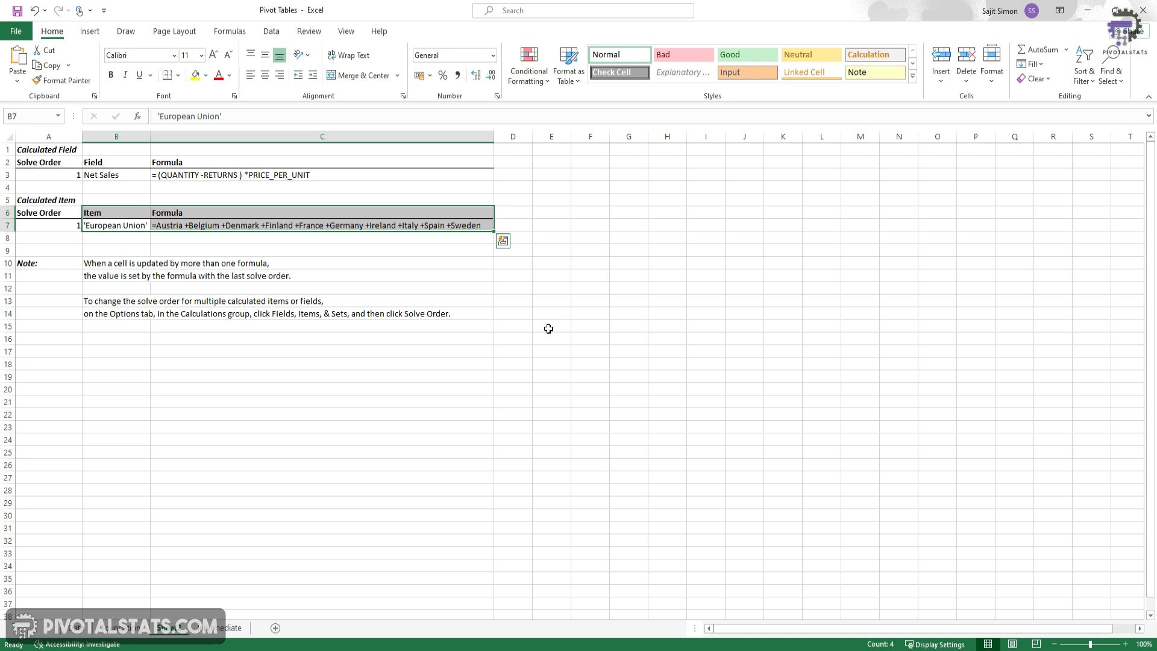
pyautogui.click(258, 312)
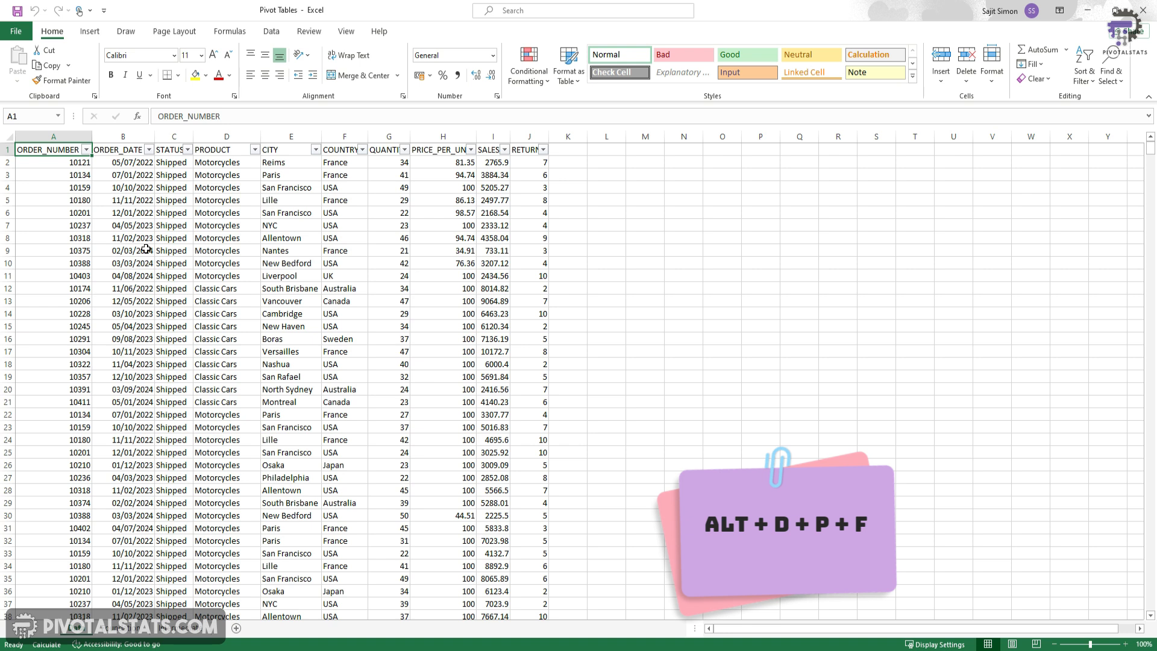
# - Create a new blank PivotTable from the source order data
pyautogui.hotkey('alt', 'd')
pyautogui.press('p')
pyautogui.press('f')
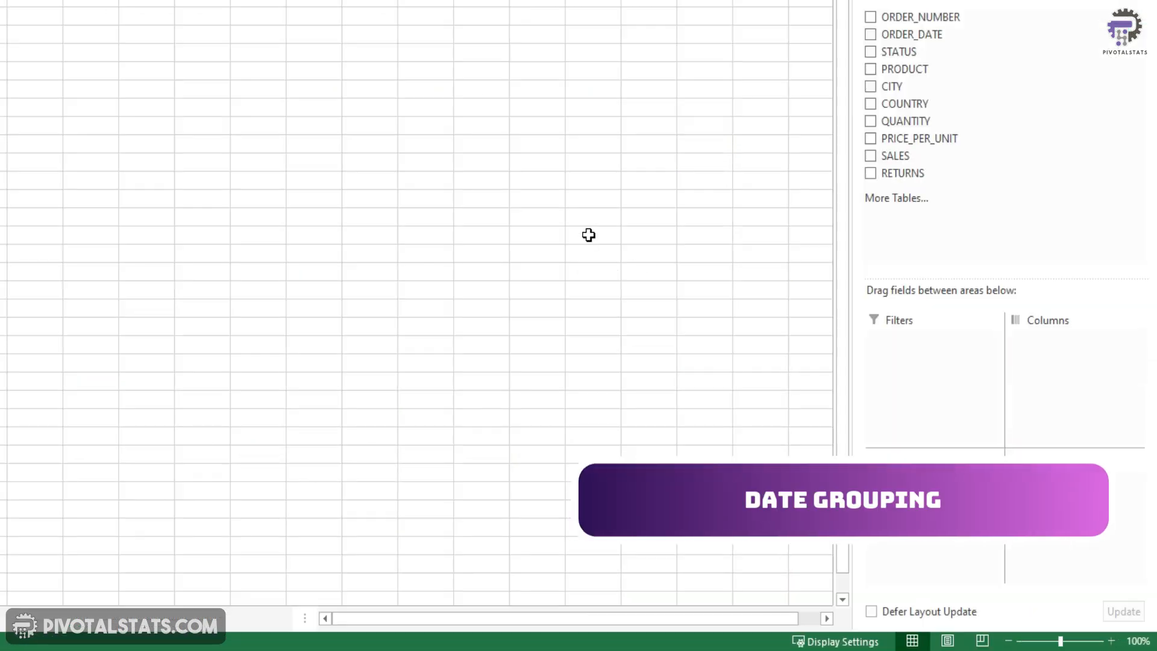
# - Add SALES to the new PivotTable's values and check the ORDER_DATE entries in the source data
pyautogui.moveTo(959, 157); pyautogui.dragTo(1114, 533)
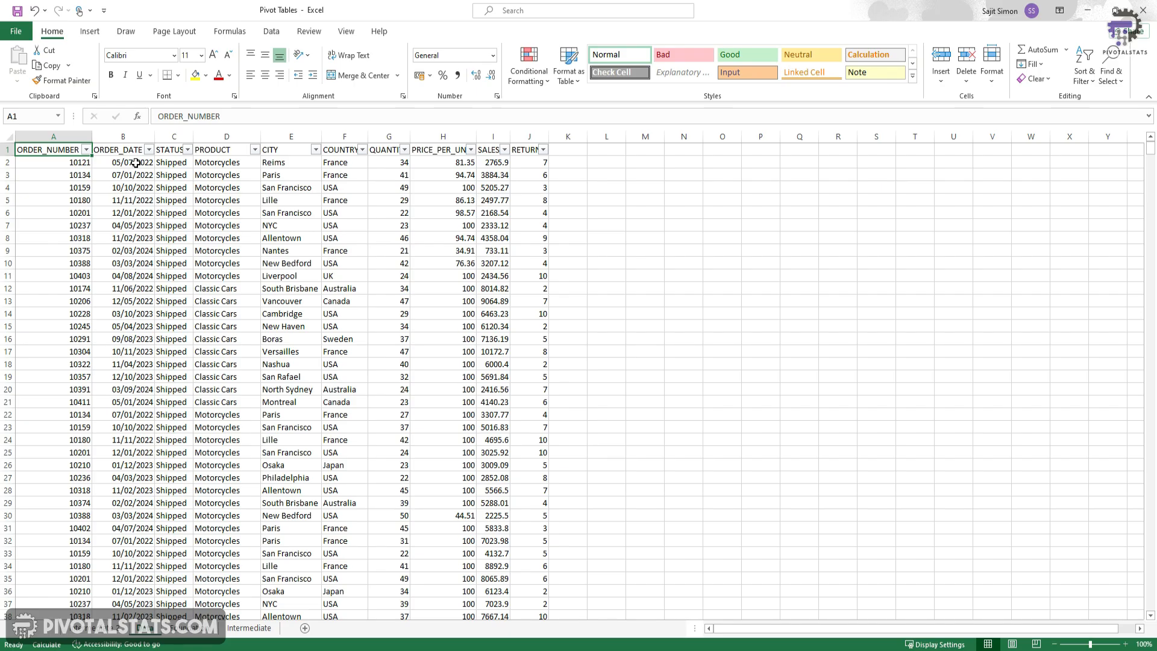
pyautogui.click(126, 161)
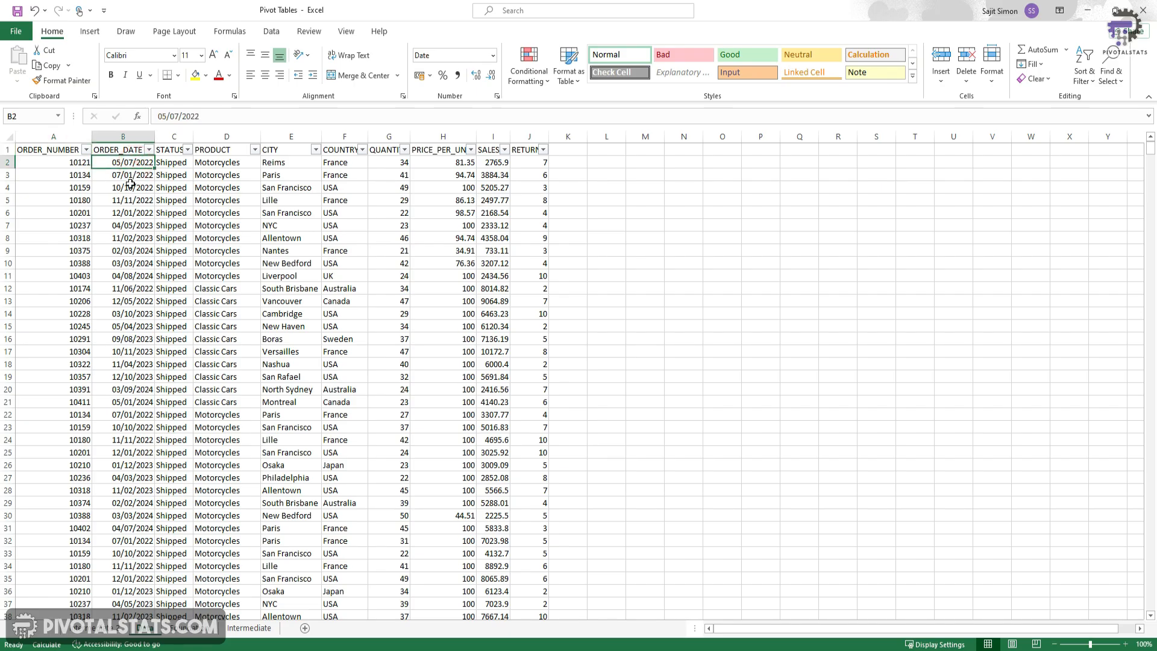
pyautogui.click(126, 286)
pyautogui.click(130, 335)
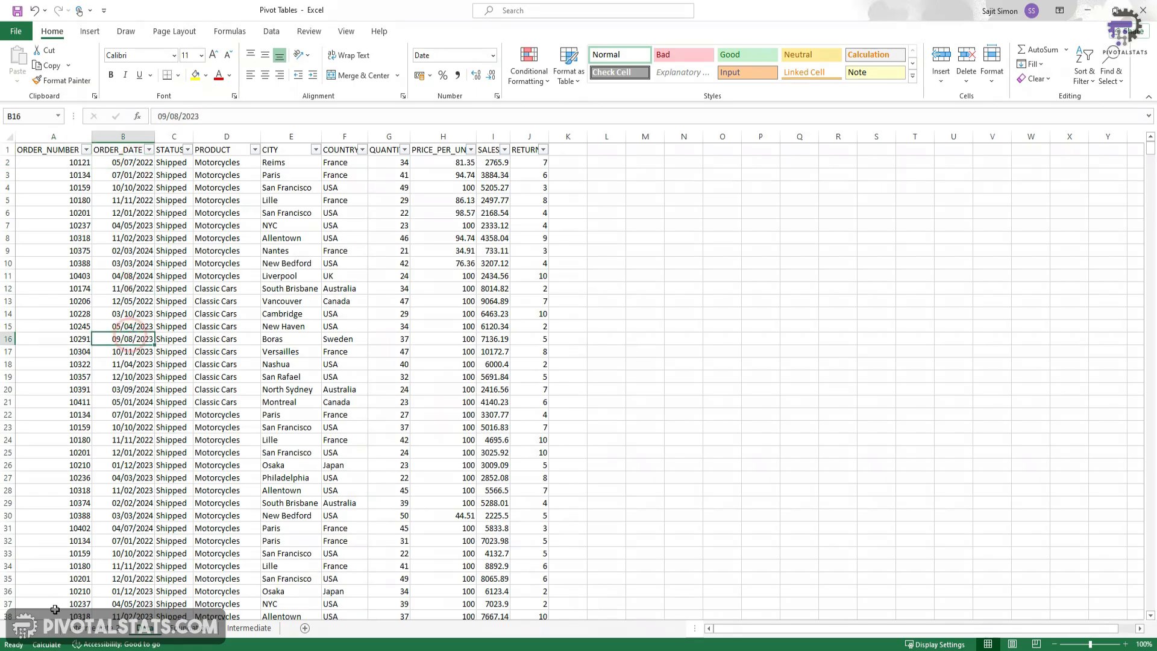
pyautogui.click(91, 630)
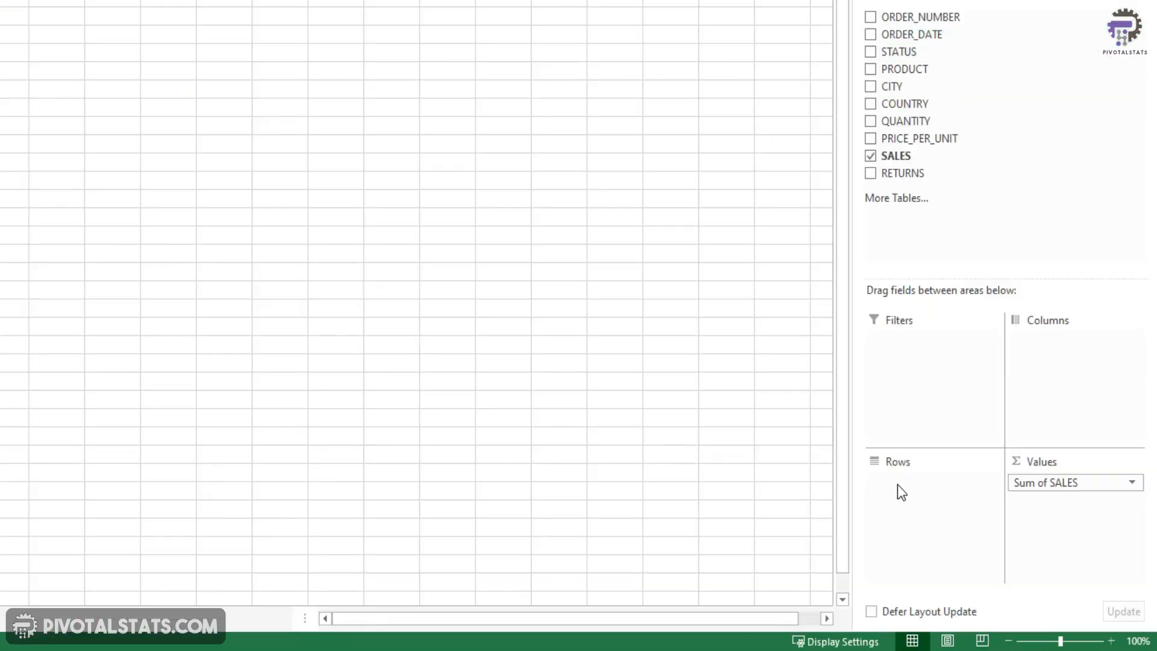
# - Place ORDER_DATE in the PivotTable rows and expand 2022 and its first quarter down to the months
pyautogui.moveTo(951, 34); pyautogui.dragTo(952, 477)
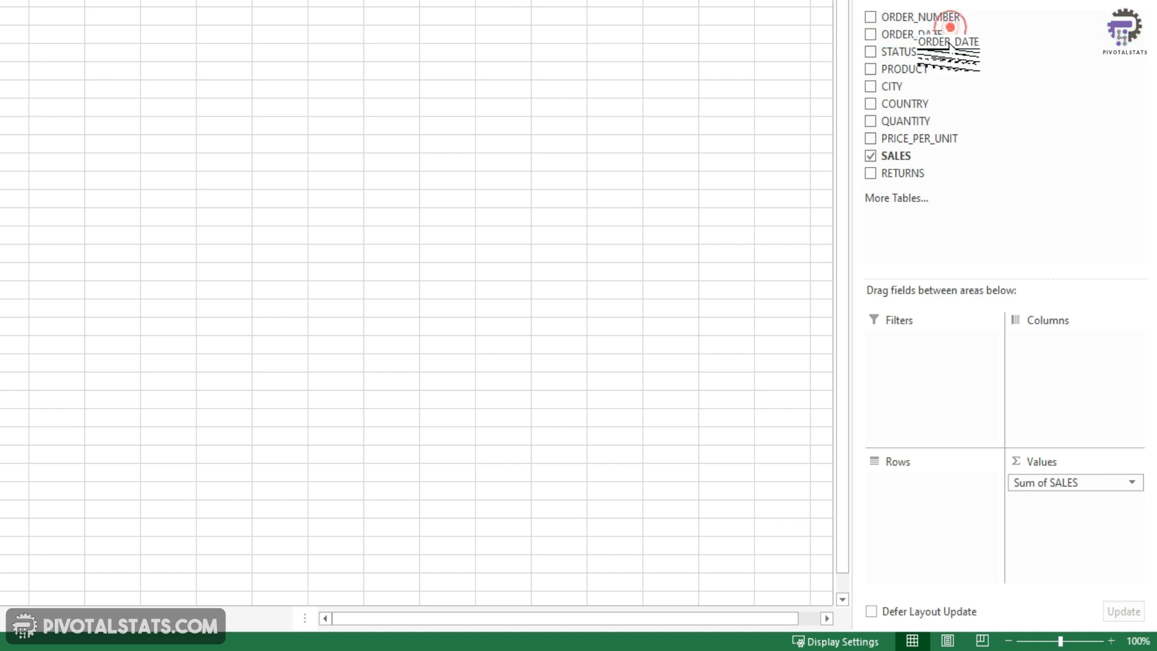
pyautogui.moveTo(1016, 532); pyautogui.dragTo(1014, 569)
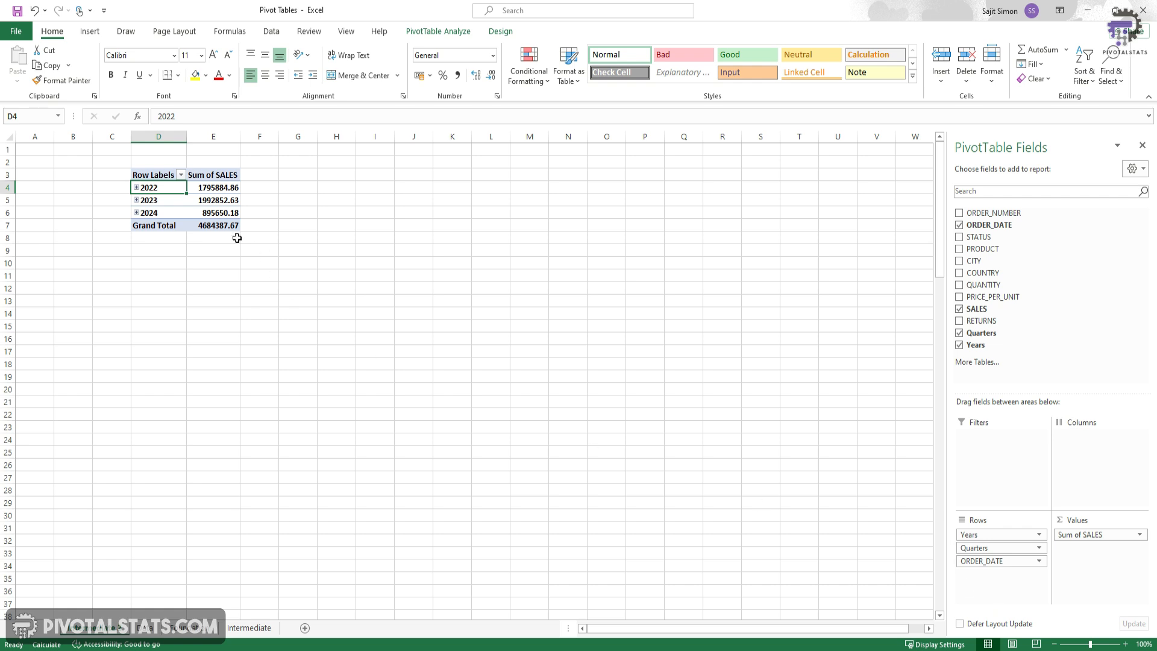
pyautogui.click(137, 187)
pyautogui.click(168, 213)
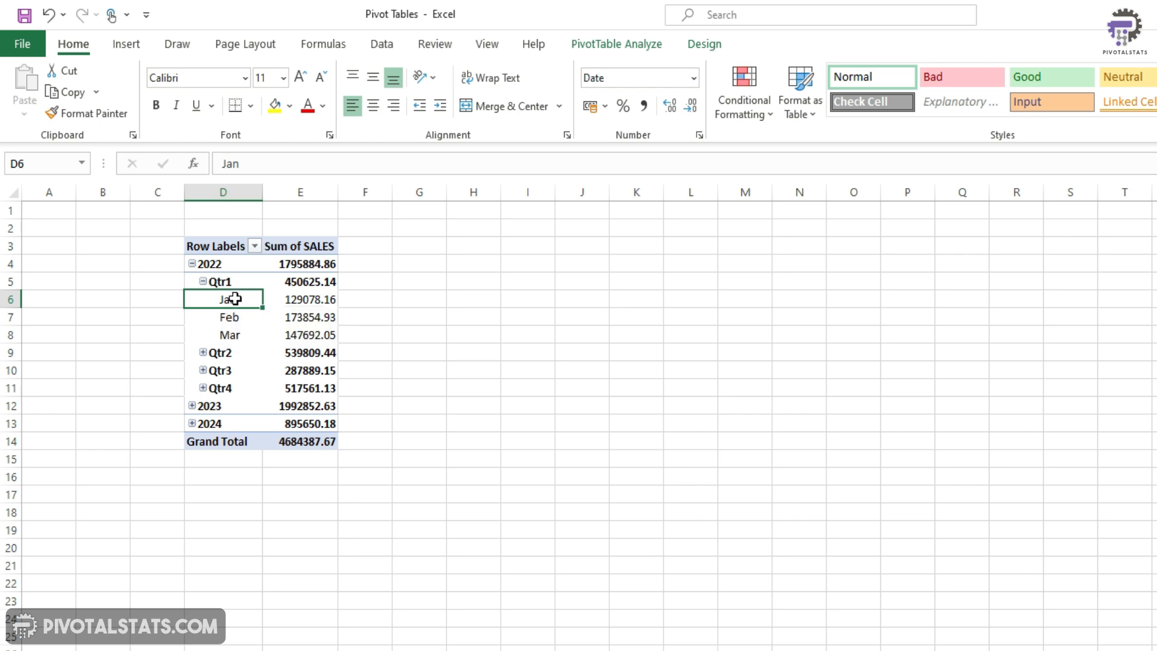
# - Regroup the order dates by Days only, without Months, Quarters and Years
pyautogui.rightClick(211, 267)
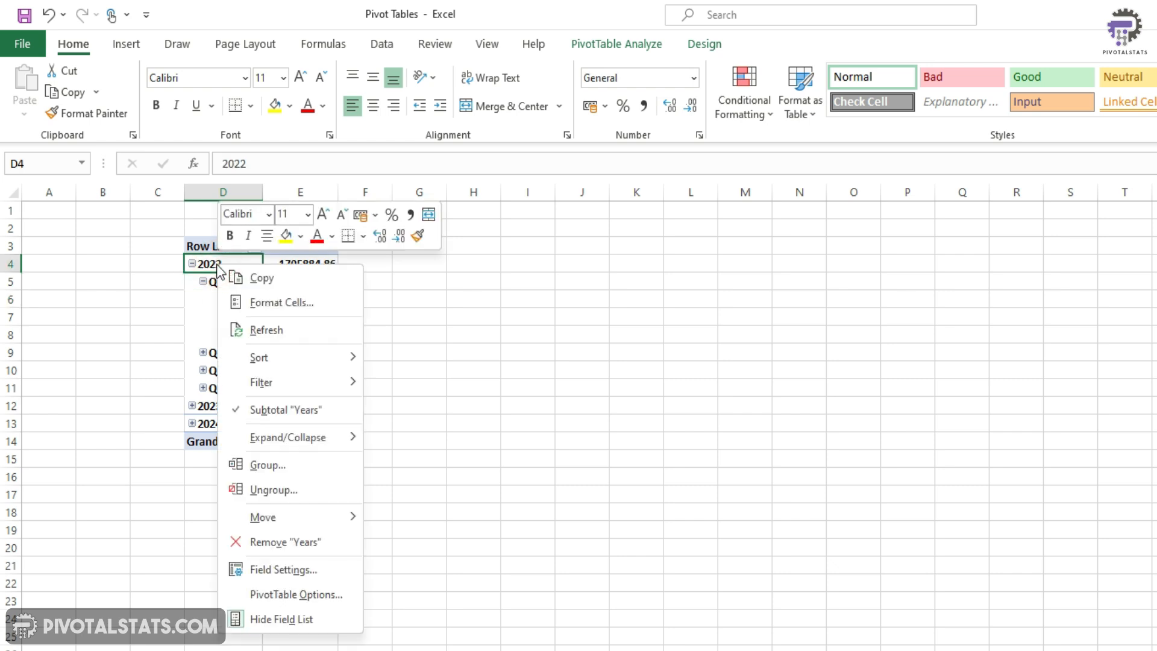
pyautogui.click(294, 465)
pyautogui.moveTo(253, 323); pyautogui.dragTo(433, 268)
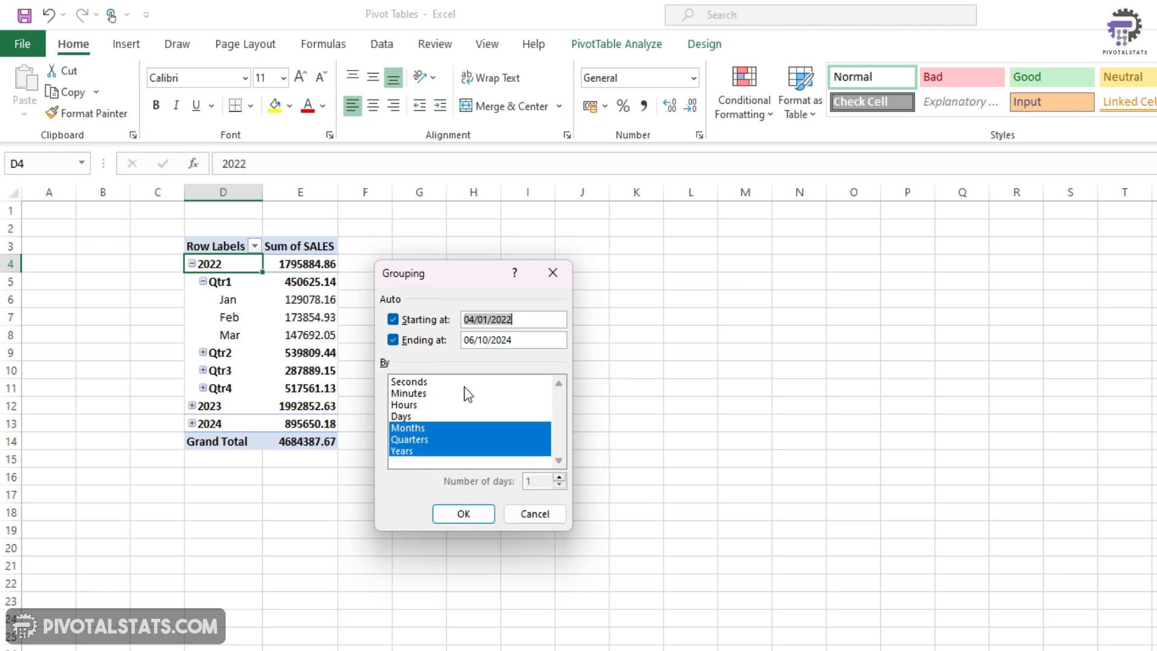
pyautogui.click(417, 418)
pyautogui.click(416, 429)
pyautogui.click(418, 440)
pyautogui.click(413, 452)
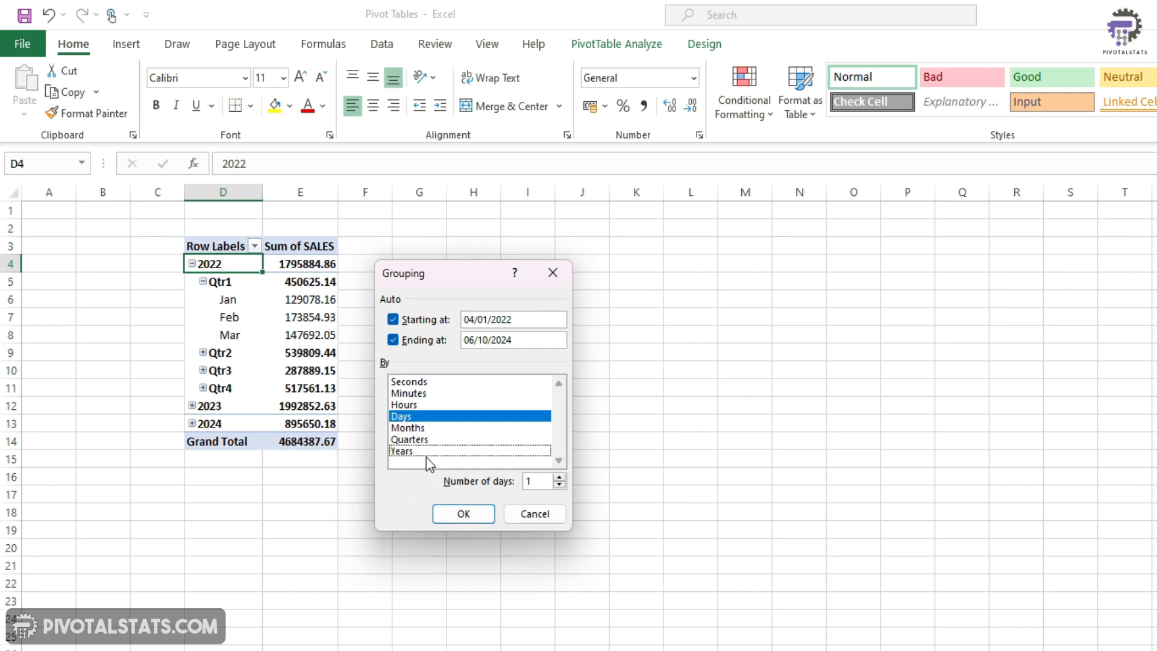
pyautogui.click(463, 513)
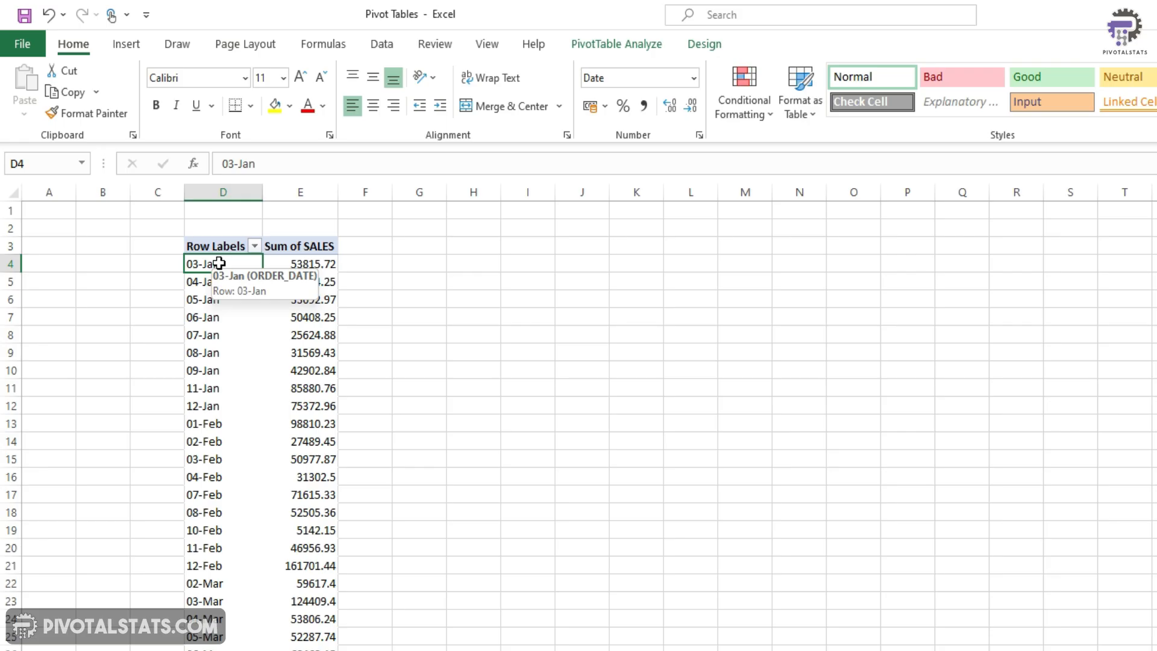
# - Change the order date grouping to Months and Quarters, without Days
pyautogui.rightClick(220, 265)
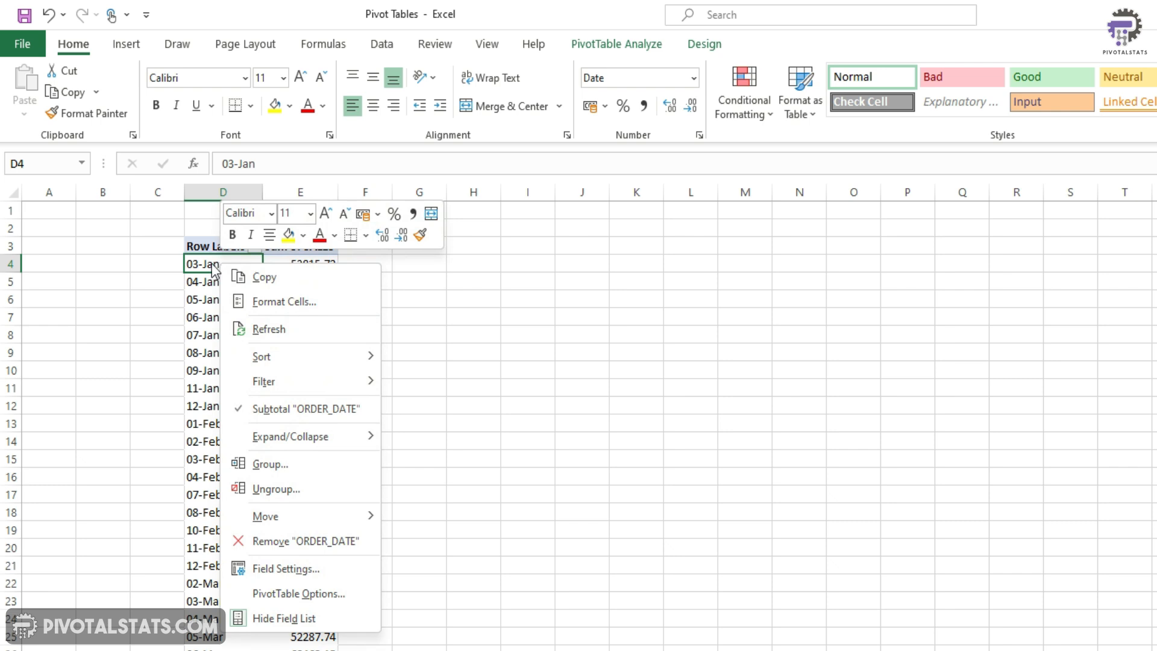
pyautogui.rightClick(211, 265)
pyautogui.click(290, 461)
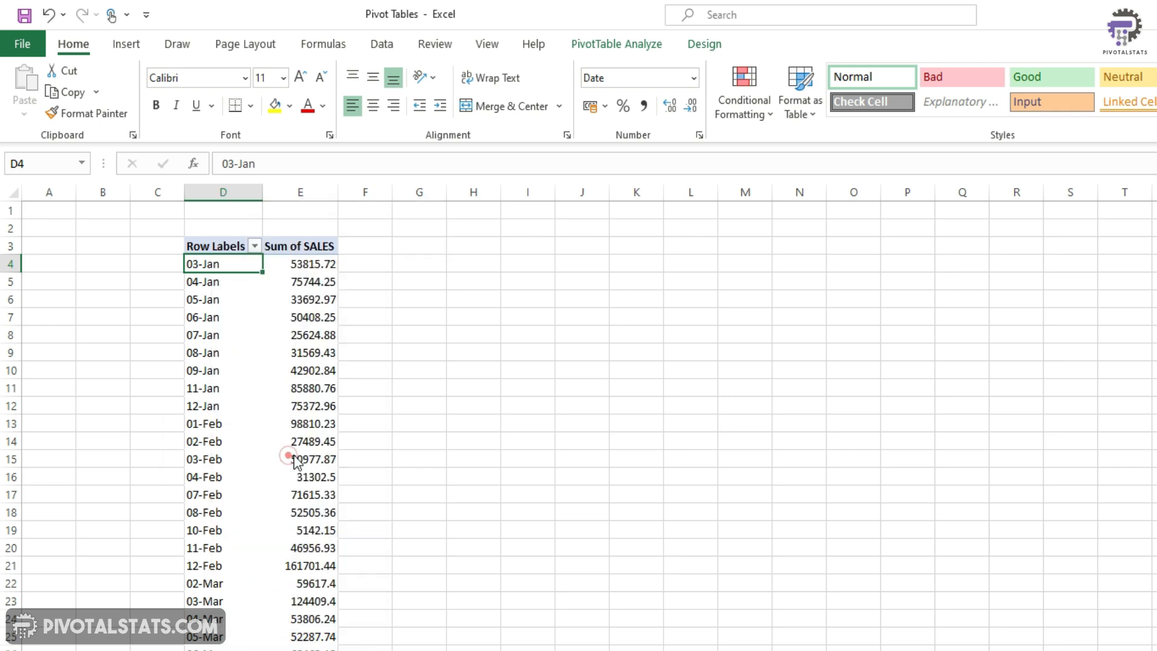
pyautogui.click(238, 475)
pyautogui.click(235, 464)
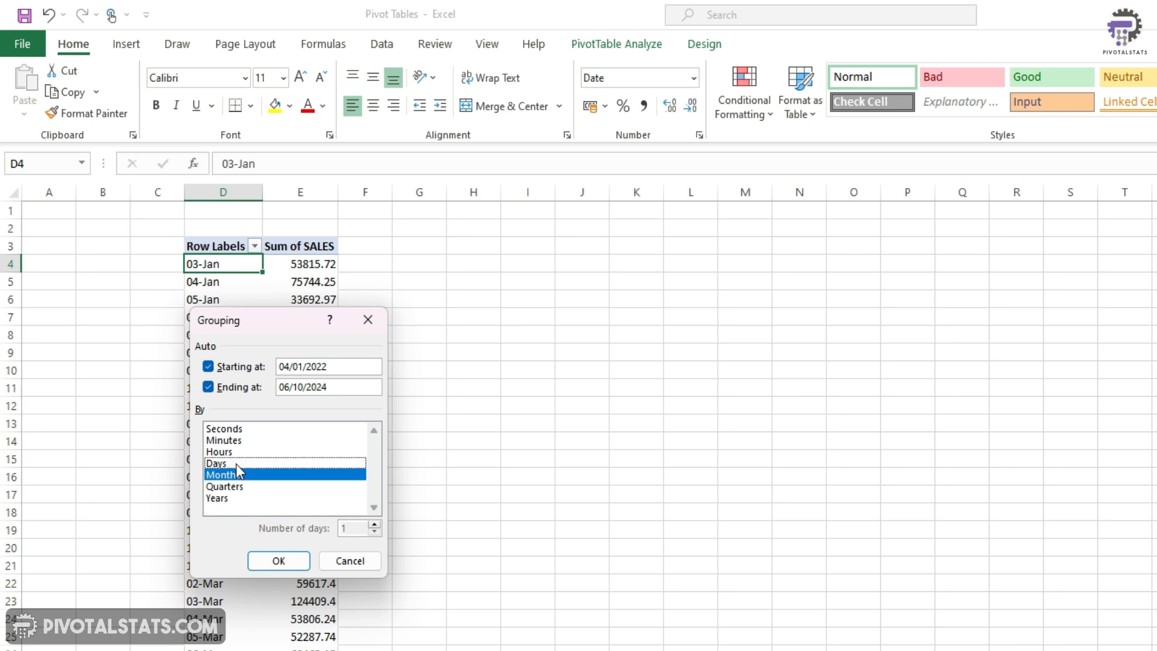
pyautogui.click(239, 485)
pyautogui.click(247, 474)
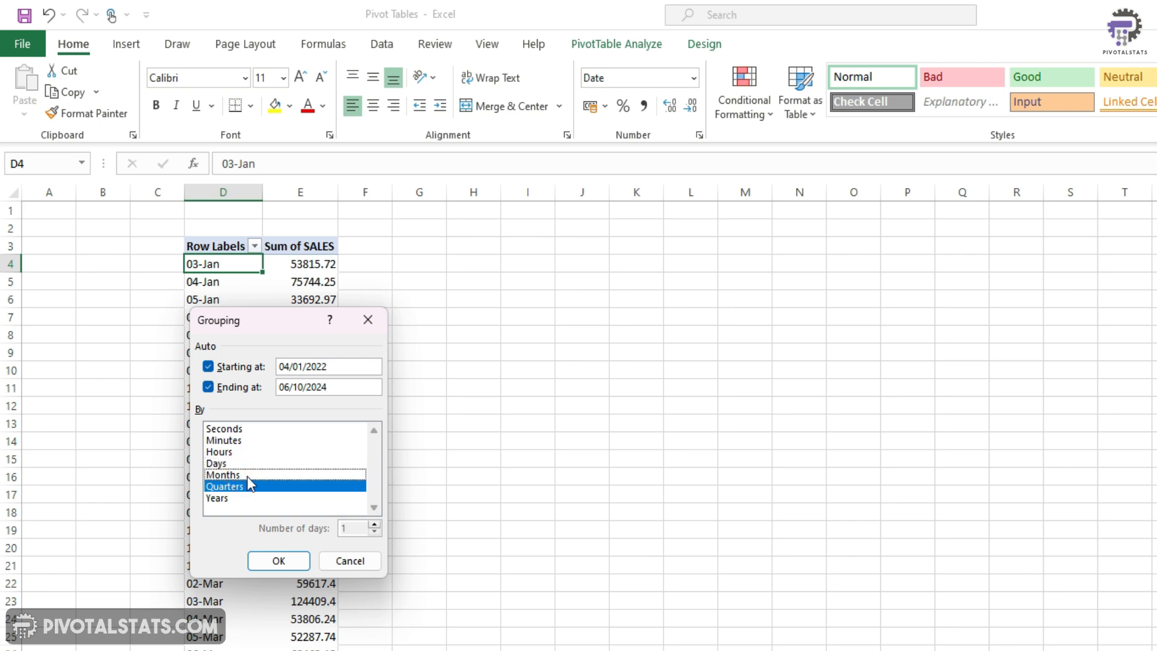
pyautogui.click(247, 476)
pyautogui.click(278, 564)
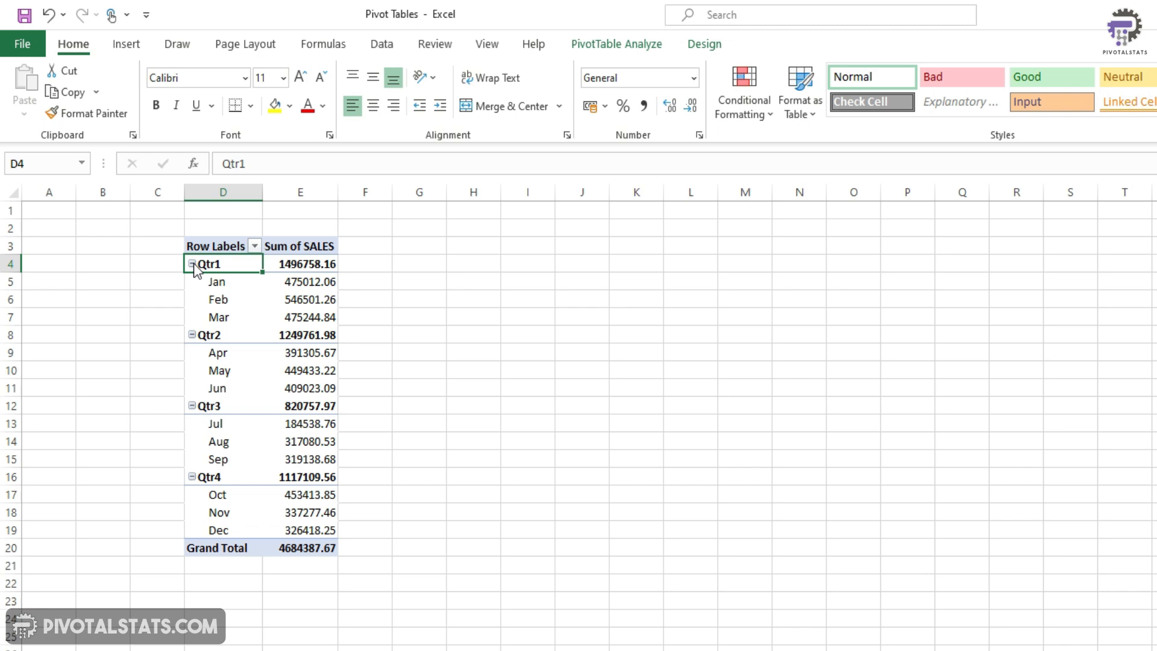
# - Collapse all four quarters in the PivotTable to hide their months
pyautogui.click(192, 264)
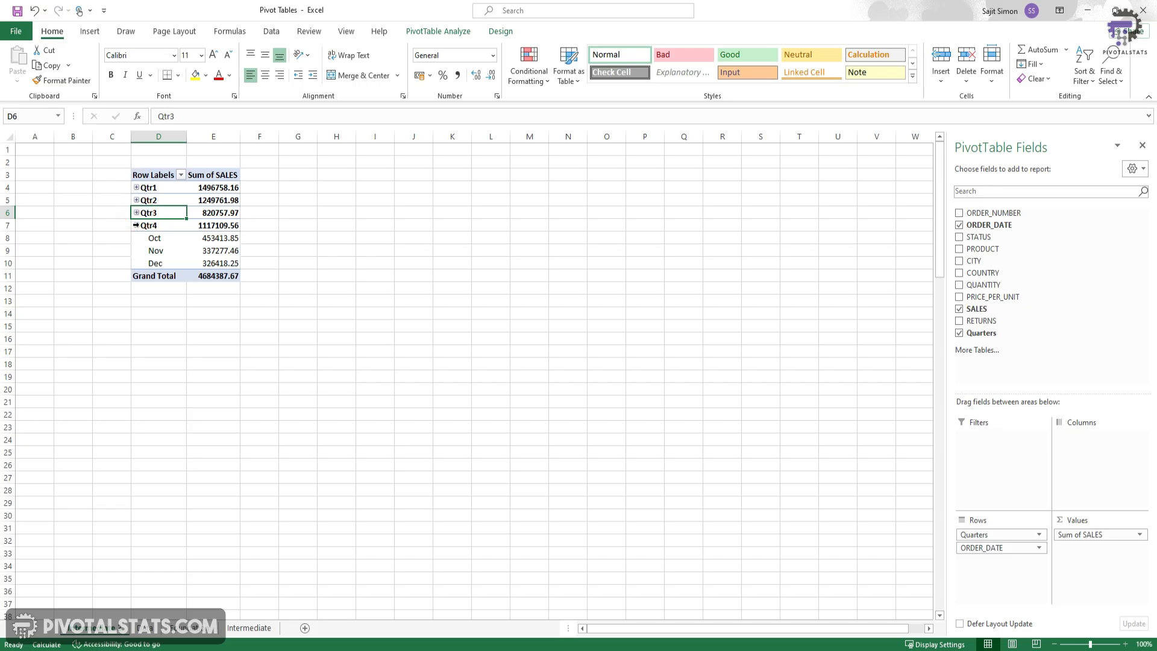
pyautogui.click(196, 319)
pyautogui.click(137, 226)
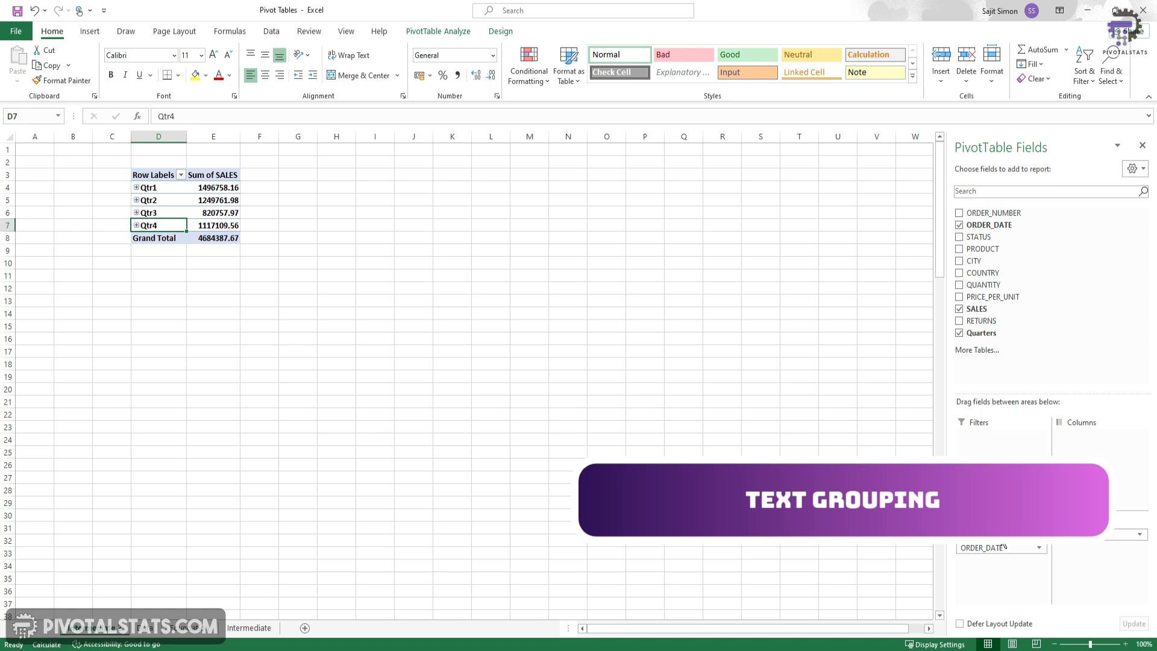
# - Duplicate the whole quarterly PivotTable to cell H3 of the same sheet
pyautogui.moveTo(149, 175); pyautogui.dragTo(235, 239)
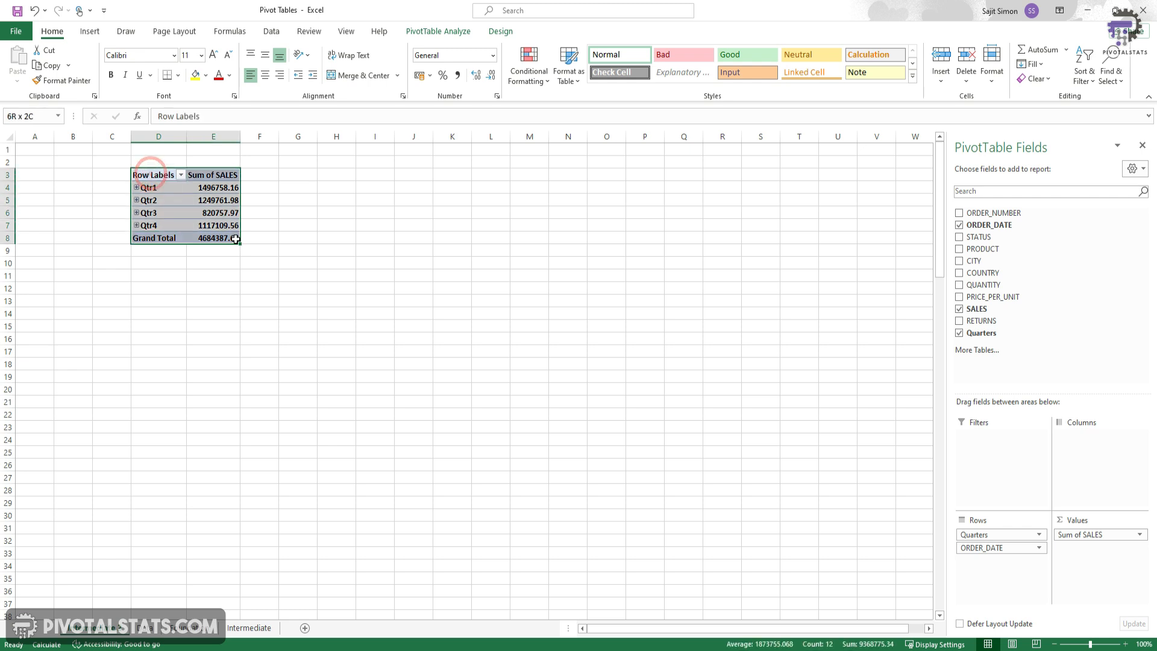
pyautogui.hotkey('ctrl', 'c')
pyautogui.click(331, 176)
pyautogui.hotkey('ctrl', 'v')
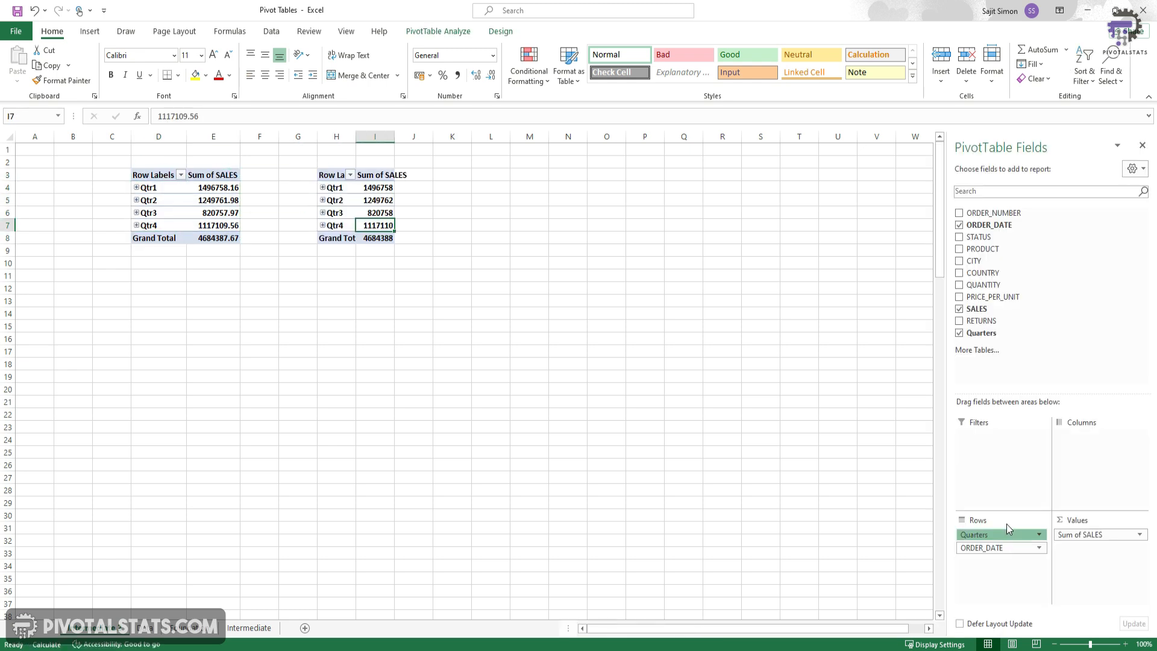
# - Replace the Quarters and ORDER_DATE row fields of the copied PivotTable with COUNTRY
pyautogui.moveTo(1010, 529); pyautogui.dragTo(1033, 457)
pyautogui.moveTo(1007, 529); pyautogui.dragTo(1048, 359)
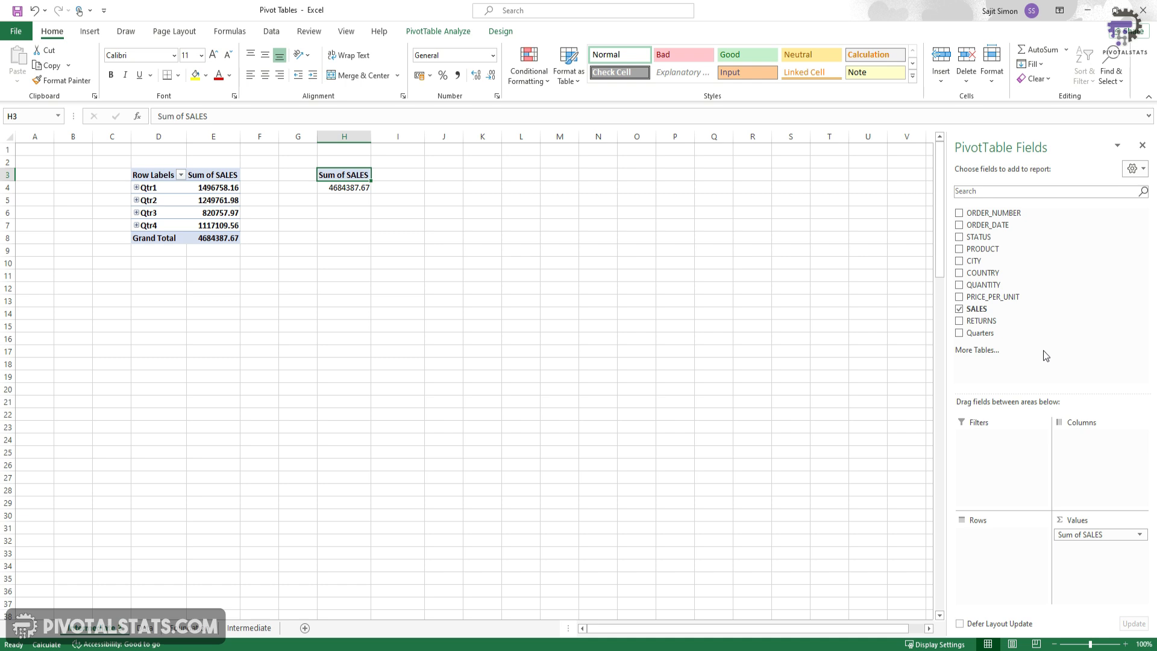
pyautogui.moveTo(1006, 274); pyautogui.dragTo(995, 554)
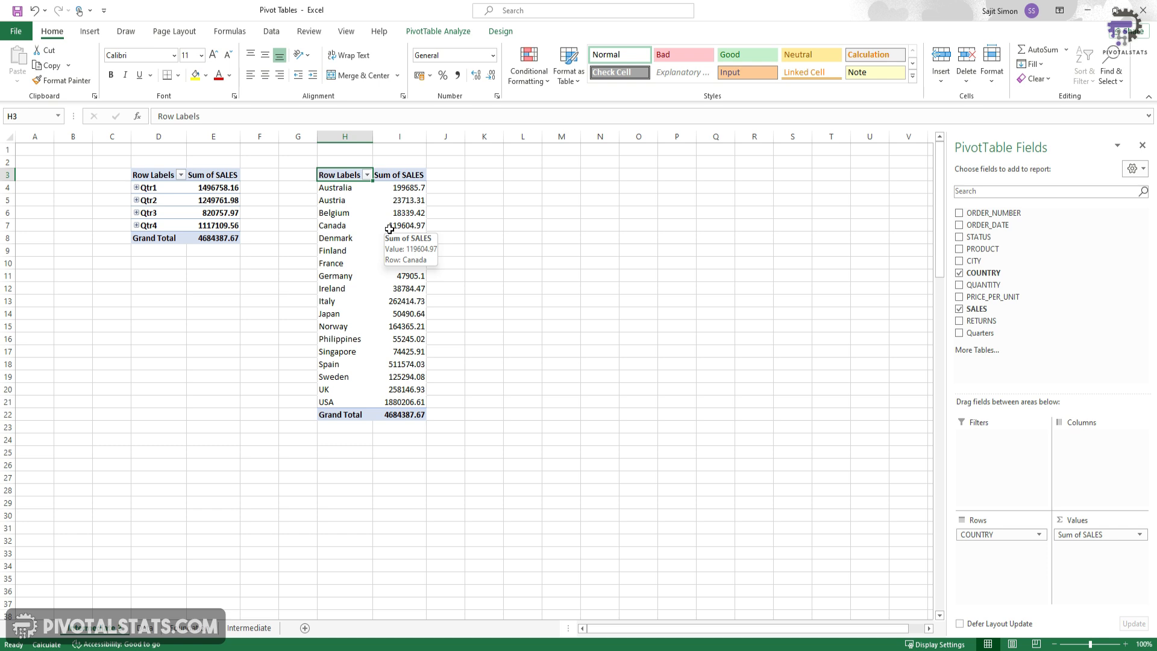
# - Group the row labels Austria, Belgium, Denmark, Finland, France, Germany, Ireland, Italy, Spain and Sweden
pyautogui.click(345, 199)
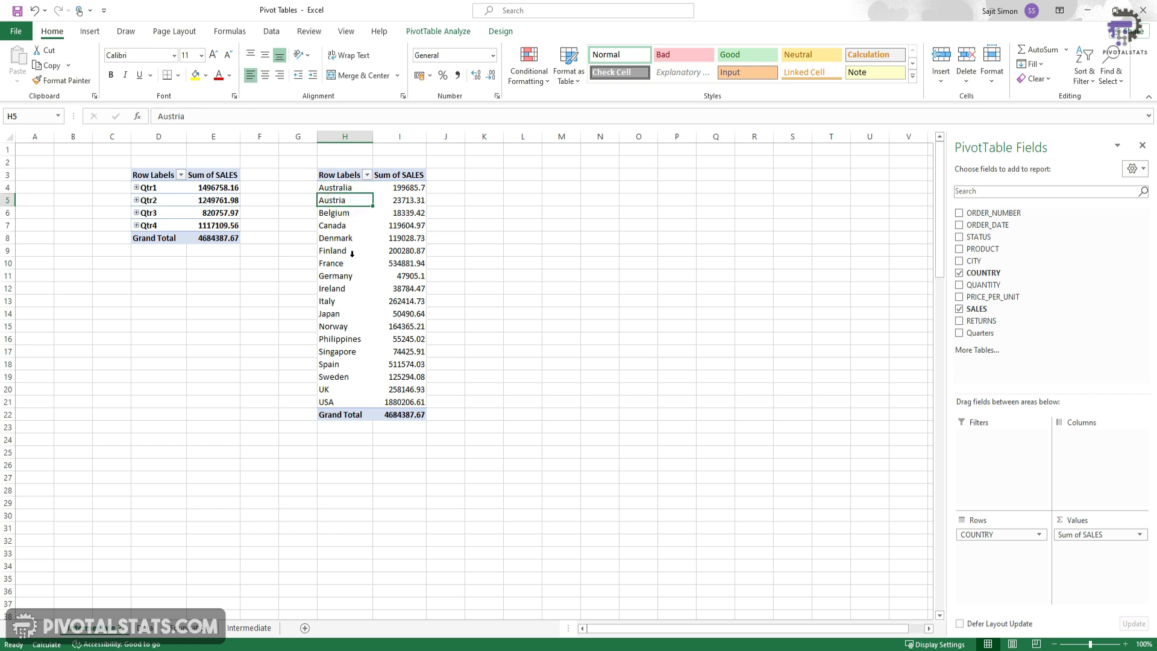
pyautogui.keyDown('ctrl'); pyautogui.click(338, 213); pyautogui.keyUp('ctrl')
pyautogui.keyDown('ctrl'); pyautogui.click(356, 239); pyautogui.keyUp('ctrl')
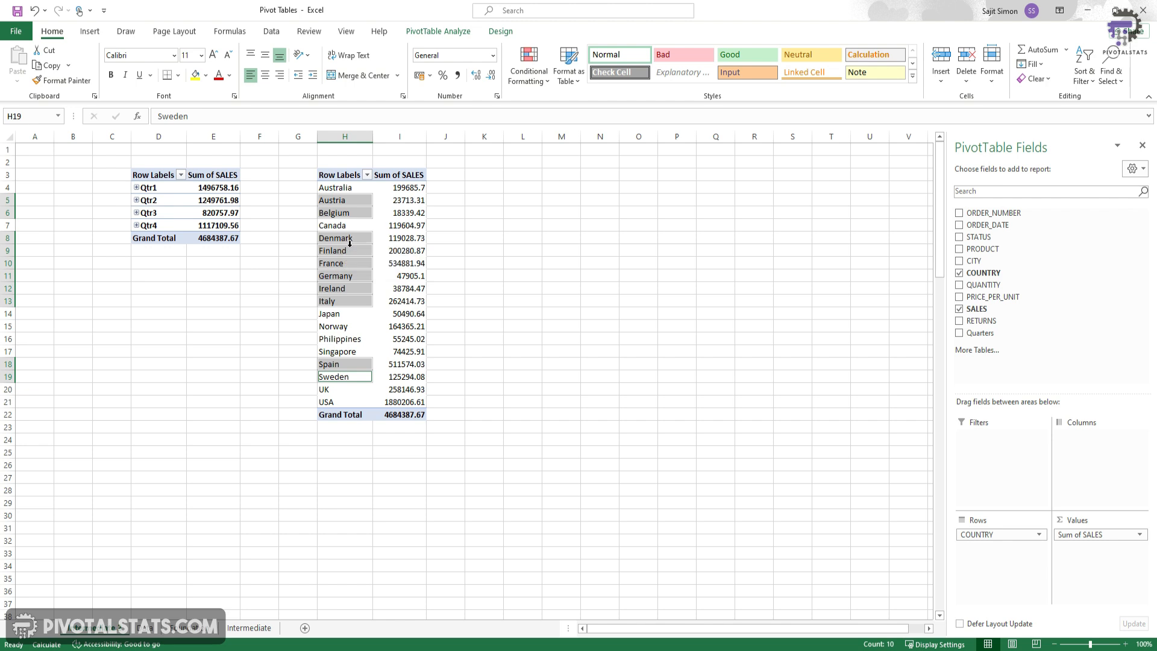
pyautogui.rightClick(348, 240)
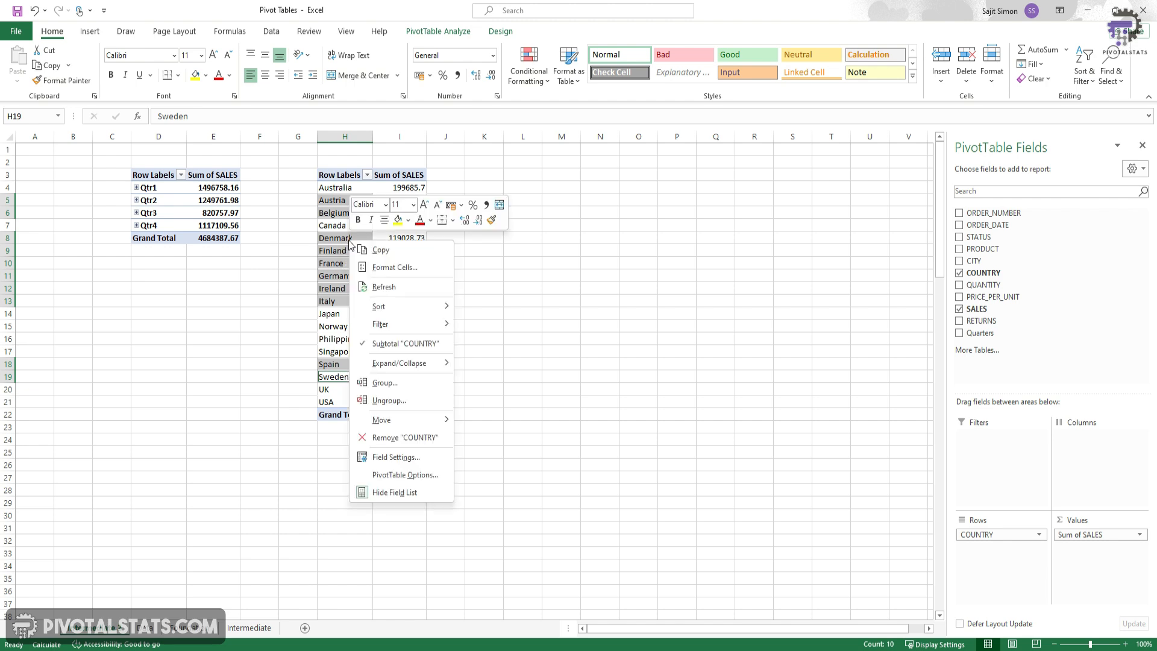
pyautogui.click(413, 385)
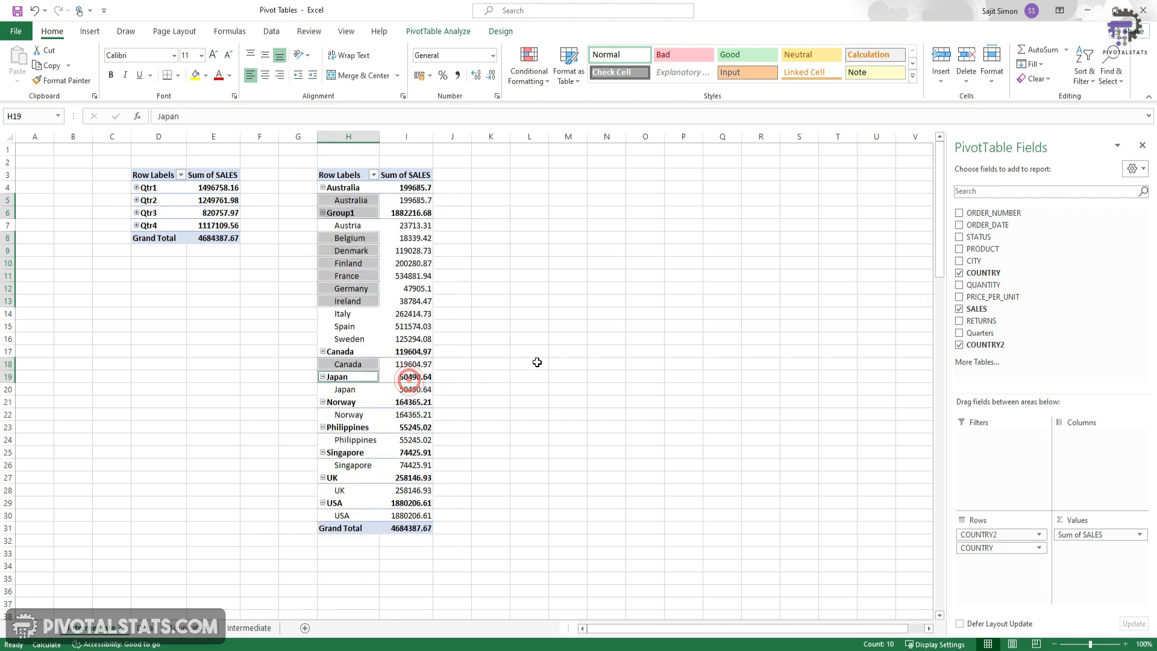
# - Rename the new country group to European Union and widen column H to fit its labels
pyautogui.click(358, 214)
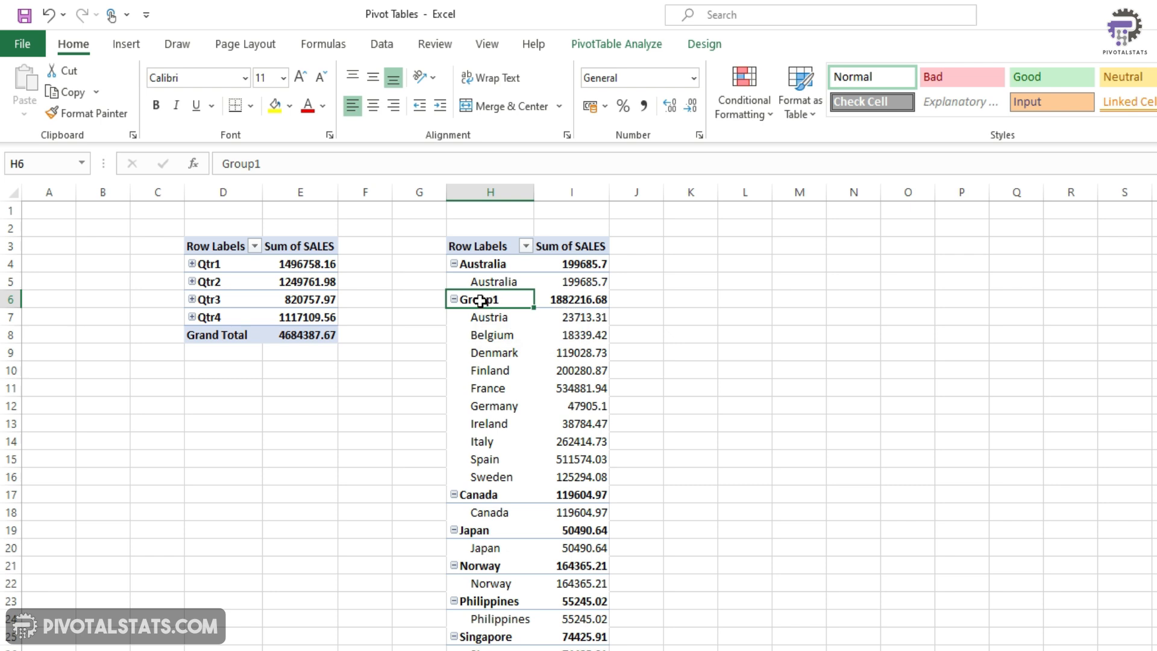
pyautogui.doubleClick(287, 162)
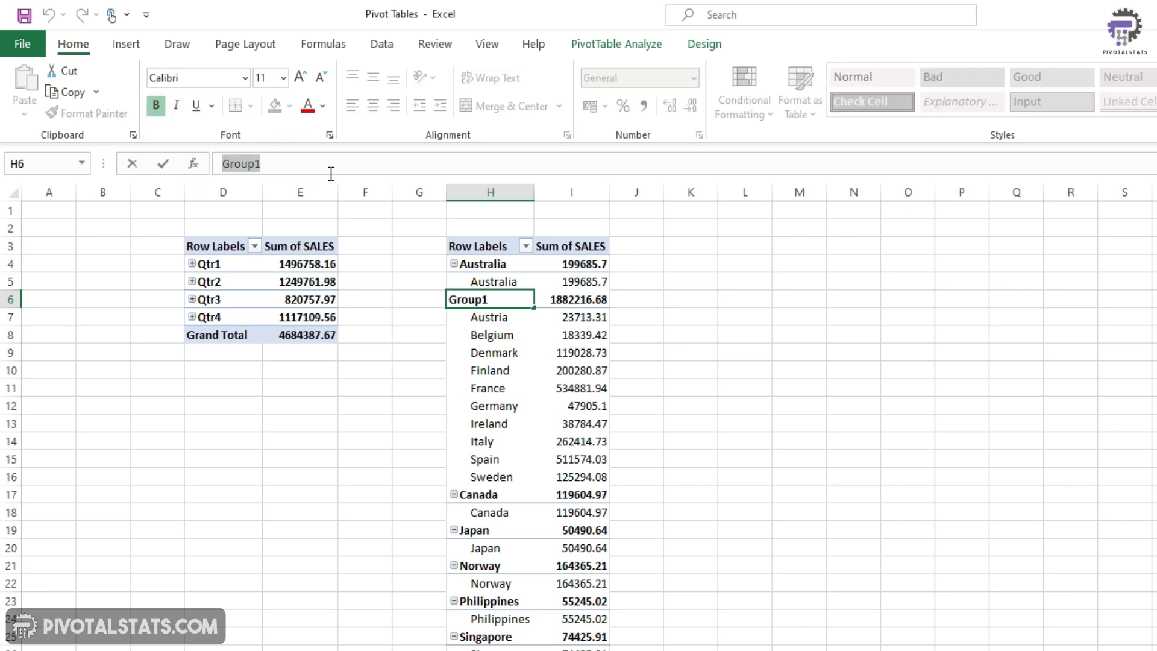
pyautogui.write('Euro')
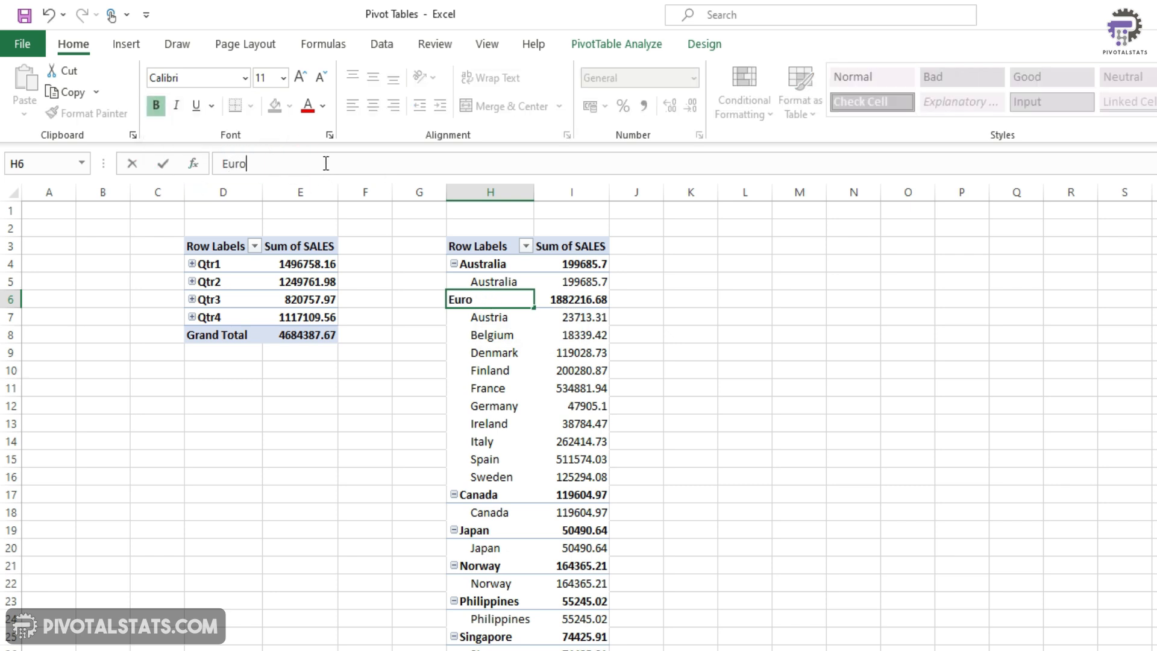
pyautogui.write('pean Union')
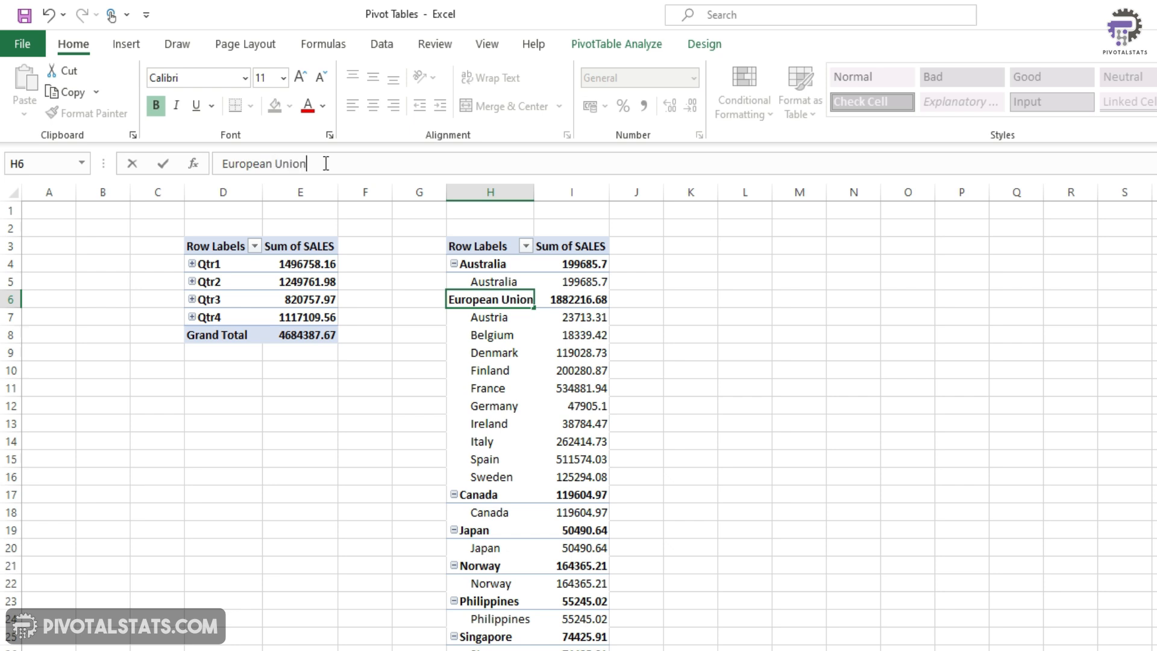
pyautogui.press('Return')
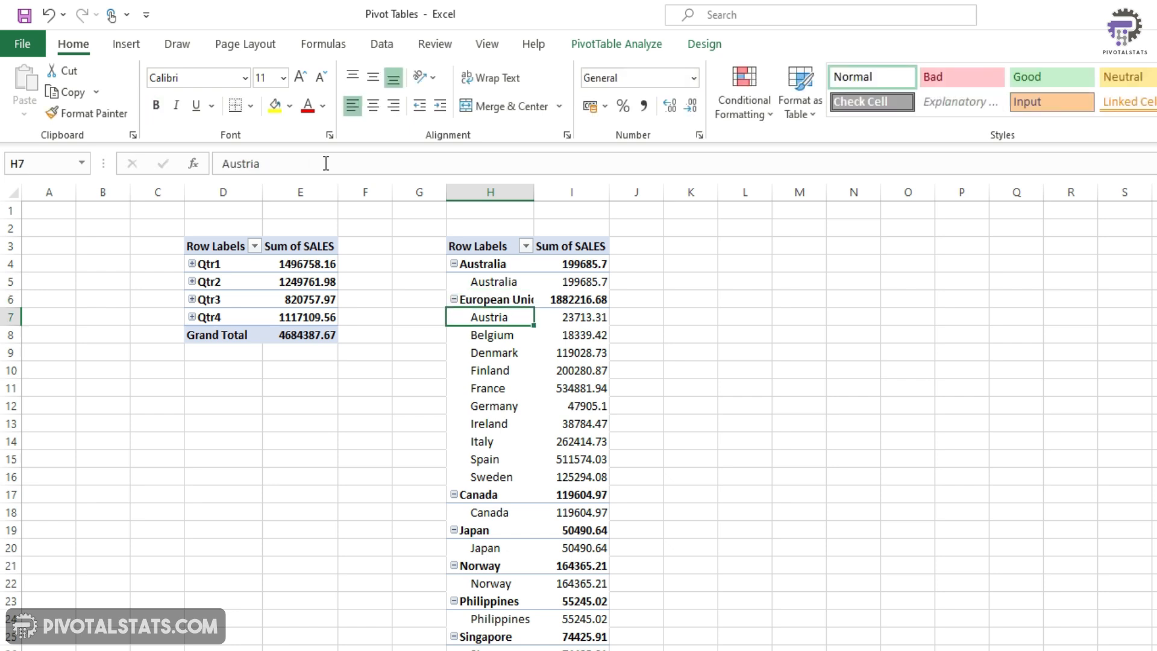
pyautogui.doubleClick(534, 192)
pyautogui.click(531, 301)
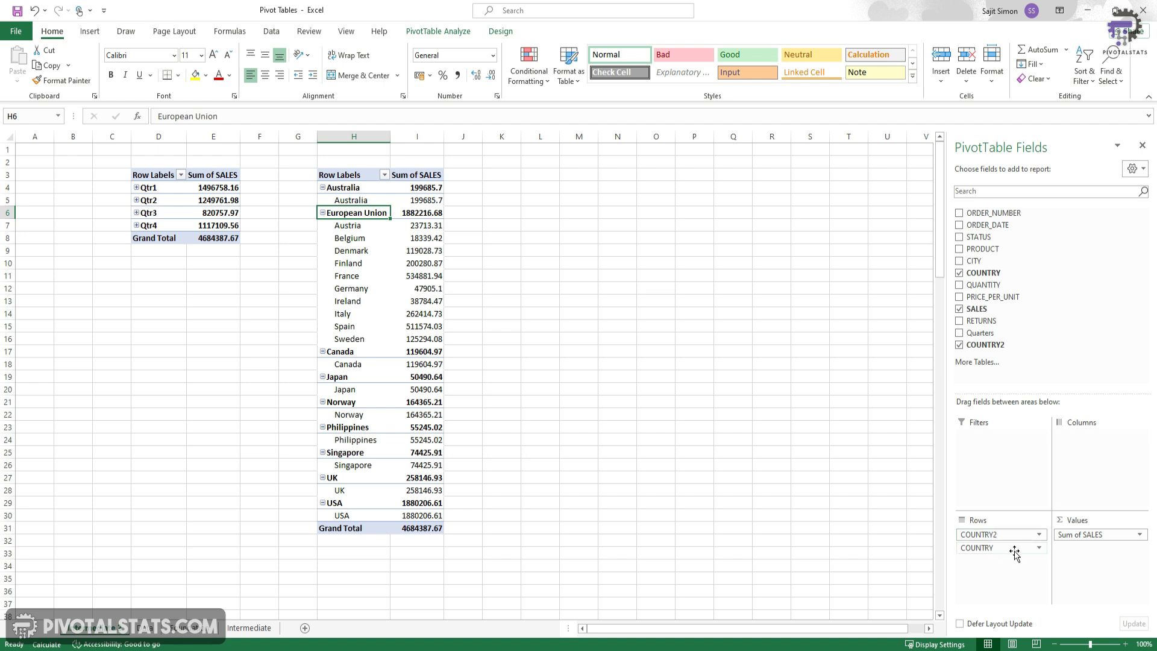
# - Remove the COUNTRY field from the rows, keeping only COUNTRY2, and check the European Union total
pyautogui.moveTo(362, 228); pyautogui.dragTo(367, 344)
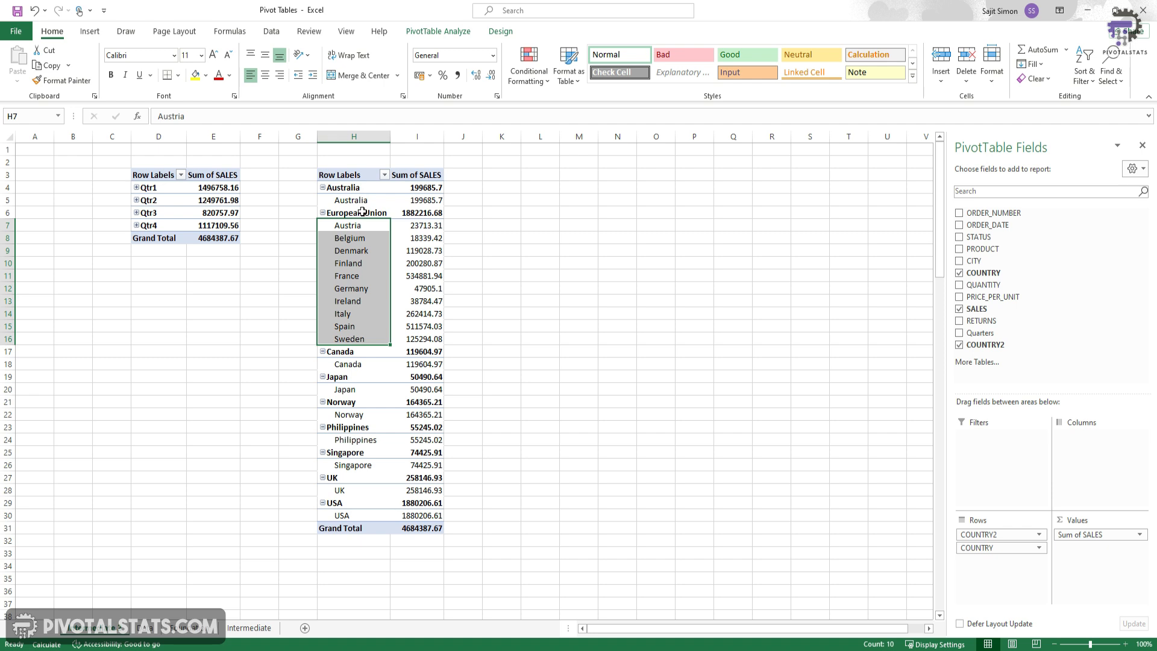
pyautogui.click(362, 212)
pyautogui.click(385, 232)
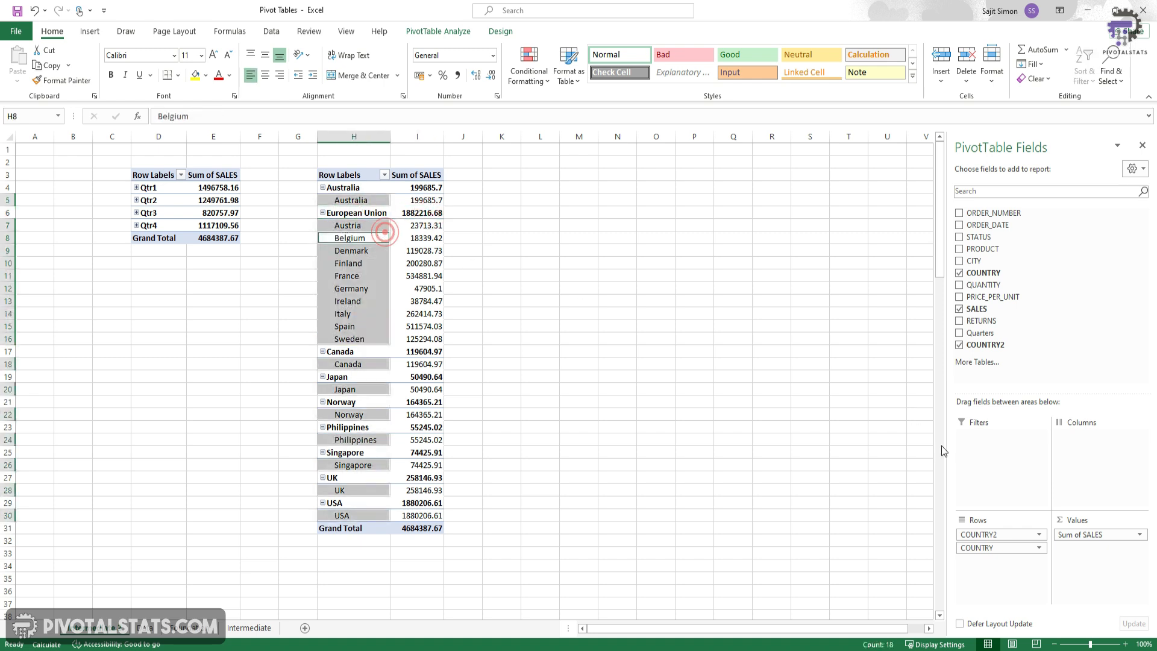
pyautogui.moveTo(1020, 549); pyautogui.dragTo(1044, 288)
pyautogui.click(345, 188)
pyautogui.click(416, 201)
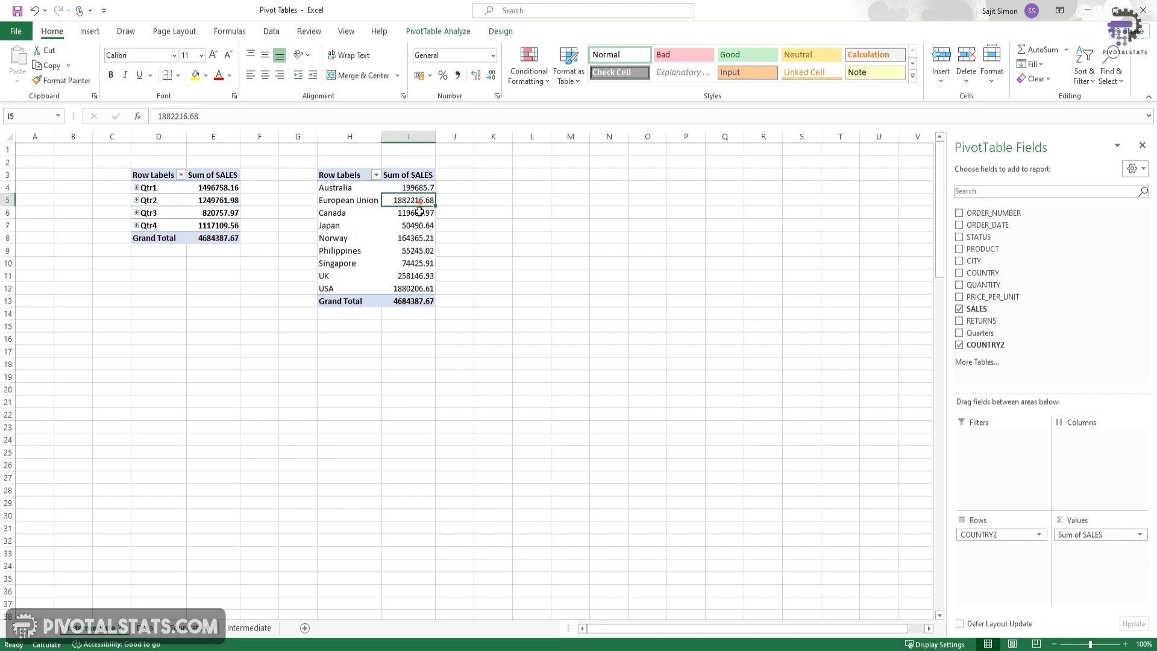
pyautogui.click(355, 200)
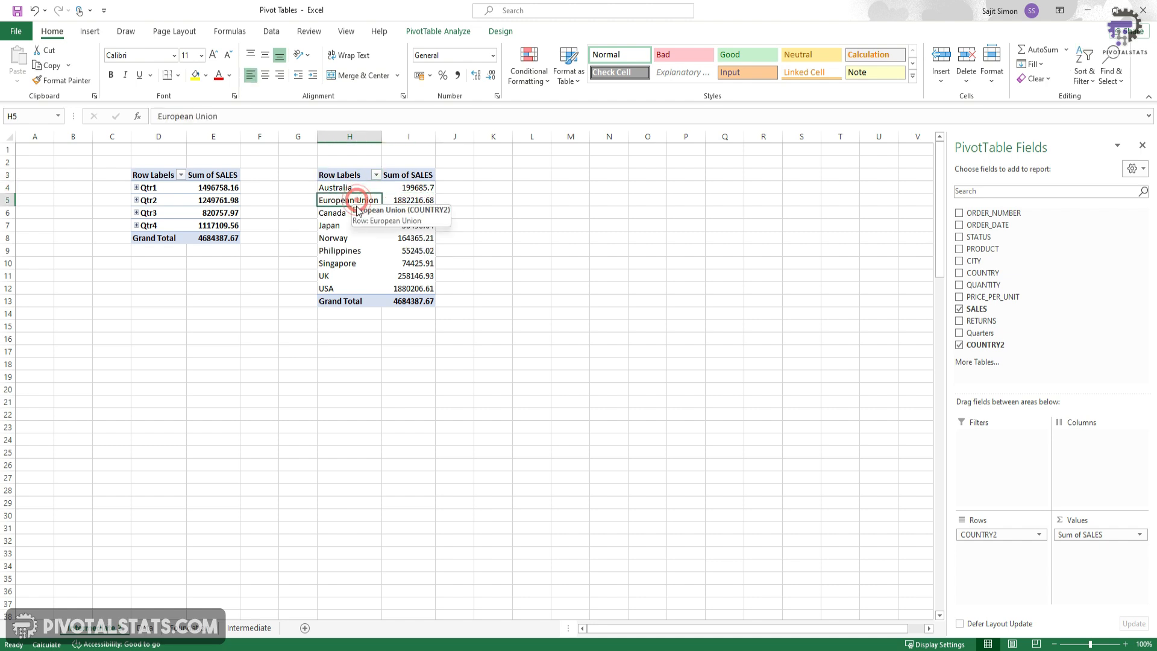
pyautogui.click(397, 202)
pyautogui.moveTo(343, 214); pyautogui.dragTo(347, 279)
pyautogui.click(415, 237)
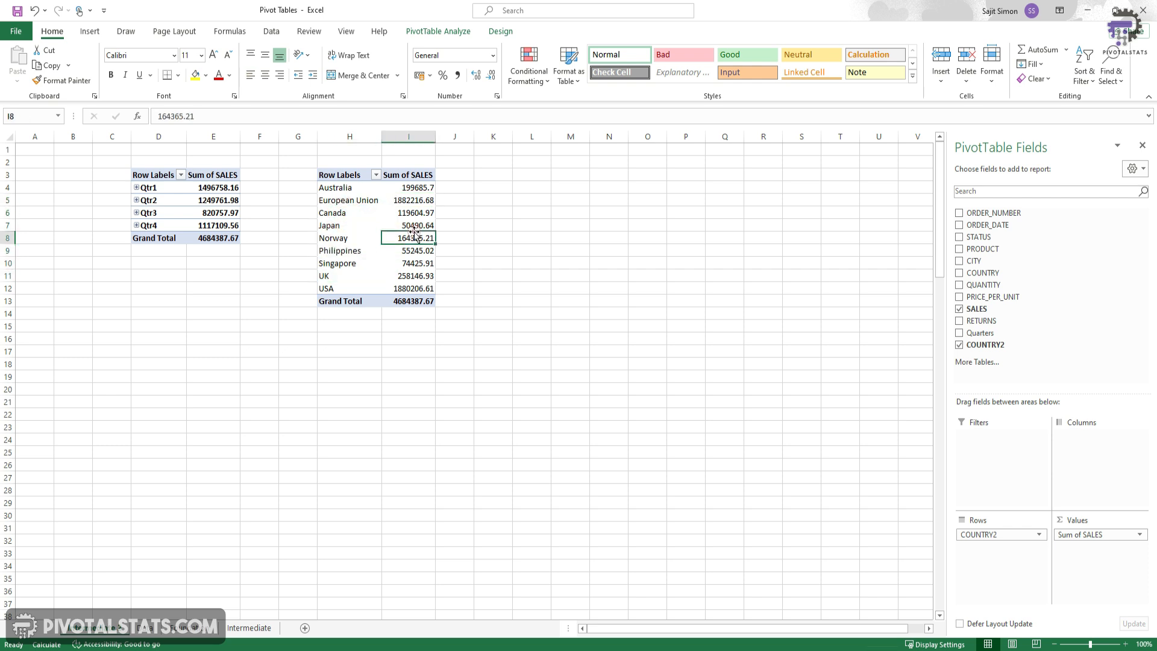
# - Copy the country sales PivotTable and paste the duplicate starting at cell L3
pyautogui.moveTo(338, 176); pyautogui.dragTo(416, 301)
pyautogui.hotkey('ctrl', 'c')
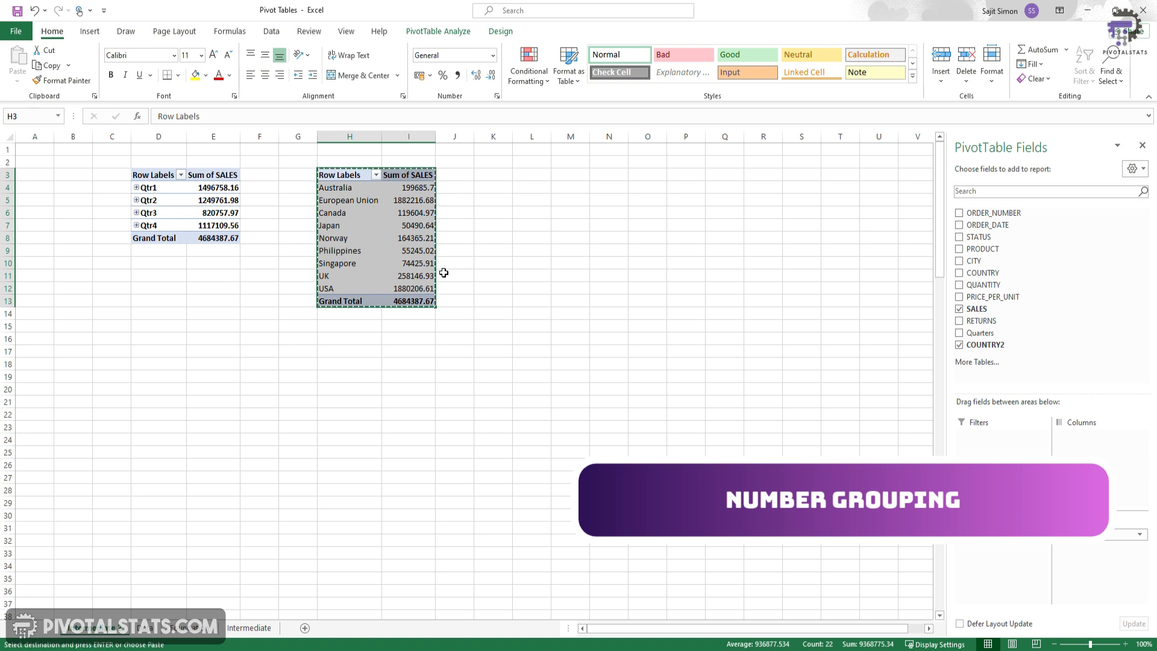
pyautogui.click(514, 175)
pyautogui.hotkey('ctrl', 'v')
pyautogui.click(603, 226)
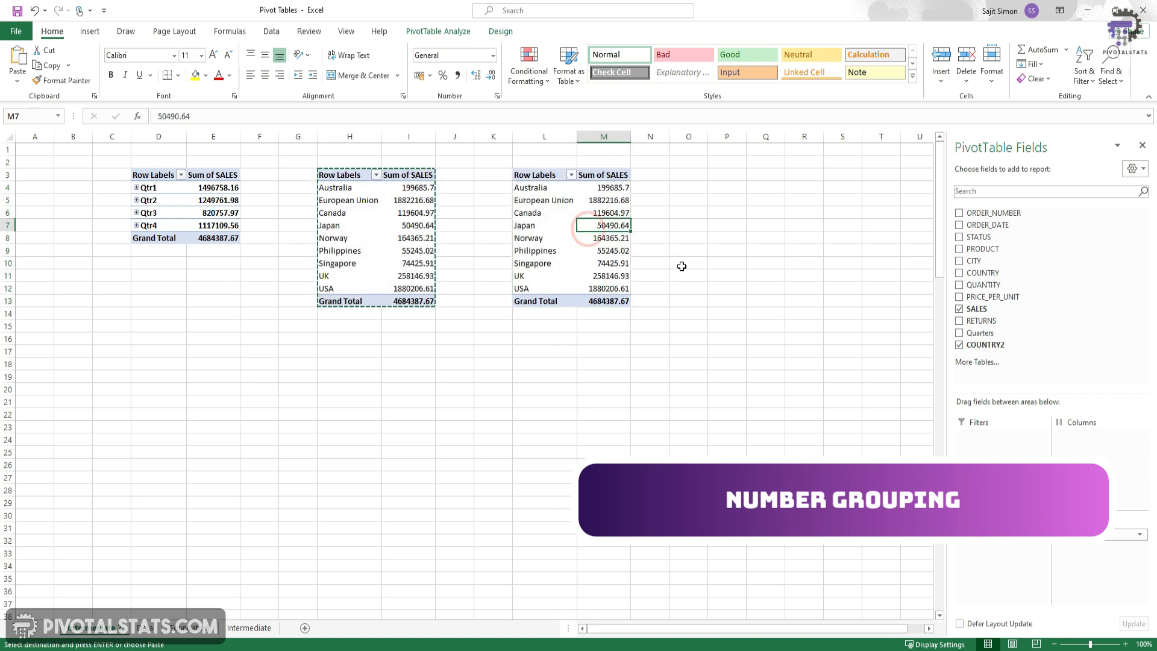
pyautogui.press('Escape')
# - Replace the COUNTRY2 row field of the new PivotTable with CITY, followed by QUANTITY
pyautogui.moveTo(989, 534); pyautogui.dragTo(1025, 301)
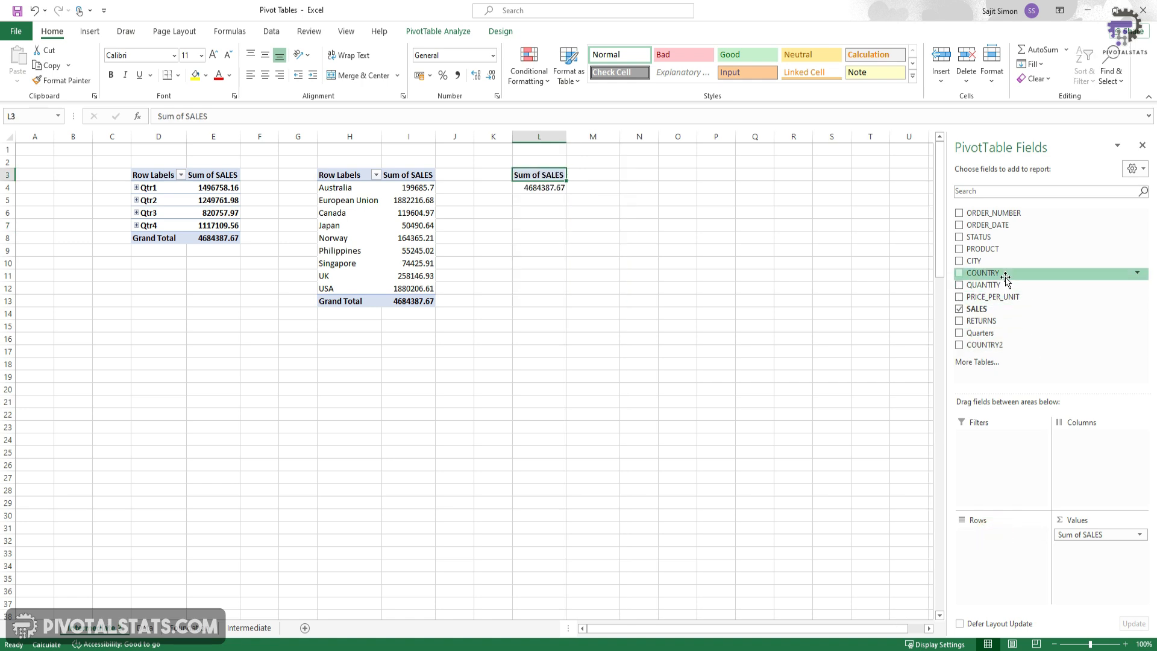
pyautogui.click(1002, 284)
pyautogui.moveTo(994, 260); pyautogui.dragTo(1012, 529)
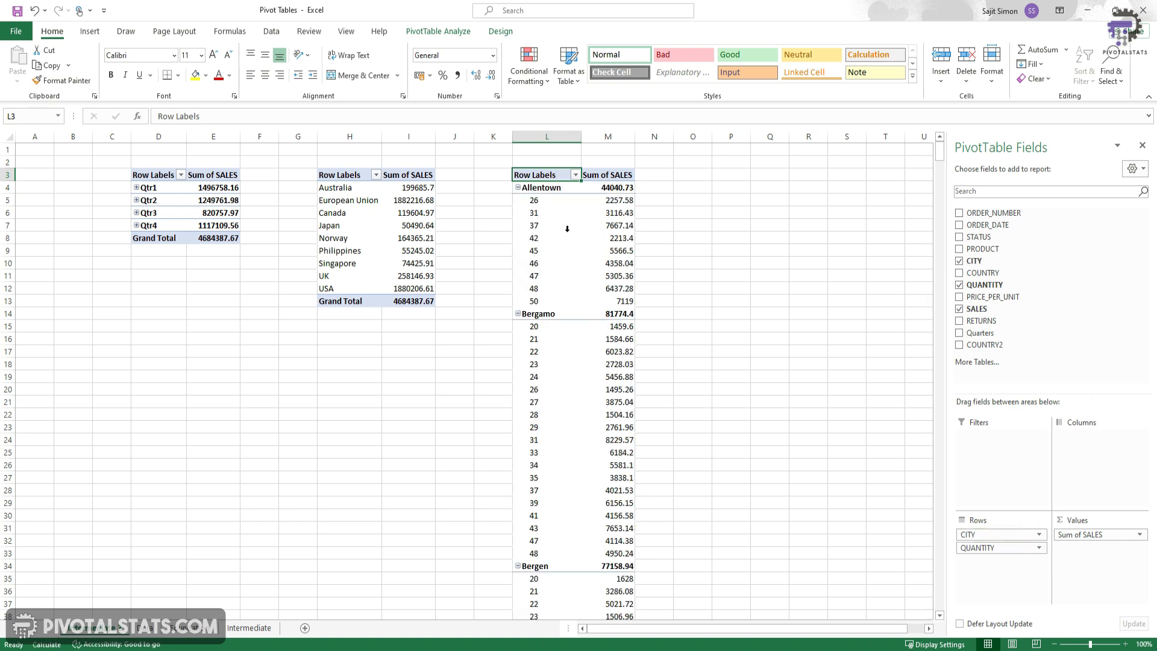
# - Group the QUANTITY row labels starting at 0 and ending at 85, in intervals of 10
pyautogui.click(543, 203)
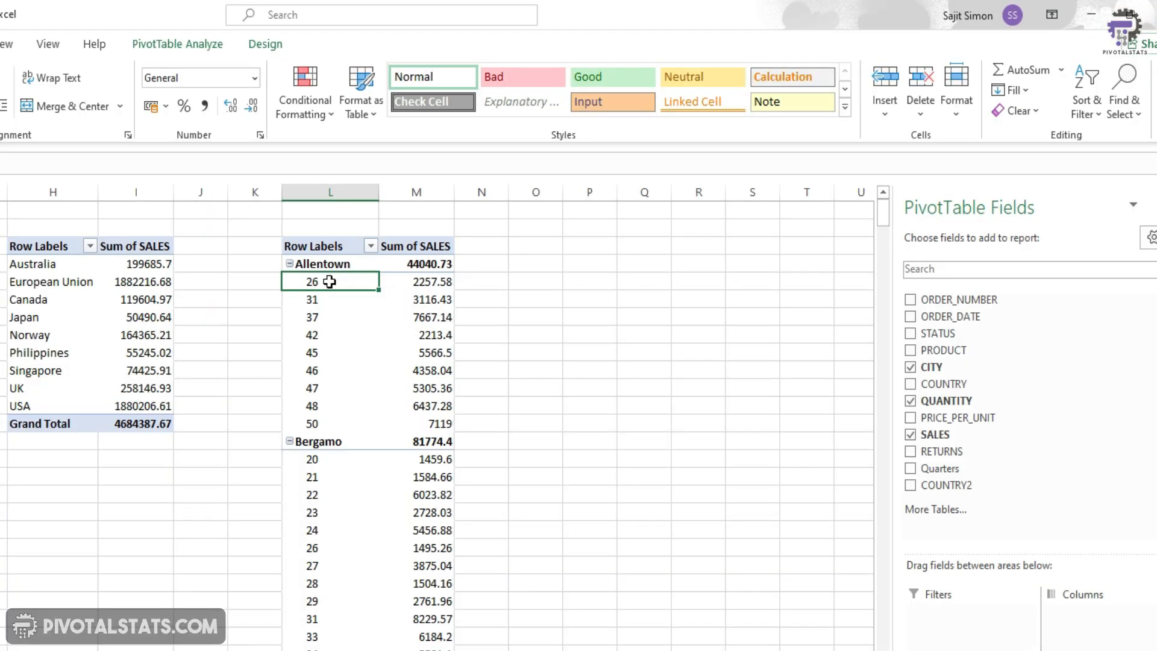
pyautogui.rightClick(546, 200)
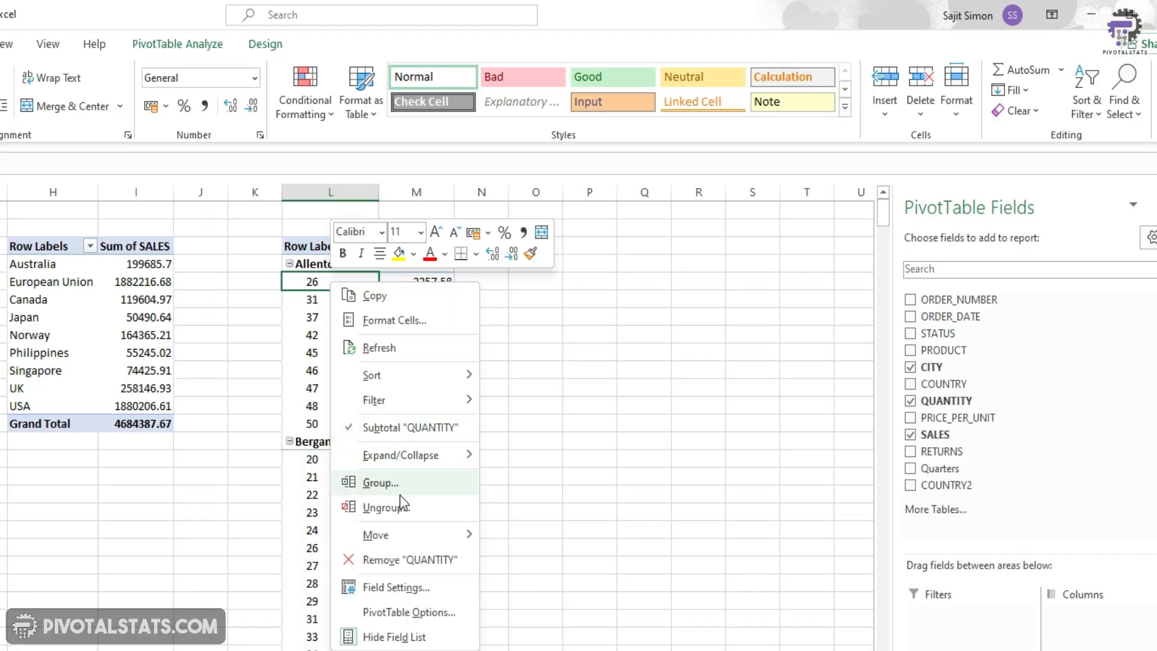
pyautogui.click(380, 483)
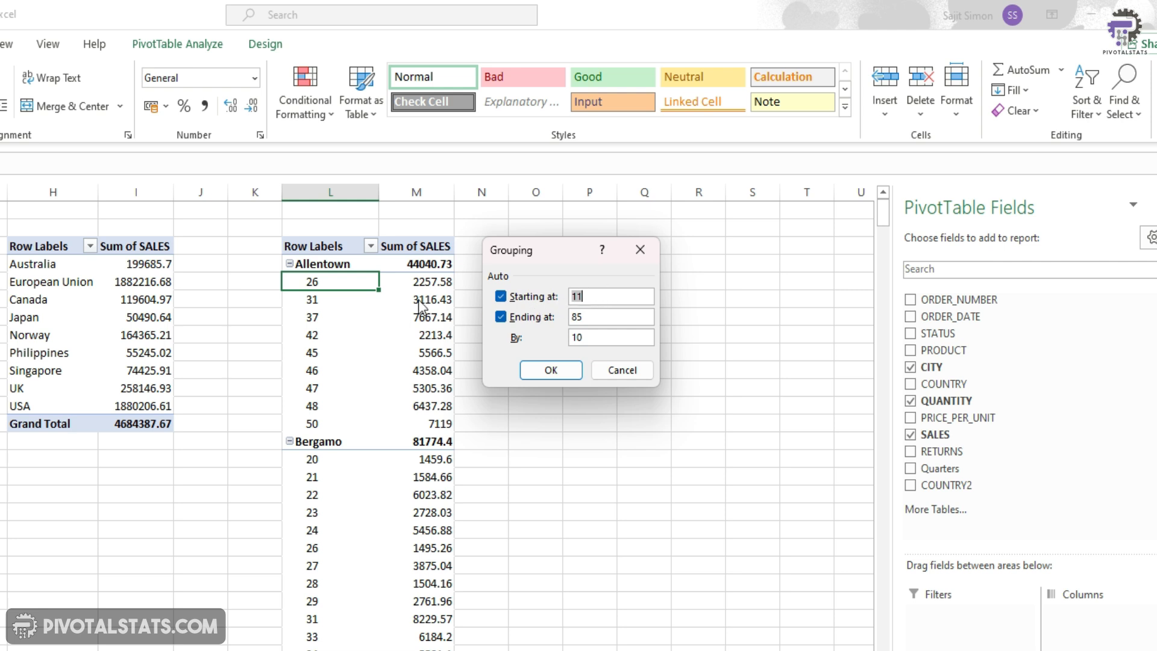
pyautogui.doubleClick(608, 294)
pyautogui.write('0')
pyautogui.click(550, 333)
pyautogui.click(550, 371)
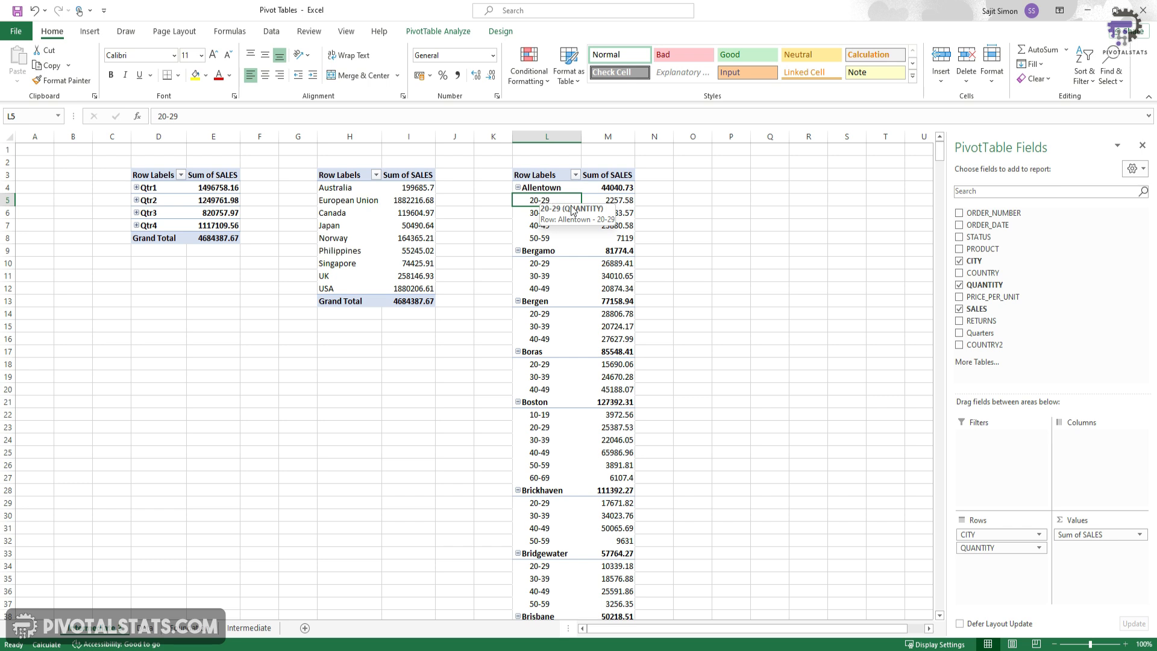
pyautogui.click(549, 414)
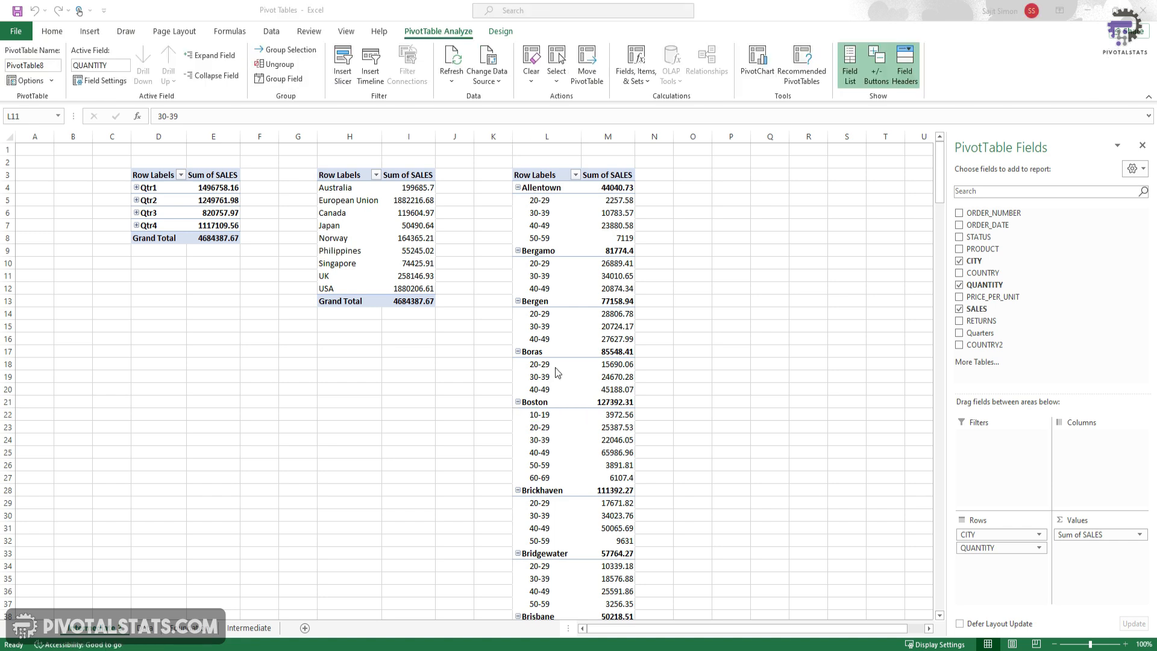
# - Ungroup the QUANTITY ranges in the city PivotTable
pyautogui.click(544, 280)
pyautogui.rightClick(545, 280)
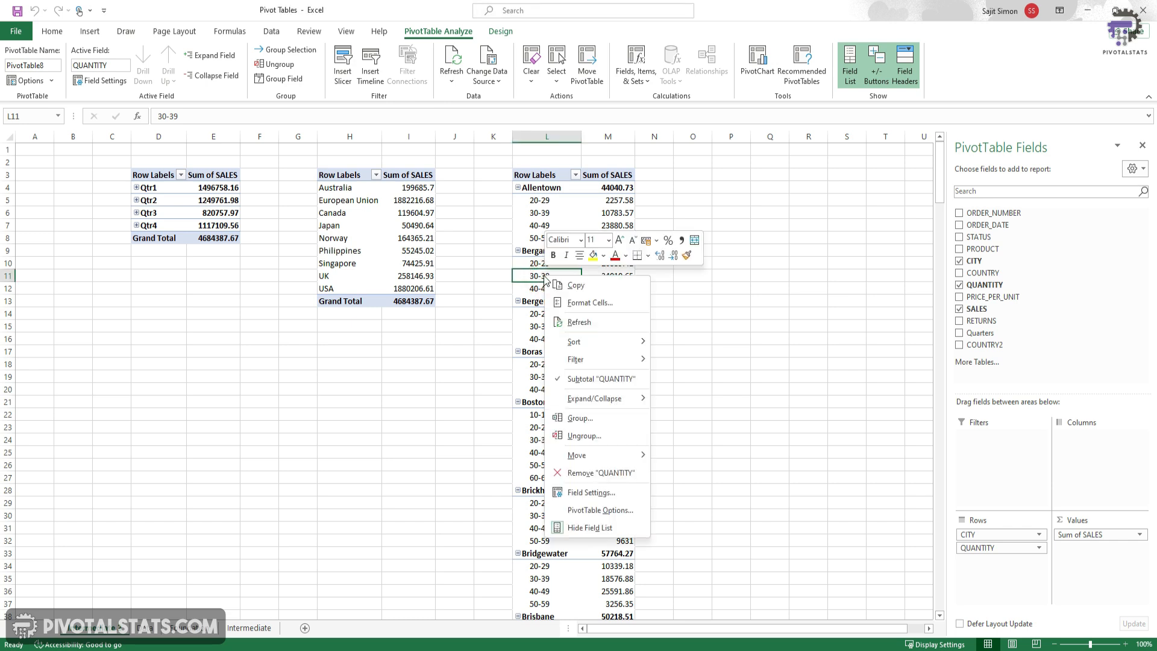
pyautogui.click(597, 437)
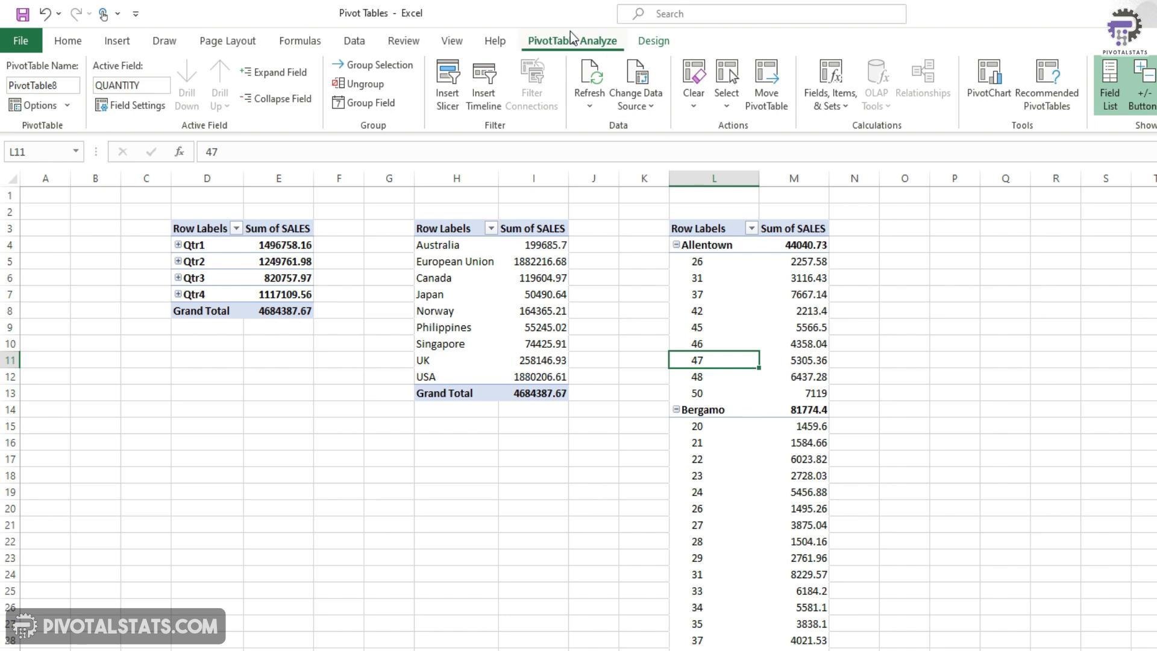
pyautogui.click(571, 41)
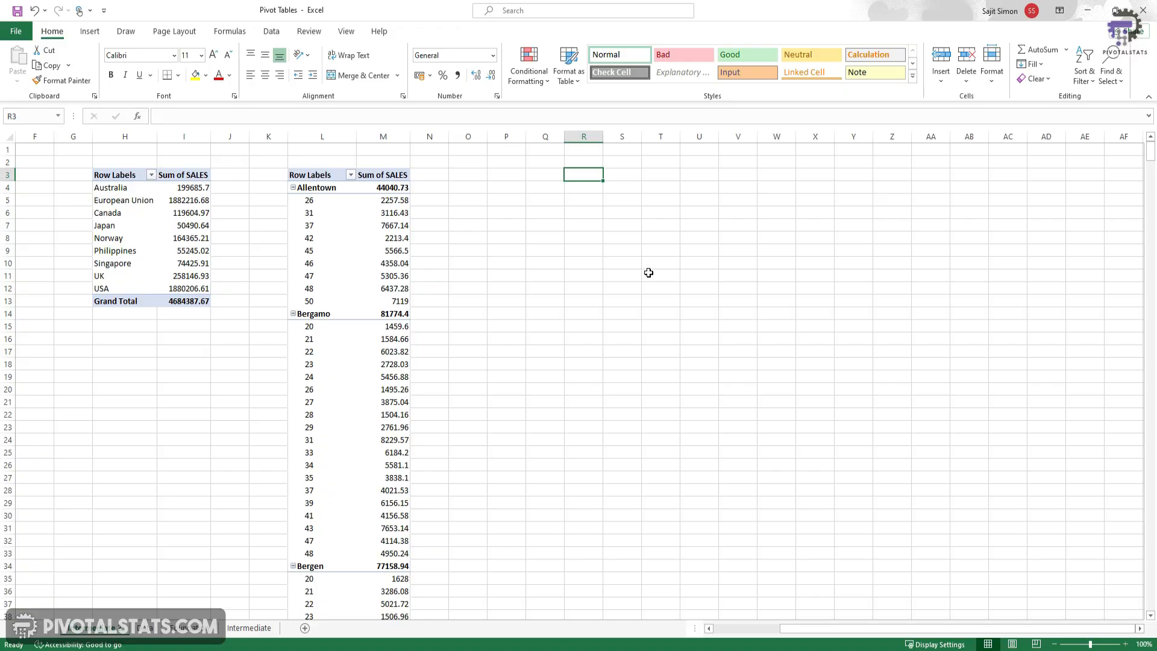
# - Insert STATUS and COUNTRY slicers for the city PivotTable and place them side by side next to it
pyautogui.click(338, 215)
pyautogui.click(438, 34)
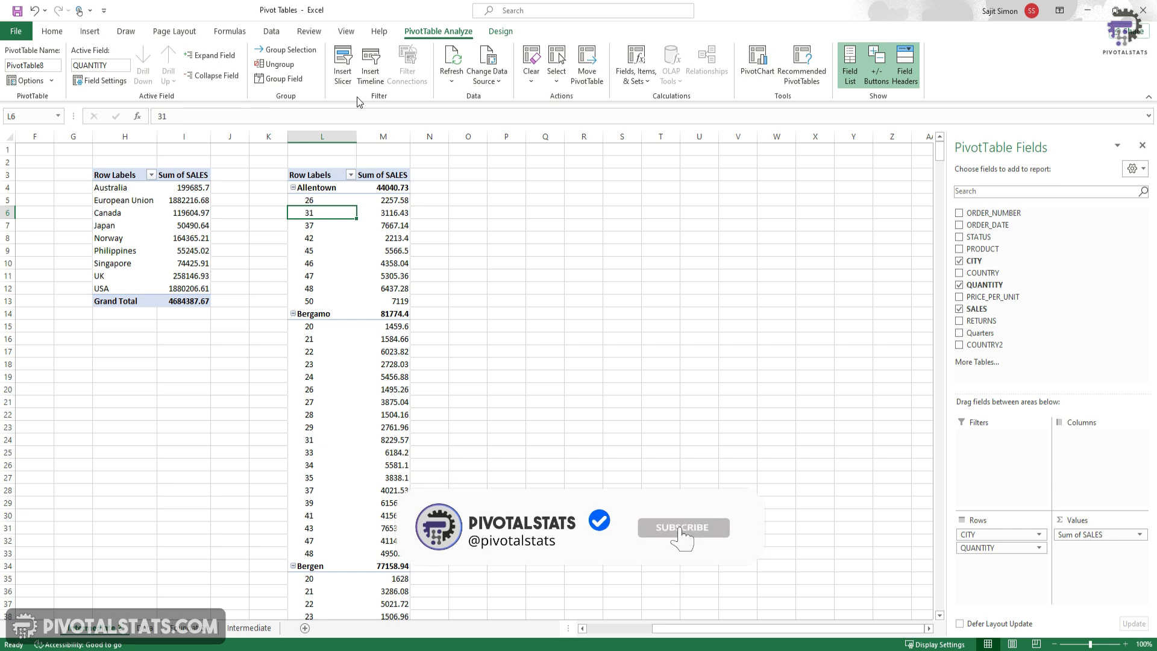
pyautogui.click(383, 226)
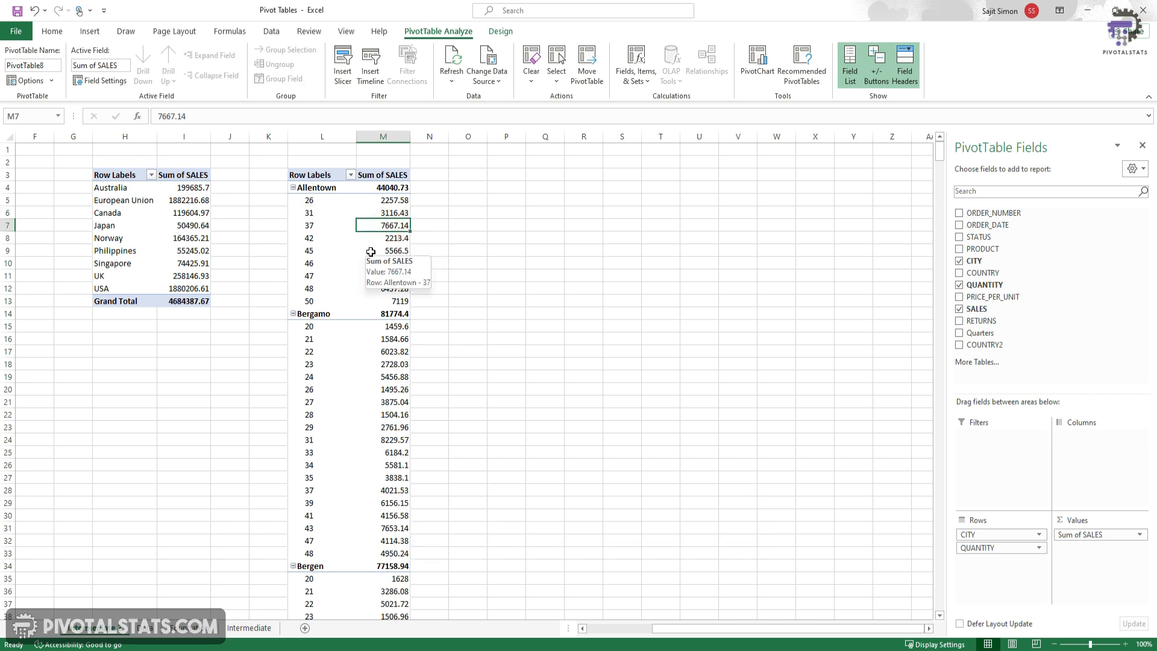
pyautogui.click(344, 76)
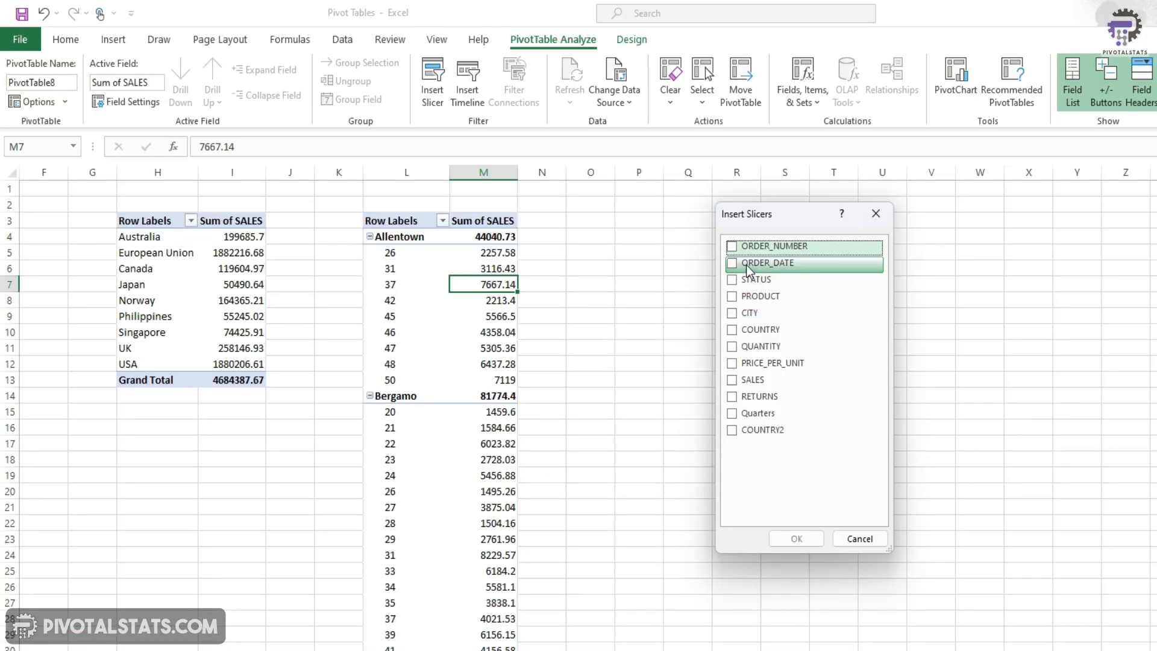
pyautogui.click(731, 331)
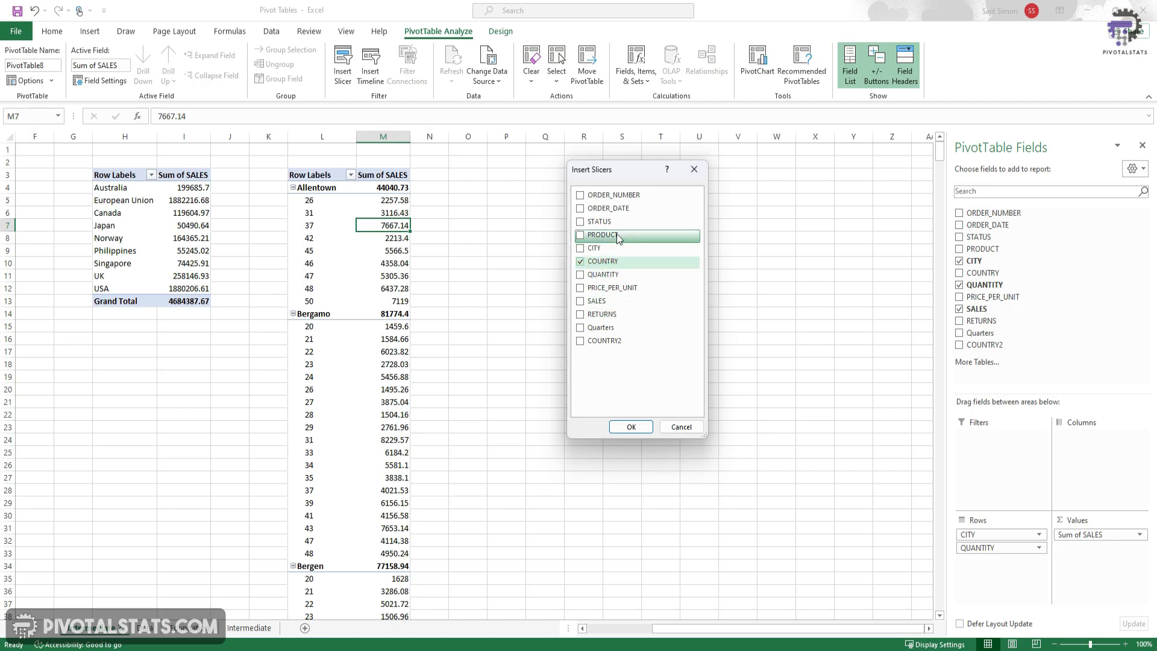
pyautogui.click(732, 279)
pyautogui.click(631, 427)
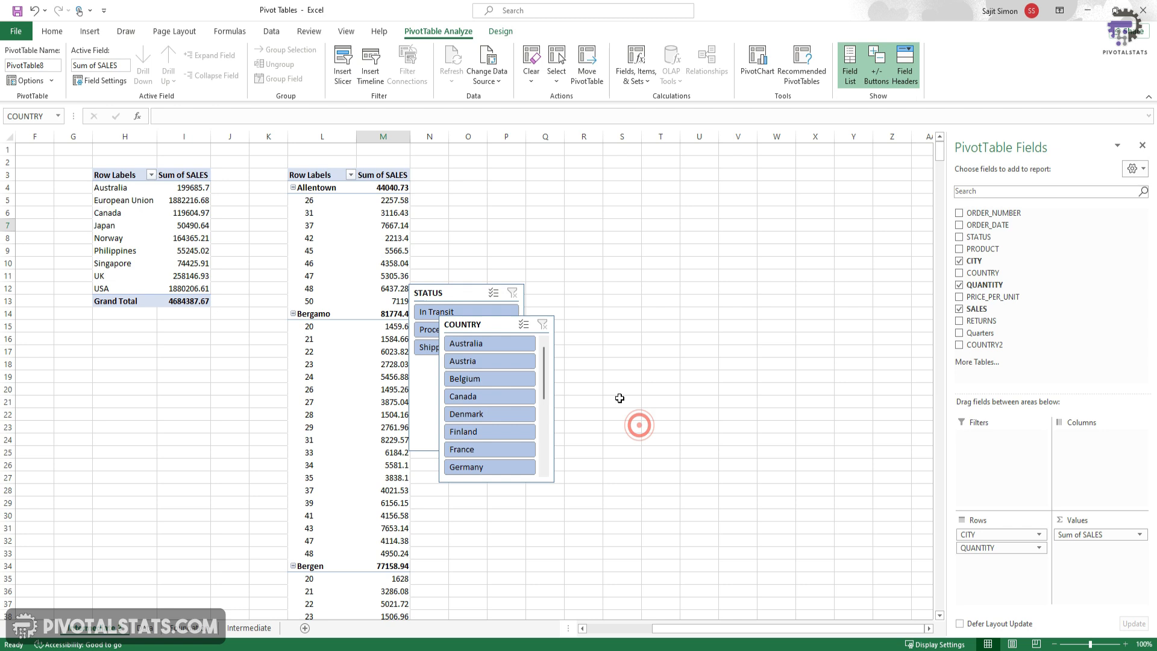
pyautogui.moveTo(498, 326); pyautogui.dragTo(599, 187)
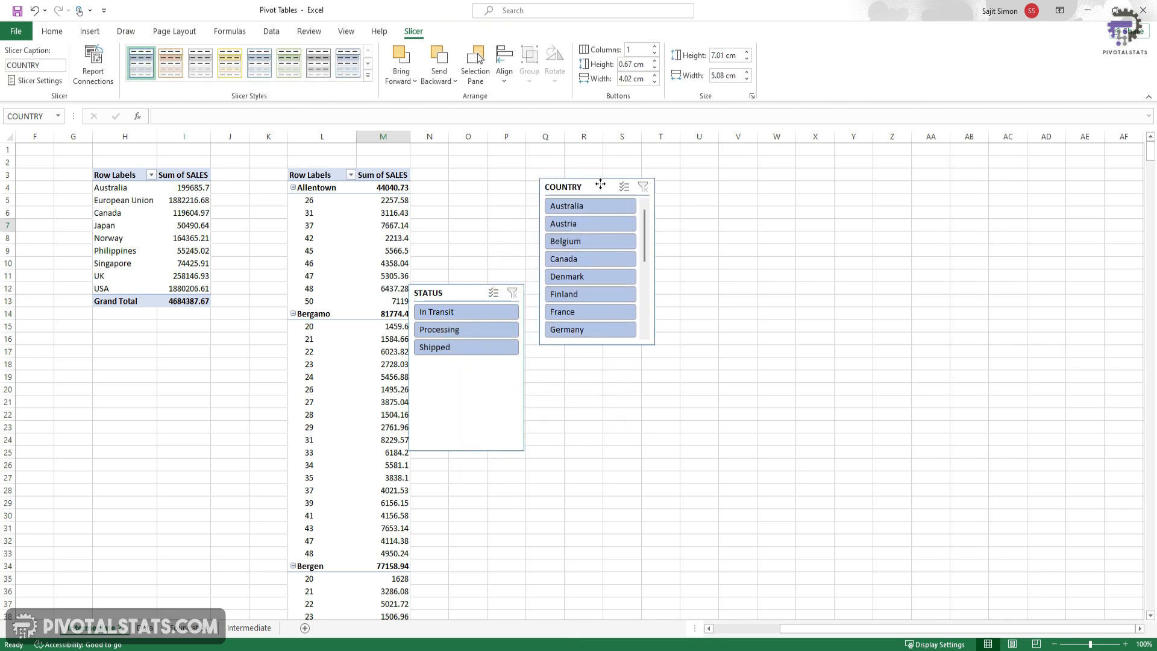
pyautogui.moveTo(470, 293); pyautogui.dragTo(482, 190)
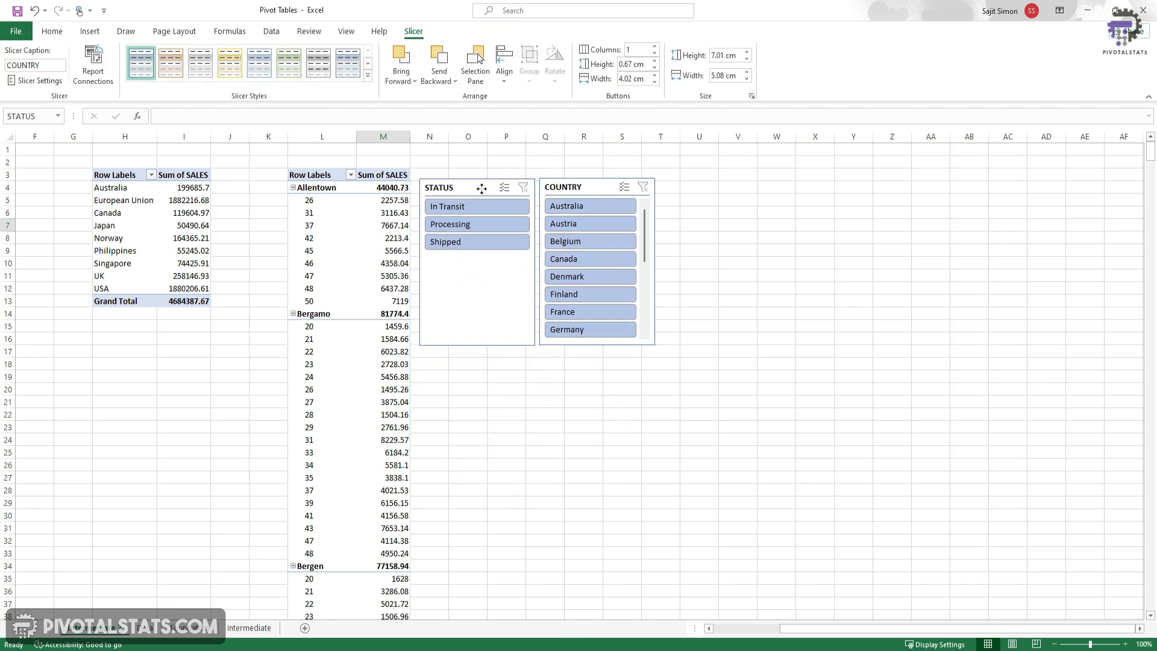
# - Try filtering the city PivotTable with the slicers, using countries such as Canada and Austria, and clear each filter
pyautogui.click(592, 208)
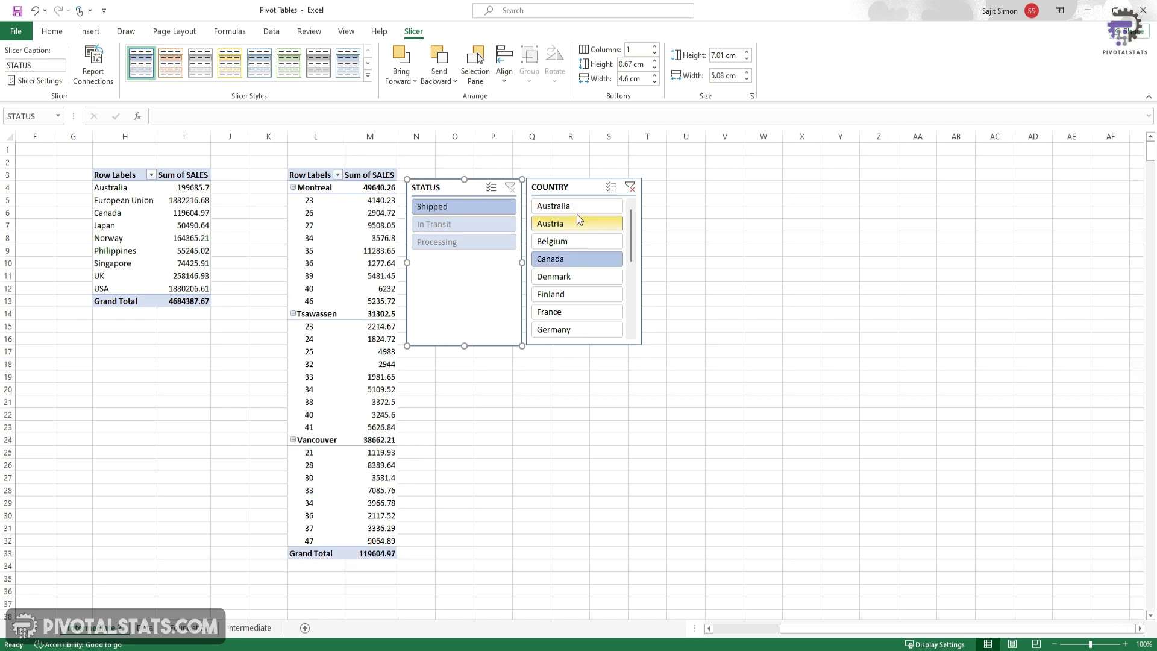
pyautogui.click(630, 188)
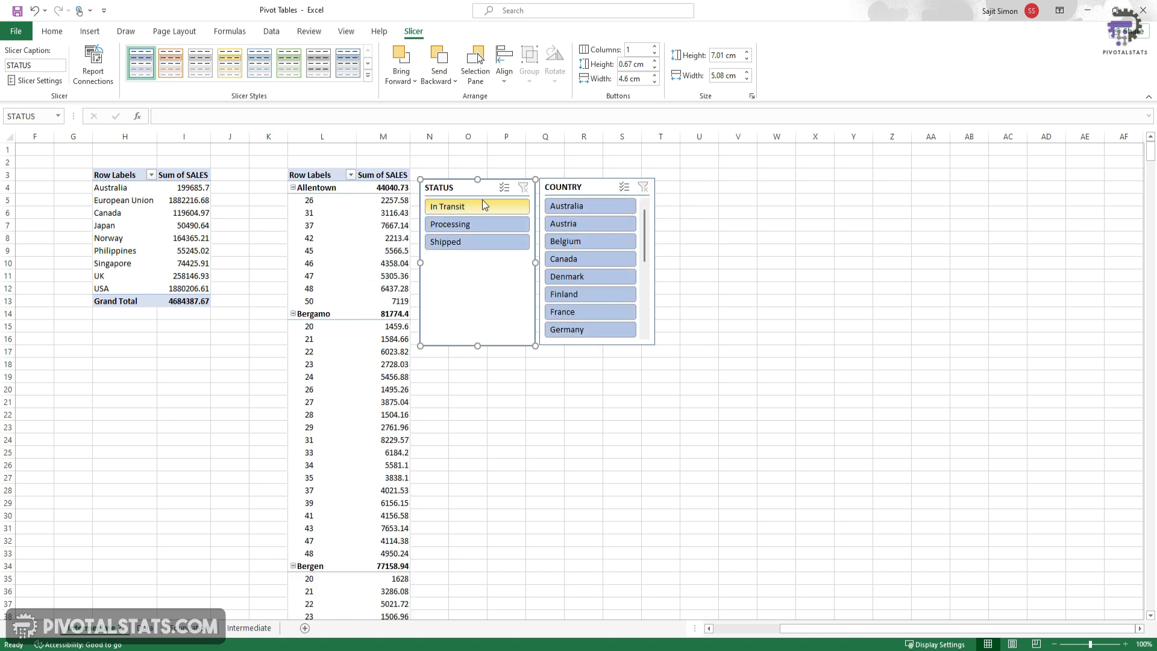
pyautogui.click(479, 208)
pyautogui.click(480, 218)
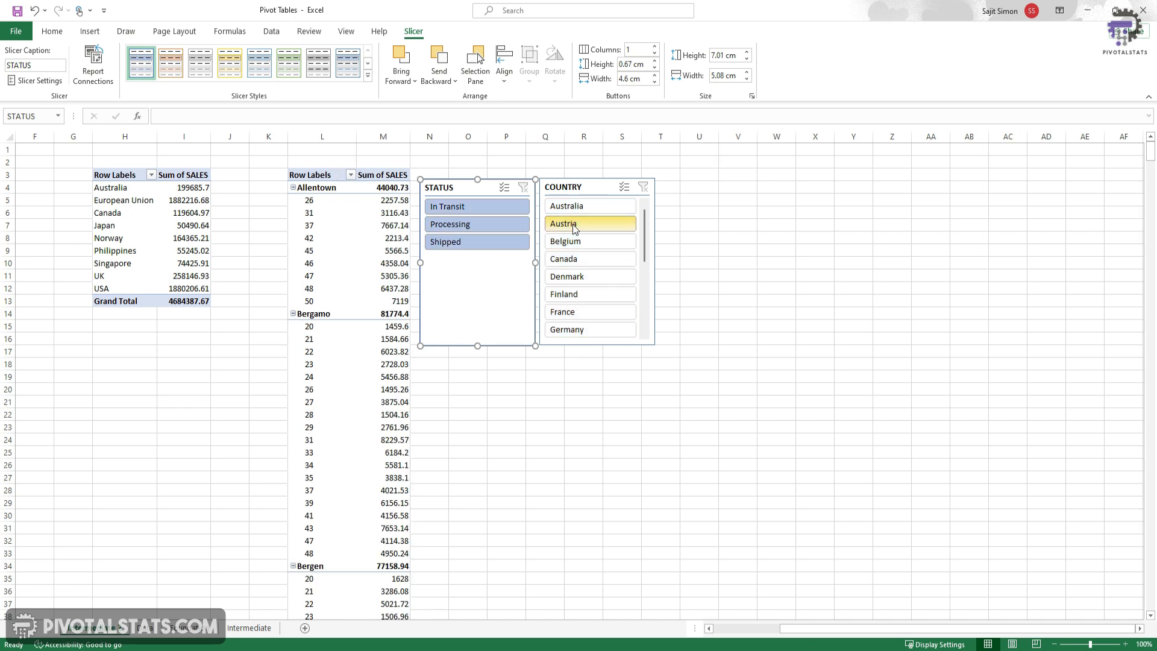
pyautogui.click(576, 225)
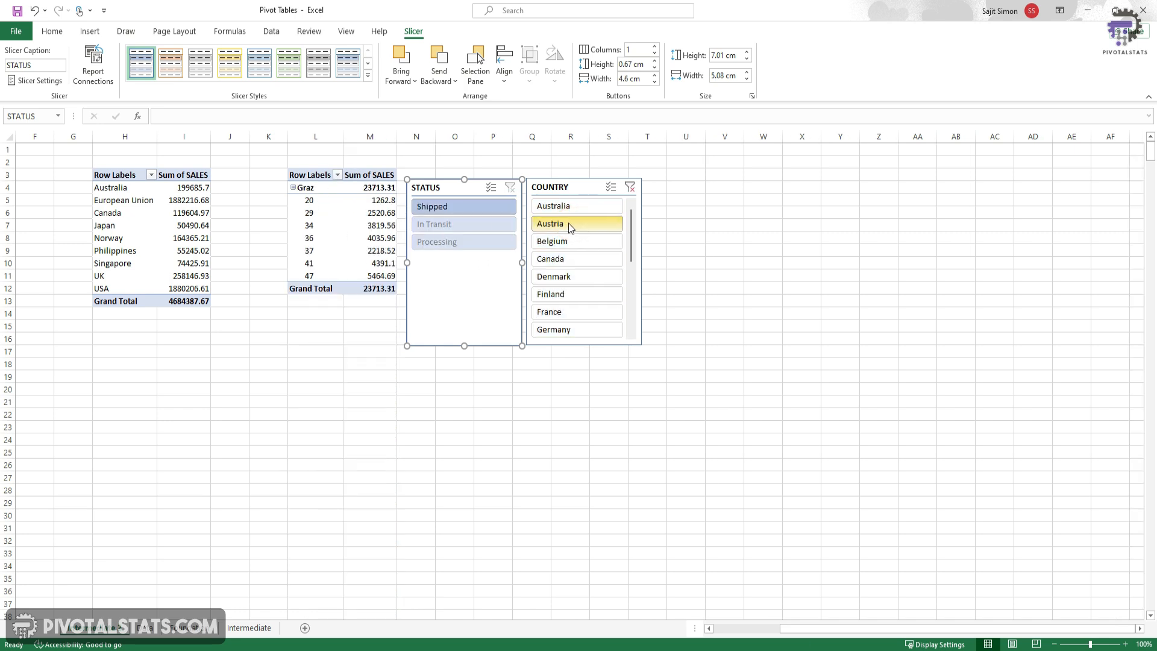
pyautogui.click(630, 188)
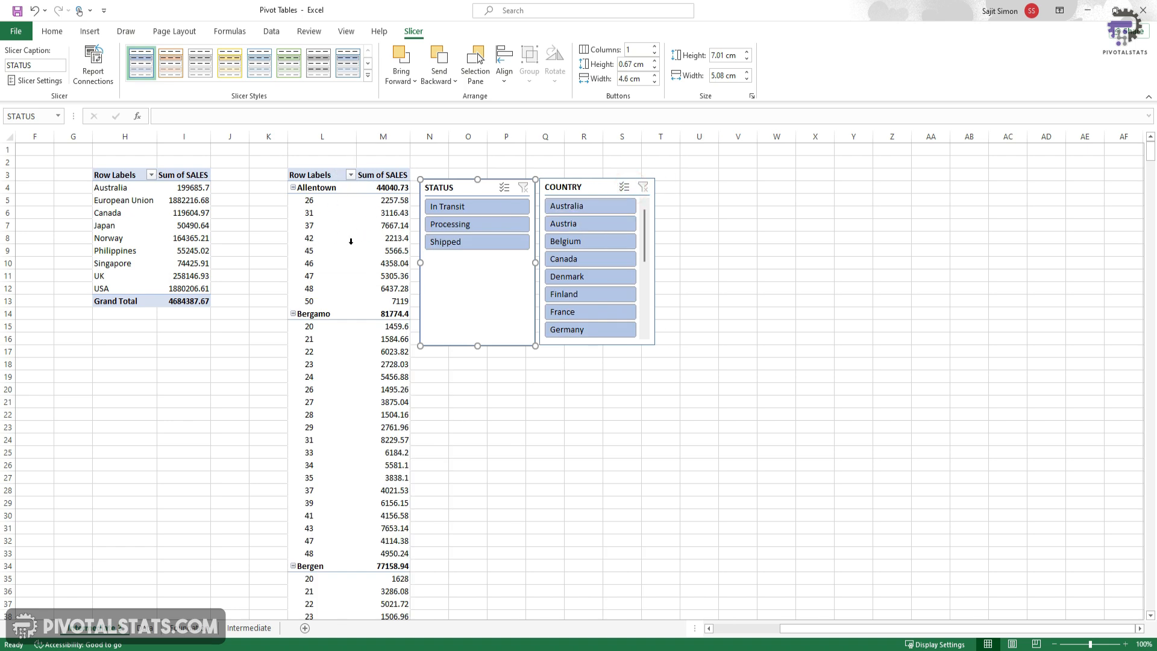
# - Review which PivotTables the COUNTRY slicer can connect to in its report connections, then close them without changes
pyautogui.click(587, 186)
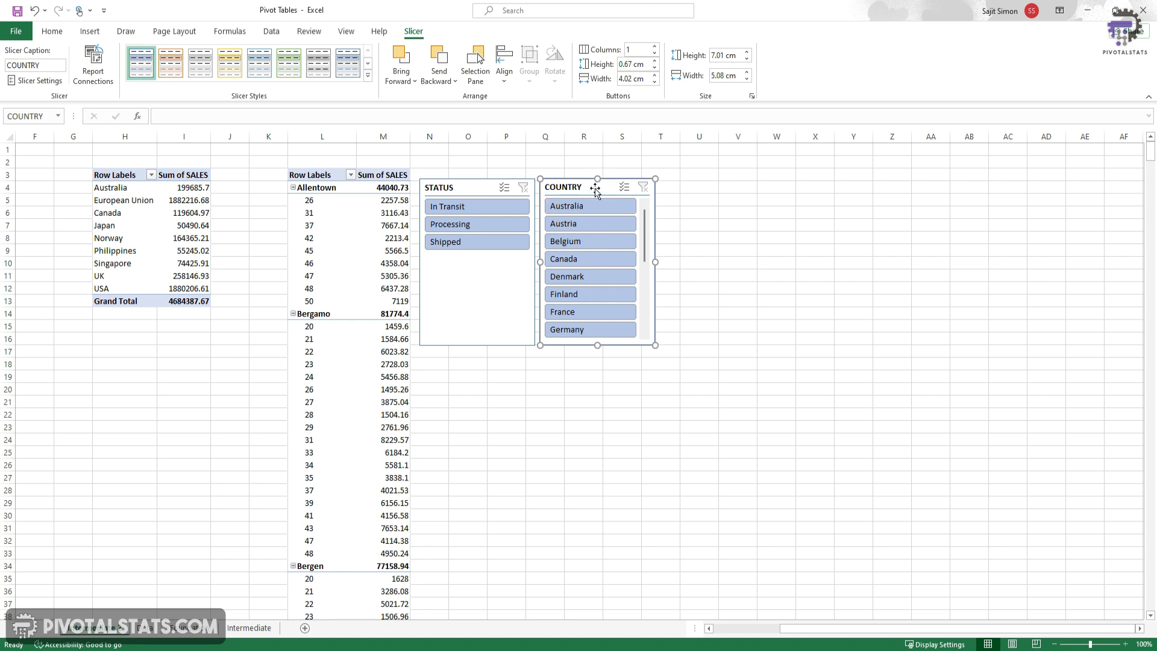
pyautogui.click(380, 300)
pyautogui.click(466, 35)
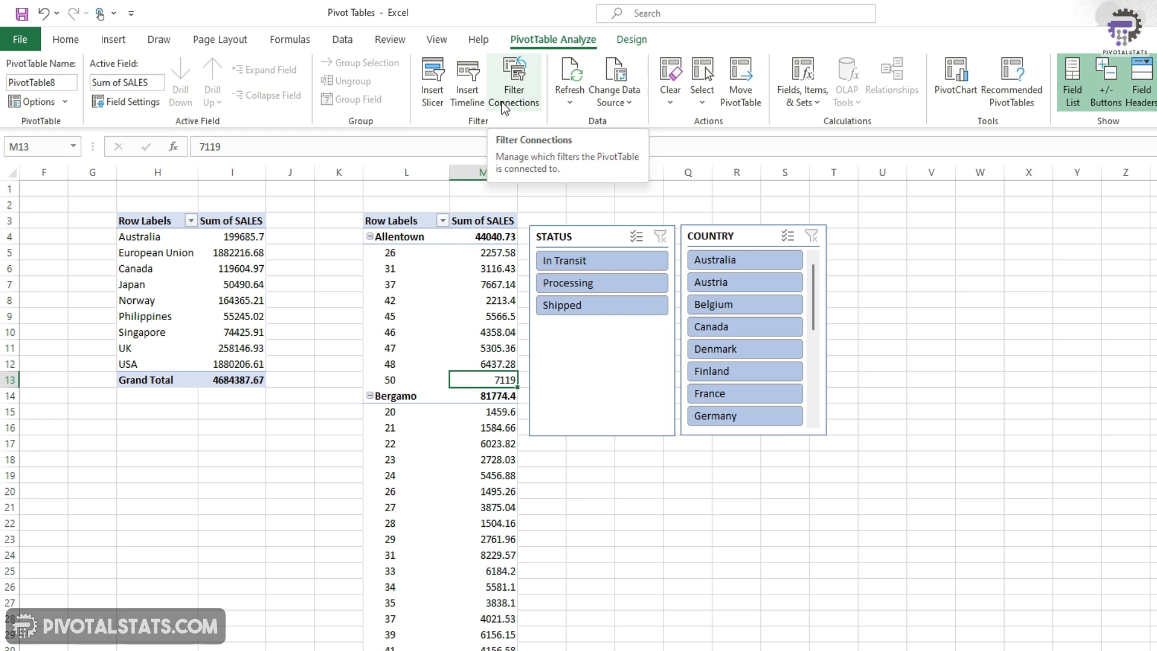
pyautogui.click(734, 234)
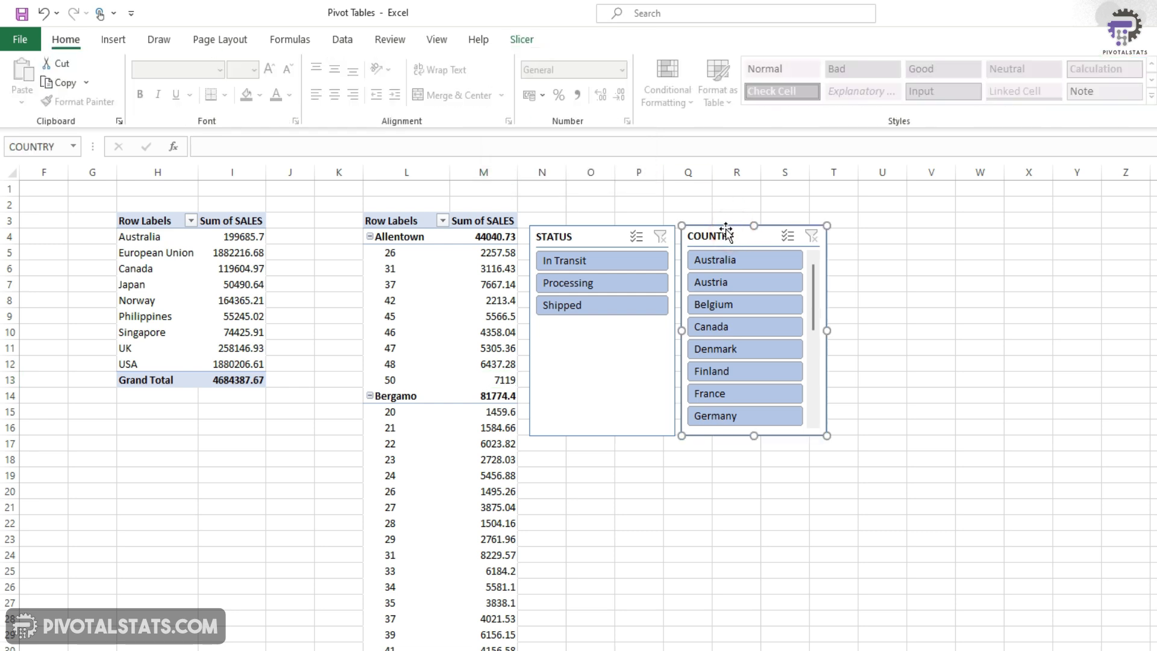
pyautogui.click(522, 39)
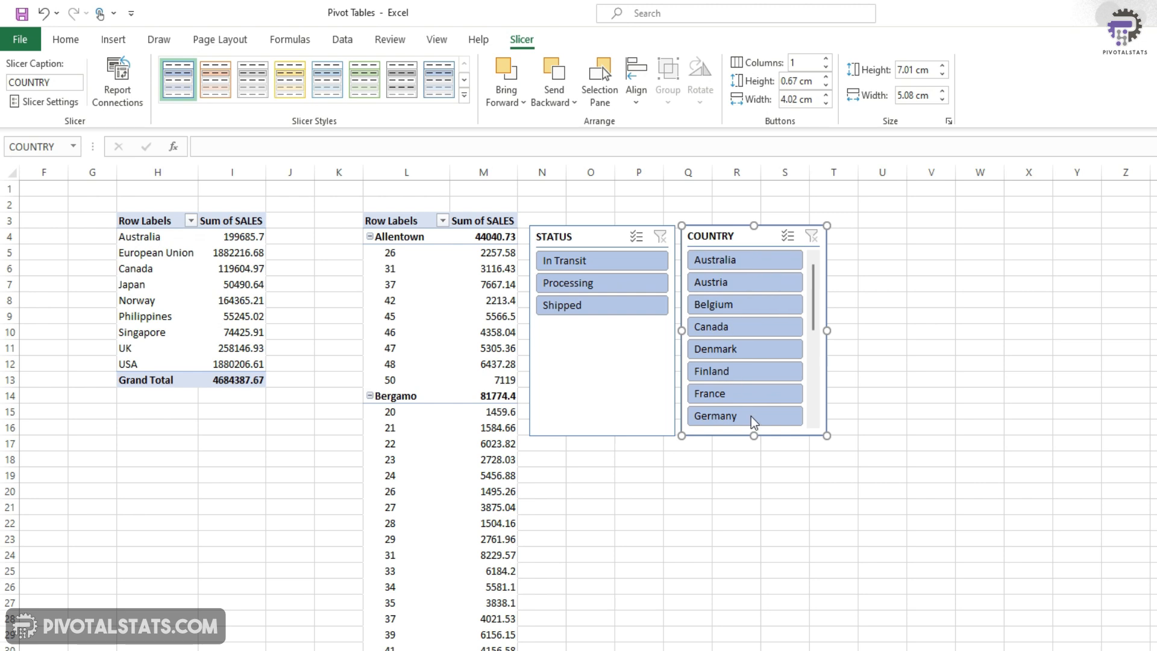
pyautogui.click(118, 92)
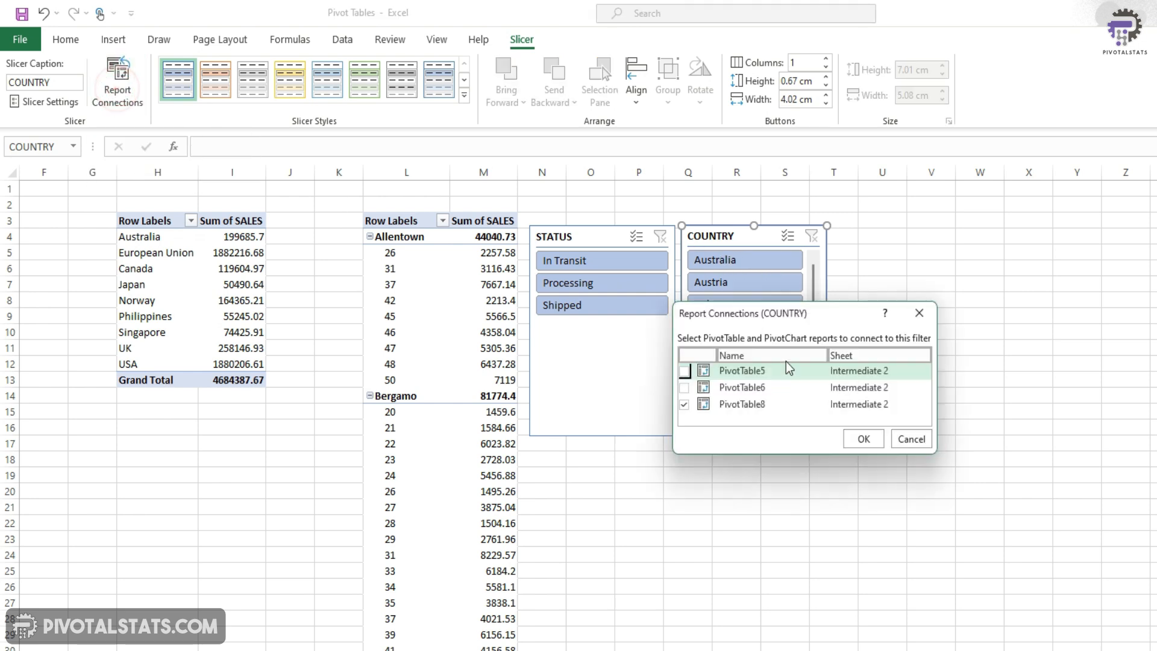
pyautogui.moveTo(798, 318); pyautogui.dragTo(986, 327)
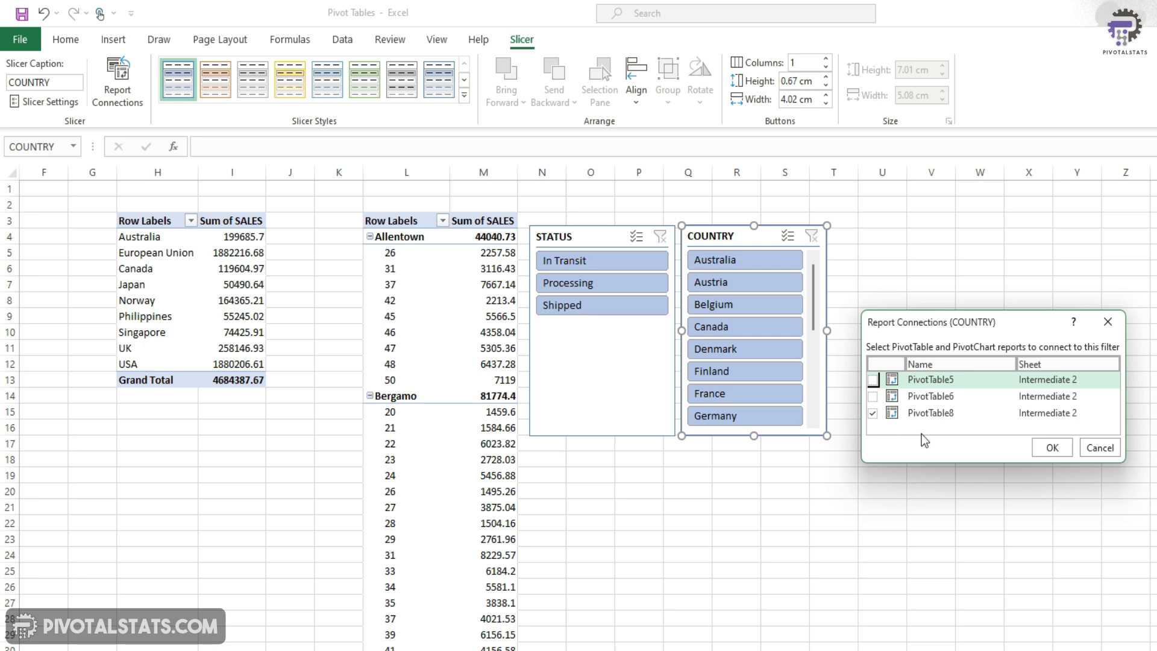
pyautogui.click(418, 313)
pyautogui.click(1106, 450)
# - Check the PivotTable name of the city and quantity PivotTable
pyautogui.click(422, 344)
pyautogui.click(486, 332)
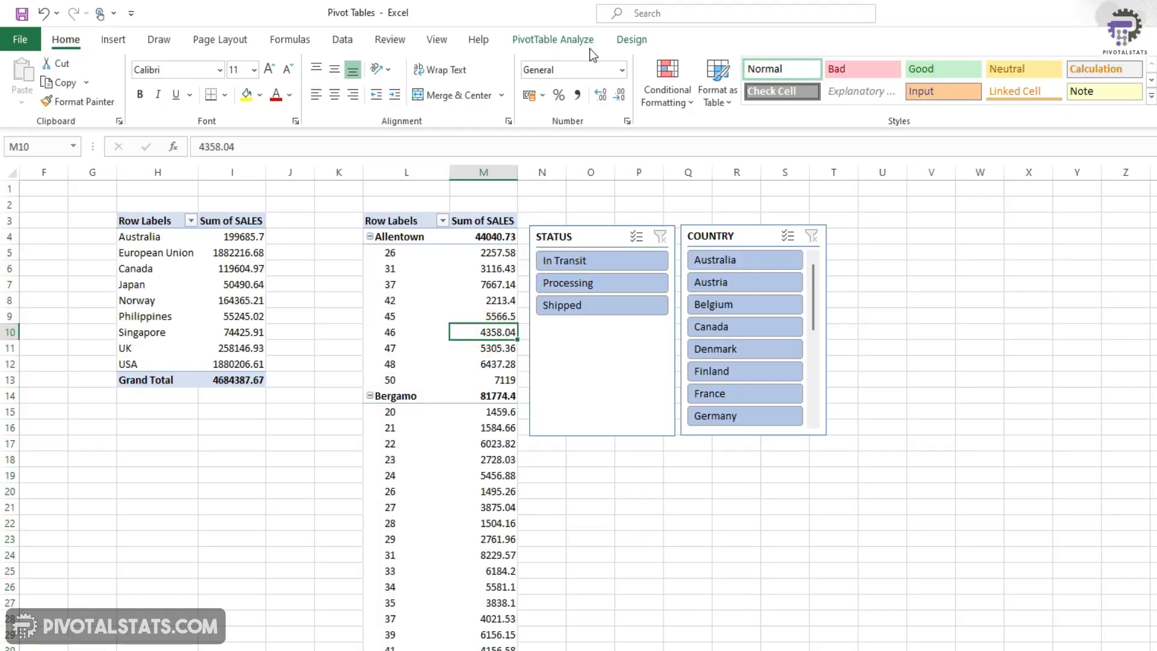
pyautogui.click(553, 39)
pyautogui.click(70, 82)
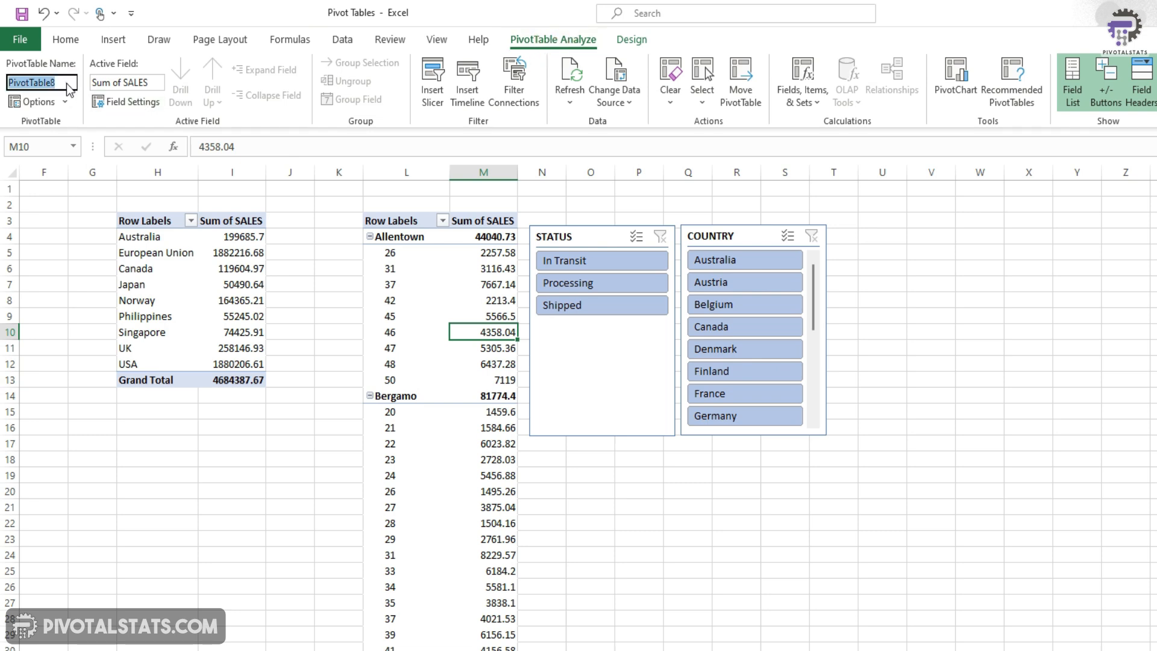
# - Connect the COUNTRY slicer to PivotTable5 and PivotTable6 in addition to PivotTable8
pyautogui.click(762, 236)
pyautogui.click(522, 39)
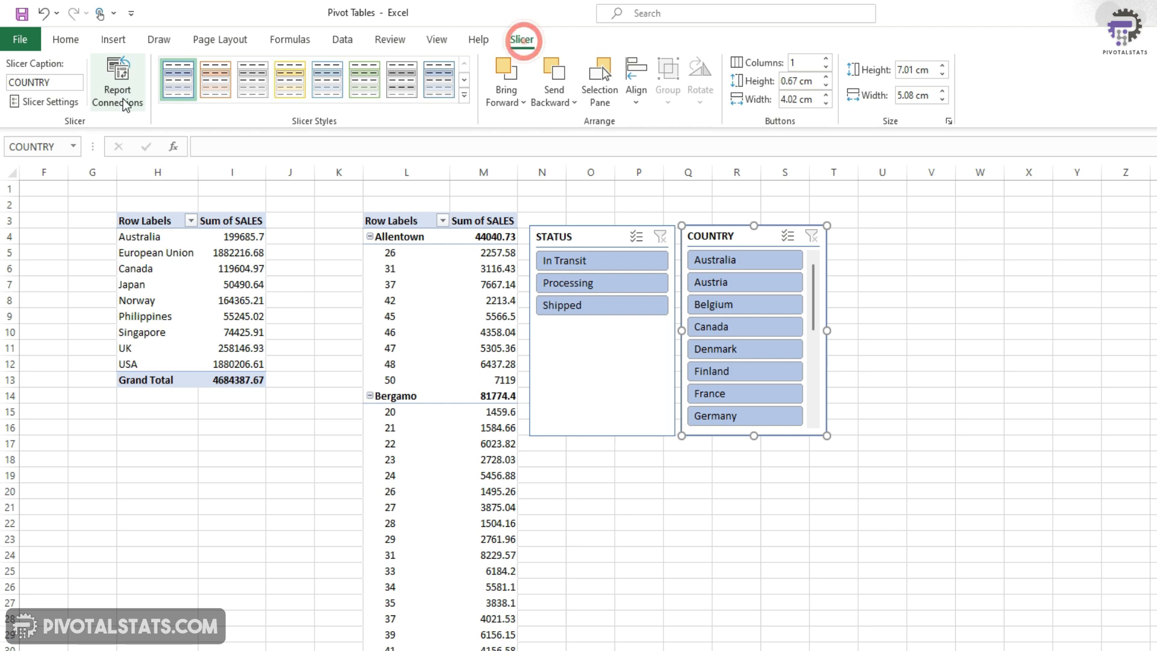
pyautogui.click(118, 85)
pyautogui.click(873, 396)
pyautogui.click(873, 380)
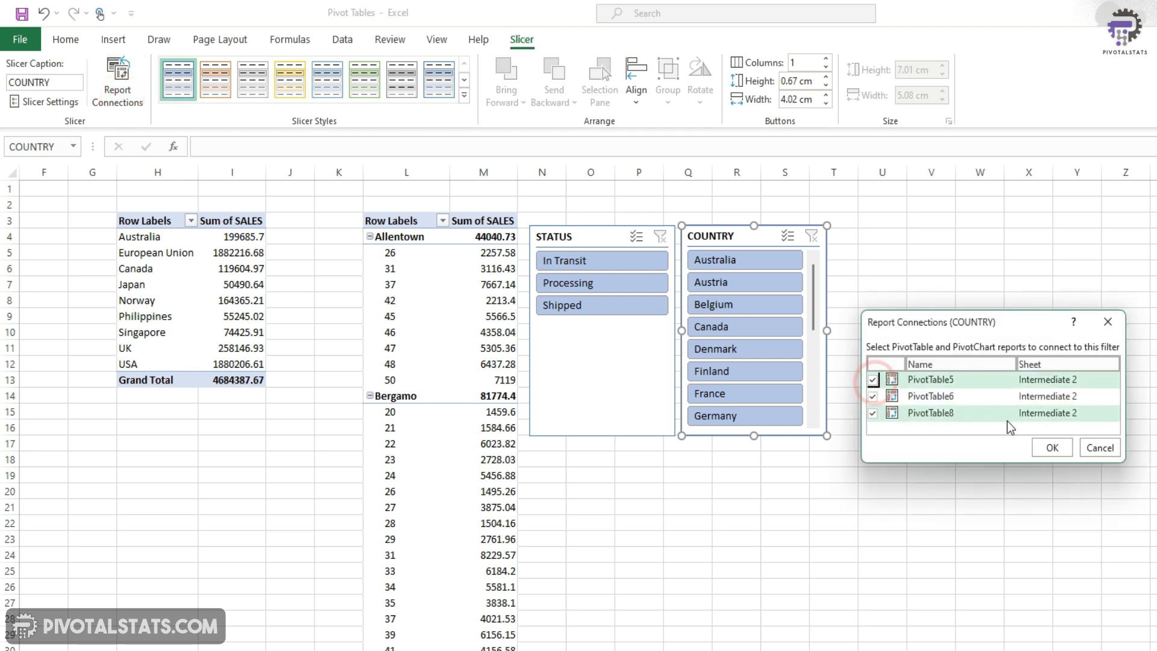
pyautogui.click(1053, 448)
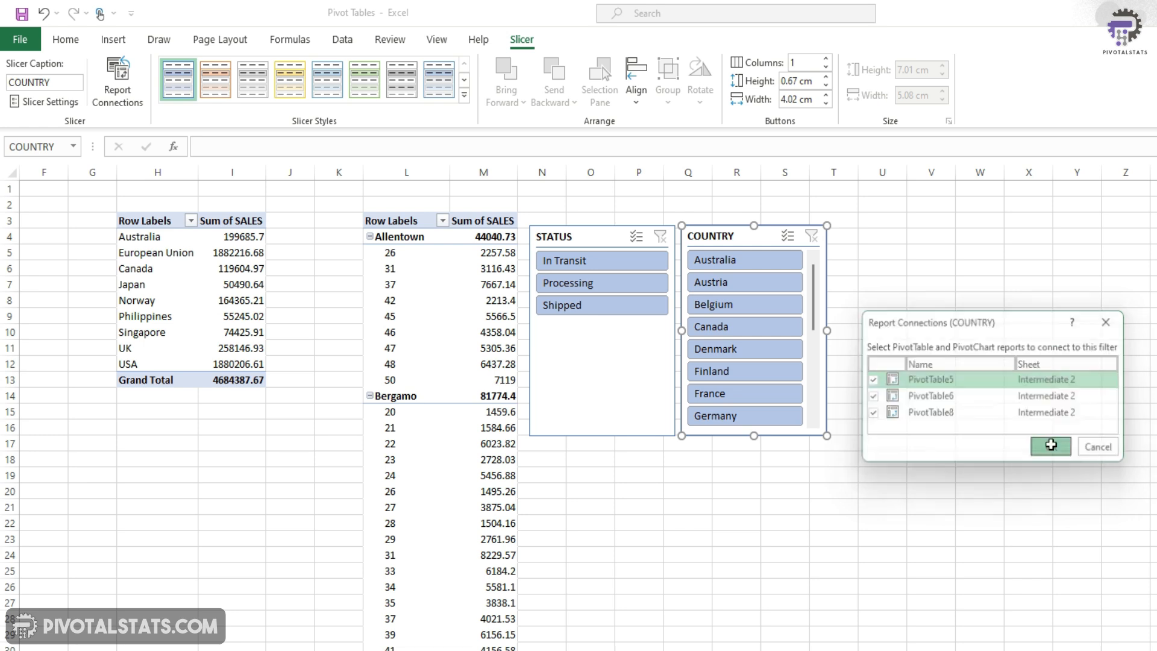
# - Check the PivotTable names of the grouped country PivotTable and the quarterly PivotTable
pyautogui.hscroll(-3, 579, 410)
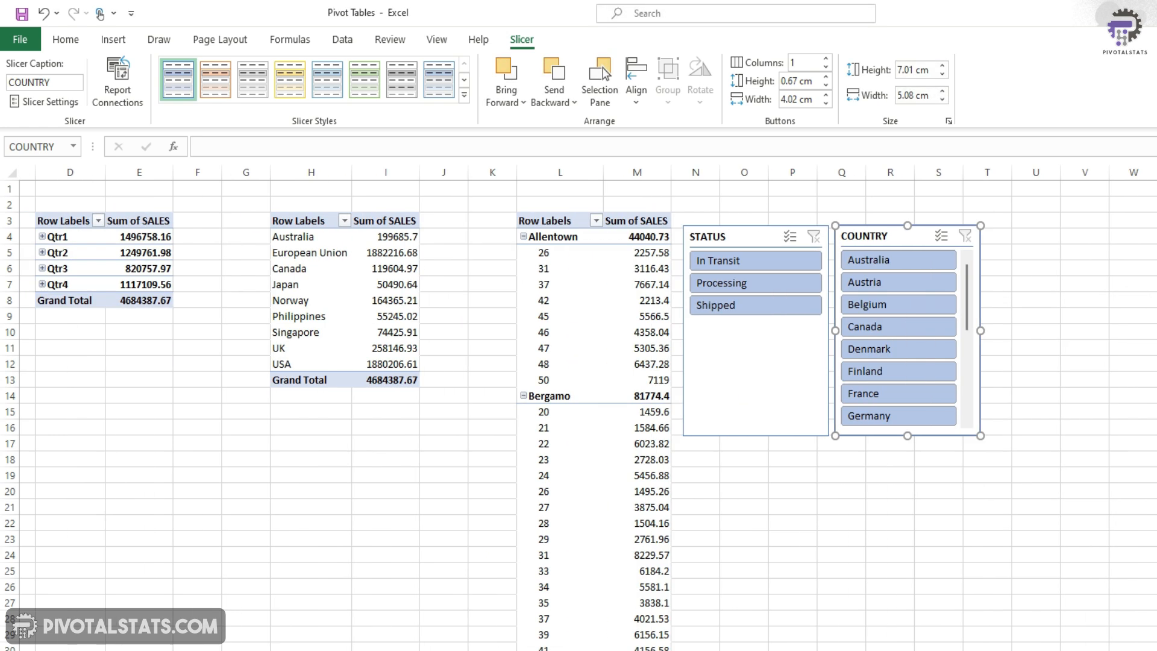
pyautogui.click(545, 341)
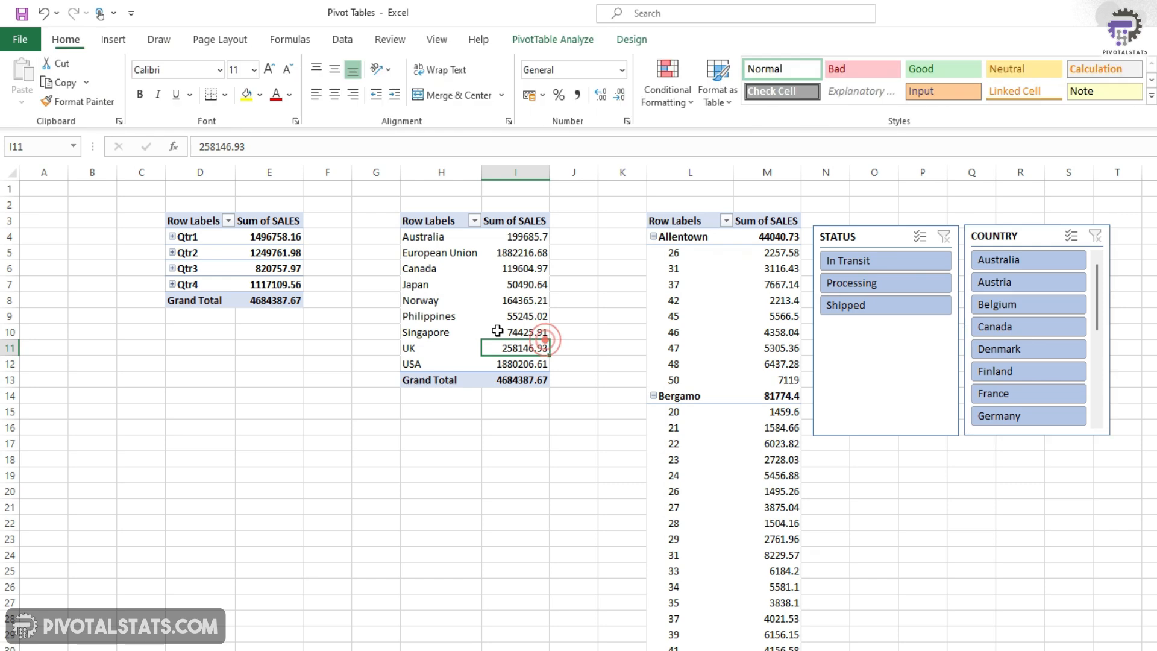
pyautogui.click(565, 39)
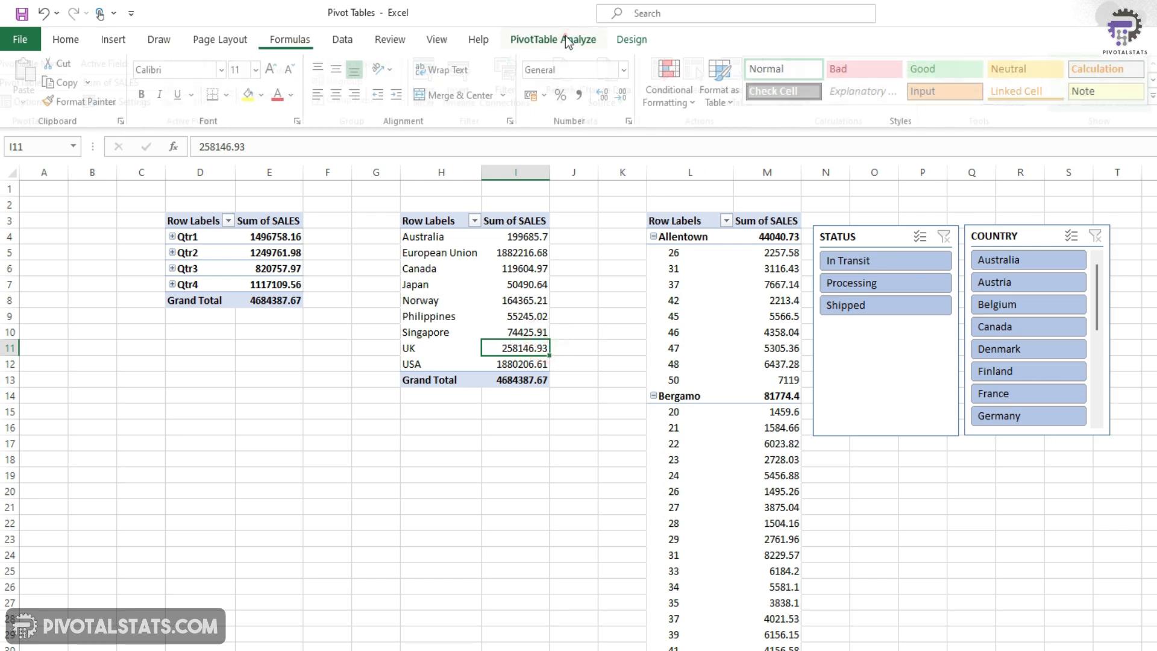
pyautogui.click(204, 269)
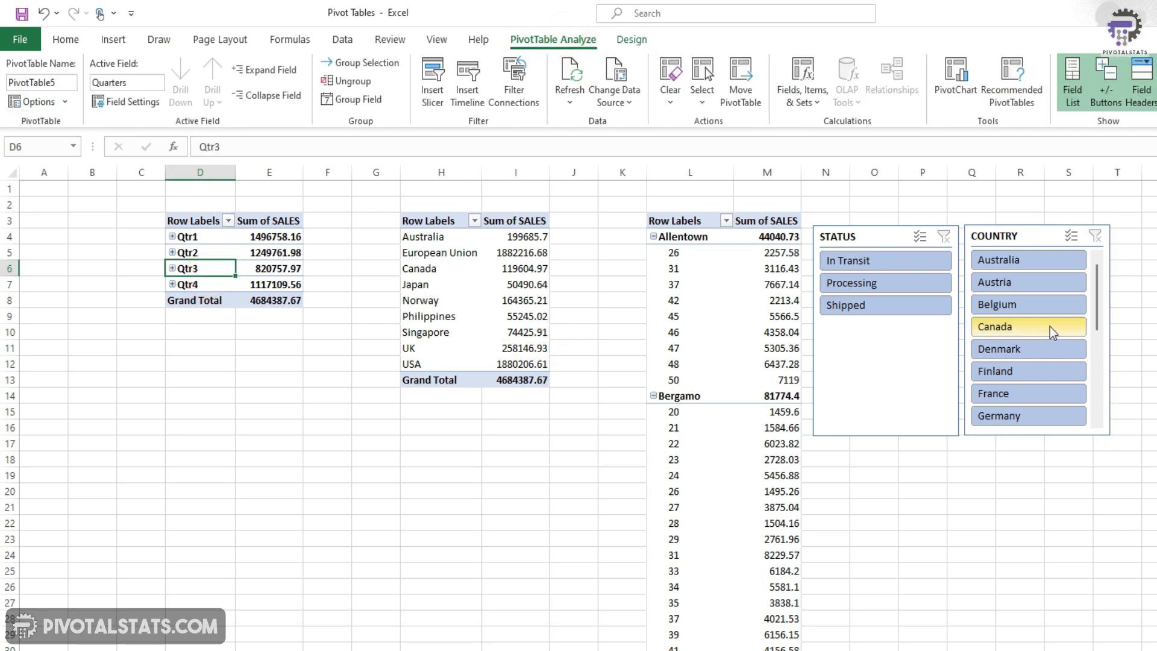
# - Try filtering the three PivotTables by Australia and by Belgium with the COUNTRY slicer, and clear the filter
pyautogui.click(1015, 259)
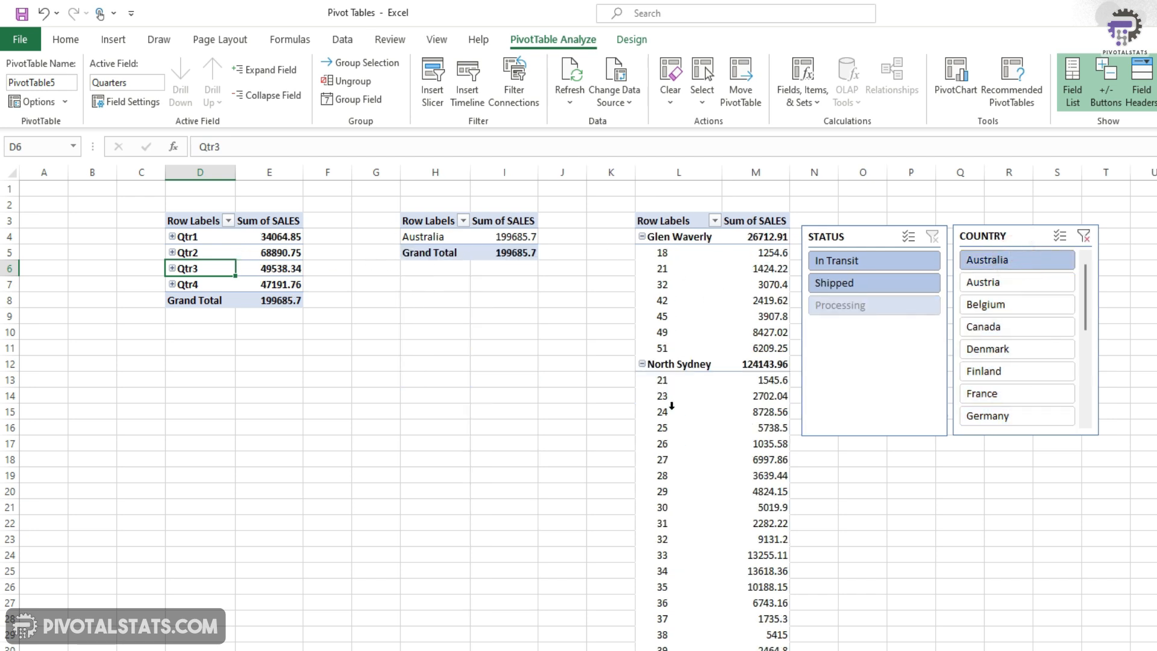
pyautogui.click(1018, 305)
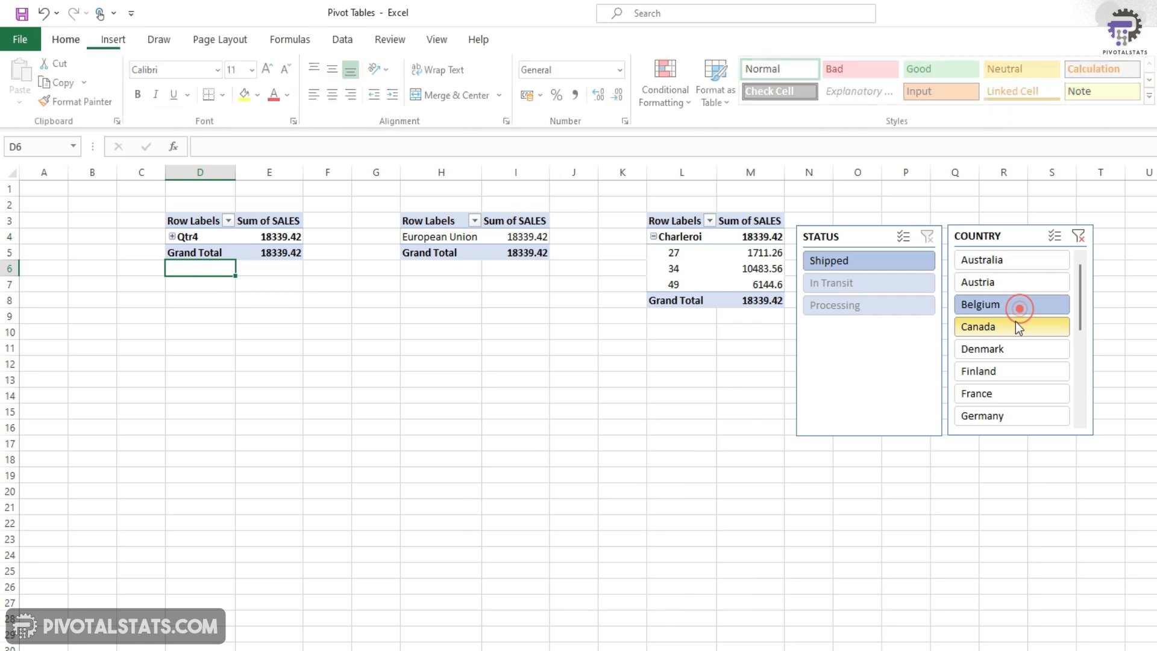
pyautogui.click(1077, 238)
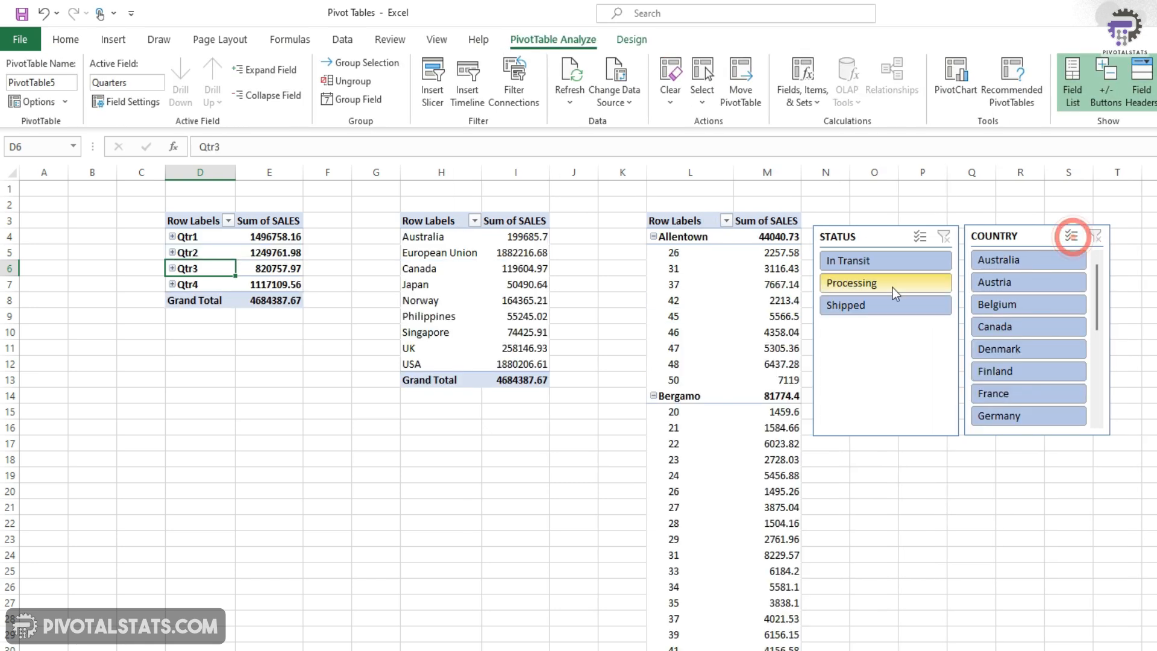
# - Try filtering by the In Transit and Processing statuses with the STATUS slicer, and clear the filter
pyautogui.click(852, 283)
pyautogui.click(874, 261)
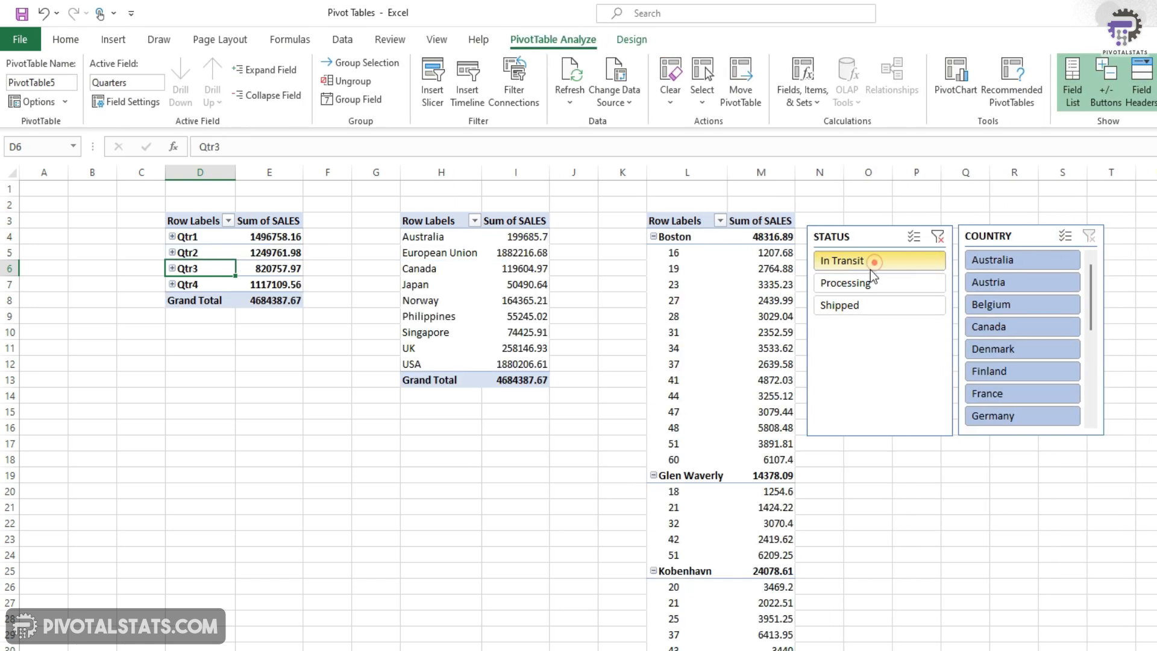
pyautogui.click(865, 302)
pyautogui.click(919, 266)
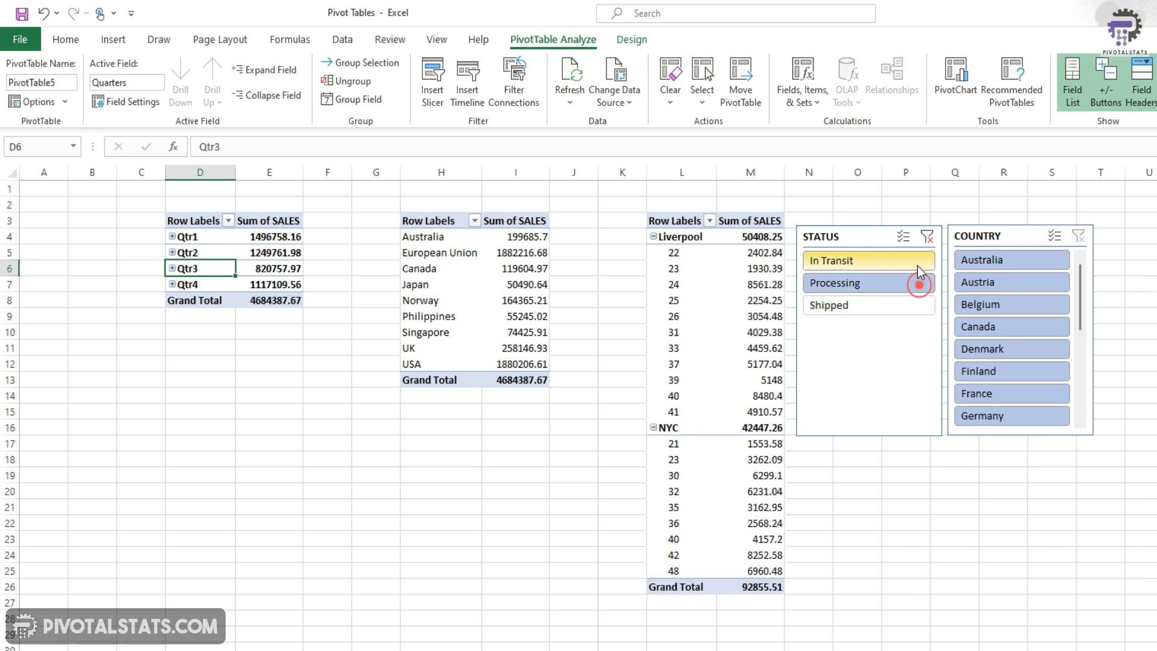
pyautogui.click(886, 238)
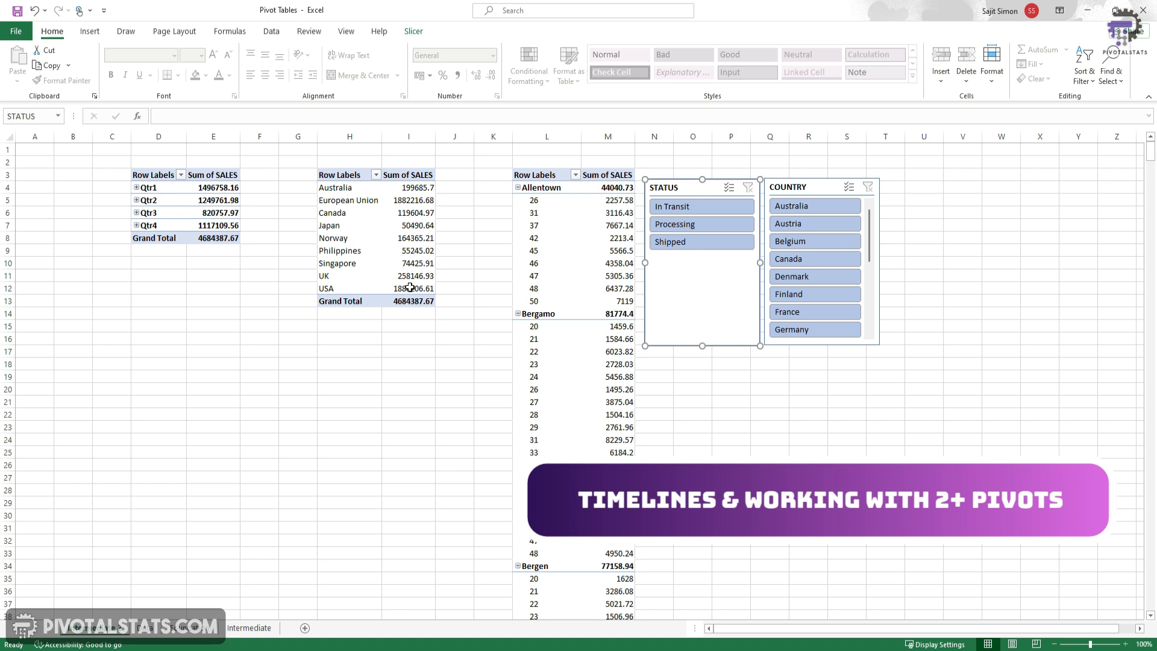
# - Insert an ORDER_DATE timeline for the quarterly sales PivotTable and place it below that PivotTable
pyautogui.click(227, 237)
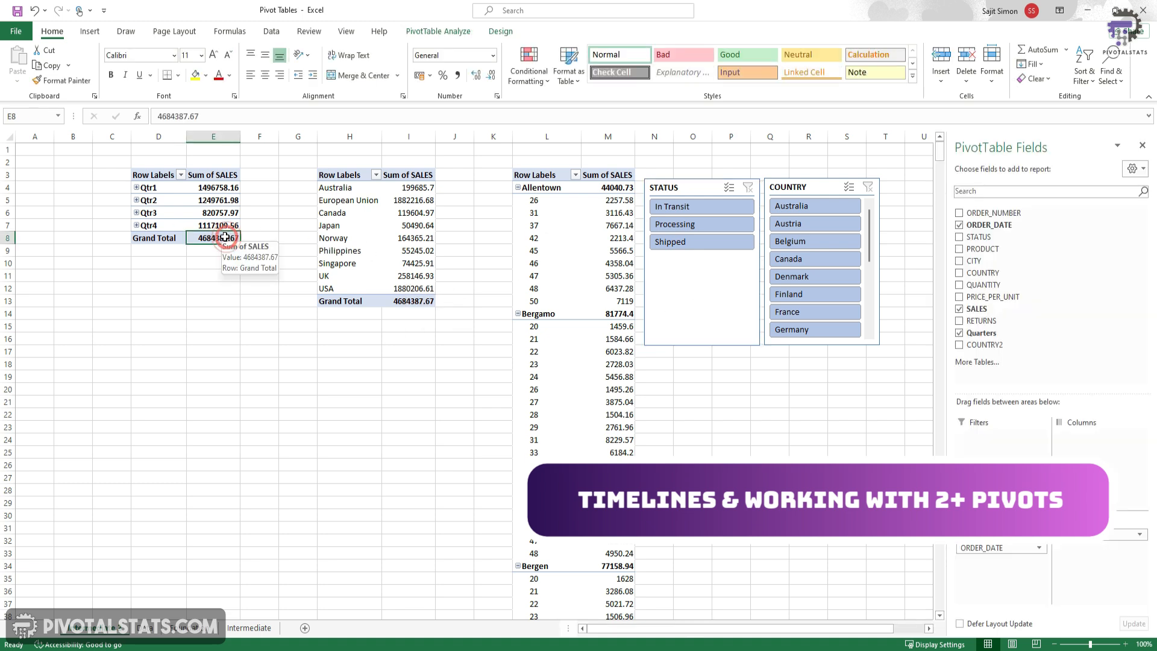
pyautogui.click(431, 34)
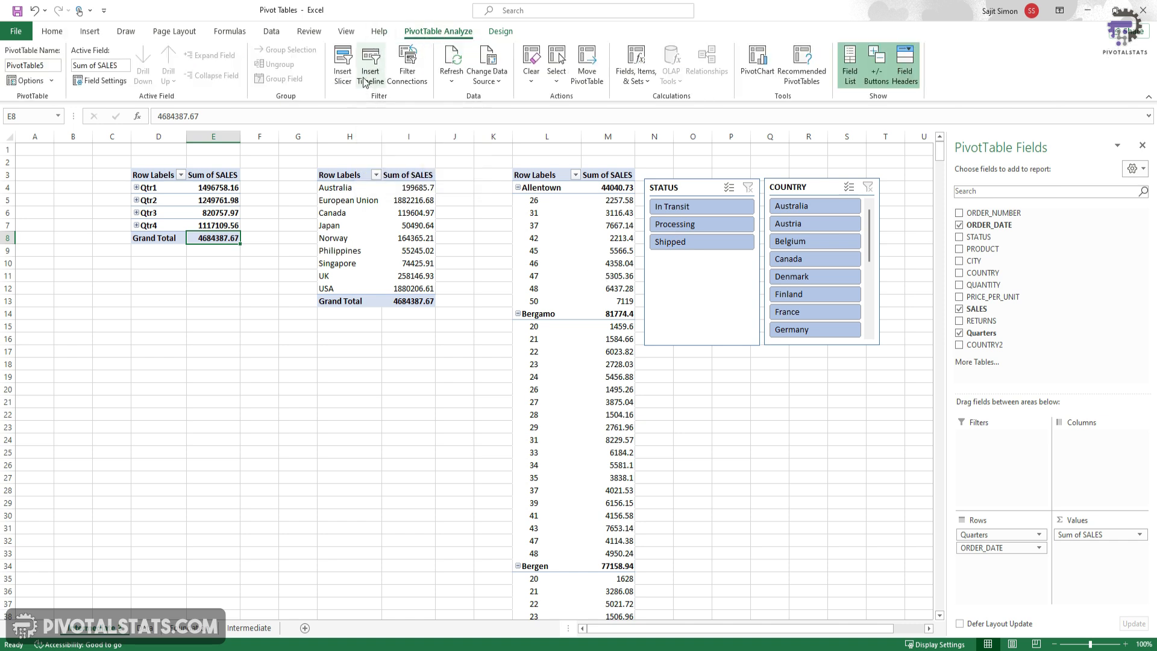
pyautogui.press('Up')
pyautogui.press('Up')
pyautogui.press('Up')
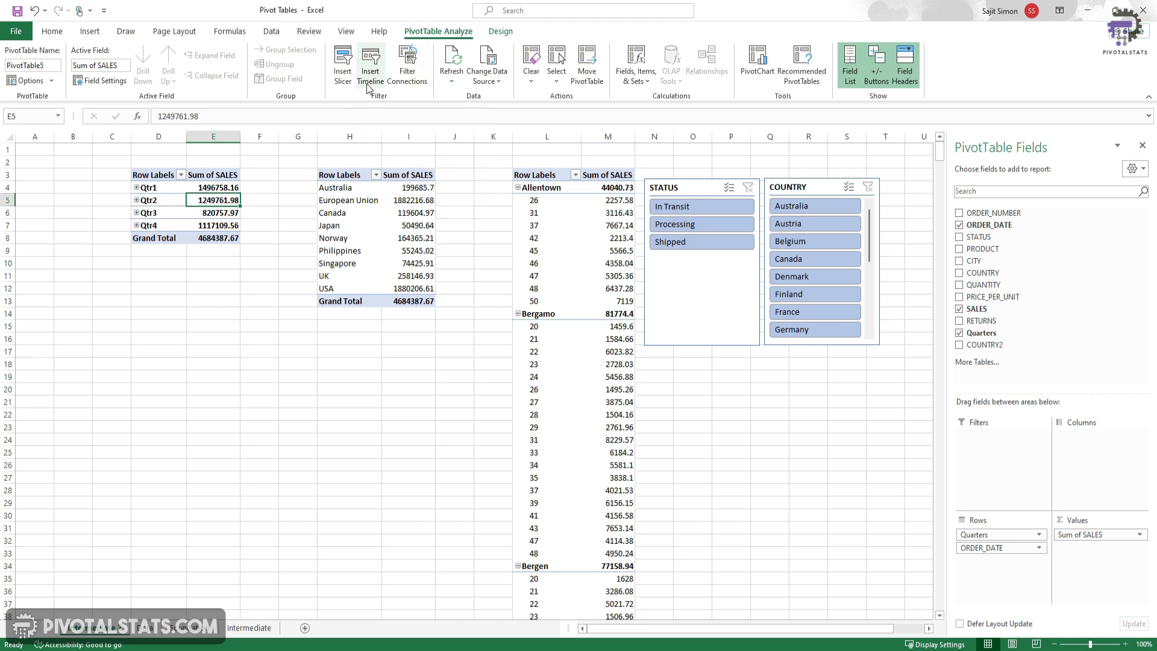
pyautogui.click(374, 71)
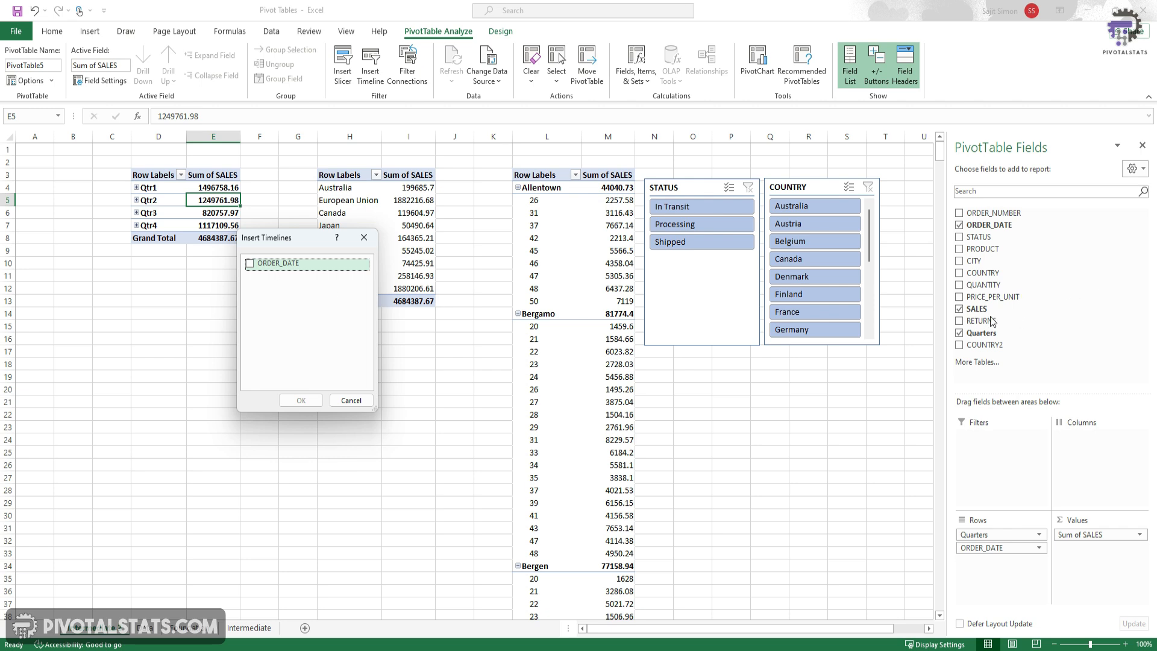
pyautogui.click(250, 264)
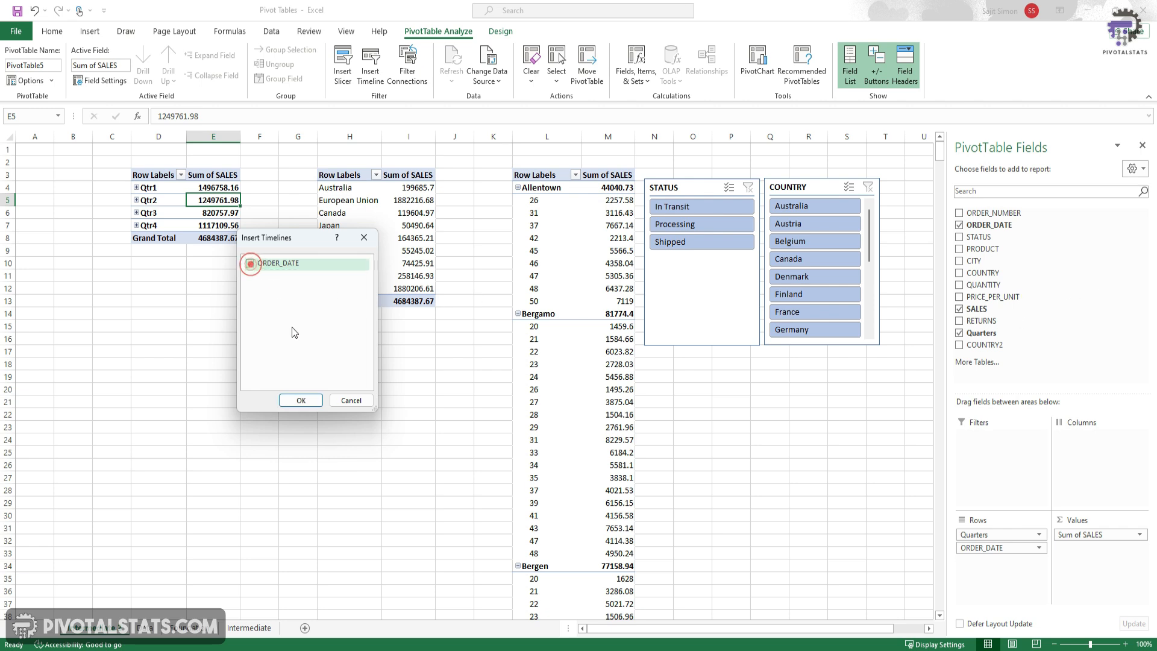
pyautogui.click(302, 401)
pyautogui.moveTo(472, 352); pyautogui.dragTo(218, 335)
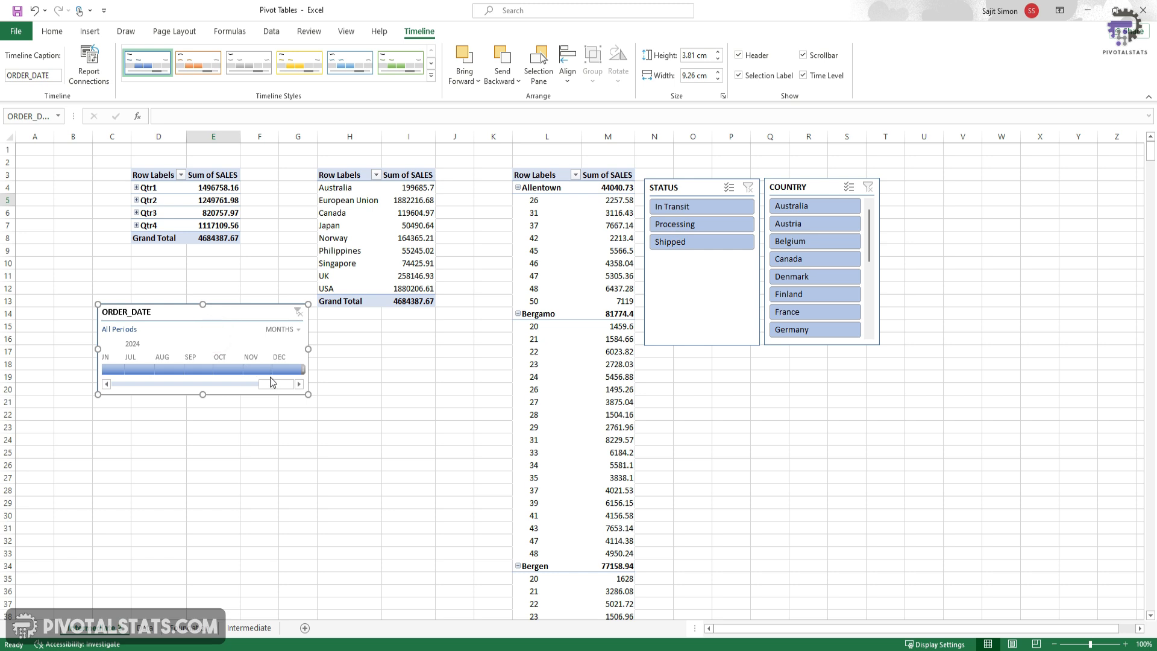
# - Filter the quarterly PivotTable with the timeline by single months from December 2024 back to July 2024
pyautogui.click(286, 369)
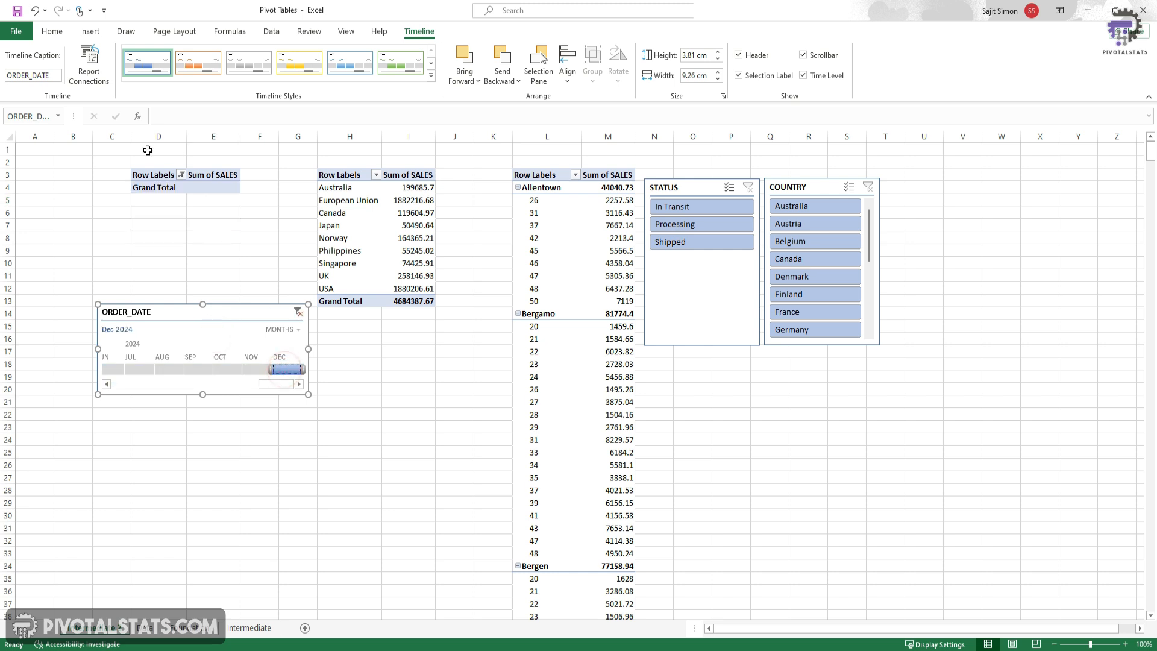
pyautogui.click(254, 370)
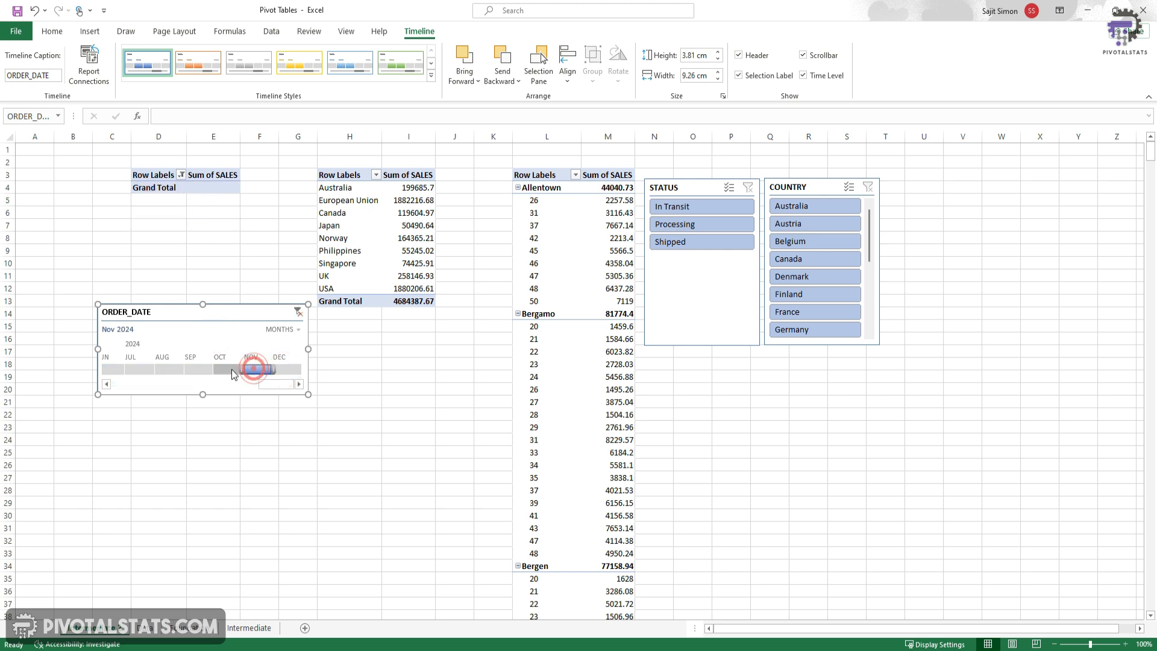
pyautogui.click(232, 370)
pyautogui.click(193, 370)
pyautogui.click(169, 369)
pyautogui.click(139, 369)
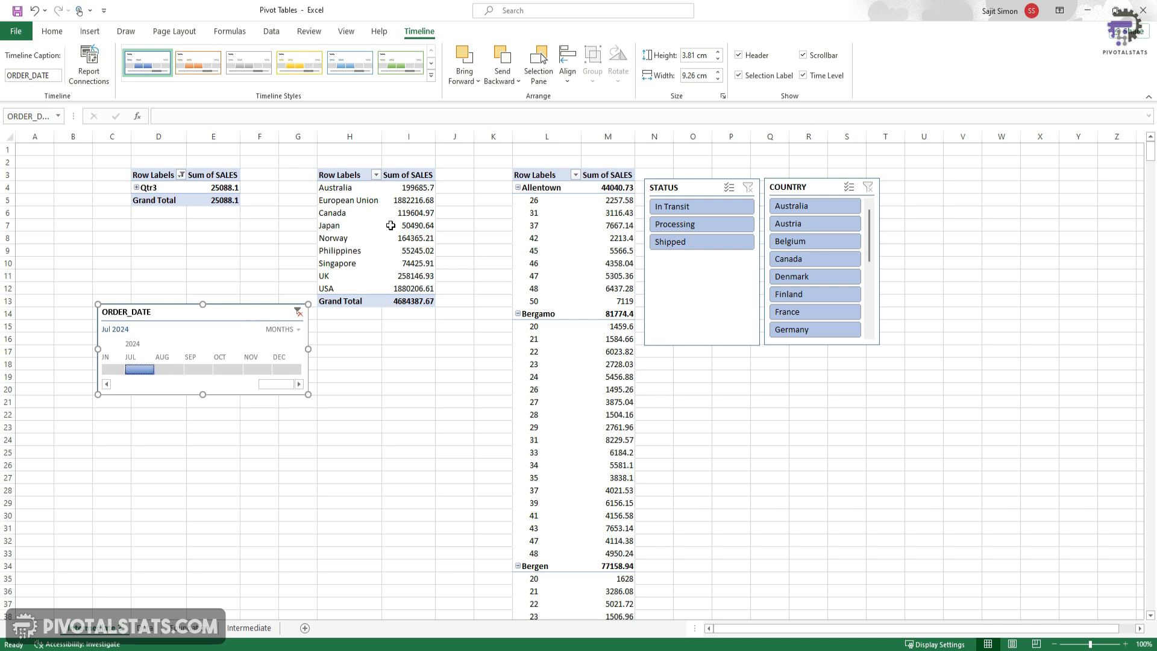
# - Connect the ORDER_DATE timeline to PivotTable6 and PivotTable8 as well
pyautogui.click(89, 64)
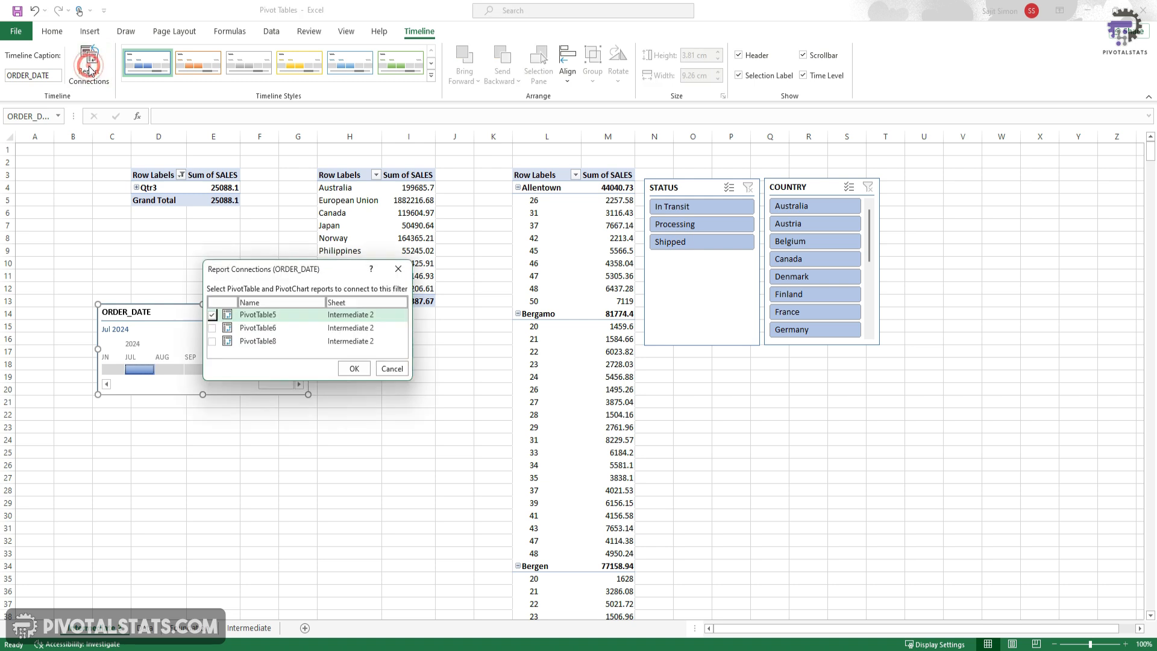
pyautogui.click(211, 328)
pyautogui.click(212, 342)
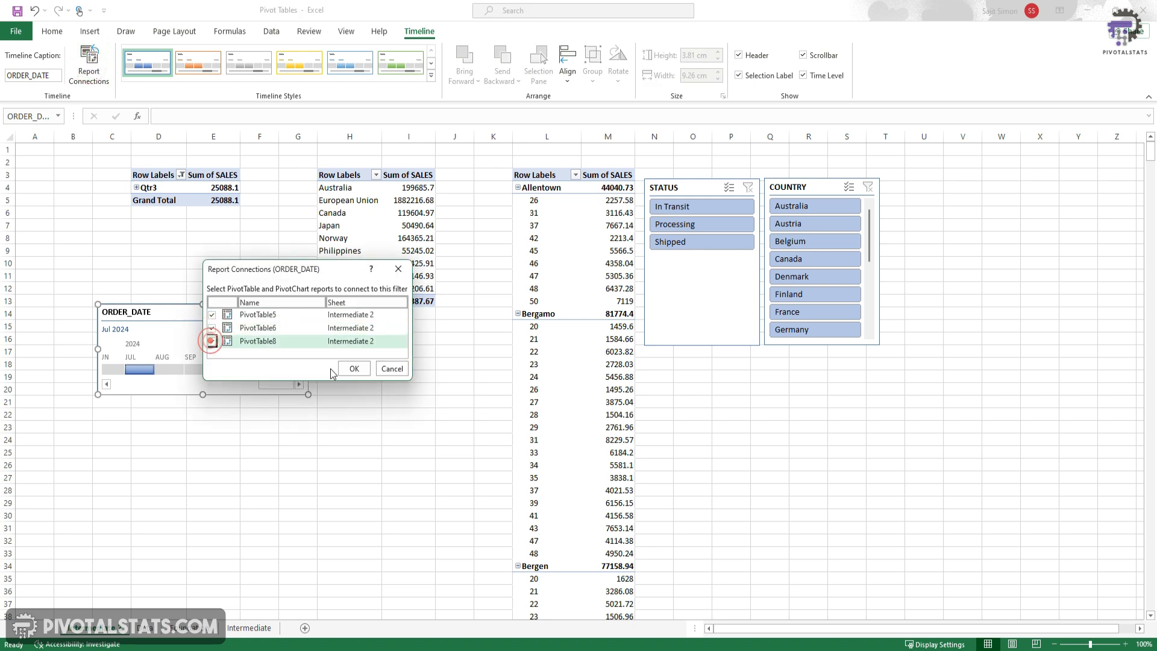
pyautogui.click(352, 368)
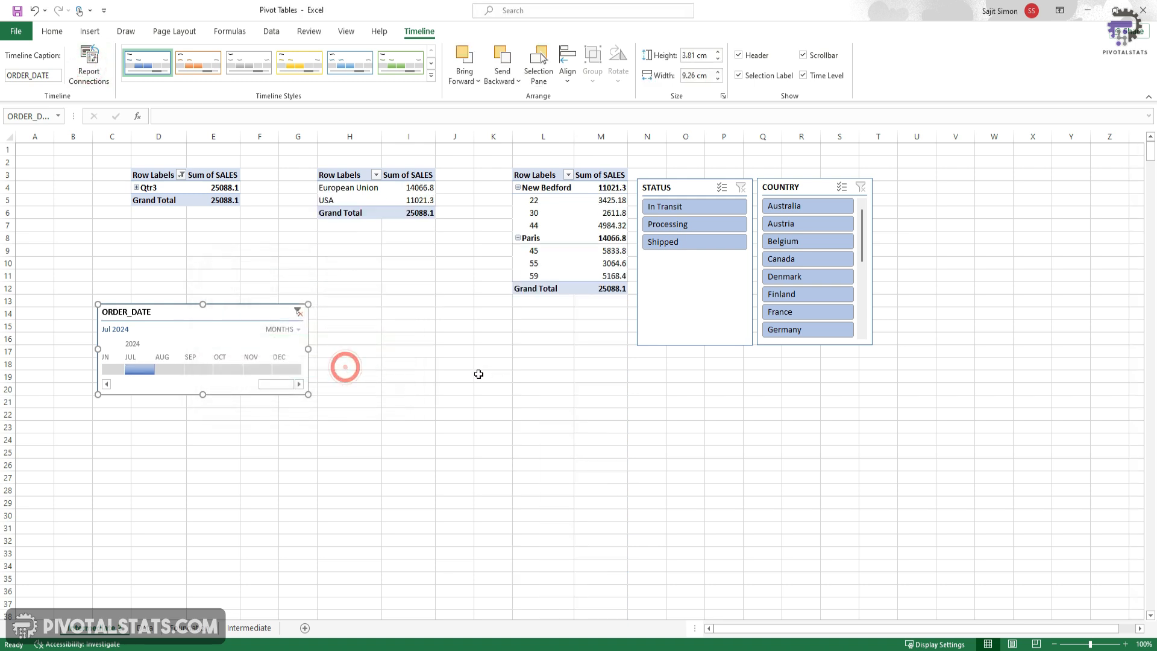
# - Set the ORDER_DATE timeline's selected period to July through November 2024
pyautogui.click(171, 369)
pyautogui.moveTo(153, 369); pyautogui.dragTo(124, 368)
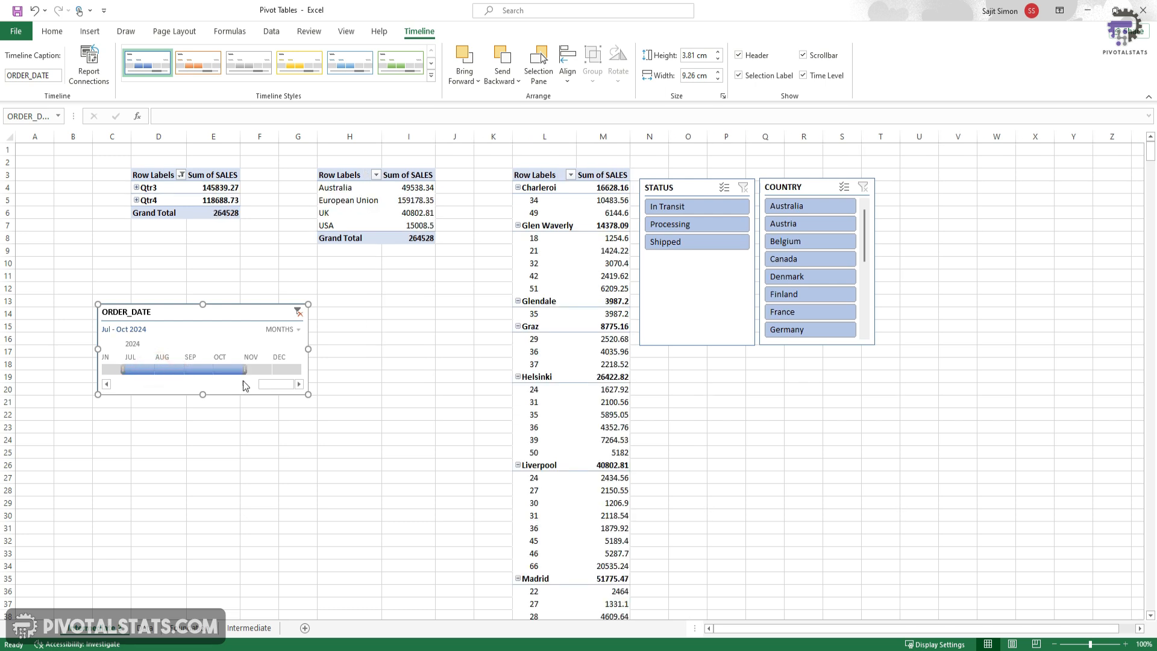
pyautogui.moveTo(246, 370); pyautogui.dragTo(252, 369)
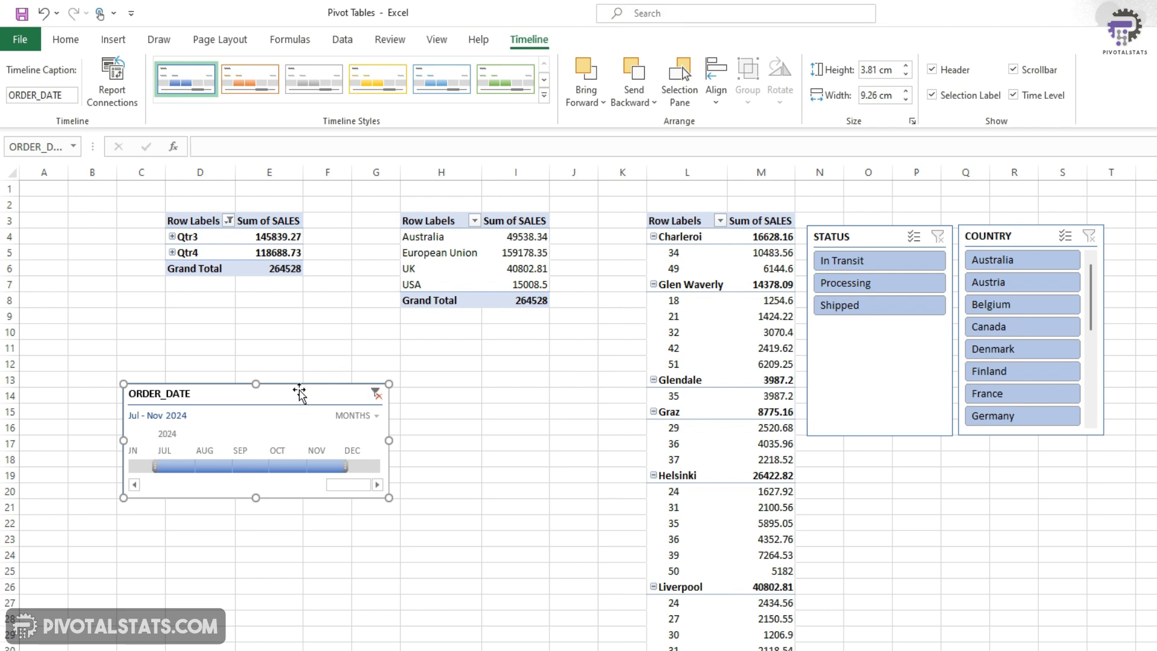
pyautogui.click(544, 96)
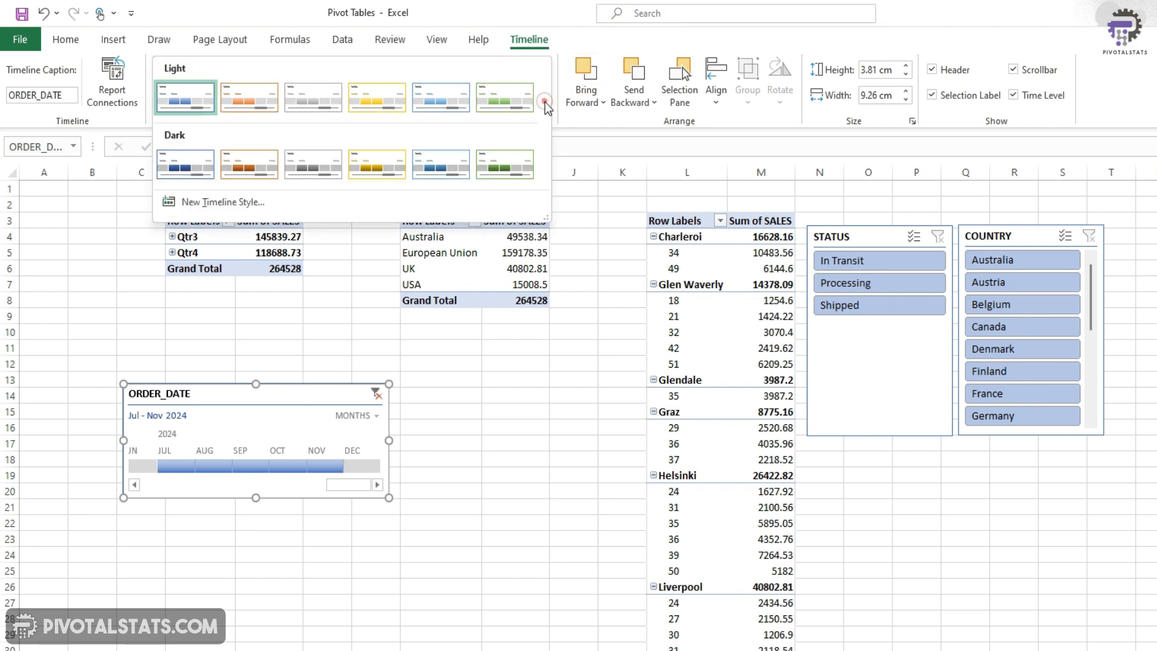
pyautogui.click(577, 29)
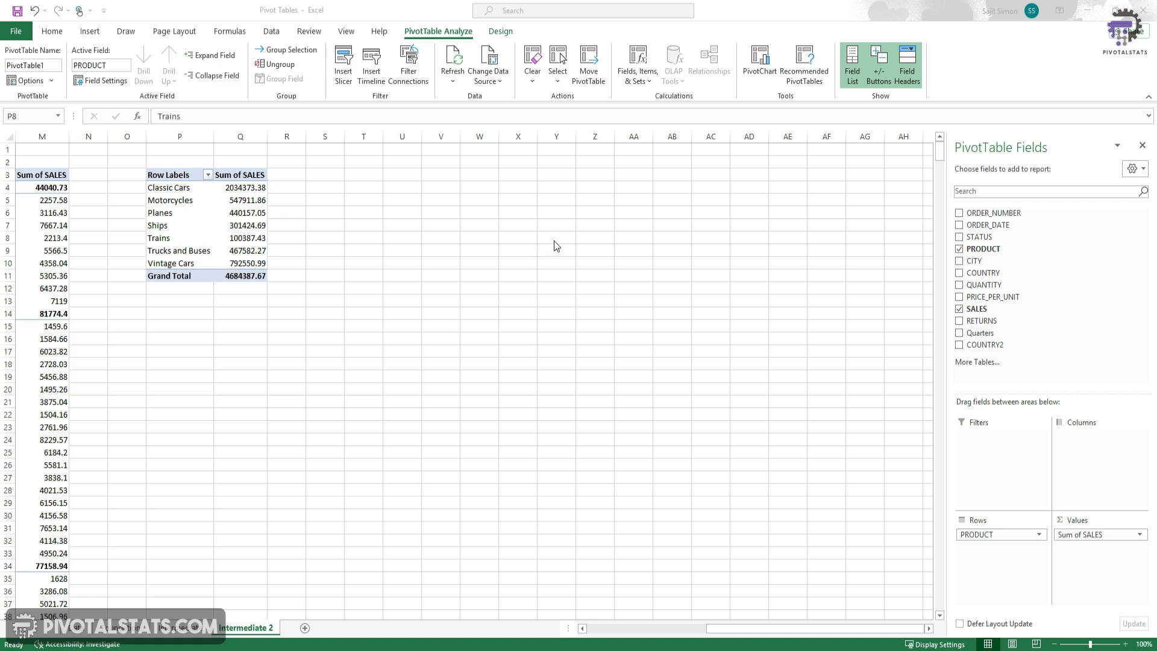
# - Insert a Clustered Bar PivotChart based on the product sales PivotTable
pyautogui.click(228, 241)
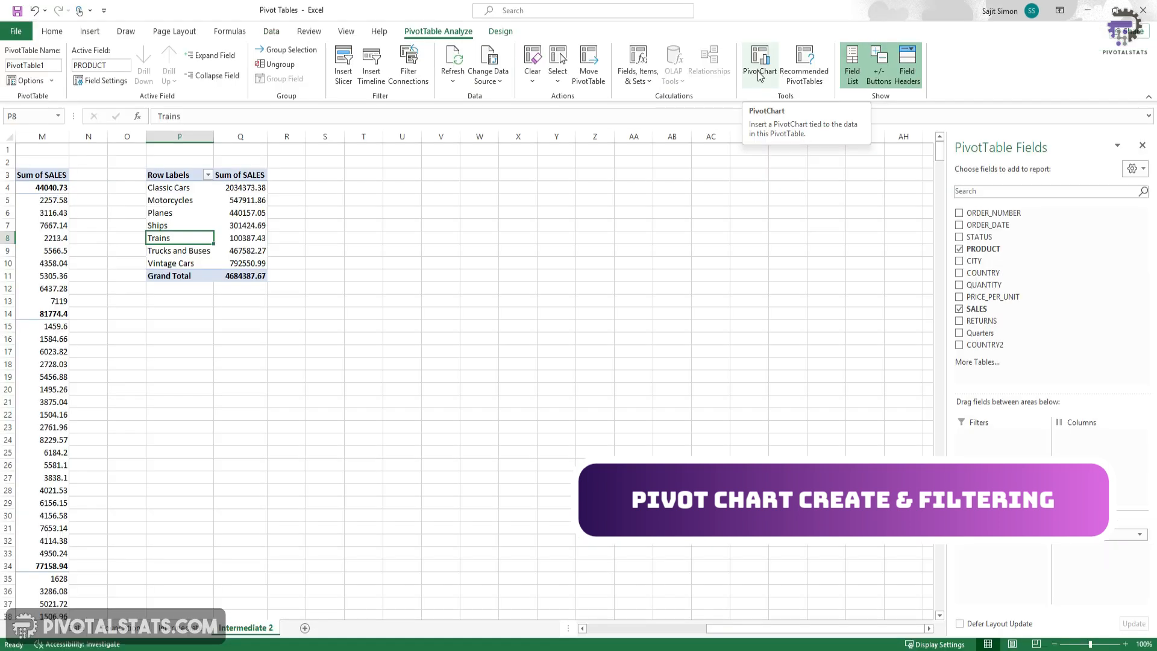
pyautogui.click(631, 98)
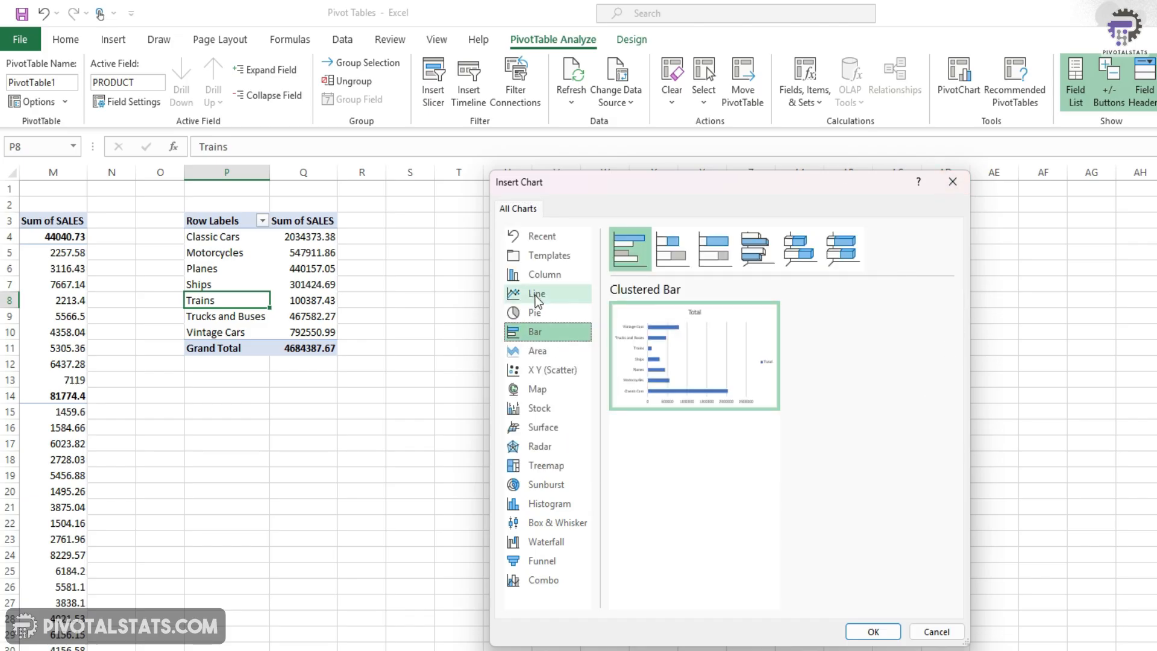
pyautogui.moveTo(717, 397)
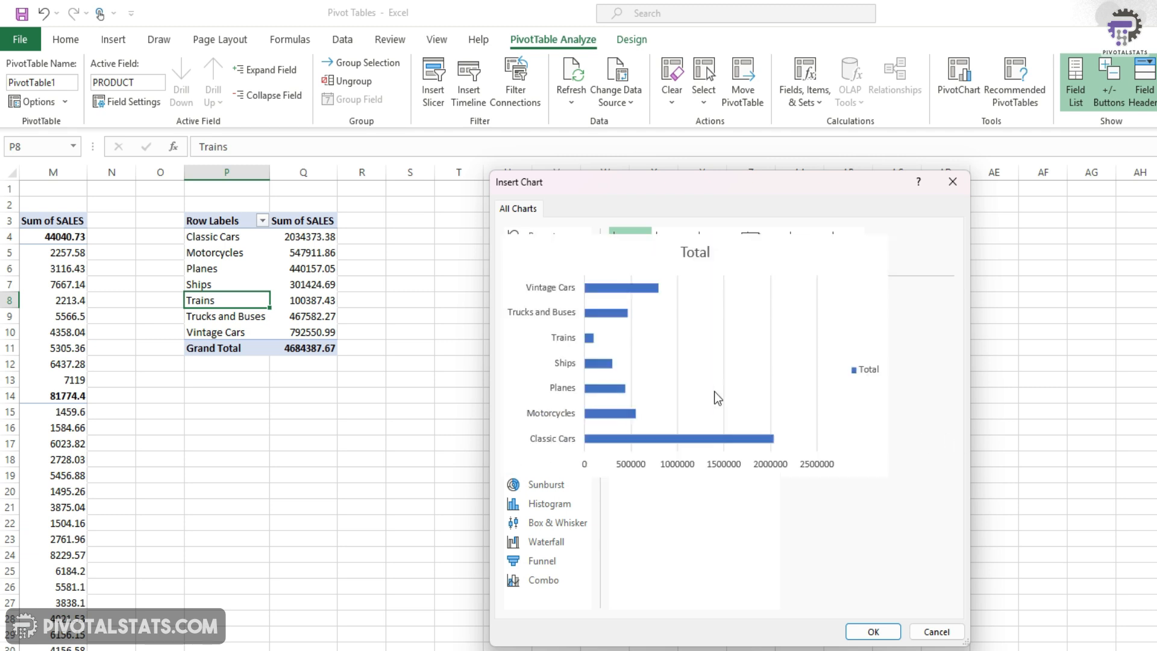
pyautogui.click(877, 630)
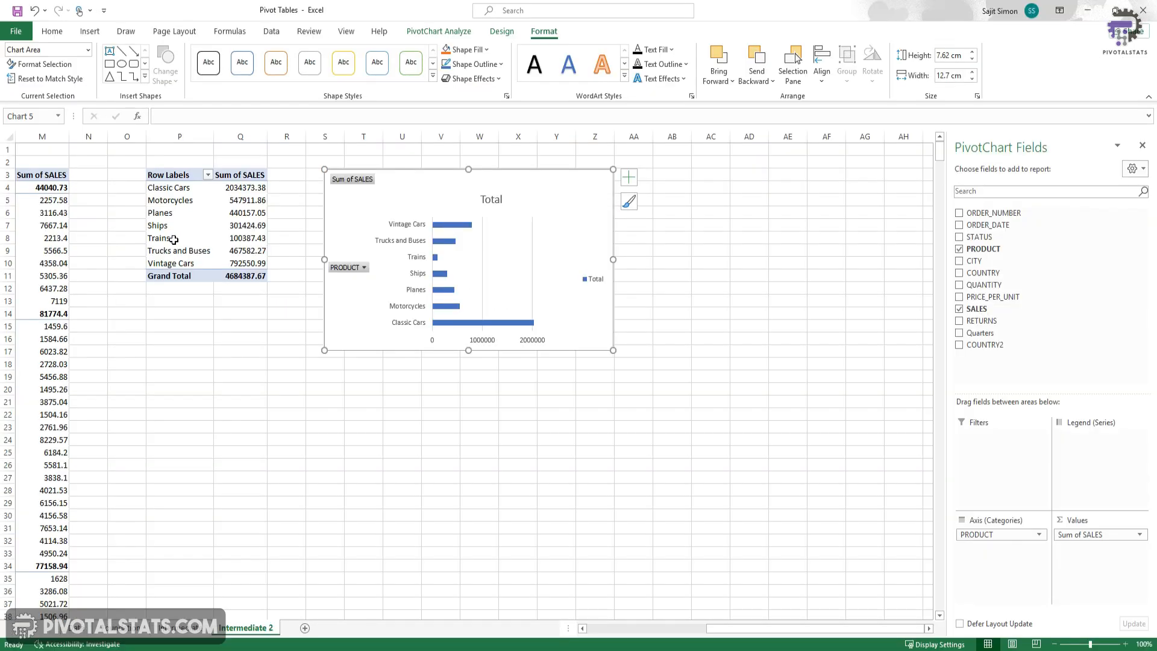
# - Filter the PivotChart's PRODUCT field to Classic Cars, Motorcycles, Planes, Ships and Trains only
pyautogui.click(583, 260)
pyautogui.click(364, 267)
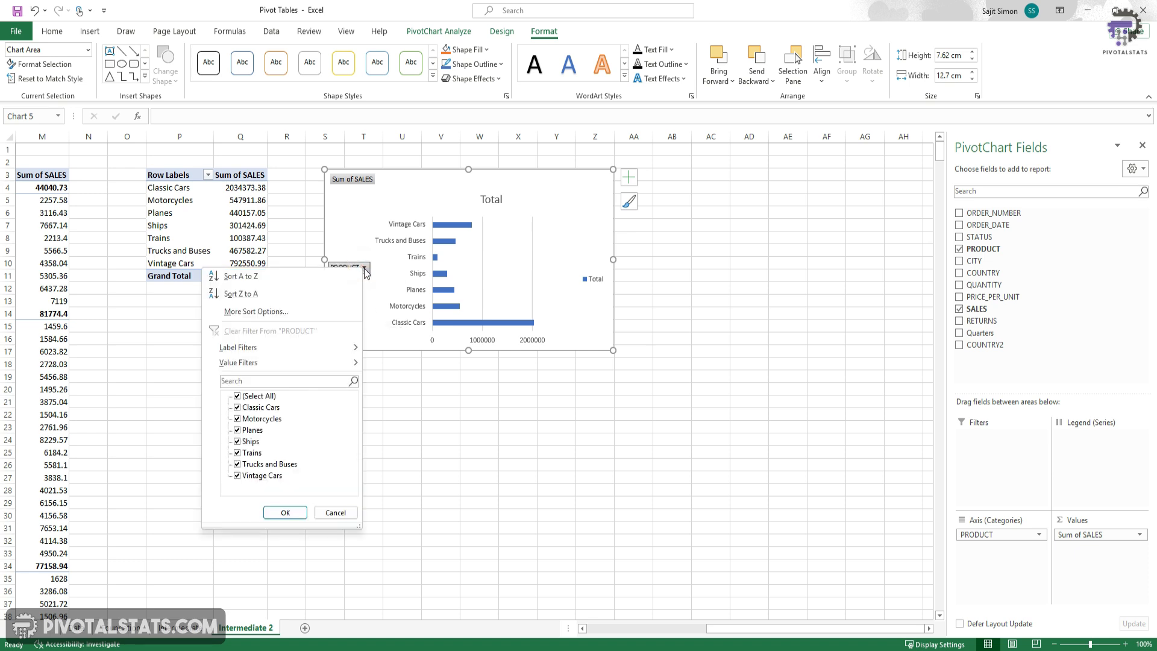
pyautogui.click(238, 396)
pyautogui.click(237, 407)
pyautogui.click(238, 419)
pyautogui.click(238, 430)
pyautogui.click(237, 442)
pyautogui.click(237, 452)
pyautogui.click(286, 512)
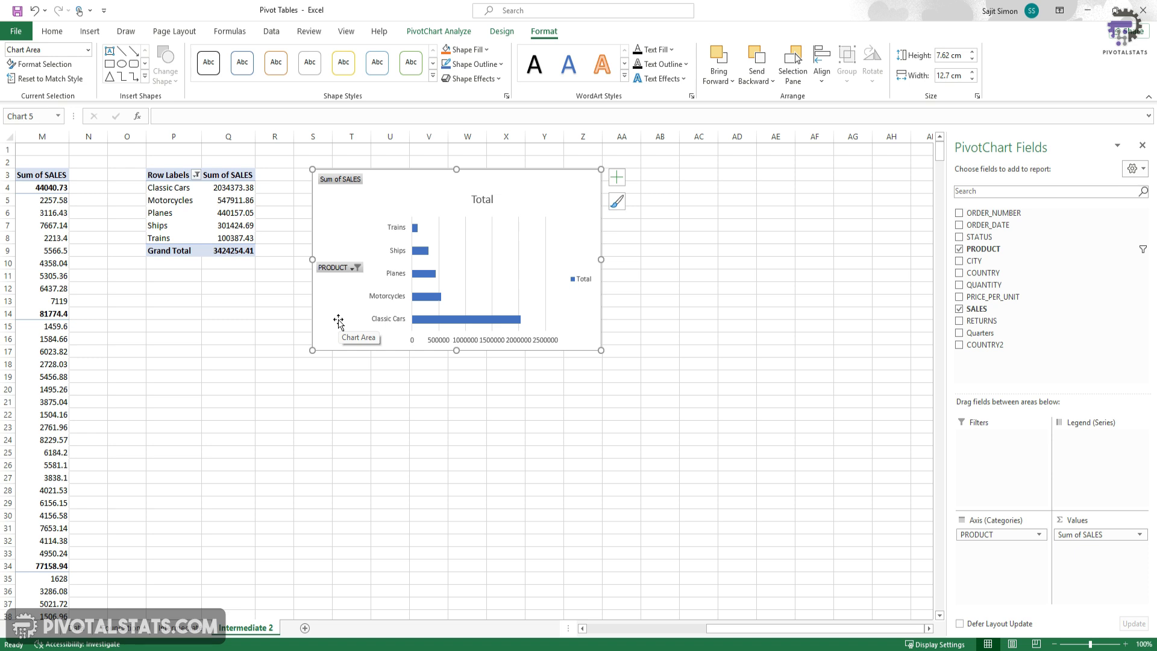
# - Clear the PivotChart's PRODUCT filter and add STATUS as a report filter of the product sales PivotTable
pyautogui.click(356, 267)
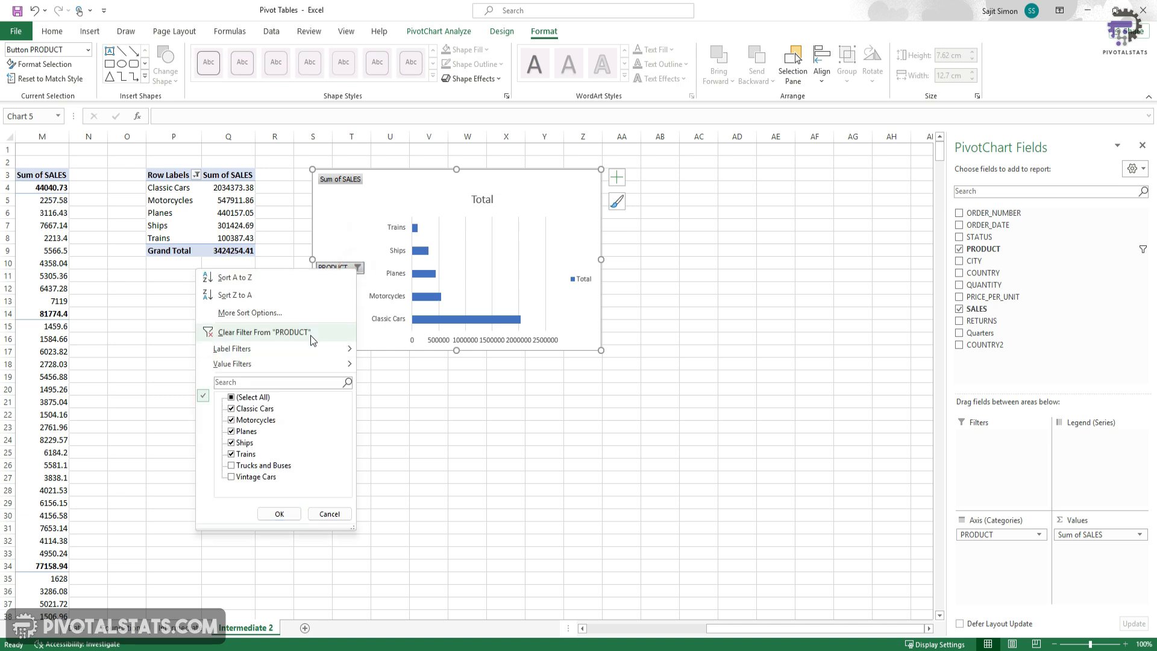
pyautogui.click(312, 335)
pyautogui.click(197, 224)
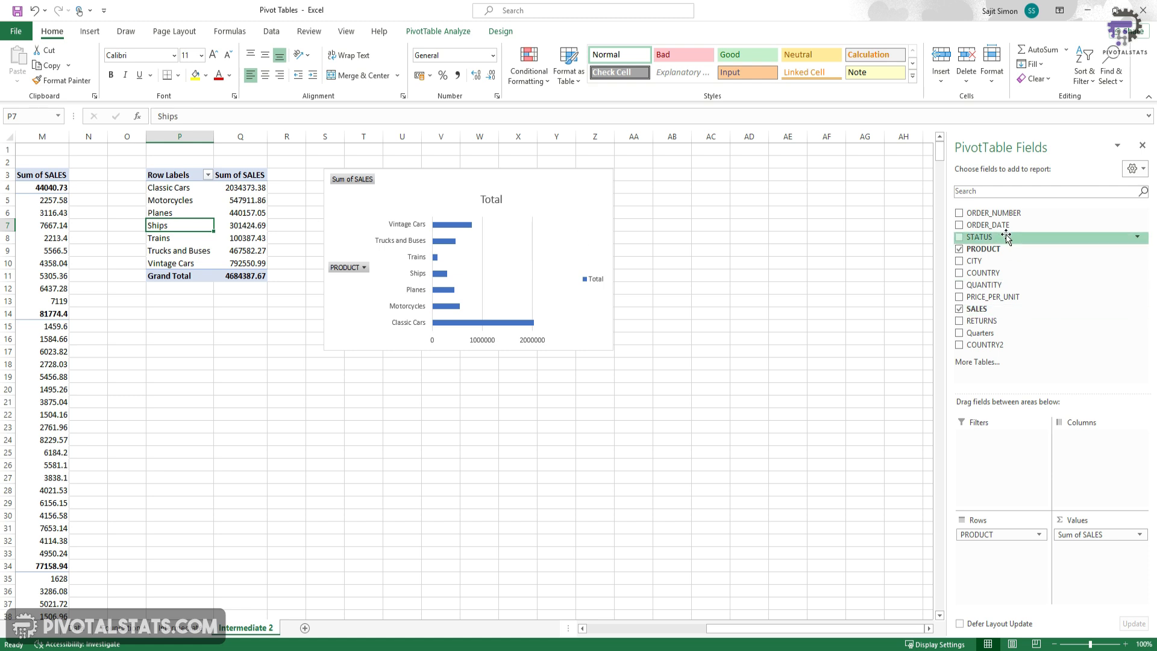
pyautogui.moveTo(1007, 235); pyautogui.dragTo(997, 465)
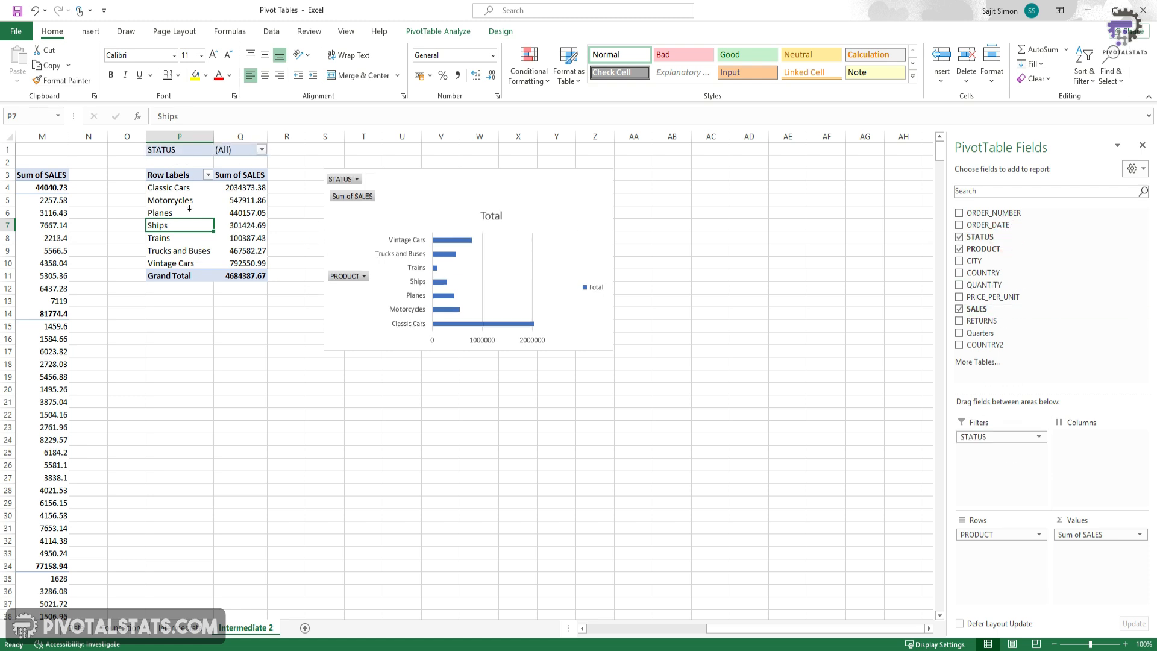
# - Filter the PivotChart's STATUS field to multiple items, keeping In Transit and Shipped and excluding Processing
pyautogui.click(355, 179)
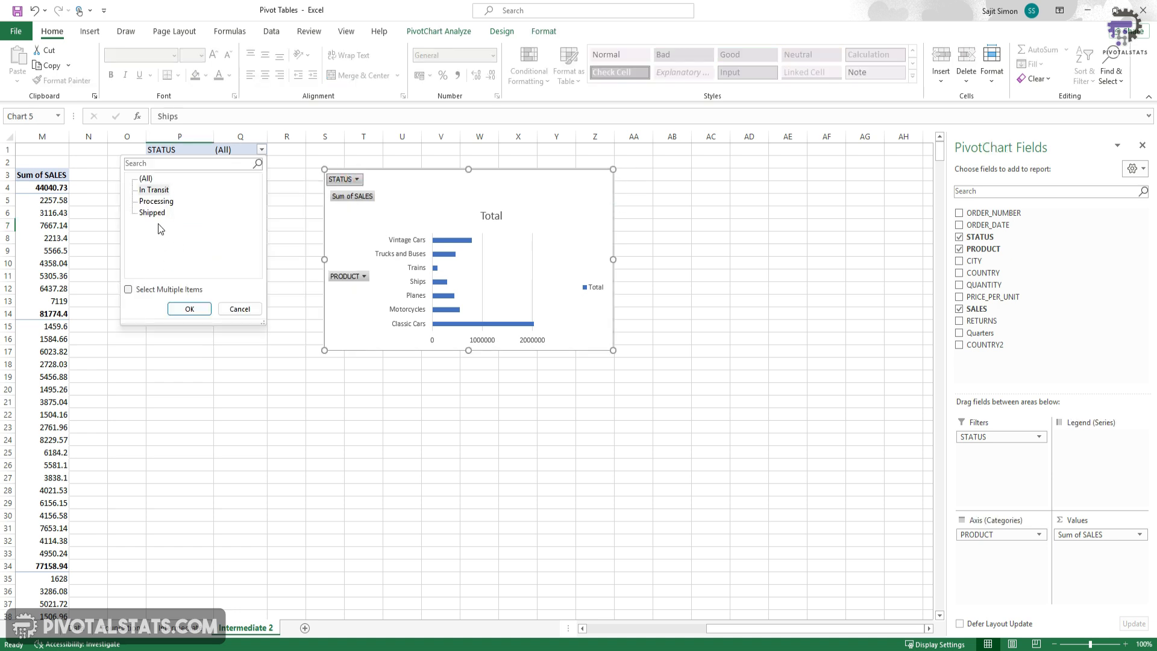
pyautogui.click(128, 290)
pyautogui.click(141, 201)
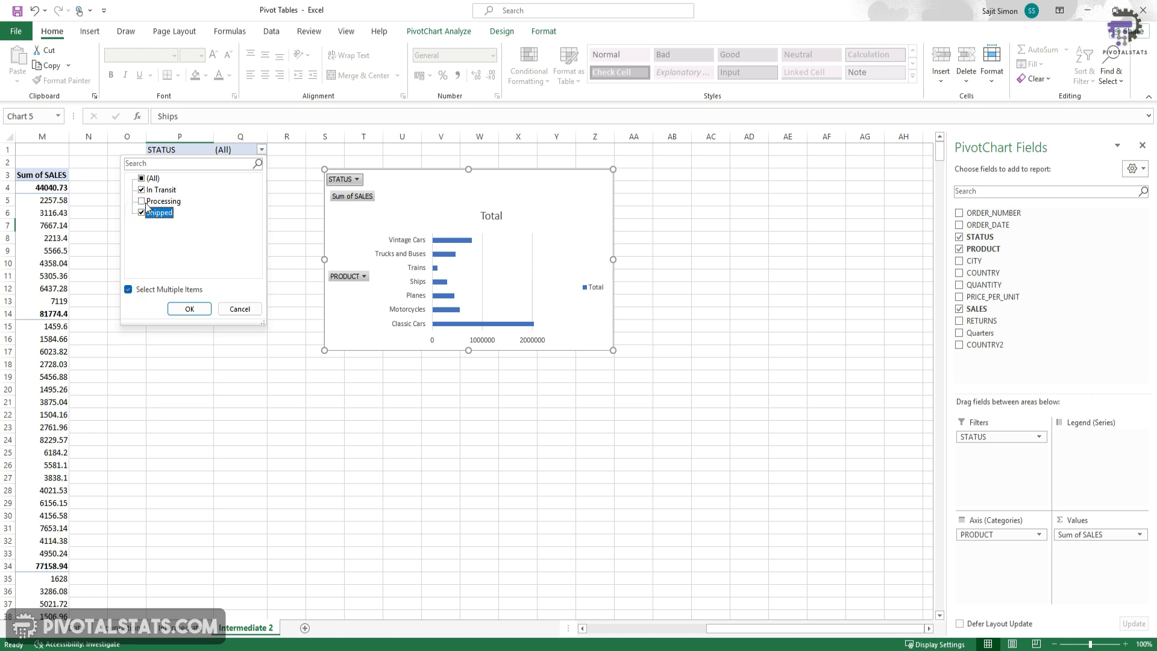
pyautogui.click(189, 309)
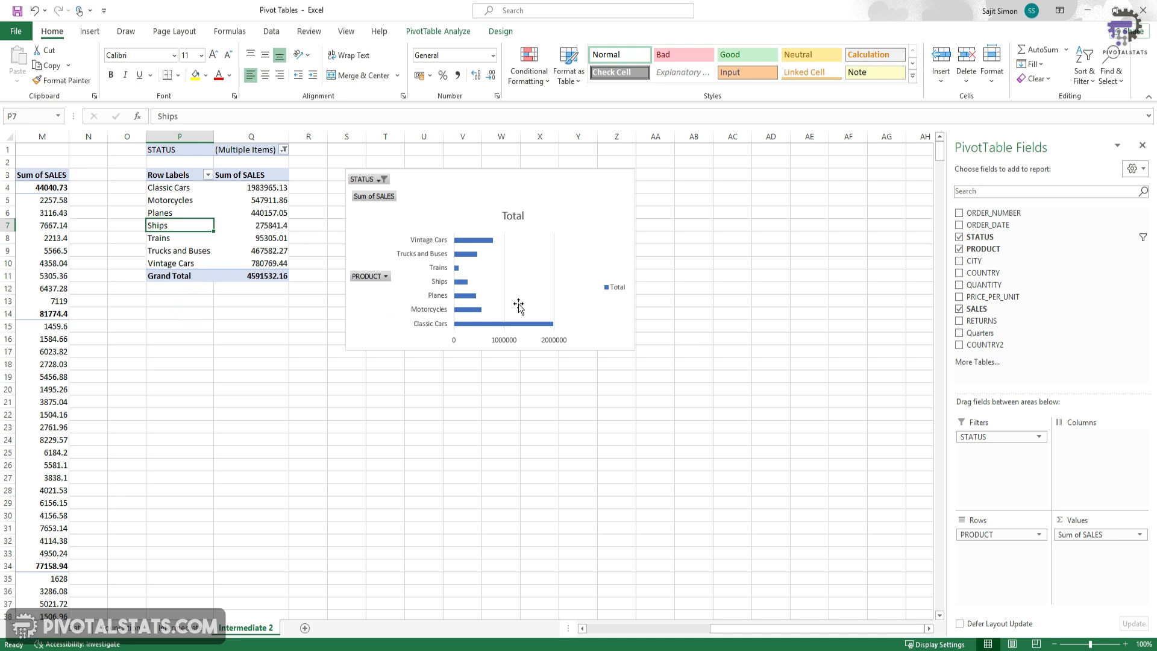
pyautogui.click(382, 180)
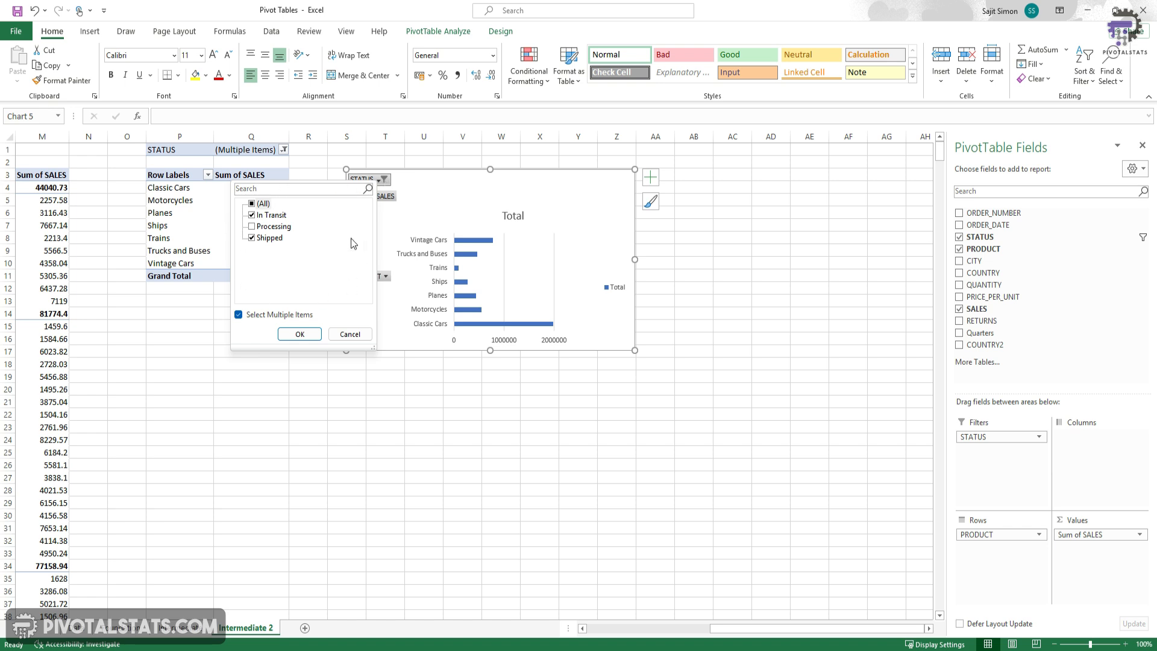
pyautogui.click(349, 333)
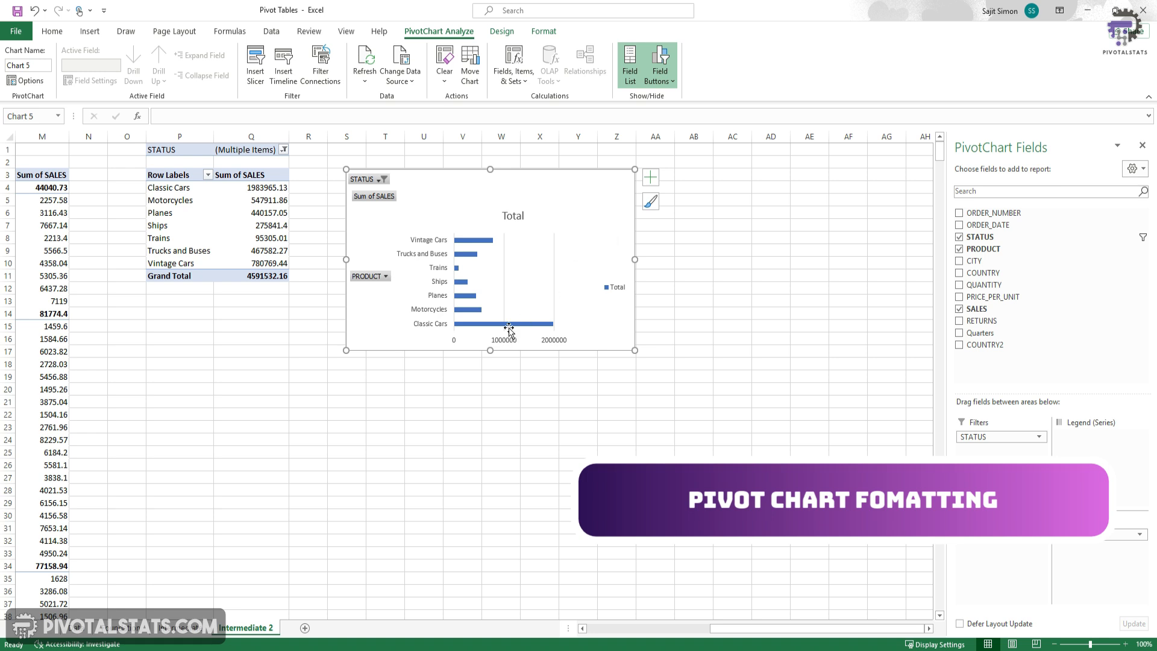
# - Add standard data labels to the PivotChart's bars
pyautogui.click(486, 244)
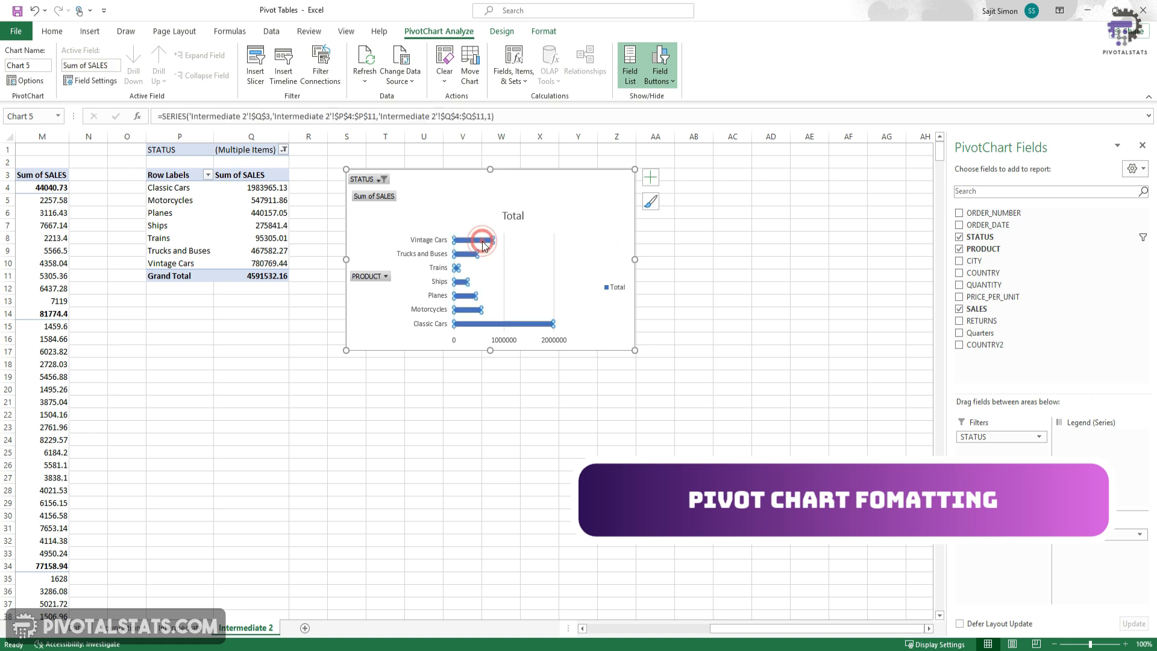
pyautogui.rightClick(485, 244)
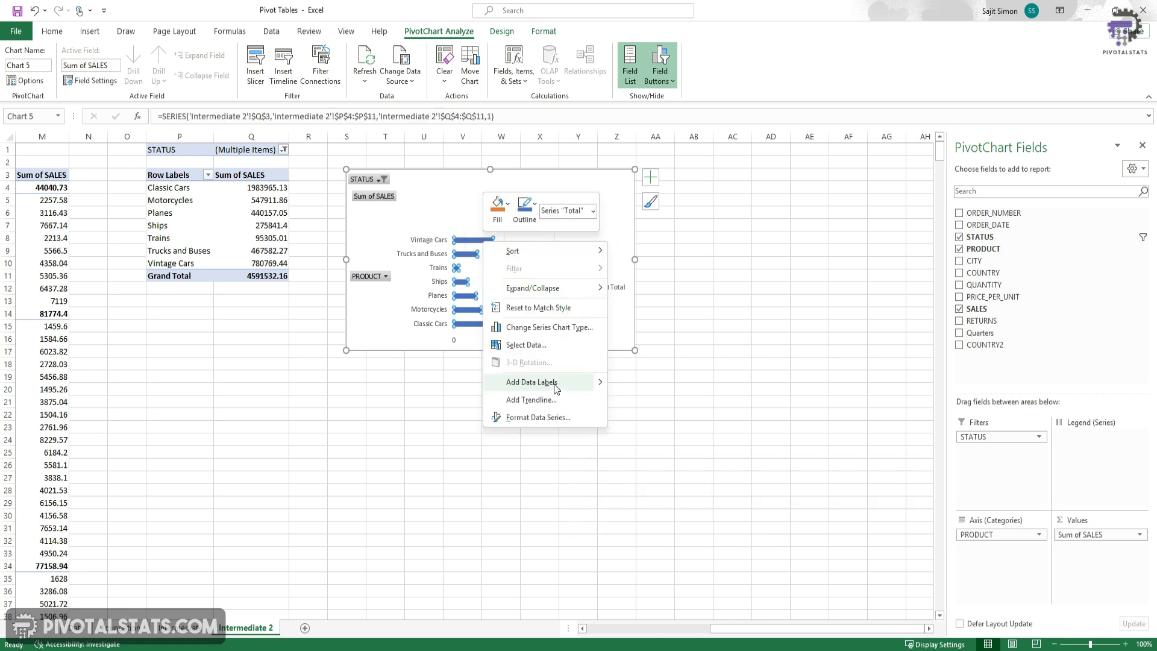
pyautogui.click(599, 383)
pyautogui.click(657, 385)
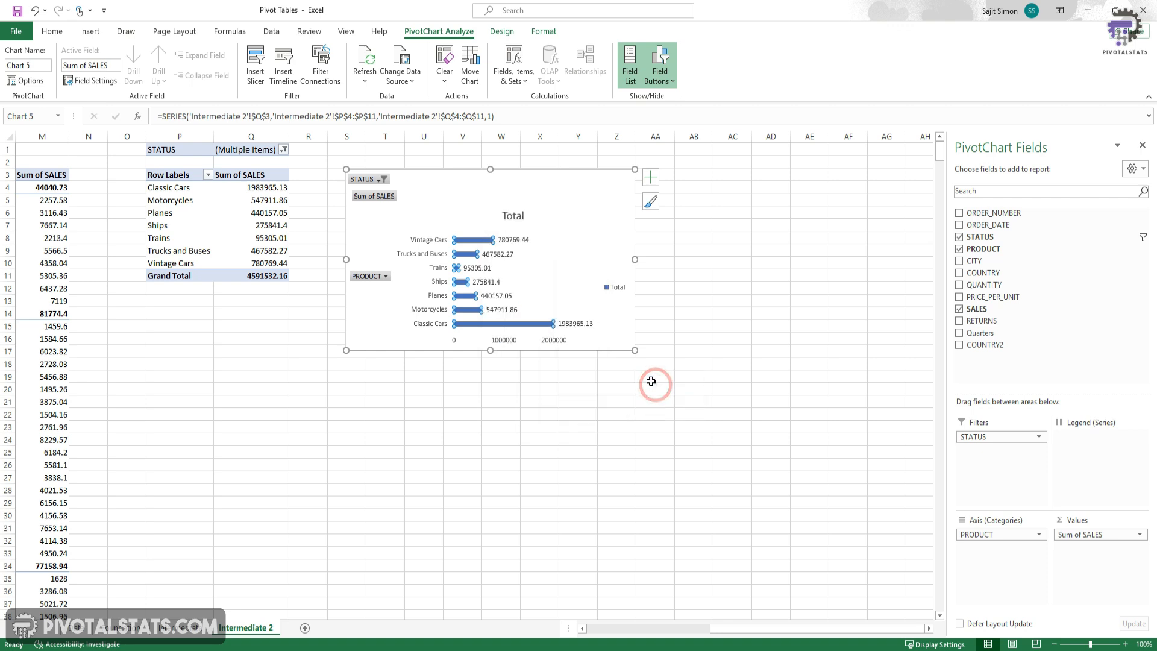
# - Explore the data label formatting options, and try including the category name in the labels before removing it
pyautogui.doubleClick(543, 261)
pyautogui.click(515, 240)
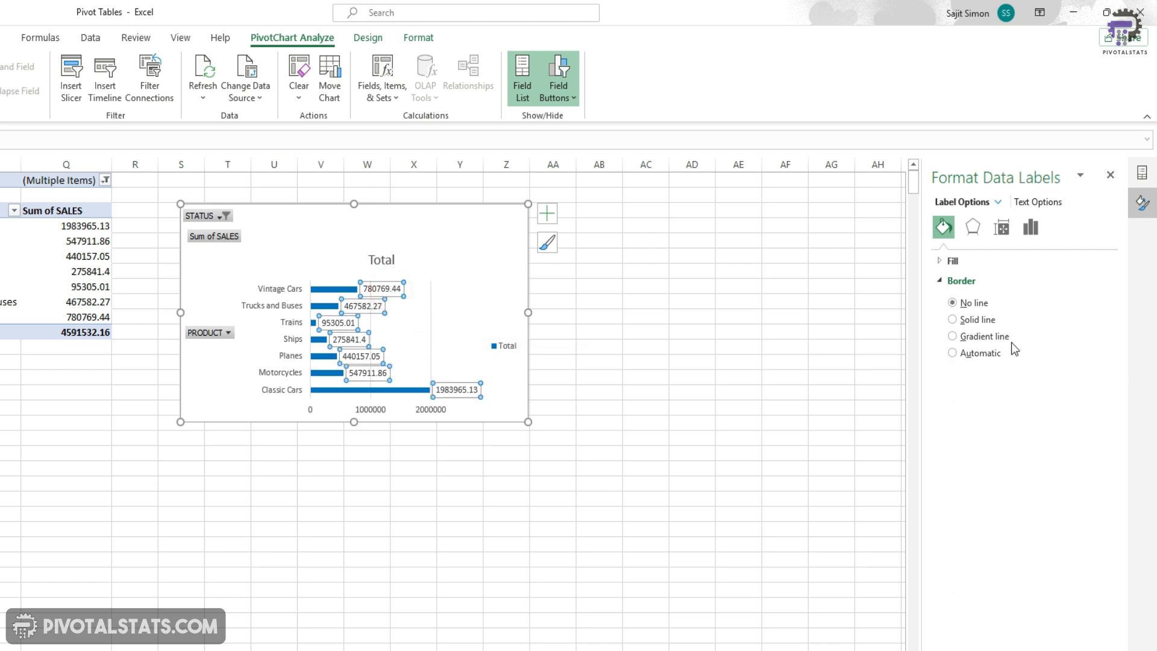
pyautogui.click(971, 227)
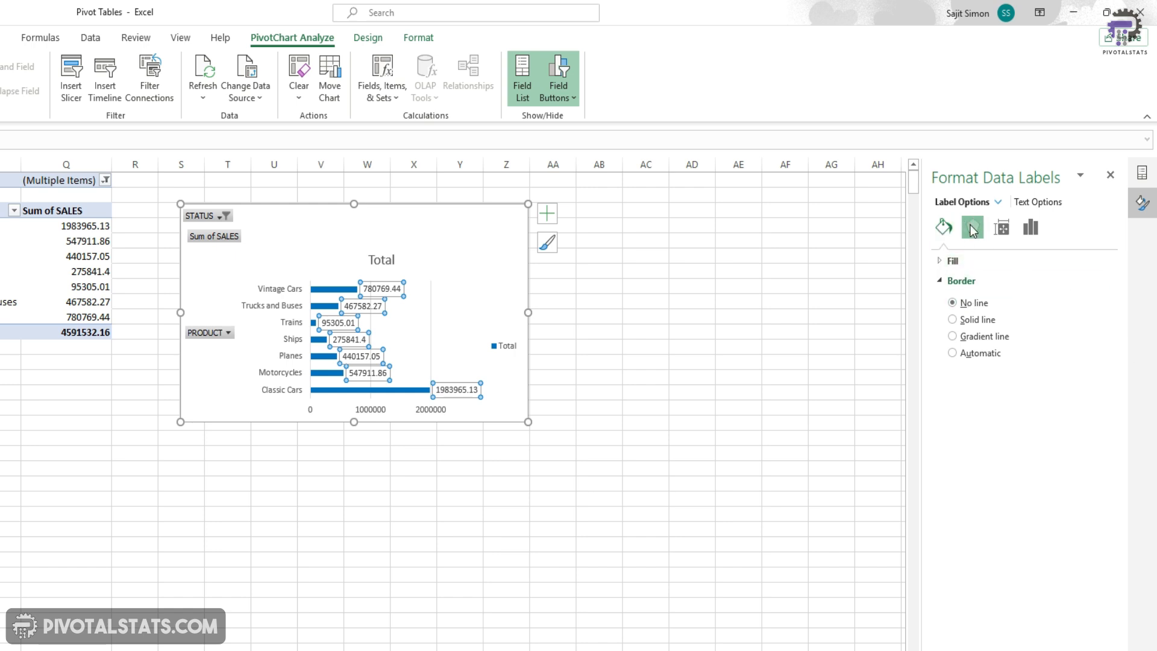
pyautogui.click(1002, 228)
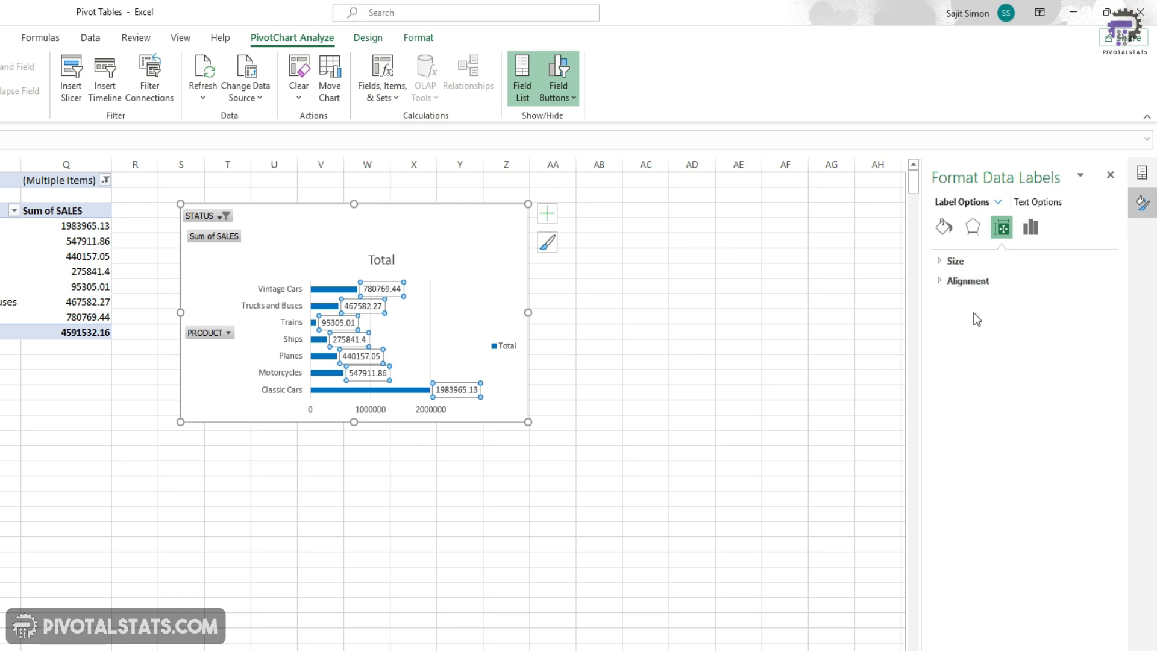
pyautogui.click(1031, 227)
pyautogui.click(1003, 261)
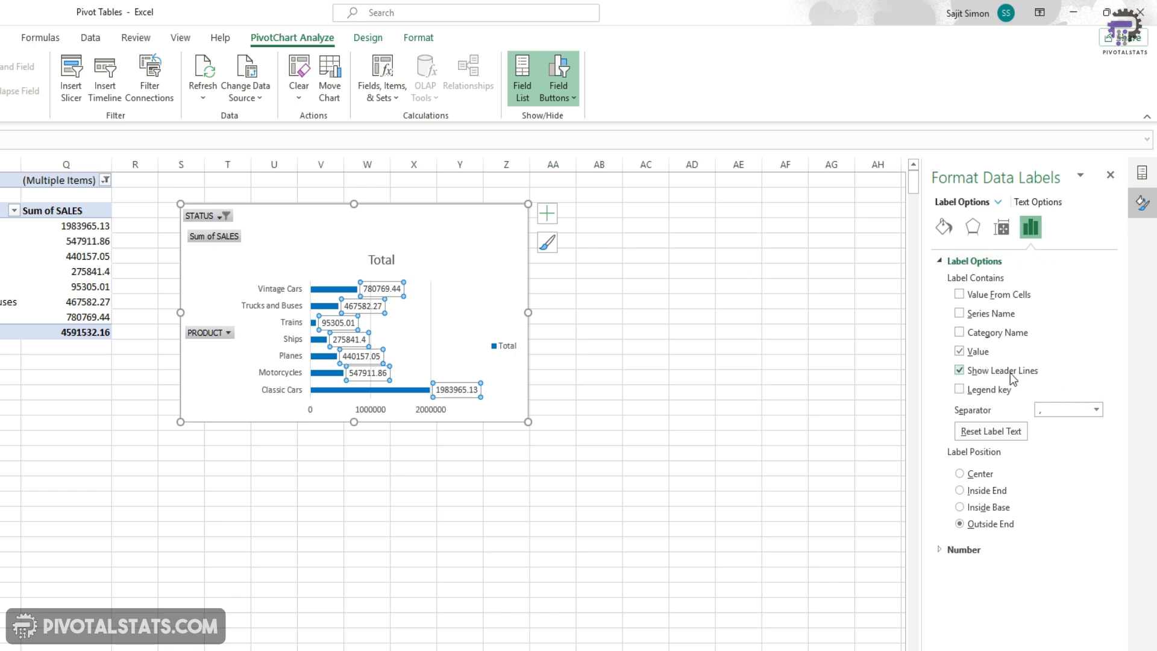
pyautogui.click(960, 331)
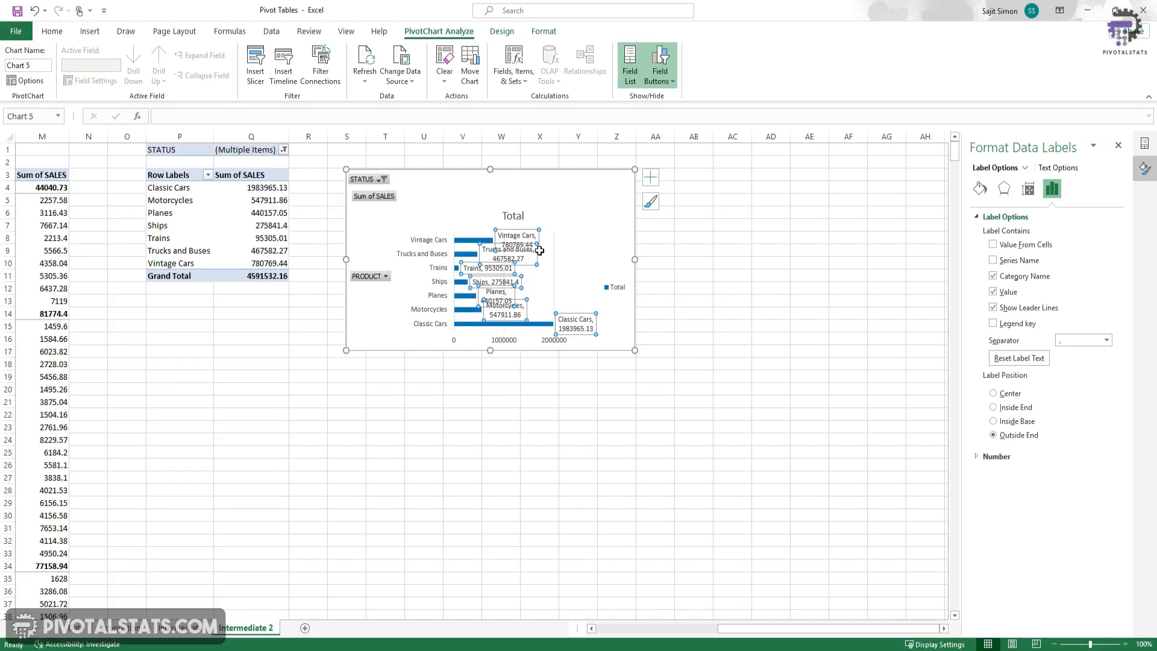
pyautogui.click(993, 277)
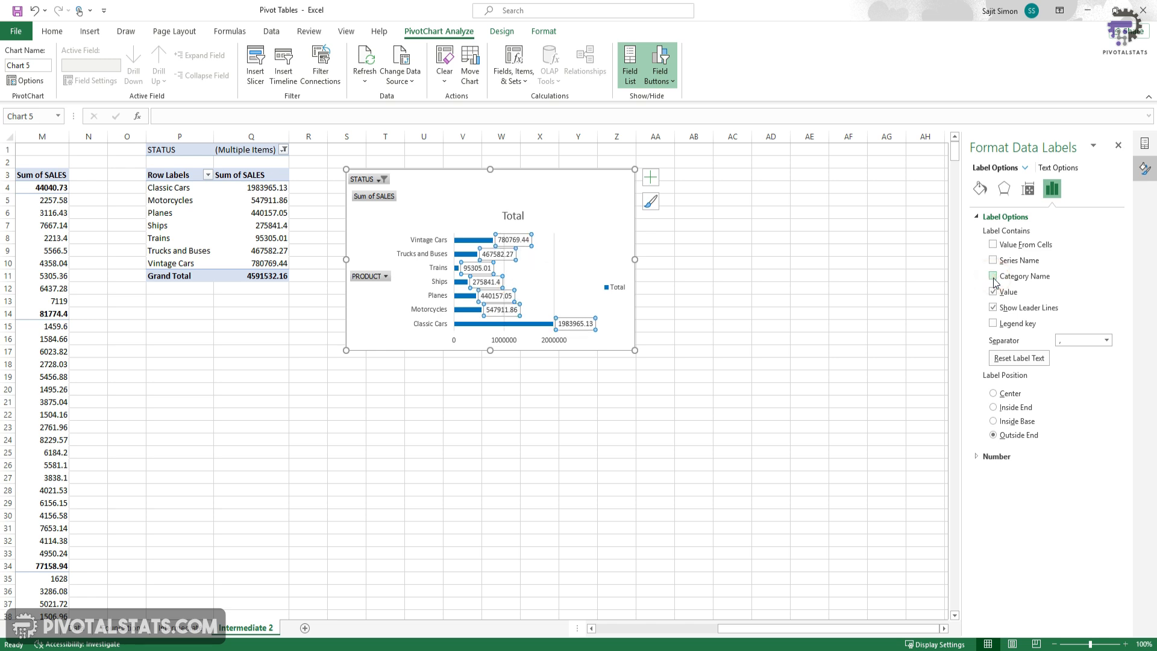
# - Delete the data labels from the PivotChart's bars
pyautogui.click(594, 226)
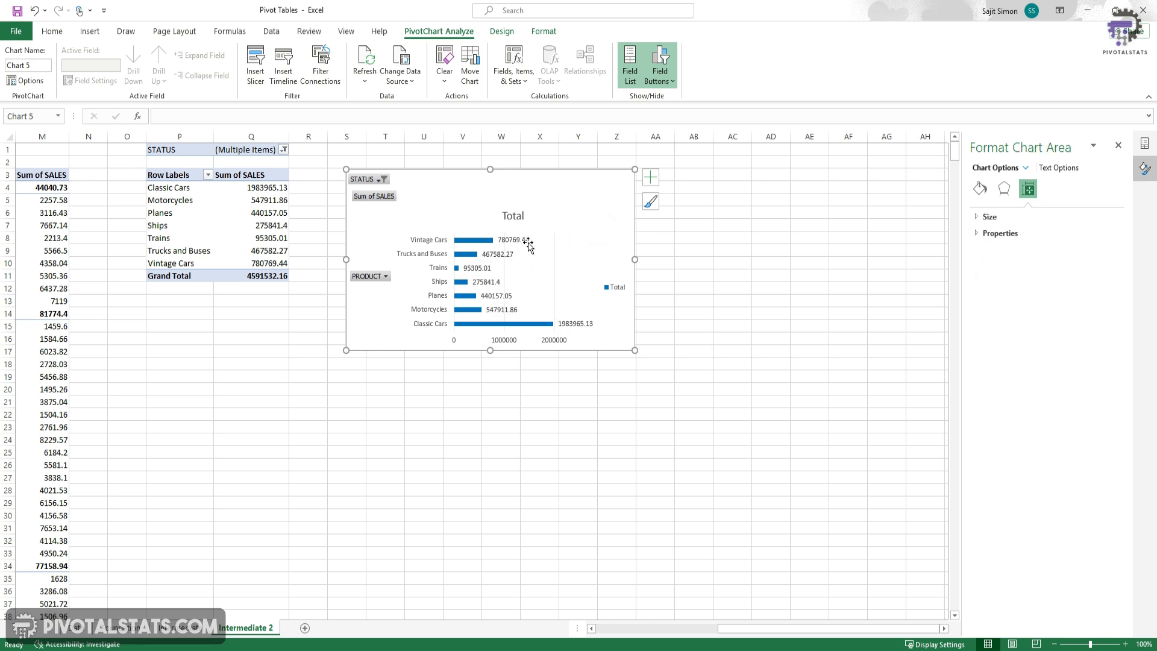
pyautogui.click(525, 241)
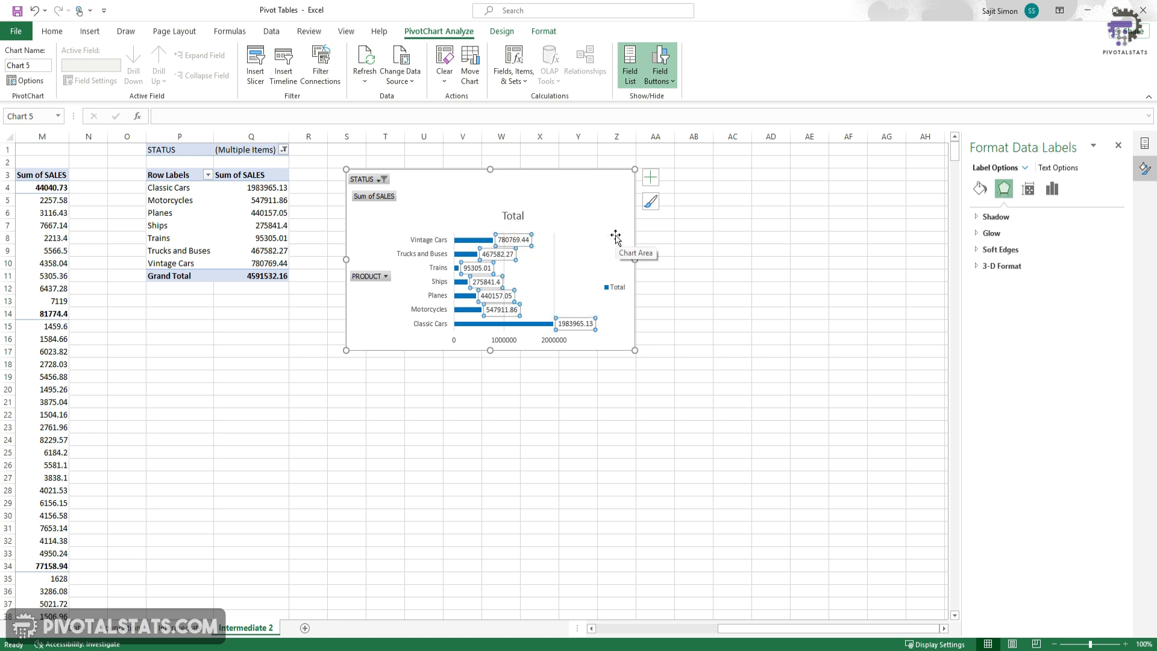
pyautogui.press('Delete')
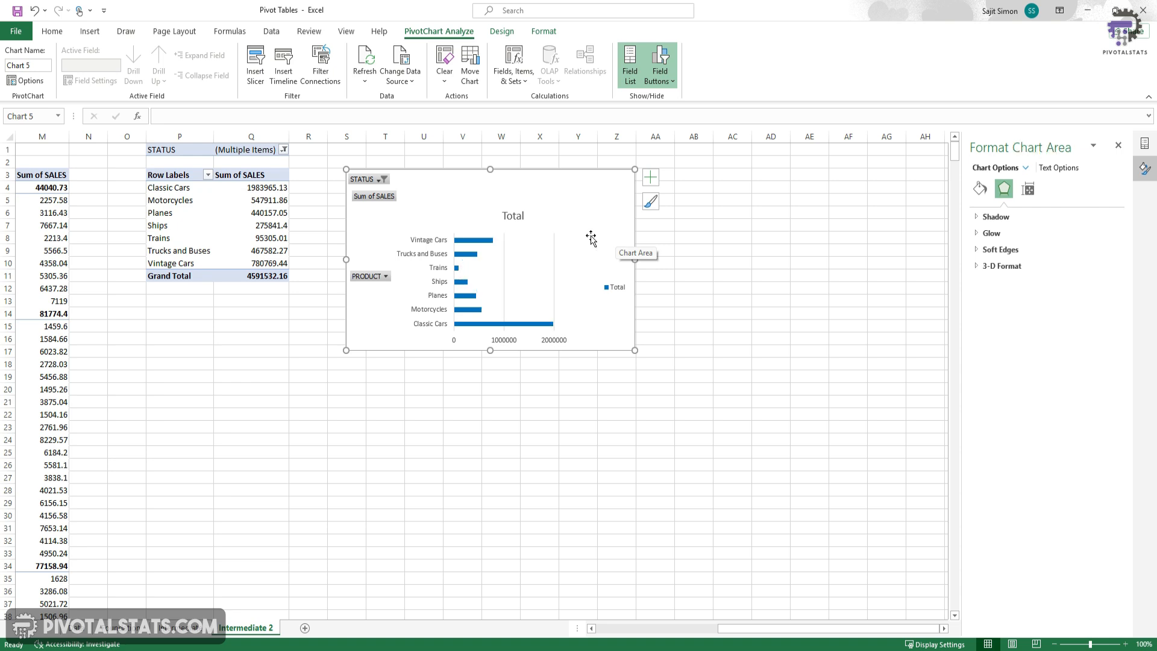
# - Try adding data callouts to the PivotChart's bars, and undo them
pyautogui.click(488, 239)
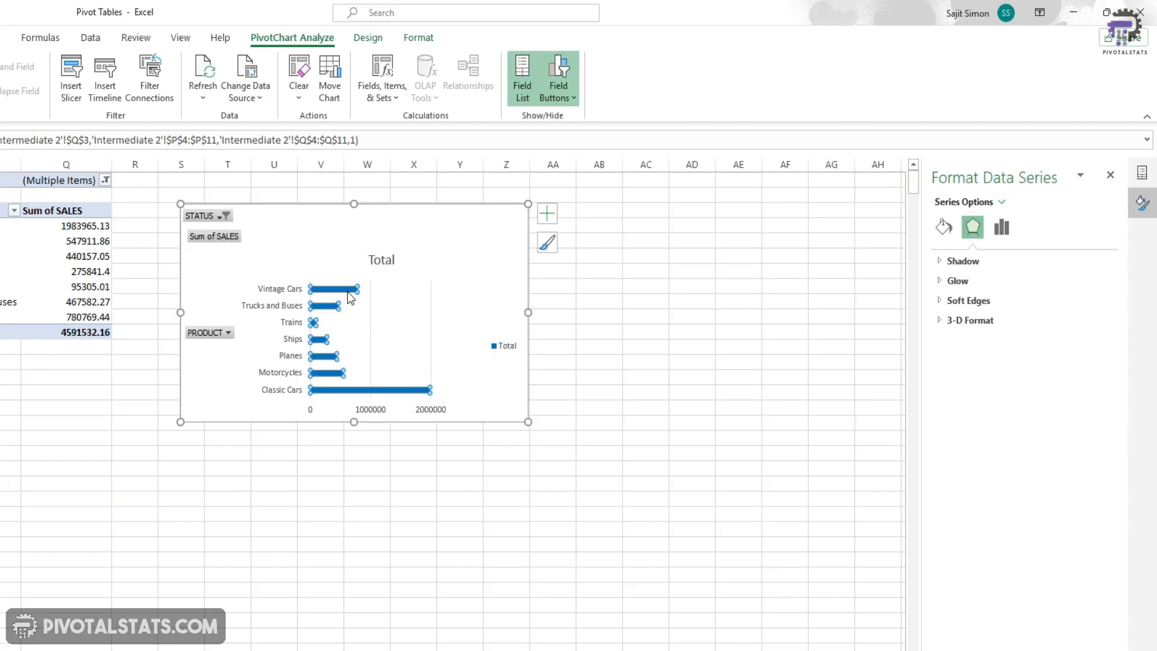
pyautogui.rightClick(350, 297)
pyautogui.click(489, 461)
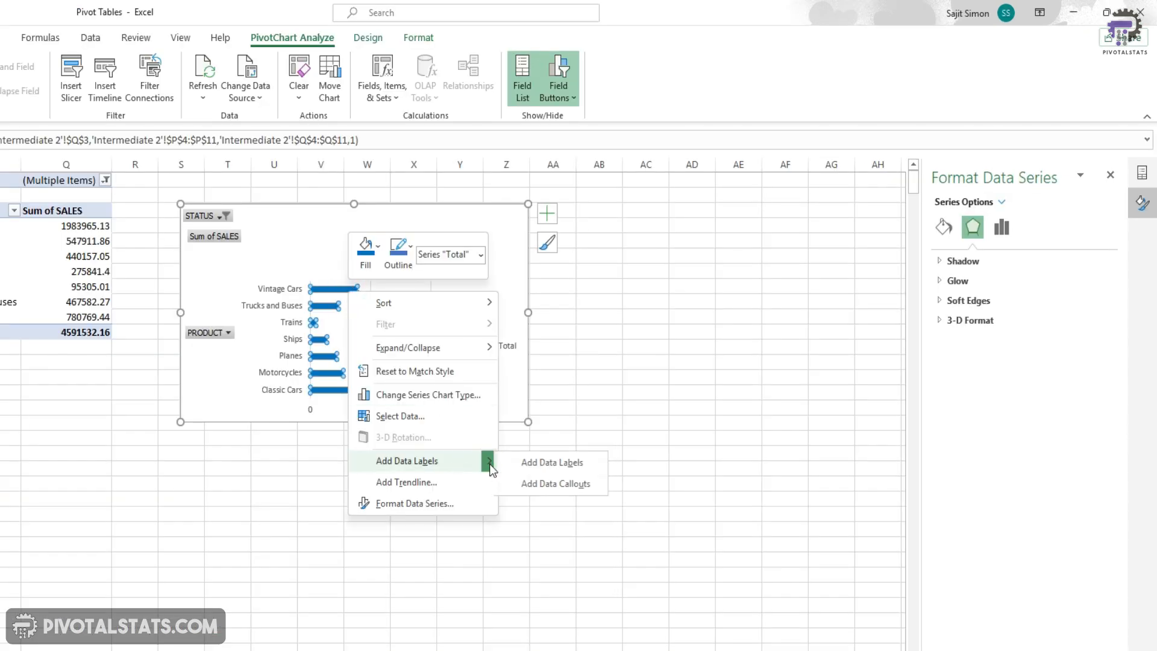
pyautogui.click(559, 490)
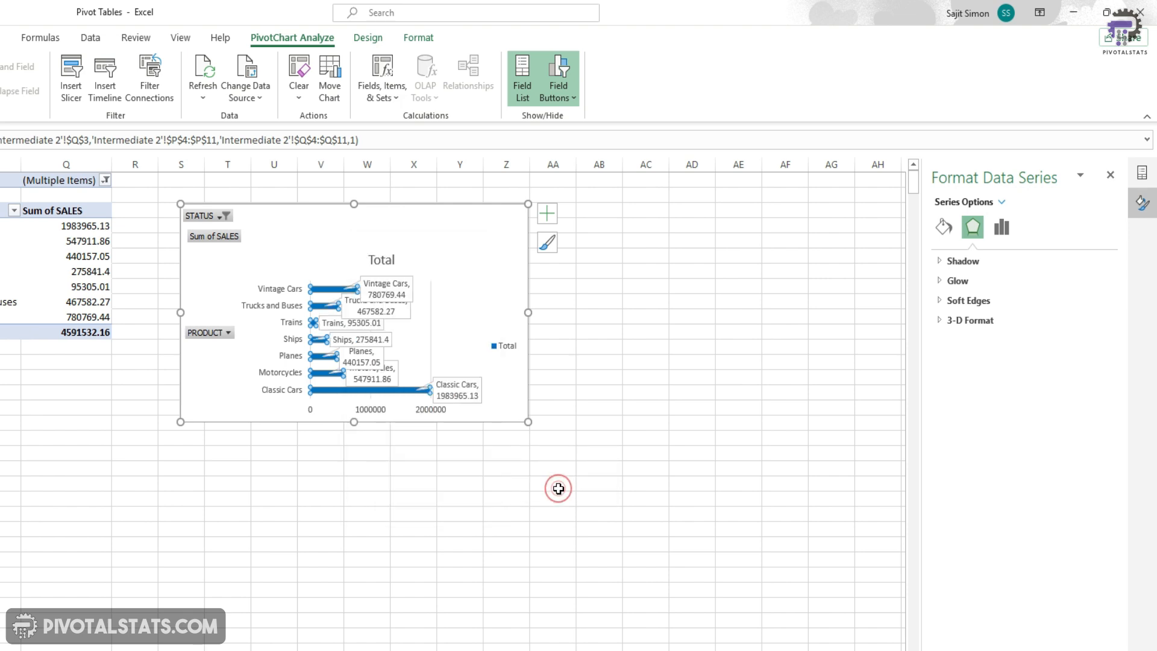
pyautogui.click(585, 259)
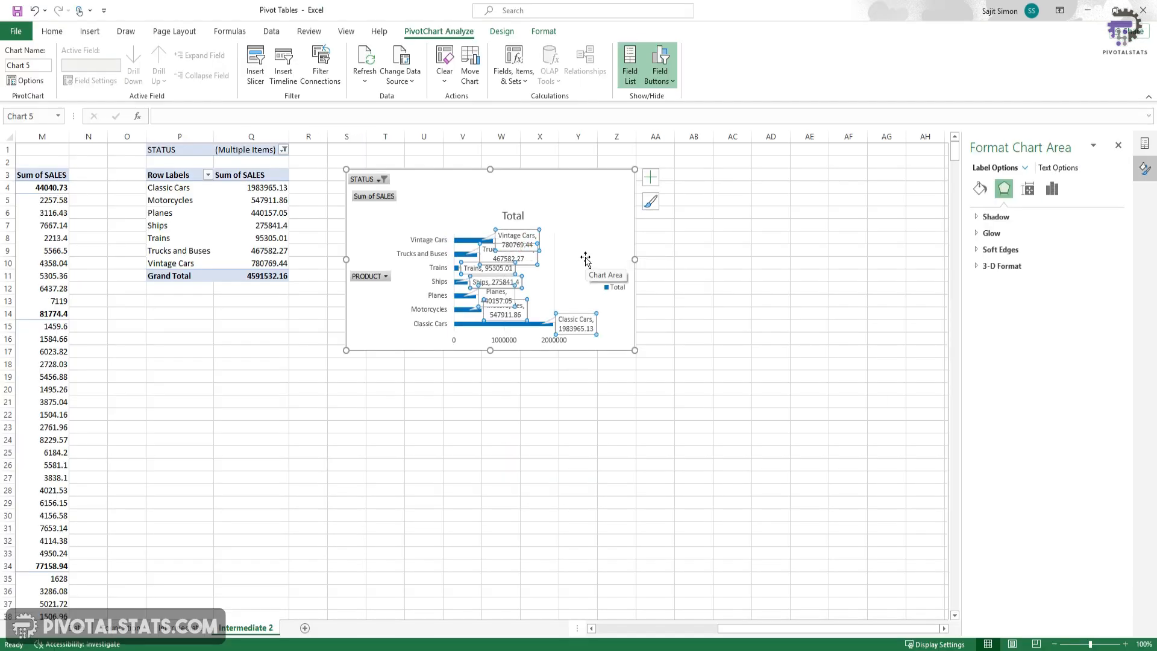
pyautogui.hotkey('ctrl', 'z')
# - Add plain value data labels to the Total series again
pyautogui.rightClick(480, 245)
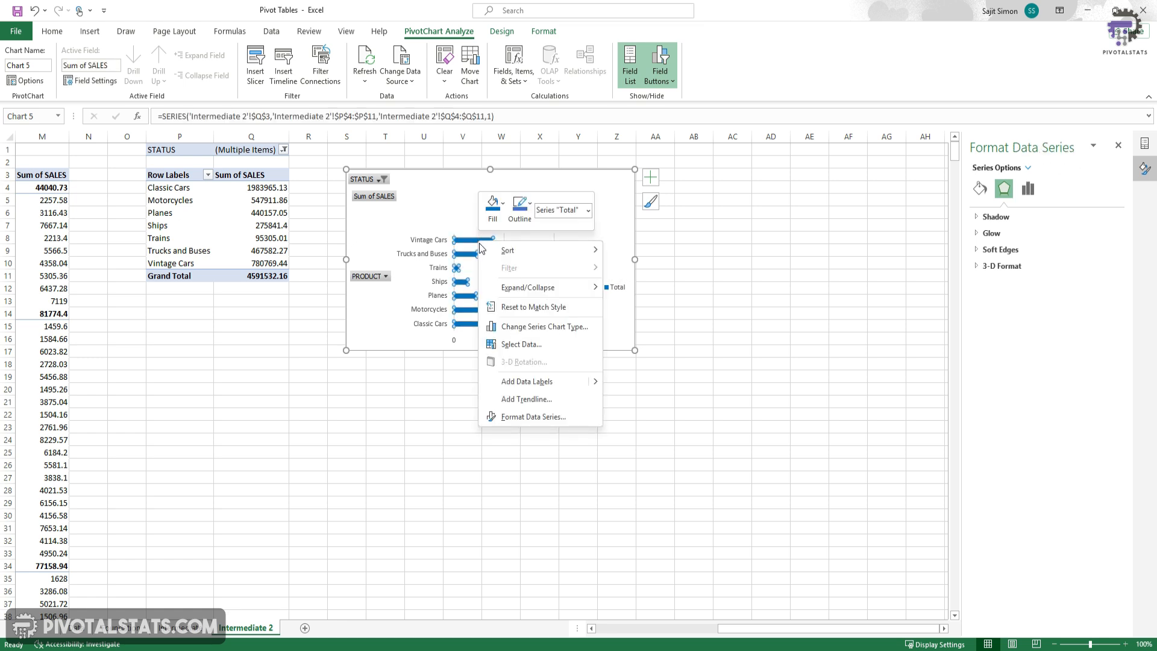
pyautogui.click(594, 377)
pyautogui.click(659, 381)
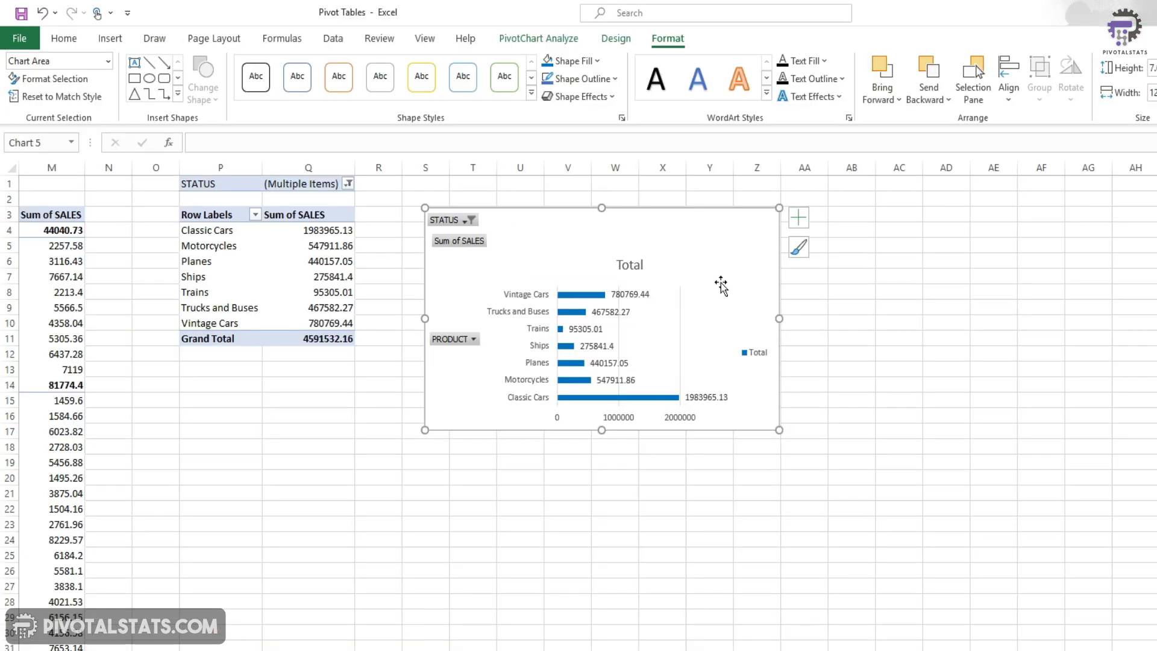
# - Examine the chart elements and quick layouts available for the PivotChart's design
pyautogui.click(613, 42)
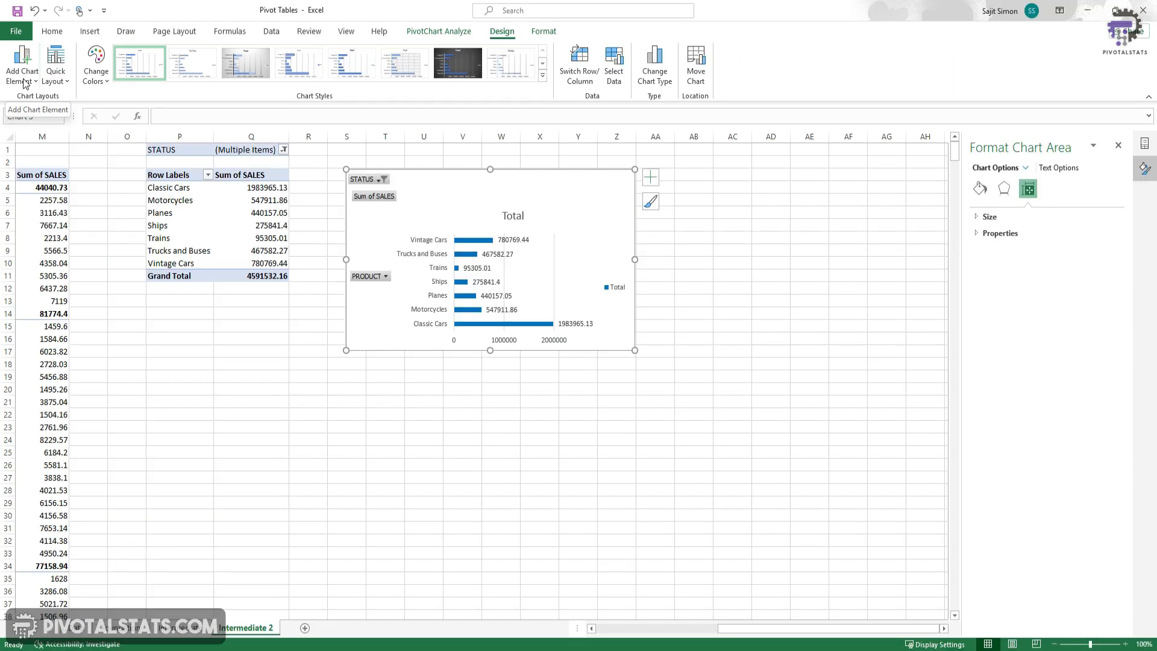
pyautogui.click(31, 96)
pyautogui.click(24, 83)
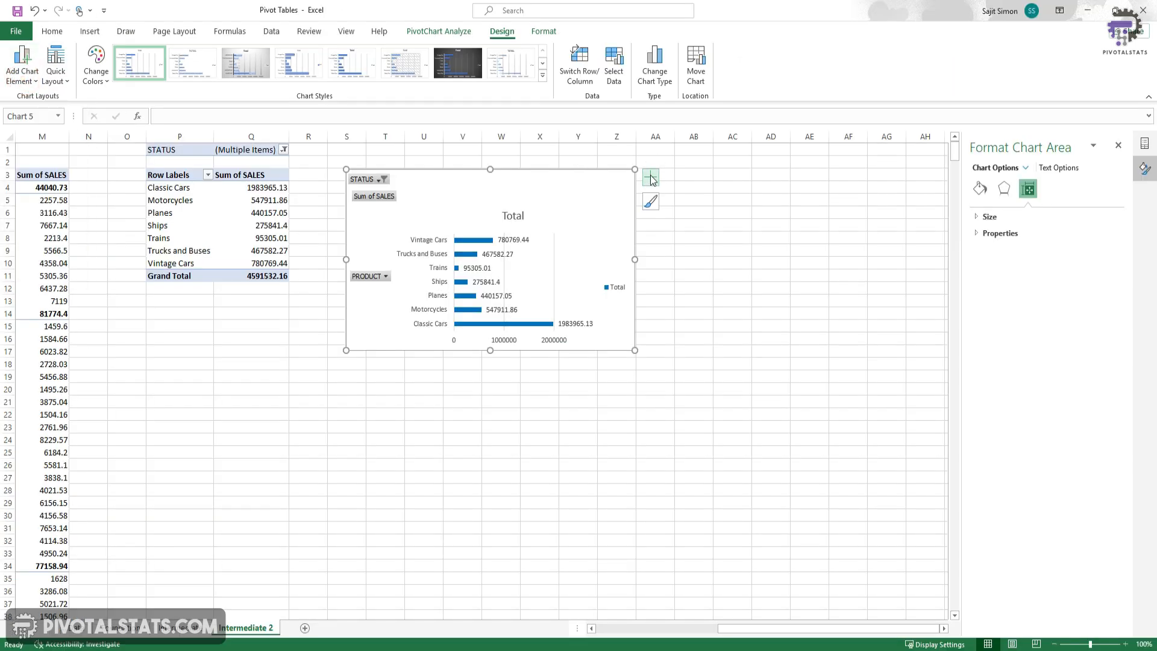
pyautogui.click(67, 82)
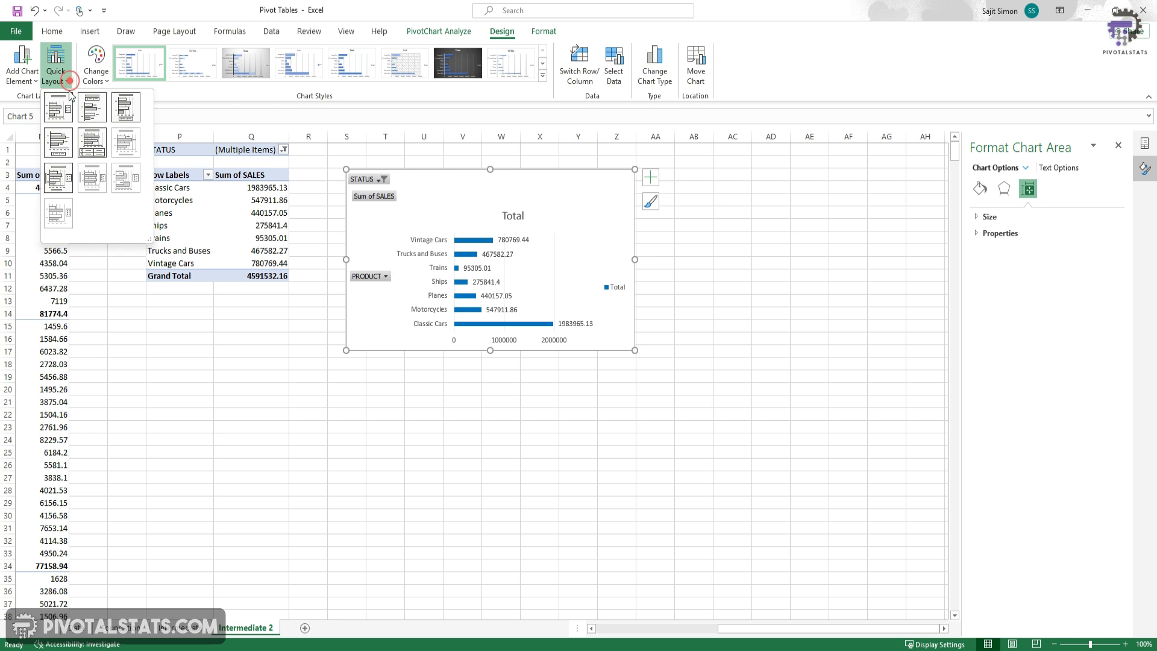
pyautogui.click(776, 66)
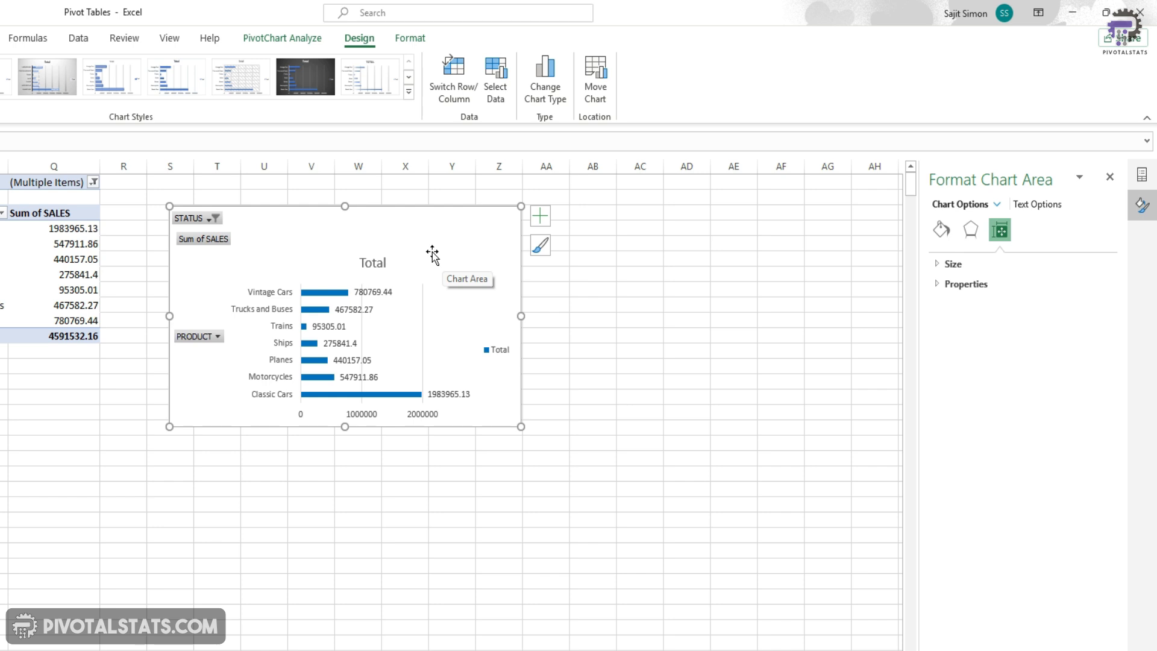
pyautogui.click(468, 249)
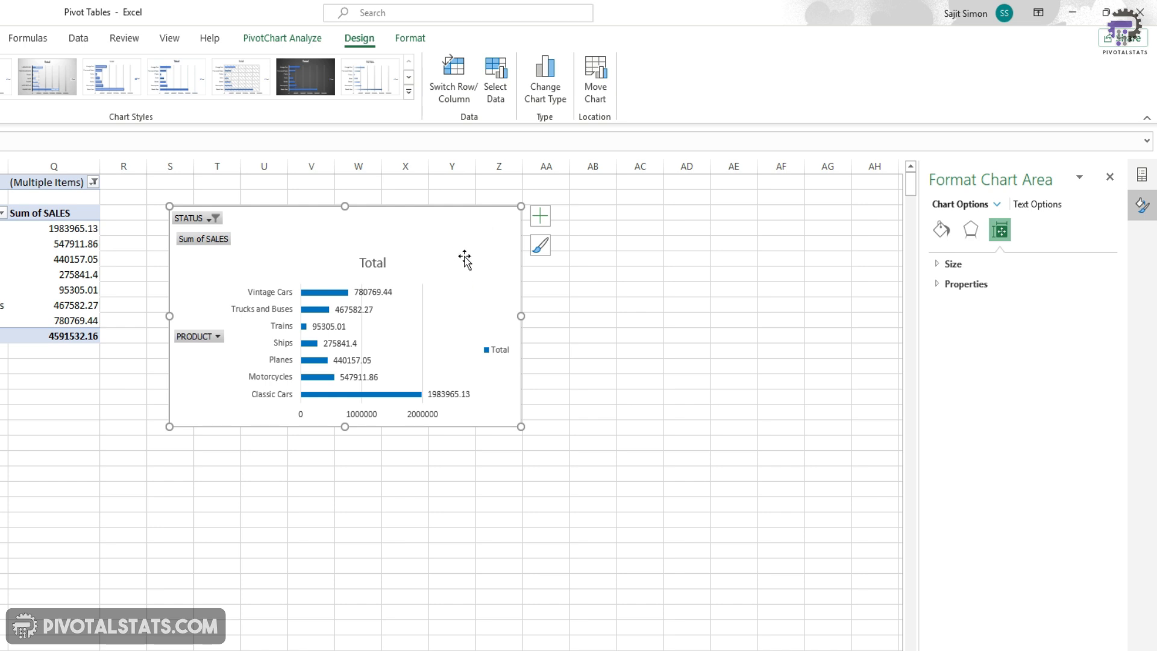
# - Change the PivotChart's type to Clustered Column and widen the chart so its product labels have more room
pyautogui.click(546, 90)
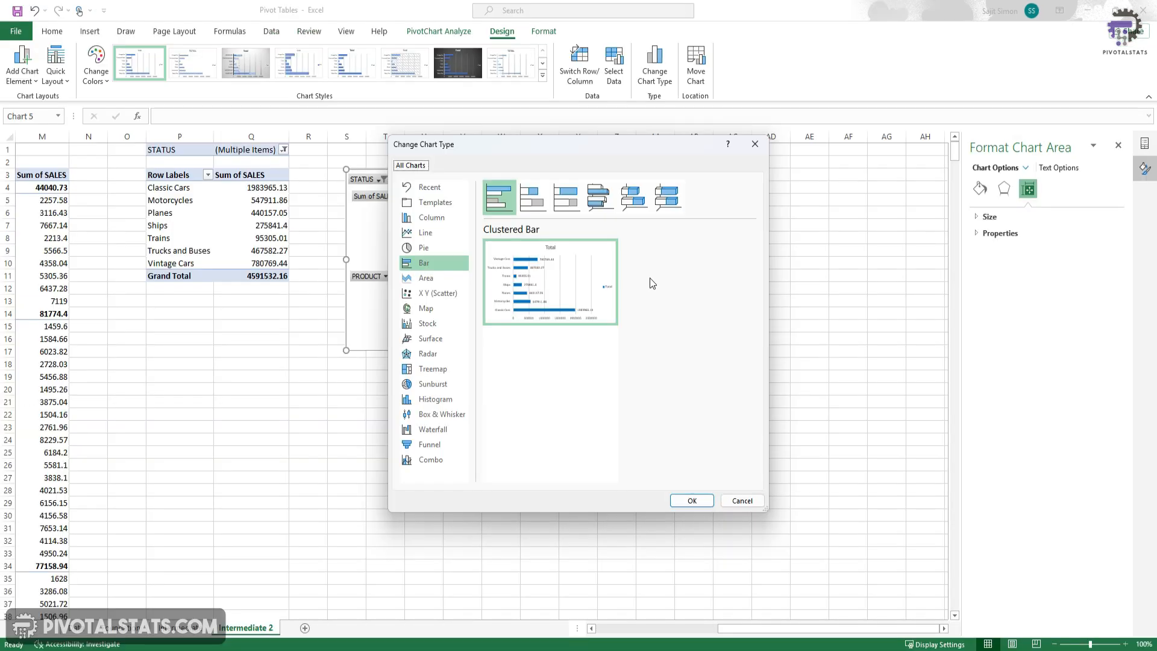
pyautogui.click(438, 222)
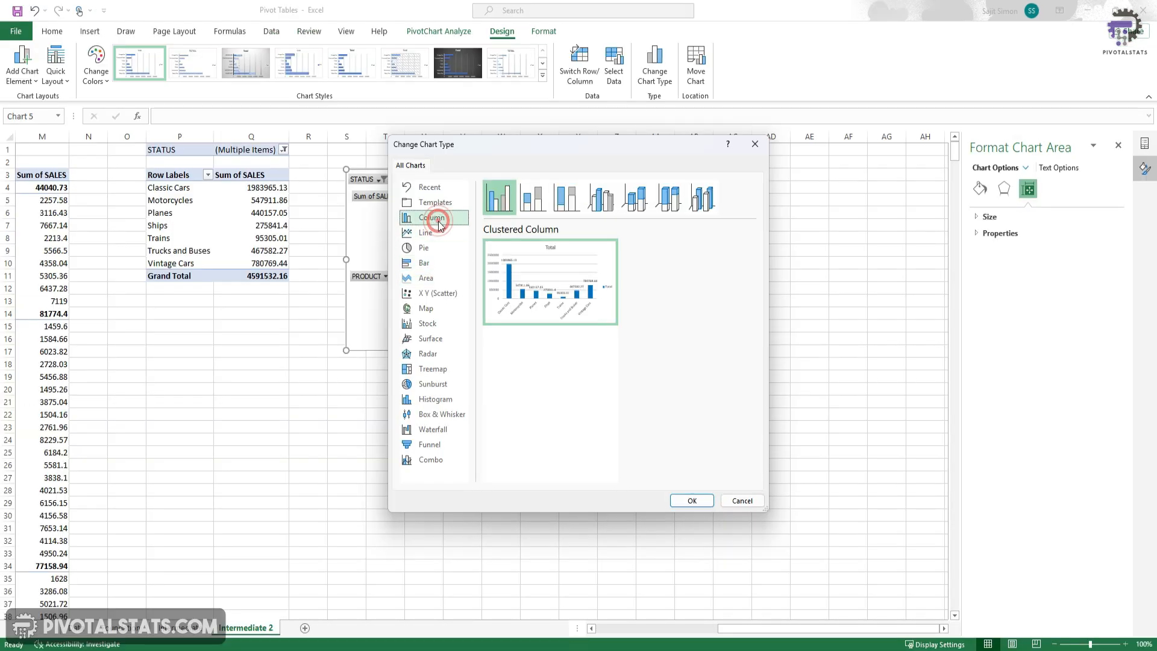
pyautogui.click(690, 501)
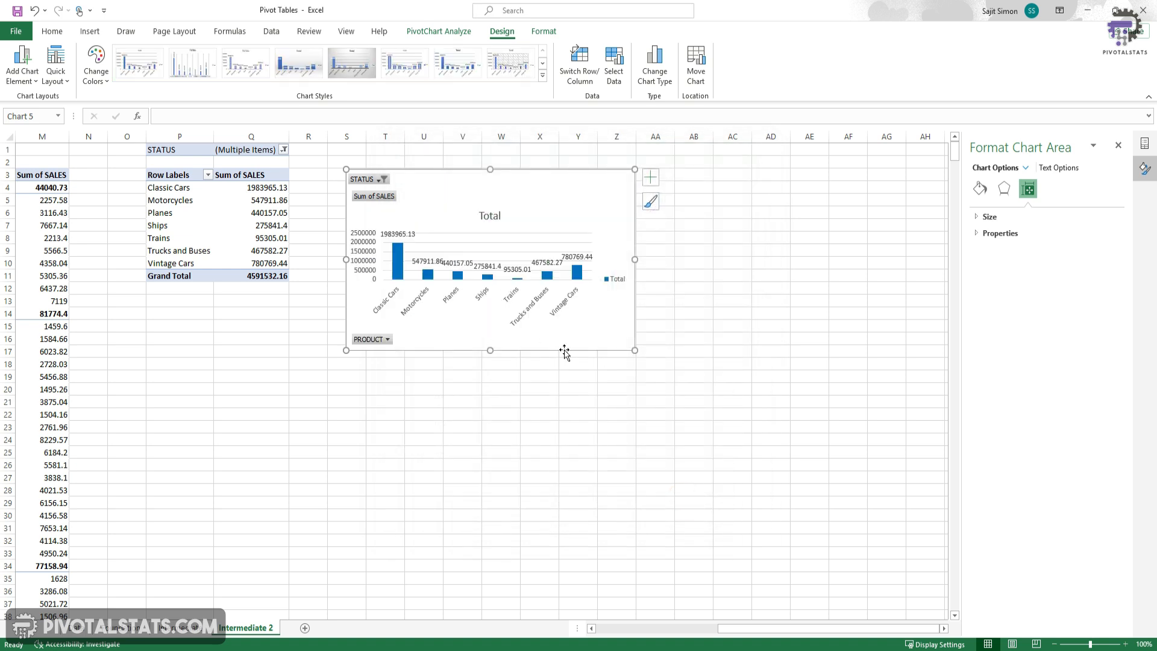
pyautogui.moveTo(636, 259); pyautogui.dragTo(787, 259)
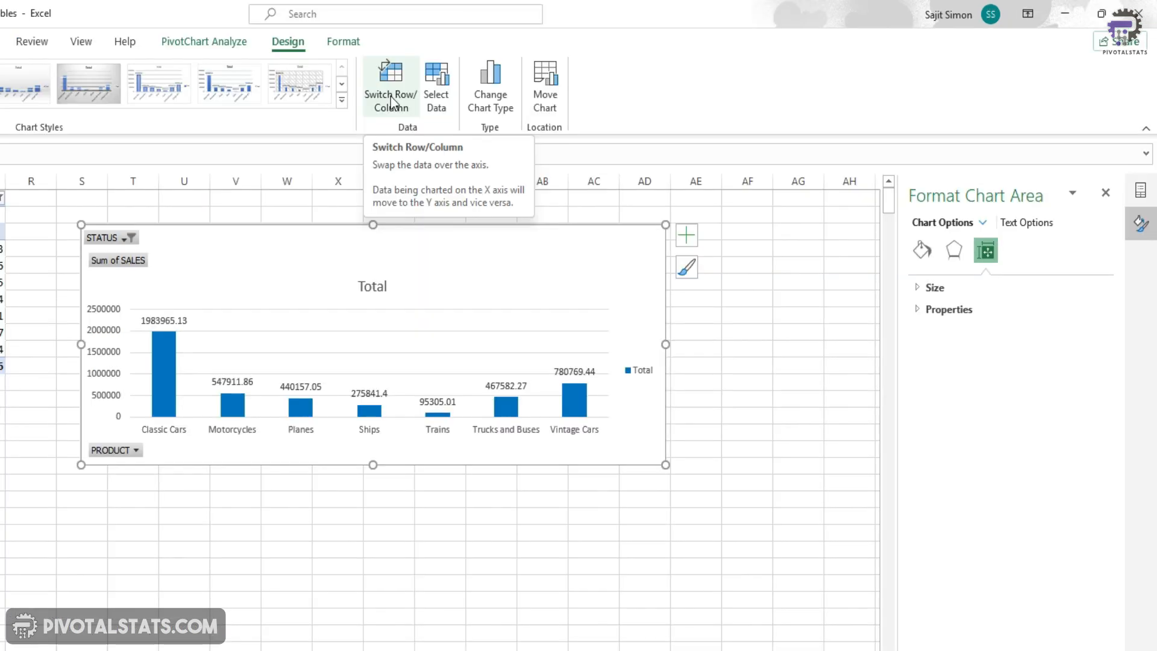
# - Swap the PivotChart's rows and columns to compare the layouts, and swap them back, repositioning the chart beside its PivotTable
pyautogui.click(390, 102)
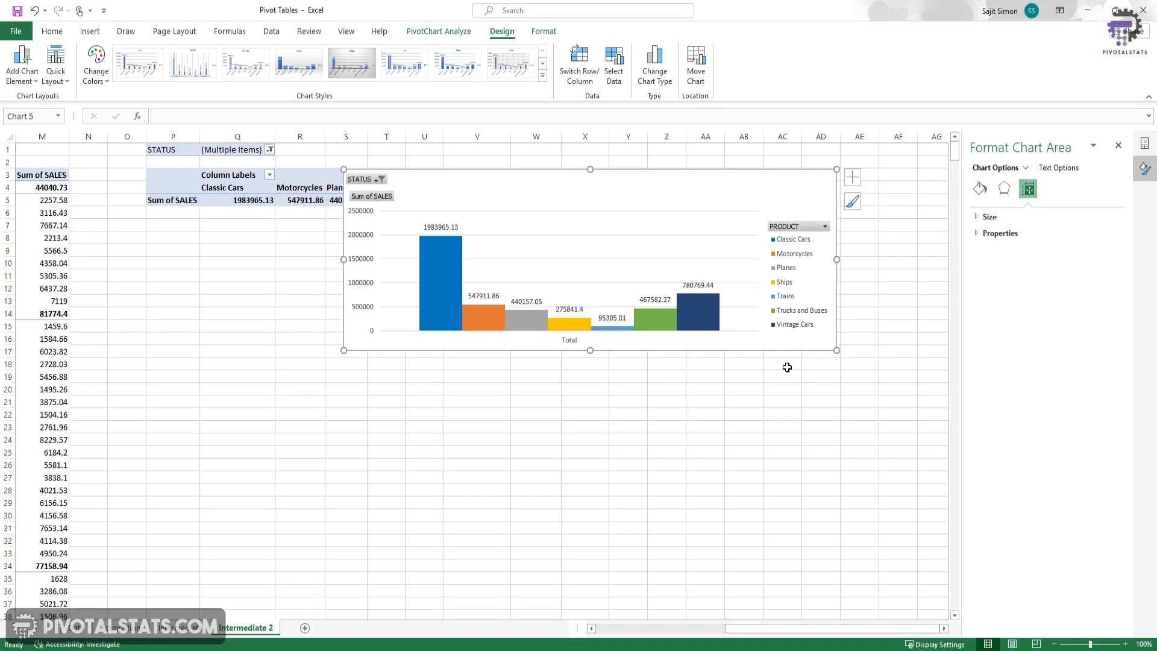
pyautogui.moveTo(787, 244); pyautogui.dragTo(789, 316)
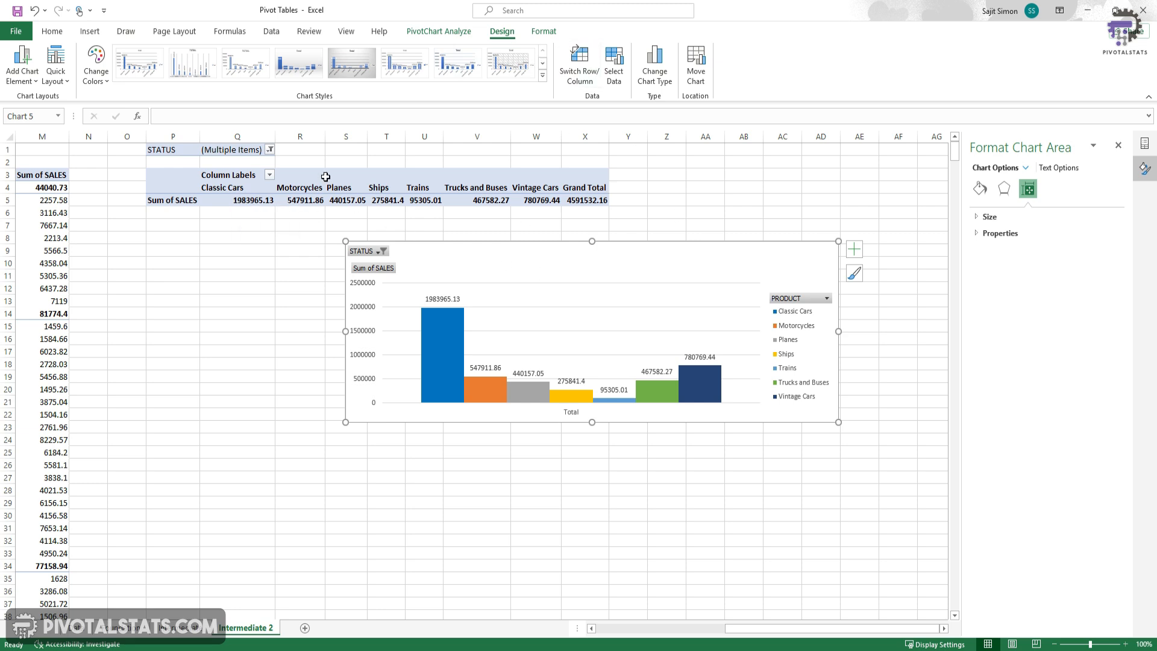
pyautogui.click(583, 76)
pyautogui.moveTo(681, 263); pyautogui.dragTo(670, 195)
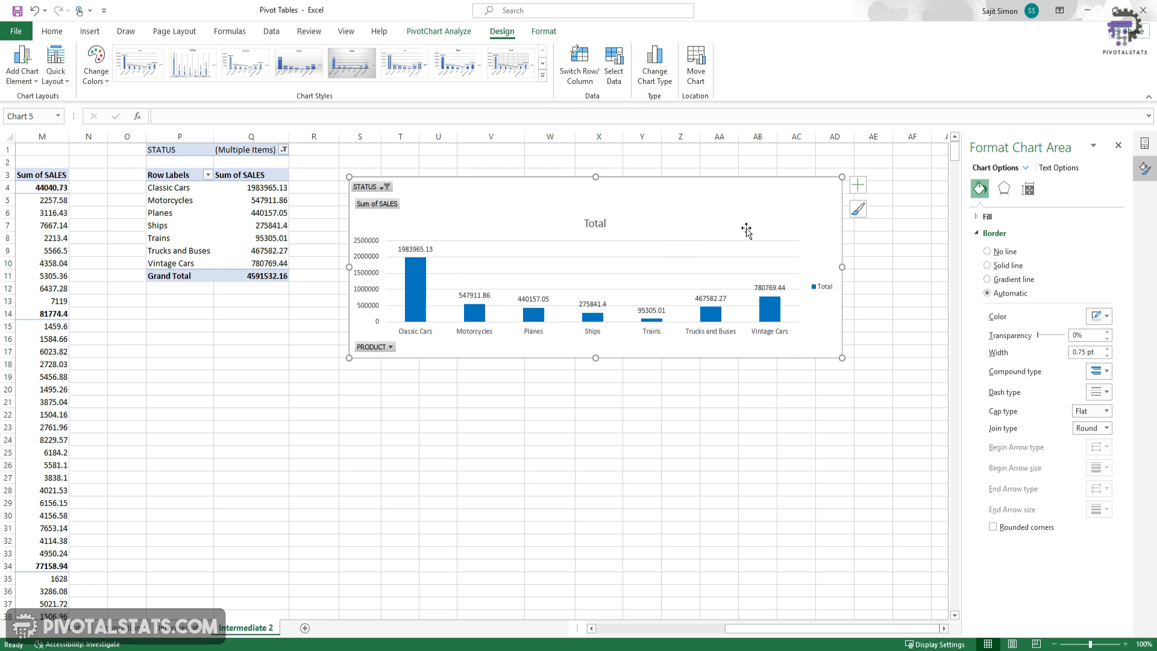
# - Fill the PivotChart's chart area with the lightest gold theme colour
pyautogui.click(754, 208)
pyautogui.click(545, 32)
pyautogui.click(707, 196)
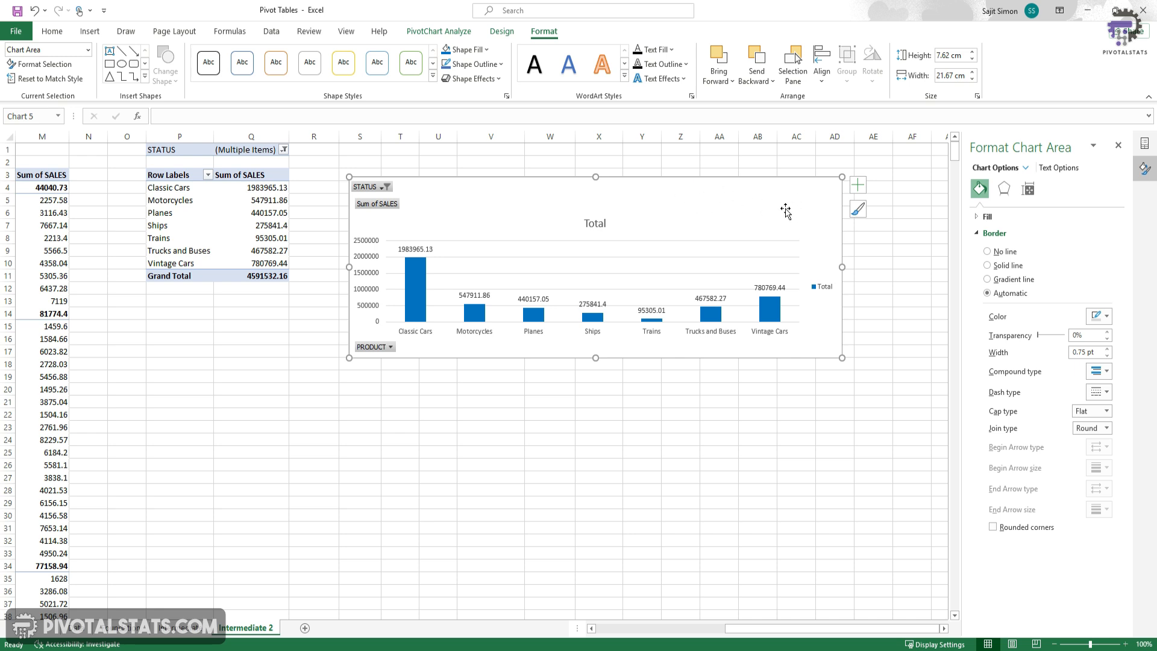
pyautogui.click(487, 50)
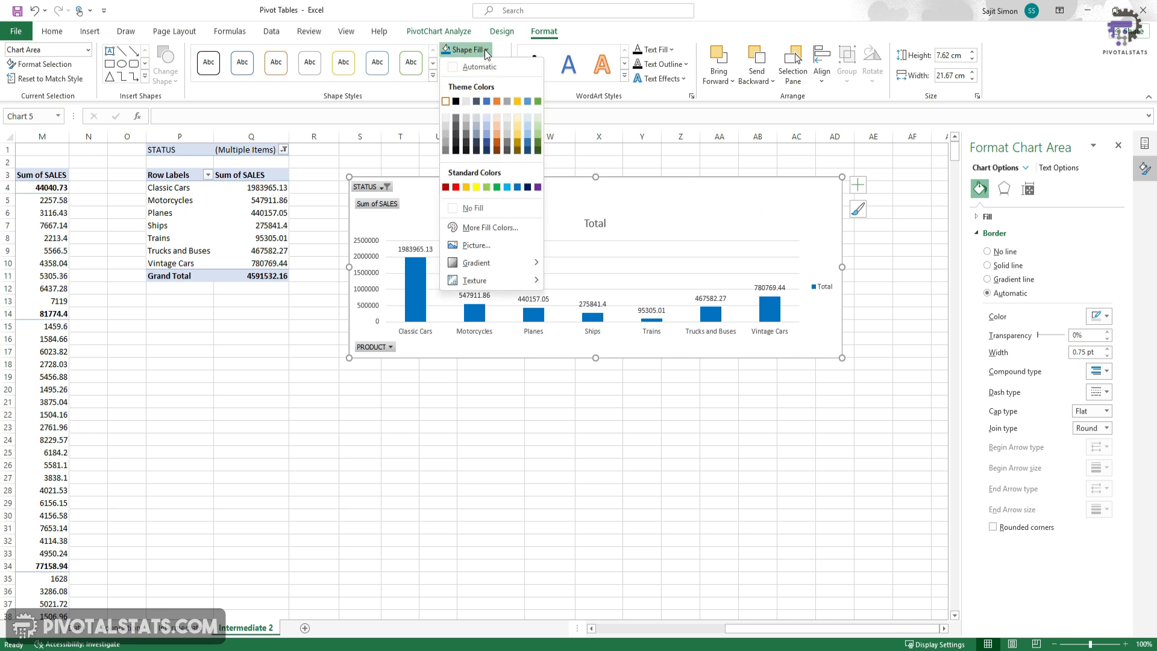
pyautogui.click(517, 118)
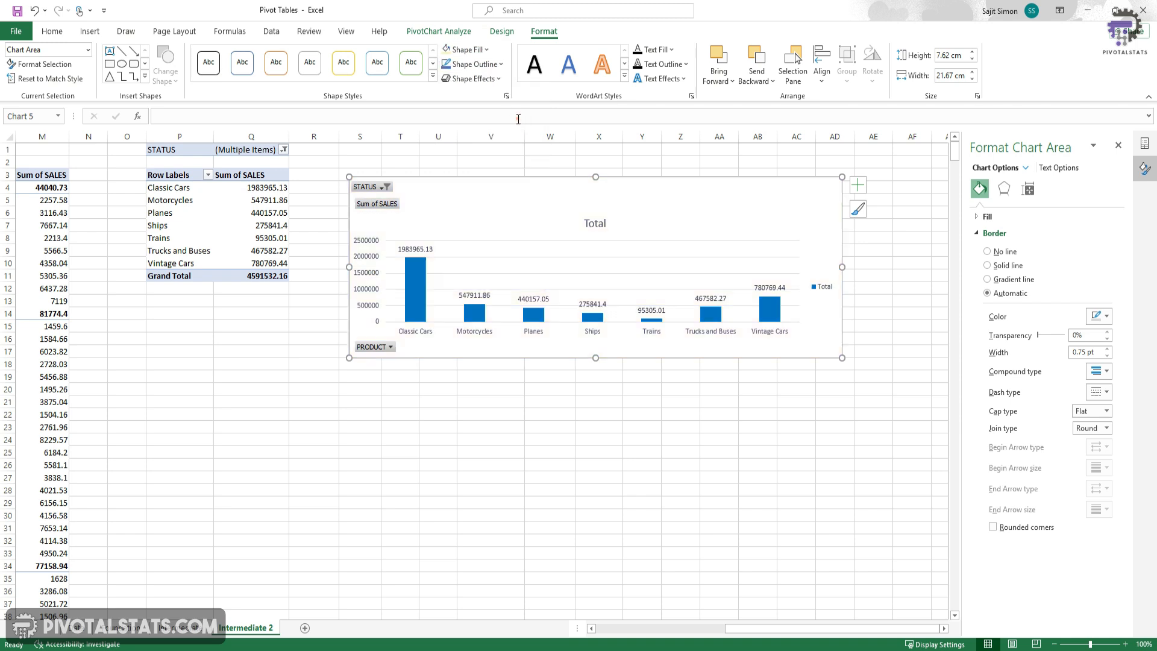
# - Fill the Total series' columns in the PivotChart with the standard orange colour
pyautogui.click(416, 297)
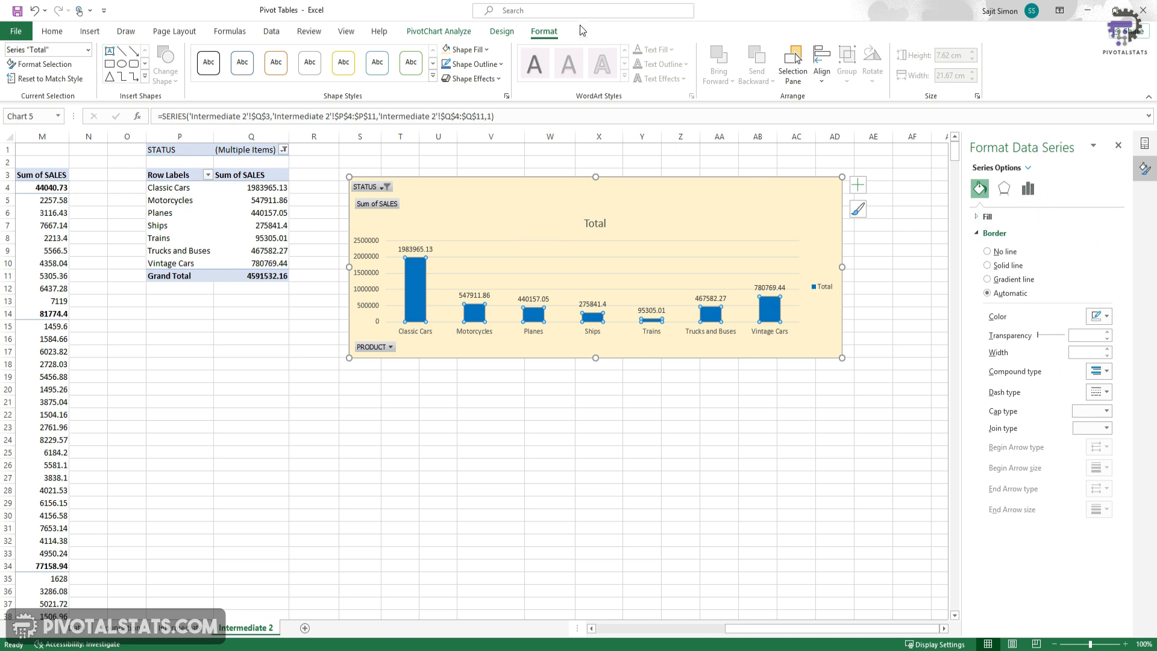
pyautogui.click(473, 50)
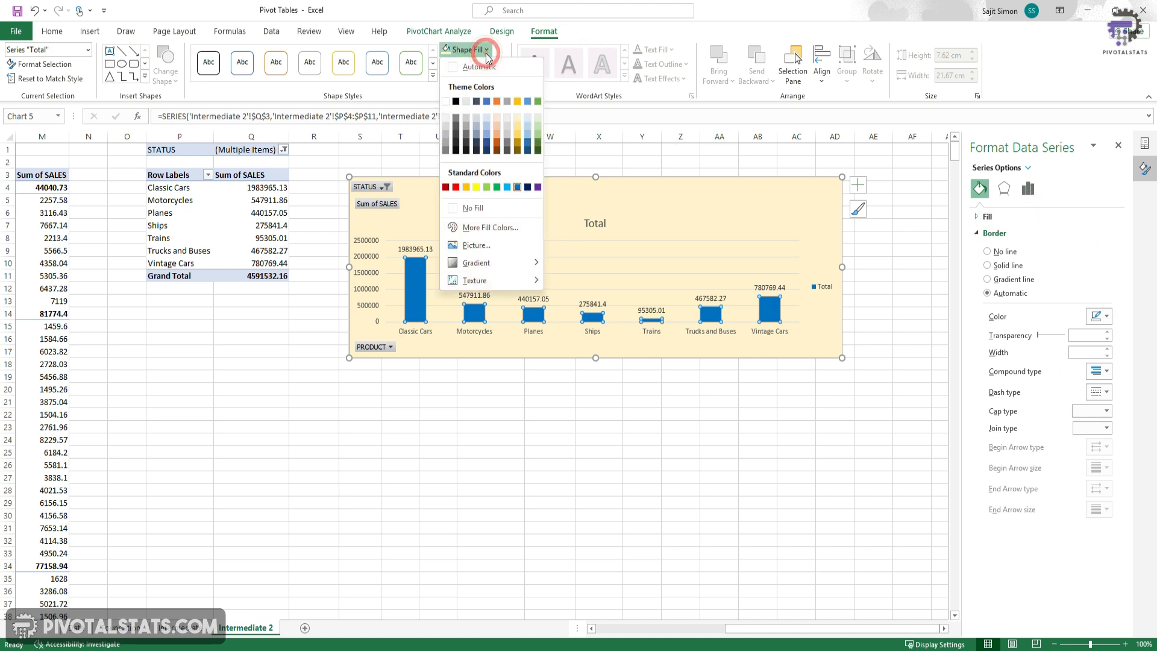
pyautogui.click(468, 187)
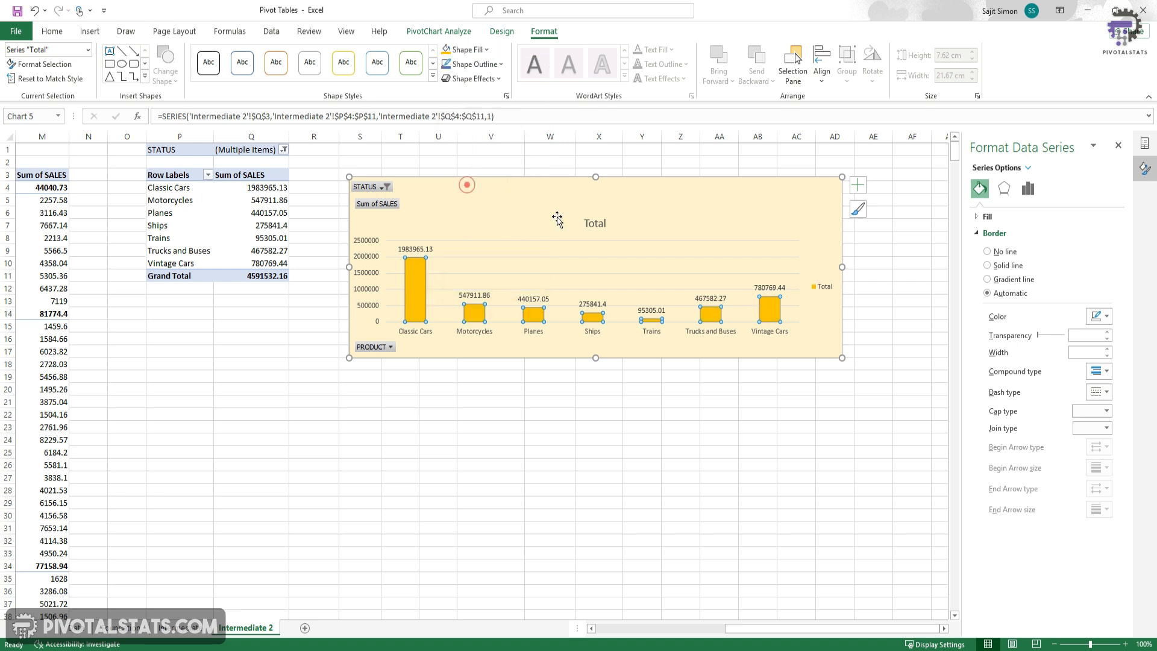
pyautogui.click(553, 212)
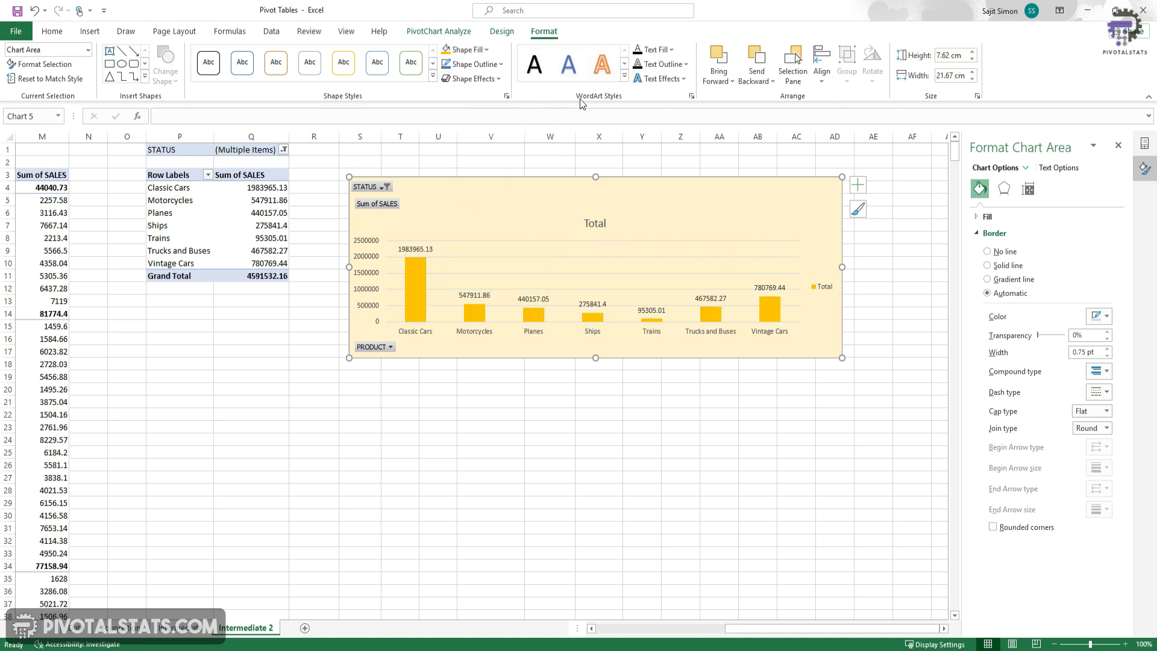
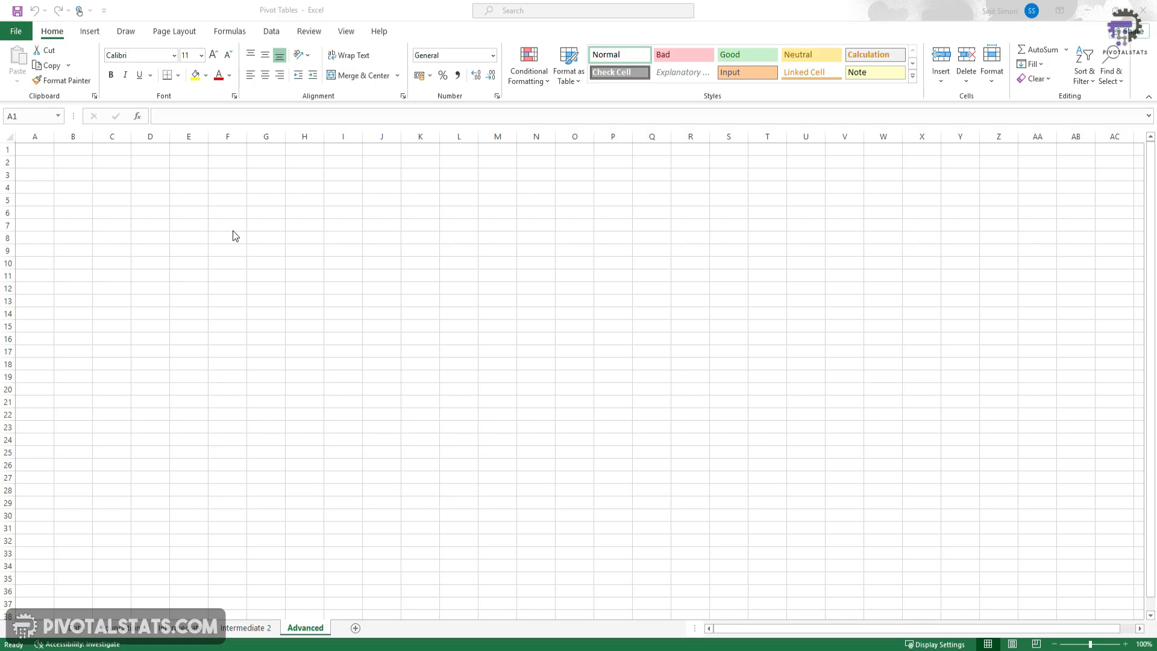
# - Check which existing connections are available as an external data source for a new PivotTable on the Advanced sheet
pyautogui.click(233, 232)
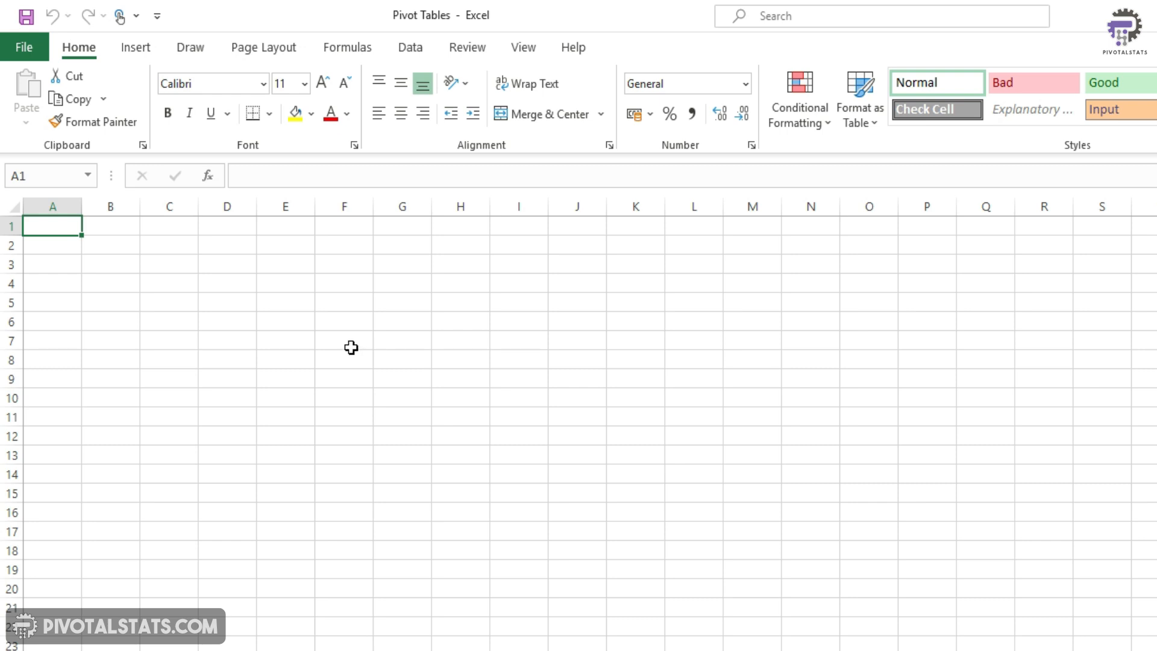
pyautogui.click(135, 49)
pyautogui.click(35, 108)
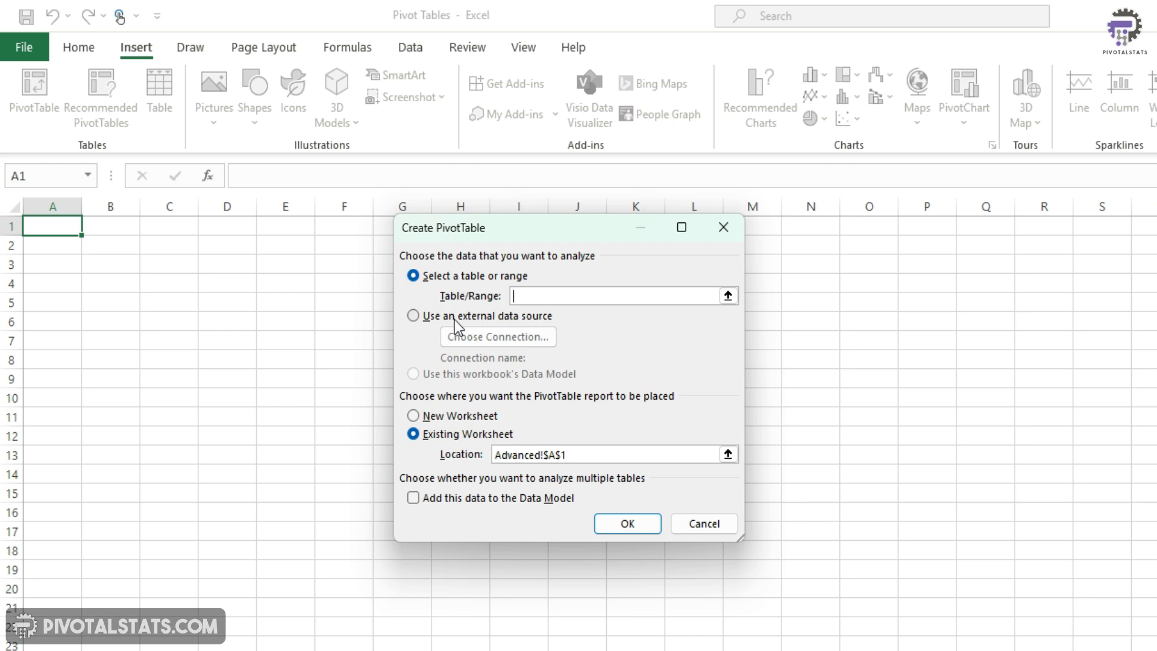
pyautogui.click(411, 317)
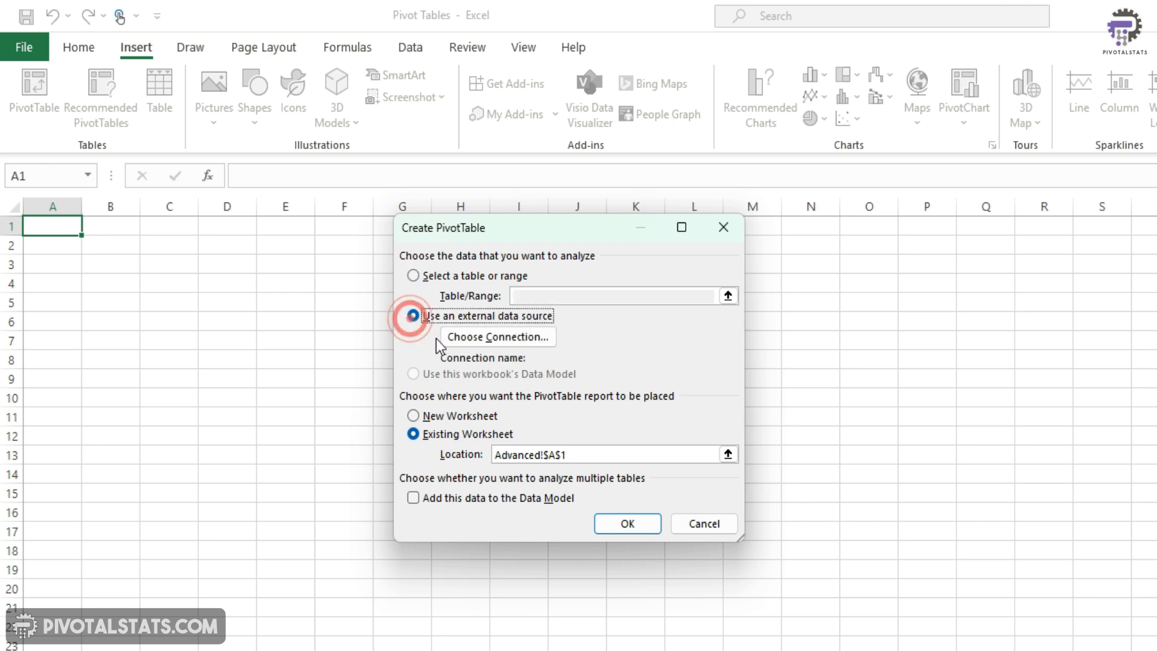
pyautogui.click(495, 338)
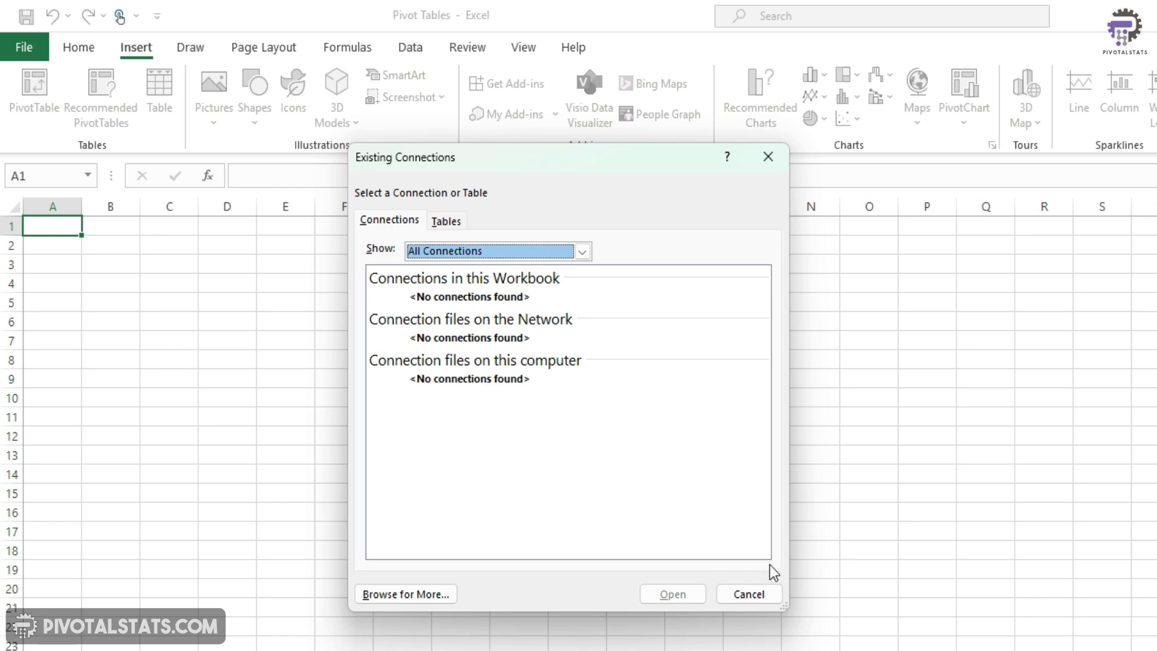
pyautogui.click(750, 594)
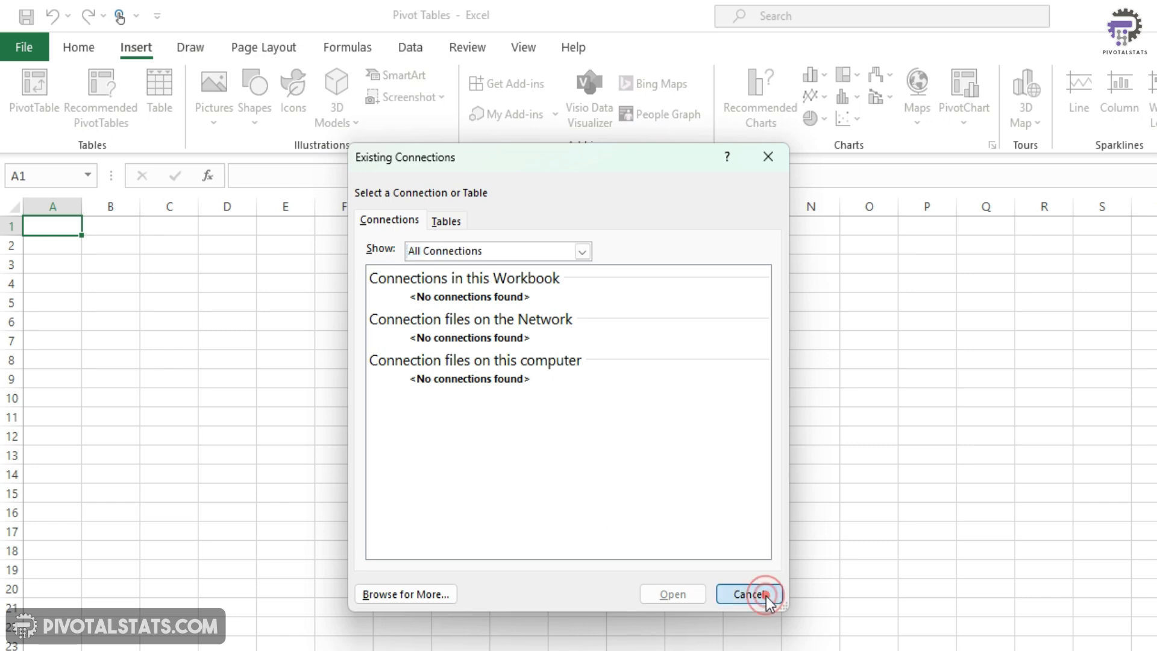
pyautogui.click(701, 524)
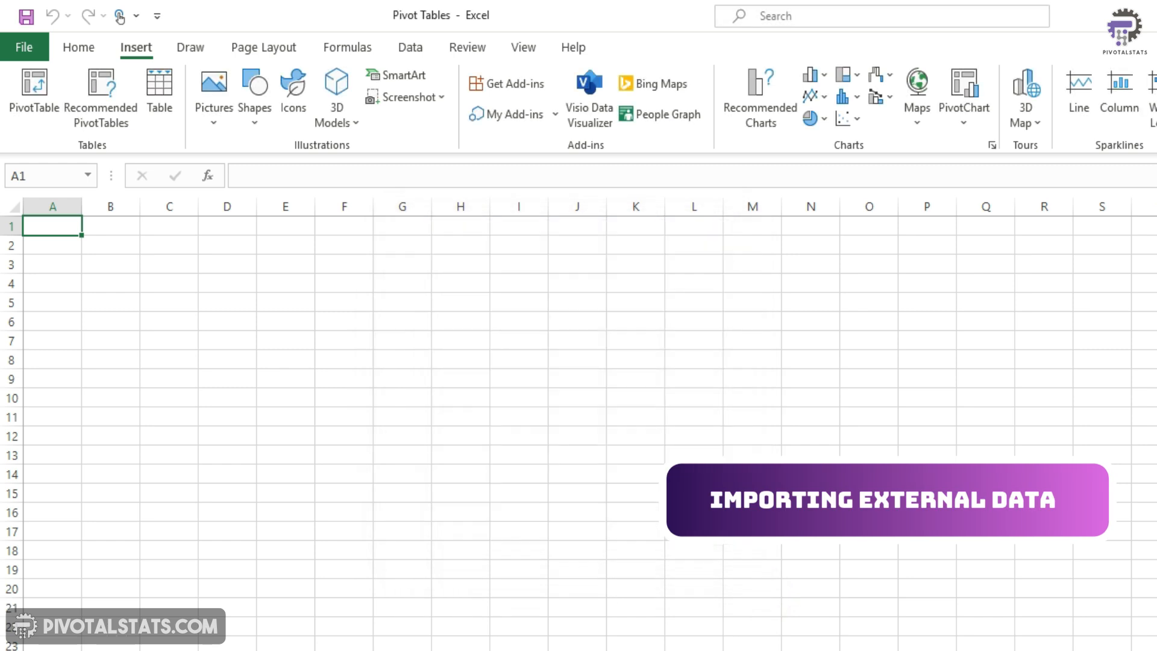
# - Start importing external data from the Chocolate_Sales workbook in the Chocolate Sales folder
pyautogui.click(409, 53)
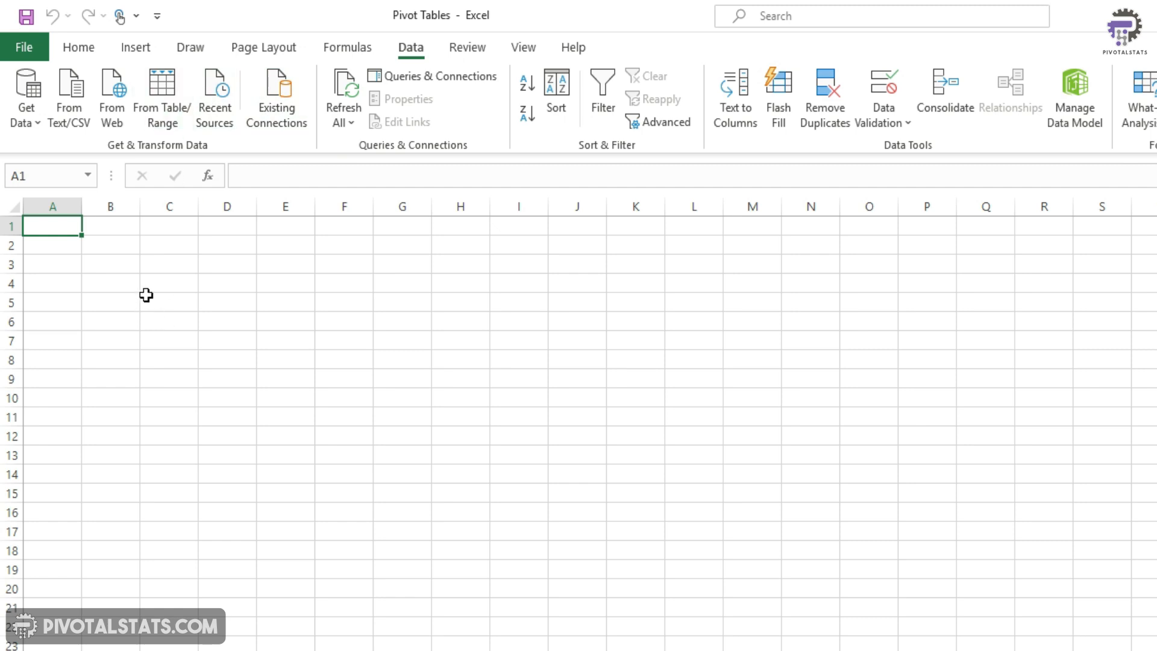
pyautogui.click(28, 121)
pyautogui.moveTo(122, 161)
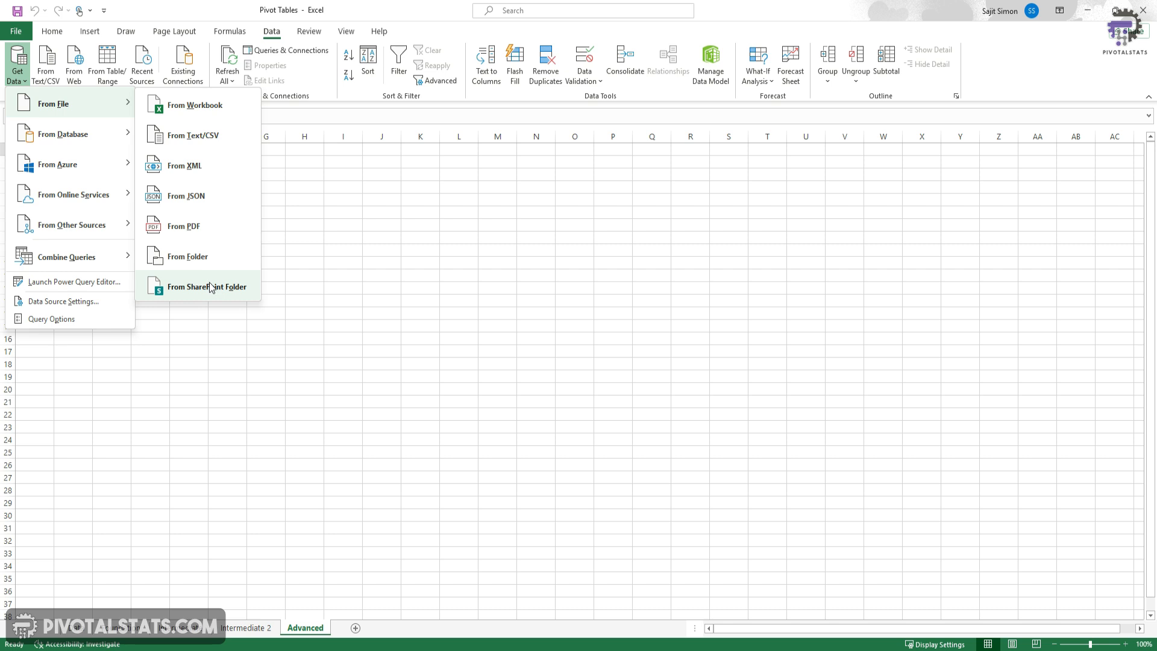
pyautogui.moveTo(80, 133)
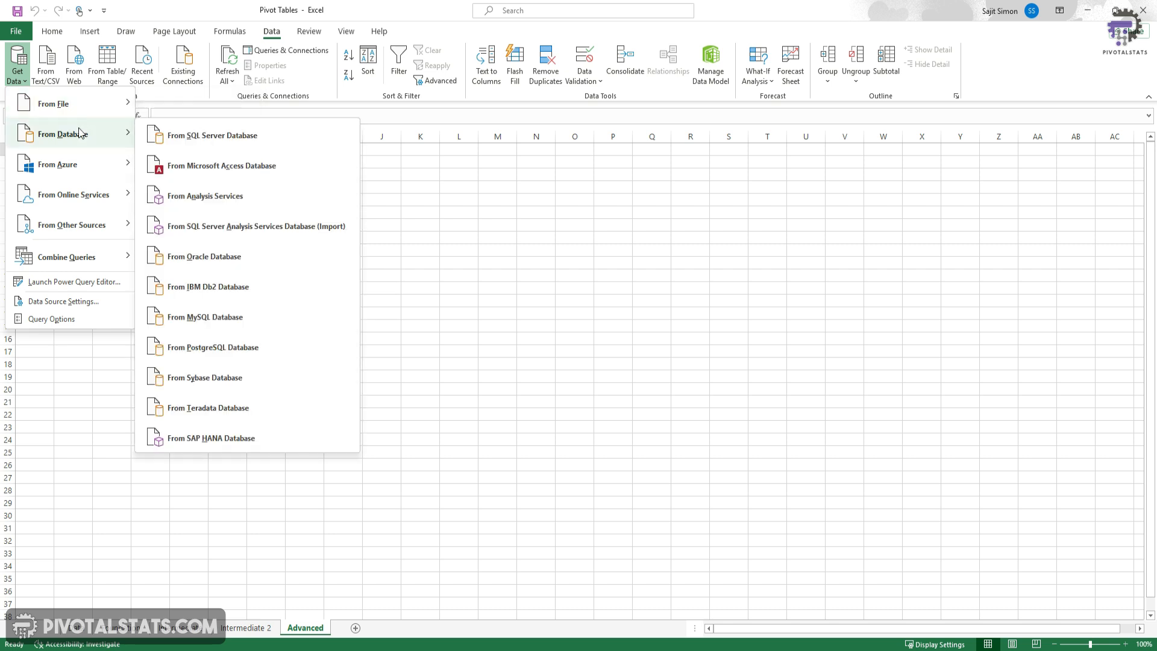
pyautogui.moveTo(89, 167)
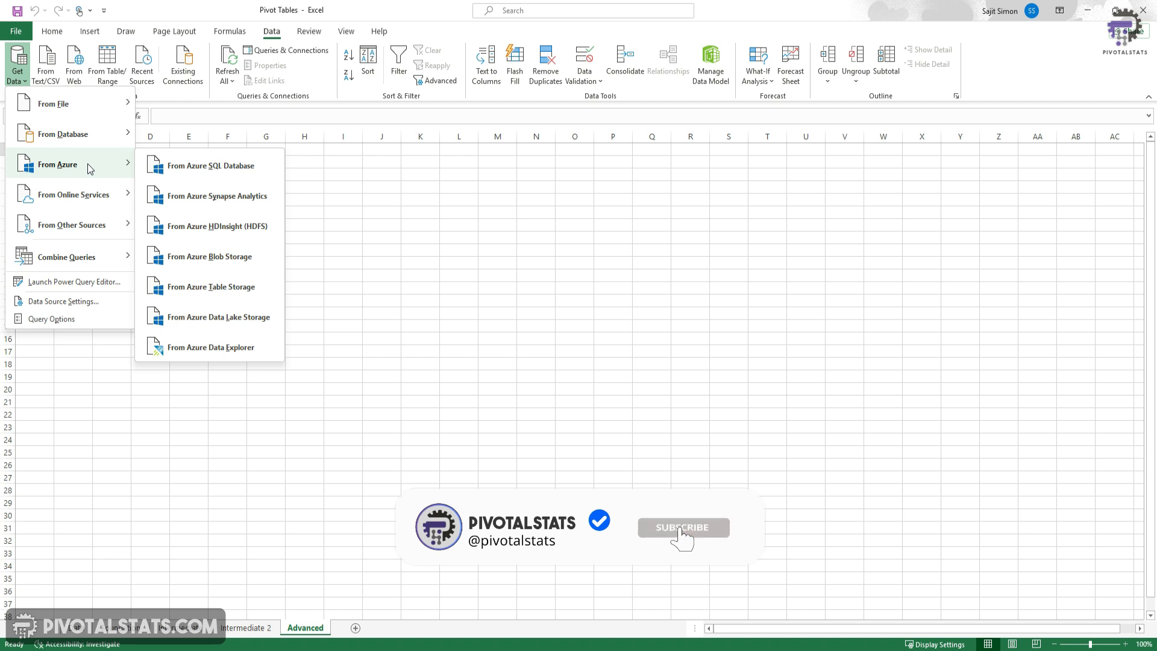
pyautogui.moveTo(111, 111)
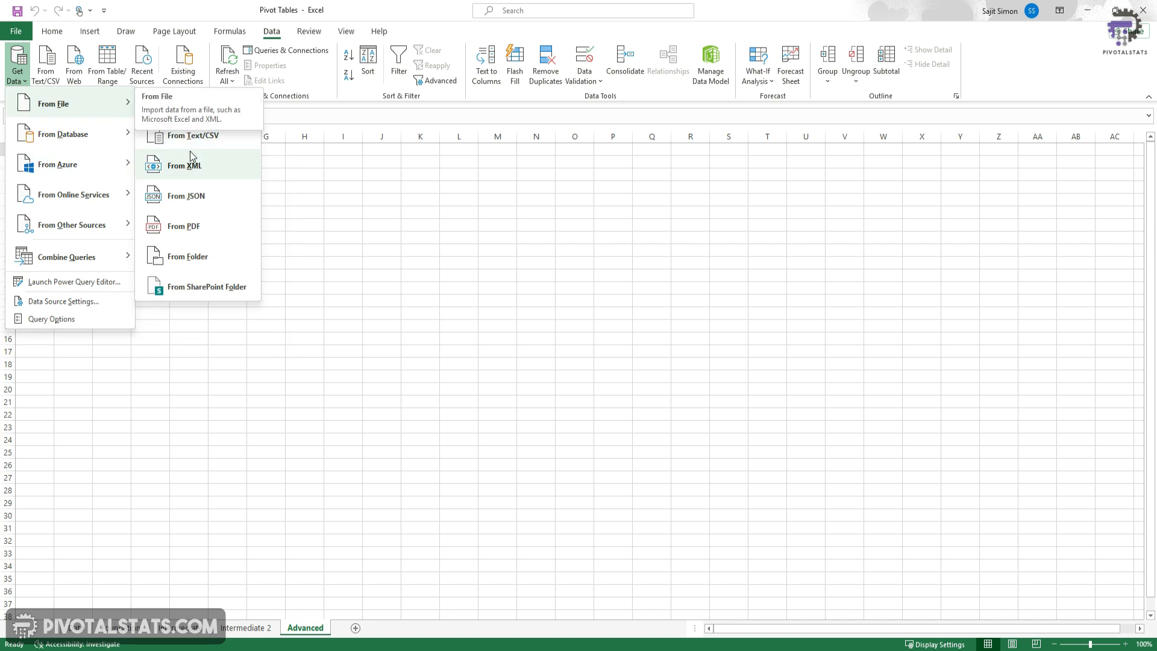
pyautogui.click(232, 108)
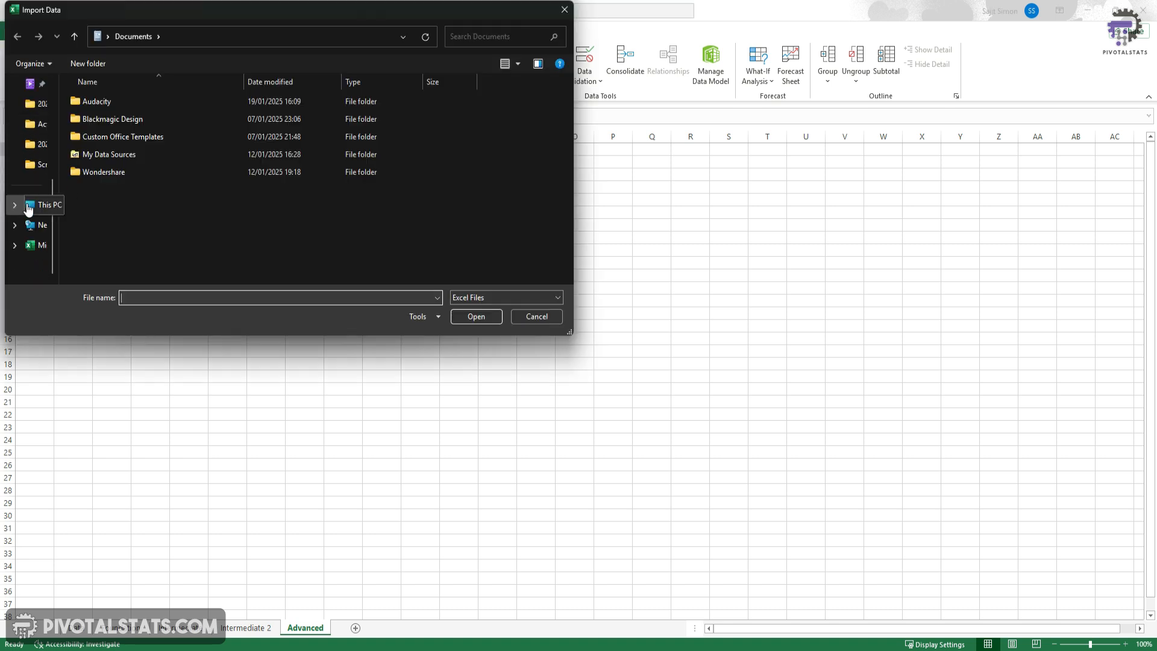
pyautogui.click(30, 103)
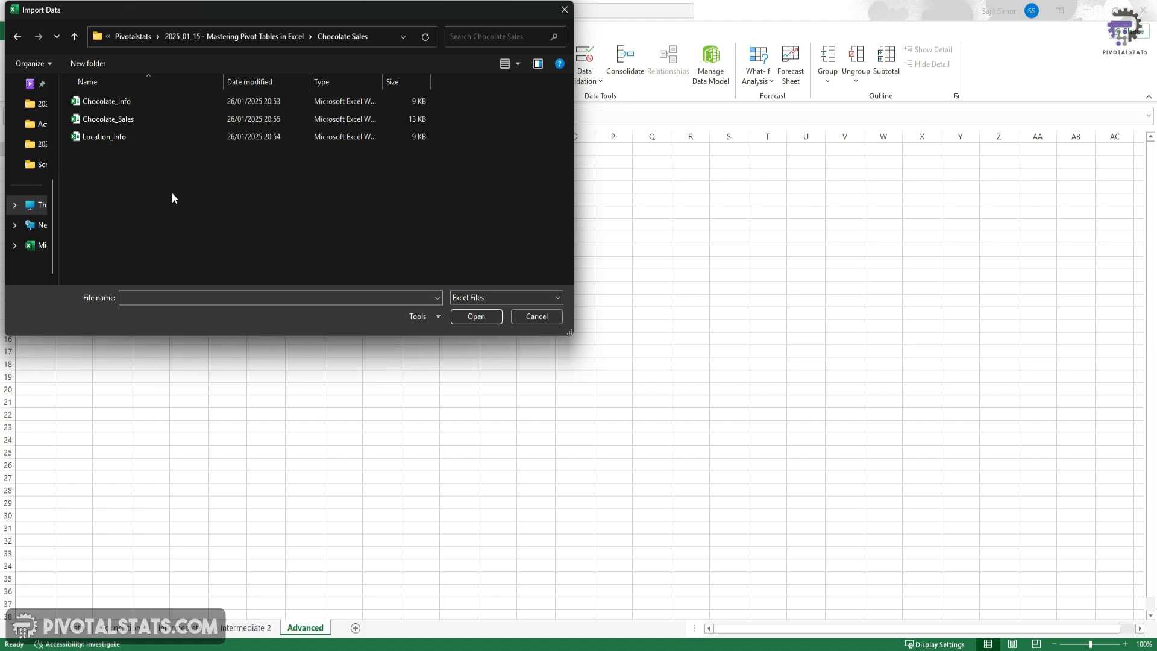
pyautogui.doubleClick(118, 119)
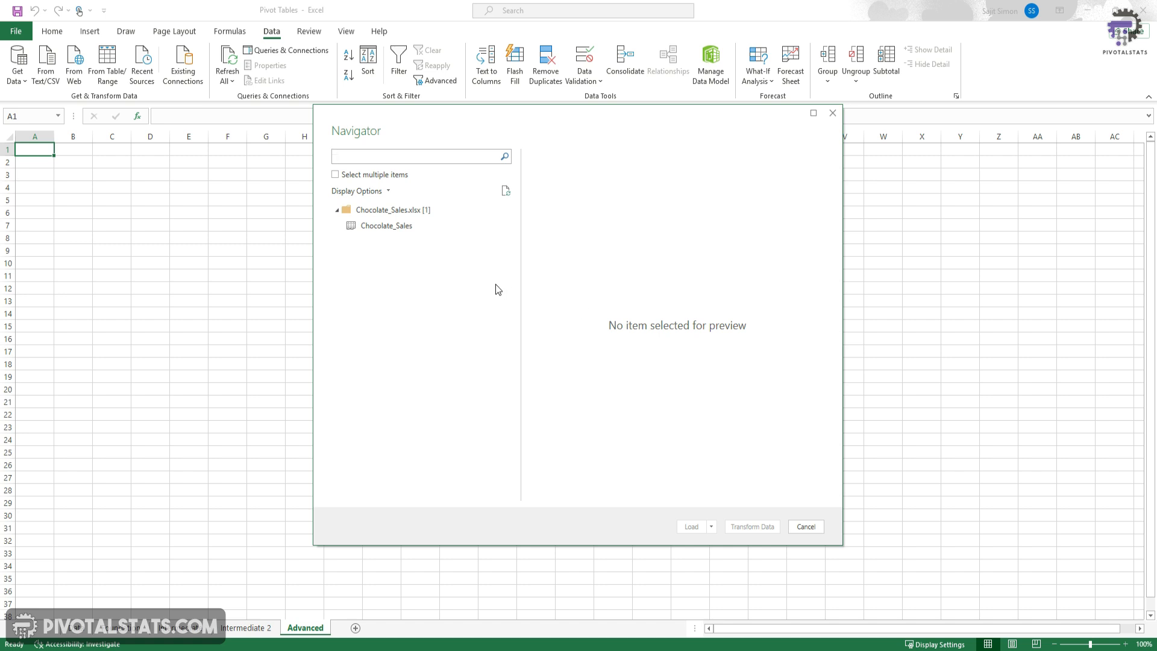
# - Preview the Chocolate_Sales sheet and load it into the workbook as a table with the default load option
pyautogui.click(398, 230)
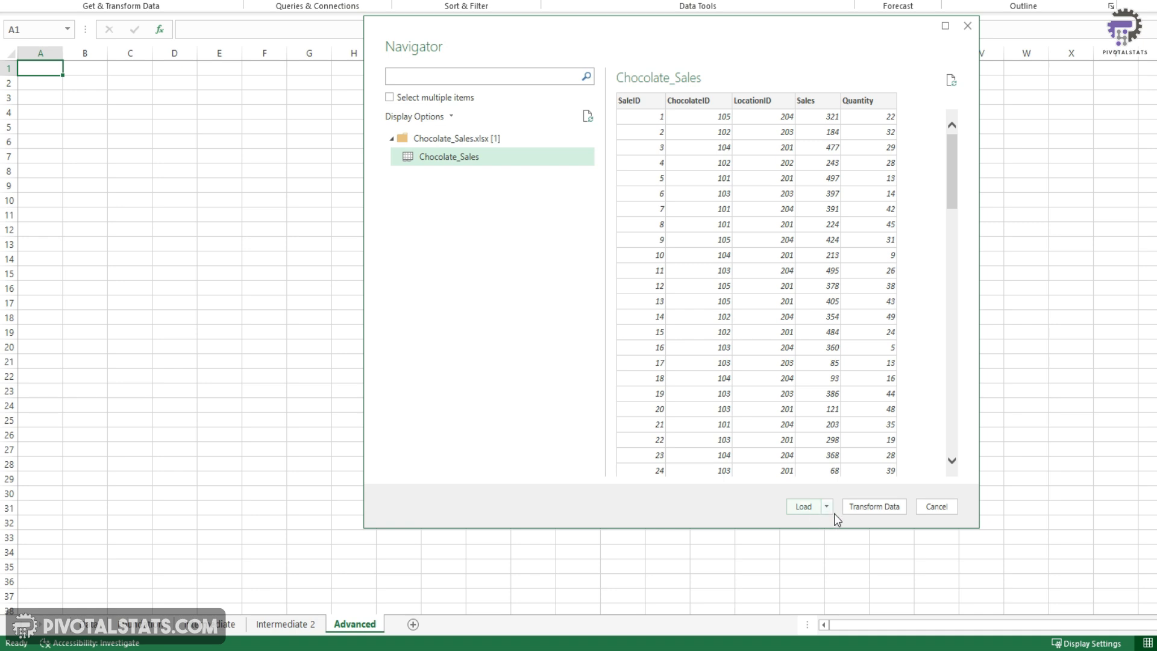
pyautogui.click(827, 507)
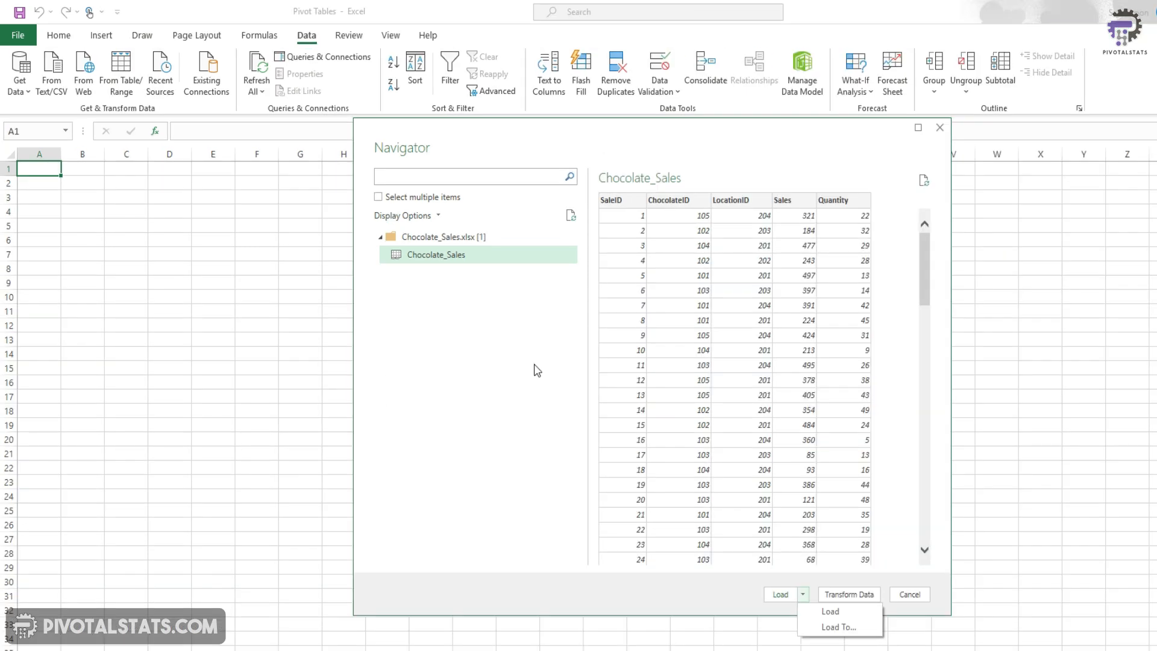
pyautogui.click(860, 615)
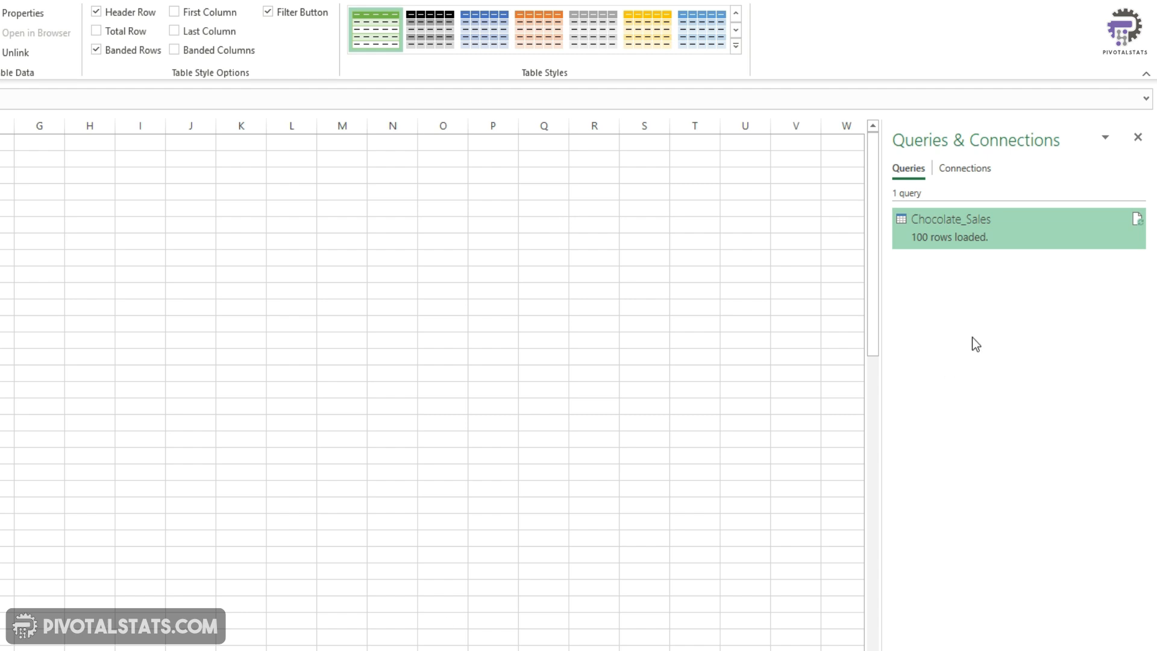
# - Change the Chocolate_Sales query's load destination to Only Create Connection and add its data to the Data Model
pyautogui.rightClick(1007, 223)
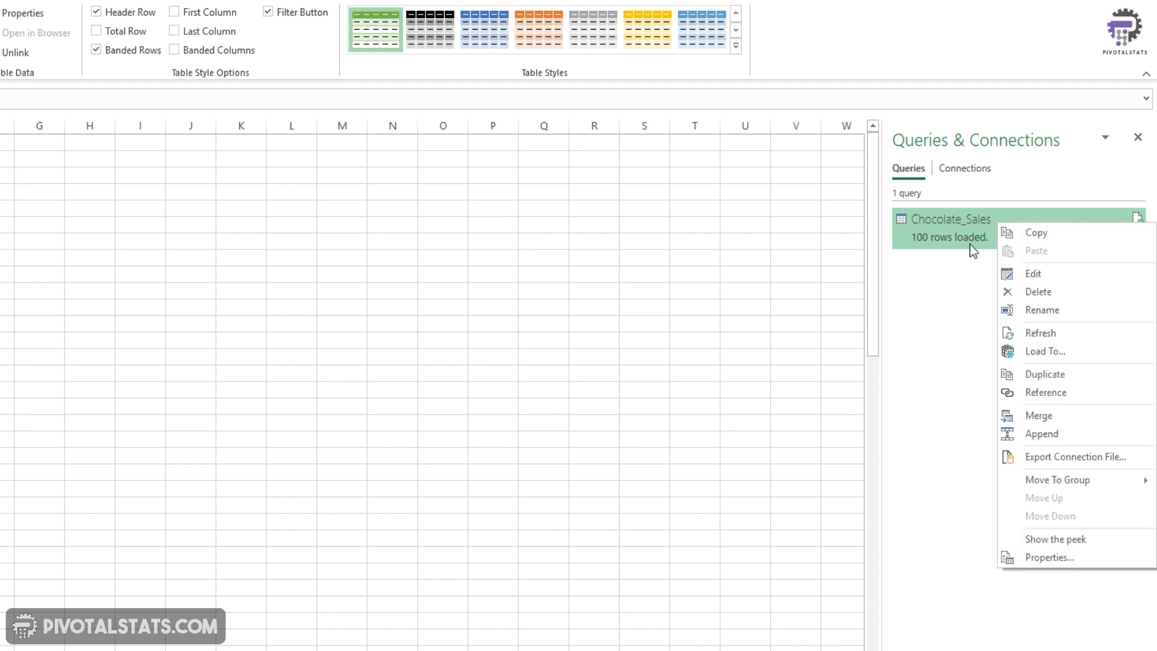
pyautogui.click(973, 318)
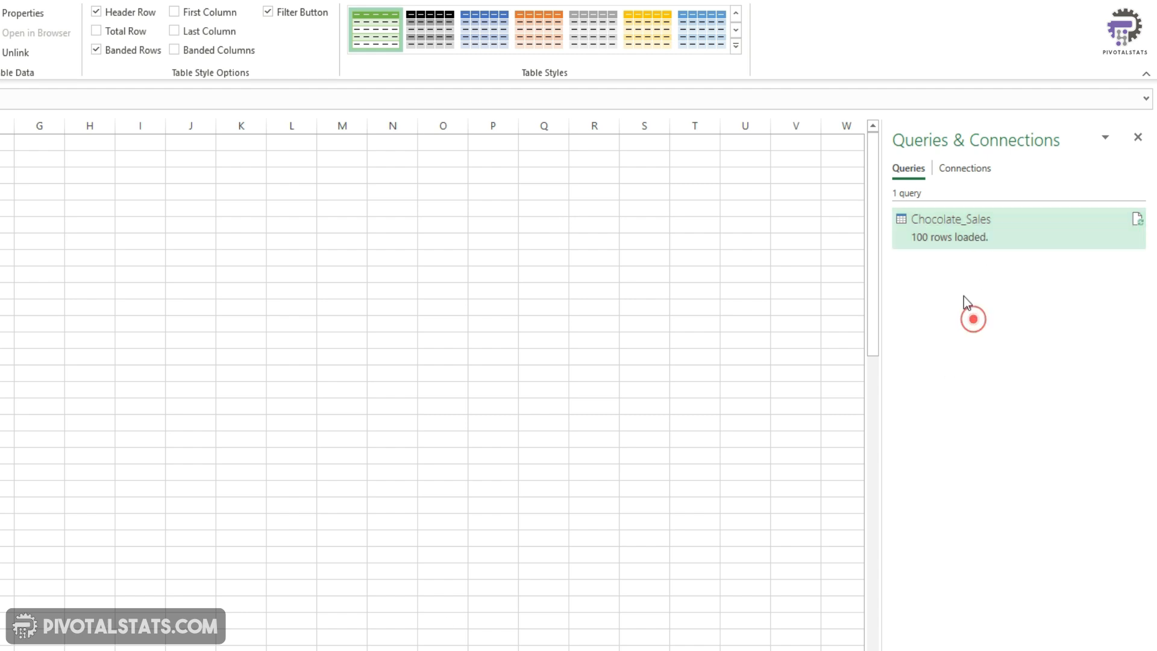
pyautogui.rightClick(1029, 230)
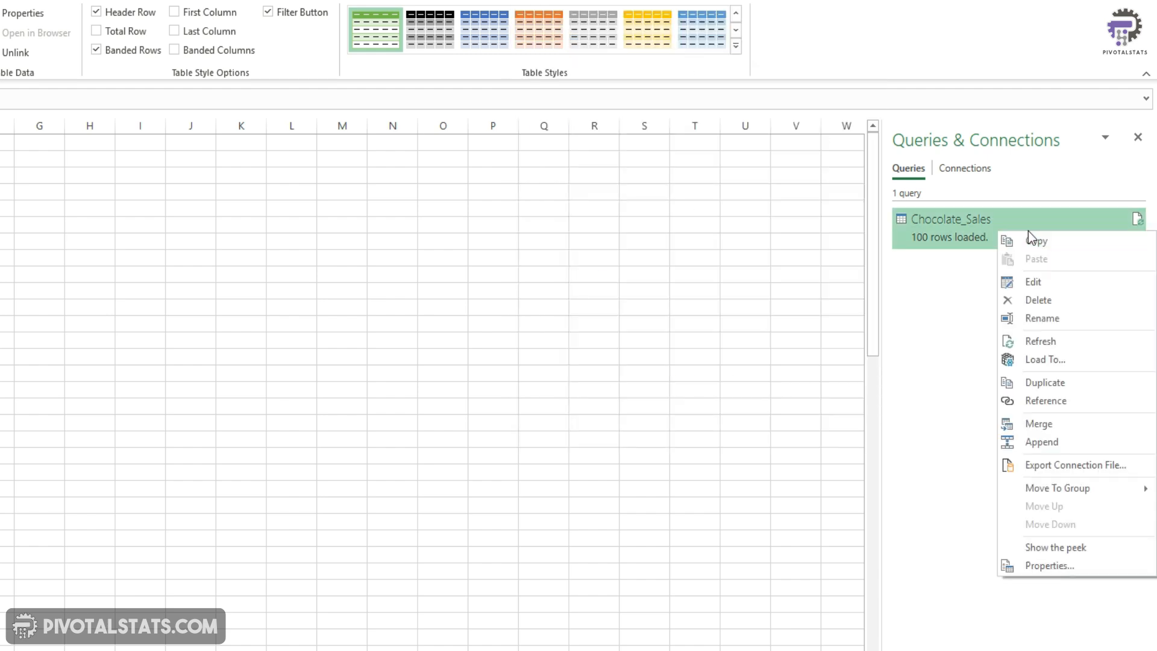
pyautogui.click(1068, 361)
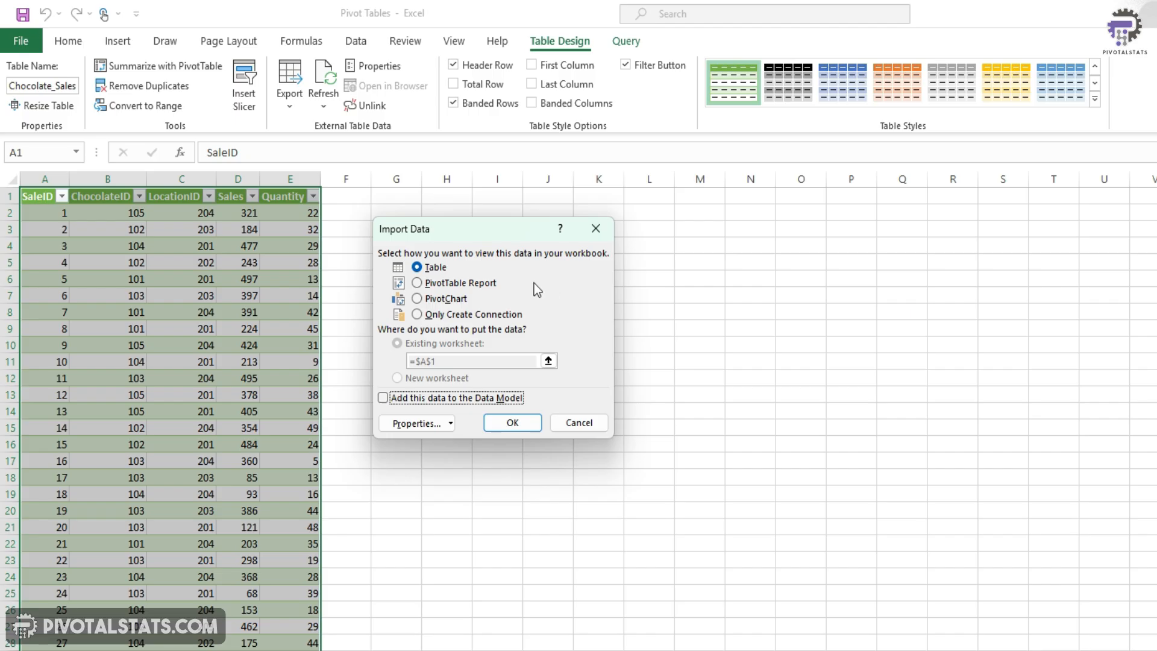
pyautogui.click(346, 240)
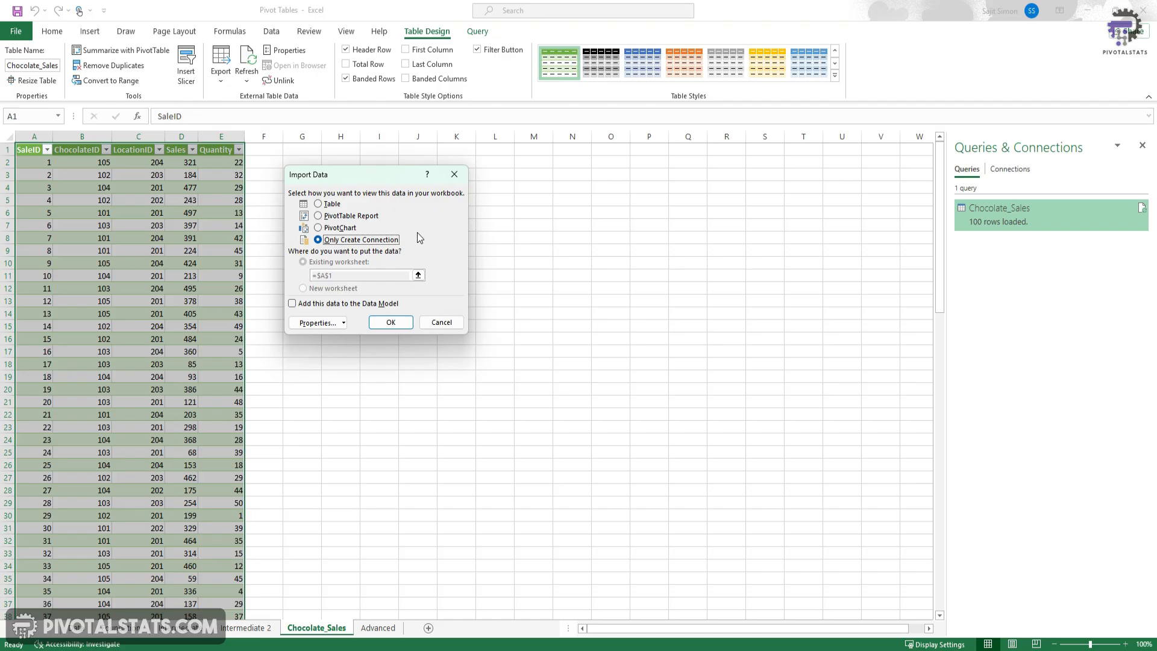
pyautogui.click(293, 305)
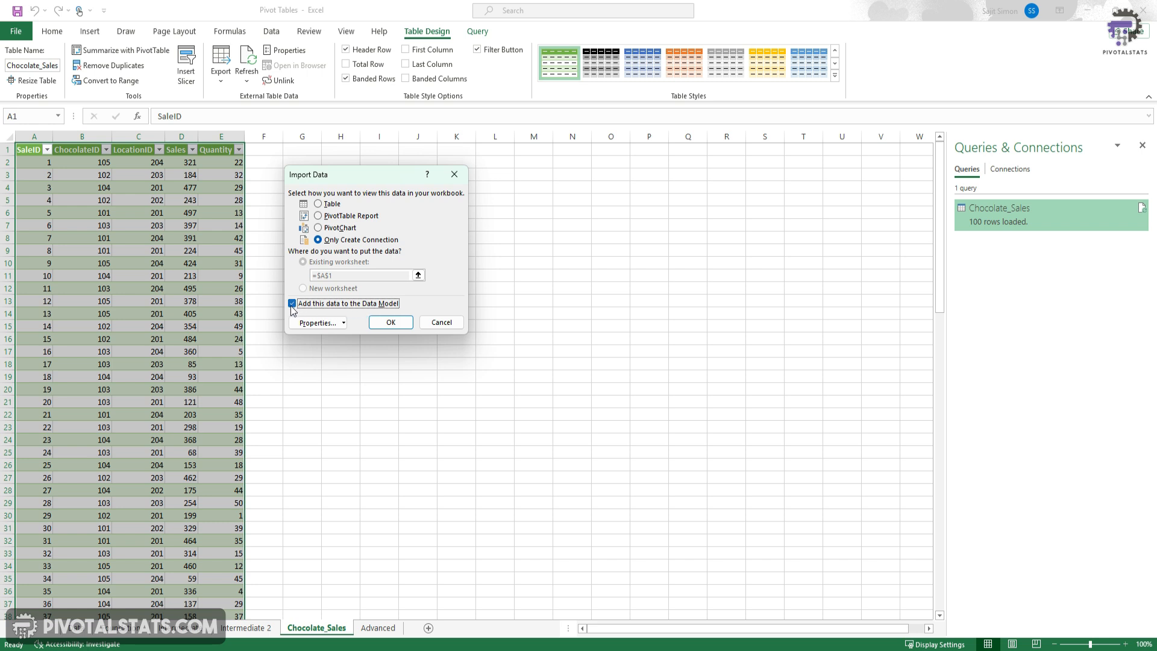
pyautogui.click(389, 323)
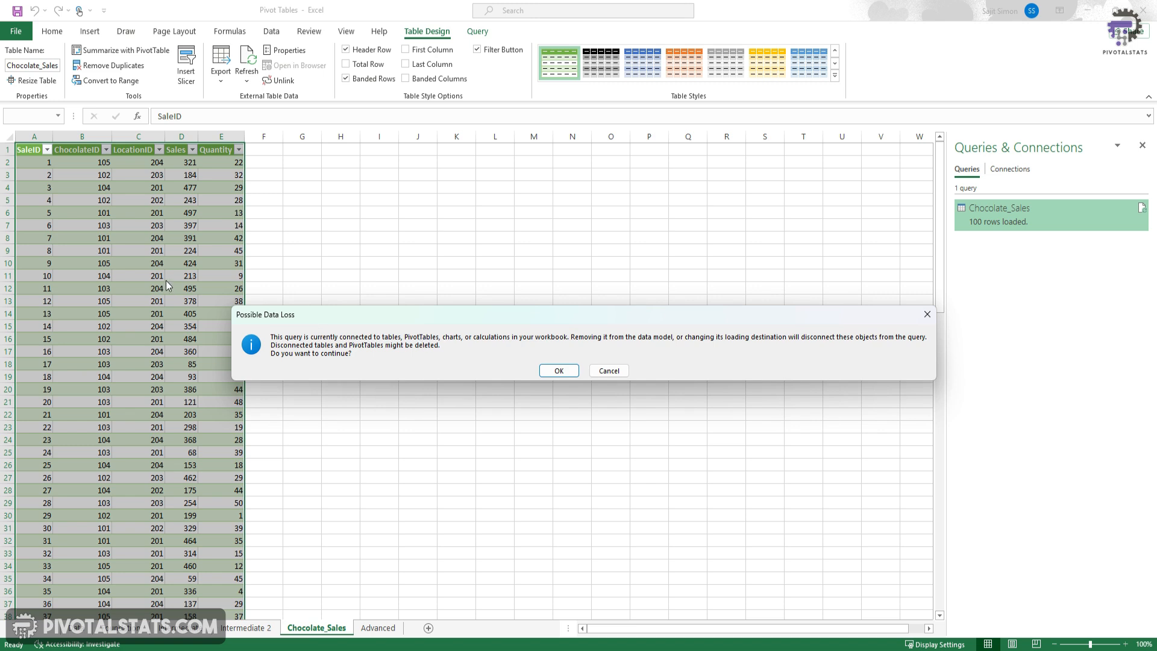
pyautogui.click(558, 371)
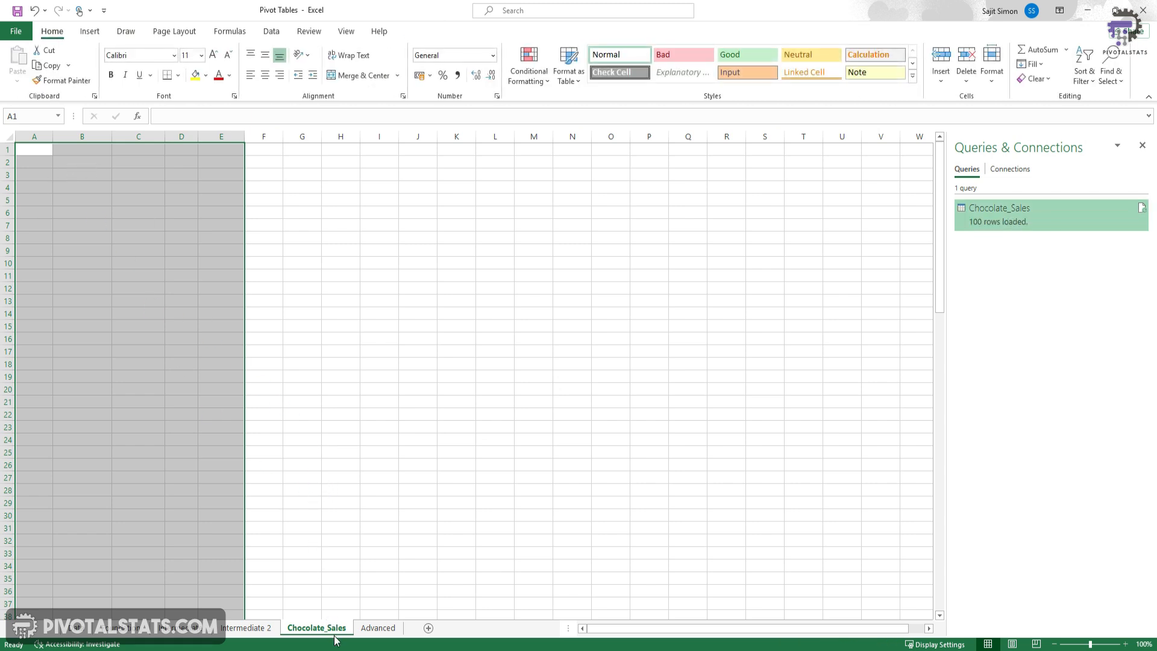
# - Delete the emptied Chocolate_Sales worksheet from the workbook
pyautogui.rightClick(317, 630)
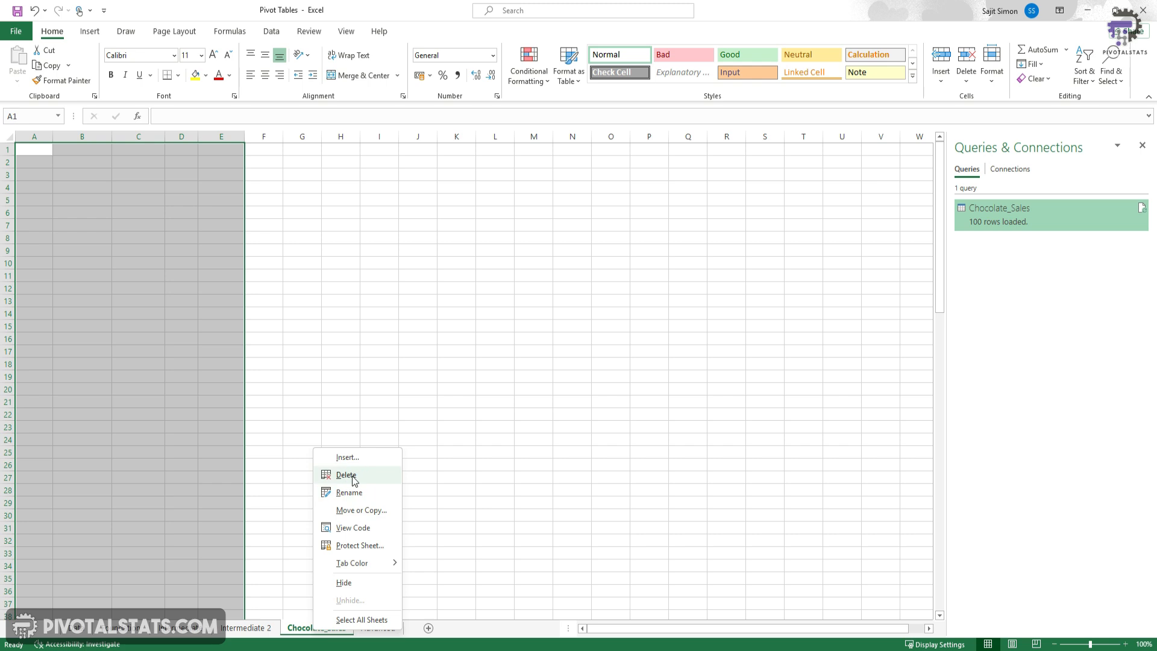
pyautogui.click(353, 477)
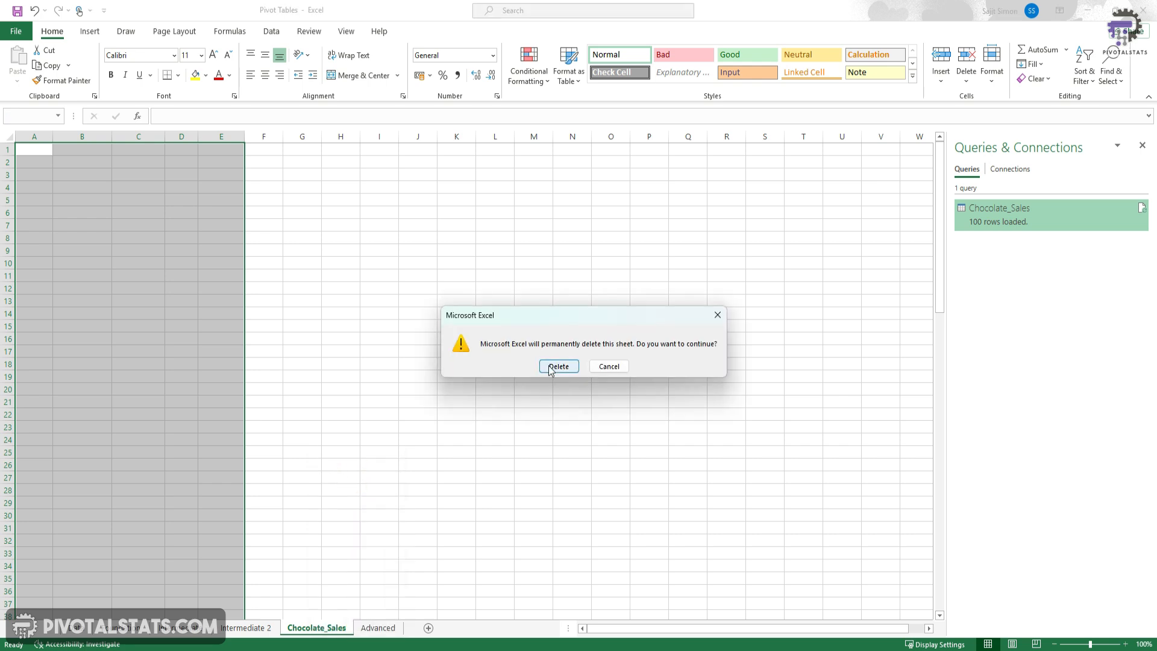
pyautogui.click(549, 364)
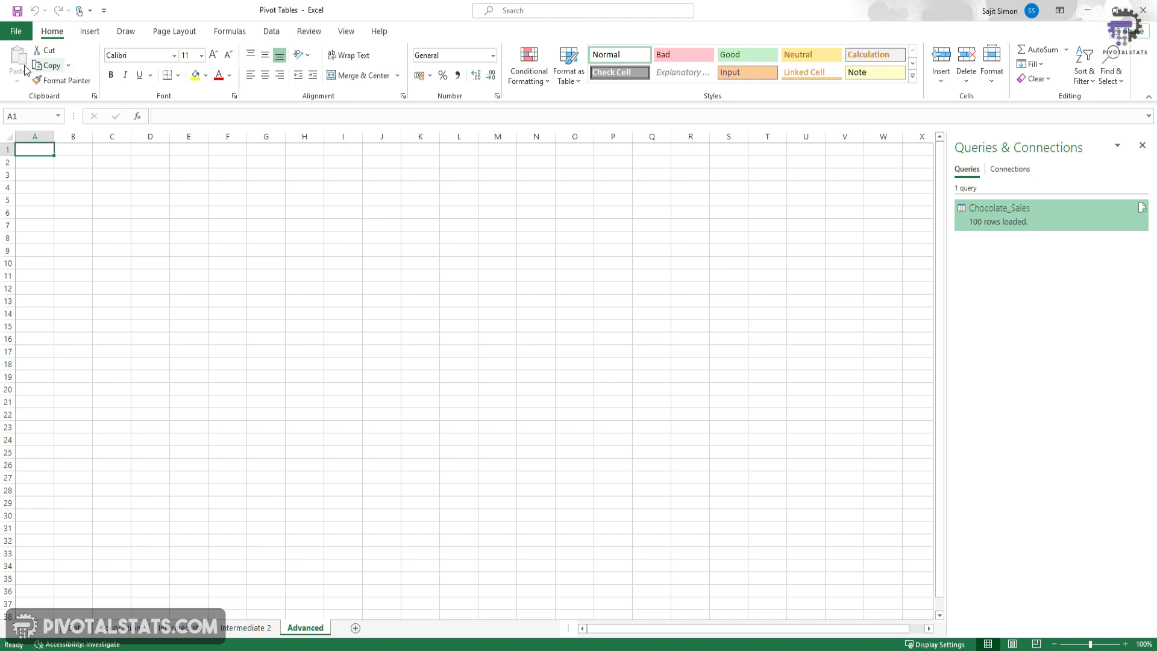
# - Import the Choc_Info sheet from its external workbook as a connection only and add it to the Data Model
pyautogui.click(271, 31)
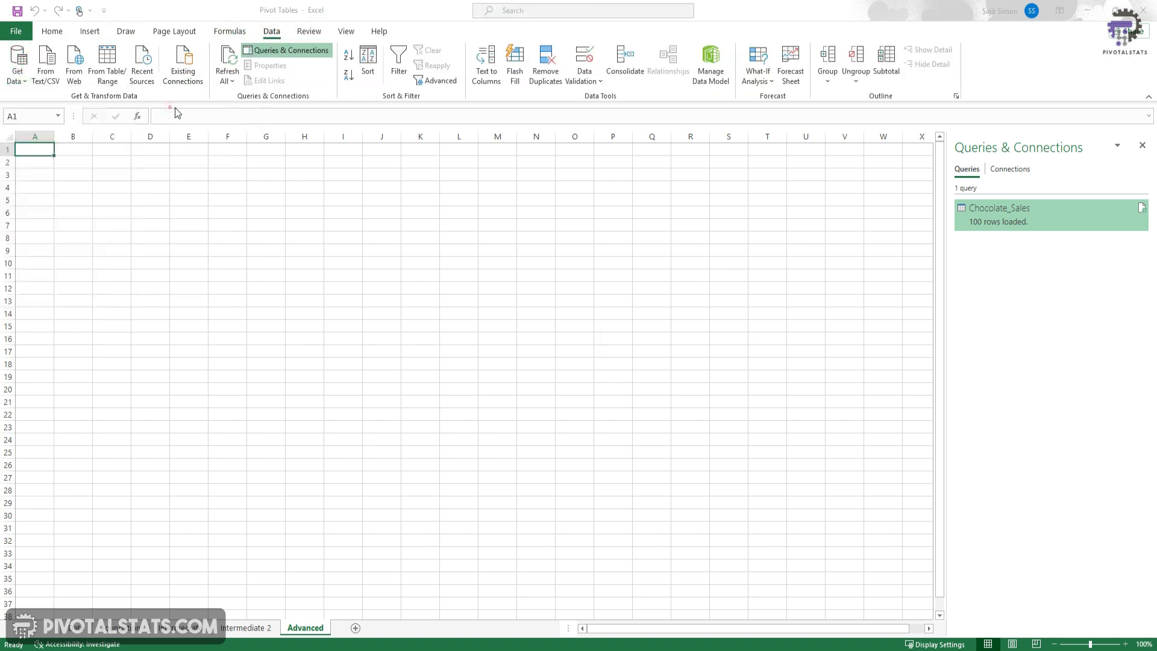
pyautogui.click(137, 101)
pyautogui.click(473, 316)
pyautogui.click(369, 301)
pyautogui.click(714, 526)
pyautogui.click(745, 556)
pyautogui.click(320, 240)
pyautogui.click(292, 306)
pyautogui.click(389, 324)
# - Import the Loc_Info sheet from Location_Info.xlsx as a connection only and add it to the Data Model
pyautogui.click(17, 73)
pyautogui.moveTo(45, 102)
pyautogui.click(181, 106)
pyautogui.doubleClick(114, 135)
pyautogui.click(375, 226)
pyautogui.click(711, 527)
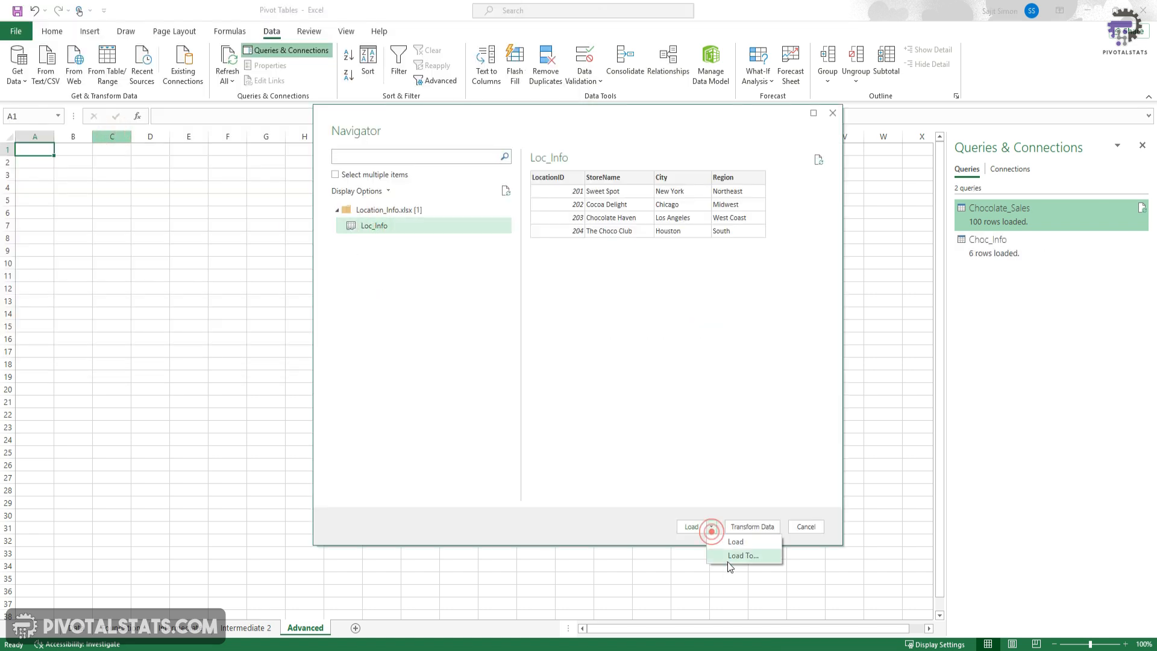
pyautogui.click(745, 556)
pyautogui.click(318, 239)
pyautogui.click(293, 303)
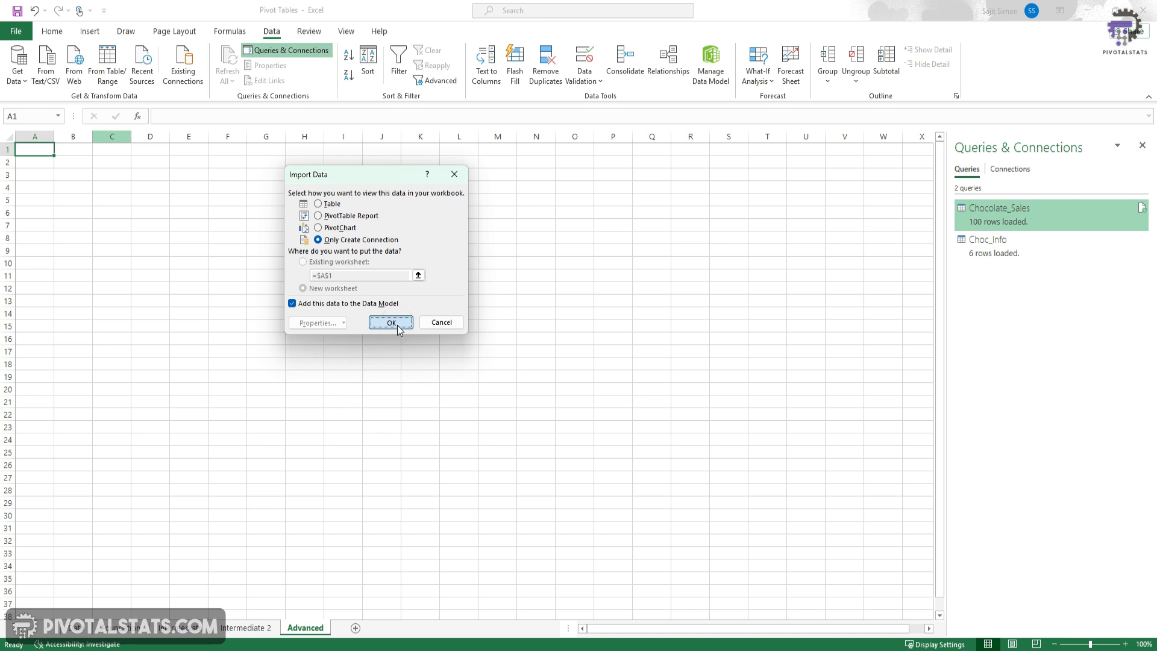
pyautogui.click(389, 323)
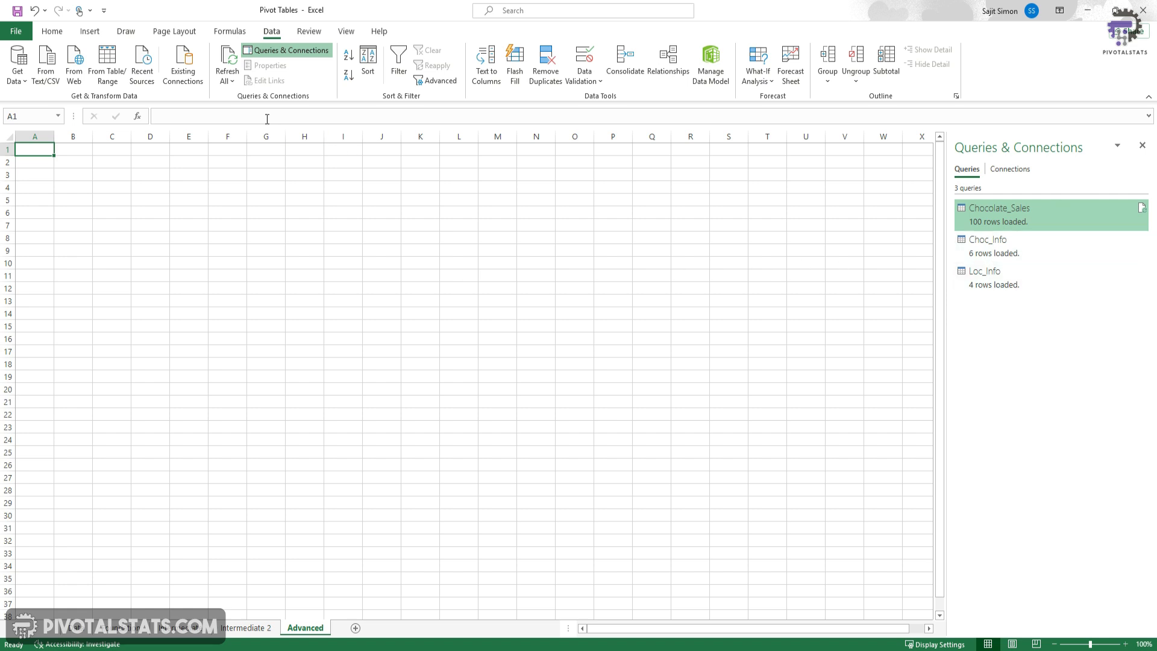
# - Refresh all connections and set the Chocolate_Sales query to refresh its data when opening the file
pyautogui.click(228, 81)
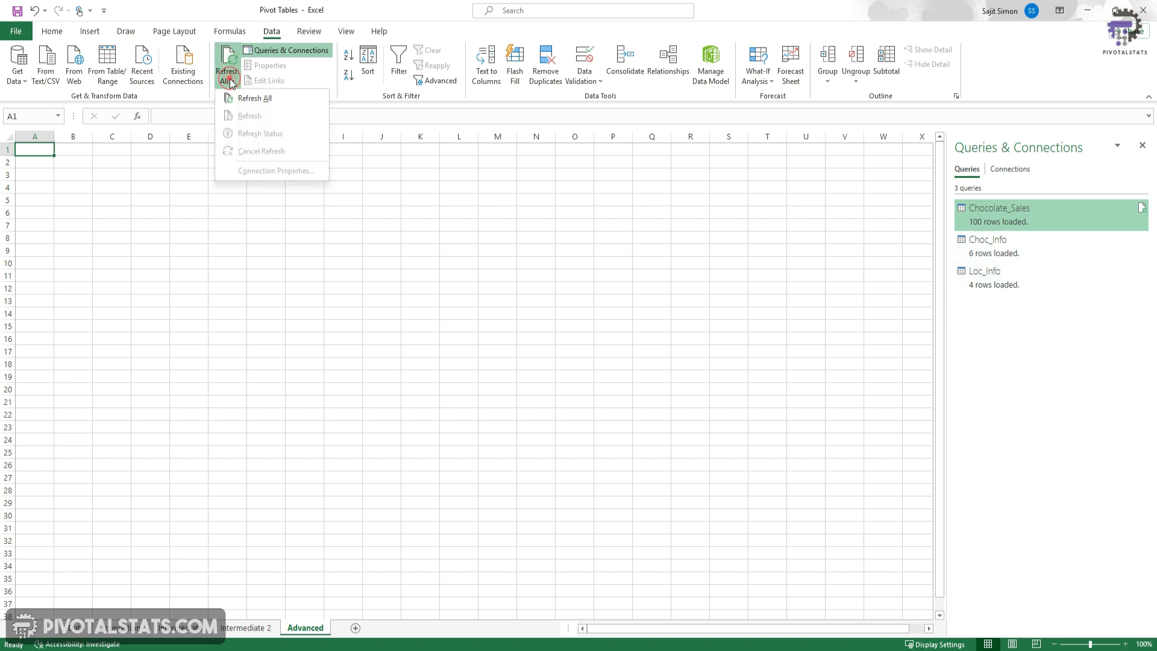
pyautogui.click(261, 102)
pyautogui.moveTo(1046, 216)
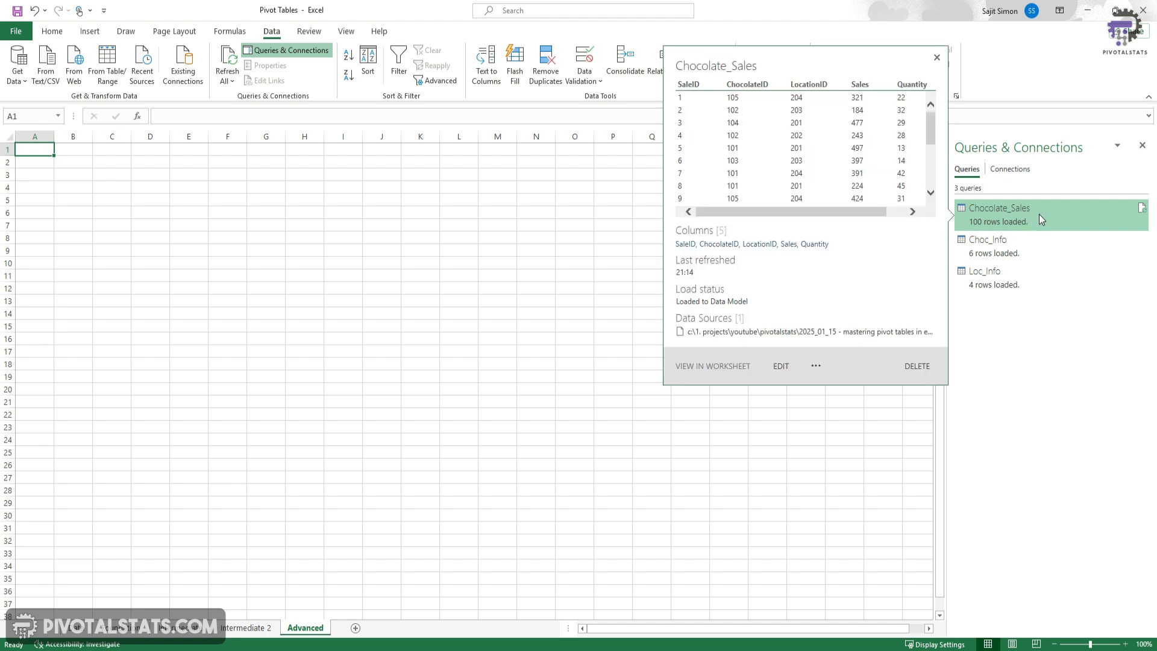
pyautogui.rightClick(1040, 219)
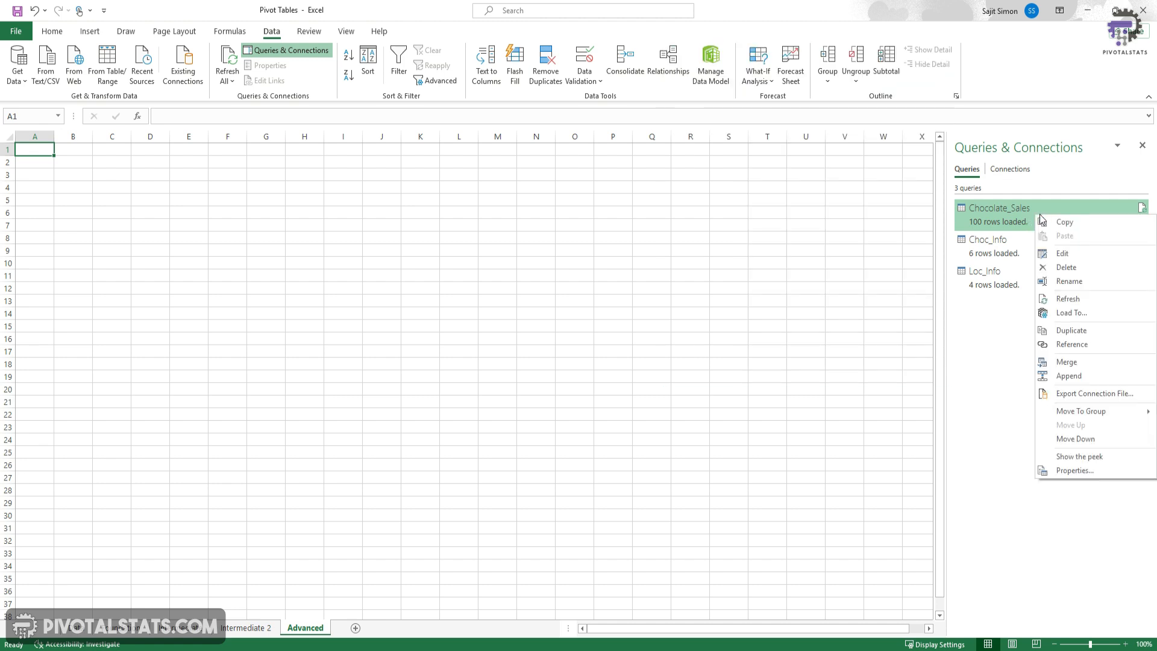
pyautogui.click(1074, 471)
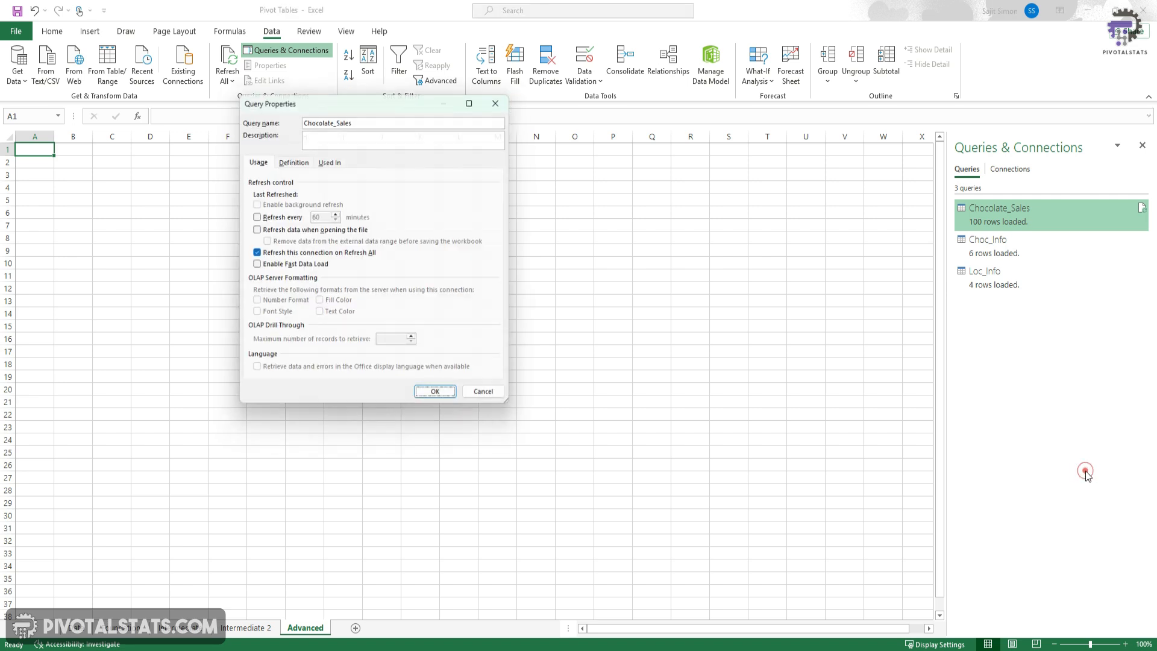
pyautogui.click(254, 230)
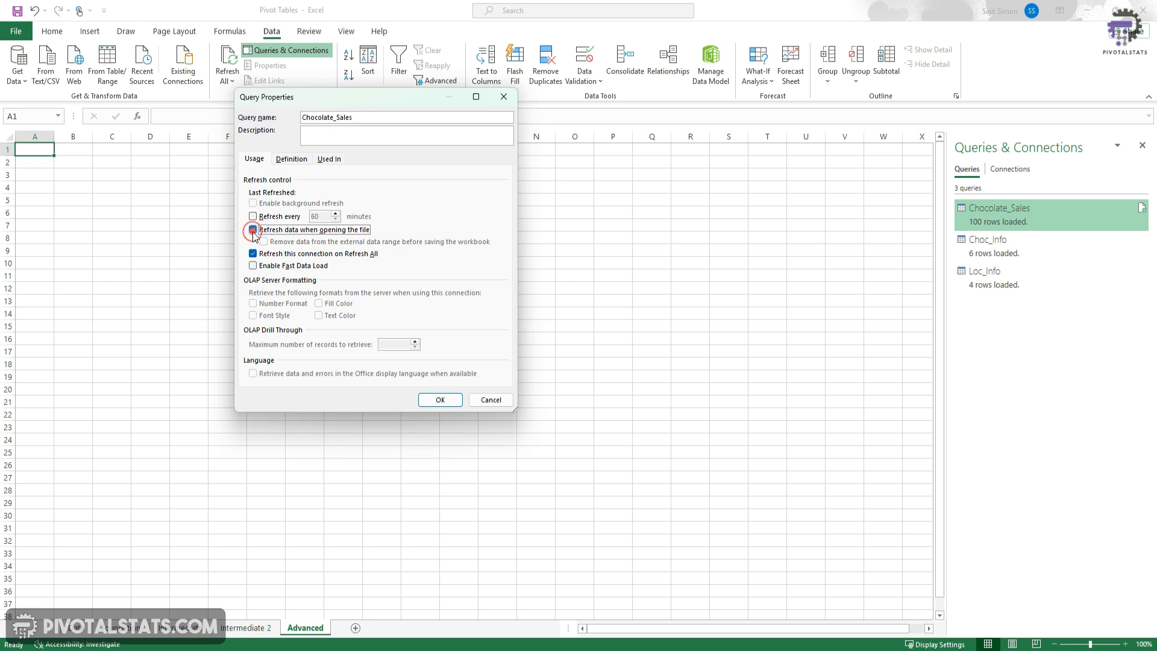
pyautogui.click(440, 400)
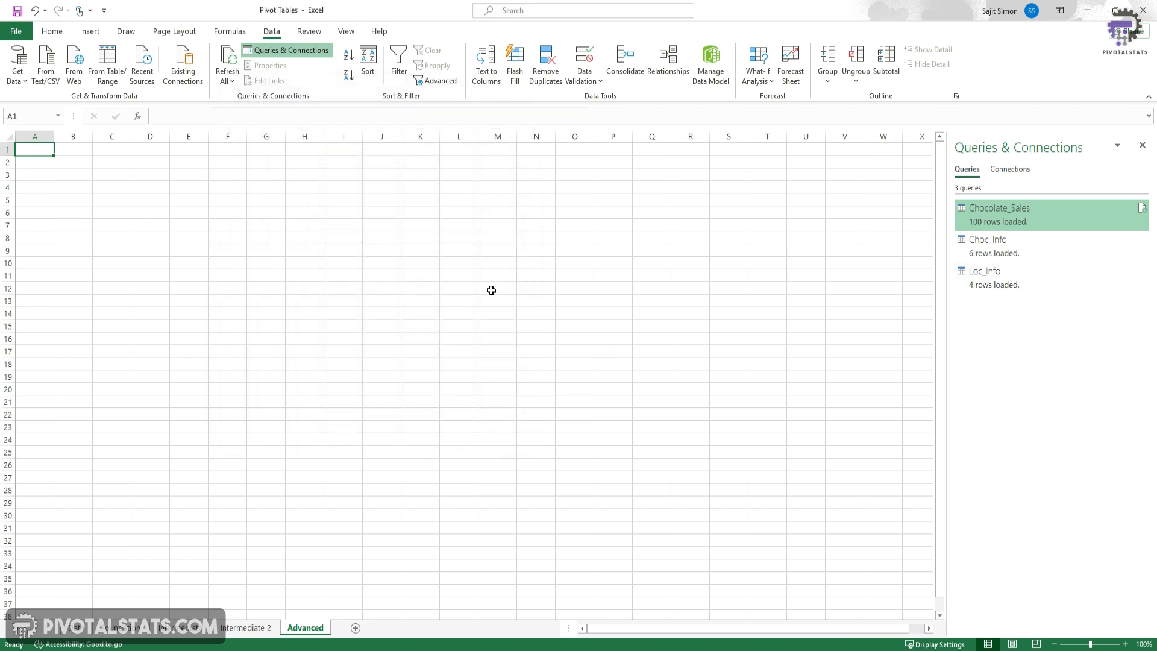
# - Set the Choc_Info and Loc_Info queries to refresh their data when opening the file
pyautogui.moveTo(1025, 223)
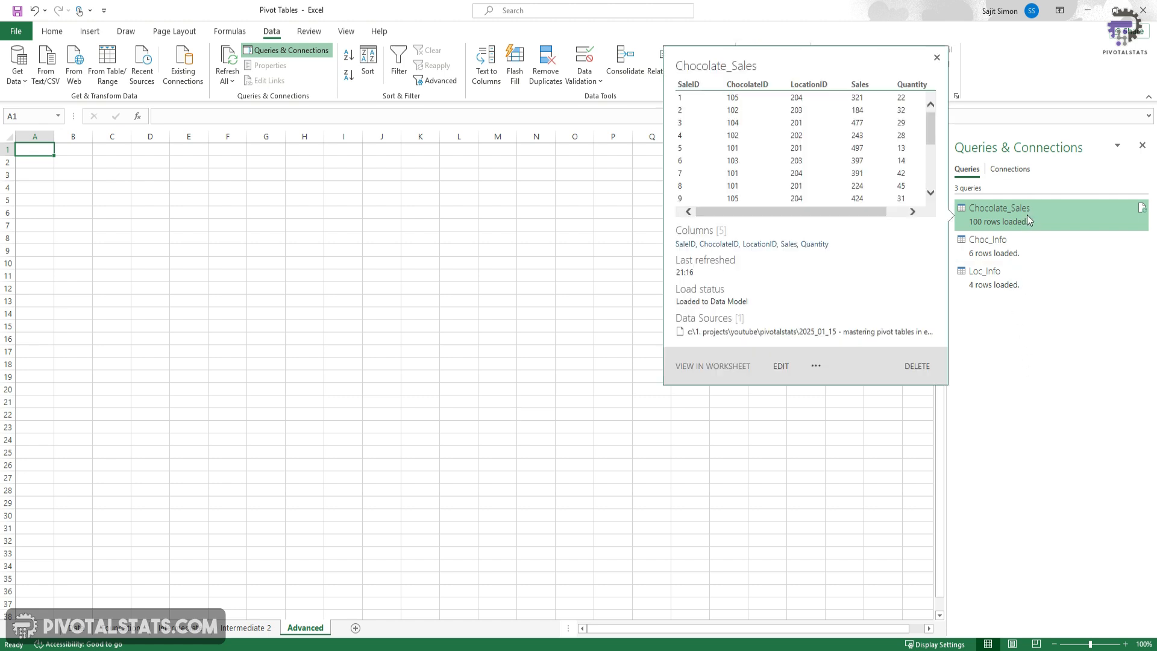
pyautogui.rightClick(1019, 244)
pyautogui.click(1083, 513)
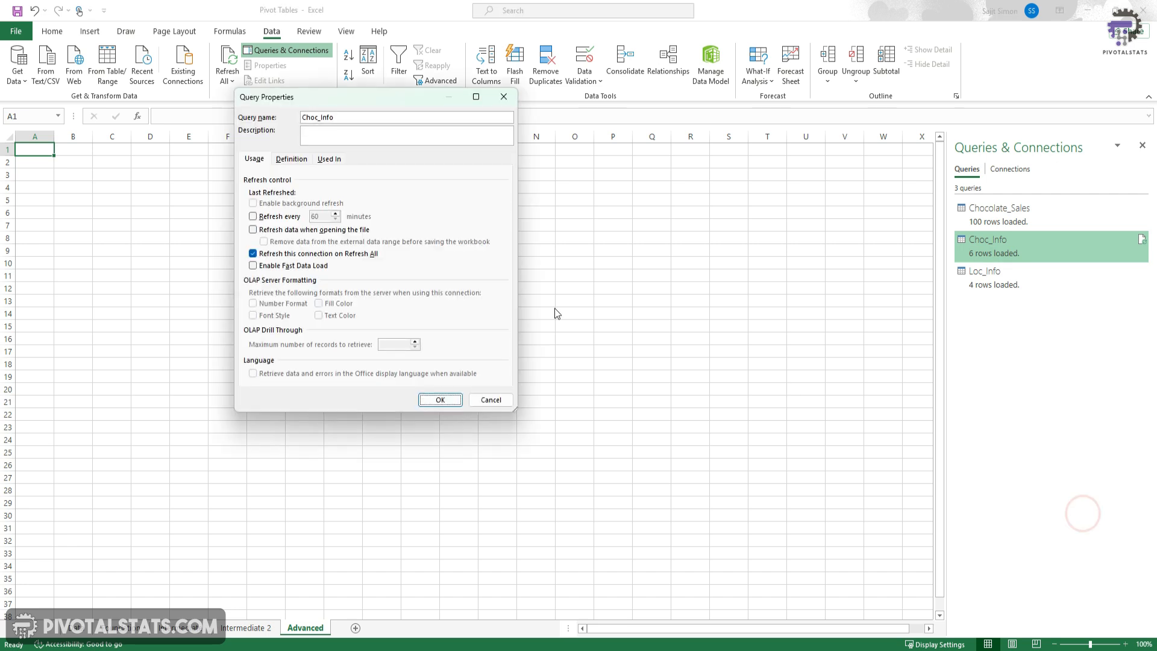
pyautogui.click(253, 231)
pyautogui.click(440, 399)
pyautogui.rightClick(1018, 275)
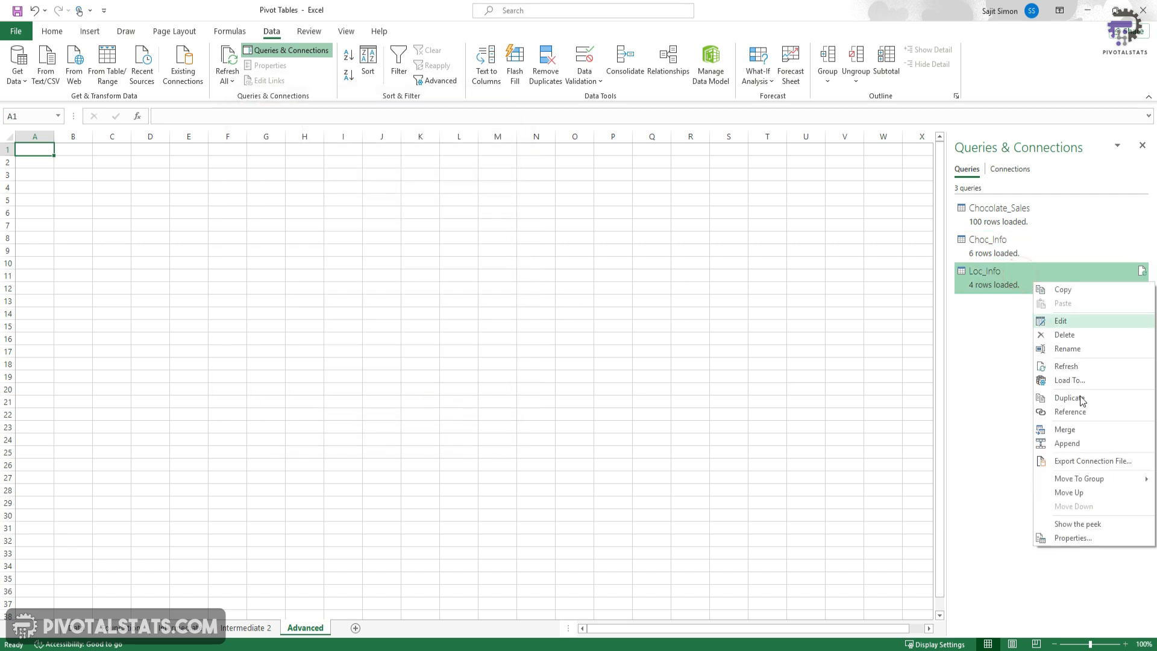
pyautogui.click(1083, 603)
pyautogui.click(253, 230)
pyautogui.click(440, 399)
# - Create a PivotTable from this workbook's Data Model at cell B2 of the Advanced sheet
pyautogui.click(84, 164)
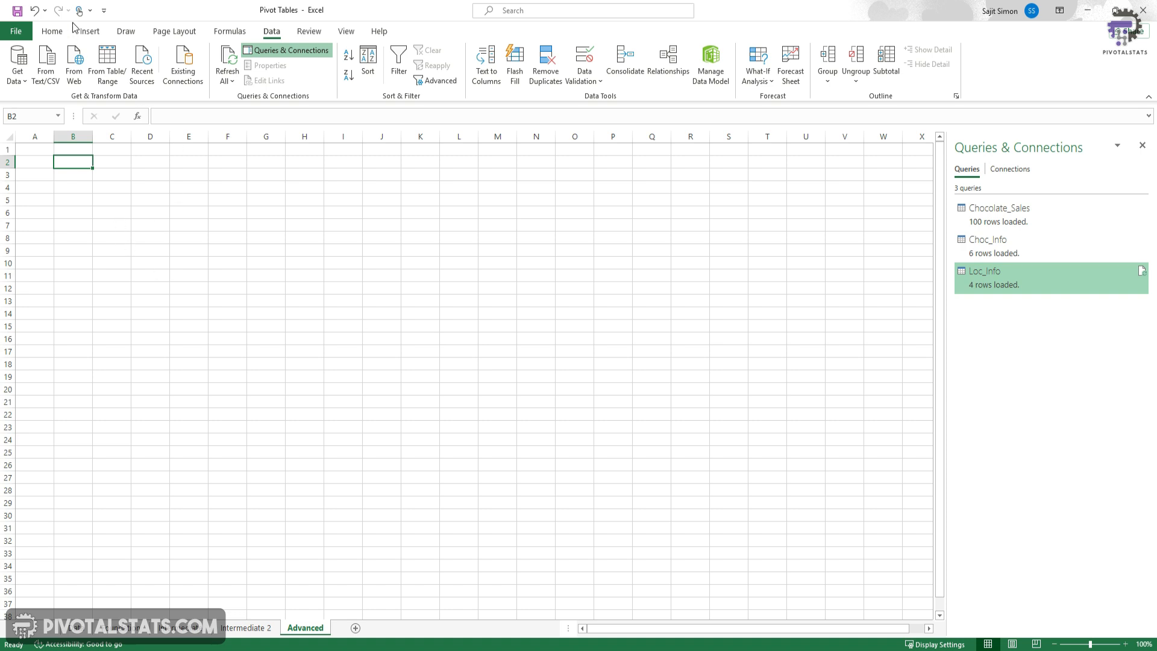
pyautogui.click(99, 34)
pyautogui.click(23, 60)
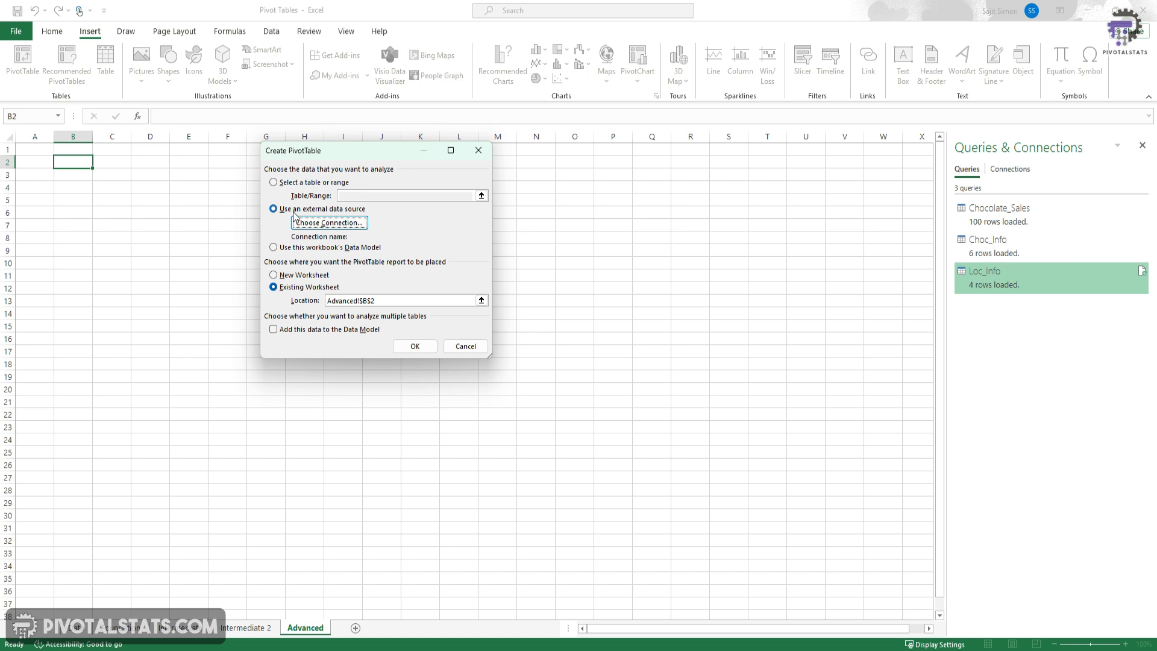
pyautogui.click(329, 225)
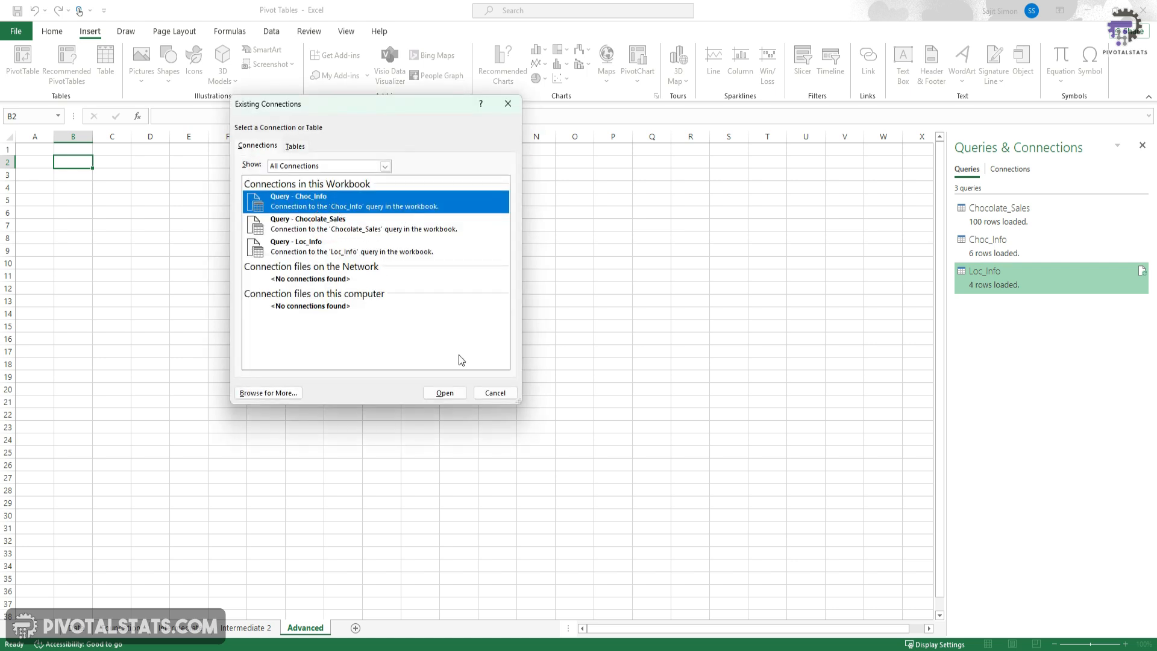
pyautogui.click(497, 392)
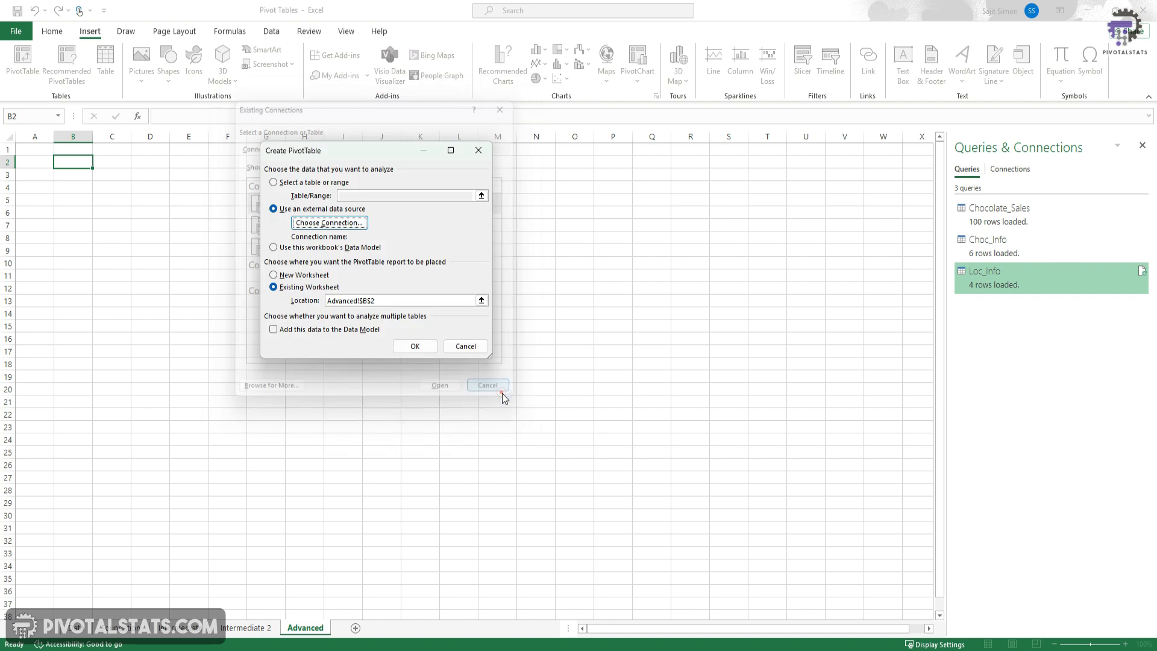
pyautogui.click(273, 249)
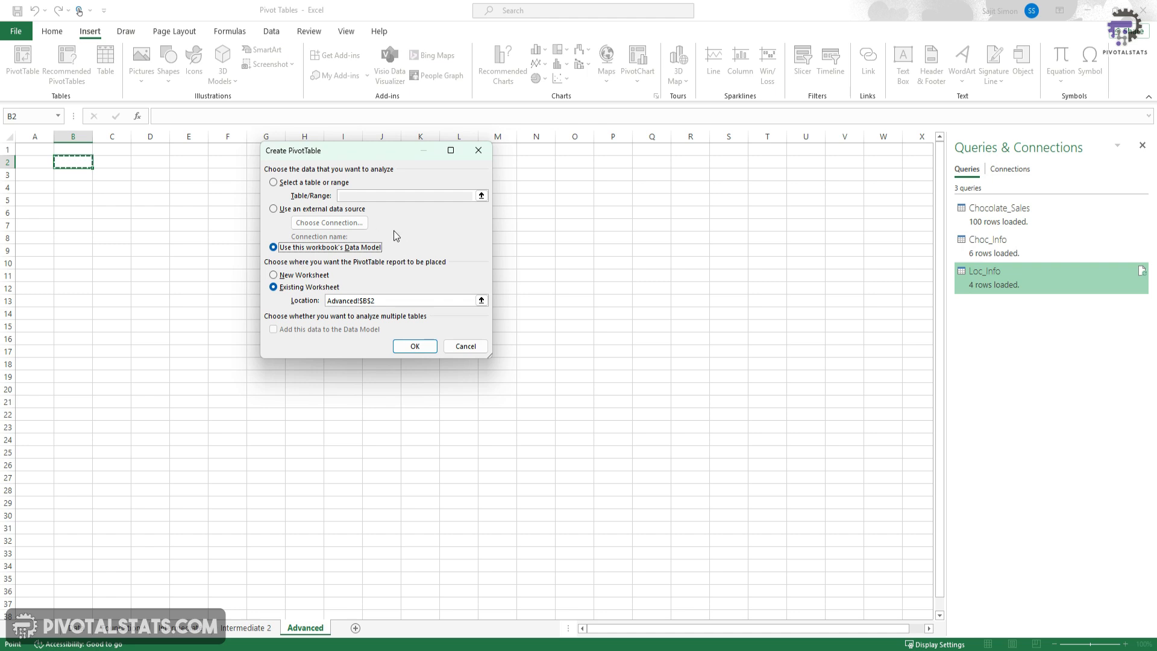
pyautogui.click(416, 347)
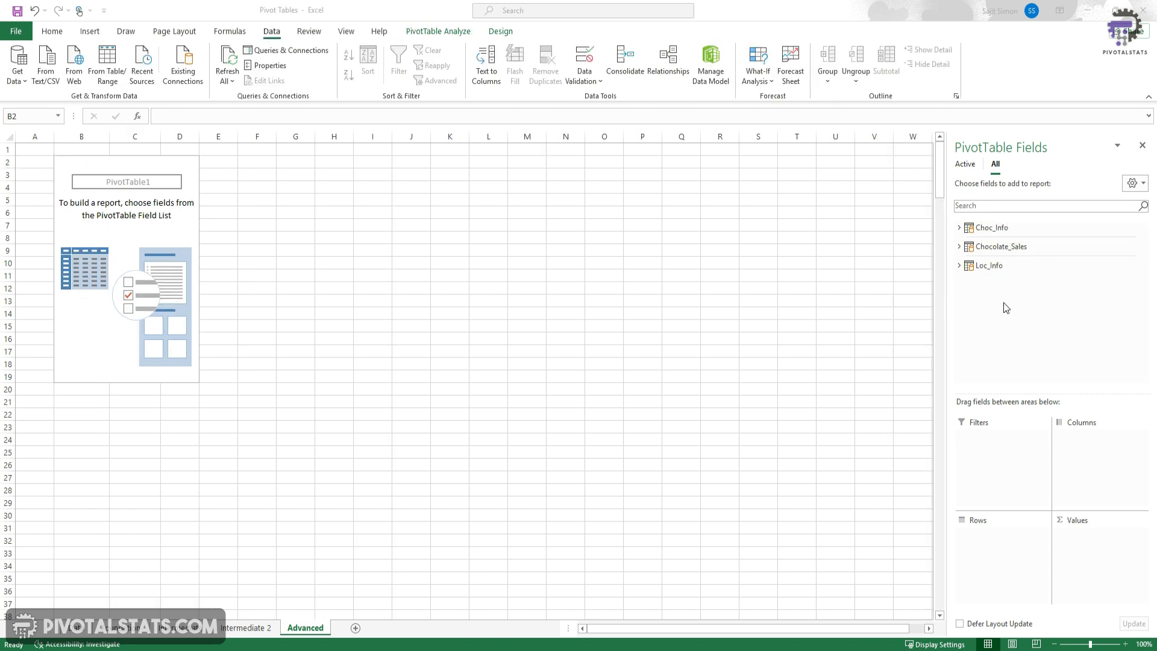
# - Add SaleID, ChocolateID and LocationID from Chocolate_Sales as PivotTable rows, with Sales and Quantity as summed values
pyautogui.click(967, 249)
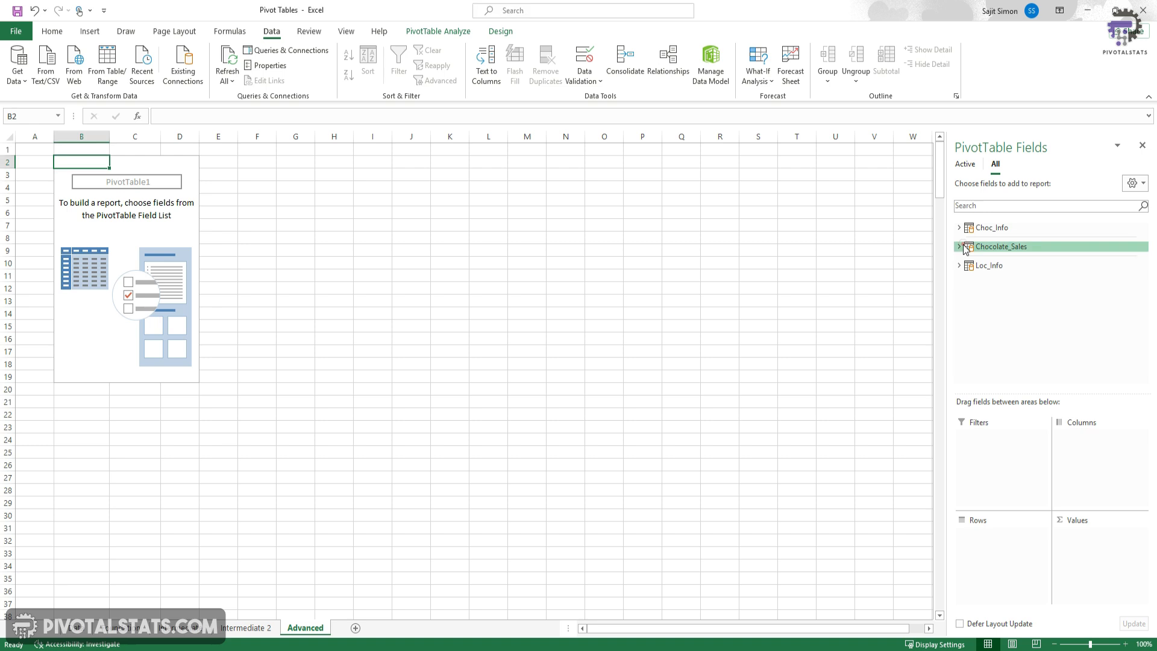
pyautogui.click(959, 247)
pyautogui.moveTo(1007, 265); pyautogui.dragTo(1005, 567)
pyautogui.moveTo(1007, 270); pyautogui.dragTo(998, 551)
pyautogui.click(1020, 284)
pyautogui.click(1005, 297)
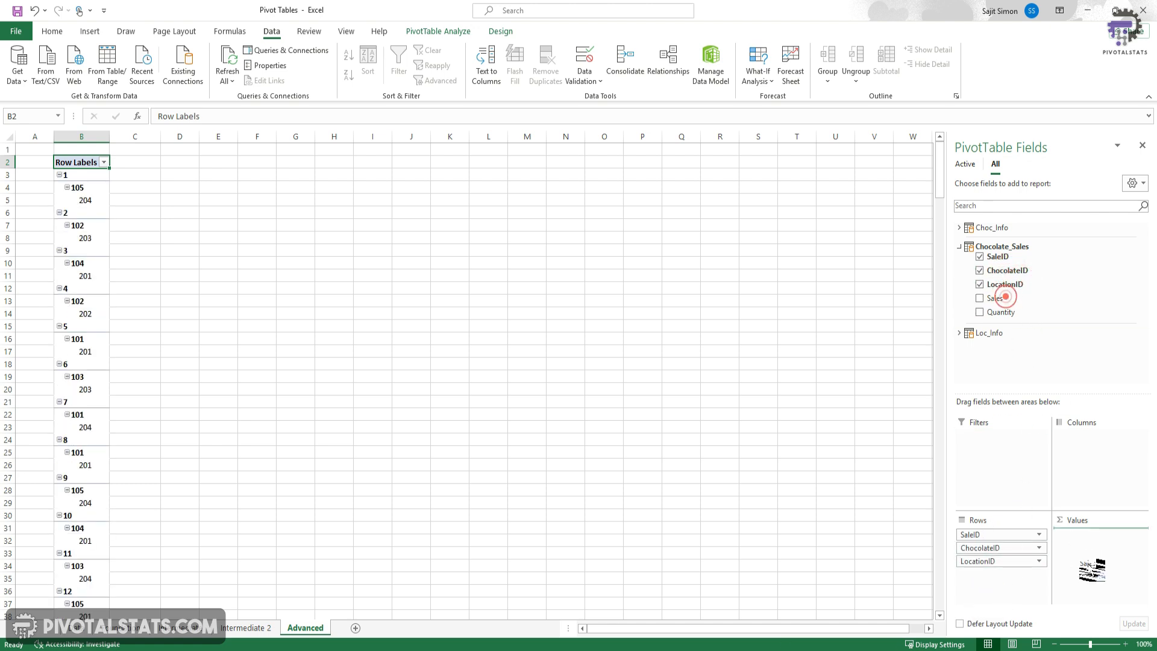
pyautogui.moveTo(1015, 311); pyautogui.dragTo(1083, 555)
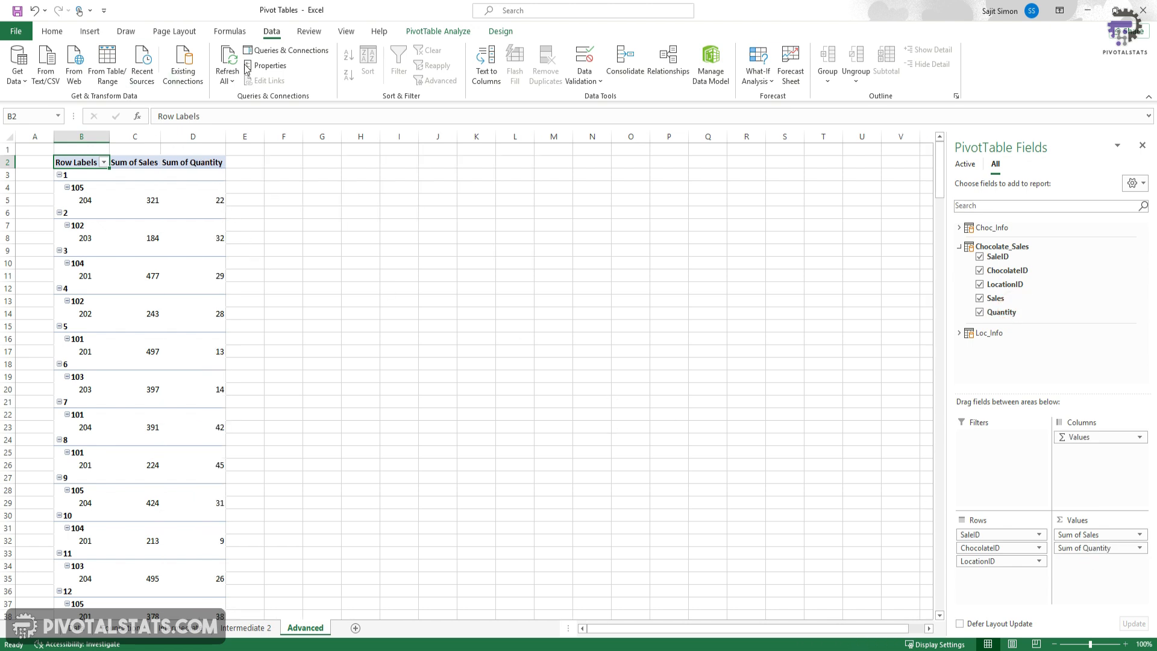
# - Turn off the new PivotTable's grand totals for rows and columns
pyautogui.click(430, 33)
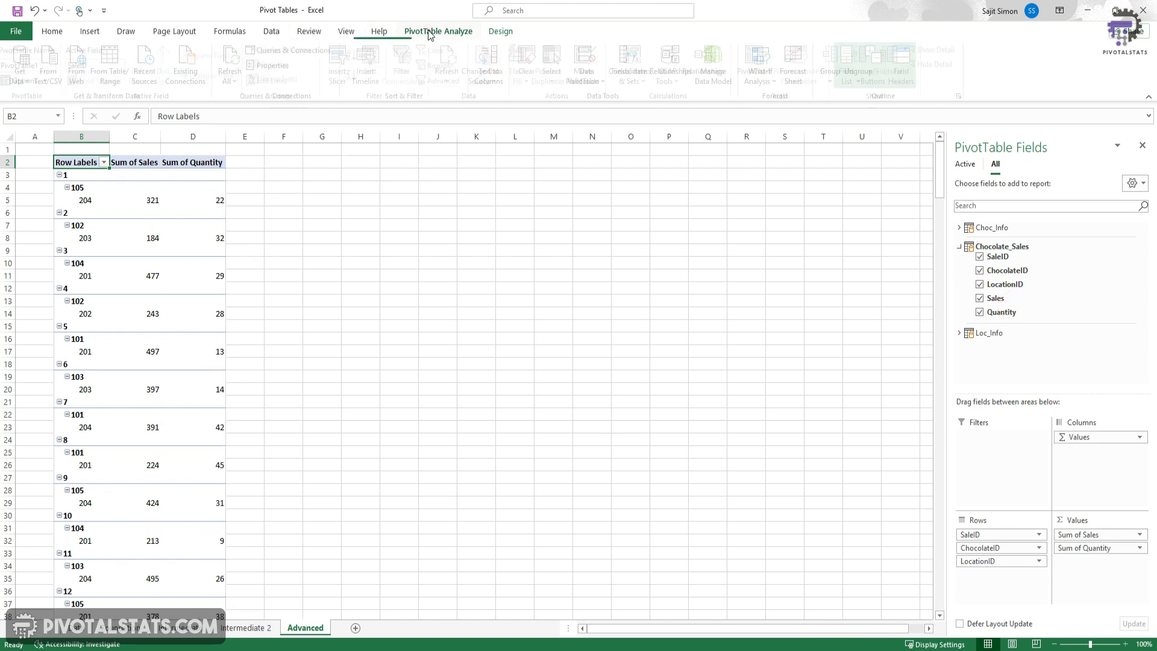
pyautogui.click(495, 31)
pyautogui.click(52, 67)
pyautogui.click(99, 109)
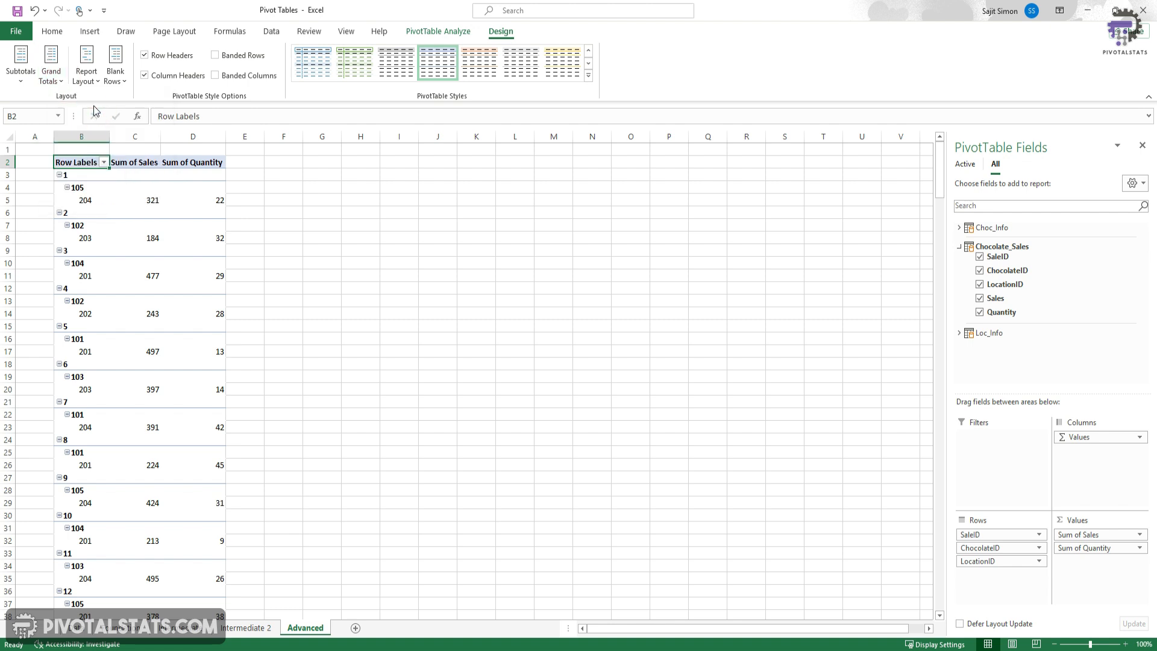
# - Show the PivotTable in tabular form with subtotals turned off
pyautogui.click(84, 83)
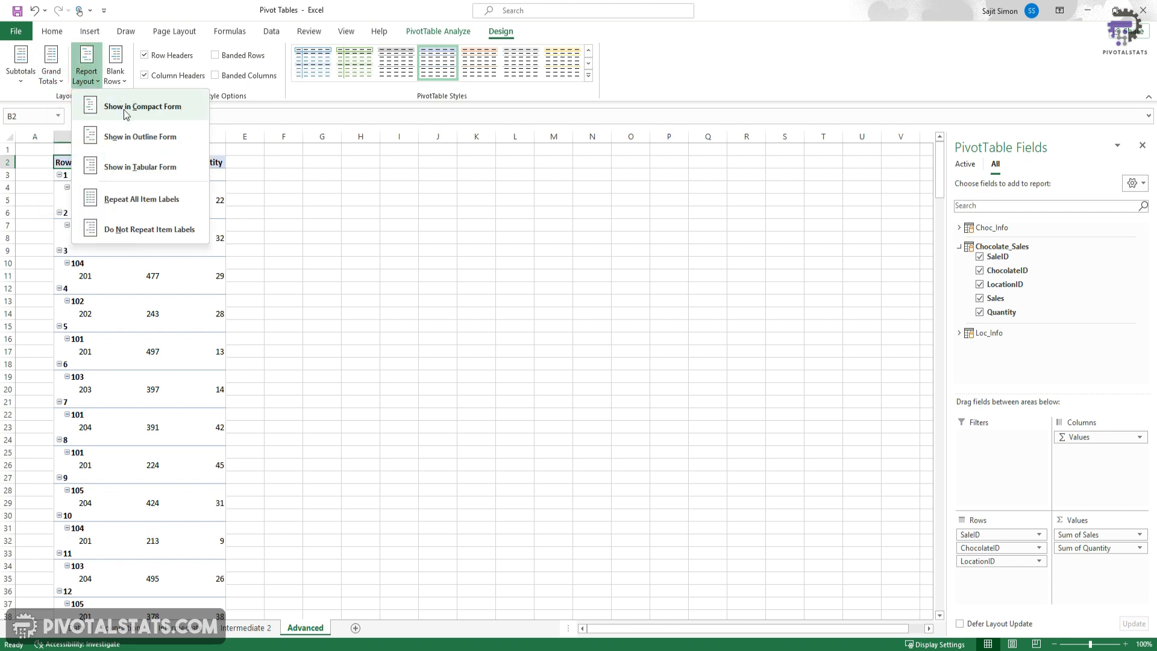
pyautogui.click(142, 167)
pyautogui.click(21, 78)
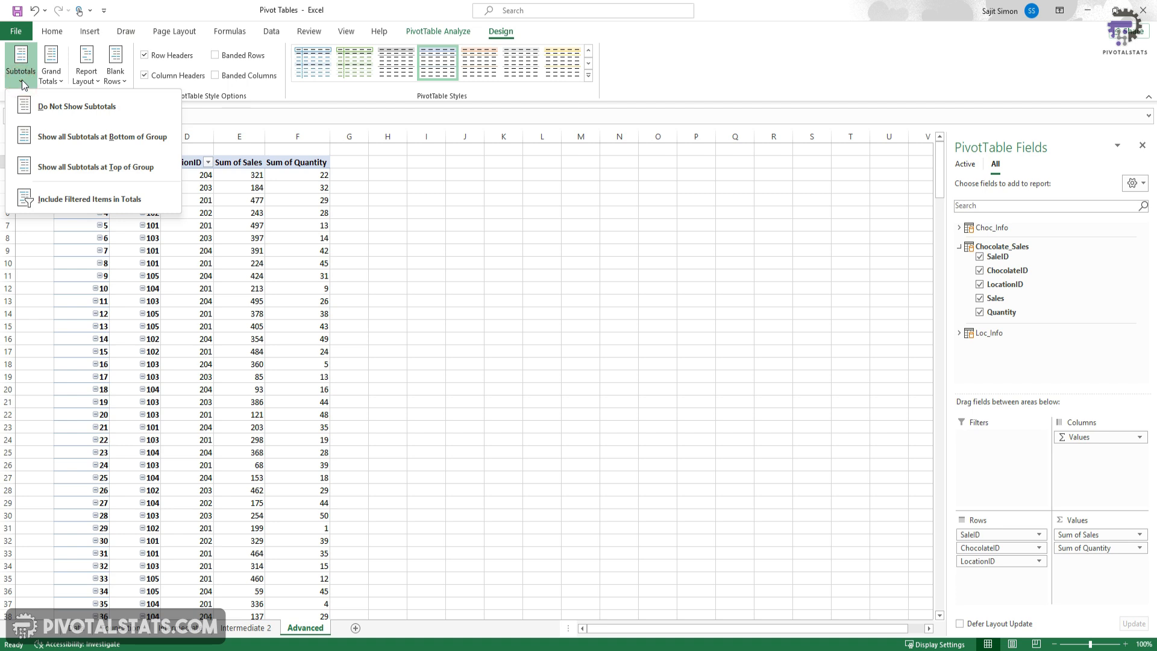
pyautogui.click(71, 107)
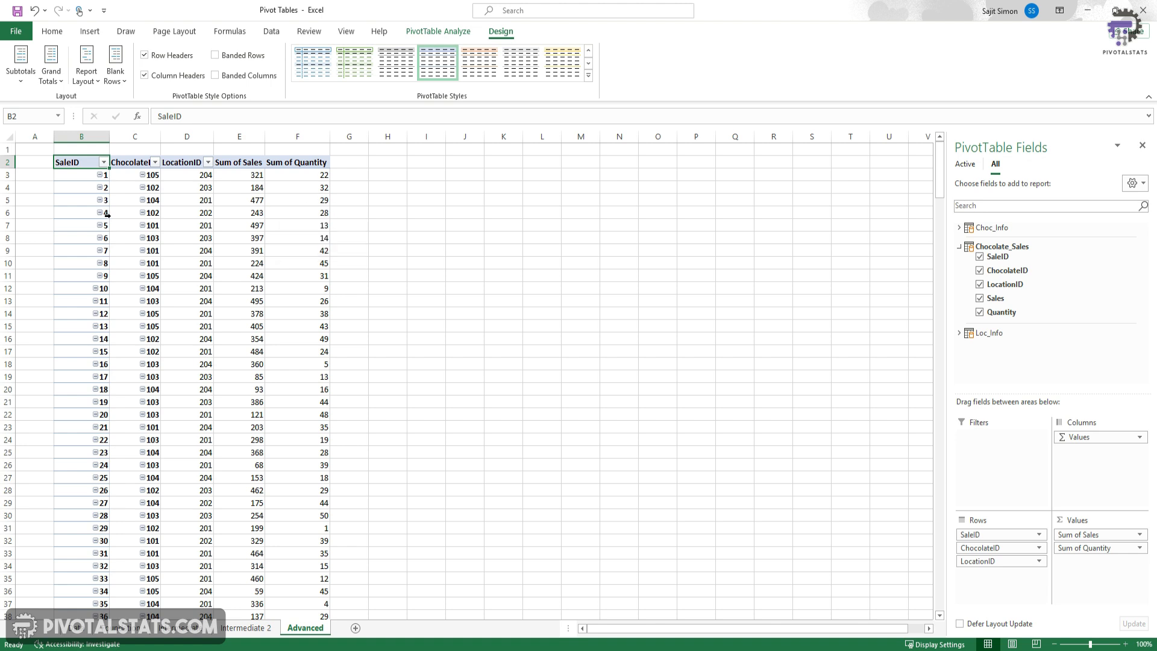
# - Examine the SaleID, ChocolateID and LocationID entries in the sales PivotTable
pyautogui.click(151, 175)
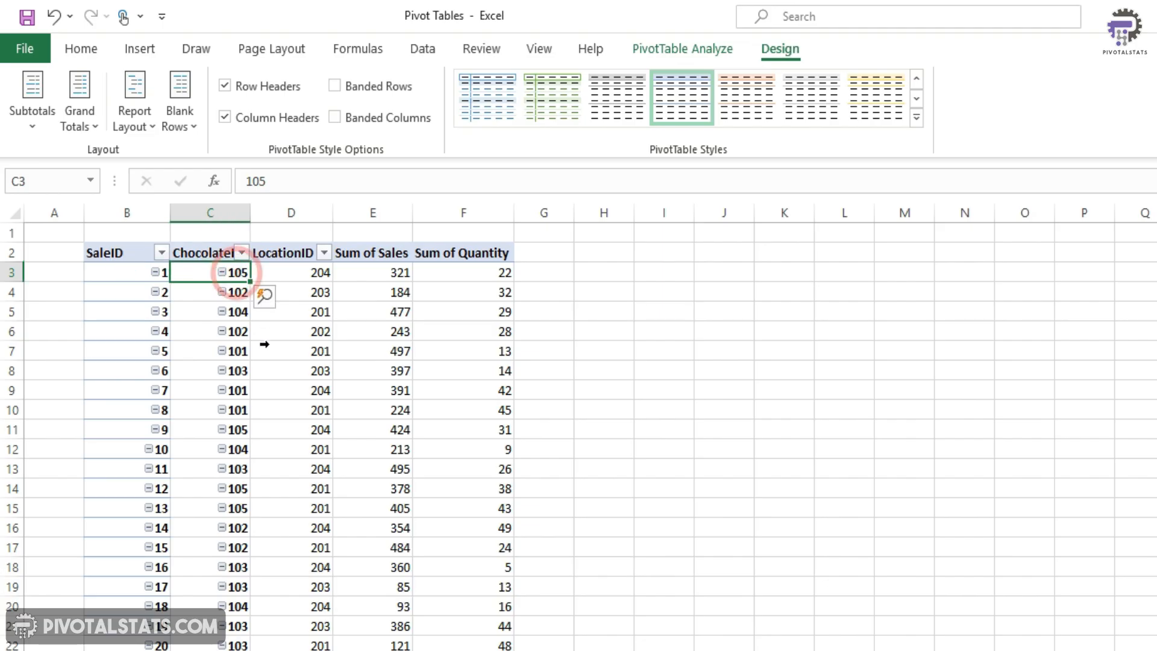
pyautogui.click(120, 277)
pyautogui.click(310, 351)
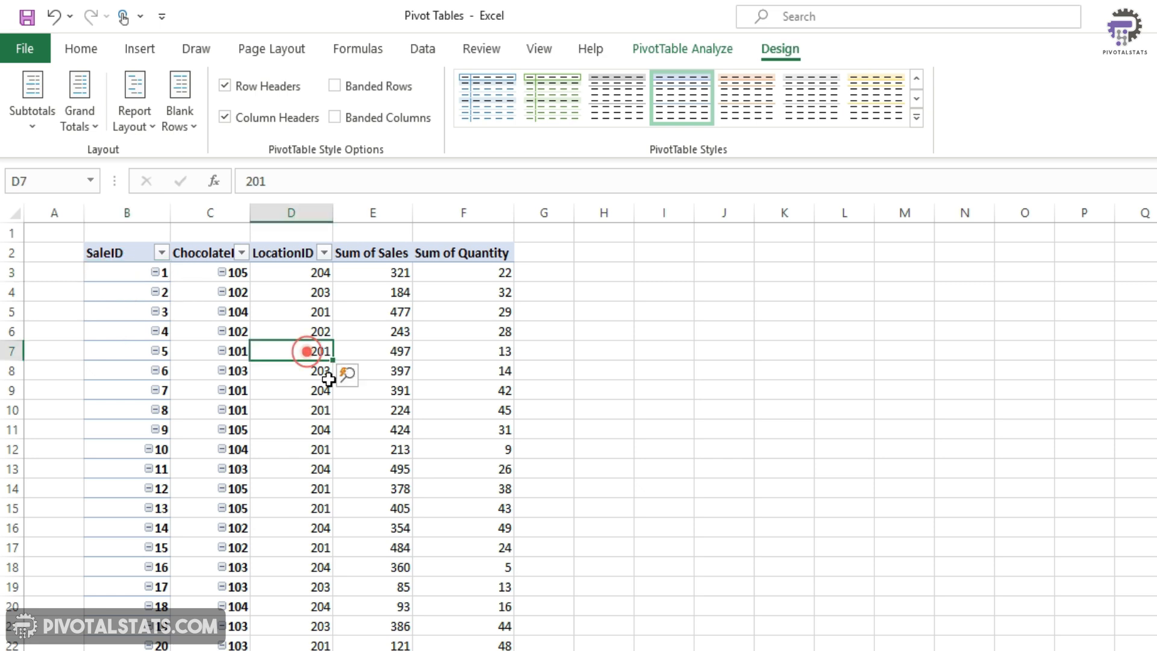
pyautogui.click(307, 408)
pyautogui.click(310, 381)
pyautogui.click(313, 362)
pyautogui.click(317, 382)
pyautogui.click(300, 429)
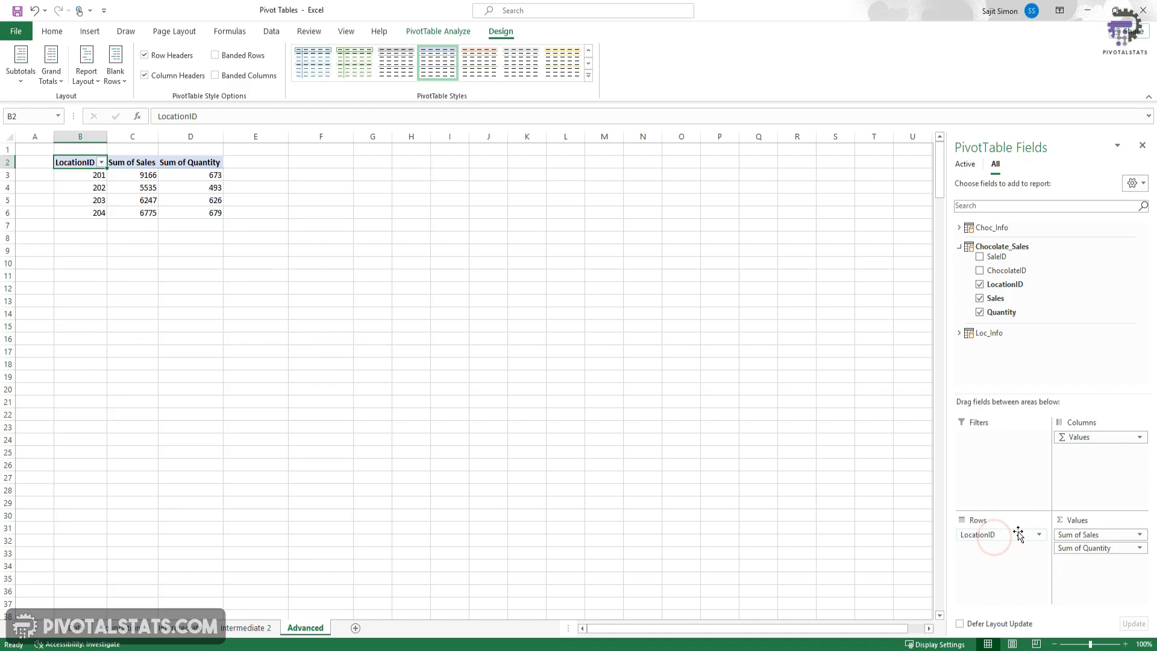
# - Clear the PivotTable's sales fields and add ChocolateID, ChocolateName, Type and Flavor from Choc_Info as rows
pyautogui.moveTo(1021, 530); pyautogui.dragTo(1013, 535)
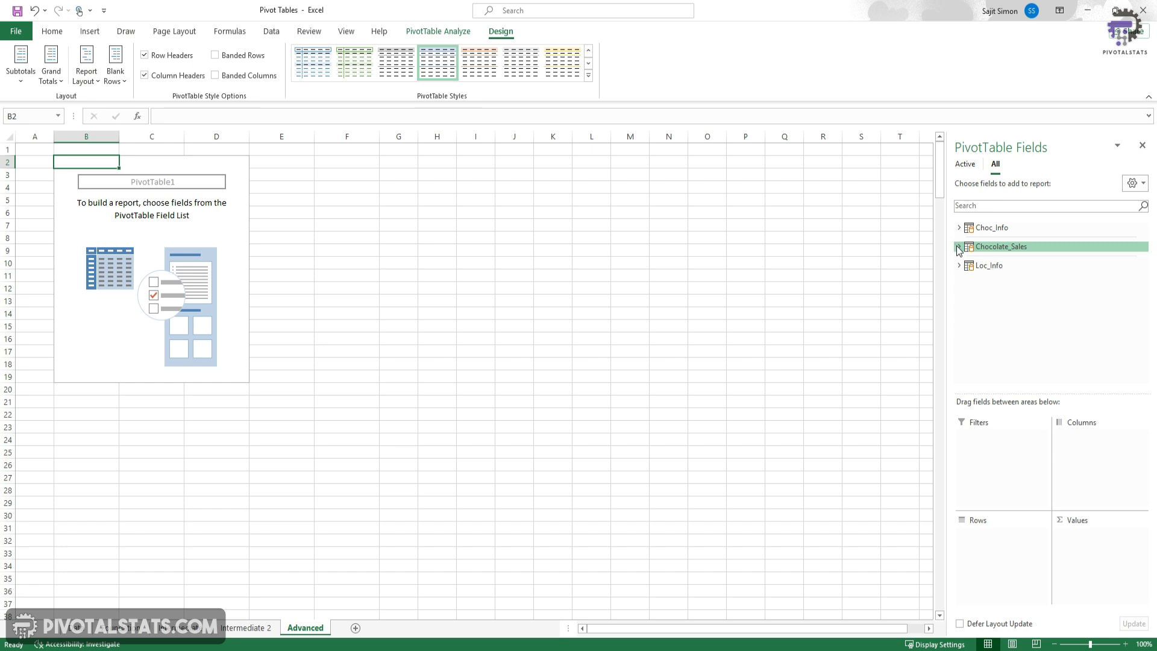
pyautogui.click(960, 228)
pyautogui.moveTo(1015, 241); pyautogui.dragTo(991, 533)
pyautogui.moveTo(1026, 252); pyautogui.dragTo(1003, 548)
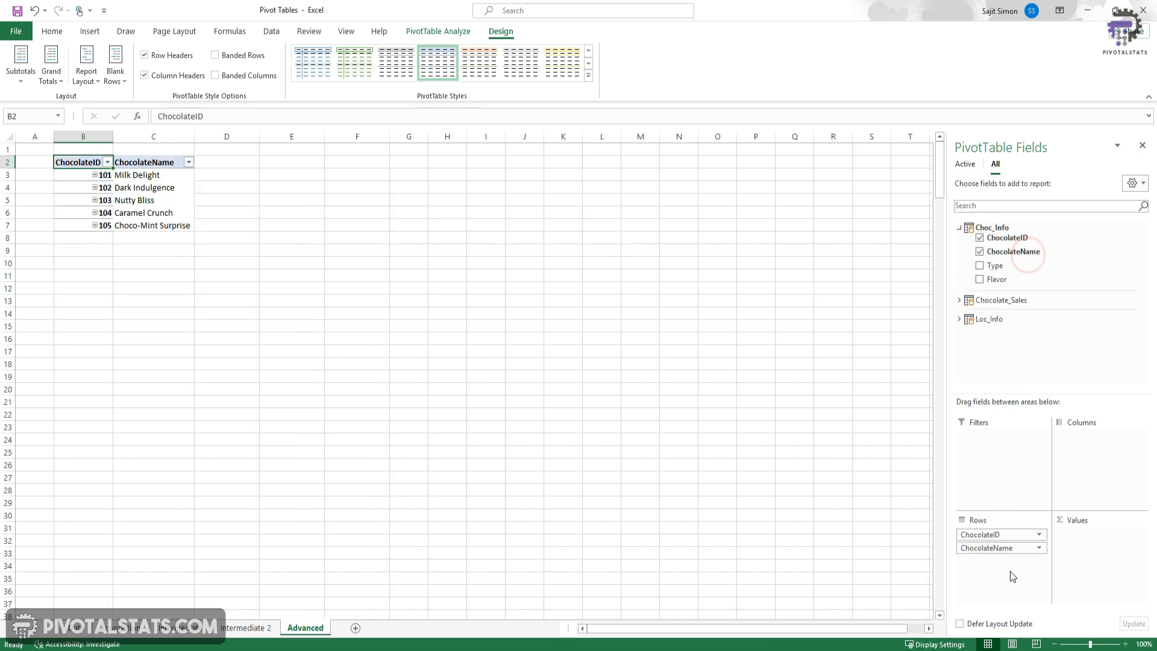
pyautogui.click(995, 265)
pyautogui.moveTo(1002, 279); pyautogui.dragTo(1010, 576)
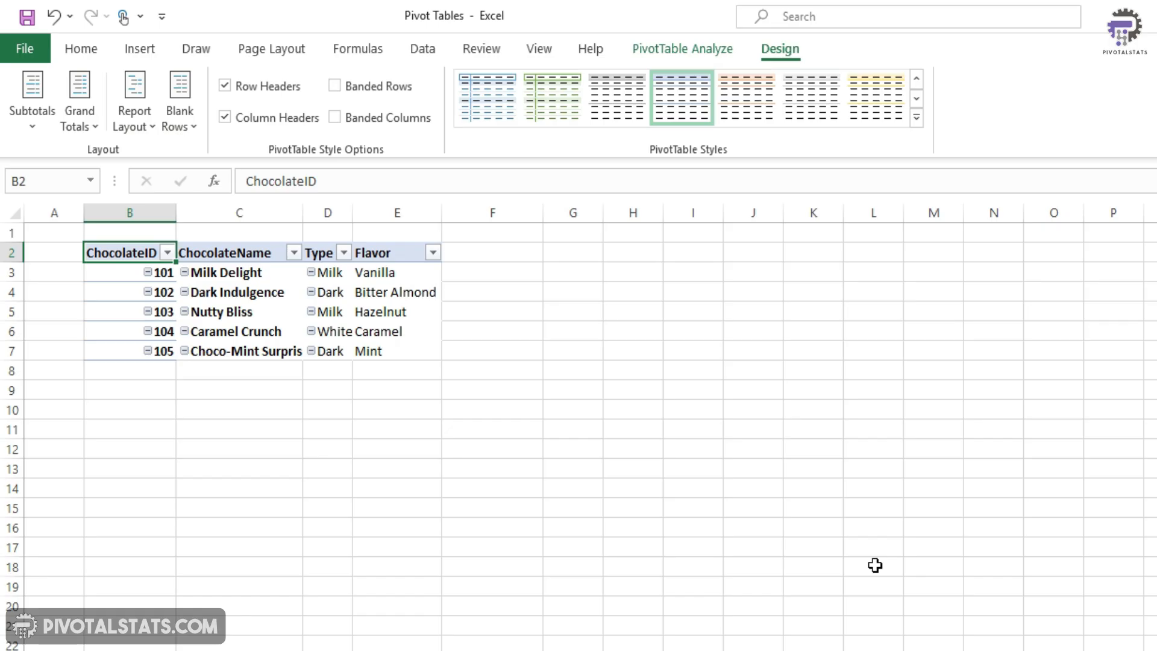
pyautogui.click(119, 271)
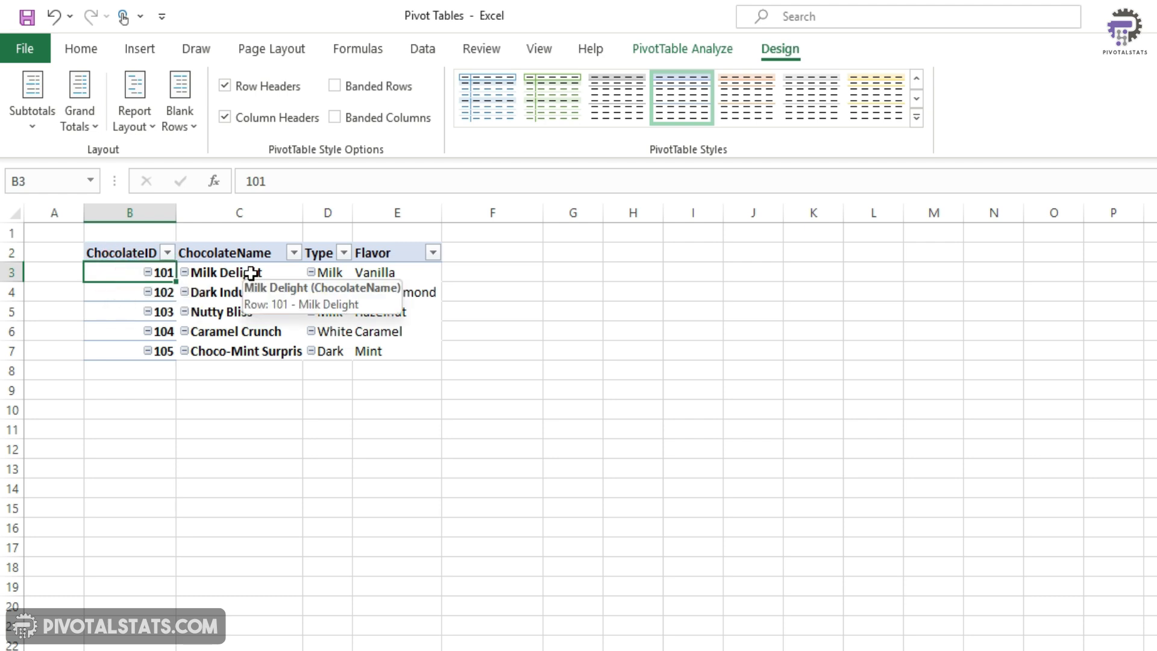
pyautogui.click(250, 273)
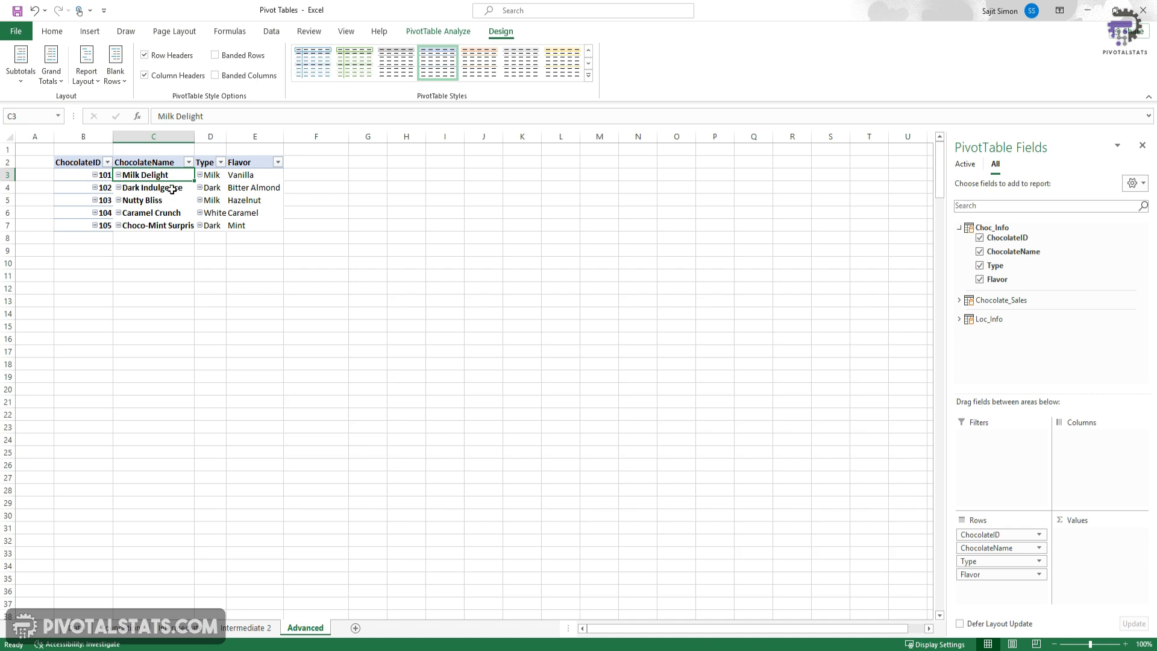
# - Remove all Choc_Info fields from the PivotTable's rows
pyautogui.moveTo(1000, 535); pyautogui.dragTo(1056, 348)
pyautogui.moveTo(999, 535); pyautogui.dragTo(1042, 313)
pyautogui.moveTo(998, 534); pyautogui.dragTo(1066, 241)
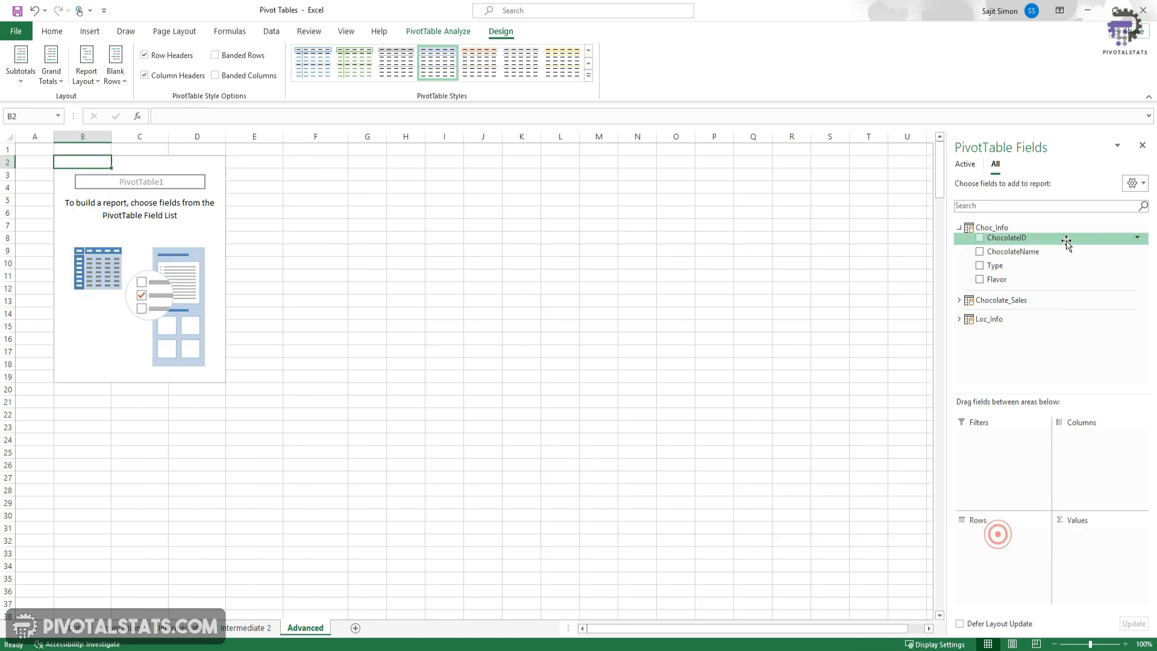
# - Add ChocolateID from Chocolate_Sales and ChocolateName from Choc_Info as rows, and examine the names listed under each ID
pyautogui.click(959, 300)
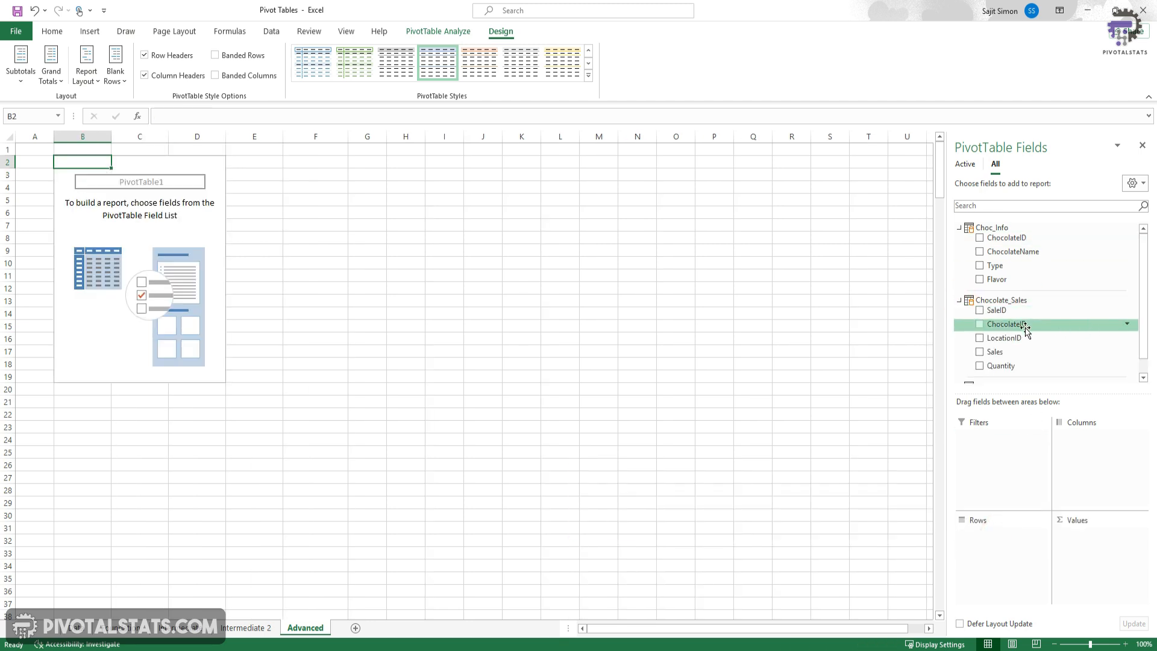
pyautogui.moveTo(1028, 327); pyautogui.dragTo(1019, 576)
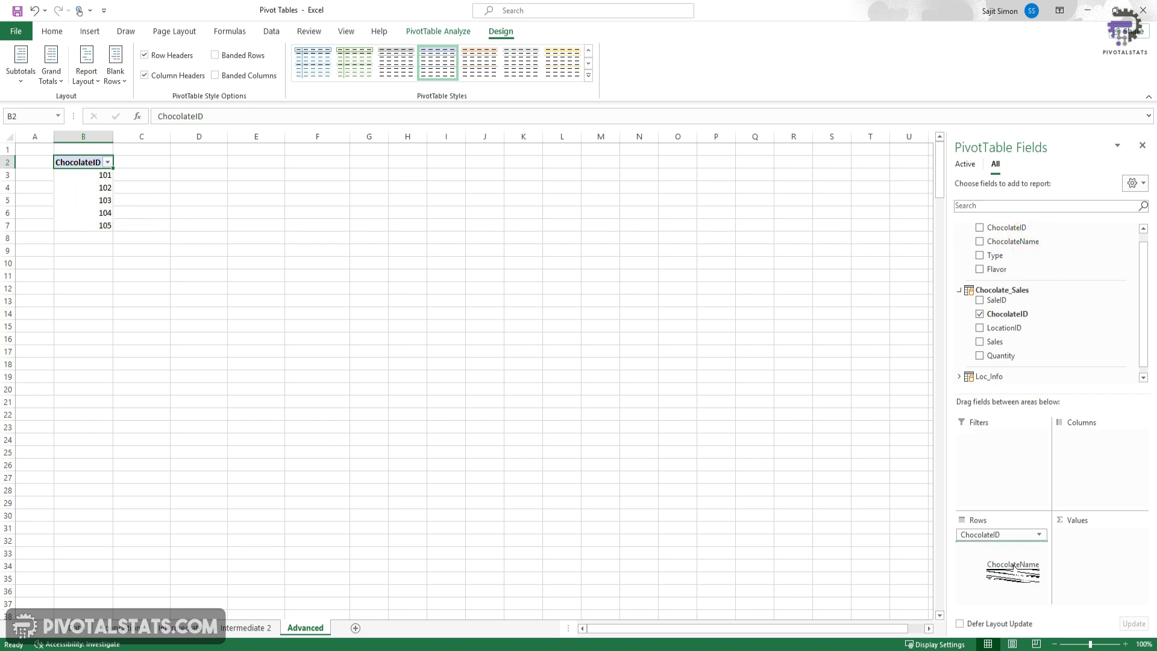
pyautogui.scroll(1, 1079, 315)
pyautogui.moveTo(1019, 252); pyautogui.dragTo(1001, 539)
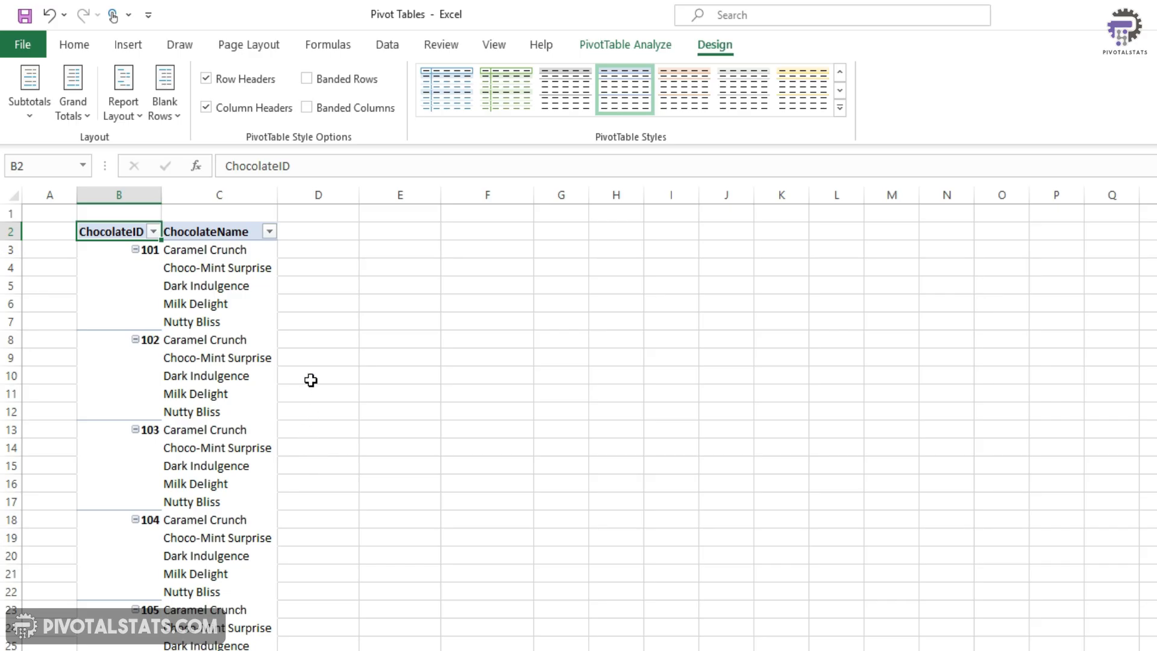
pyautogui.moveTo(241, 252); pyautogui.dragTo(226, 501)
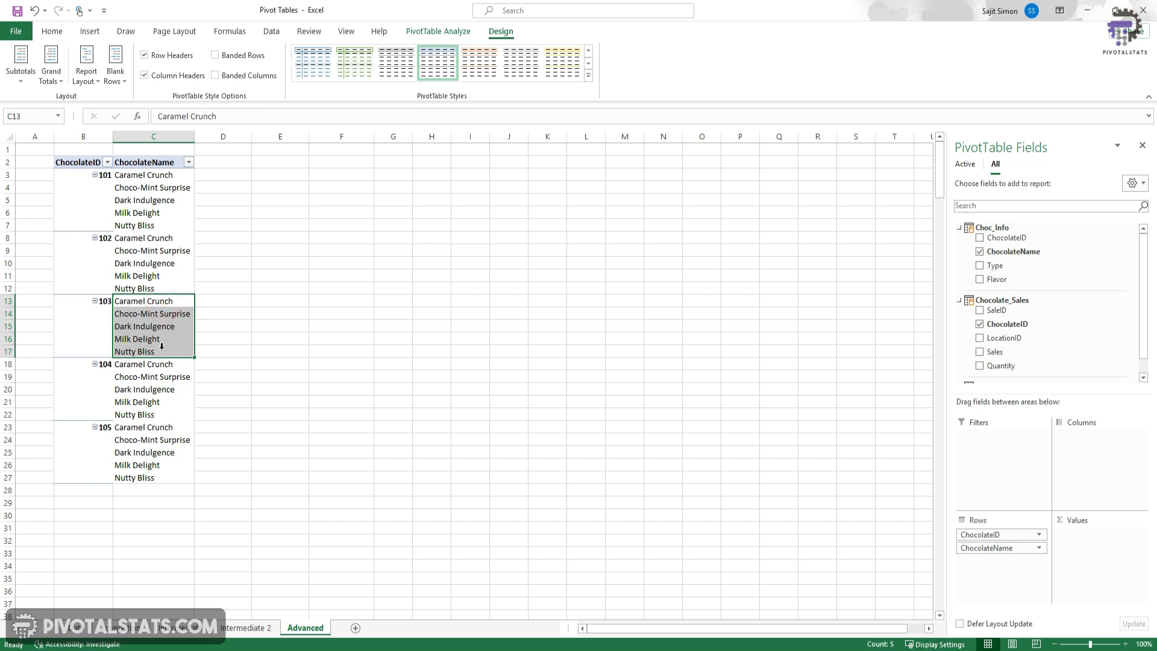
# - Remove ChocolateName and ChocolateID from the rows to empty the PivotTable
pyautogui.scroll(-1, 1031, 295)
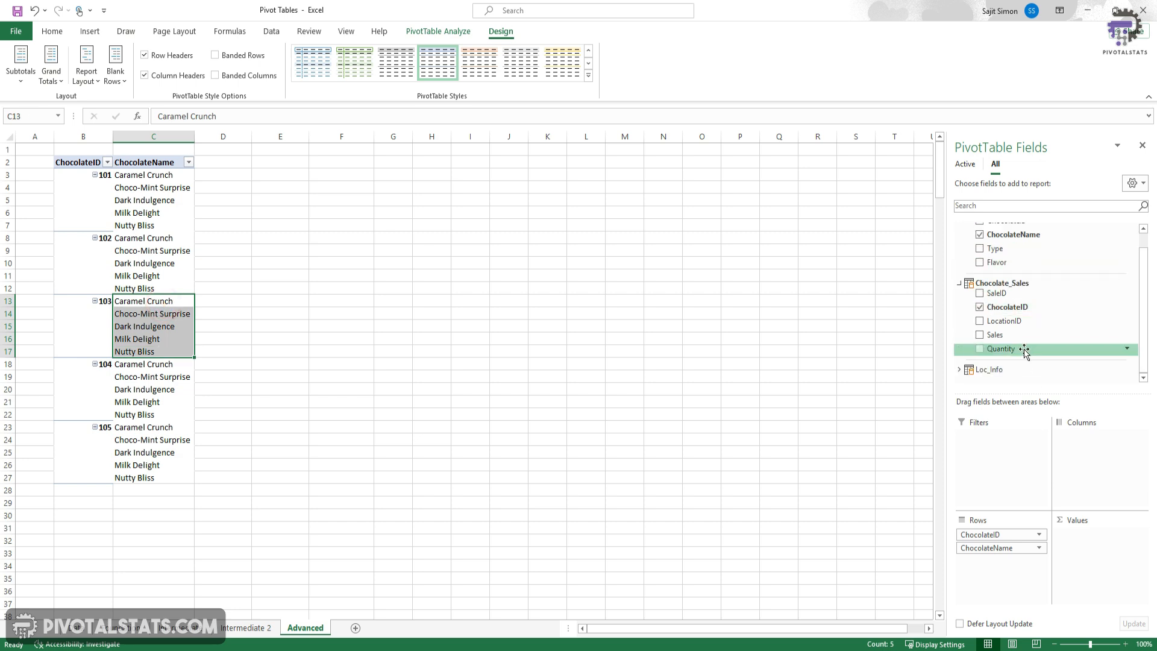
pyautogui.scroll(1, 1030, 320)
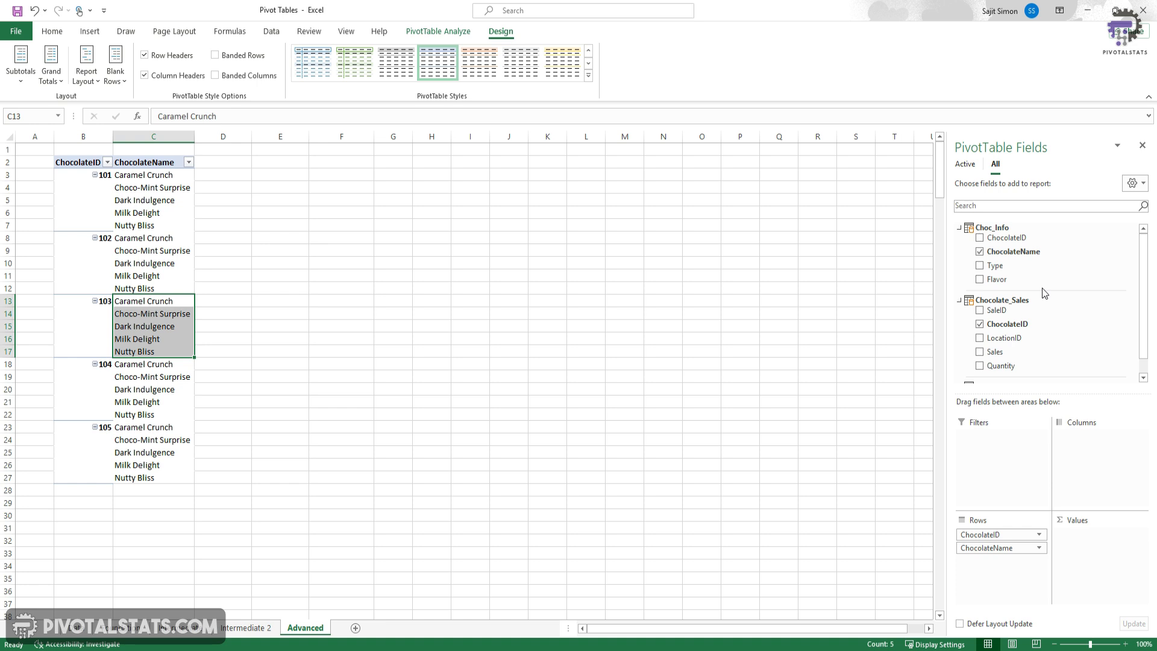
pyautogui.moveTo(1023, 548); pyautogui.dragTo(1066, 310)
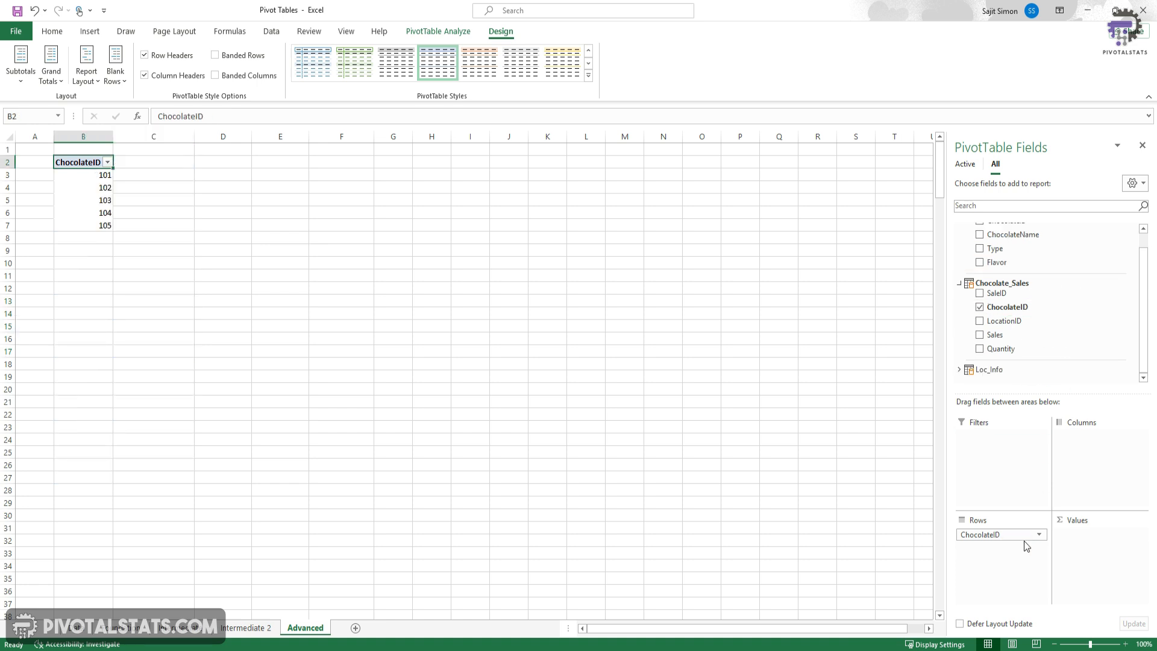
pyautogui.moveTo(1020, 537); pyautogui.dragTo(1066, 317)
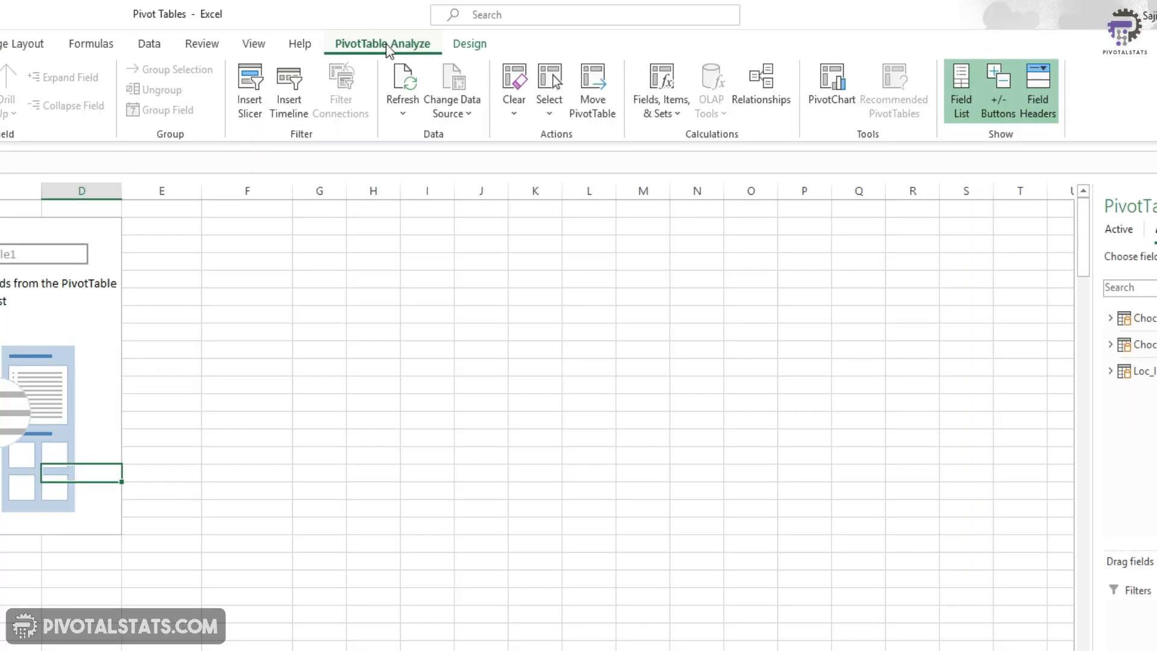
# - Start a new table relationship with Chocolate_Sales as the table and ChocolateID as the foreign column
pyautogui.click(386, 43)
pyautogui.click(764, 100)
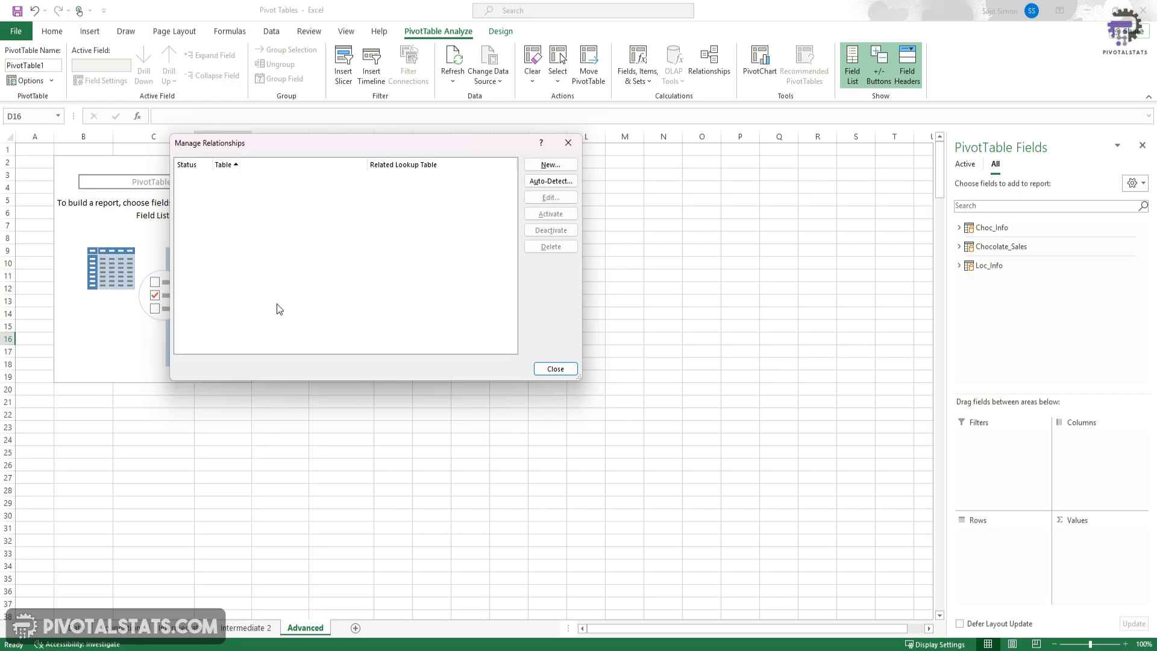
pyautogui.click(564, 167)
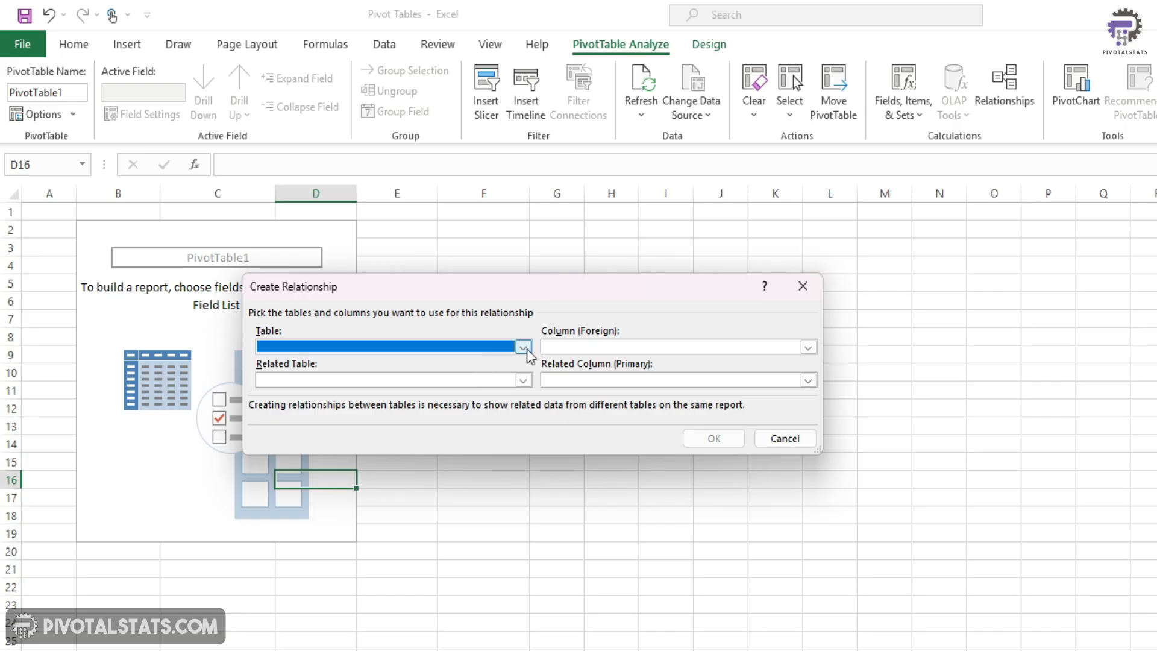
pyautogui.click(523, 347)
pyautogui.click(422, 381)
pyautogui.click(808, 347)
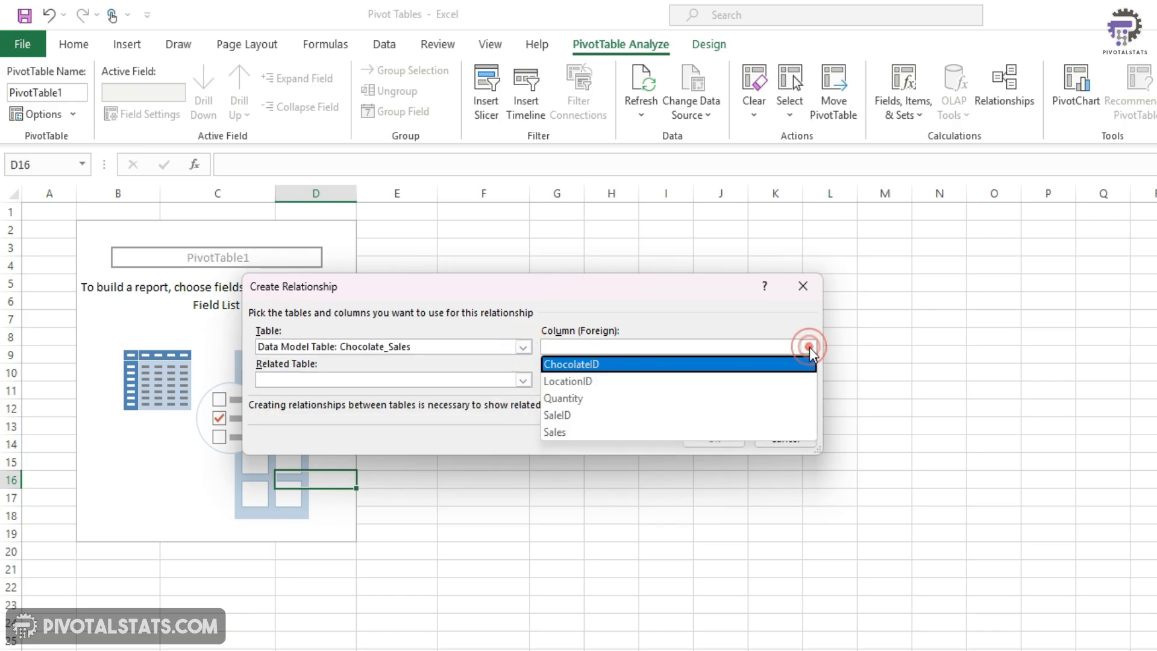
pyautogui.click(721, 364)
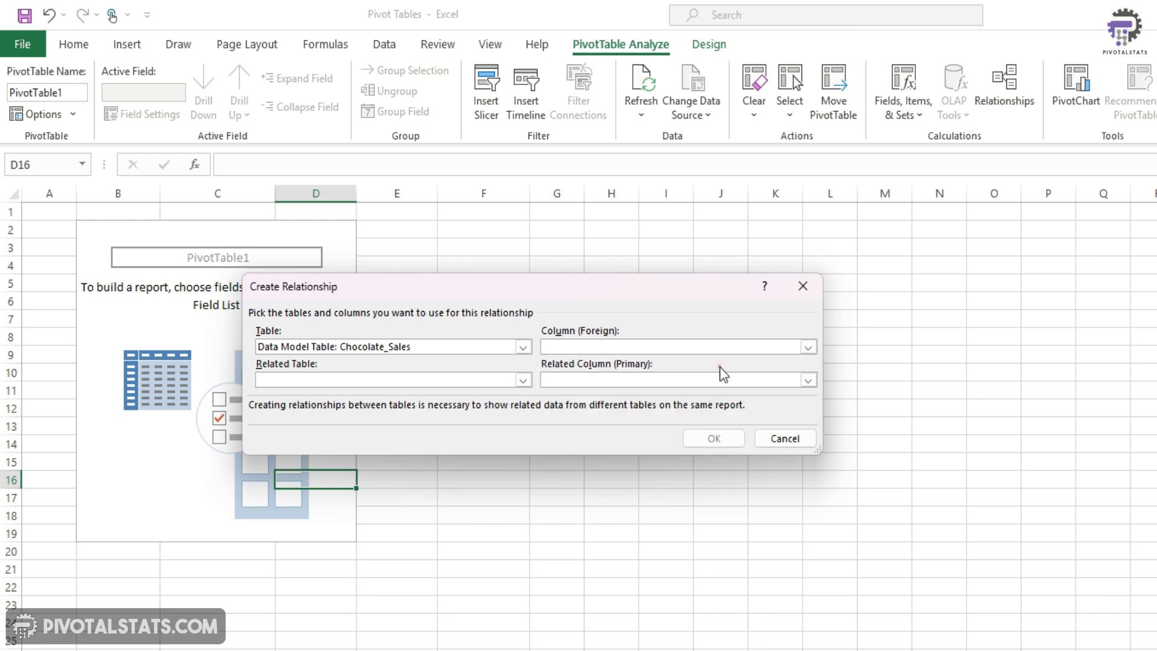
# - Set Choc_Info as the related table with ChocolateID as the primary column, and create the relationship
pyautogui.click(522, 380)
pyautogui.click(422, 431)
pyautogui.click(426, 381)
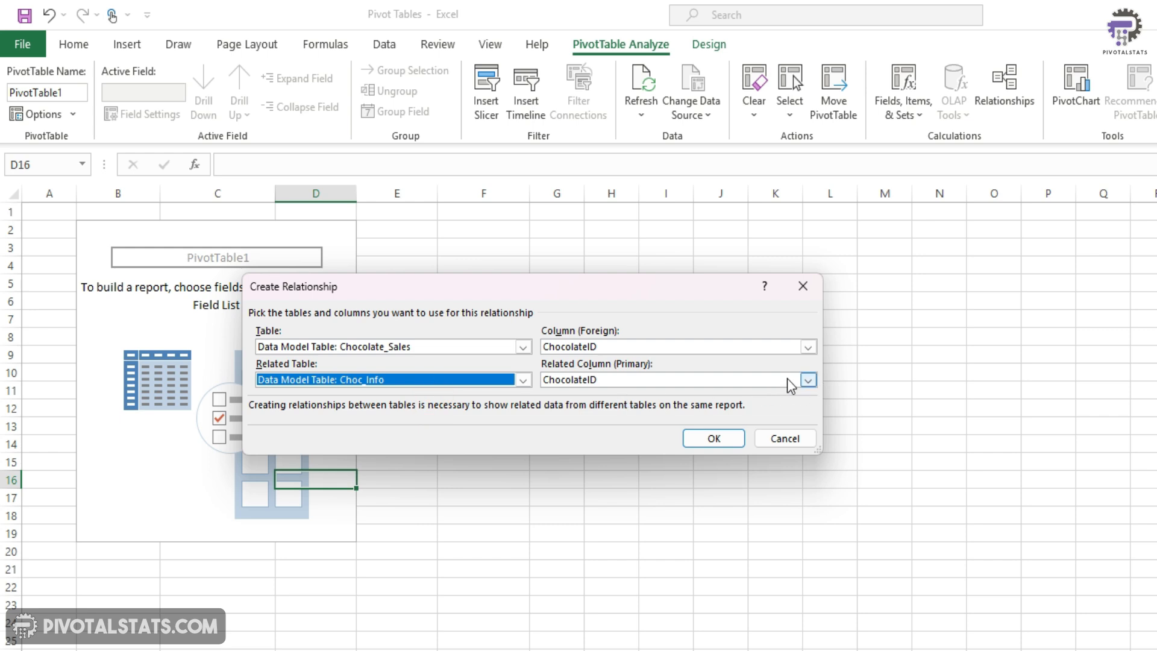
pyautogui.click(787, 380)
pyautogui.click(772, 398)
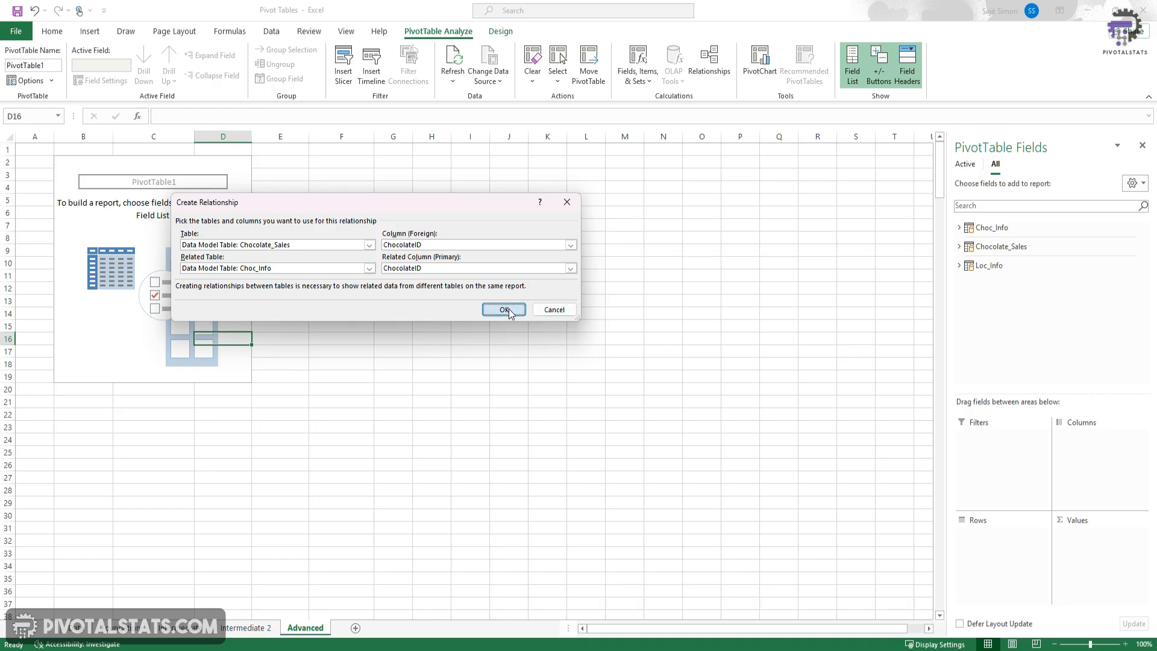
pyautogui.click(505, 310)
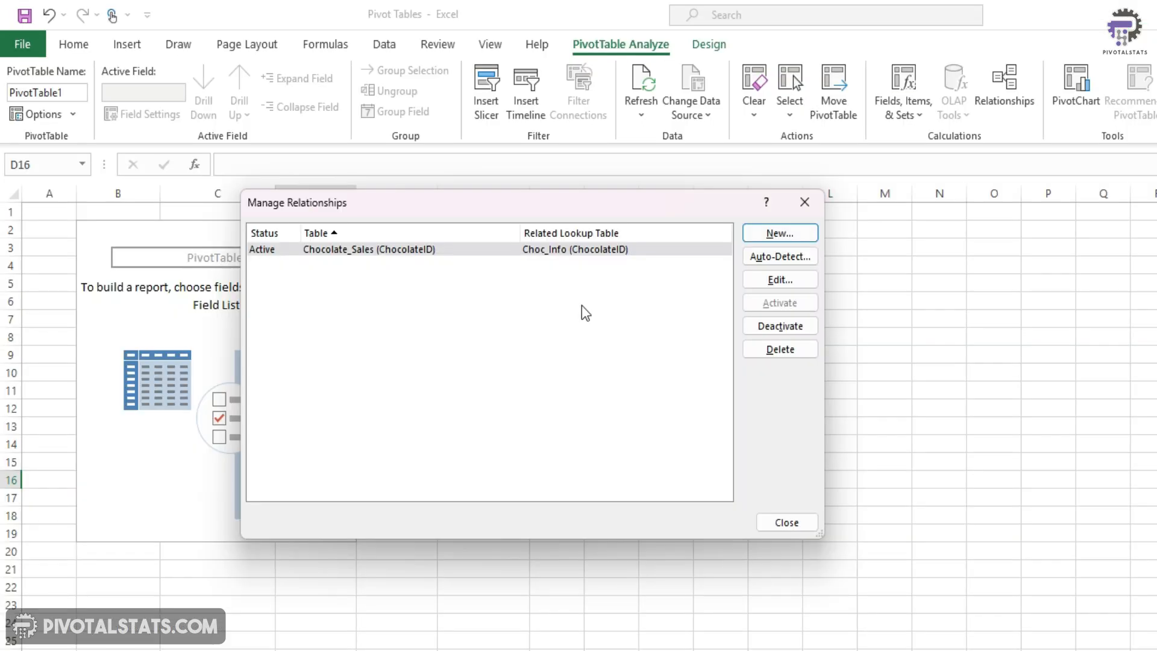
# - Create a second relationship from Chocolate_Sales LocationID to Loc_Info LocationID, and finish managing relationships
pyautogui.click(780, 233)
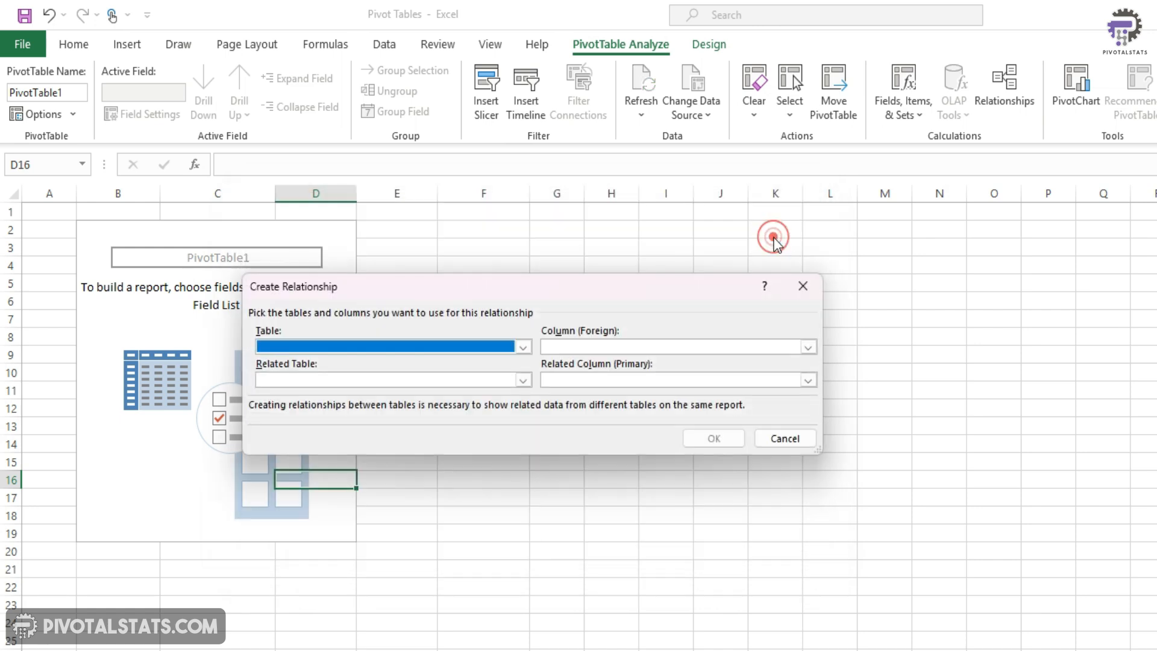
pyautogui.click(523, 348)
pyautogui.click(464, 381)
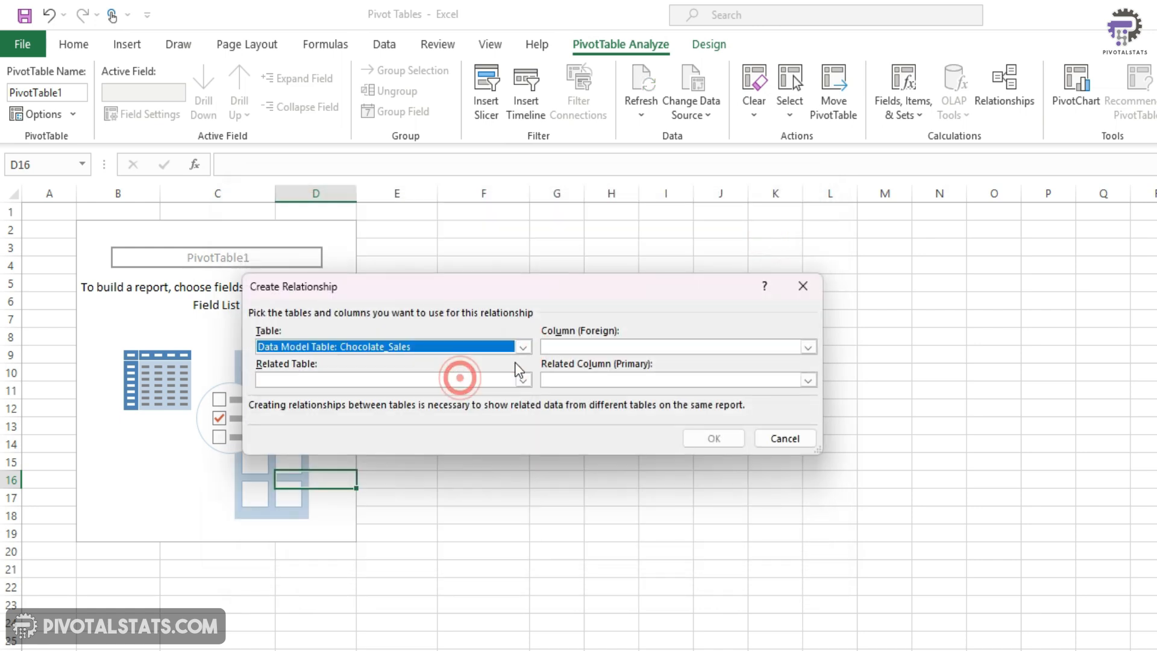
pyautogui.click(807, 347)
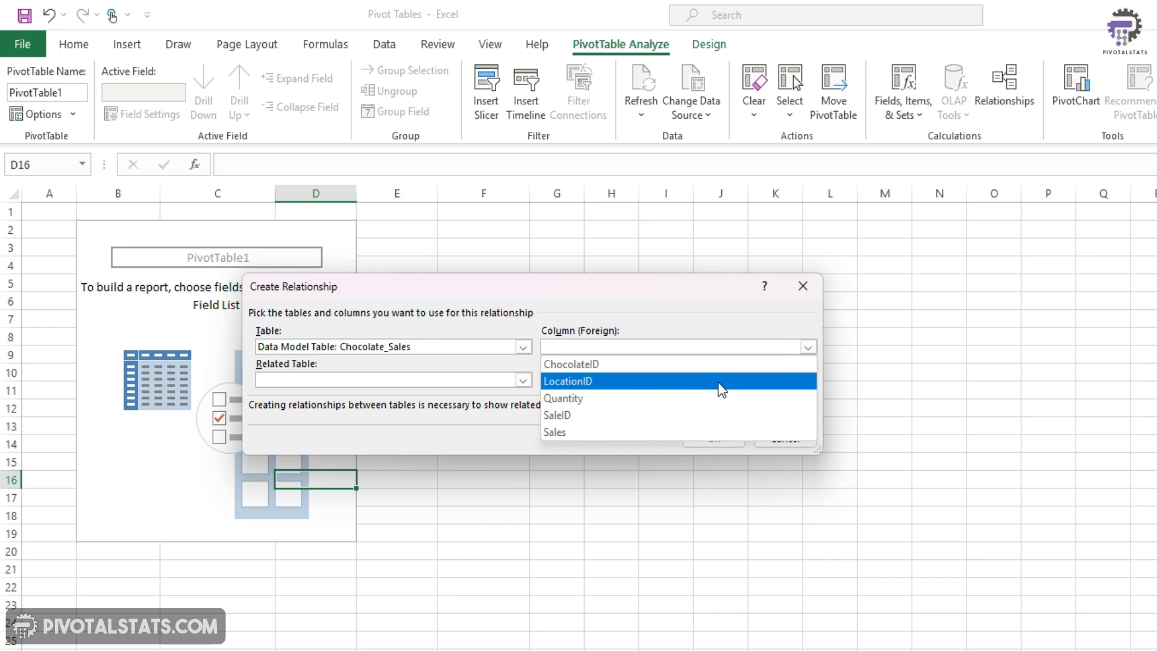
pyautogui.click(720, 383)
pyautogui.click(523, 381)
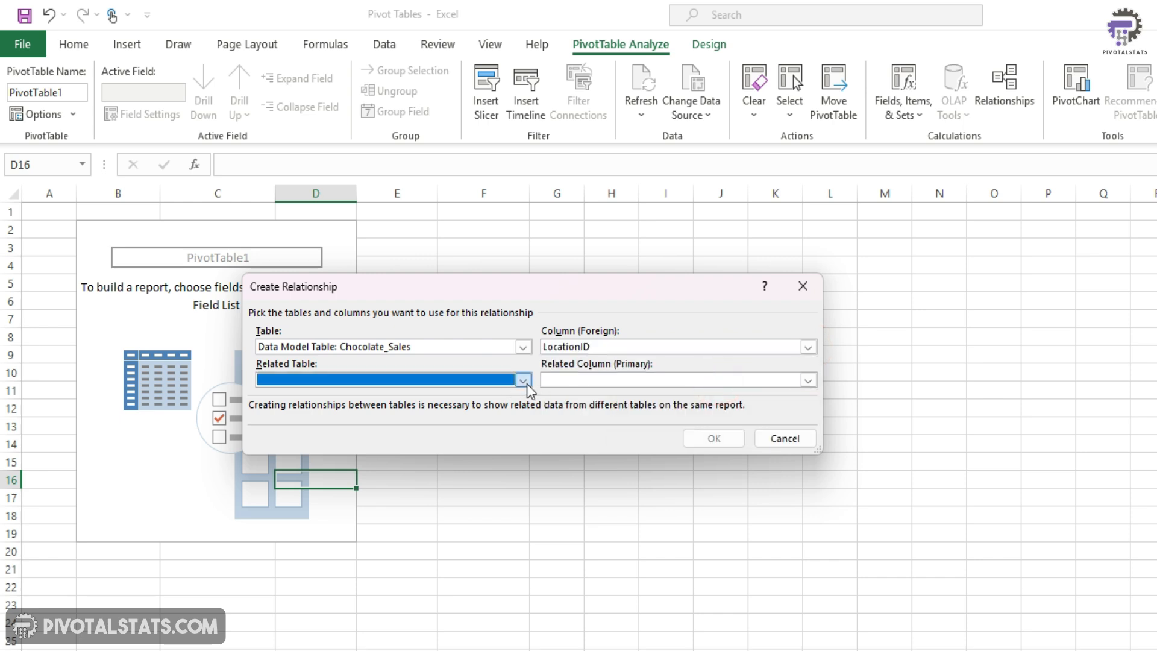
pyautogui.click(409, 431)
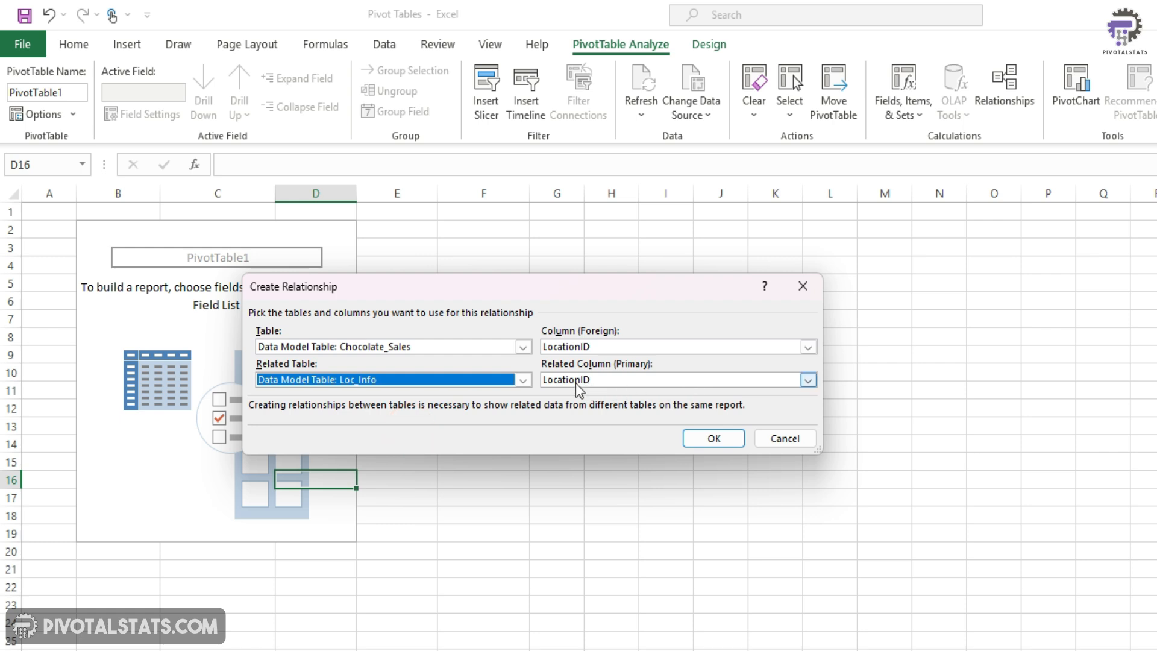
pyautogui.click(715, 446)
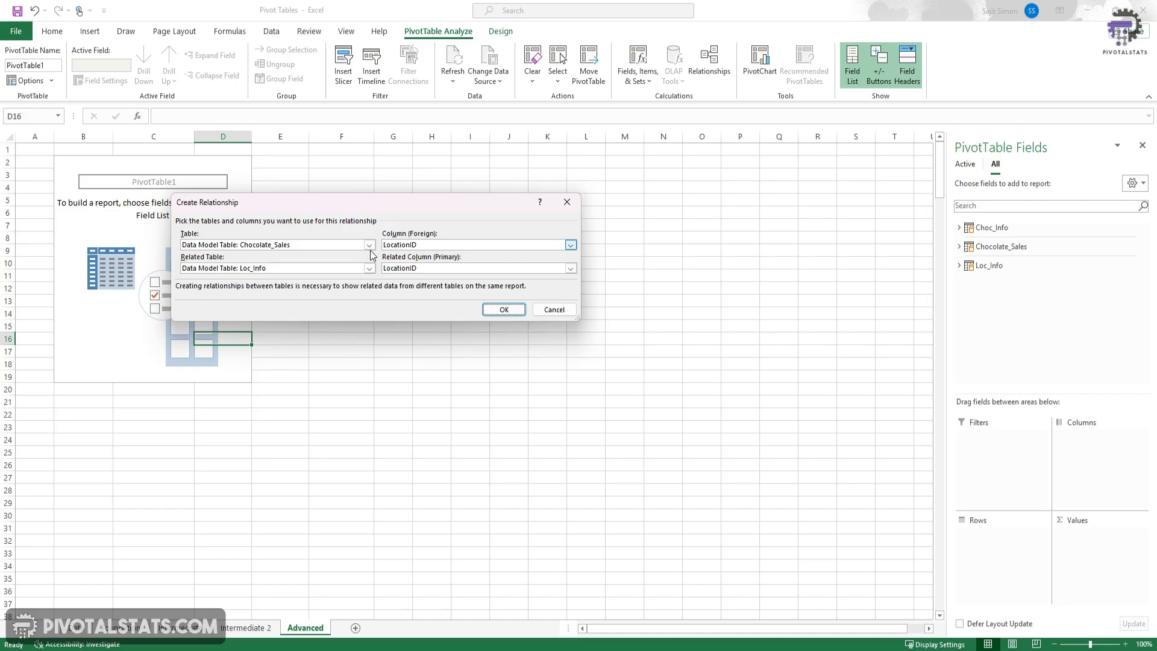
pyautogui.click(498, 309)
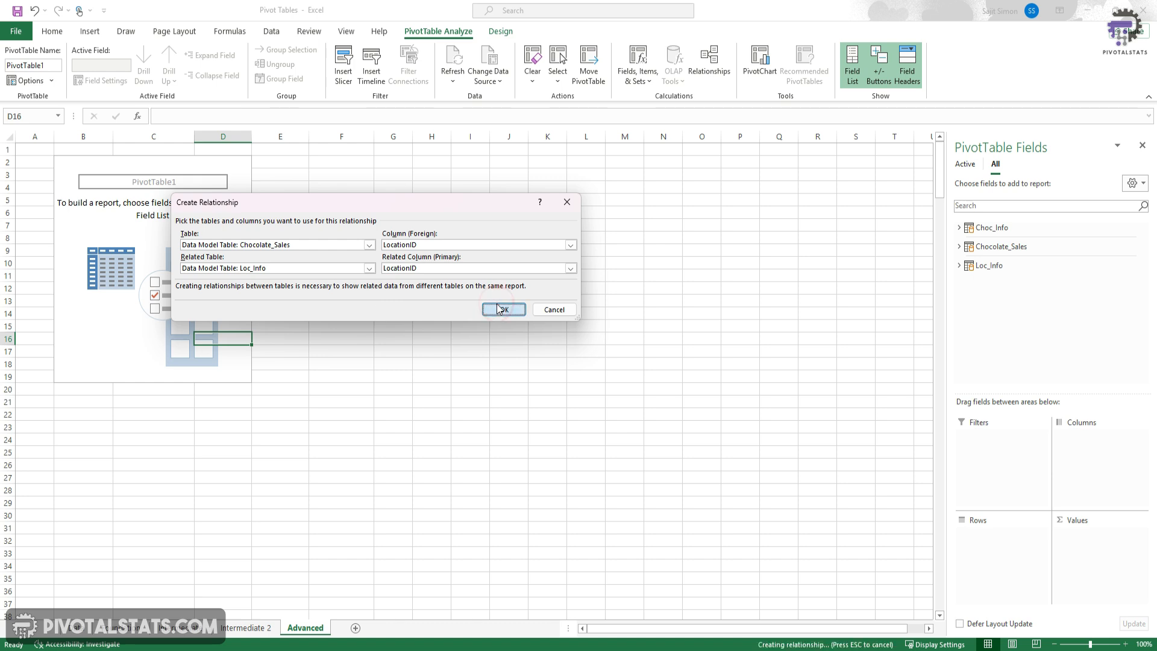
pyautogui.click(555, 369)
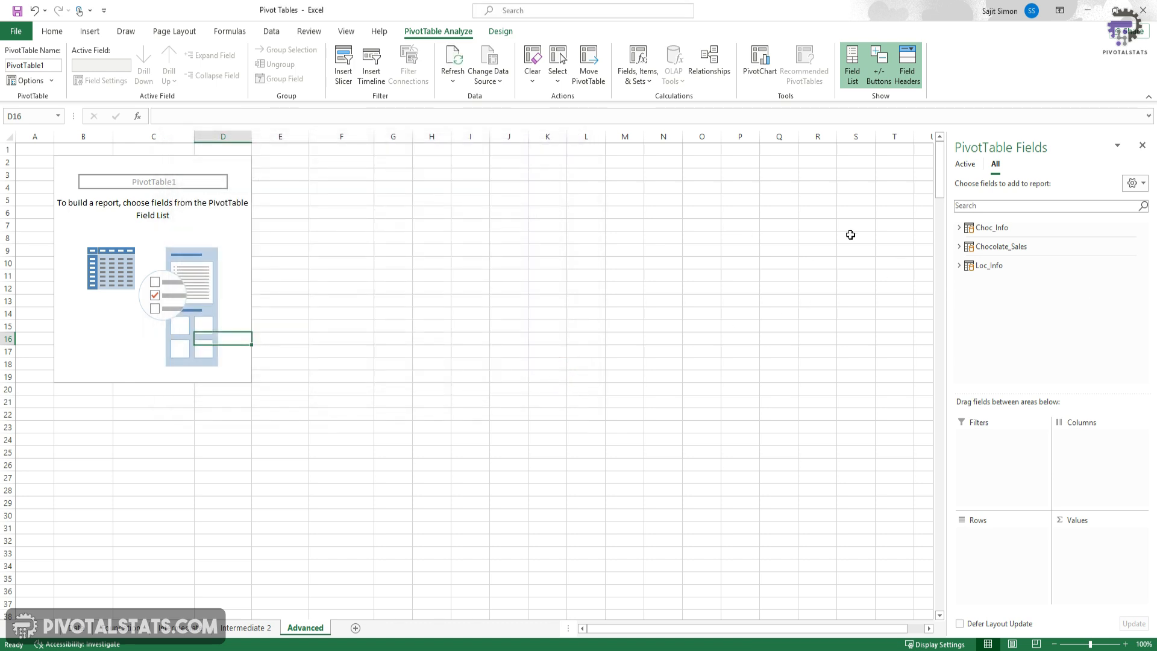
# - Review the two Chocolate_Sales relationships to Choc_Info and Loc_Info in the relationship manager
pyautogui.click(706, 75)
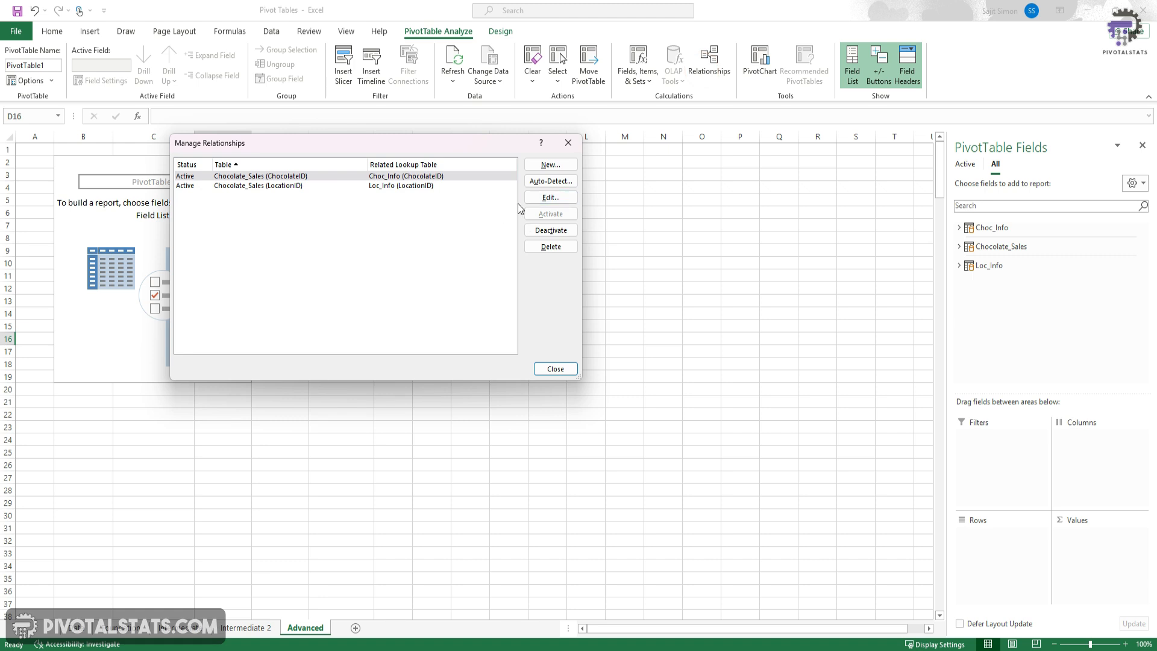
pyautogui.click(302, 187)
pyautogui.click(319, 176)
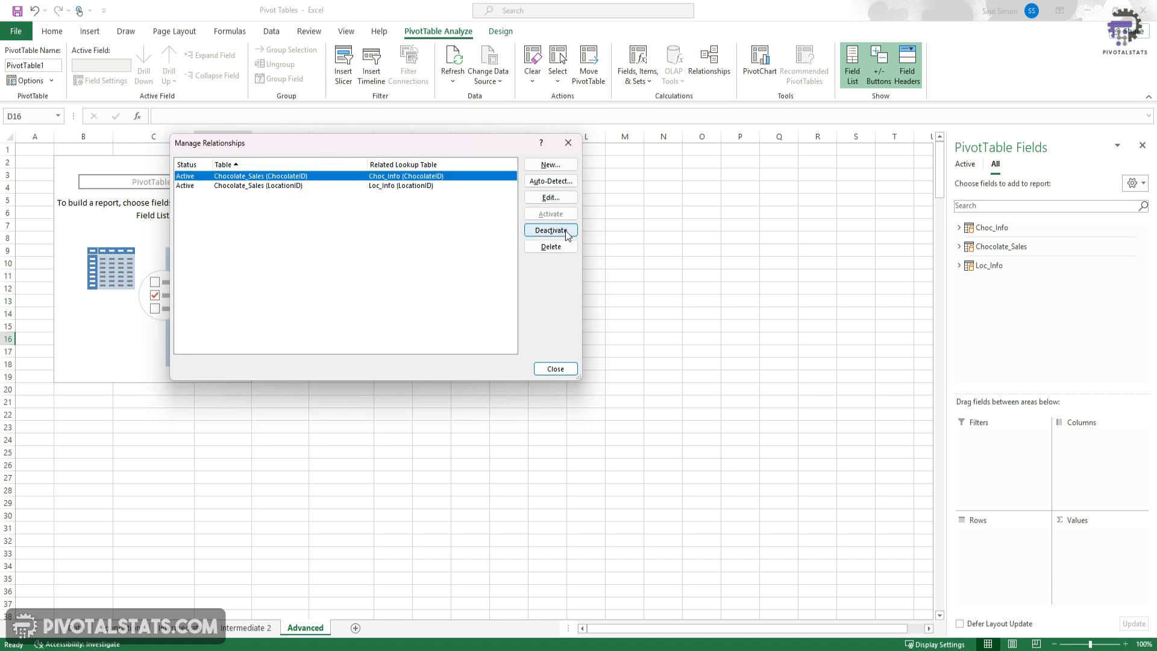
pyautogui.click(569, 143)
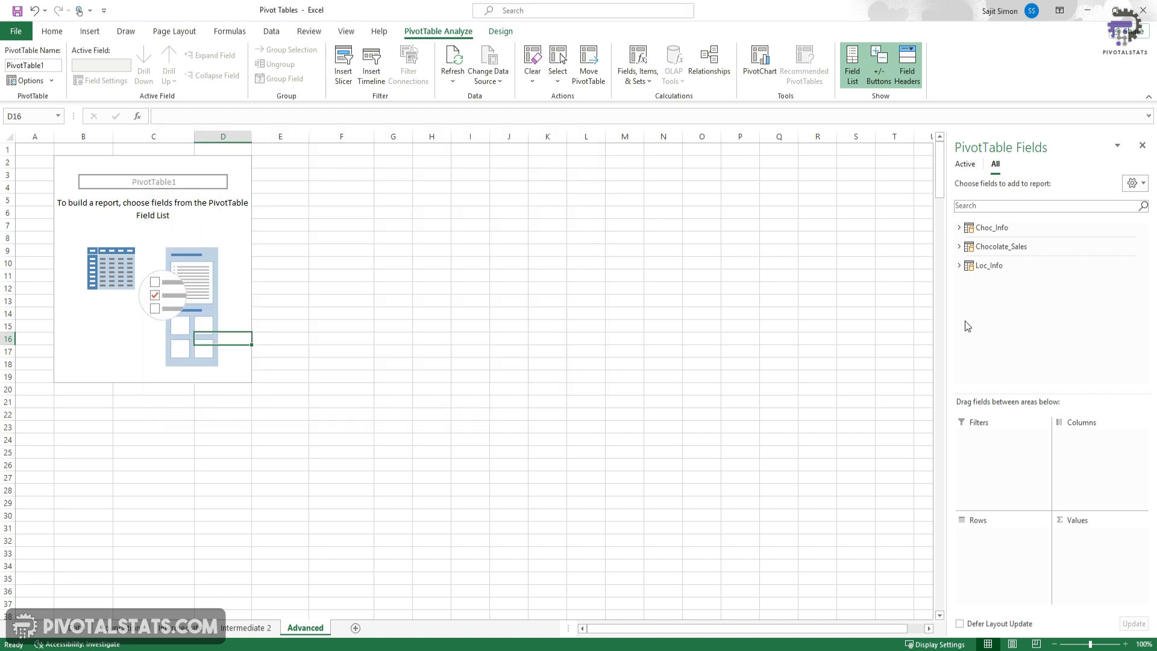
# - Add SaleID, ChocolateID and LocationID from Chocolate_Sales to the PivotTable rows, with Sales and Quantity as values
pyautogui.click(959, 246)
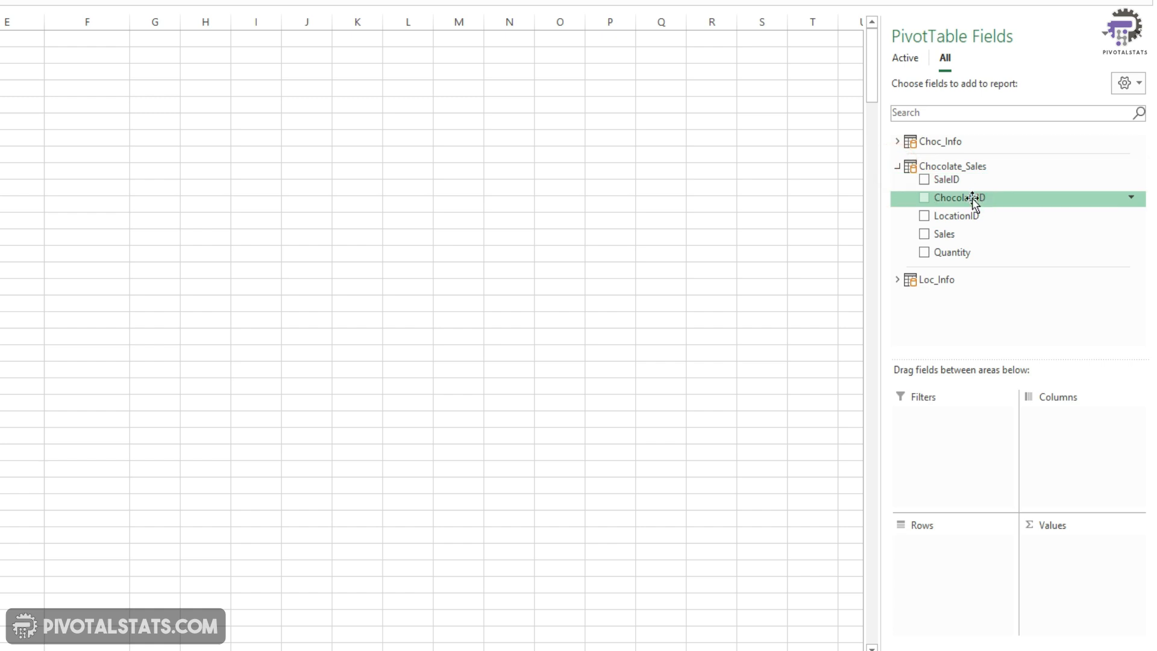
pyautogui.click(968, 180)
pyautogui.moveTo(967, 195); pyautogui.dragTo(958, 602)
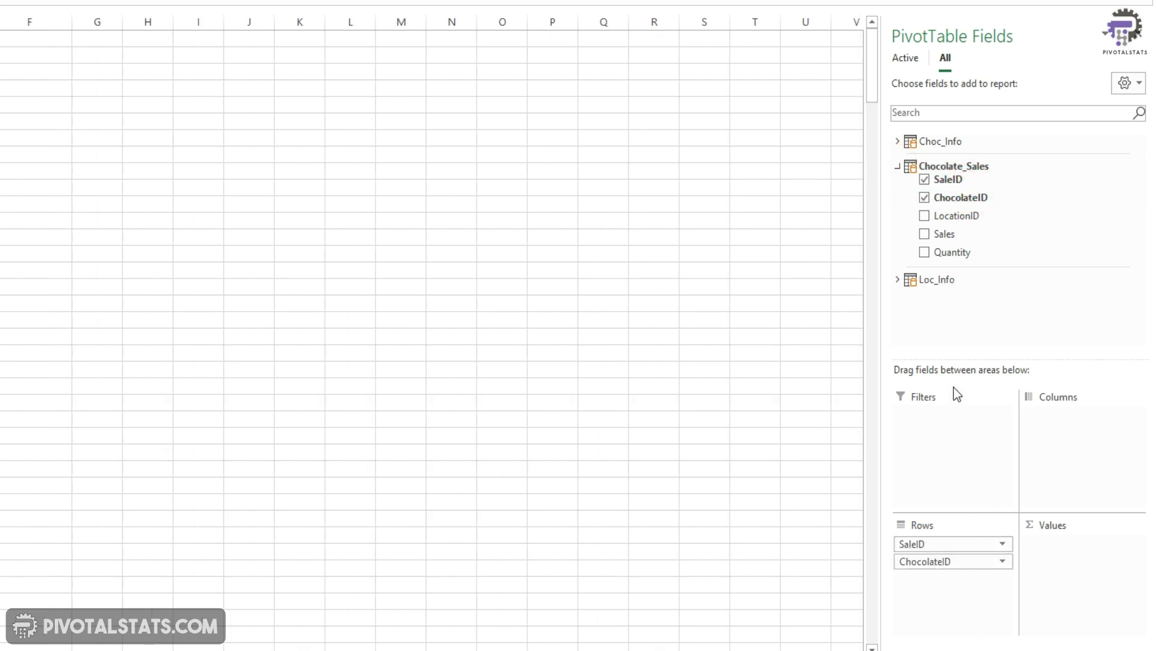
pyautogui.moveTo(974, 215); pyautogui.dragTo(958, 600)
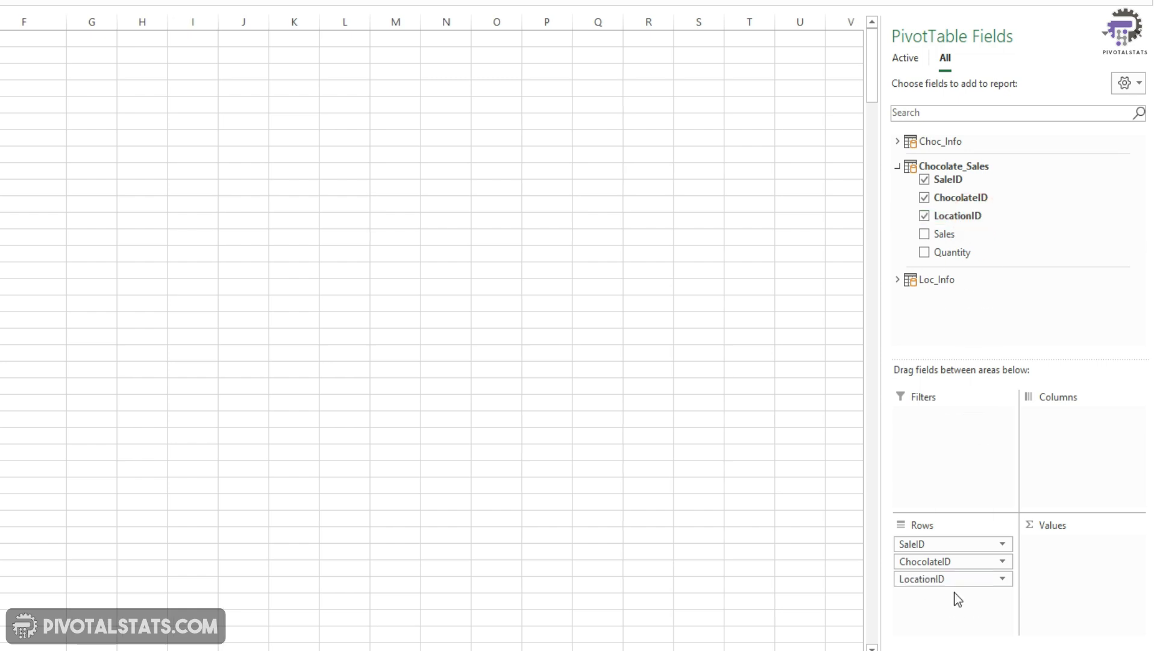
pyautogui.moveTo(961, 234); pyautogui.dragTo(1088, 566)
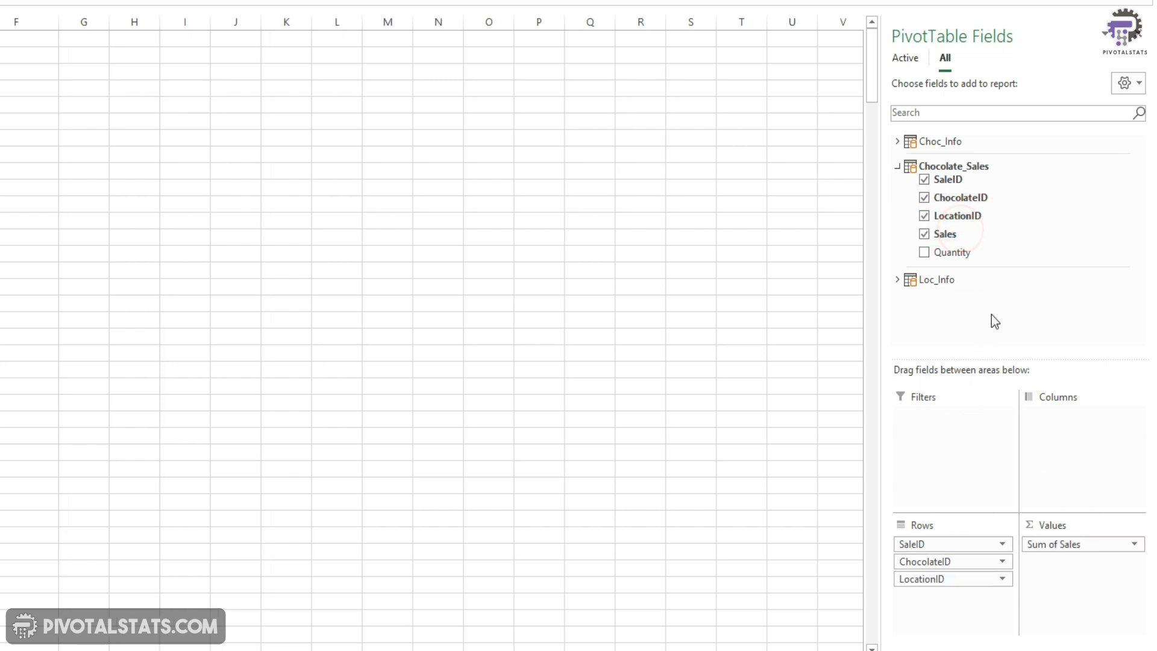
pyautogui.moveTo(974, 252); pyautogui.dragTo(1103, 606)
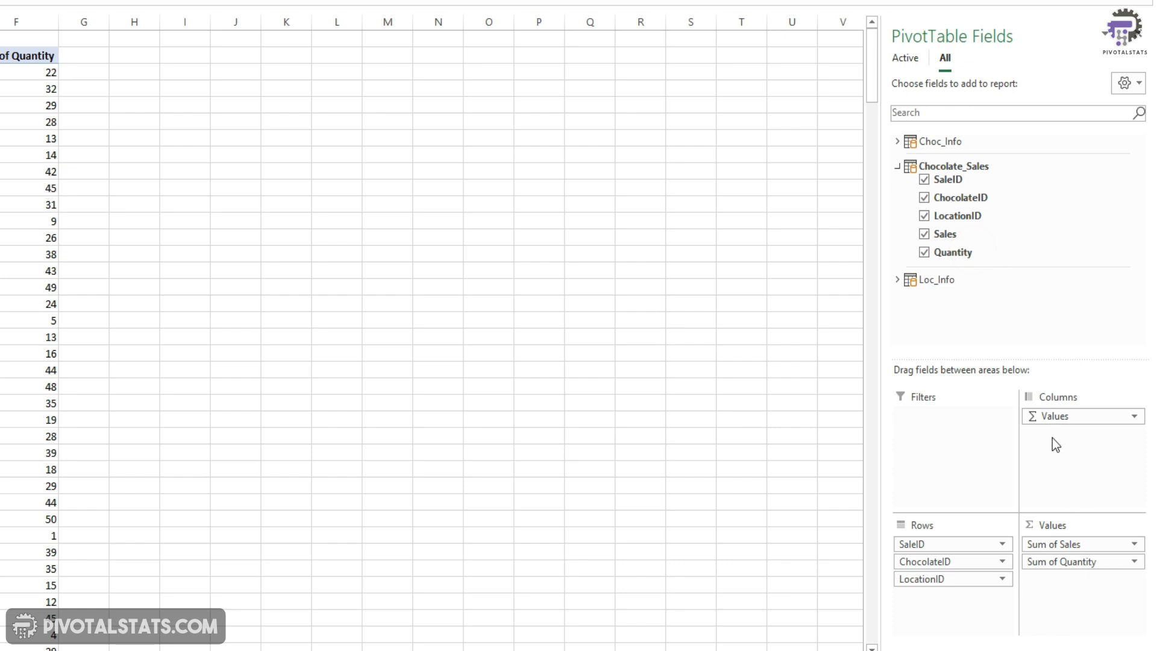
# - Insert ChocolateName from Choc_Info after ChocolateID in the rows, and add StoreName and City from Loc_Info after LocationID
pyautogui.click(897, 142)
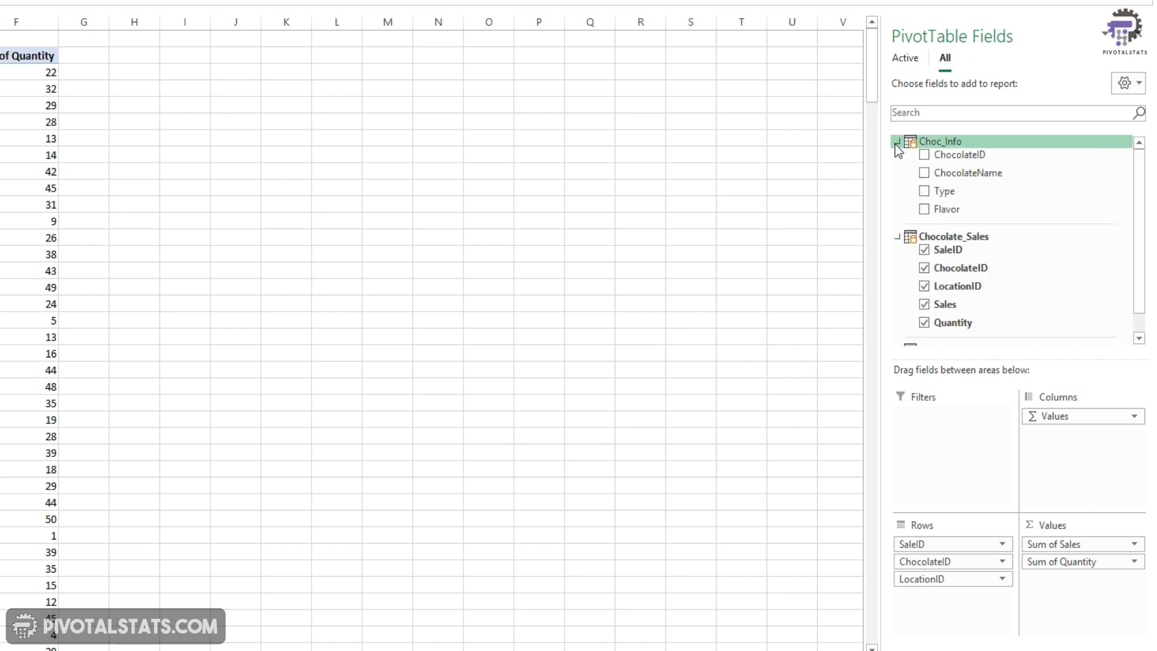
pyautogui.moveTo(941, 173); pyautogui.dragTo(998, 554)
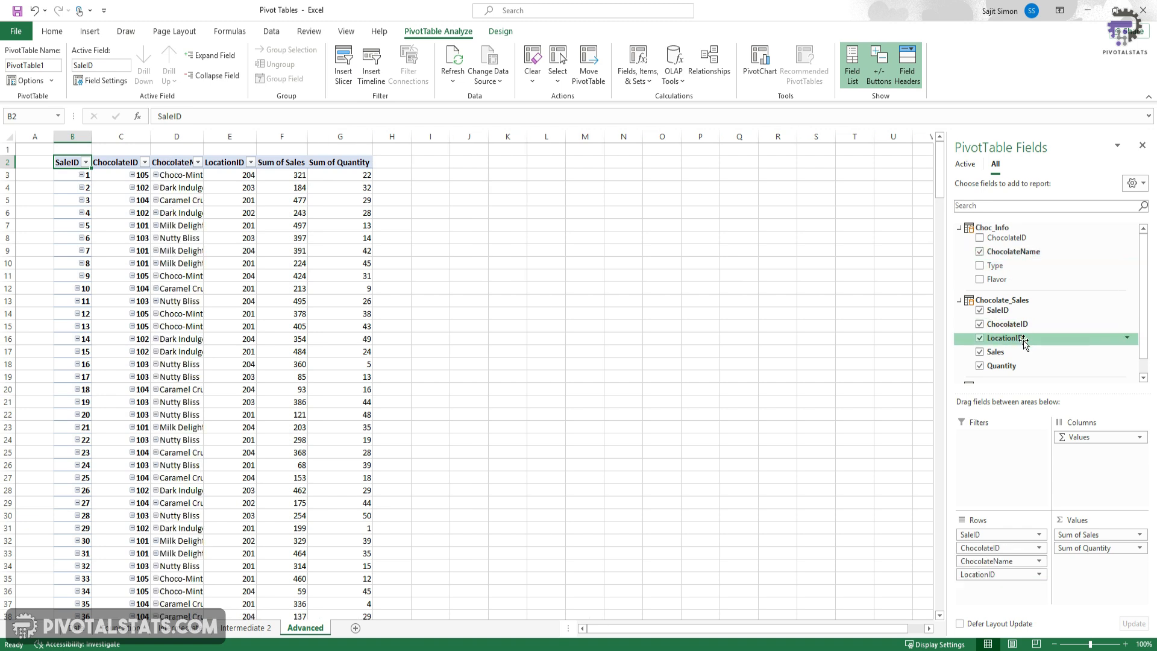
pyautogui.scroll(-2, 1017, 336)
pyautogui.click(983, 373)
pyautogui.click(1012, 339)
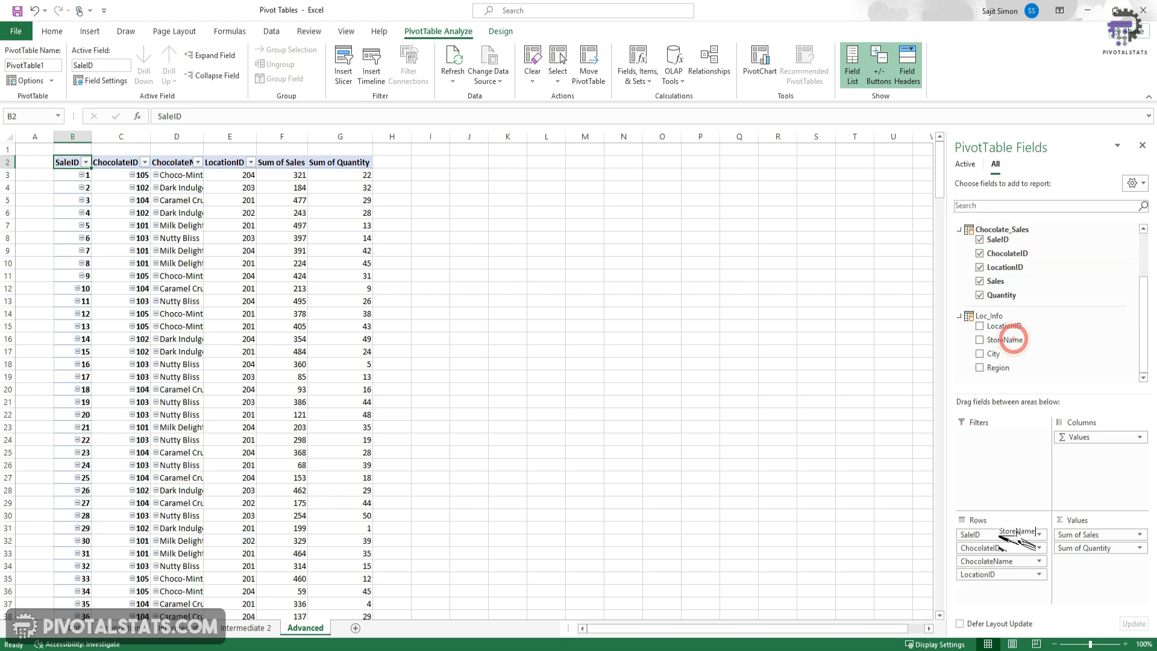
pyautogui.moveTo(1015, 357); pyautogui.dragTo(1025, 603)
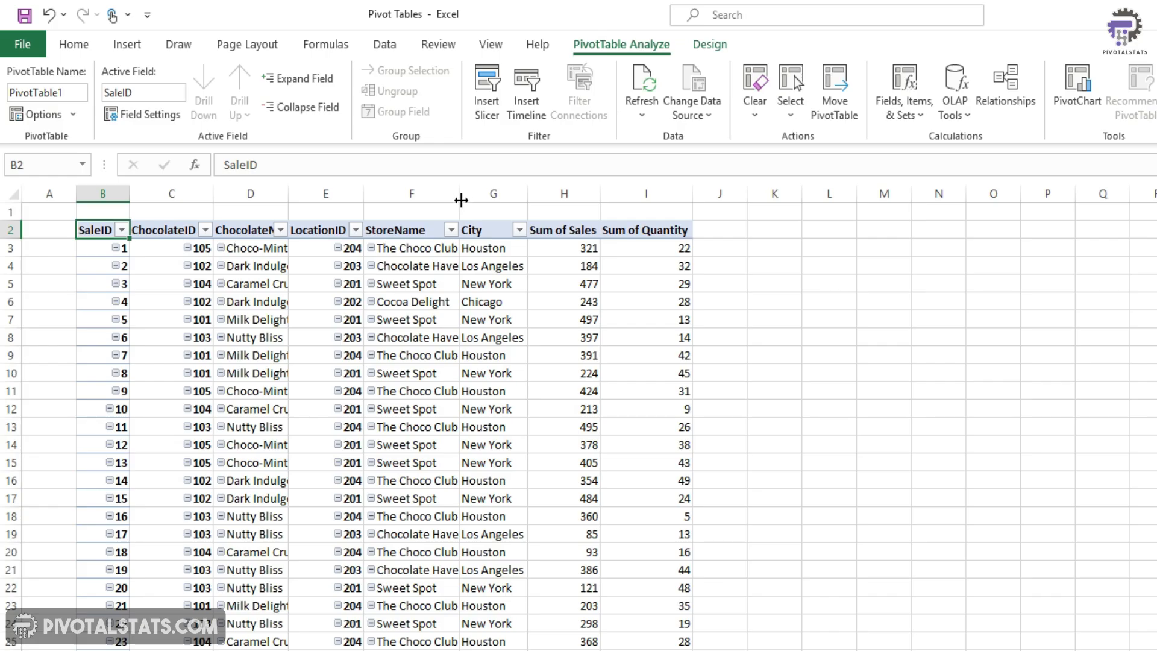
# - Fit the StoreName and ChocolateName column widths to their contents, and check the chocolate names against their ChocolateIDs
pyautogui.doubleClick(323, 137)
pyautogui.doubleClick(288, 193)
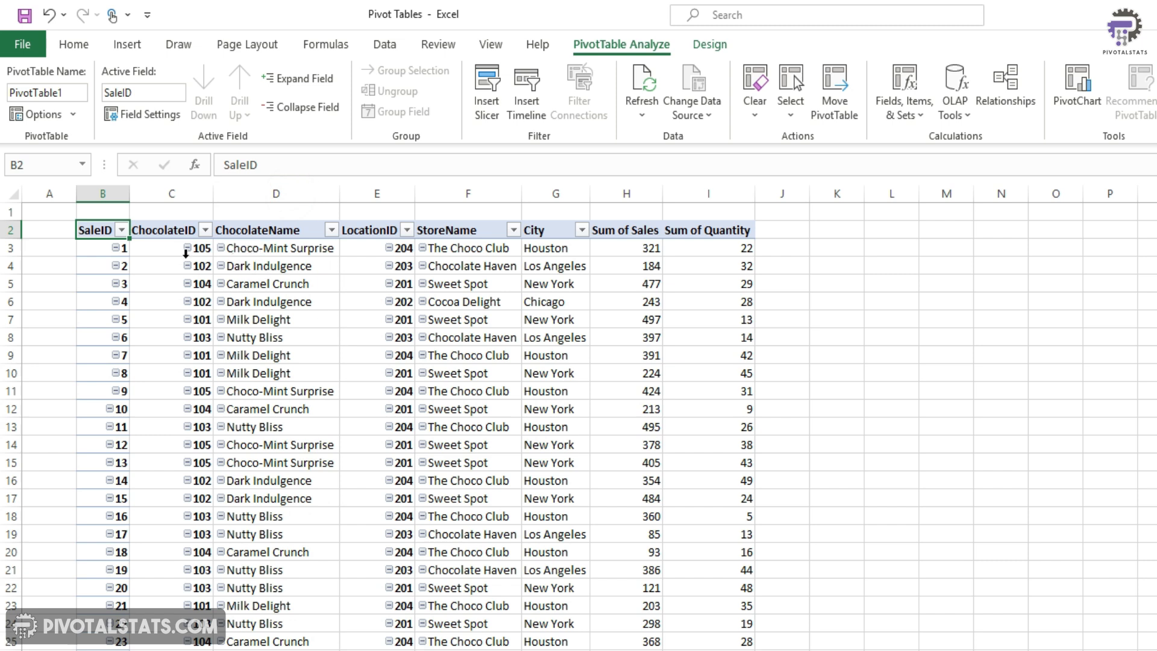
pyautogui.click(171, 247)
pyautogui.click(255, 249)
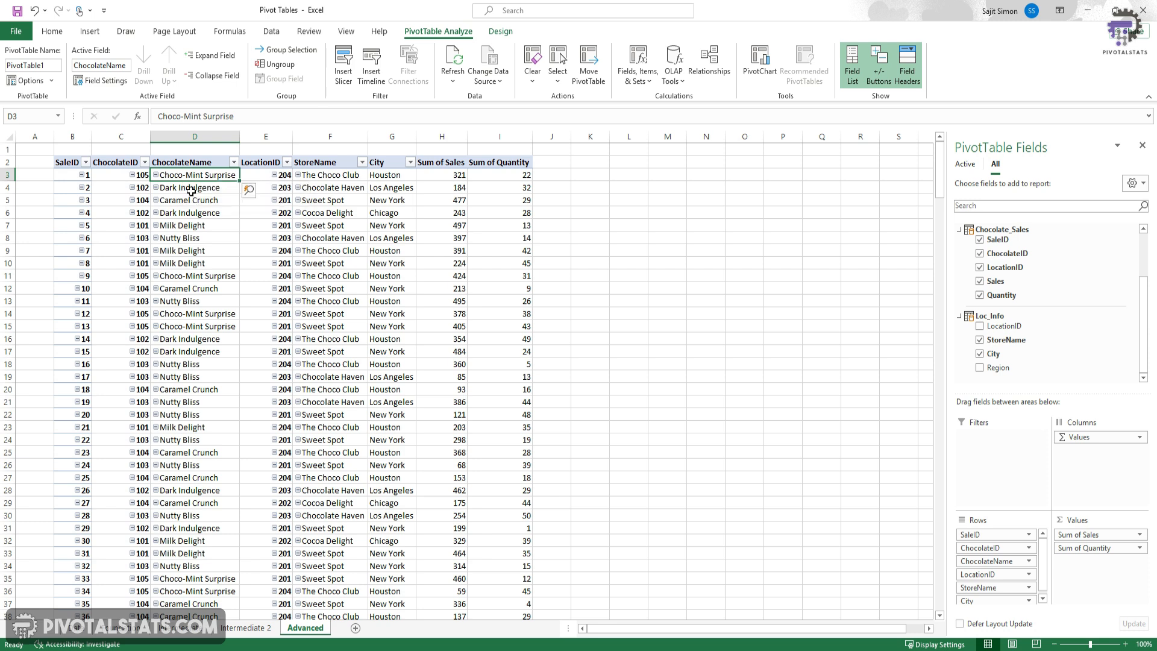
pyautogui.scroll(-12, 227, 244)
pyautogui.scroll(12, 227, 243)
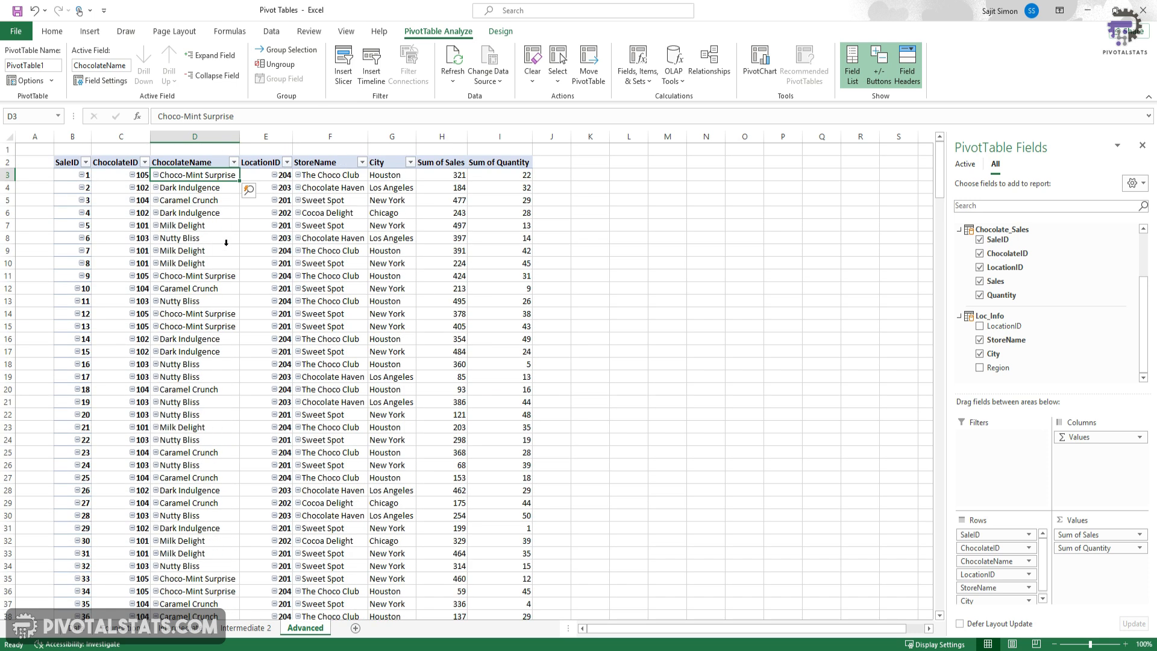